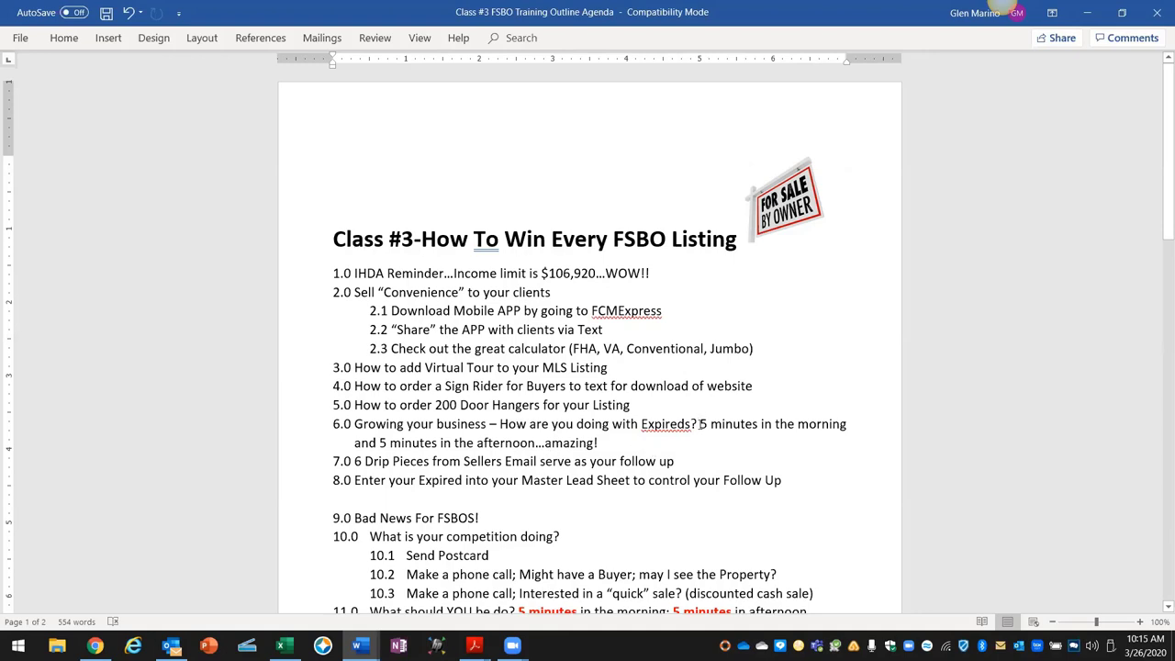
Step: Highlight outline items 6.0 (5-minute tip), 7.0 (drip pieces) and 8.0 (Master Lead Sheet), then preview open documents
left_click_drag(701, 423, 848, 440)
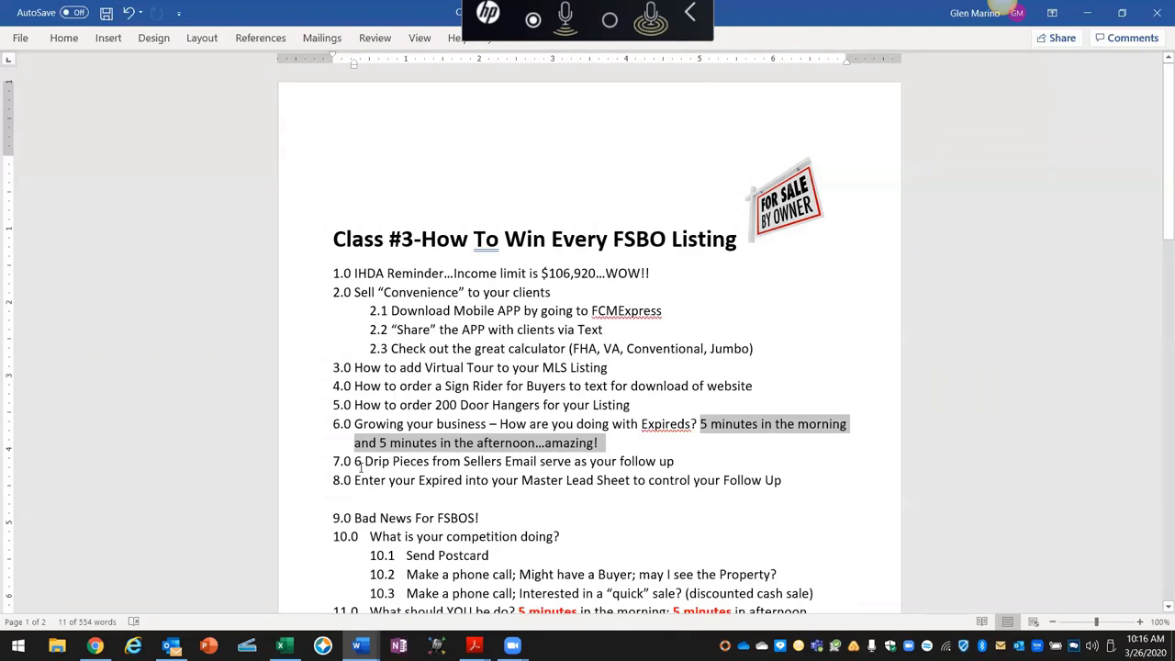
left_click_drag(357, 461, 677, 463)
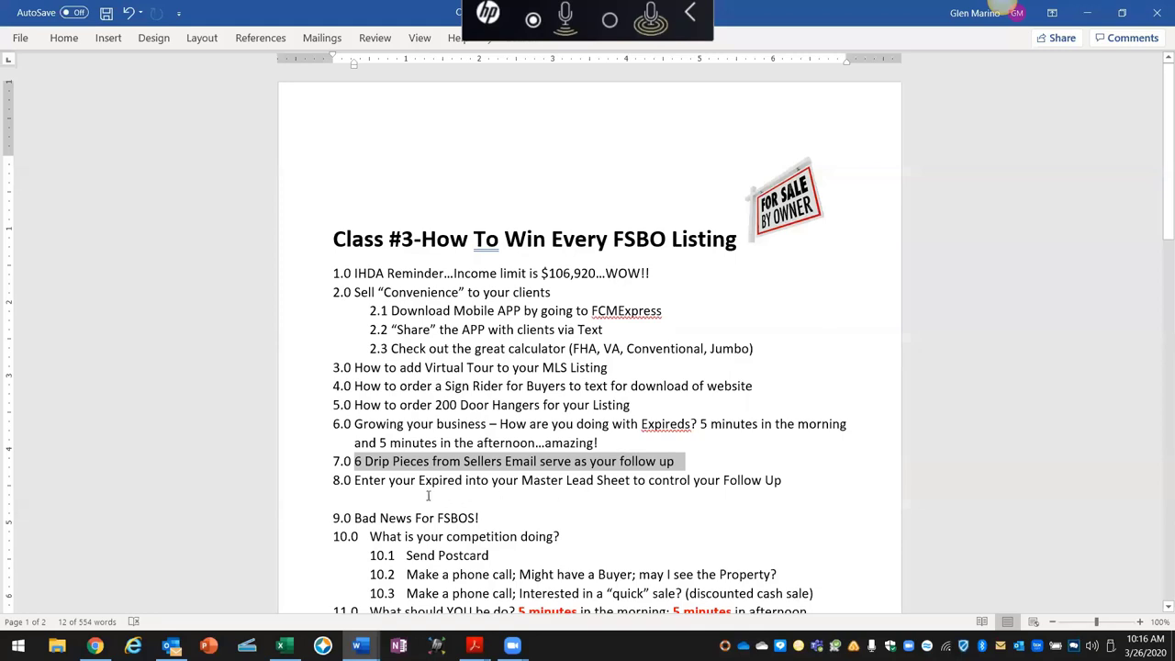
left_click_drag(356, 481, 798, 490)
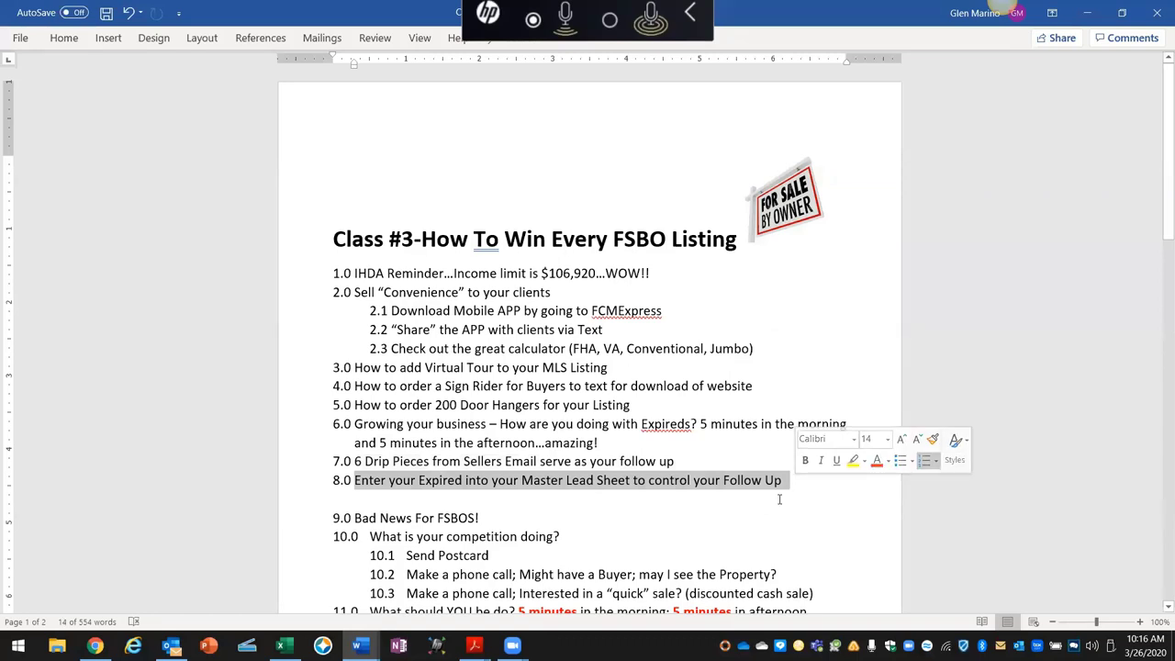
scroll(779, 498, "down", 1)
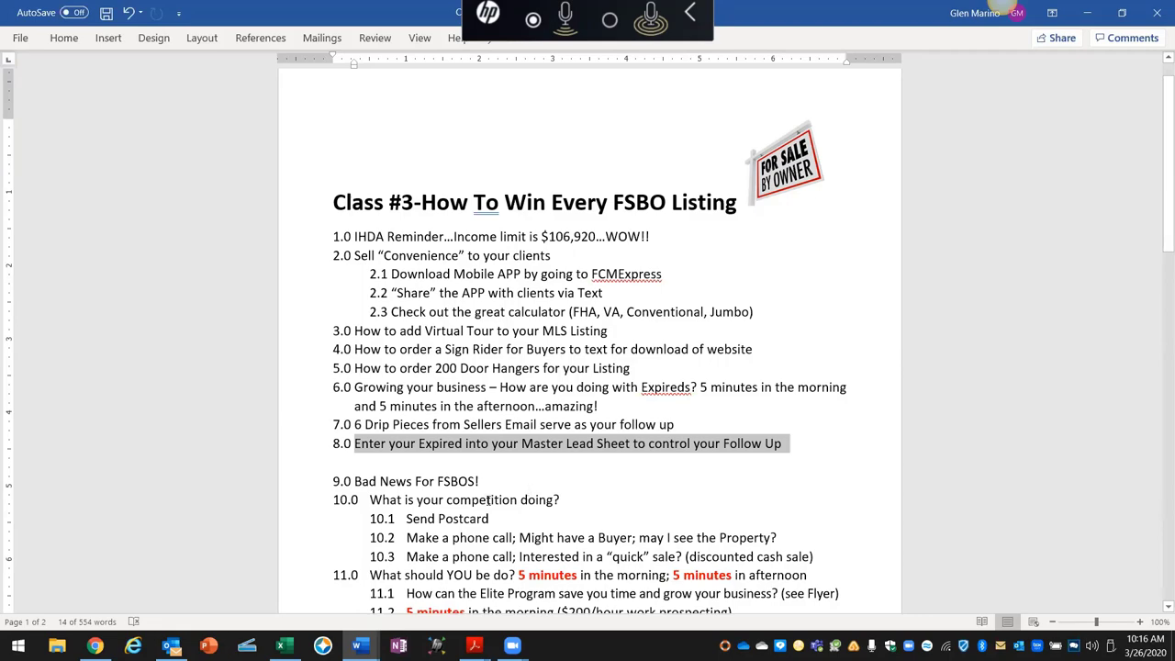
left_click(359, 646)
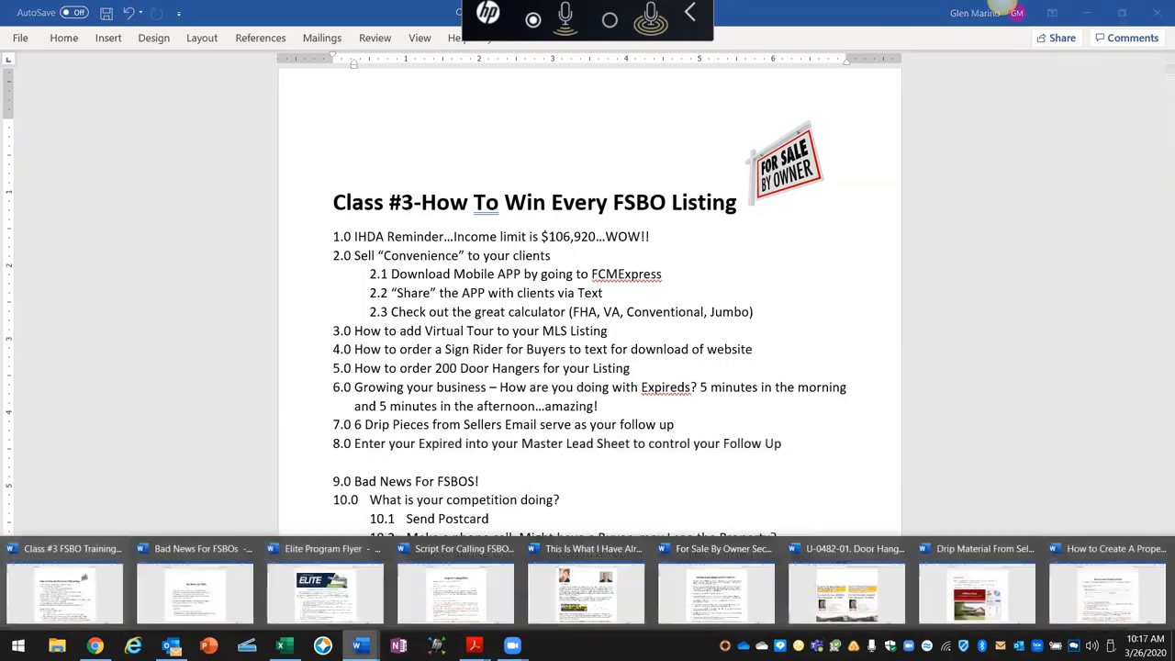
Step: View the Bad News For FSBOs flyer, then switch back to the Class #3 FSBO training outline
left_click(205, 592)
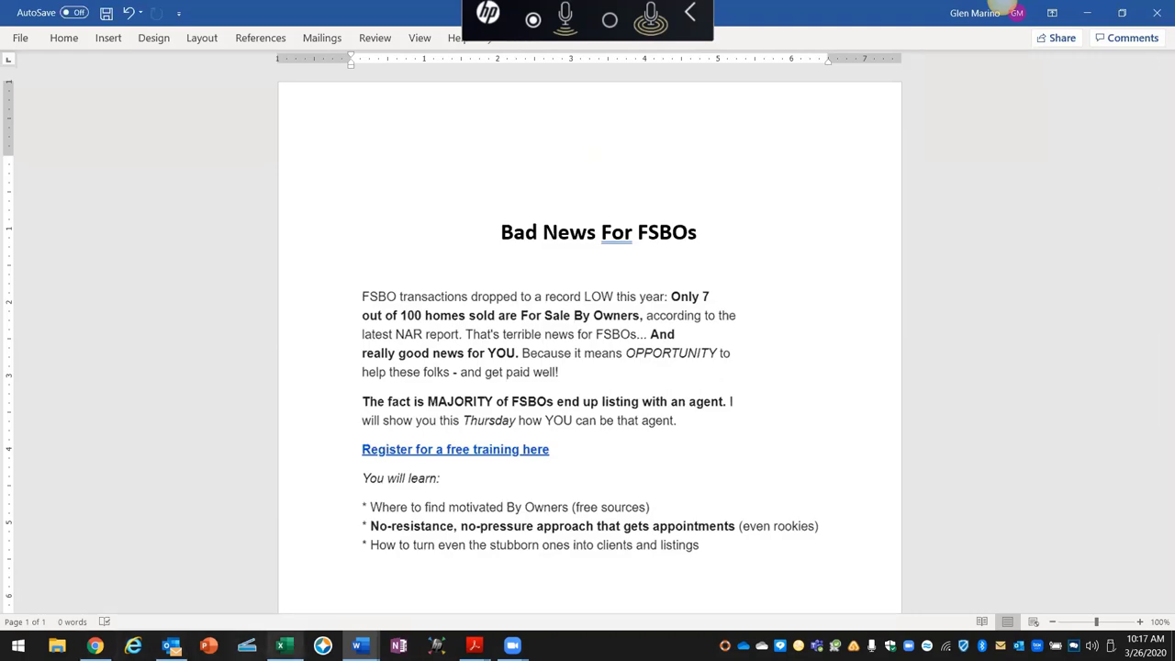
left_click(359, 646)
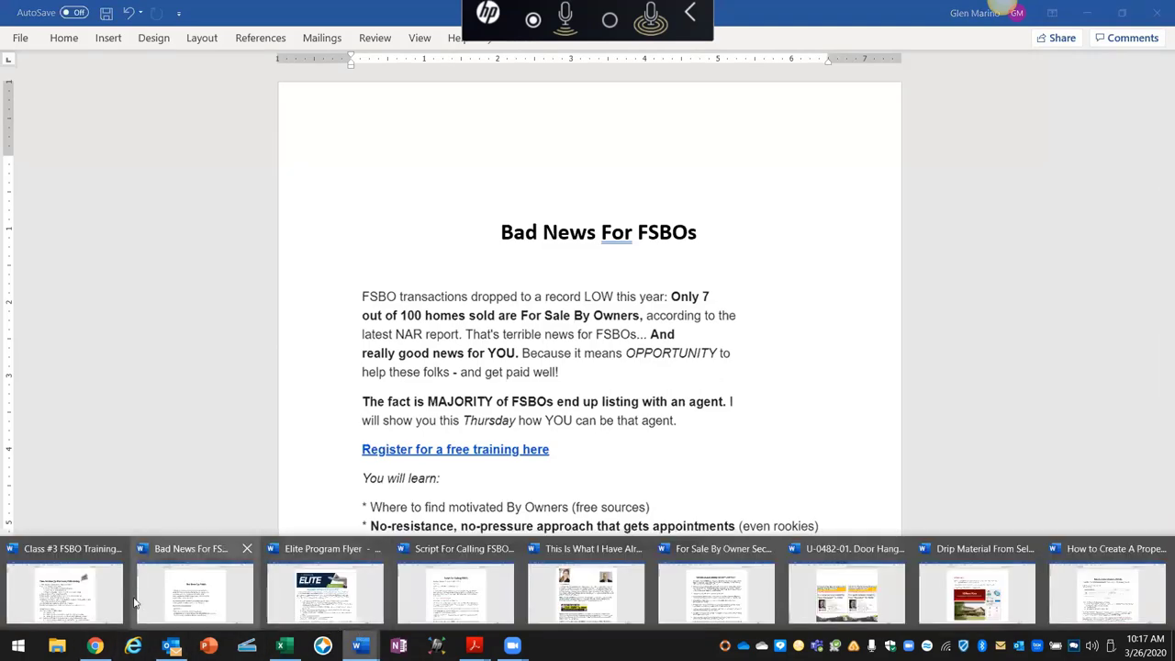
left_click(115, 588)
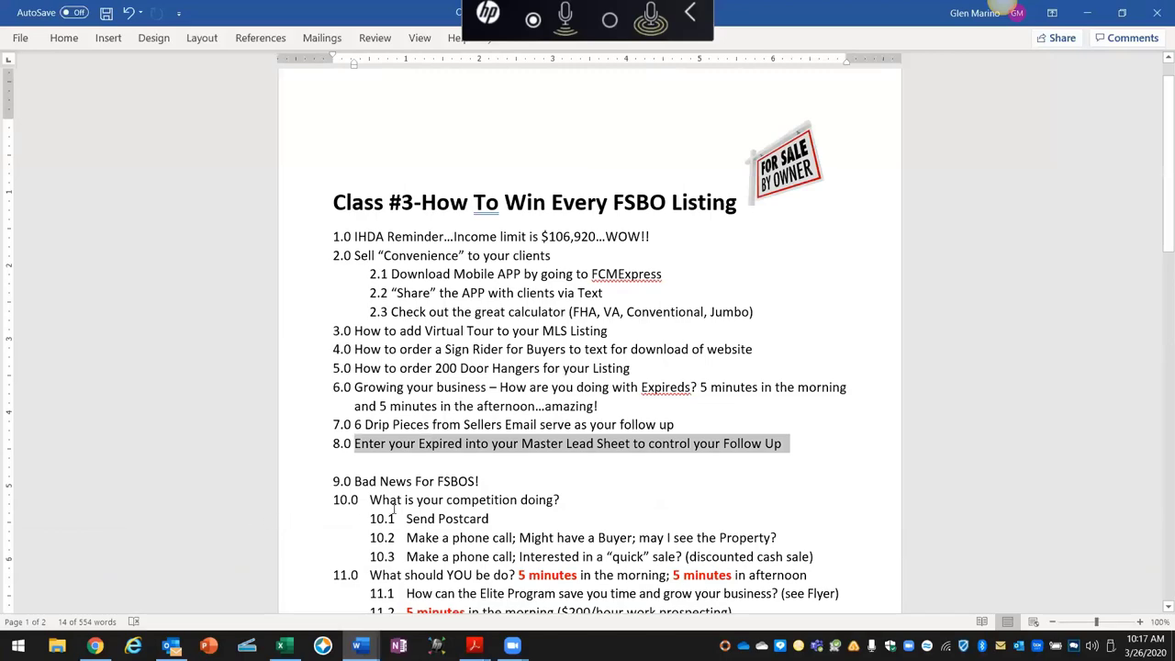
Step: Highlight items 10.1–10.3: Send Postcard, Make a phone call, and the quick-sale phone call
scroll(379, 519, "down", 3)
scroll(396, 504, "down", 2)
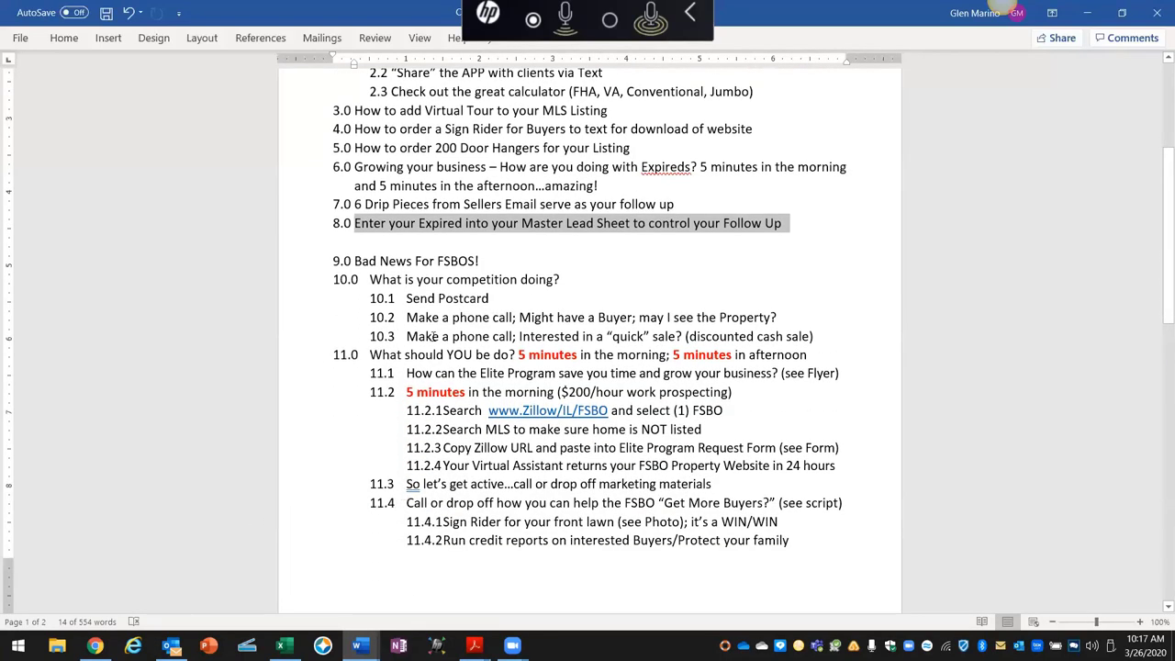
left_click_drag(499, 298, 407, 298)
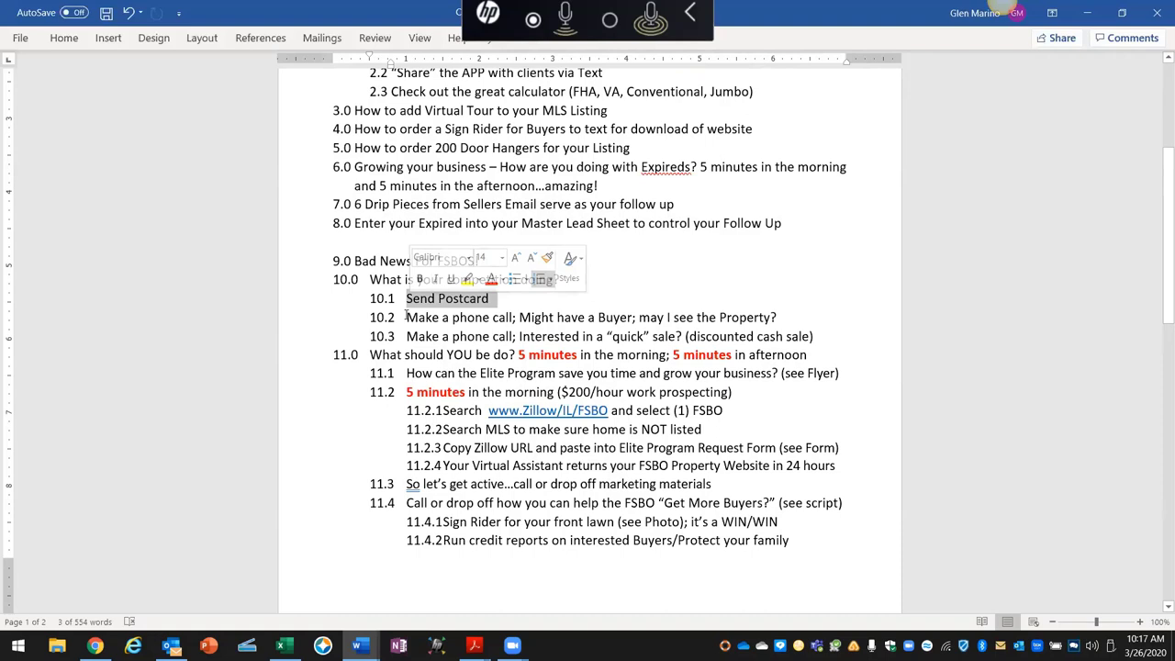
left_click_drag(406, 317, 516, 318)
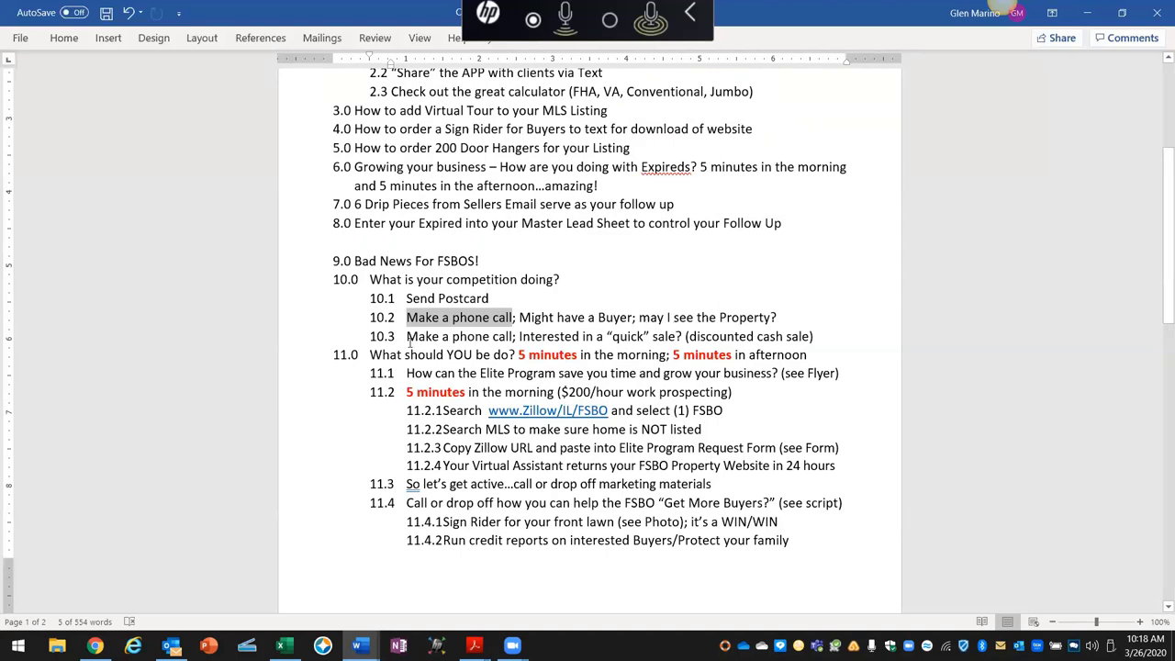
left_click_drag(408, 337, 684, 348)
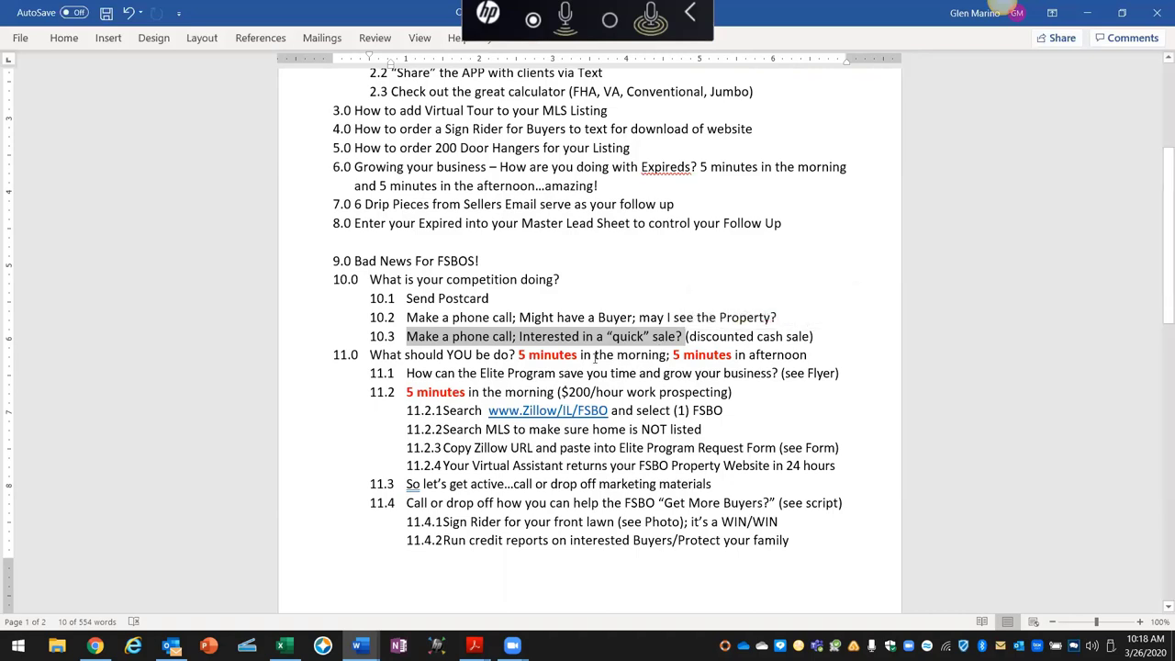
Step: Move the '? 5 minutes in the morning' text into the word 'afternoon' on line 11.0
left_click_drag(510, 355, 771, 361)
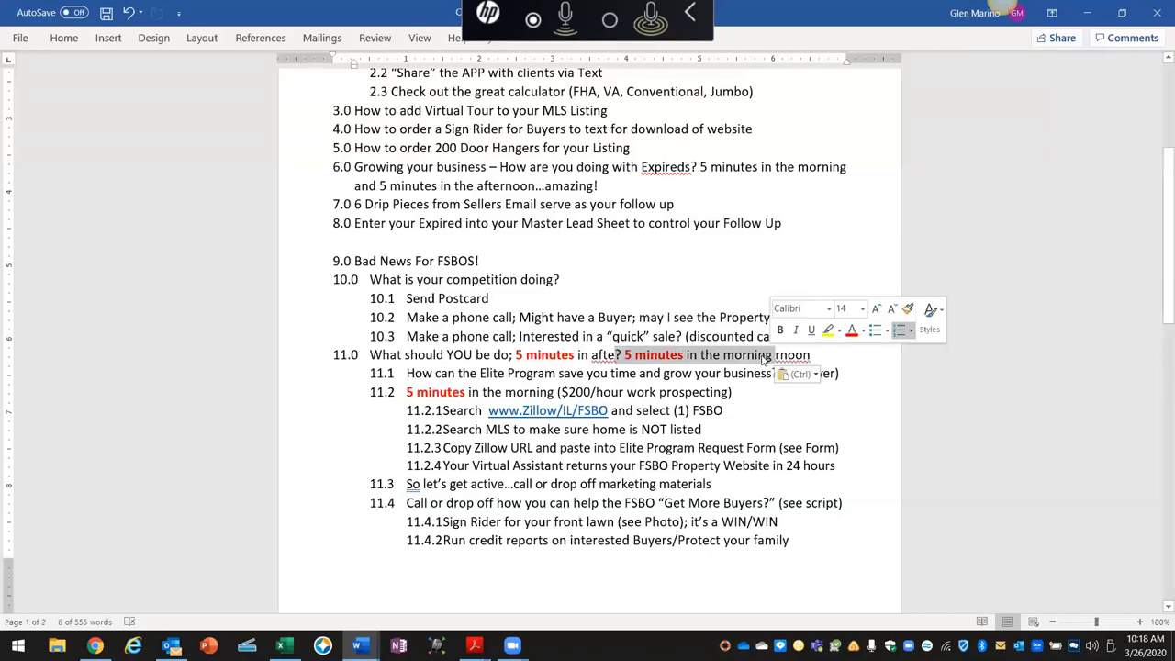
left_click(814, 355)
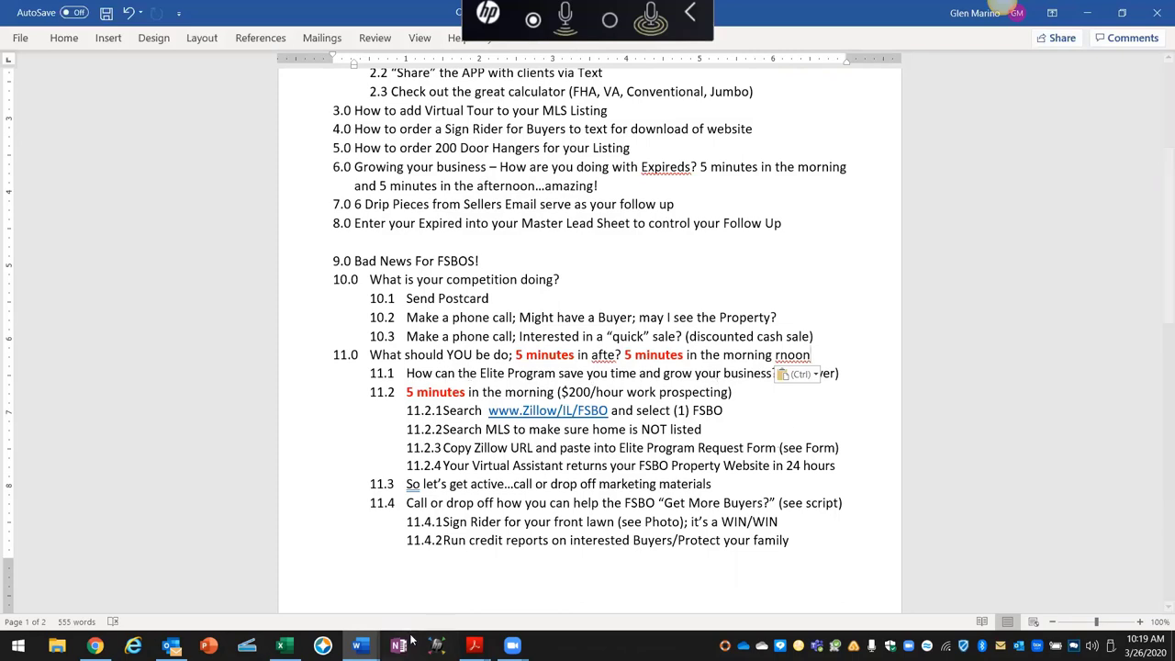
mouse_move(284, 646)
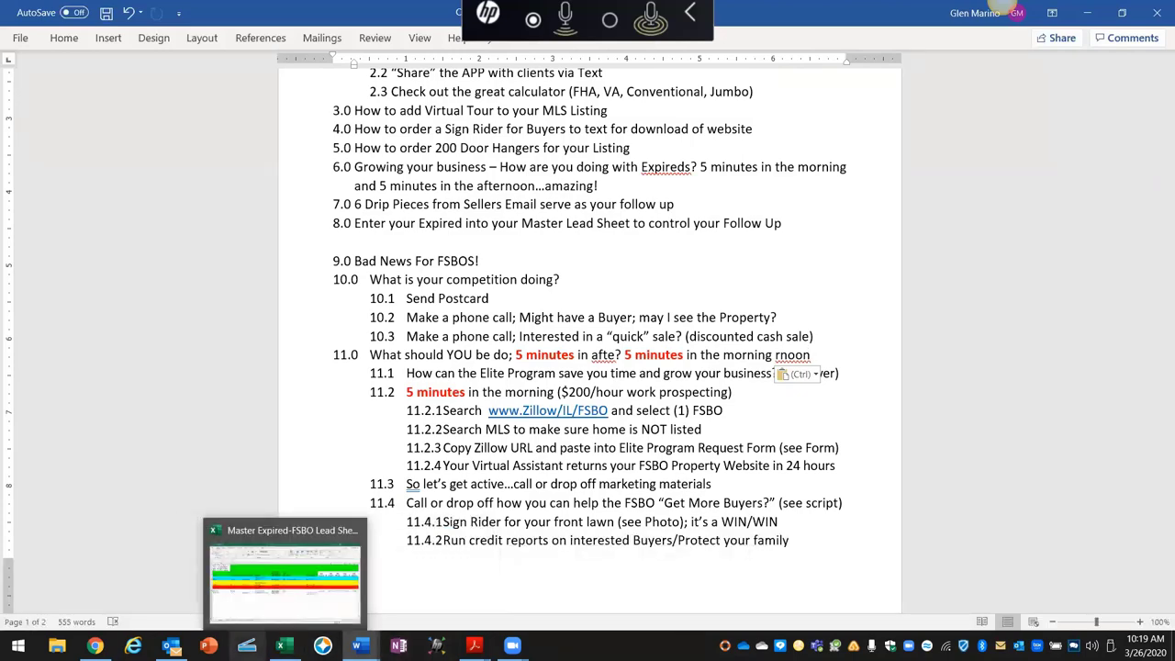
Step: Switch to the Elite Program Flyer and highlight '$200/hour work' and the first listed service
mouse_move(359, 645)
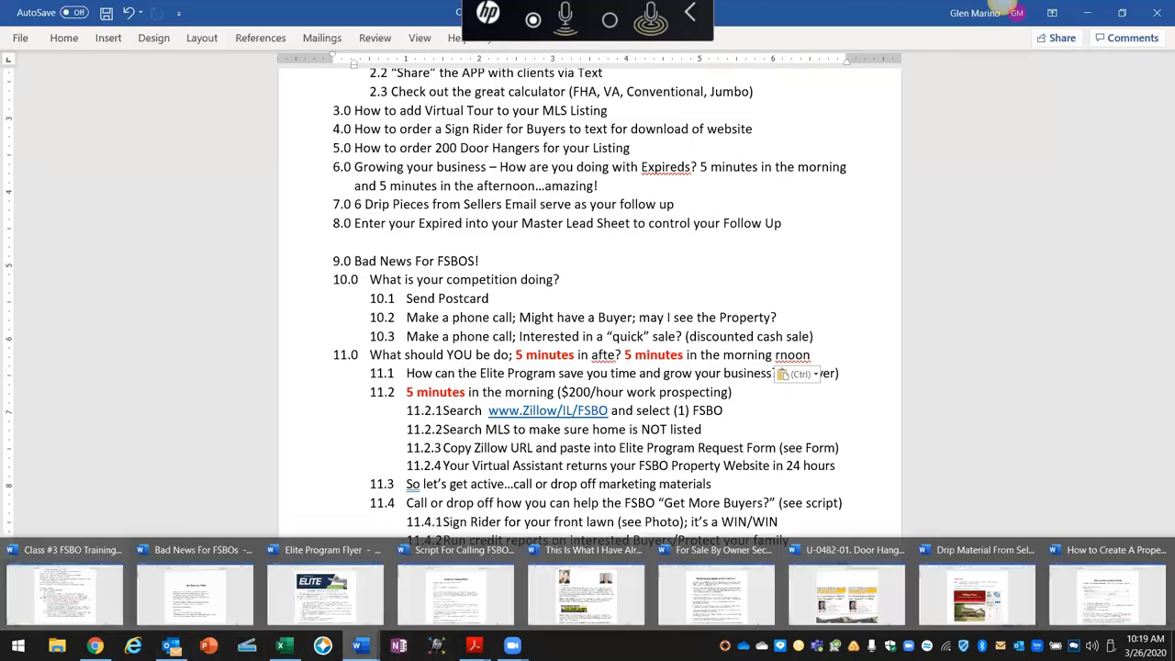
left_click(346, 607)
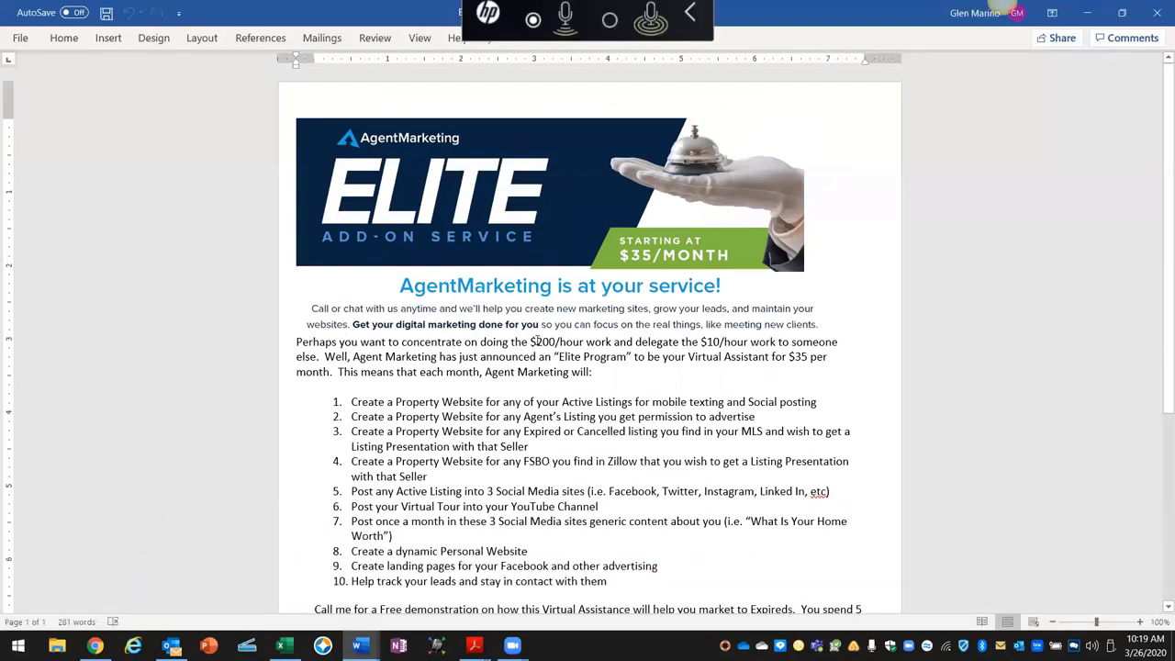
left_click_drag(525, 342, 616, 341)
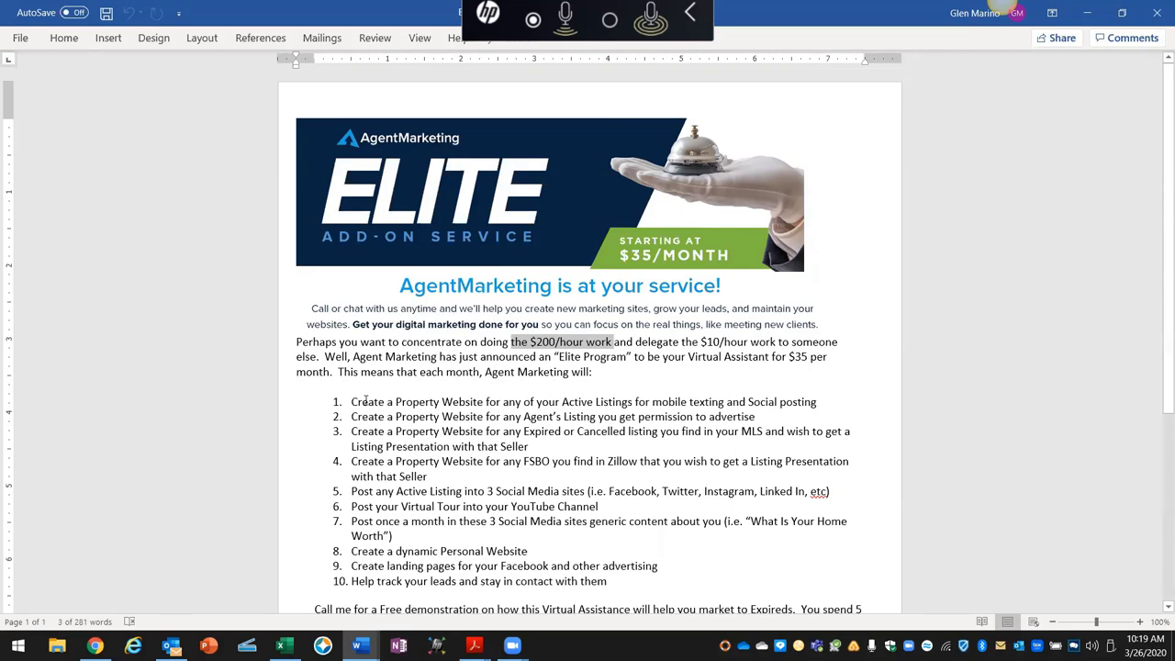
left_click_drag(365, 401, 703, 401)
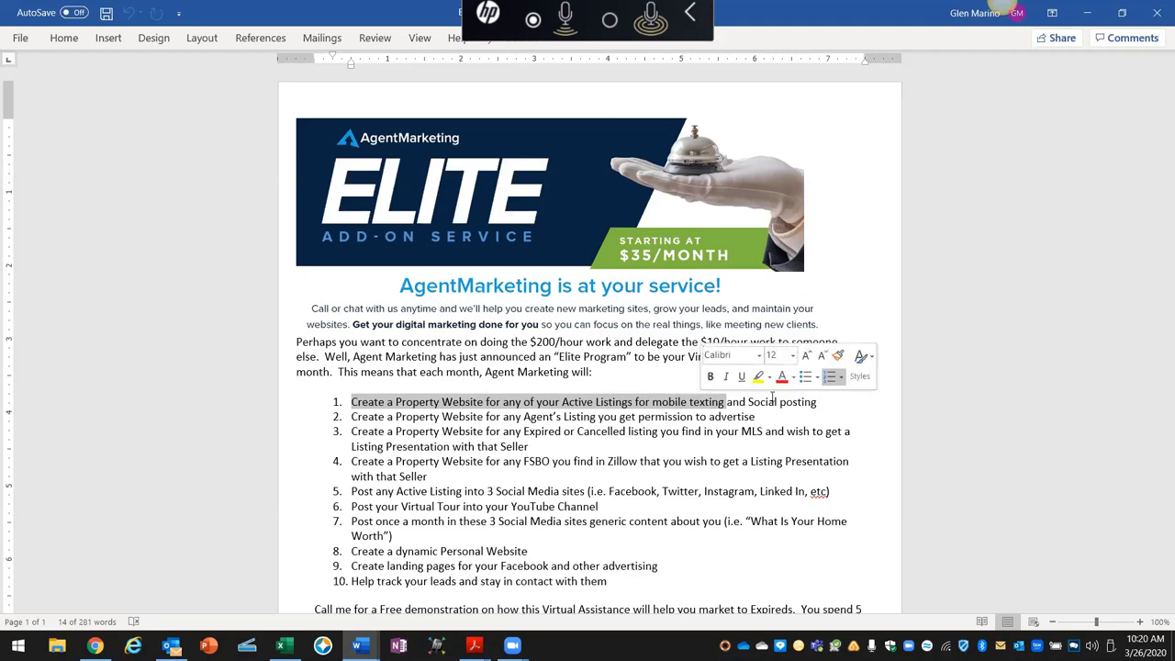
left_click_drag(804, 401, 760, 408)
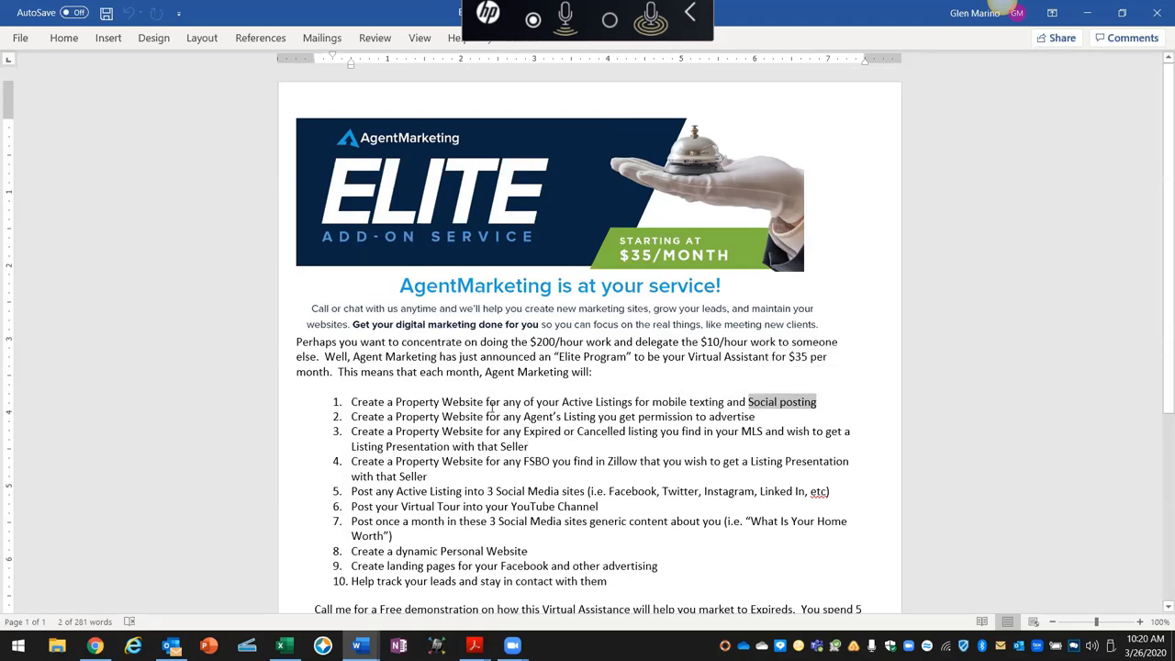
left_click_drag(396, 401, 484, 402)
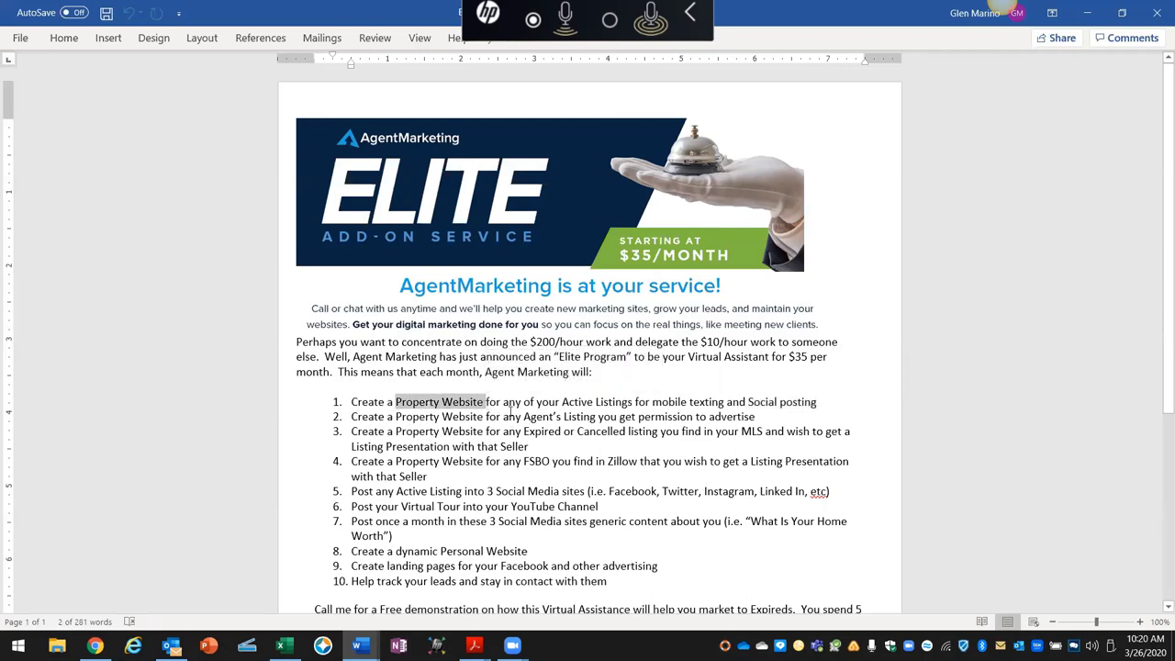
left_click_drag(503, 415, 744, 419)
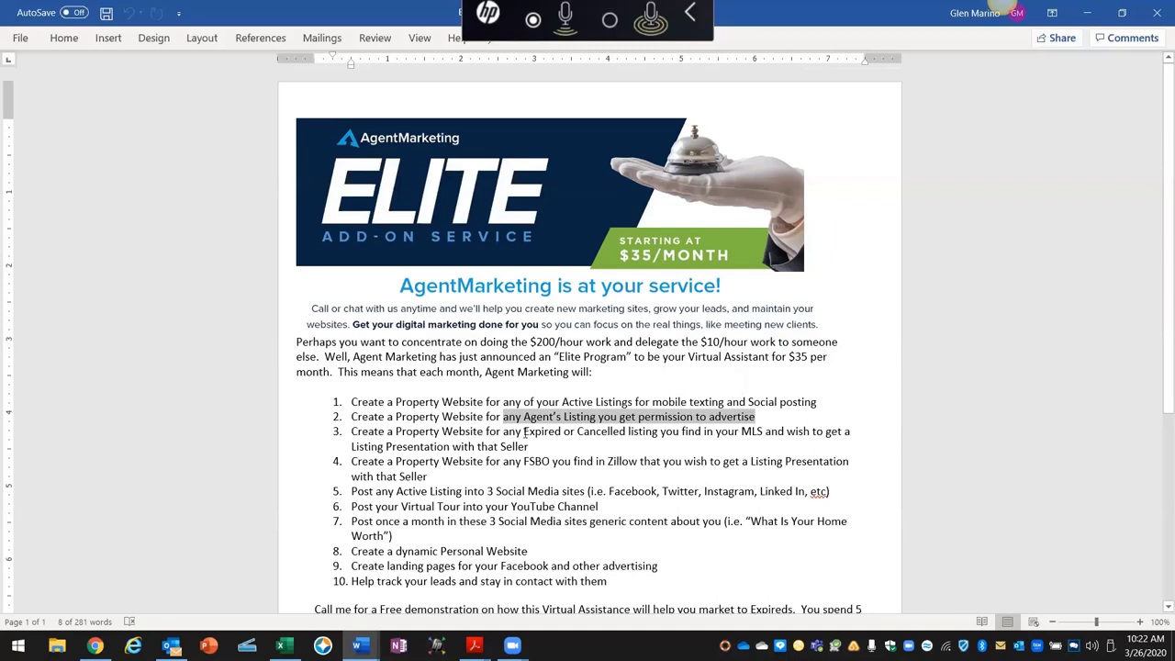
left_click_drag(524, 431, 748, 443)
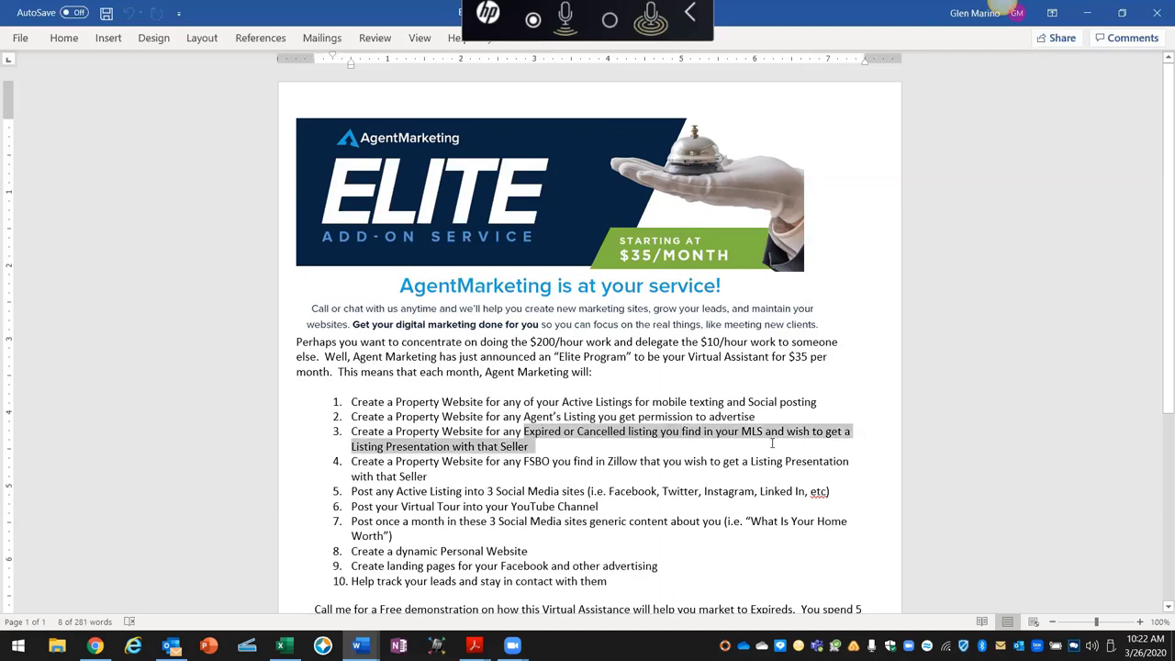
left_click_drag(772, 443, 772, 447)
left_click_drag(503, 466, 643, 466)
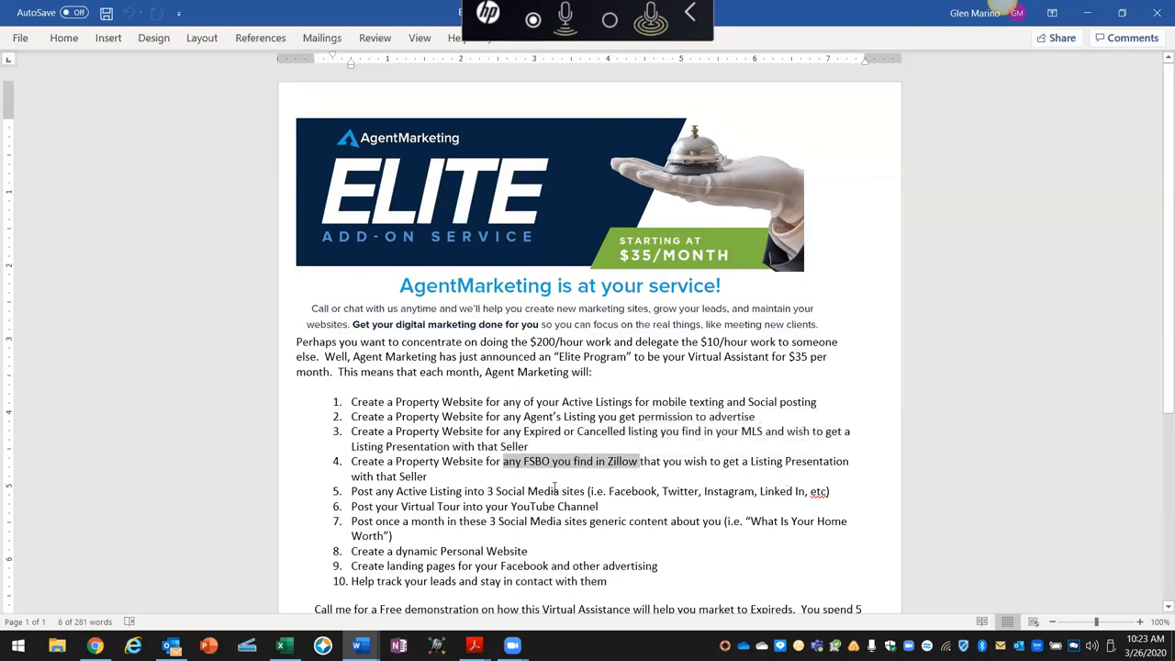
double_click(357, 491)
left_click_drag(412, 494, 499, 496)
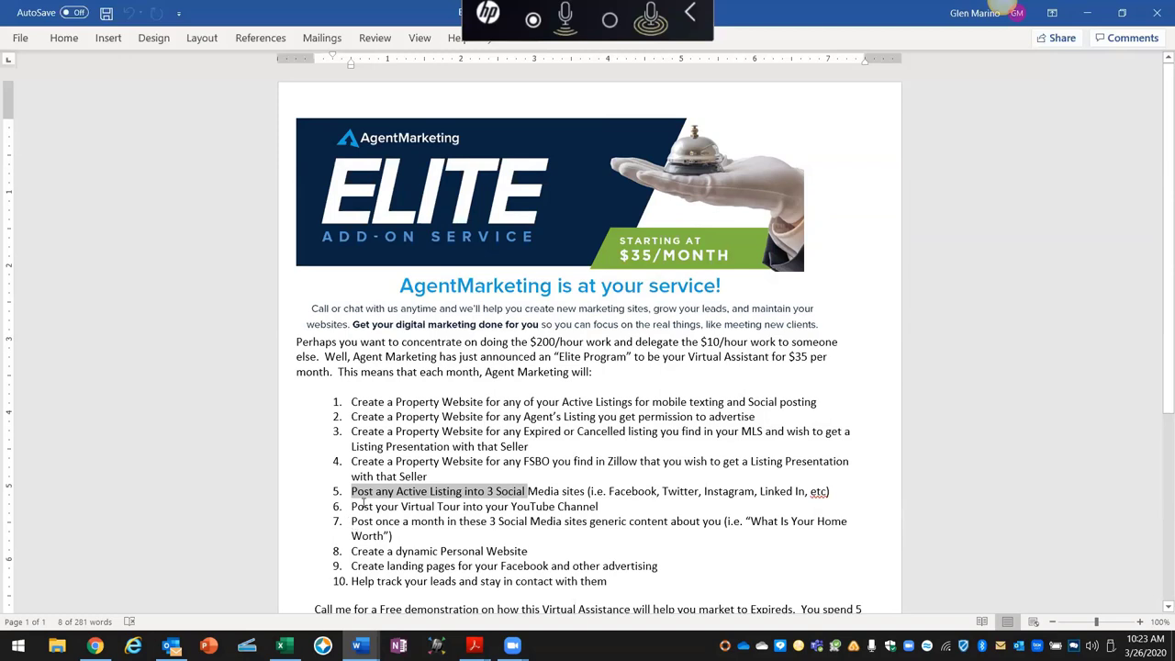
Step: Highlight flyer items 6 (virtual tour), 7 (monthly social posts) and 8 (personal website), then go to Chrome
left_click_drag(364, 505, 502, 513)
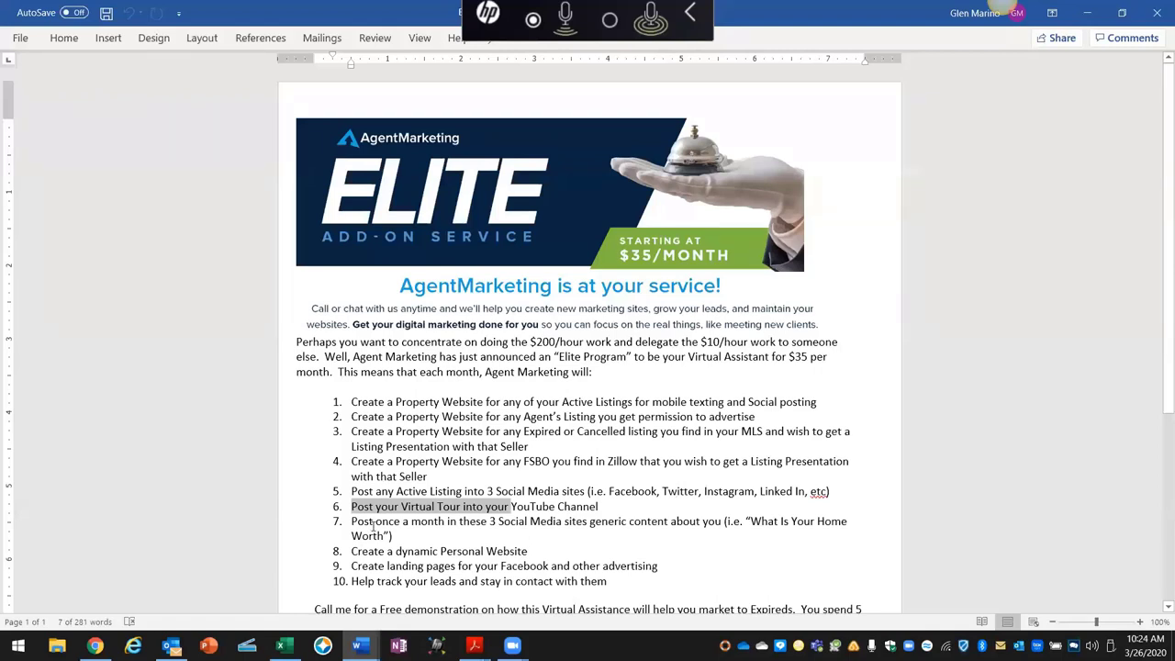
left_click(394, 525)
left_click_drag(368, 521, 560, 523)
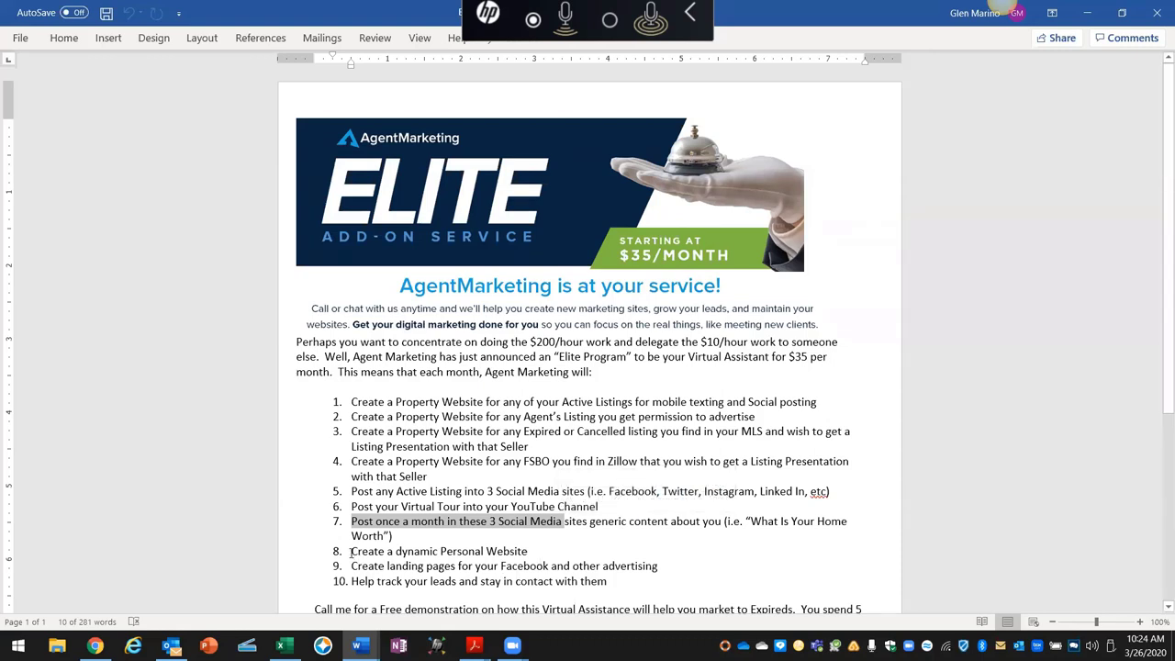
left_click_drag(351, 551, 530, 556)
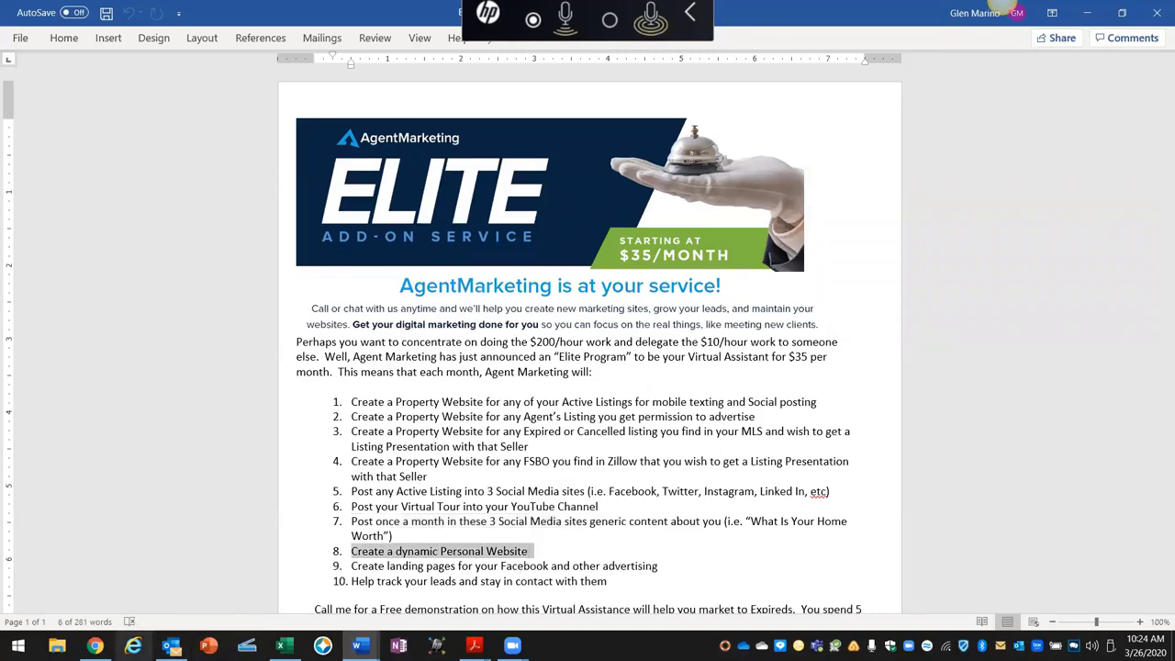
left_click(94, 646)
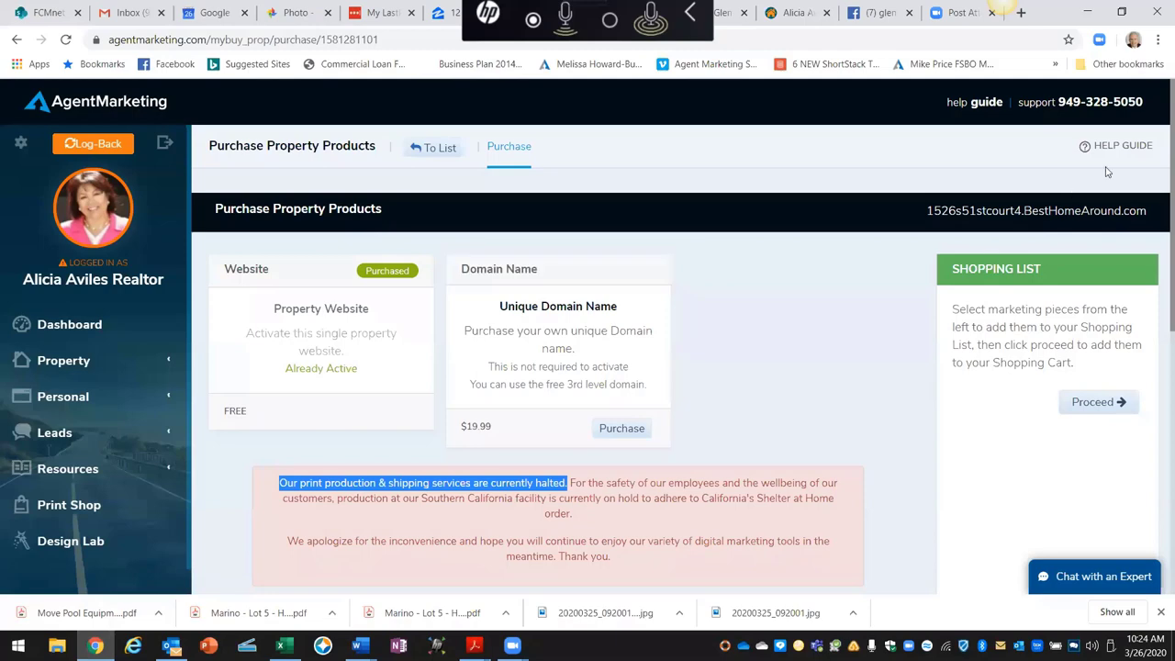
Step: Load the agent's HomeSmart Realty website in a new tab from the 'fer' address suggestion
left_click(1019, 14)
type("fer")
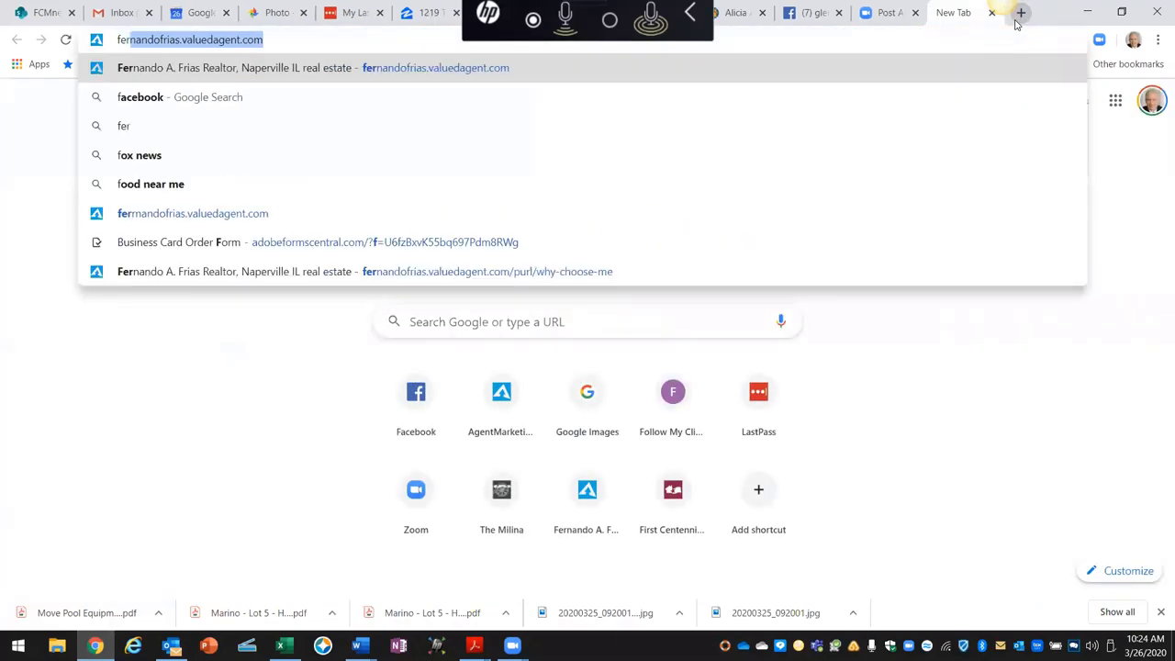
key("Return")
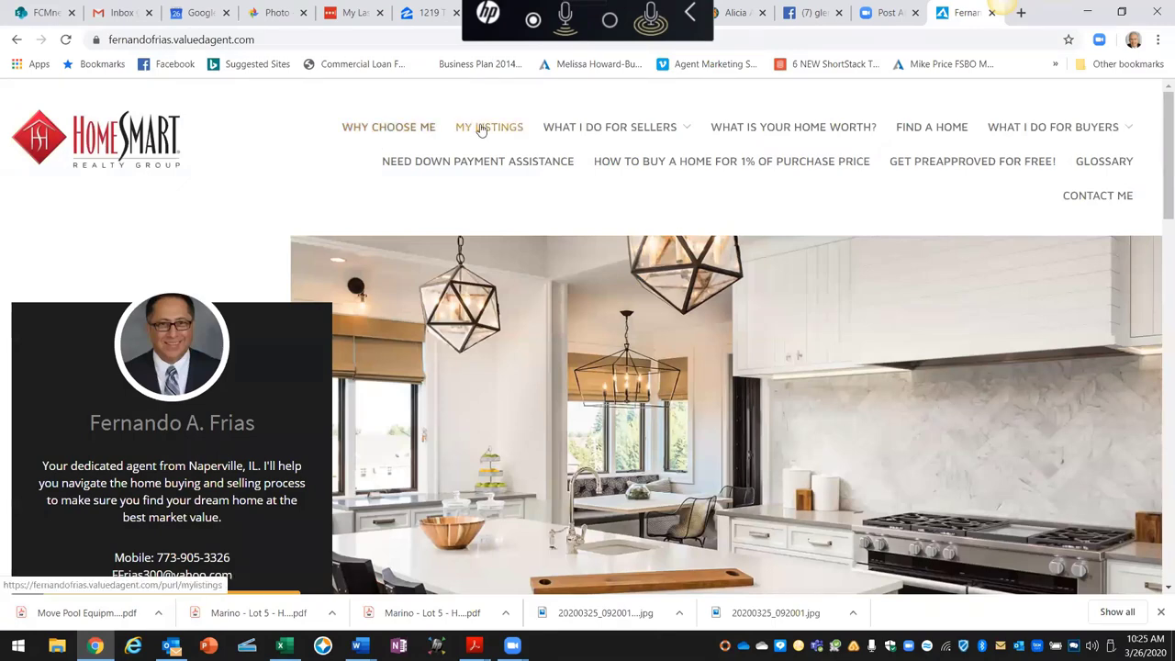
mouse_move(582, 127)
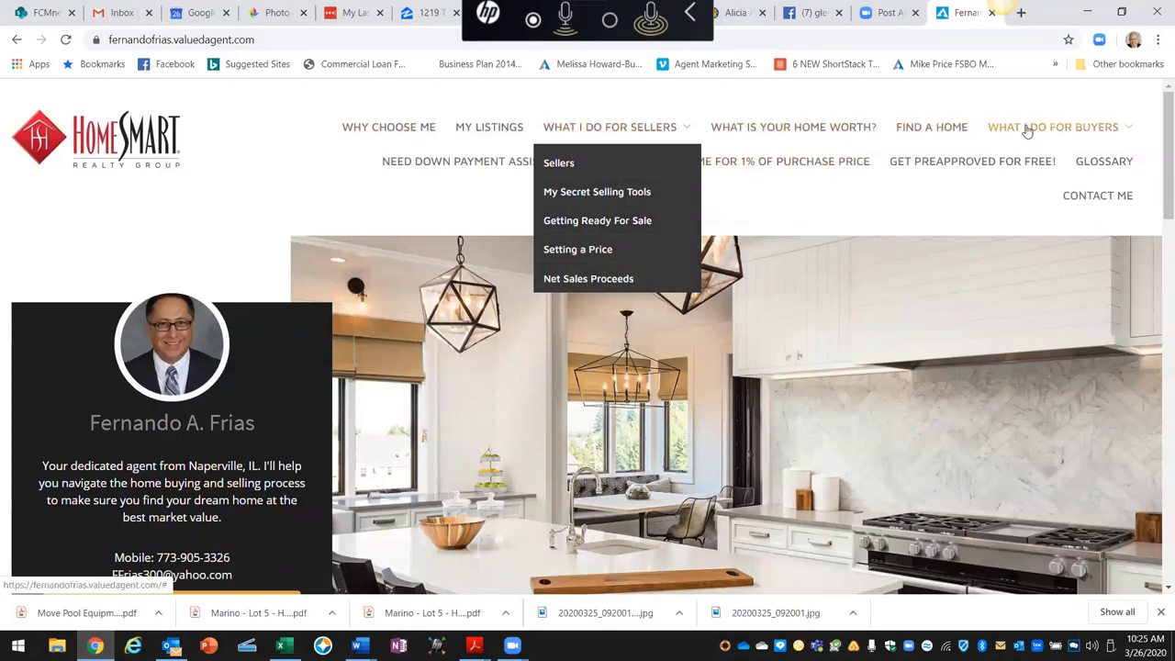
mouse_move(1038, 130)
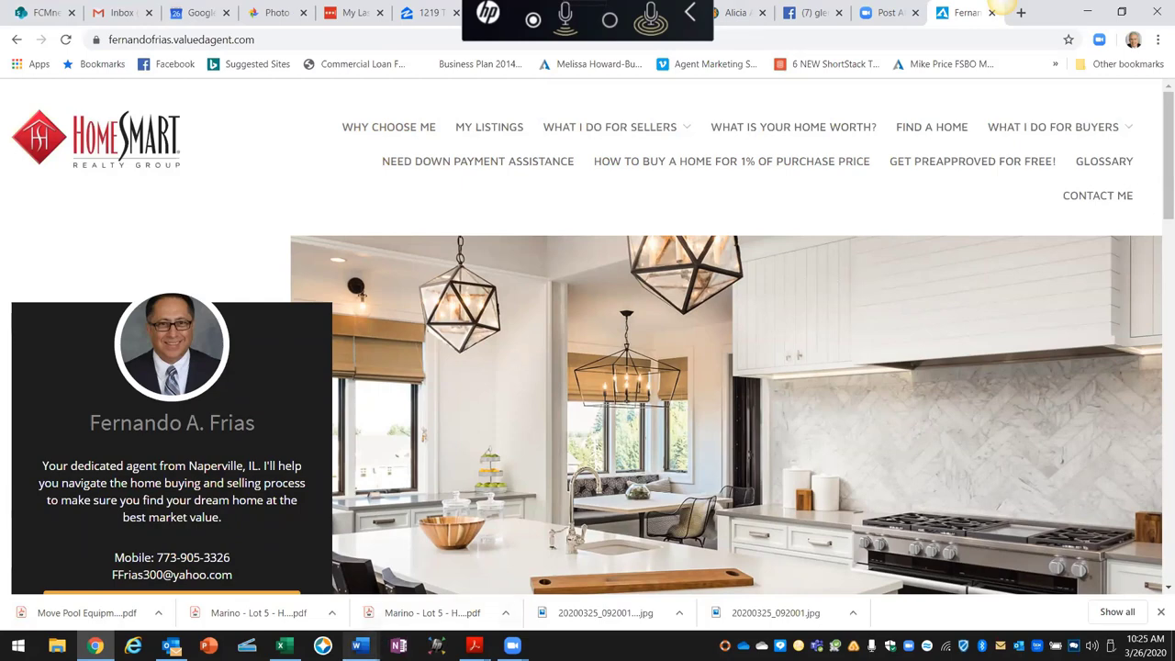
Step: Glance at the Elite Program flyer again, then return to the agent website in Chrome
mouse_move(360, 645)
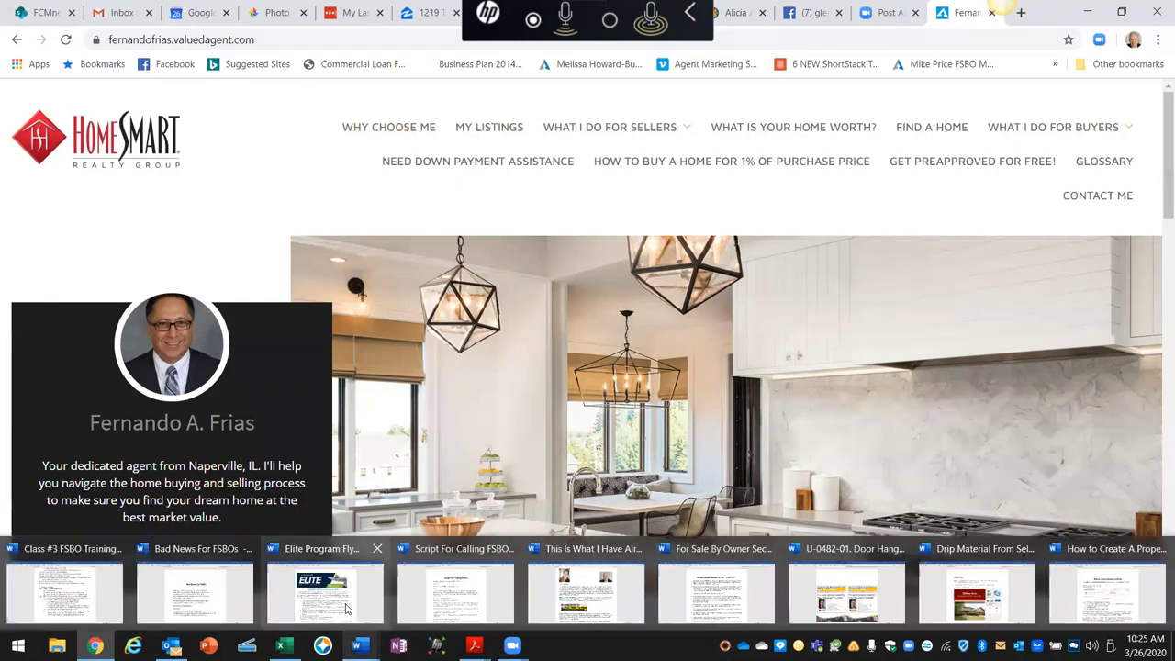
left_click(330, 592)
scroll(426, 523, "down", 2)
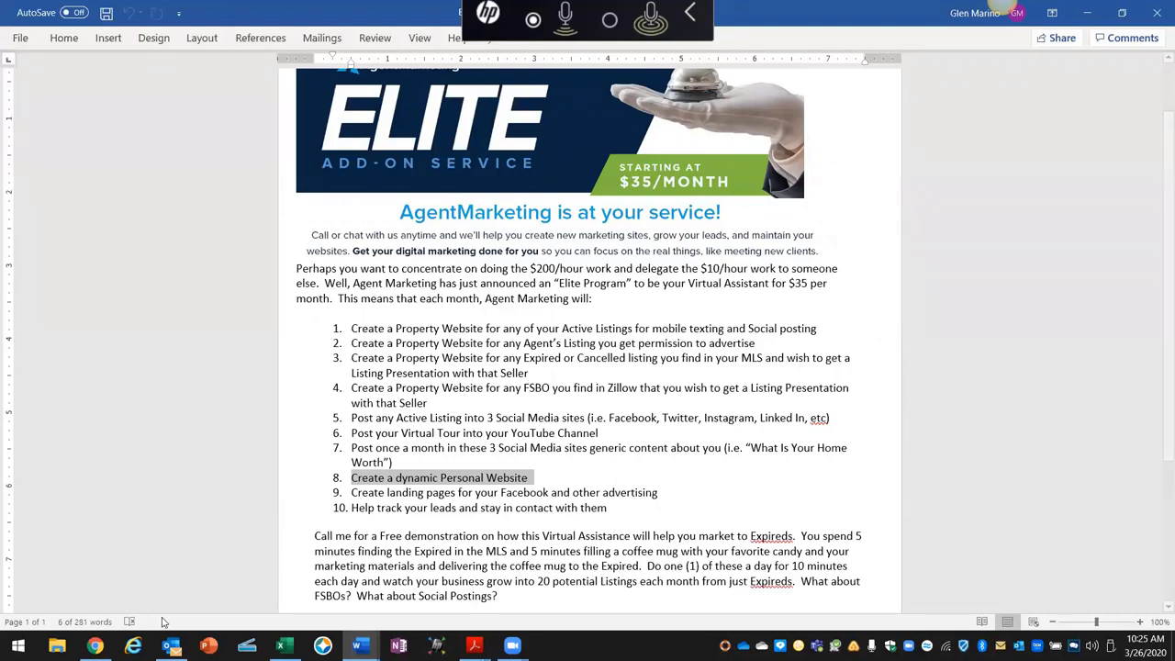
left_click(94, 645)
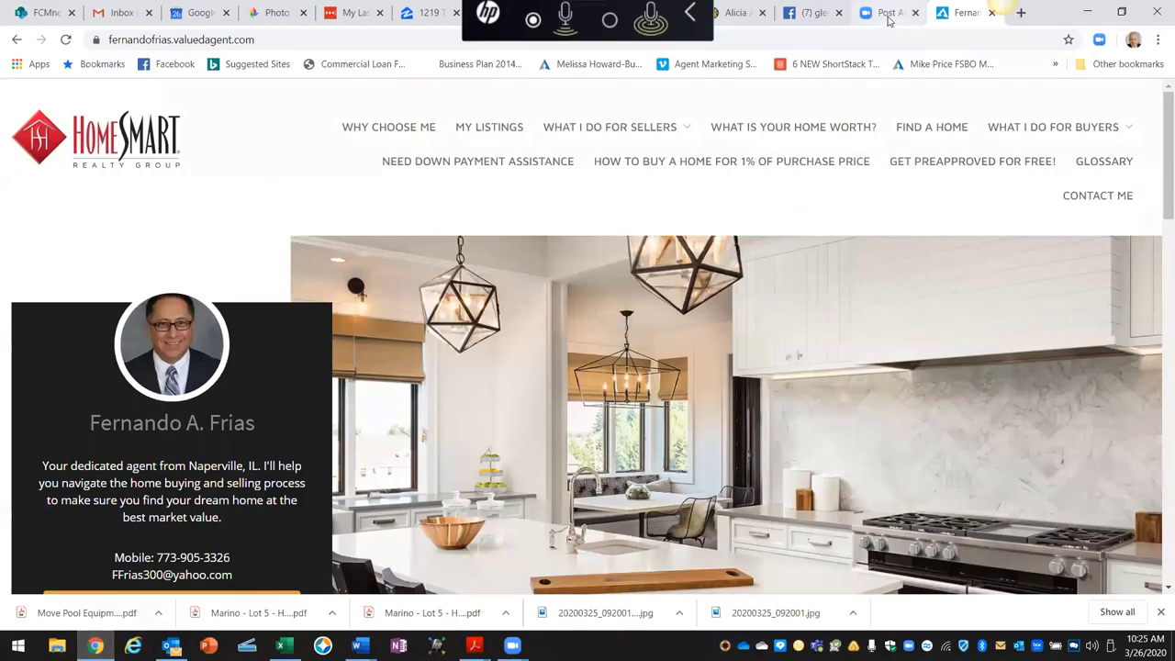
Step: Open the Free FSBO Kit link from the Facebook For Sale by Owner post, then return to the Elite flyer
left_click(813, 12)
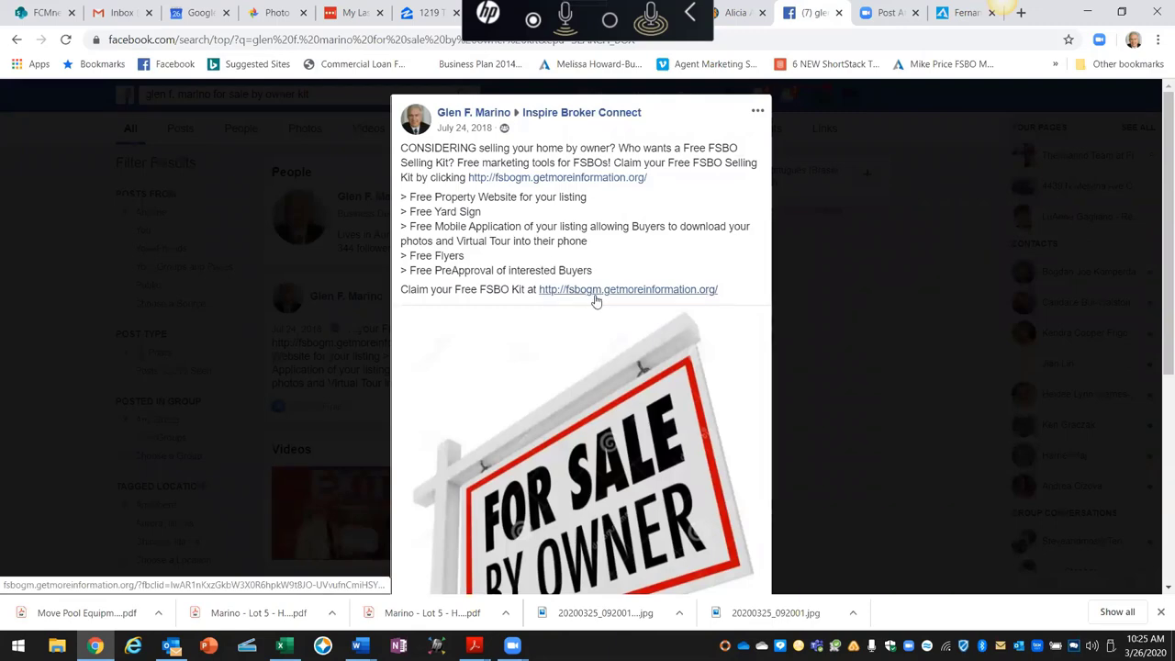
left_click(680, 290)
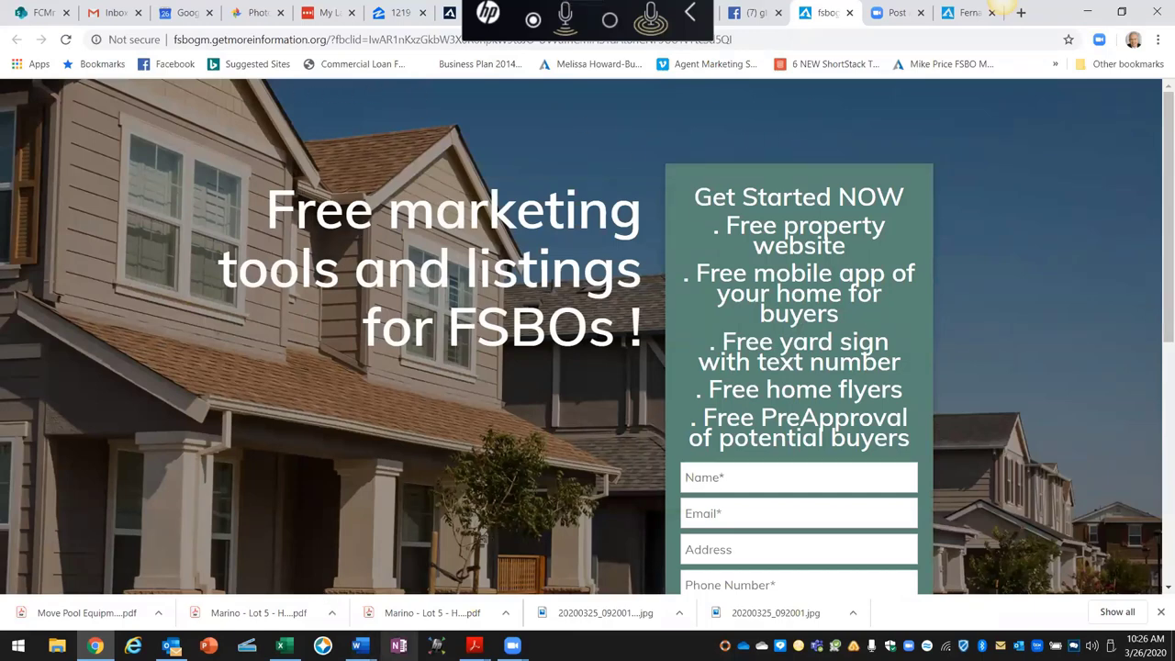
mouse_move(360, 645)
left_click(306, 606)
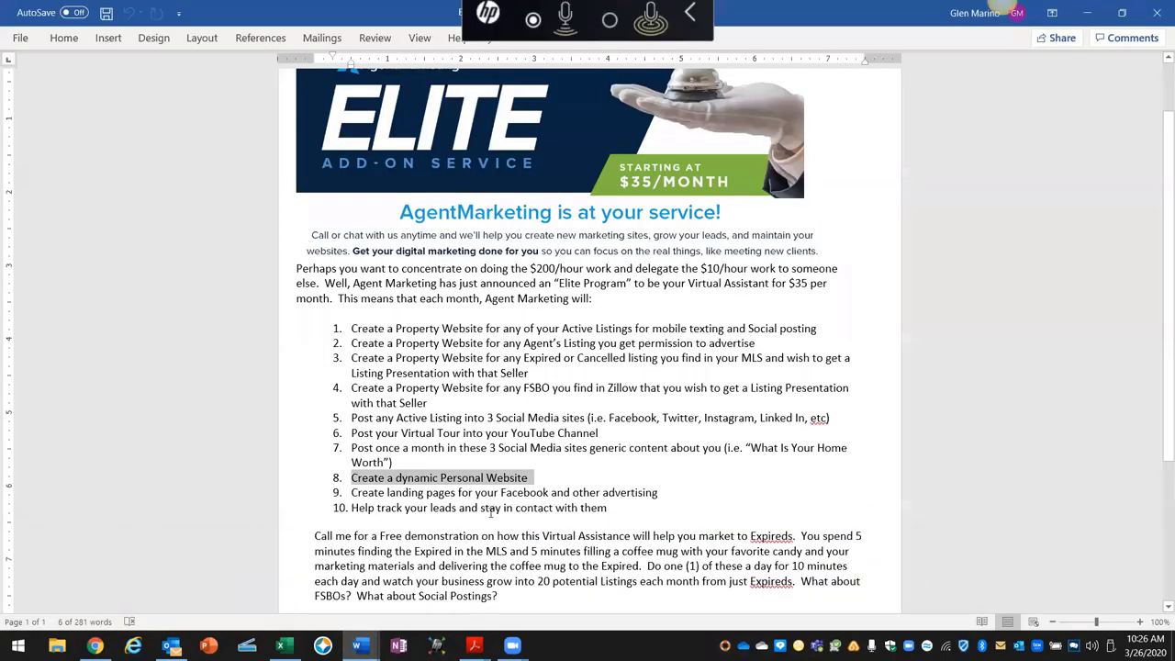
Step: Highlight item 10's 'stay in contact' phrase and preview the open Word documents
left_click_drag(459, 508, 580, 523)
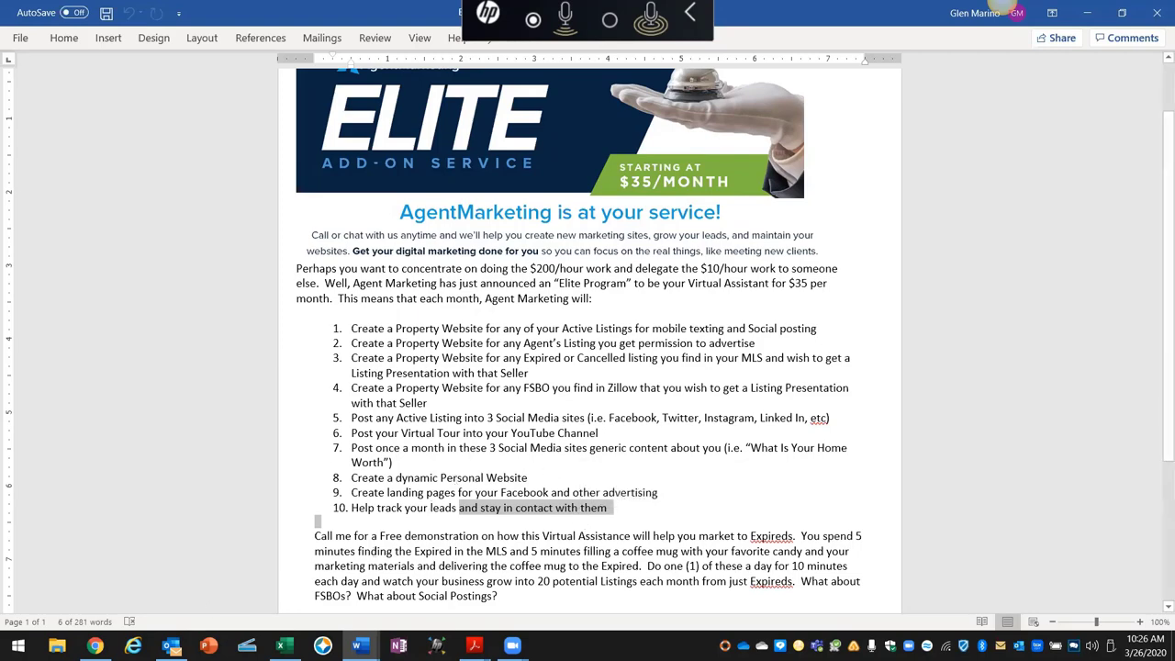
left_click(358, 645)
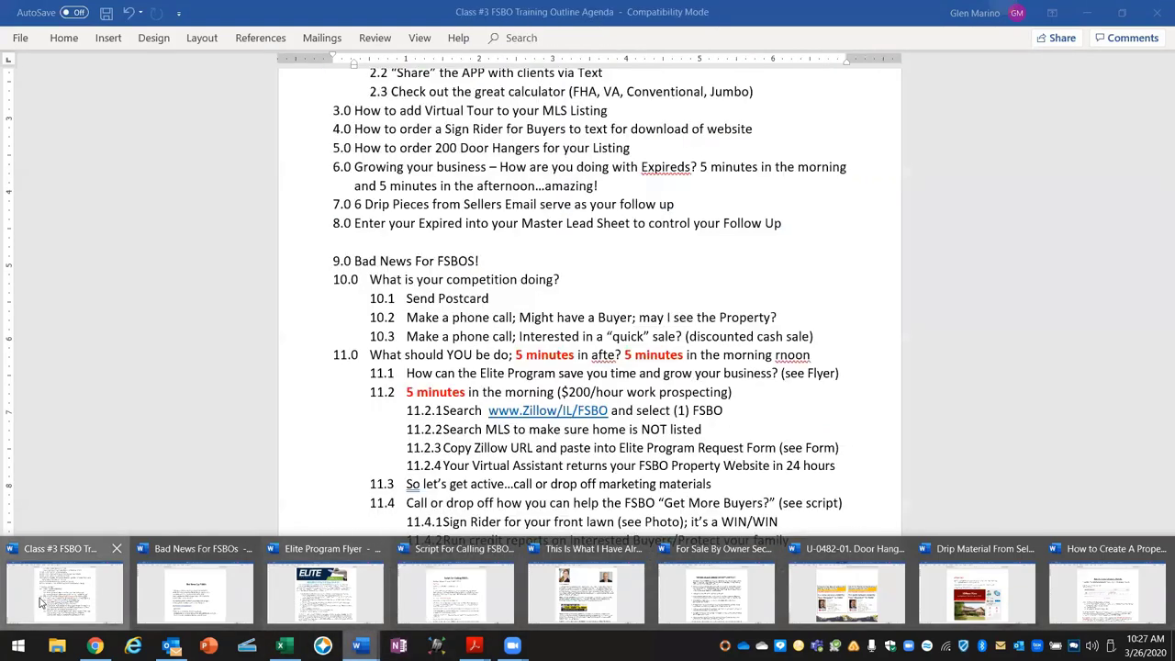
Step: Return to the Class #3 outline, highlight 'paste into Elite Program' on line 11.2.3, then switch to Chrome
left_click(40, 602)
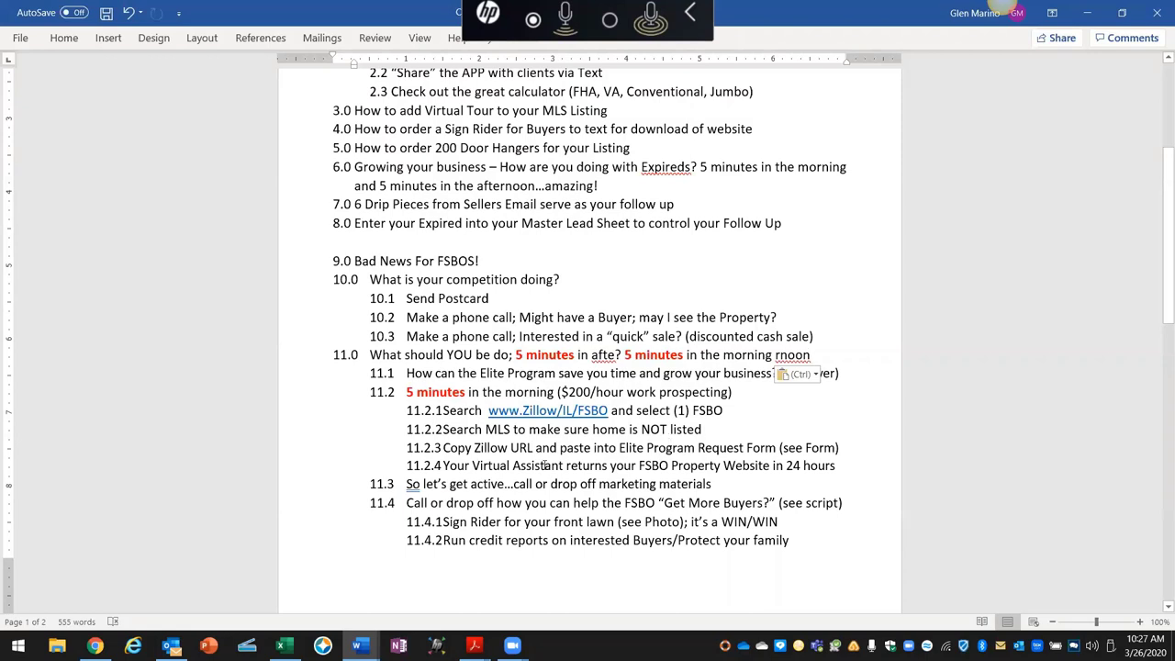
left_click_drag(587, 448, 678, 447)
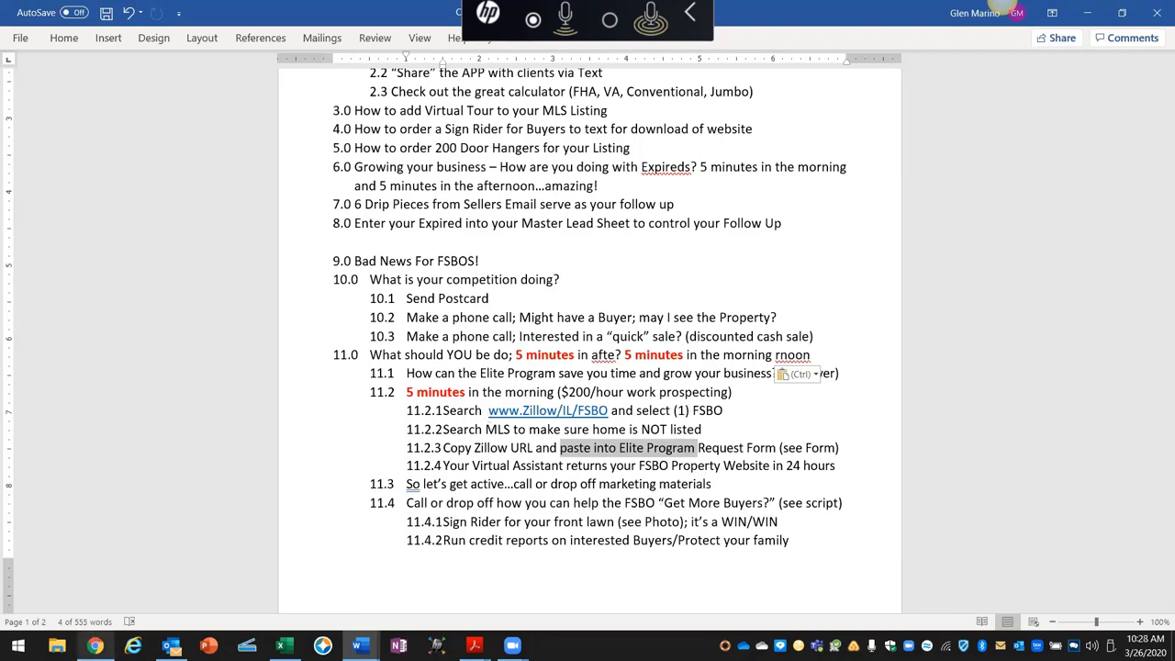
left_click(94, 645)
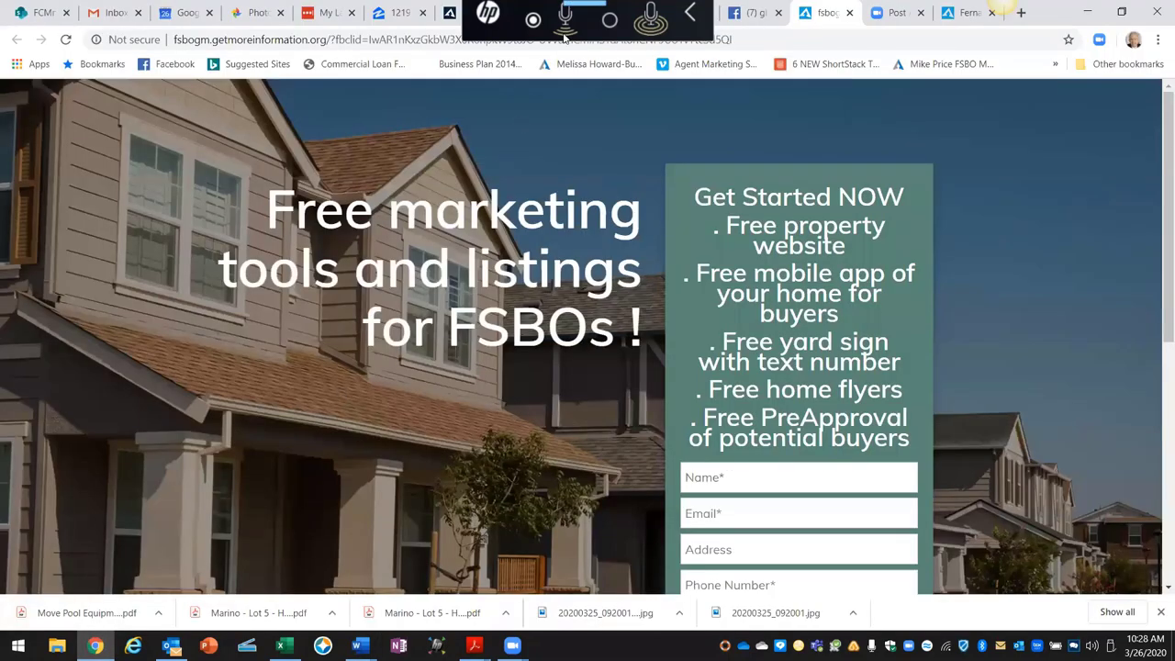
left_click(690, 14)
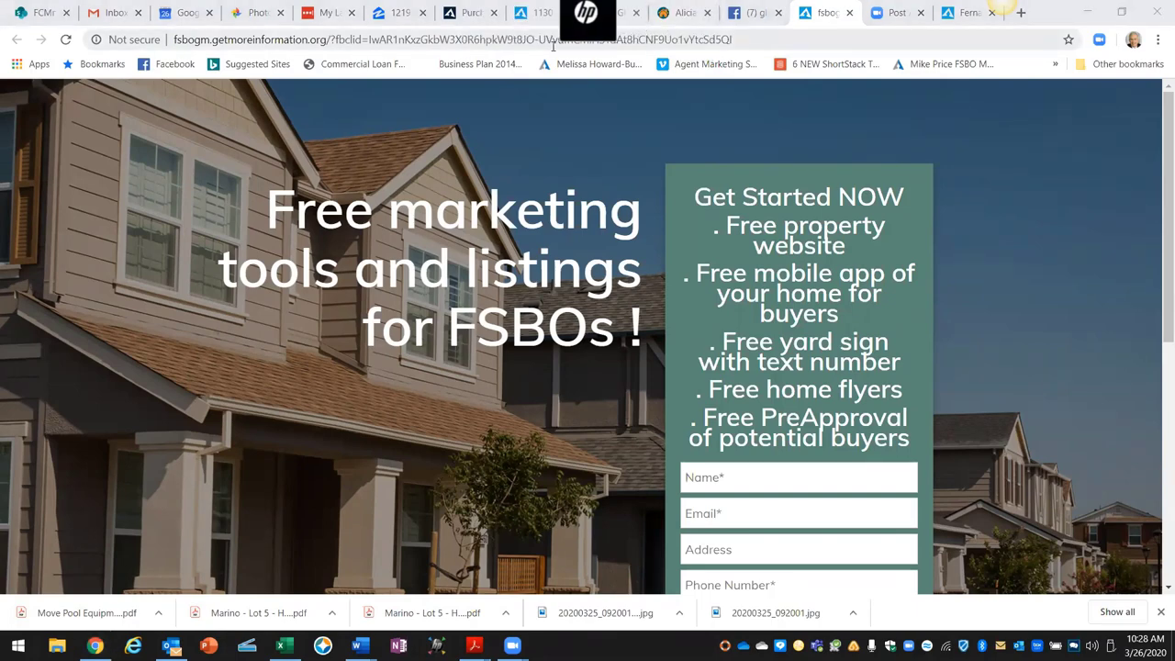
left_click(537, 22)
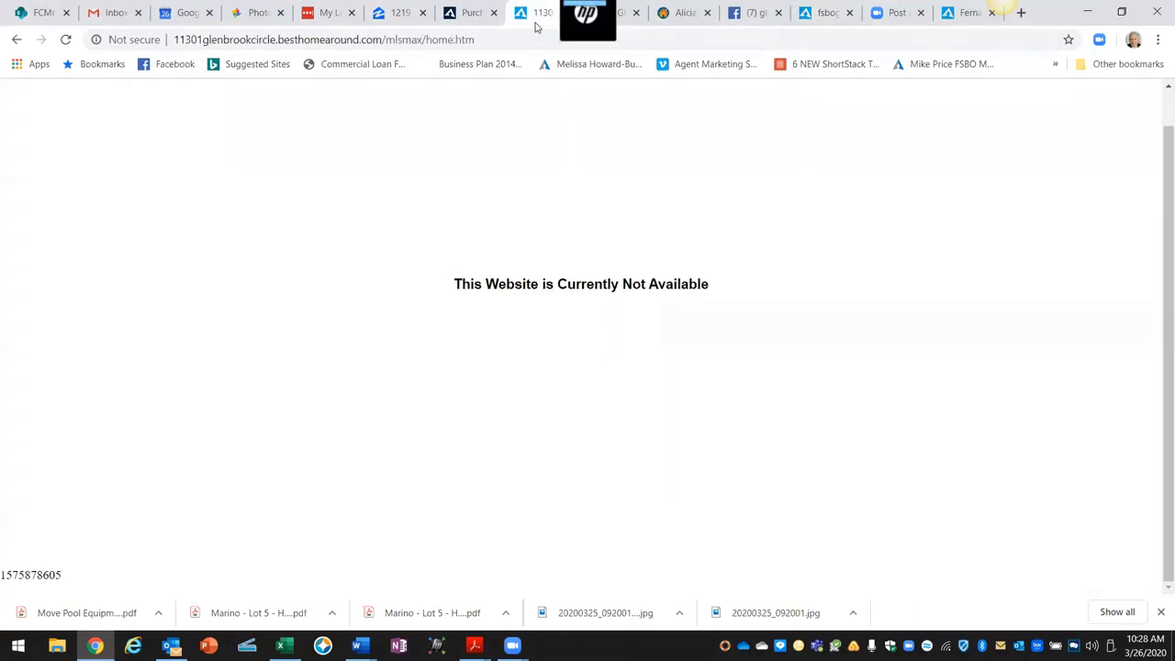
left_click(430, 26)
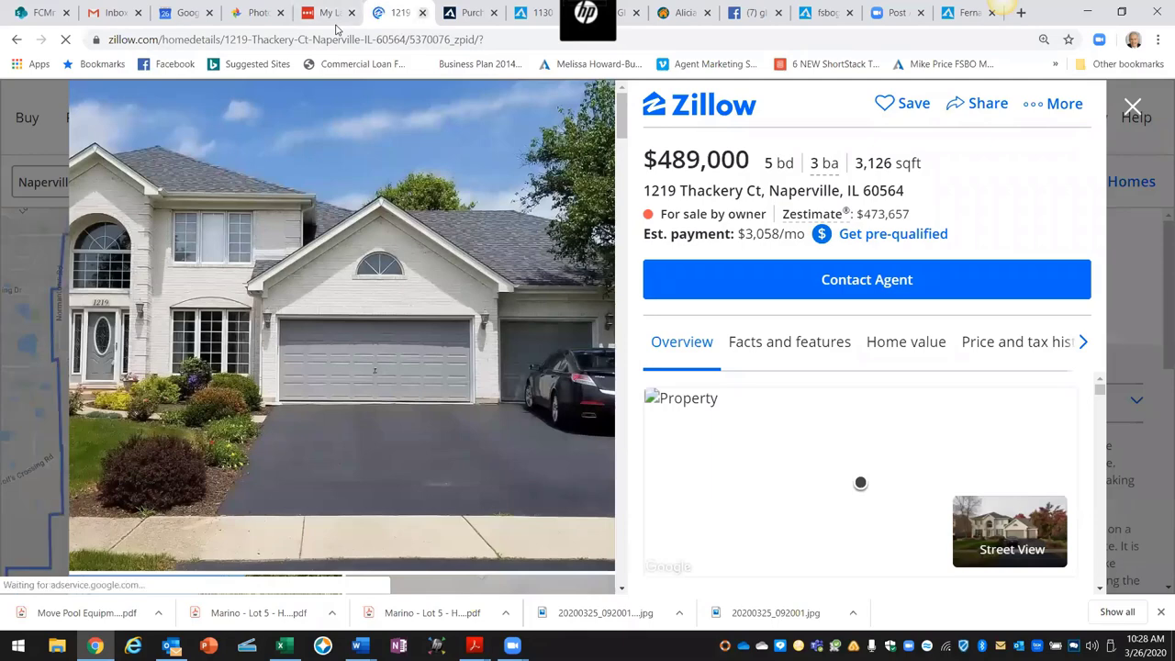
left_click(422, 12)
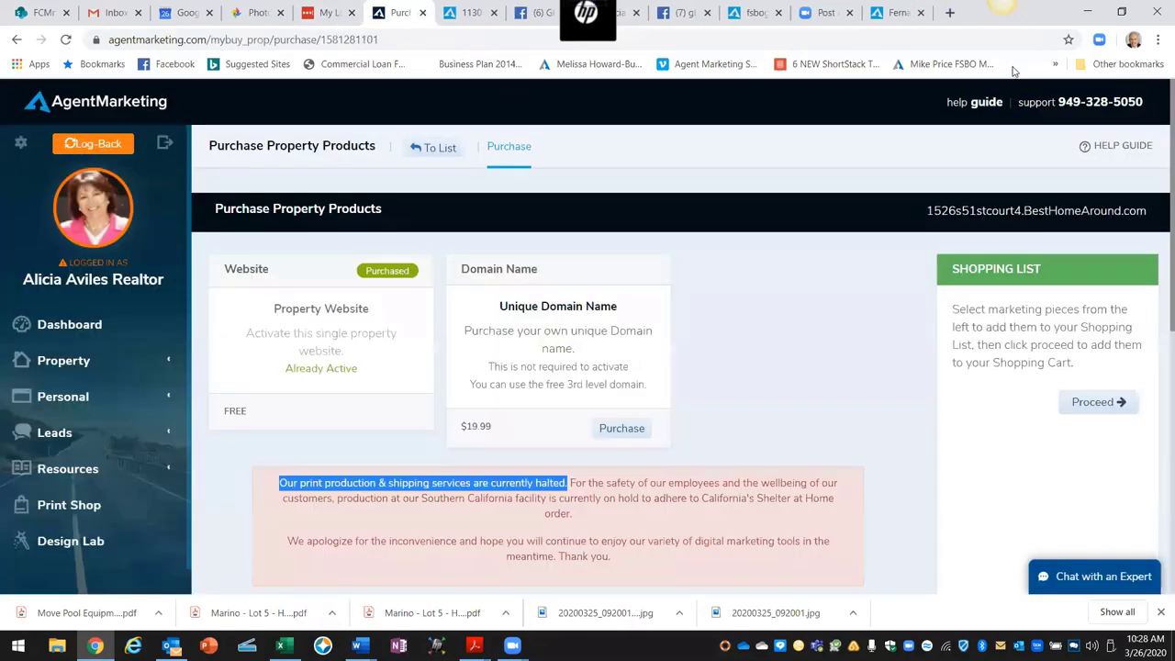
left_click(1021, 12)
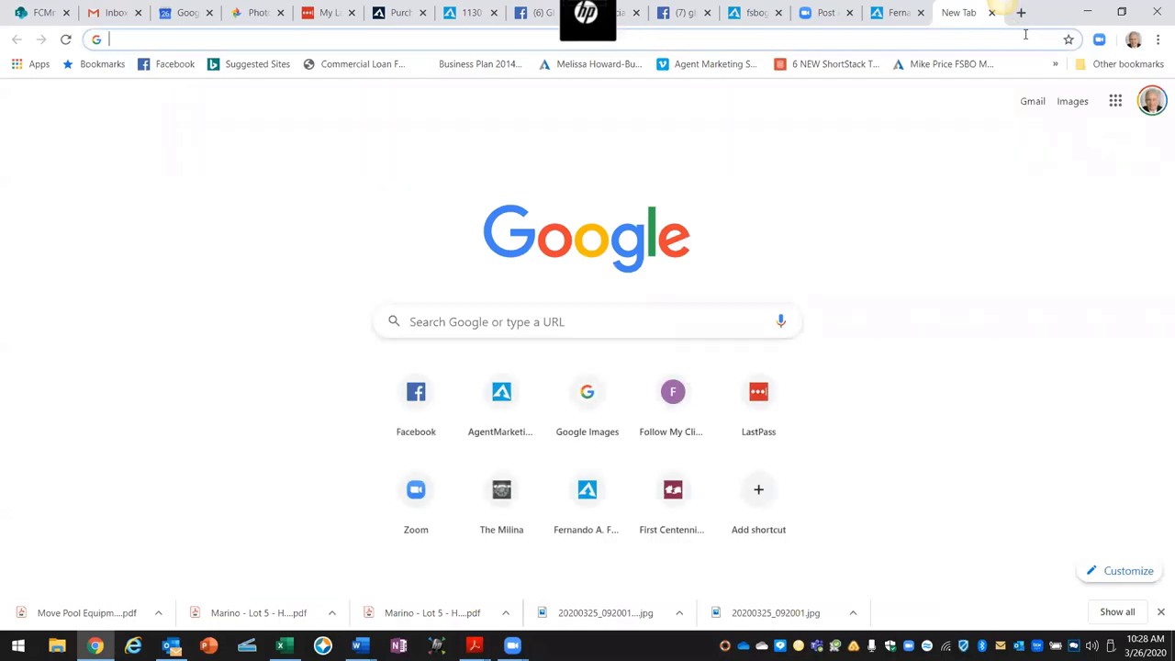
type("www.")
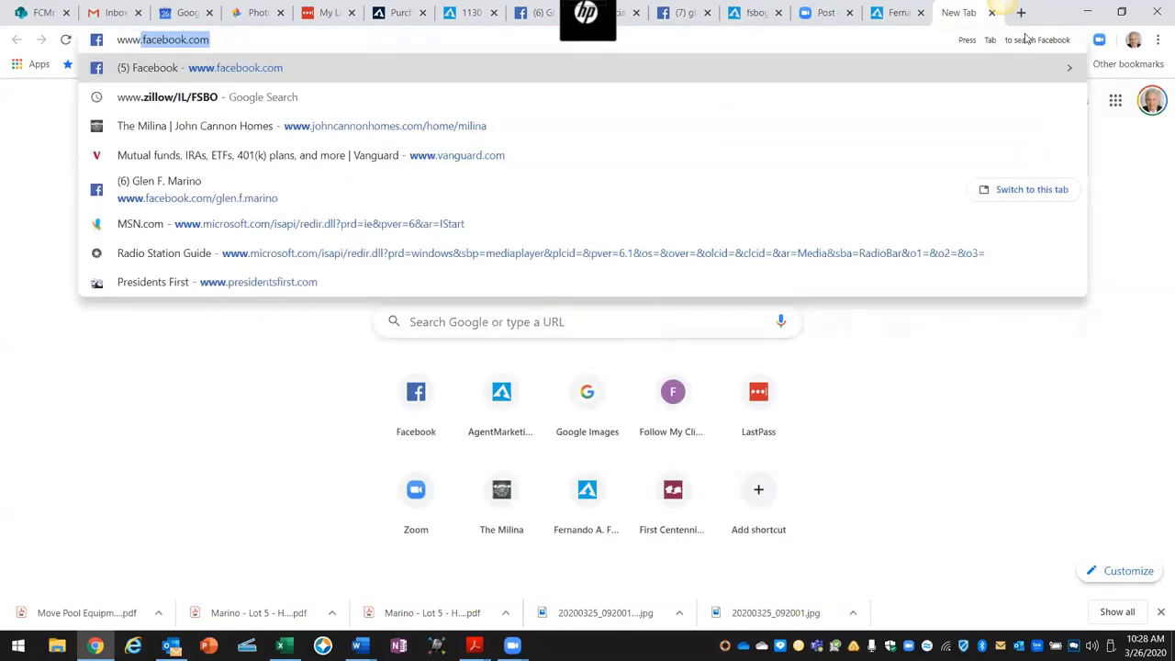
type("zillow.")
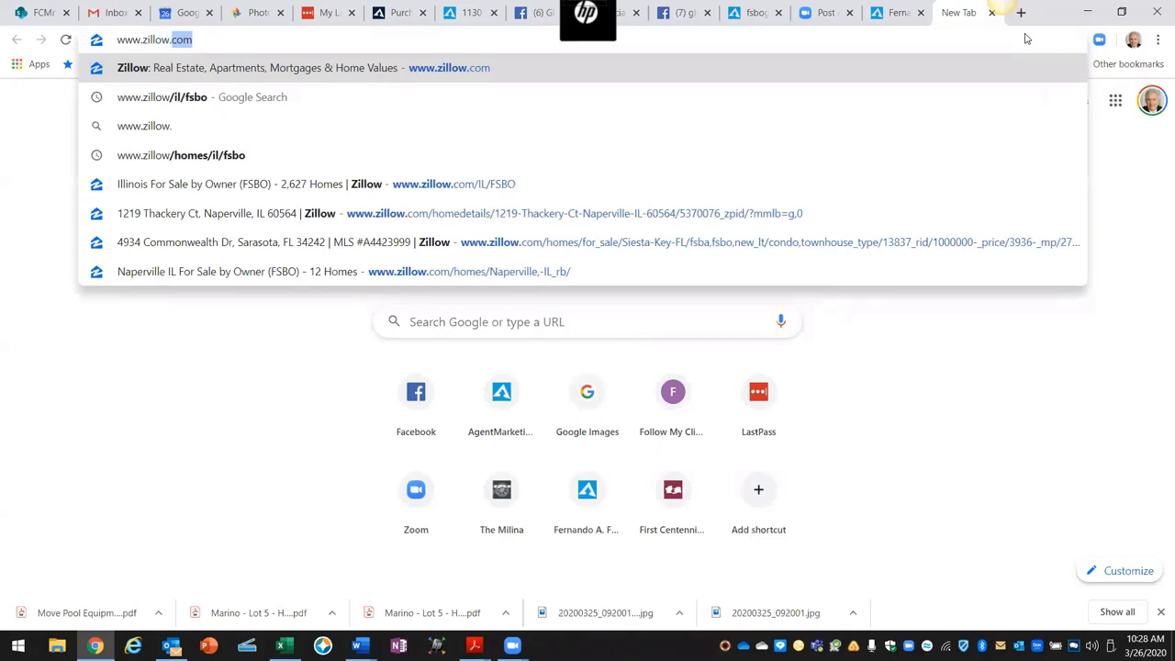
type("com/IK")
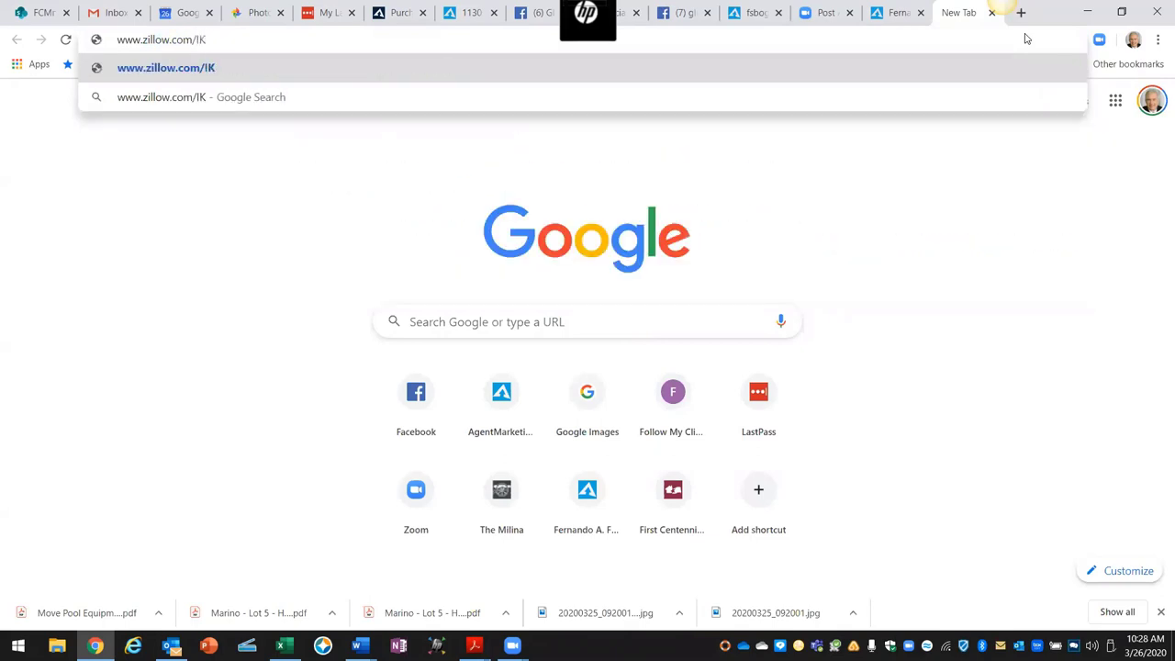
key("BackSpace")
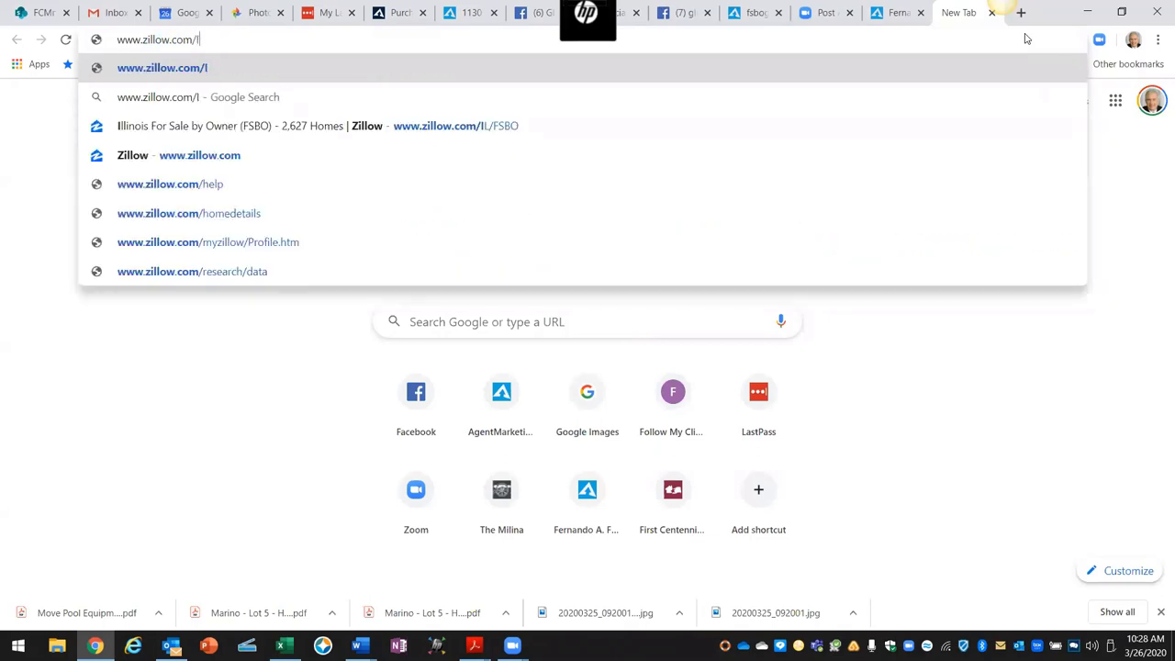
type("L/f")
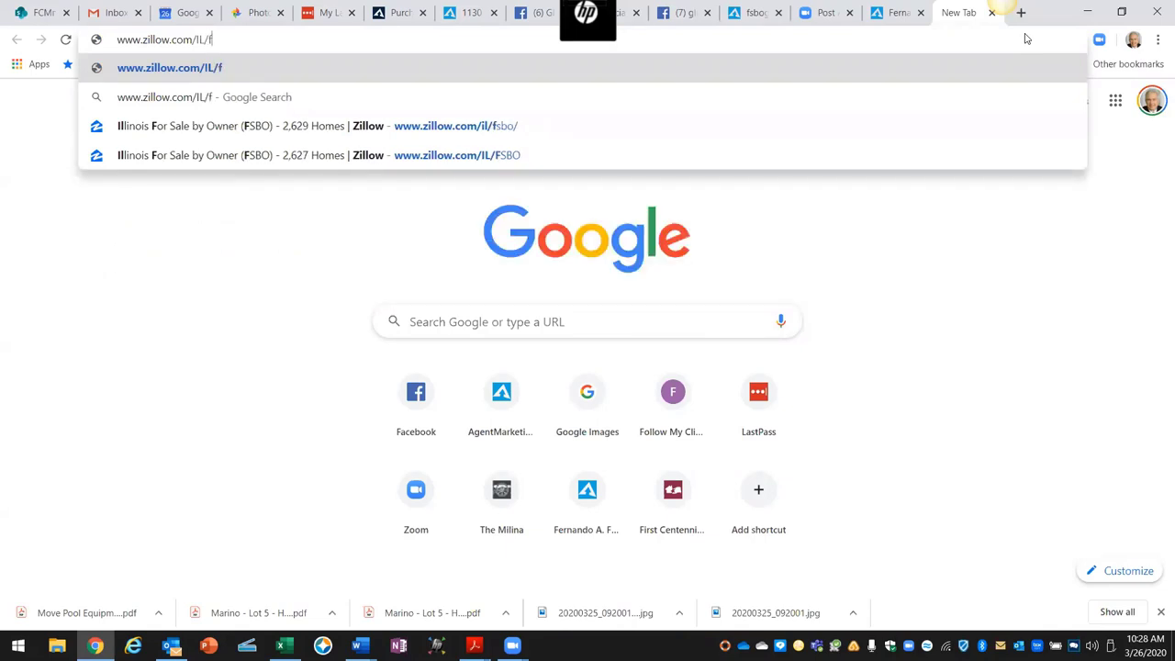
type("SBO")
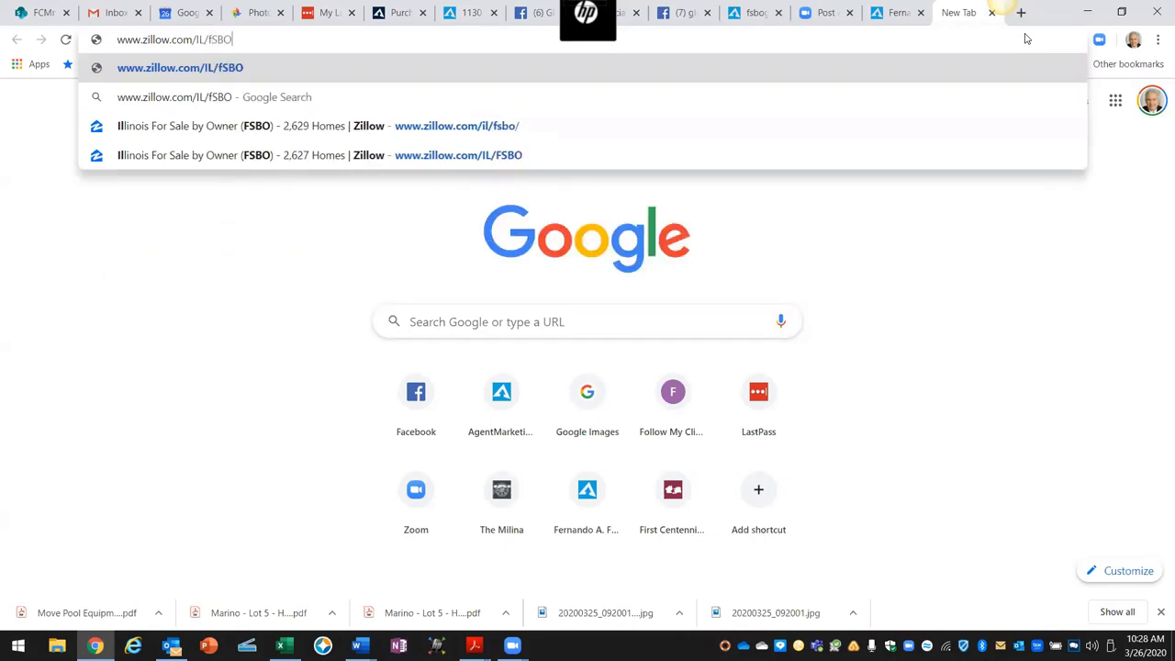
key("Return")
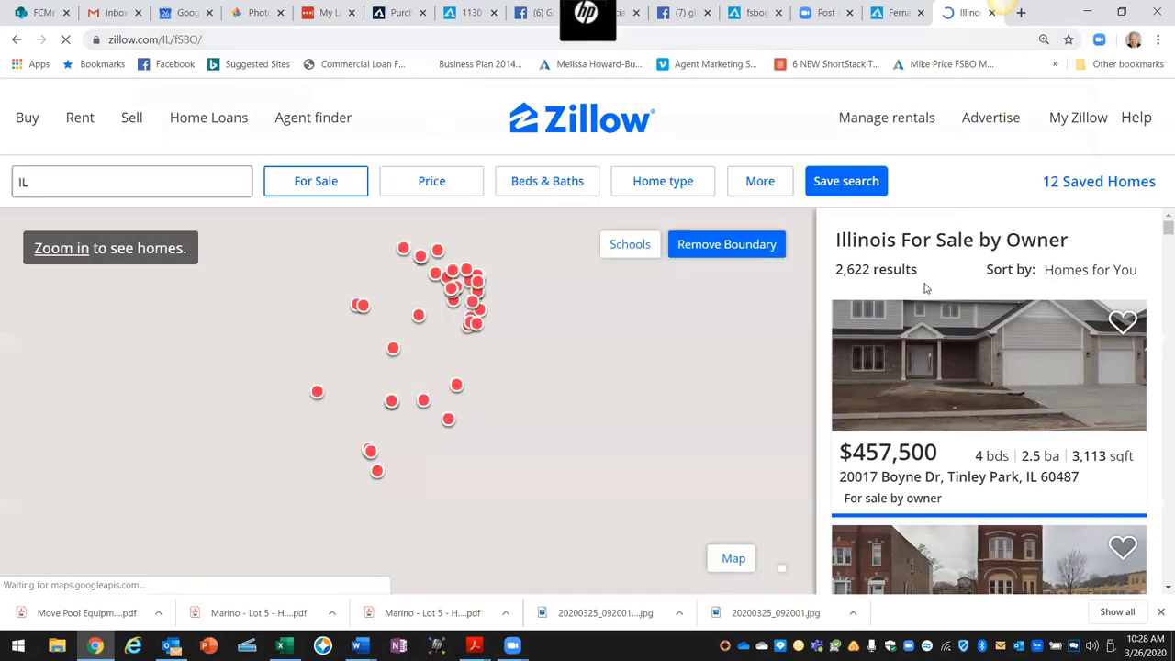
Step: Narrow the FSBO search from 2,622 results to Naperville, IL's 12, and scroll to the $489,000 home
left_click_drag(871, 269, 837, 268)
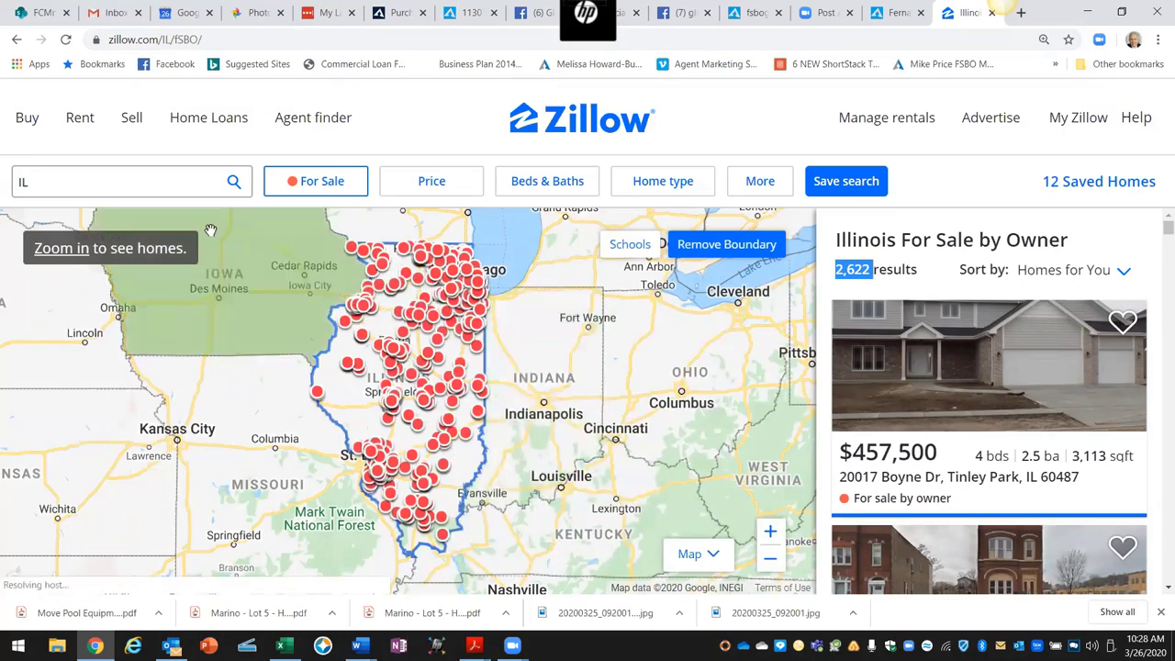
left_click(85, 187)
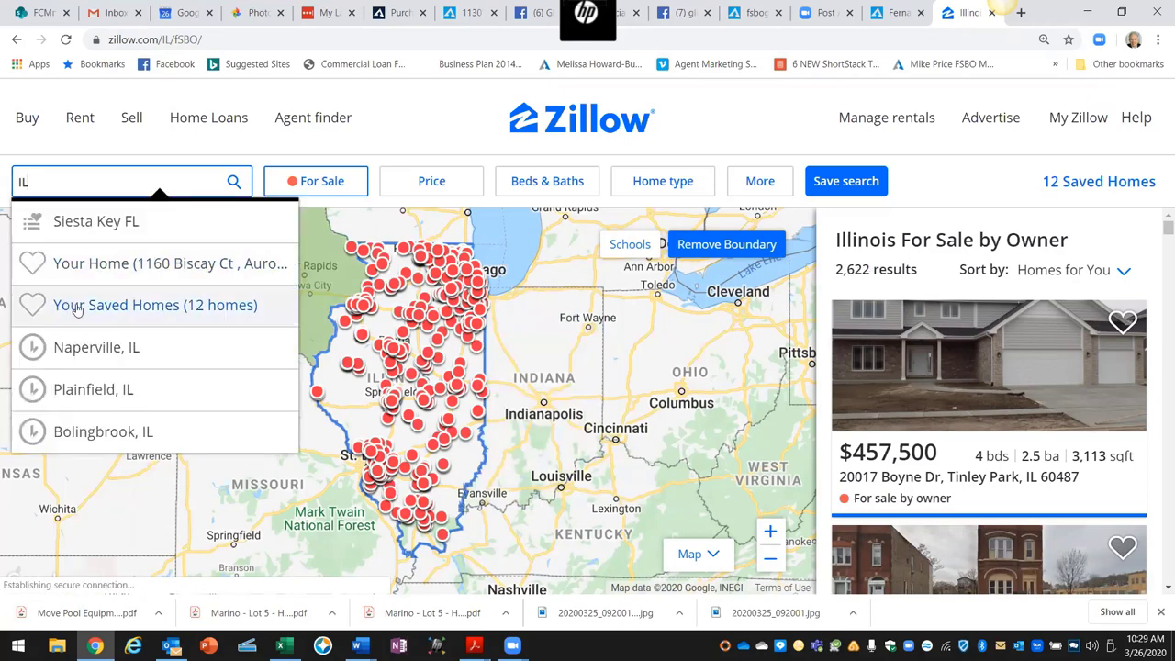
left_click(77, 347)
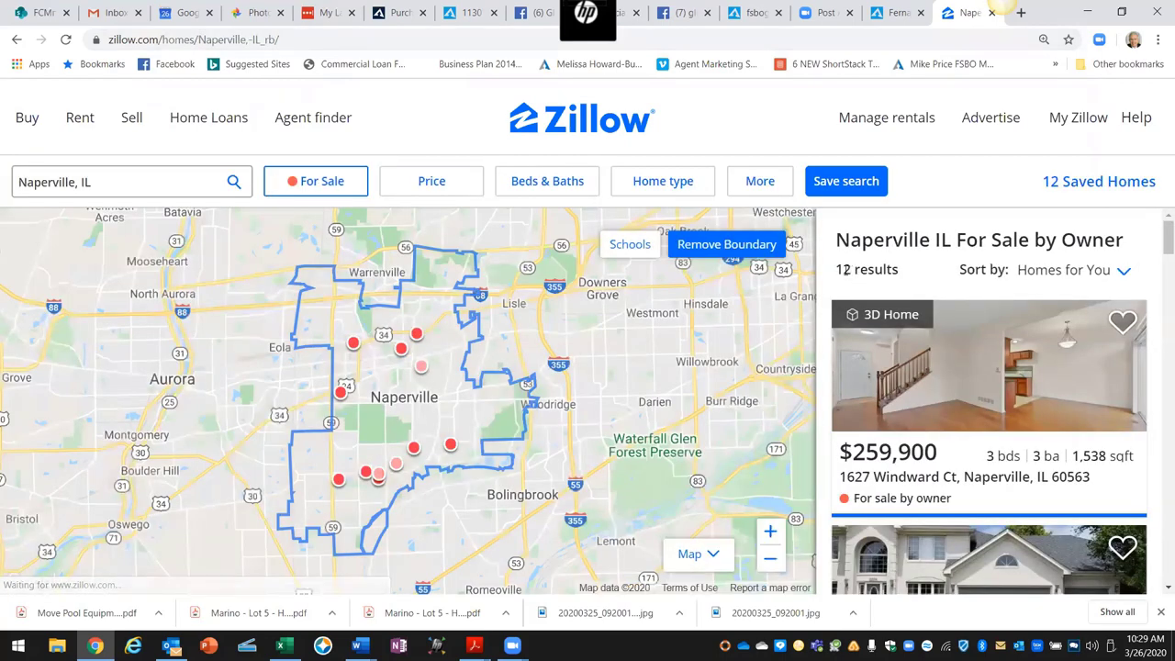
left_click_drag(846, 288, 835, 274)
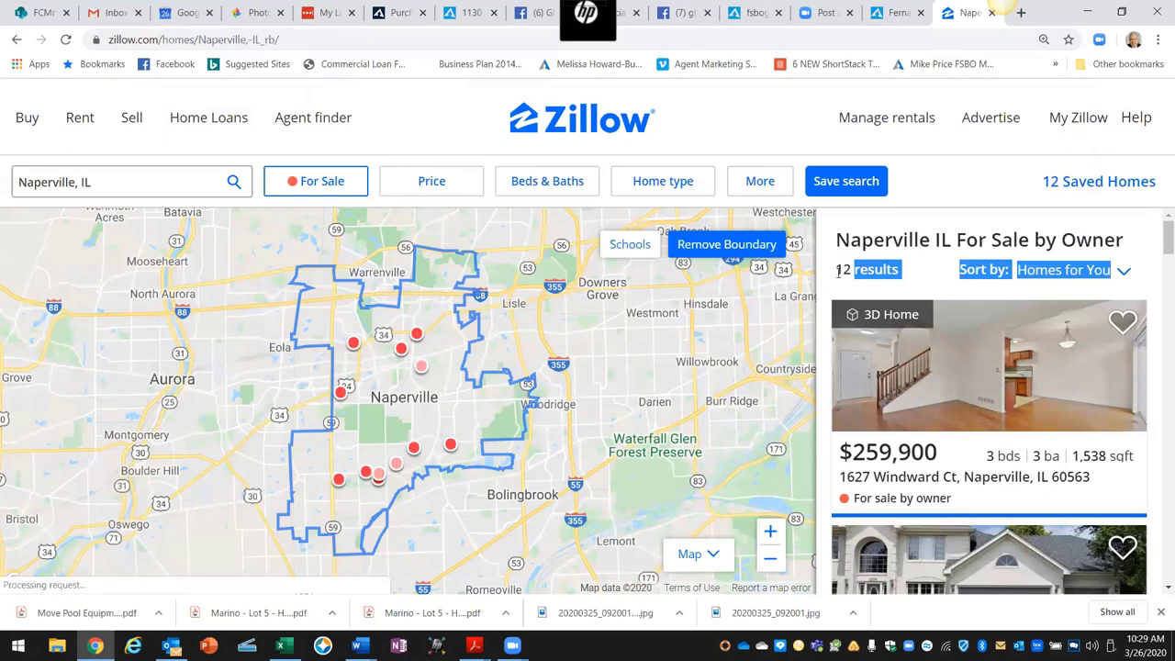
scroll(872, 355, "down", 2)
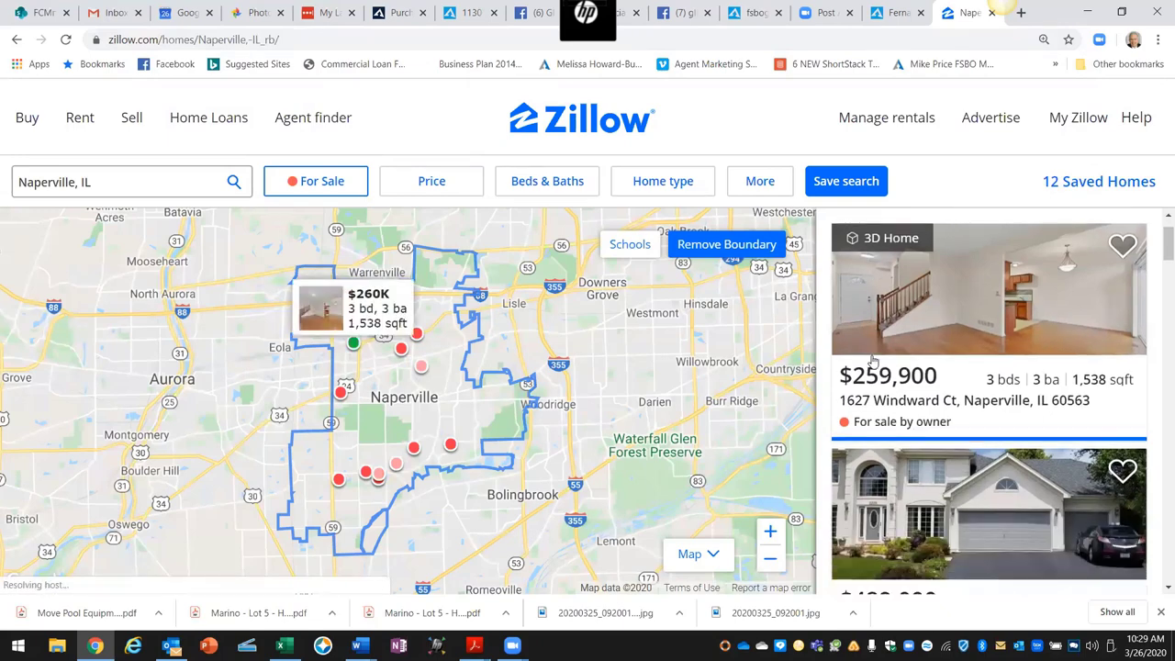
scroll(872, 361, "down", 1)
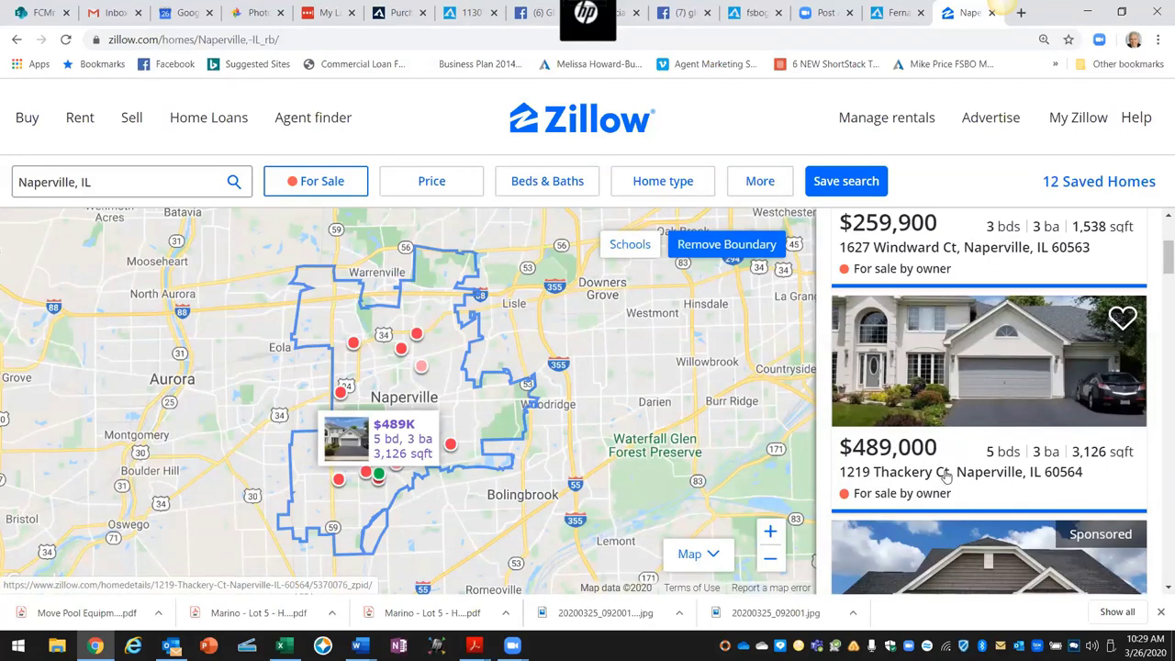
left_click(982, 362)
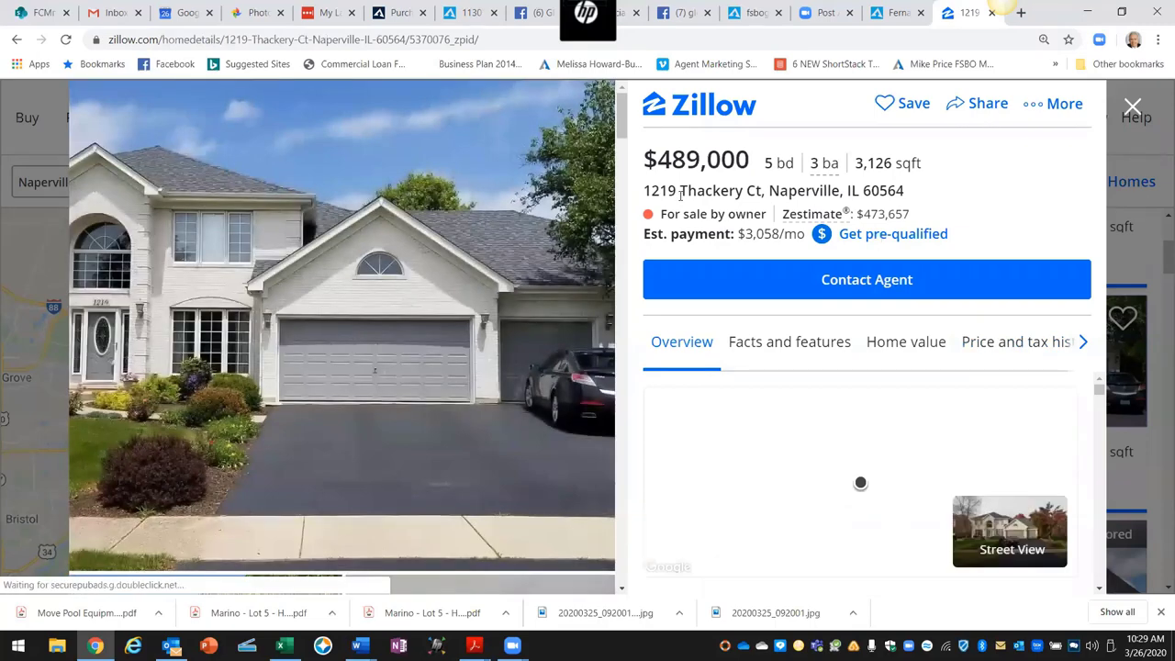
left_click_drag(643, 190, 744, 193)
right_click(735, 192)
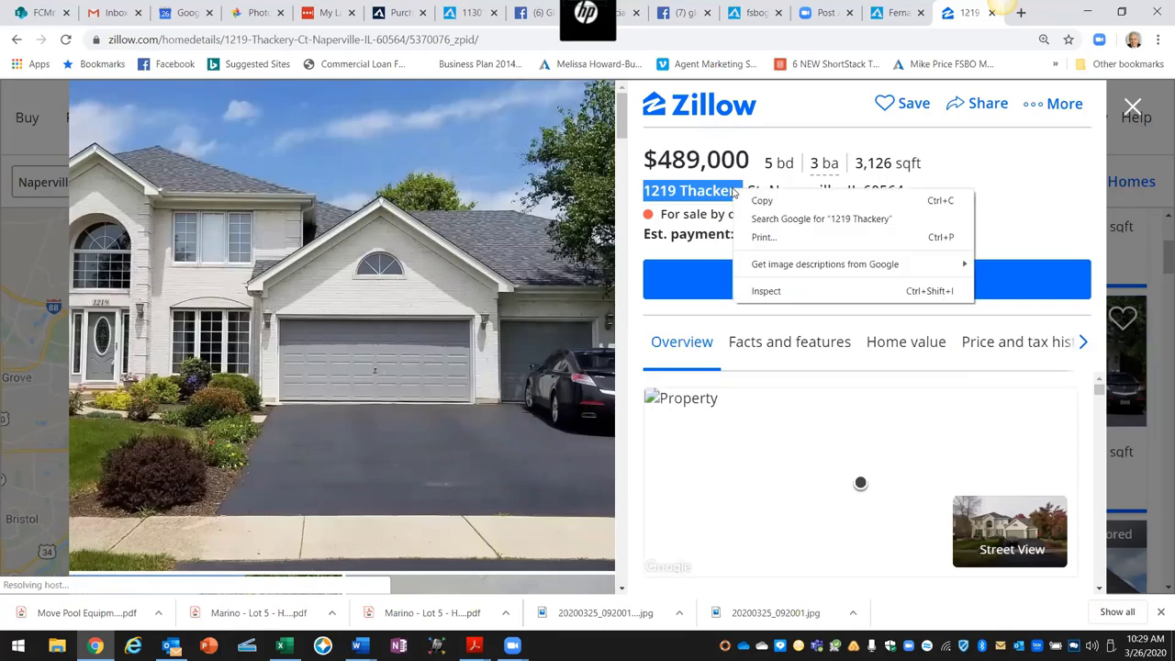
left_click(795, 197)
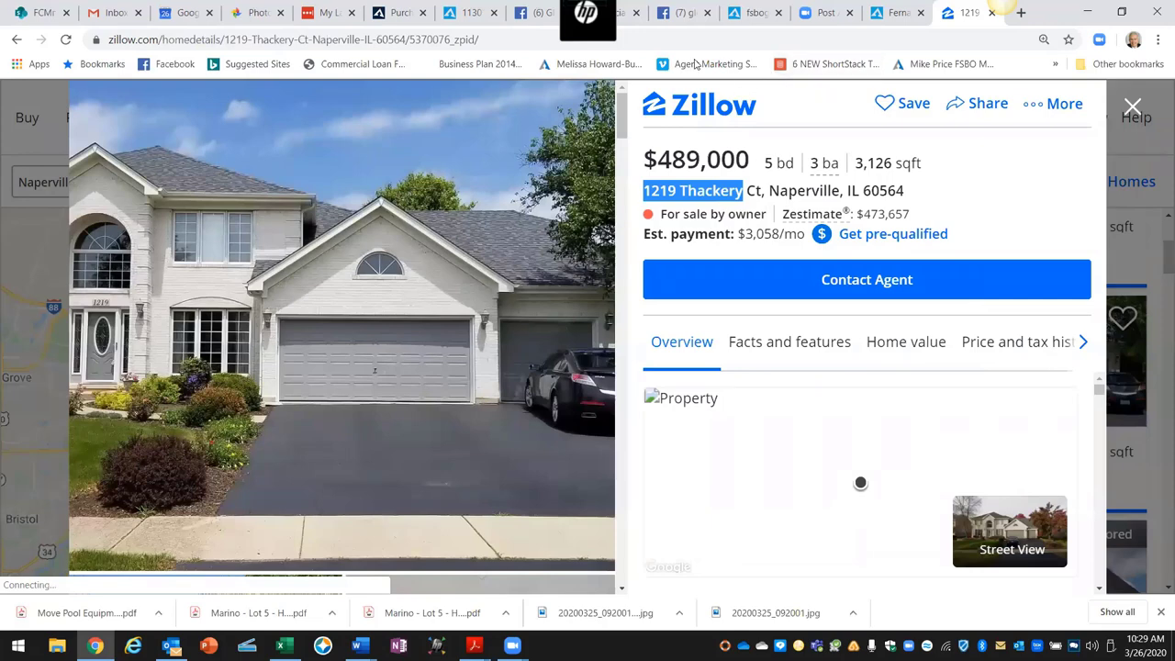
left_click(634, 26)
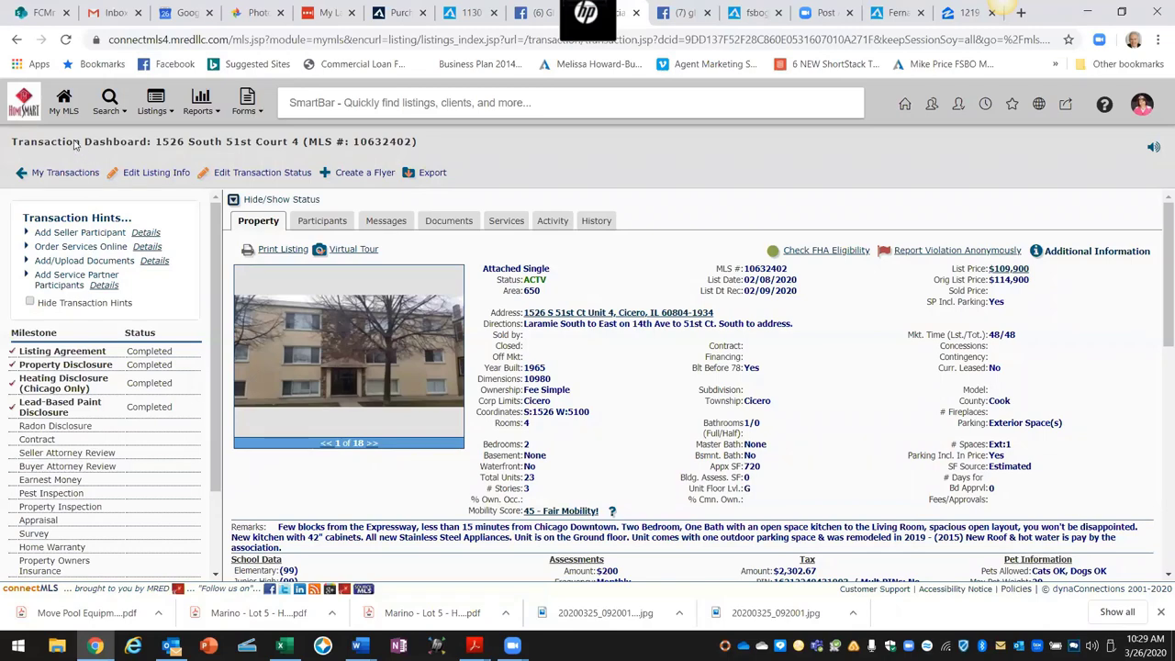
Step: Step back through earlier connectMLS pages, then sign out of the expired session from the account menu
mouse_move(90, 103)
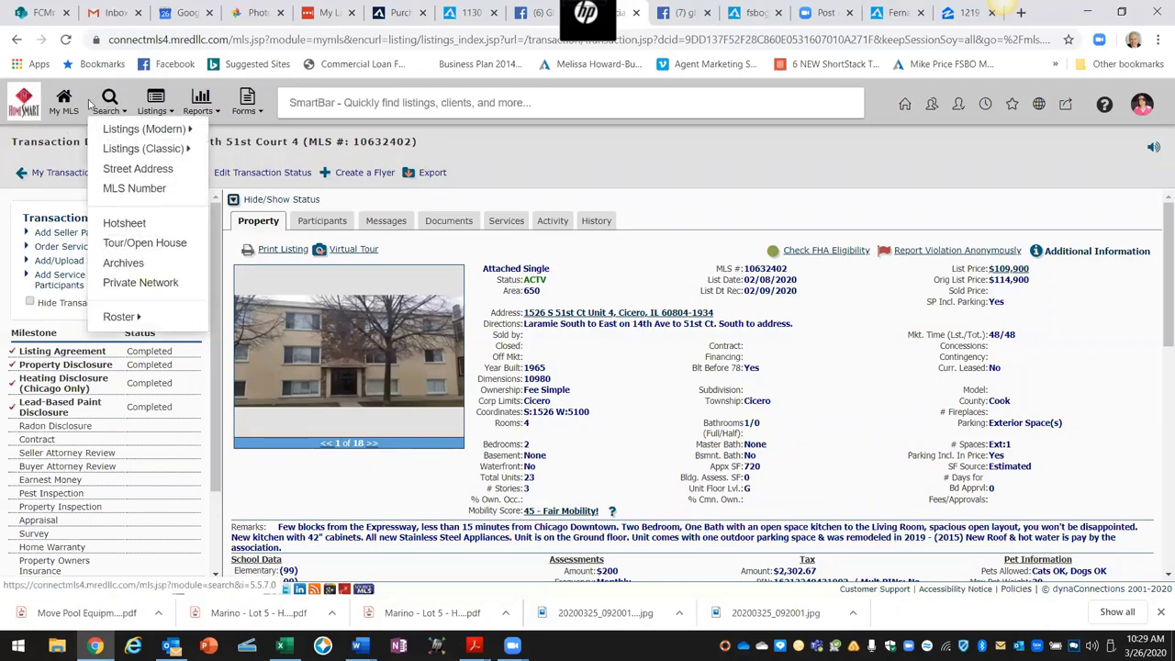
left_click(16, 41)
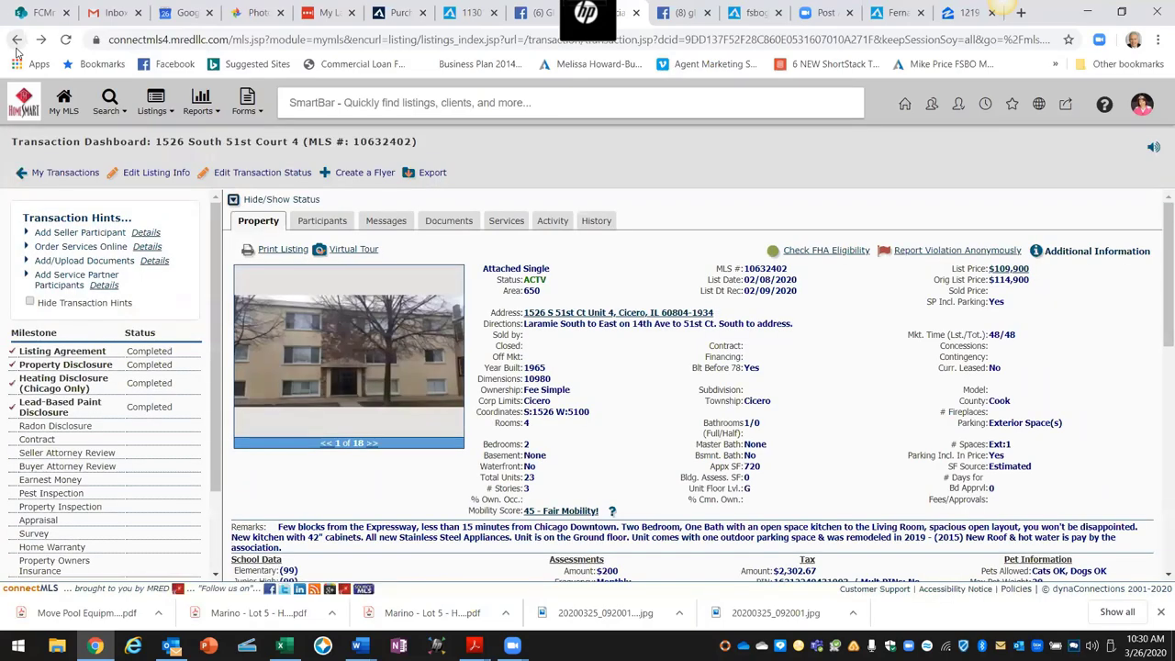
left_click(16, 41)
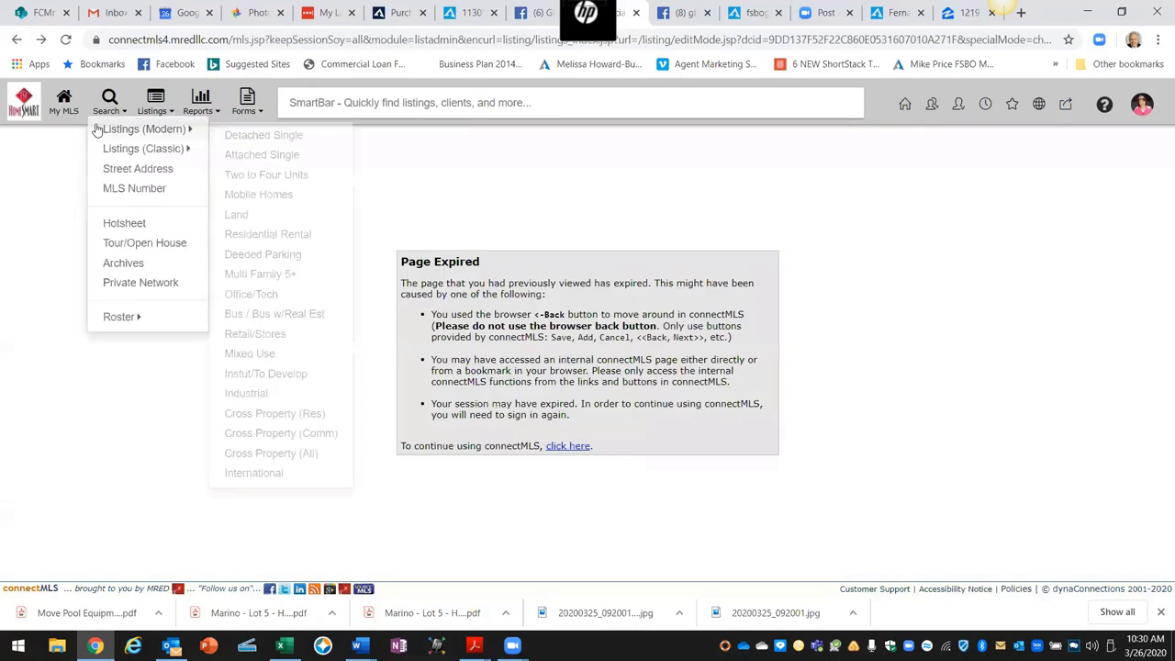
left_click(95, 112)
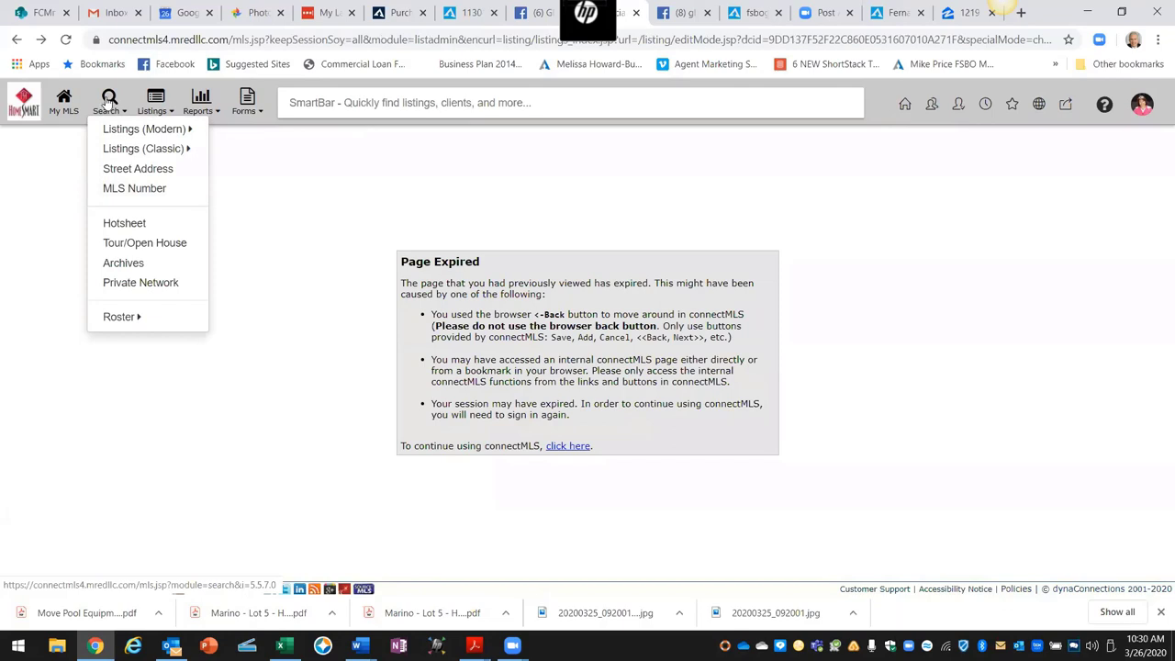
left_click(109, 99)
left_click(17, 41)
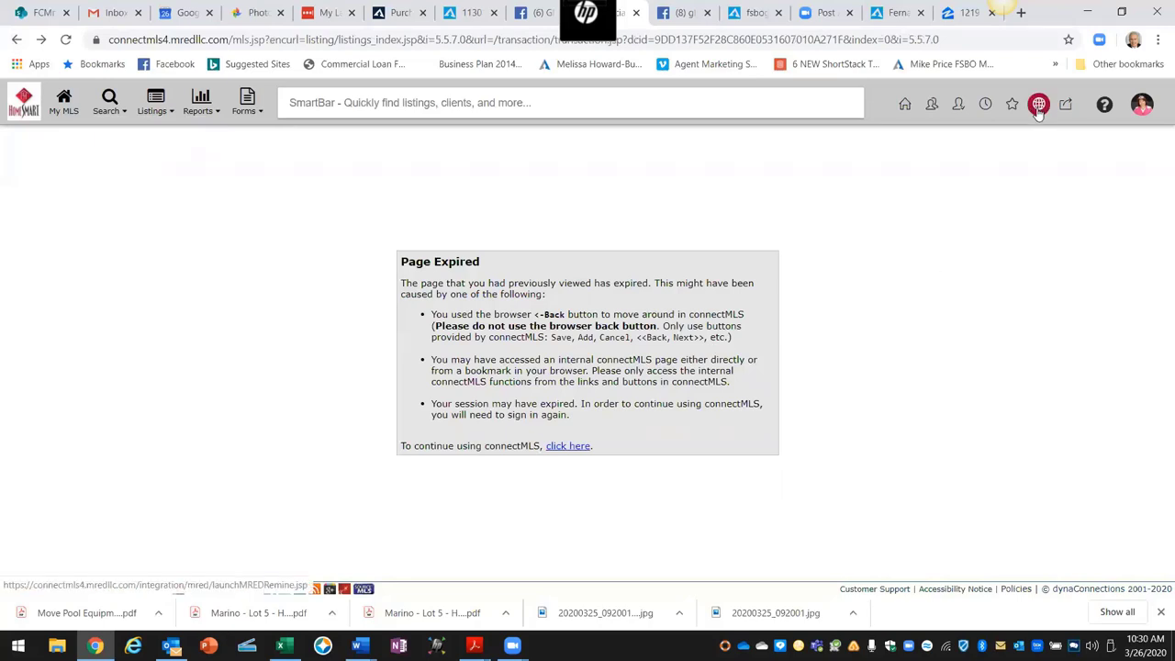
left_click(1142, 110)
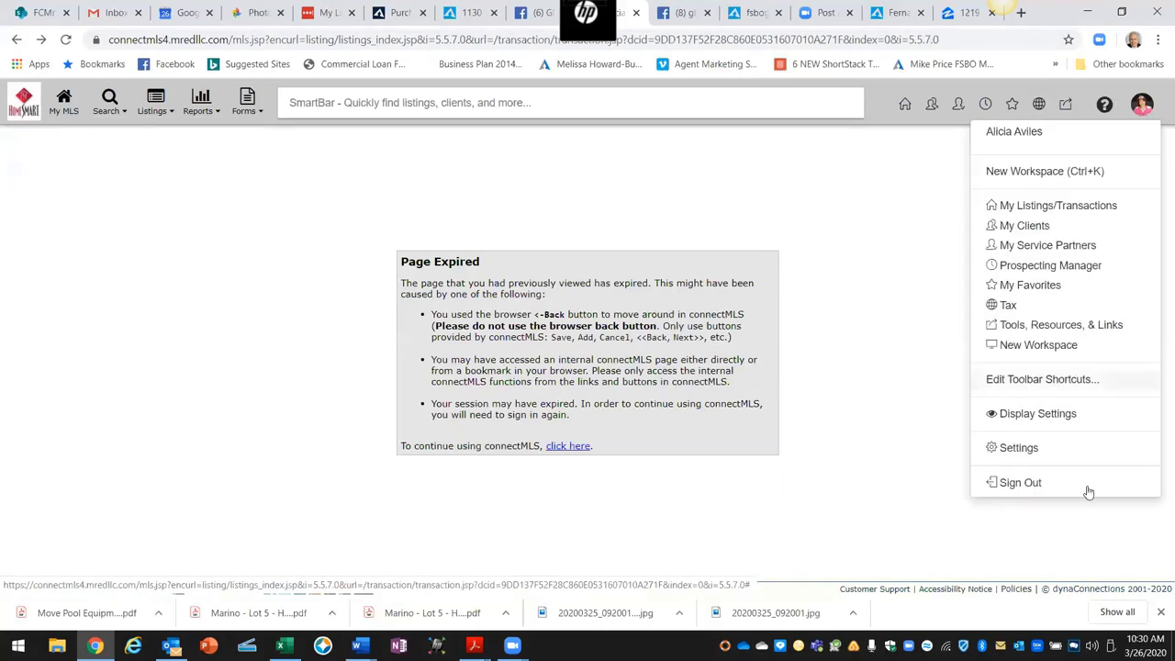
left_click(1017, 487)
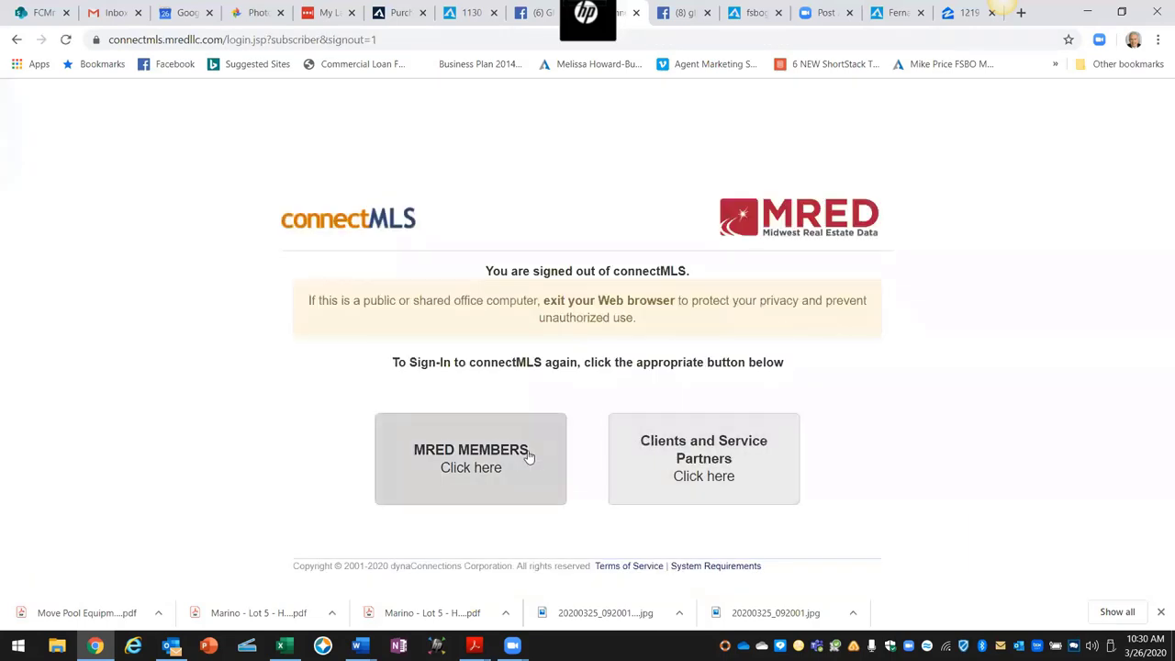
Step: Log into connectMLS as an MRED member using the username and the saved autofill password
left_click(514, 450)
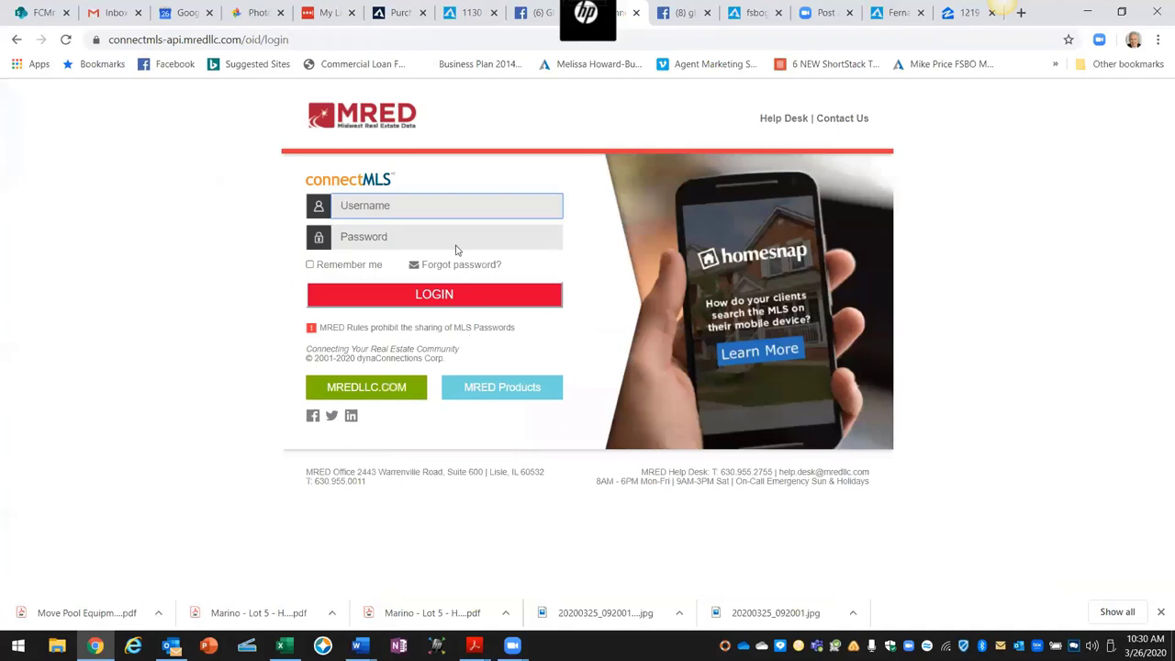
left_click(431, 238)
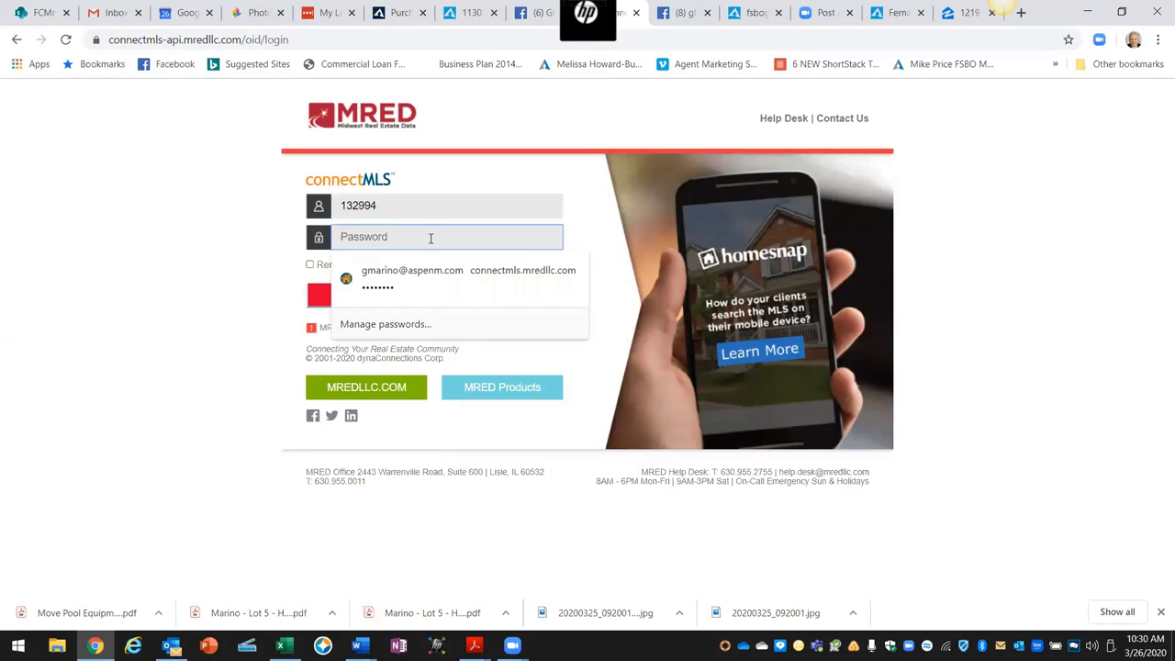
type("•")
key("Return")
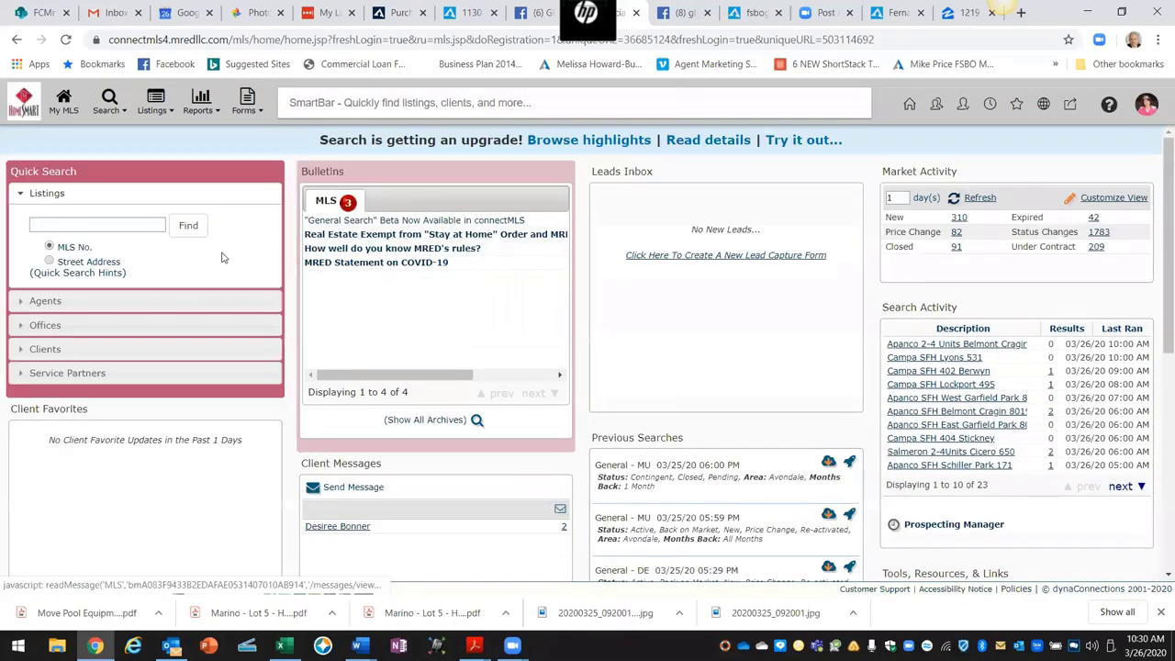
left_click(50, 261)
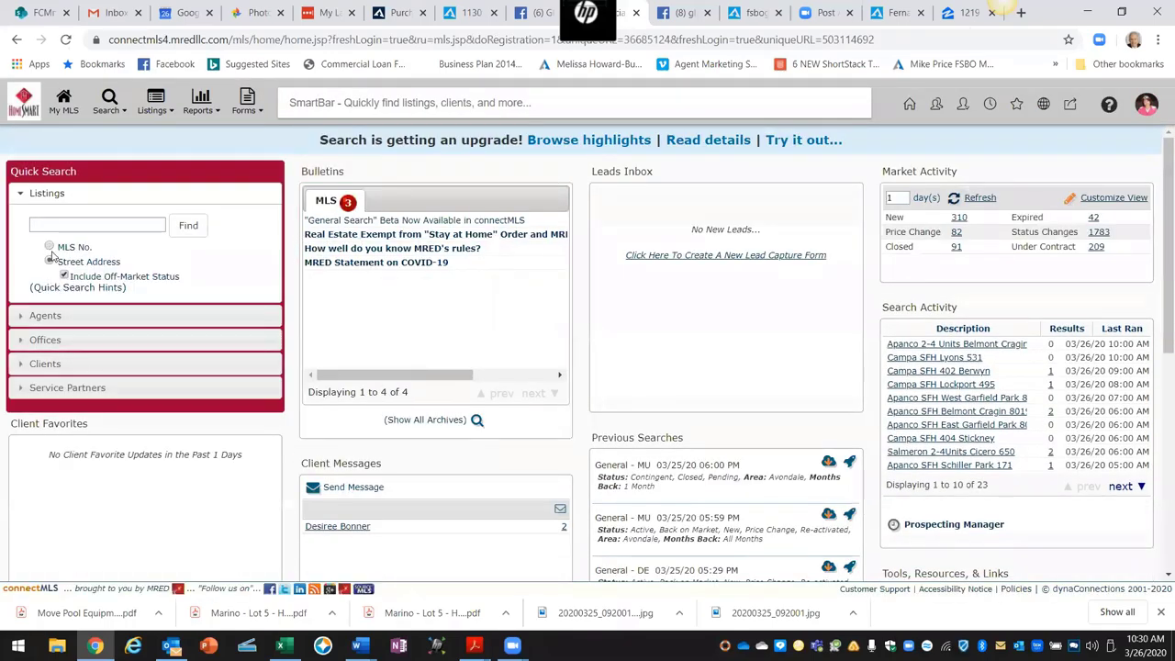
left_click(49, 225)
right_click(49, 229)
left_click(89, 348)
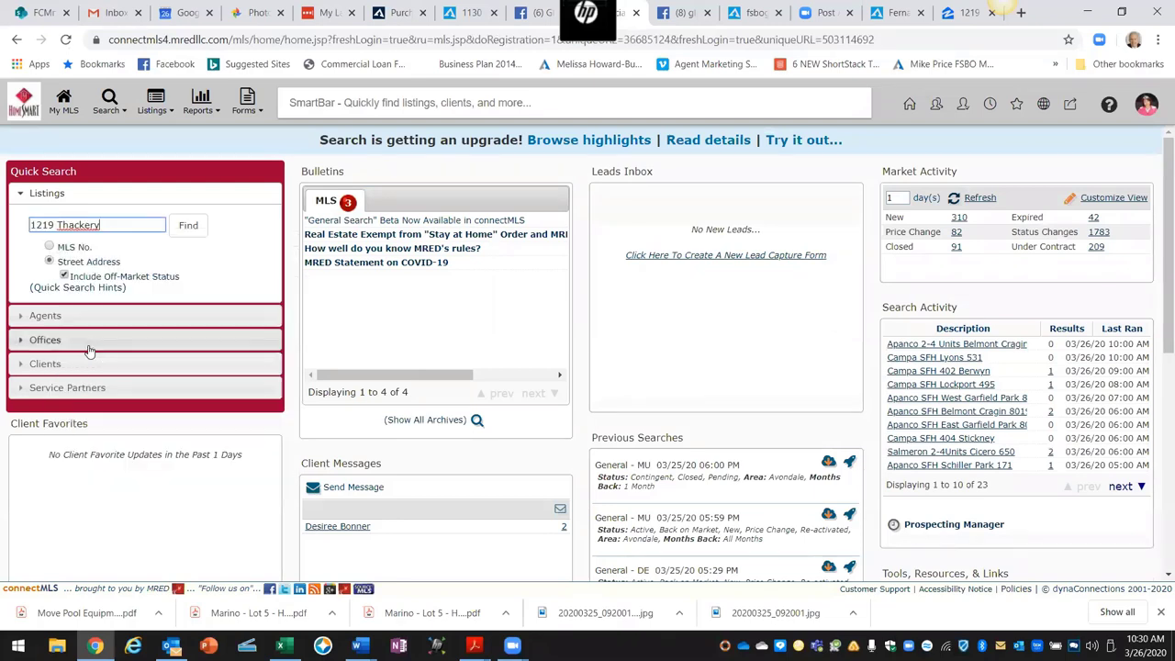
left_click(191, 230)
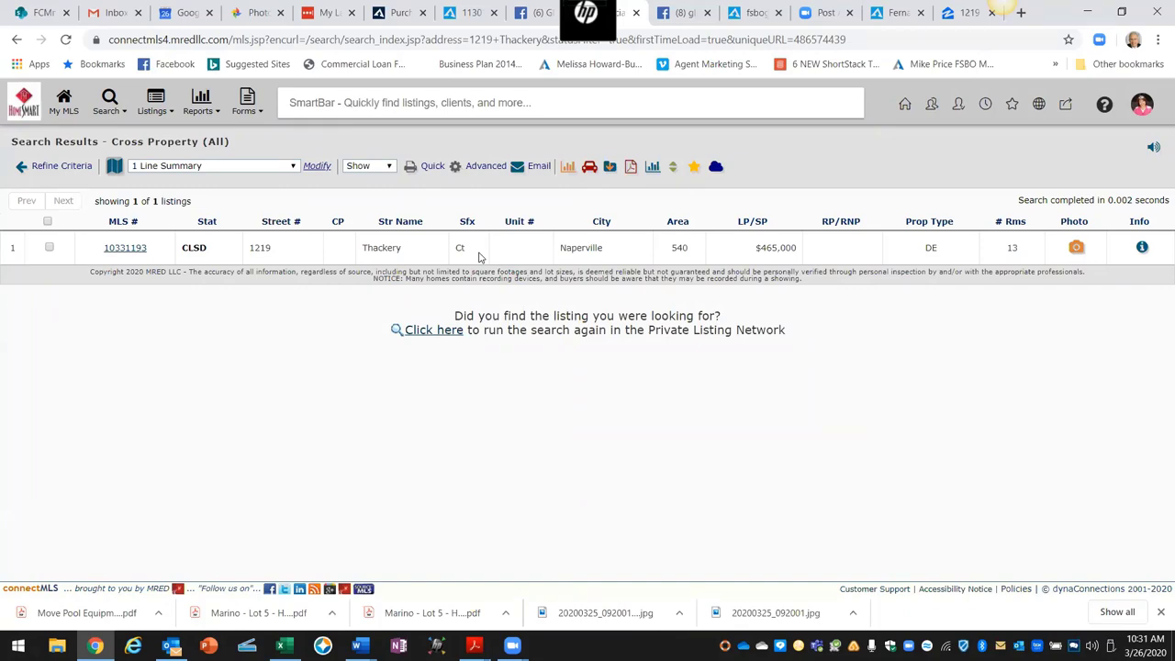
left_click(133, 251)
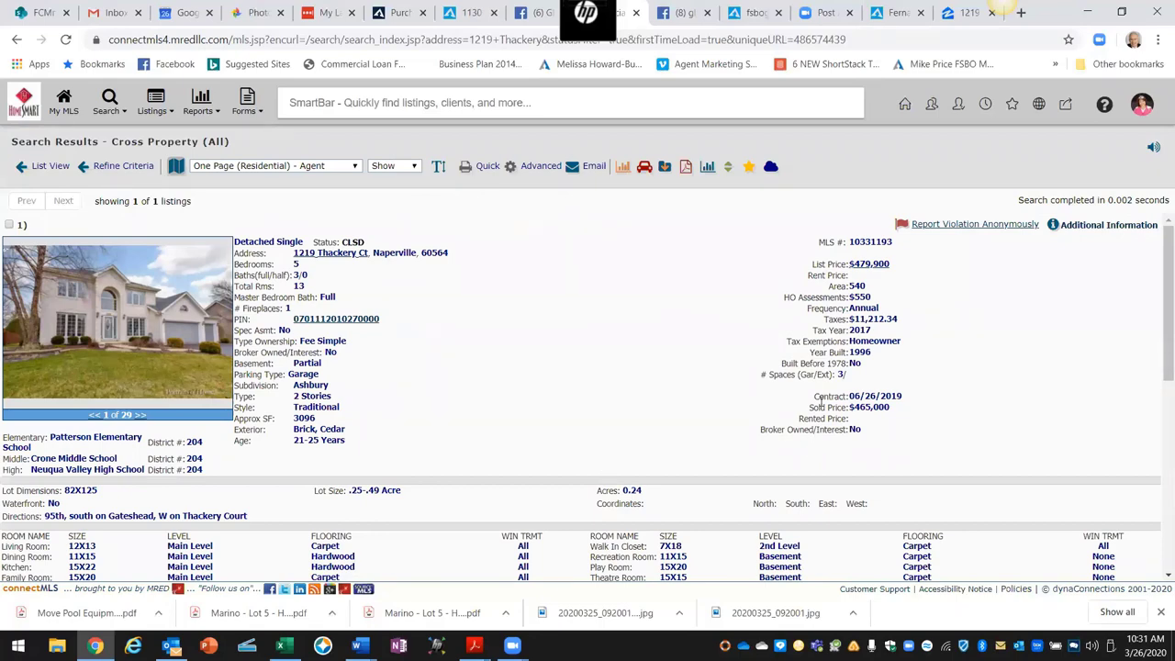
left_click_drag(911, 400, 847, 397)
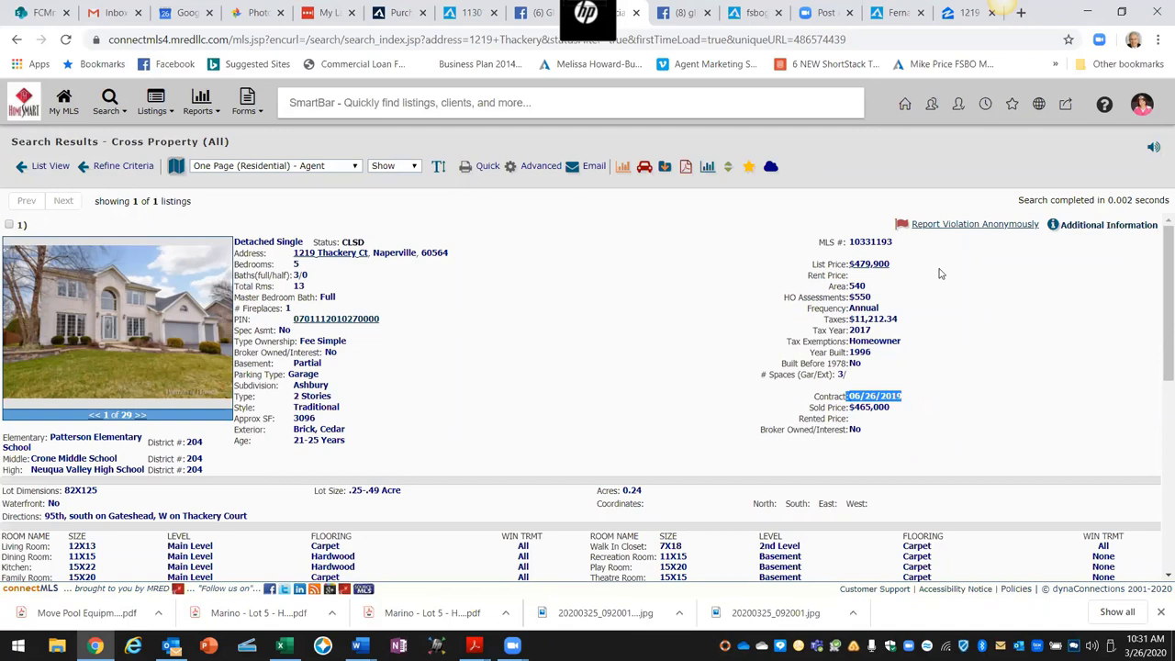
Step: Switch to the Zillow '1219' tab showing the same house
left_click(961, 13)
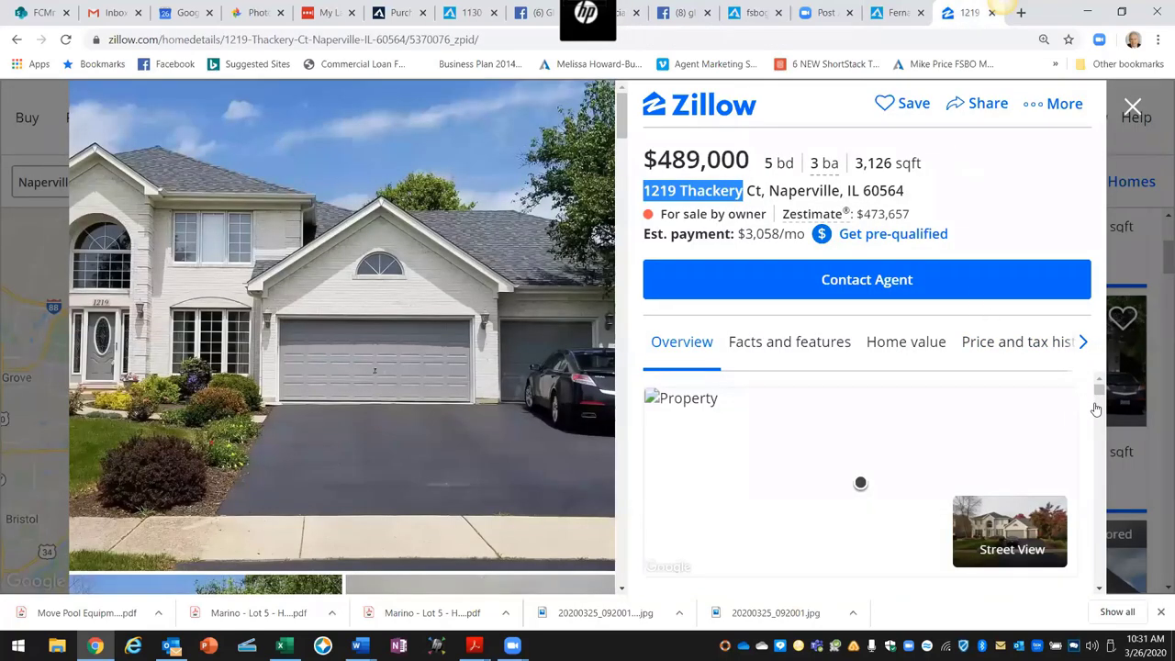
Step: Review the price history (listed $489,000 on 3/7/2020, sold $465,000 on 8/8/2019) and photos, then select the URL
left_click_drag(1099, 391, 1099, 420)
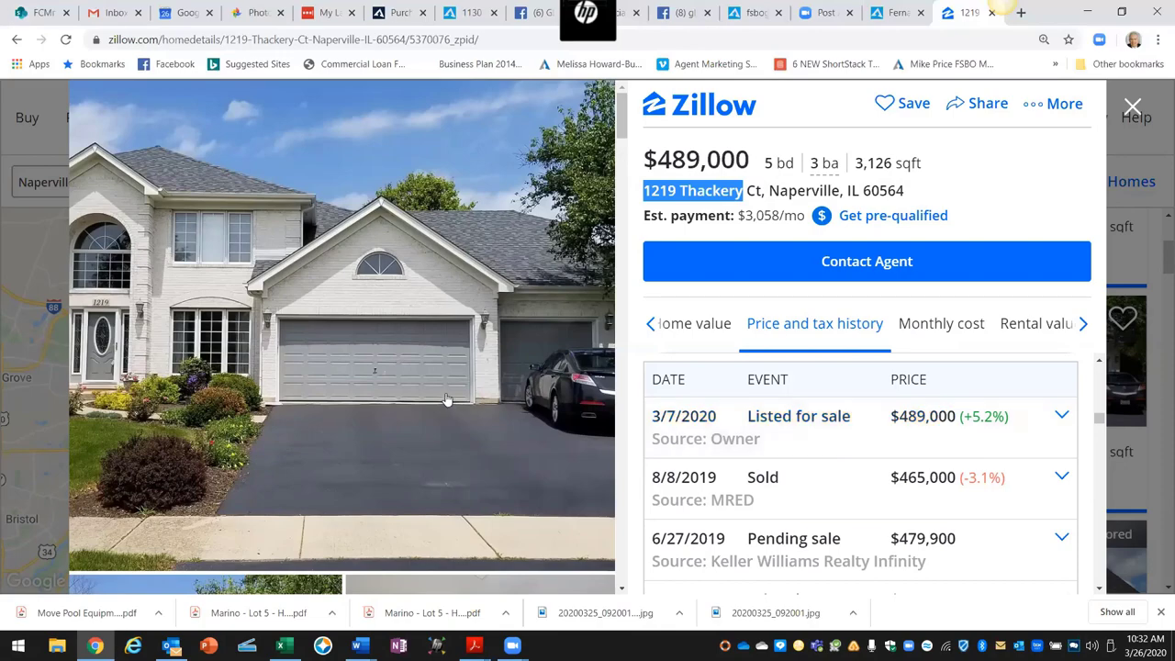
scroll(445, 397, "down", 3)
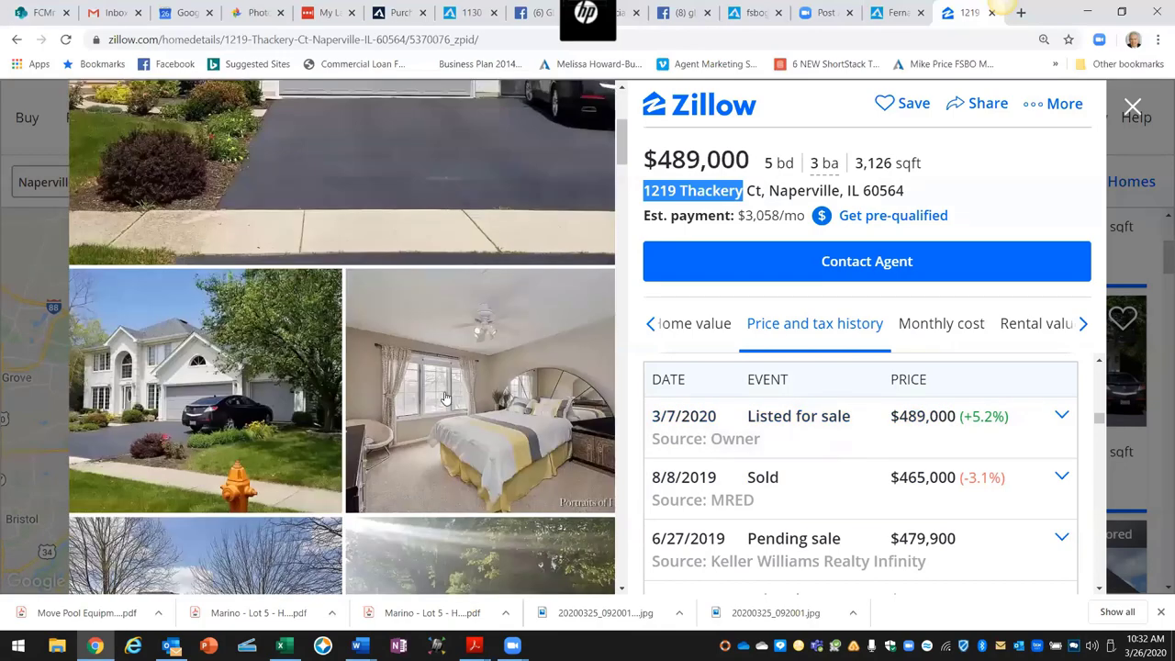
scroll(445, 397, "down", 4)
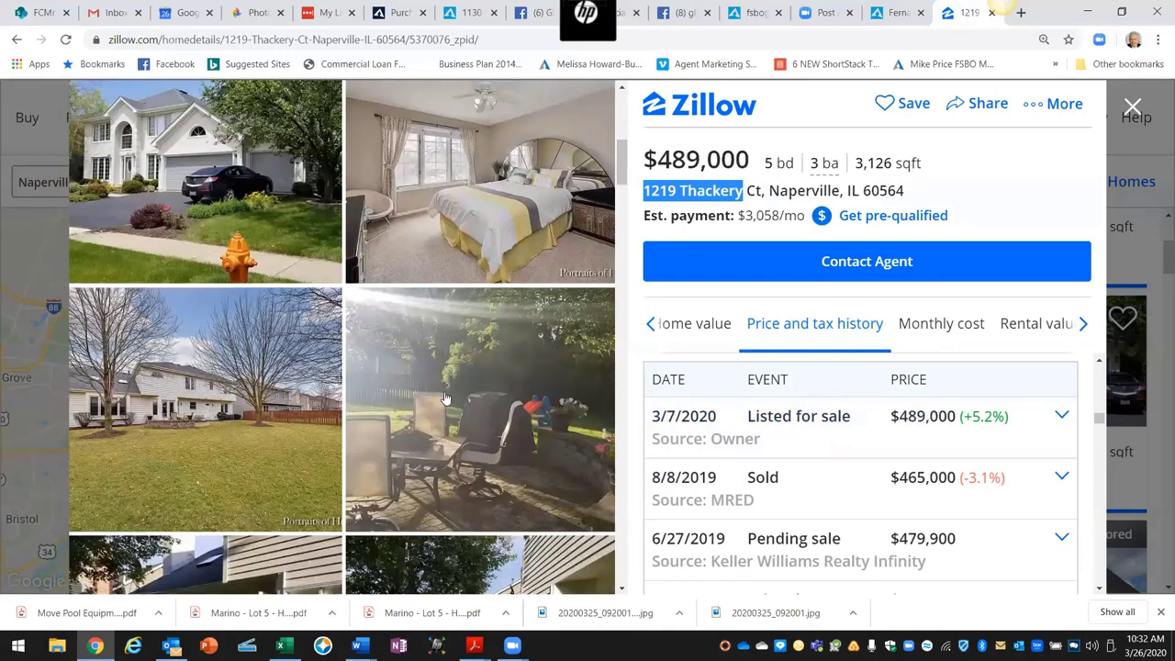
scroll(446, 397, "down", 1)
scroll(445, 397, "down", 5)
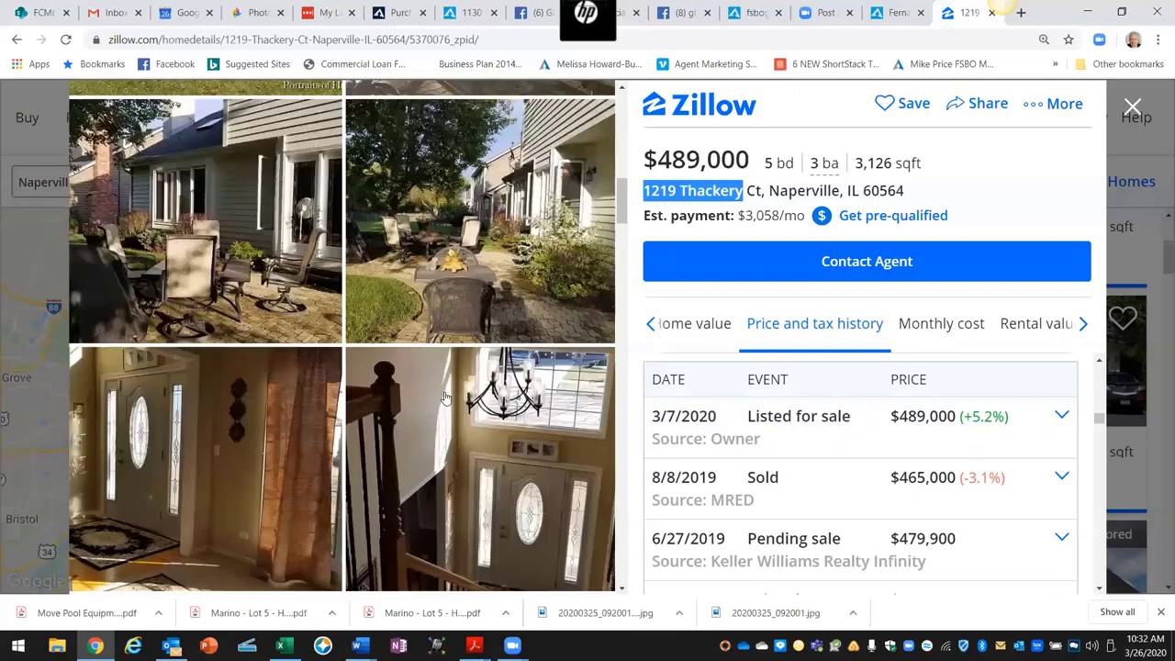
scroll(445, 398, "down", 8)
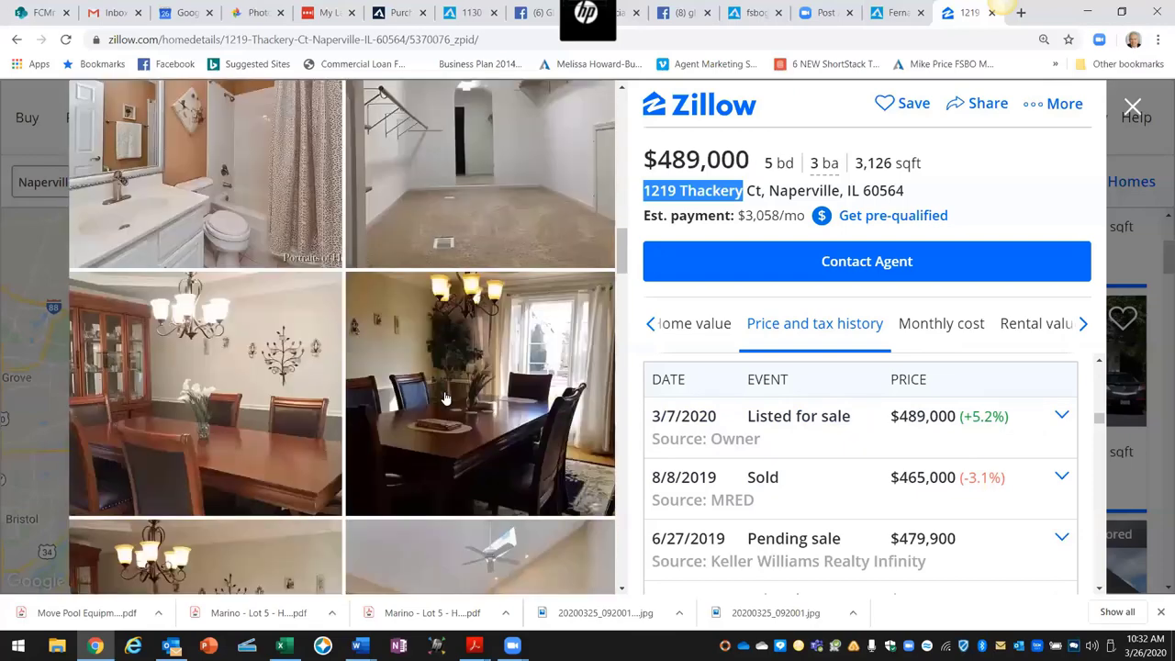
scroll(445, 398, "down", 3)
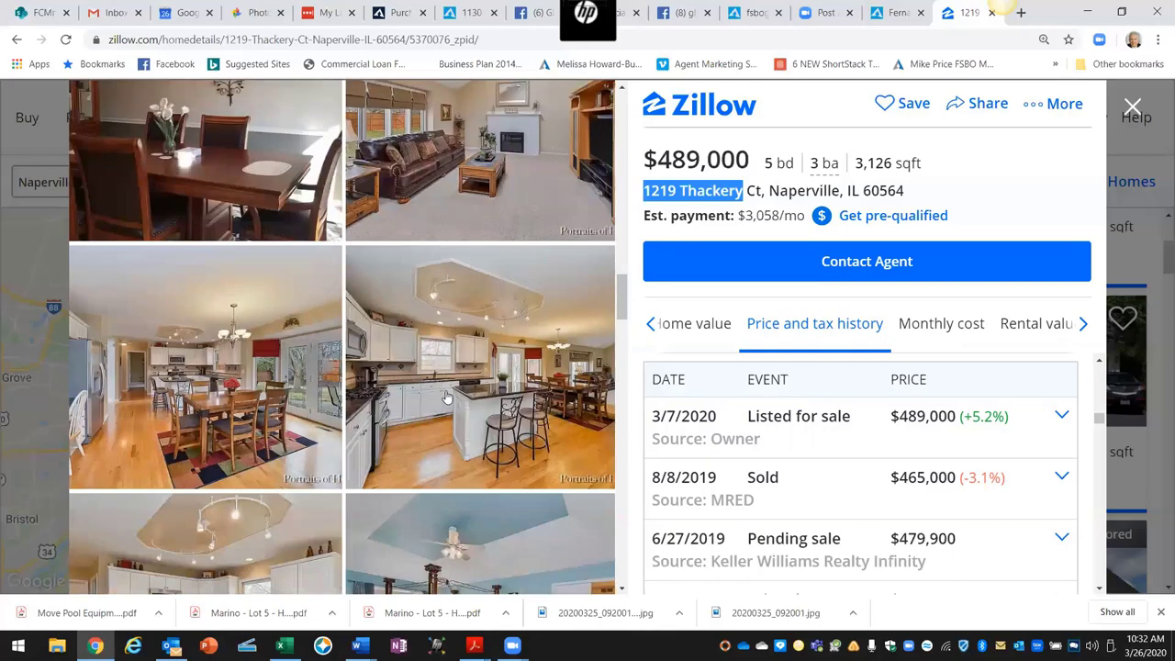
scroll(445, 397, "up", 4)
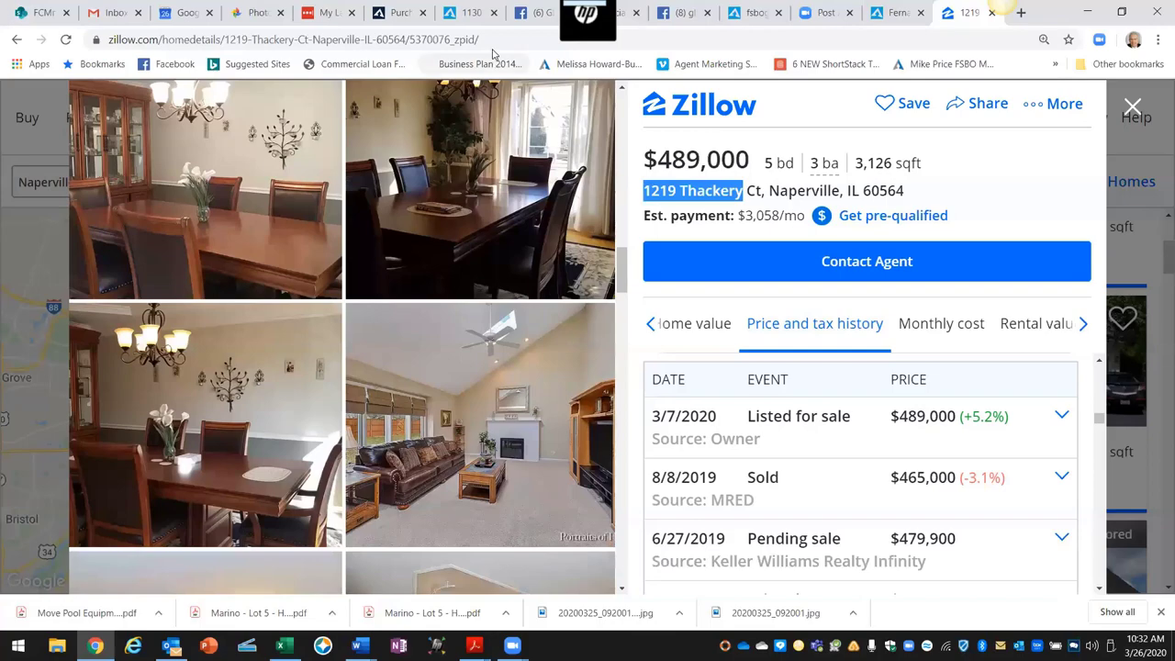
scroll(505, 147, "up", 6)
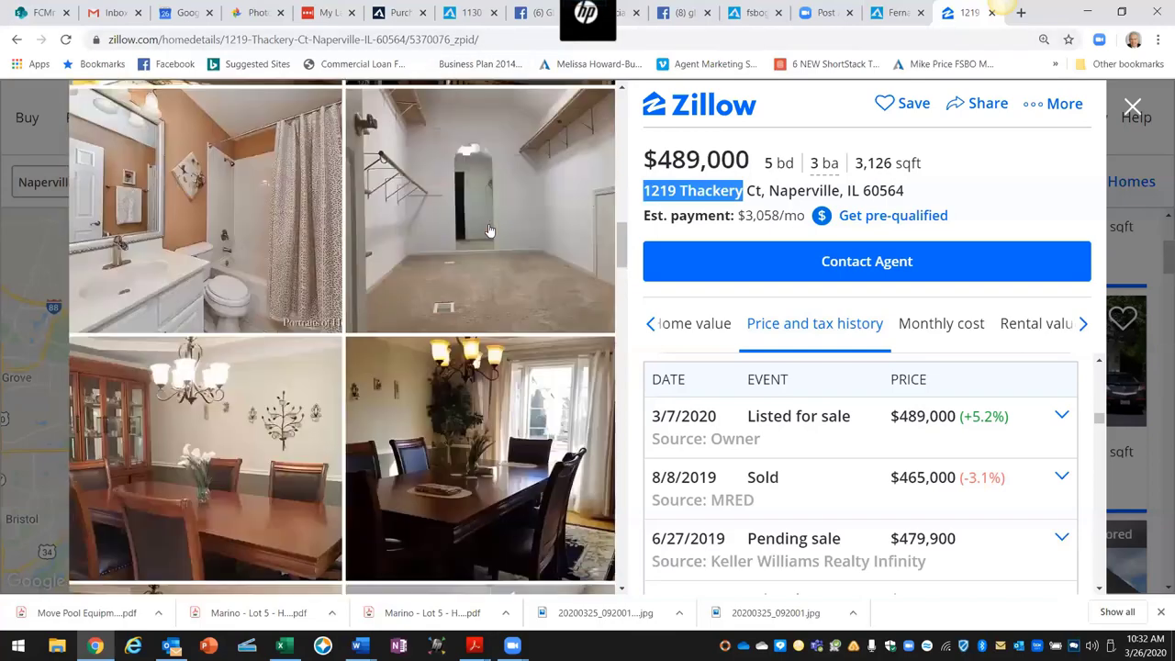
left_click_drag(494, 43, 110, 40)
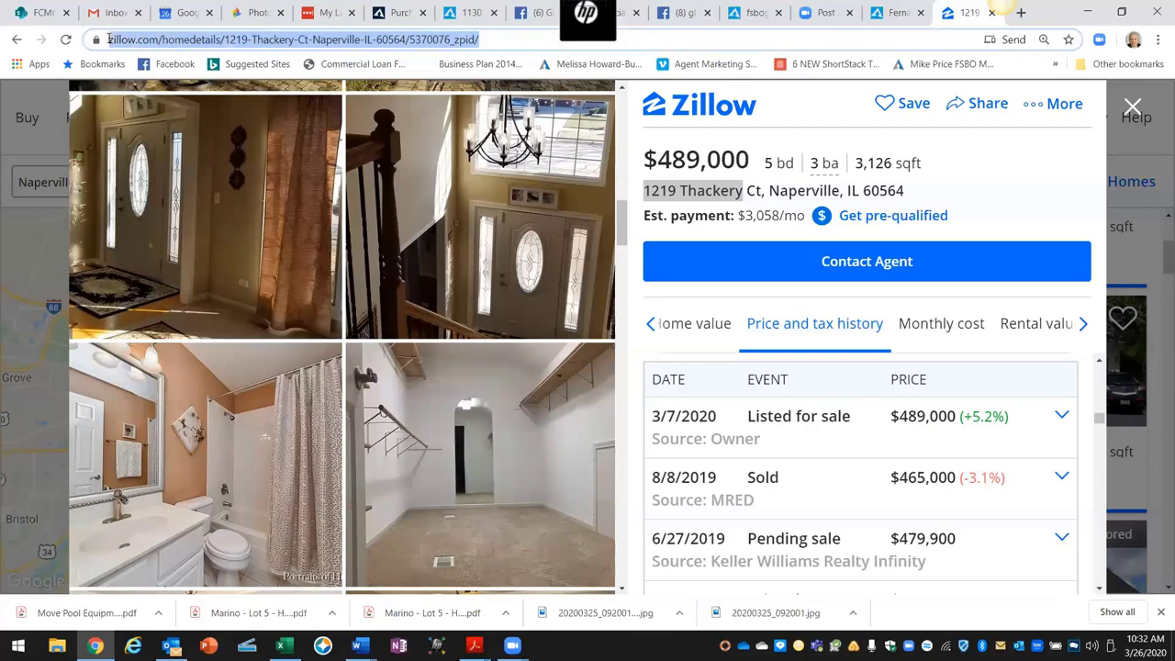
Step: Copy the Zillow listing URL and bring up the 2020 Agent Marketing Checklist PDF in Acrobat
right_click(128, 44)
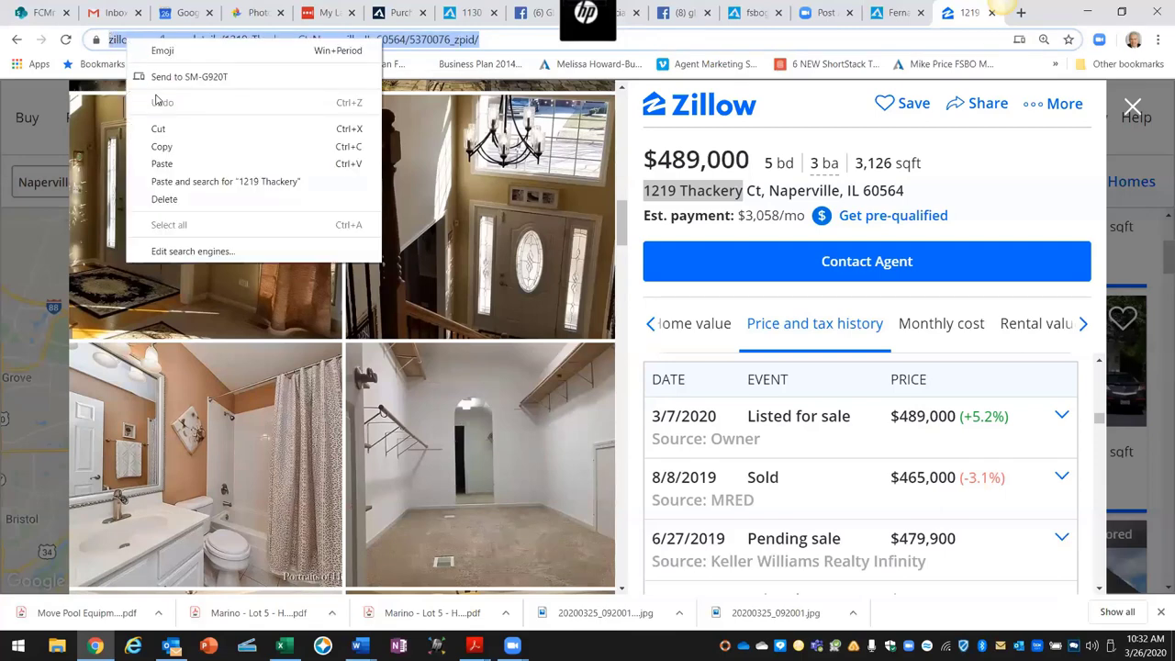
left_click(162, 148)
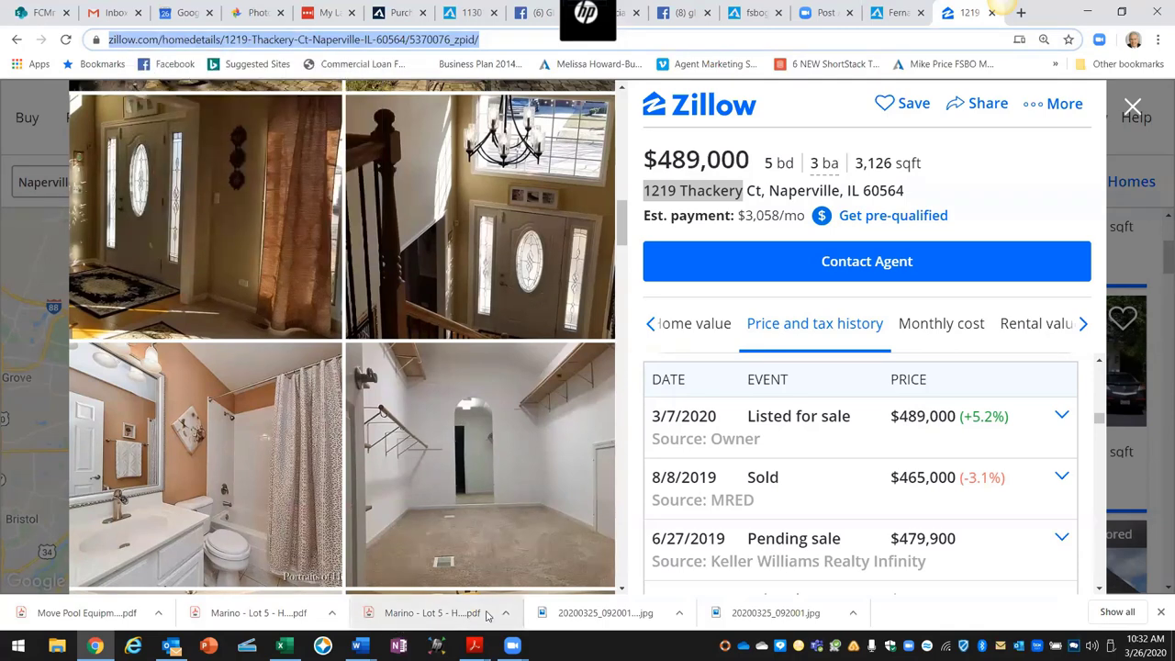
mouse_move(437, 645)
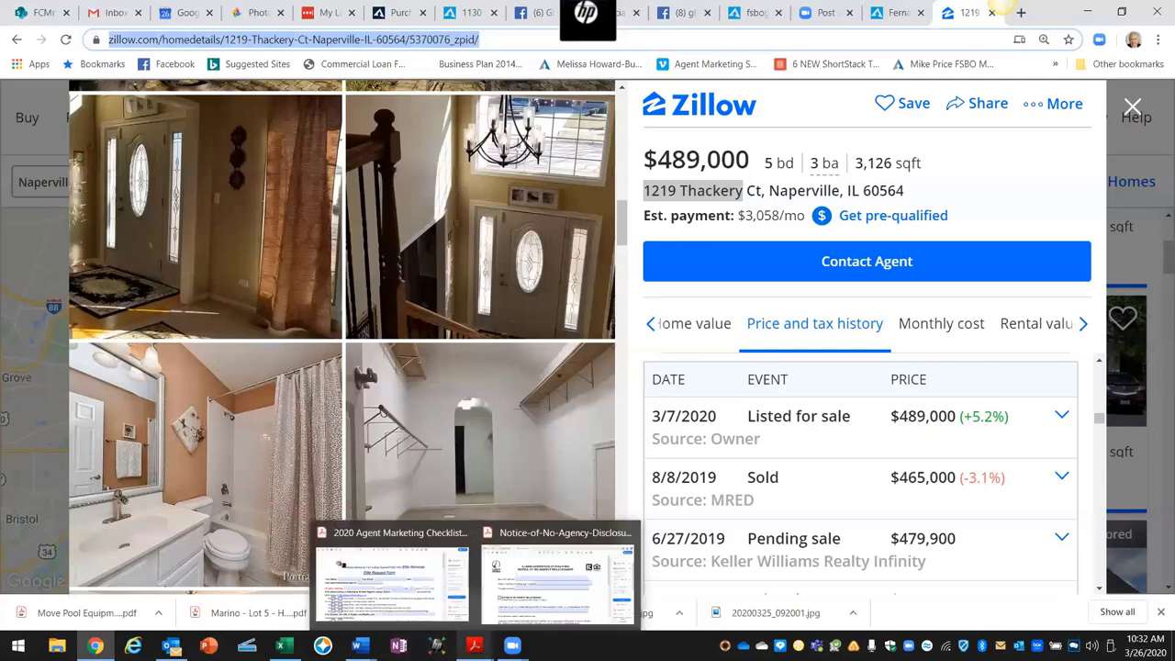
mouse_move(473, 645)
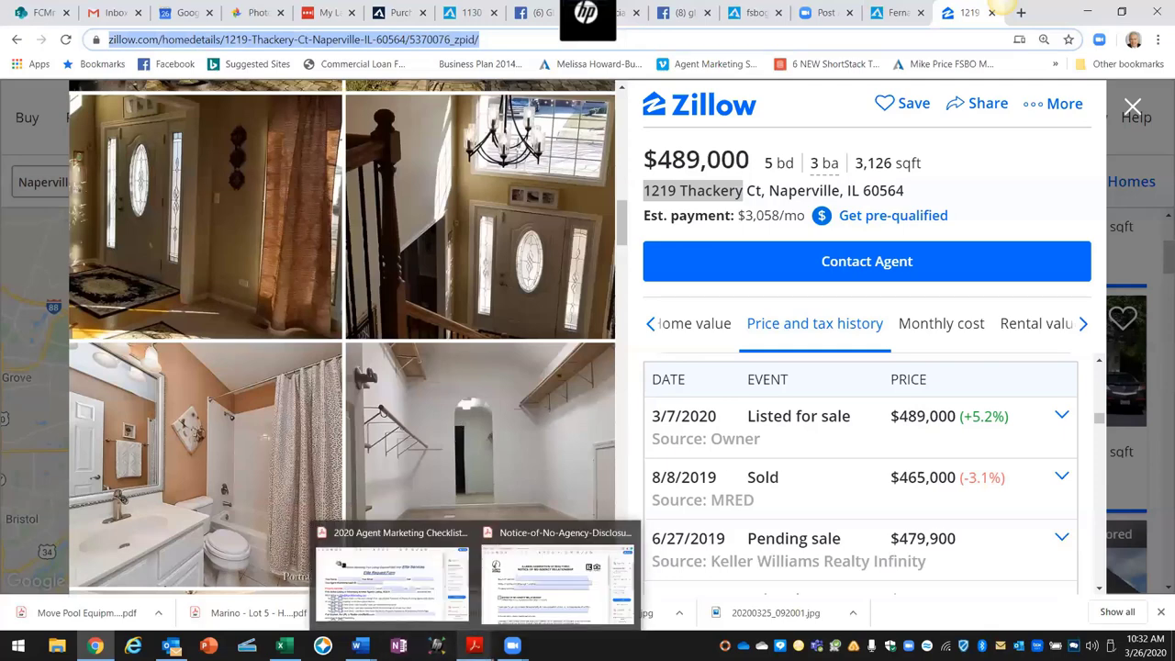
left_click(419, 587)
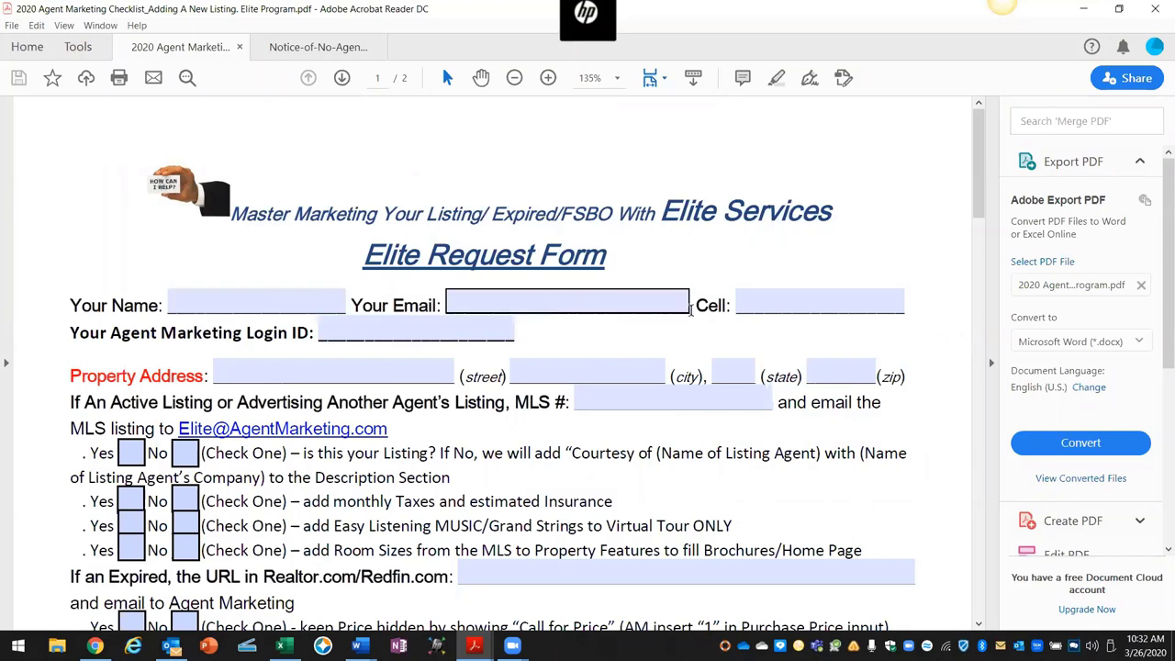
Step: Scroll down the Elite Request Form to the 'If a FSBO Listing, the URL in Zillow/IL/FSBO' field
scroll(597, 310, "down", 1)
scroll(281, 319, "down", 1)
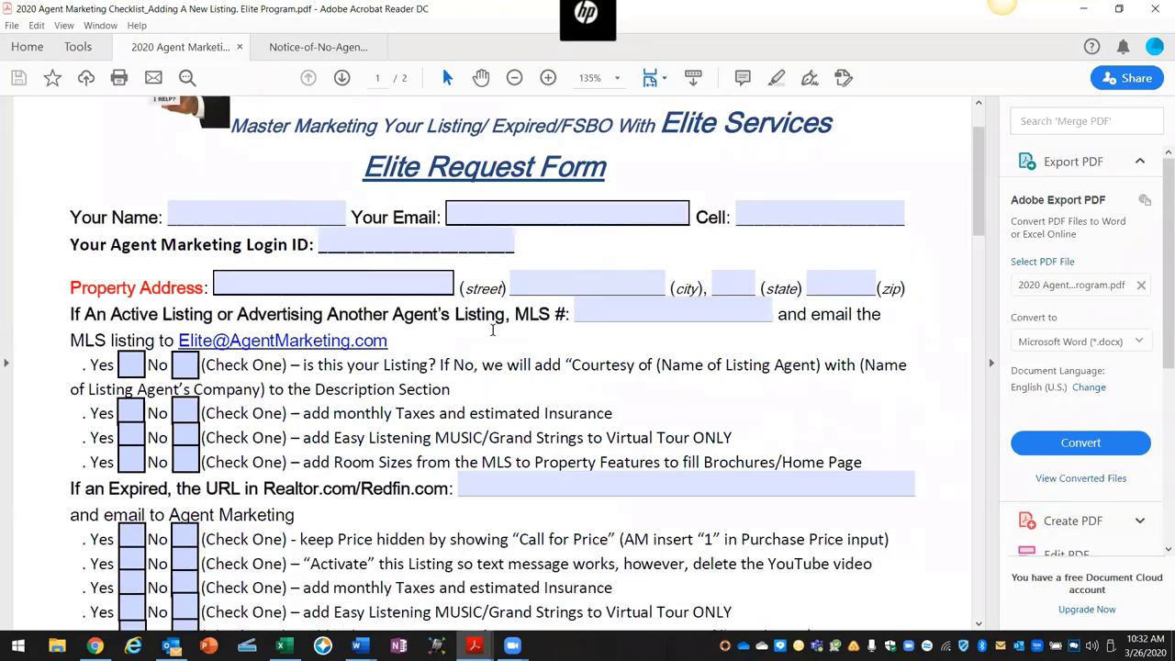
scroll(442, 353, "down", 1)
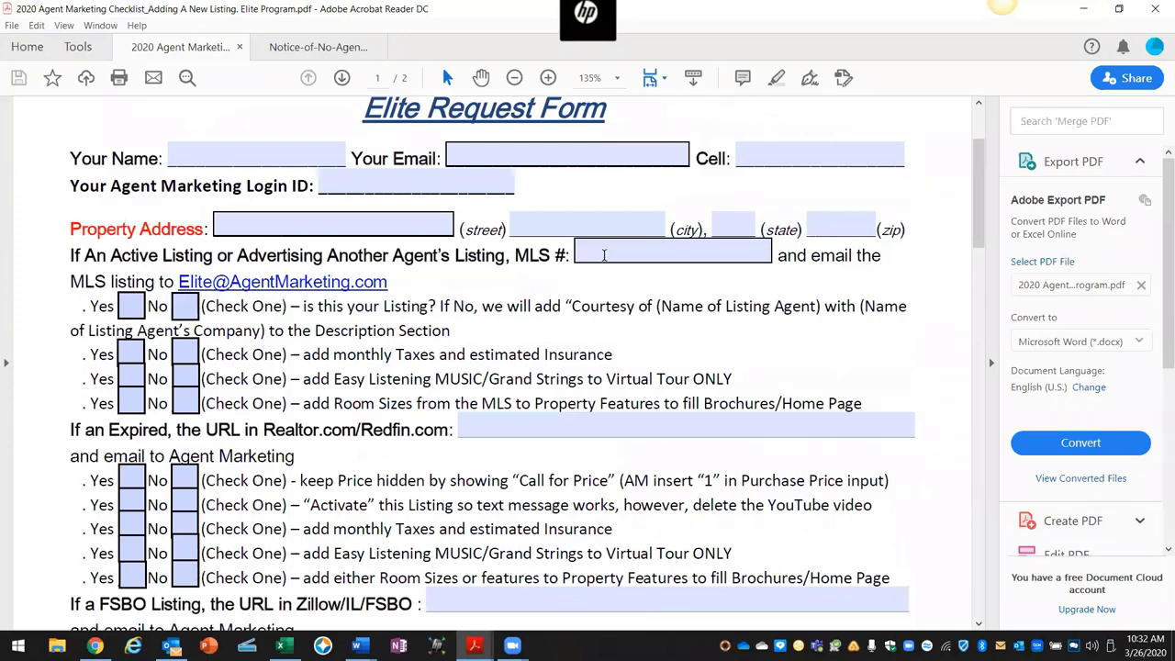
scroll(384, 376, "down", 1)
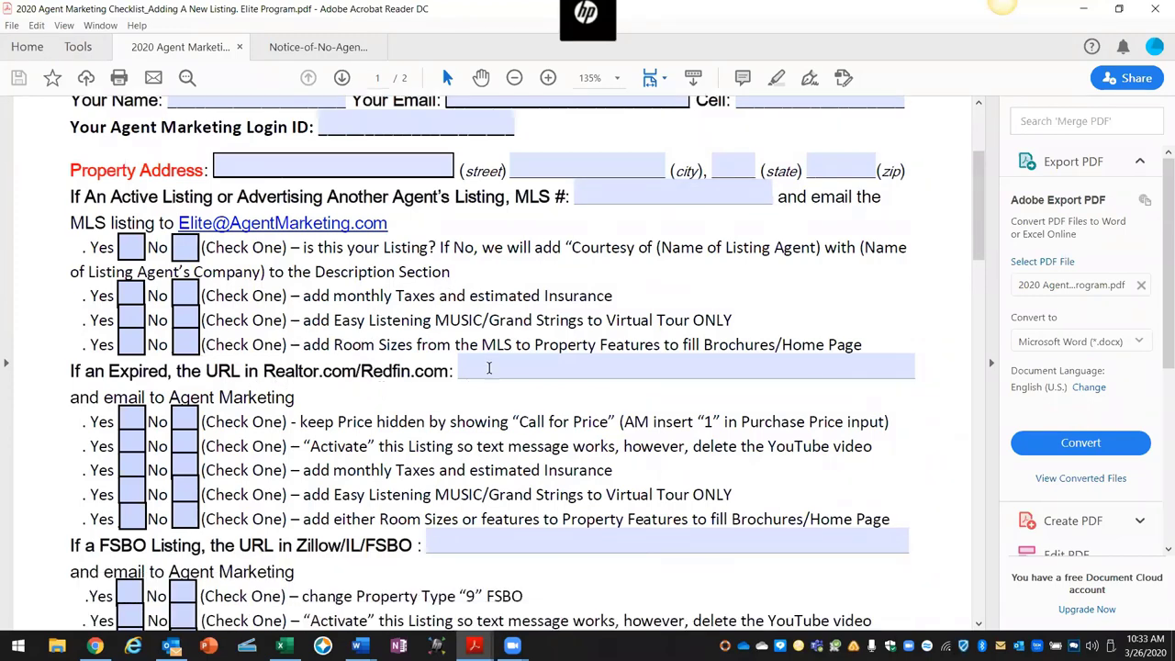
scroll(408, 401, "down", 4)
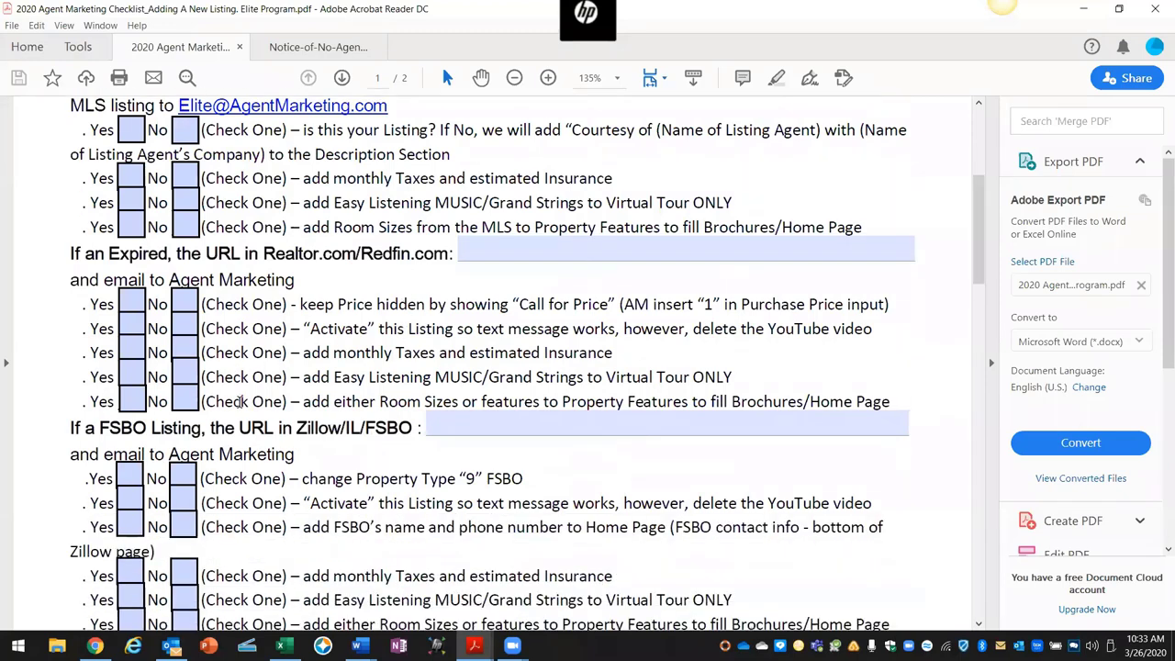
scroll(246, 387, "down", 1)
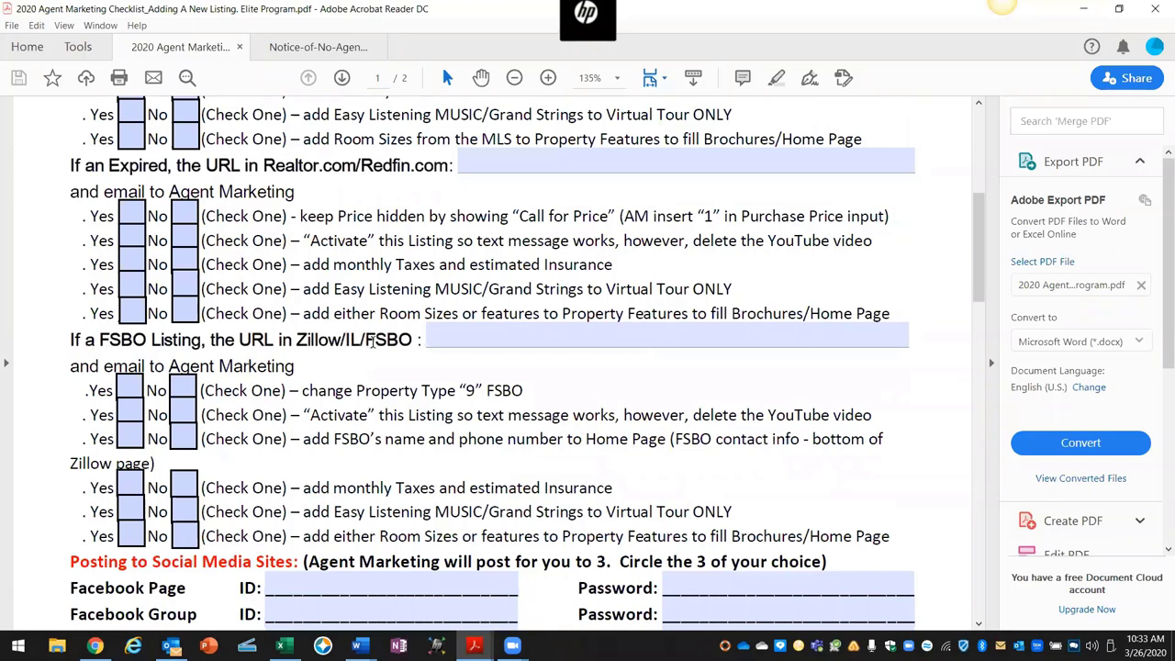
left_click(454, 339)
right_click(457, 341)
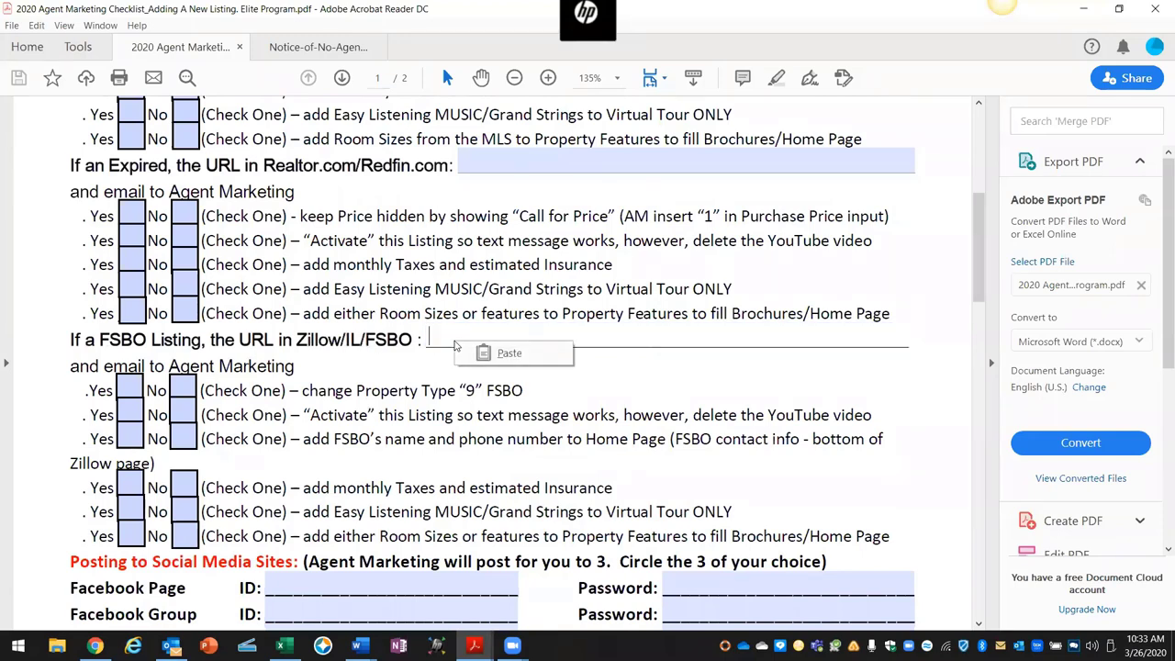
left_click(489, 352)
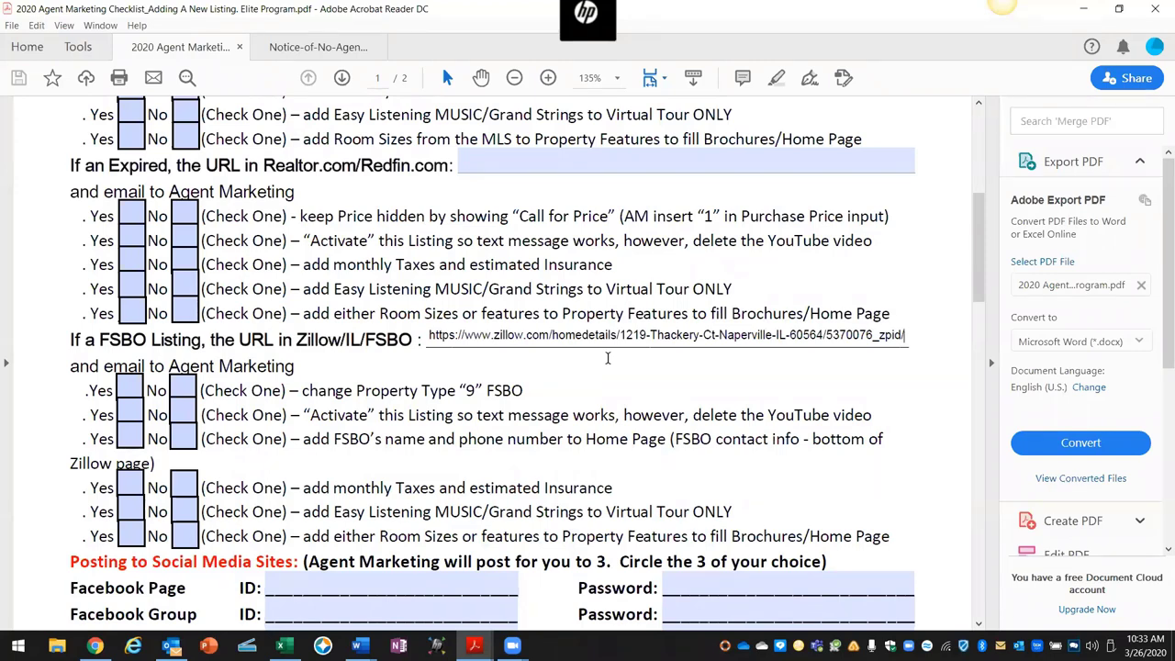
Step: Tick Yes for FSBO type, texting, contact info, taxes and insurance, music, and room features
left_click(130, 391)
left_click(130, 415)
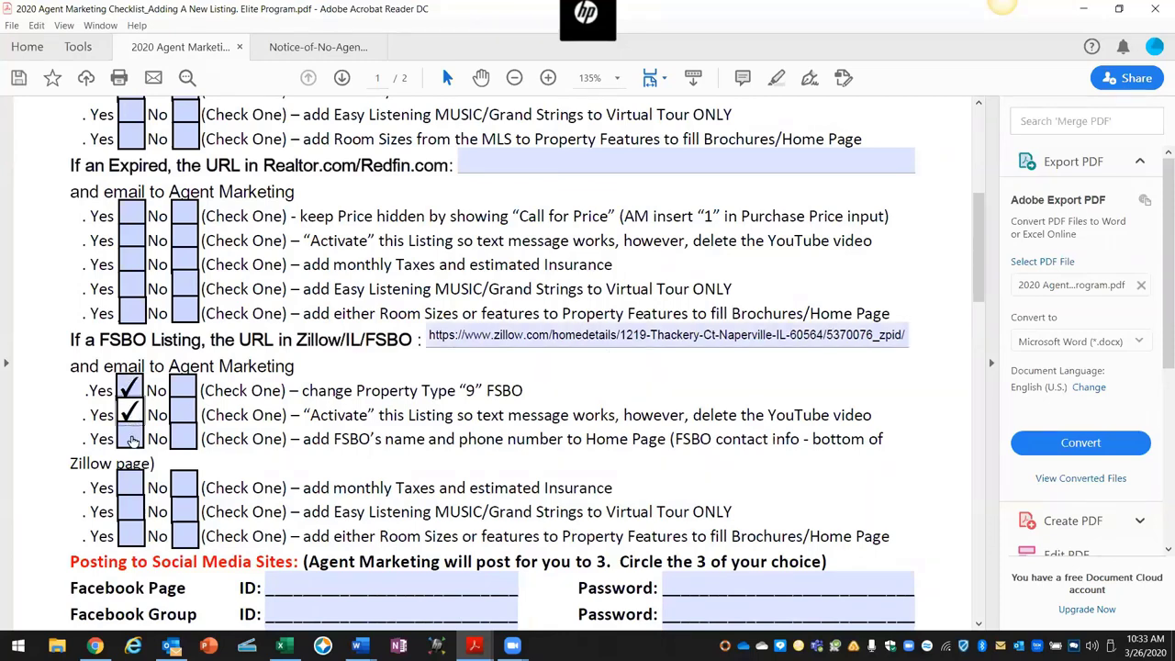
left_click(130, 439)
left_click(129, 487)
left_click(129, 511)
left_click(131, 530)
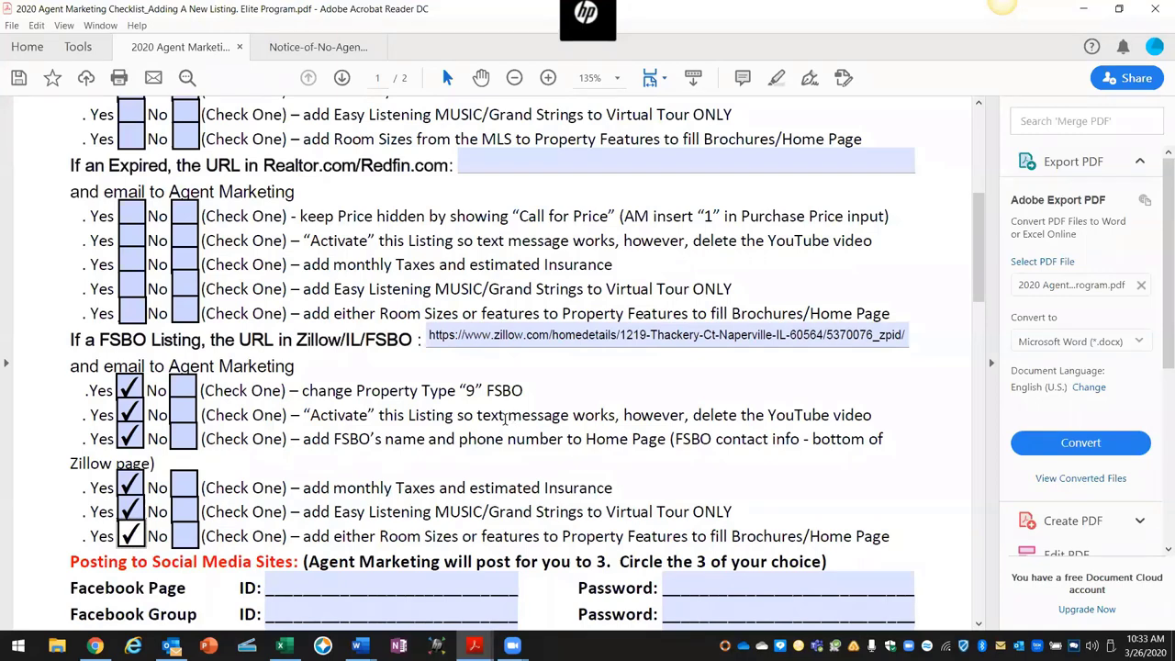
left_click_drag(477, 416, 586, 419)
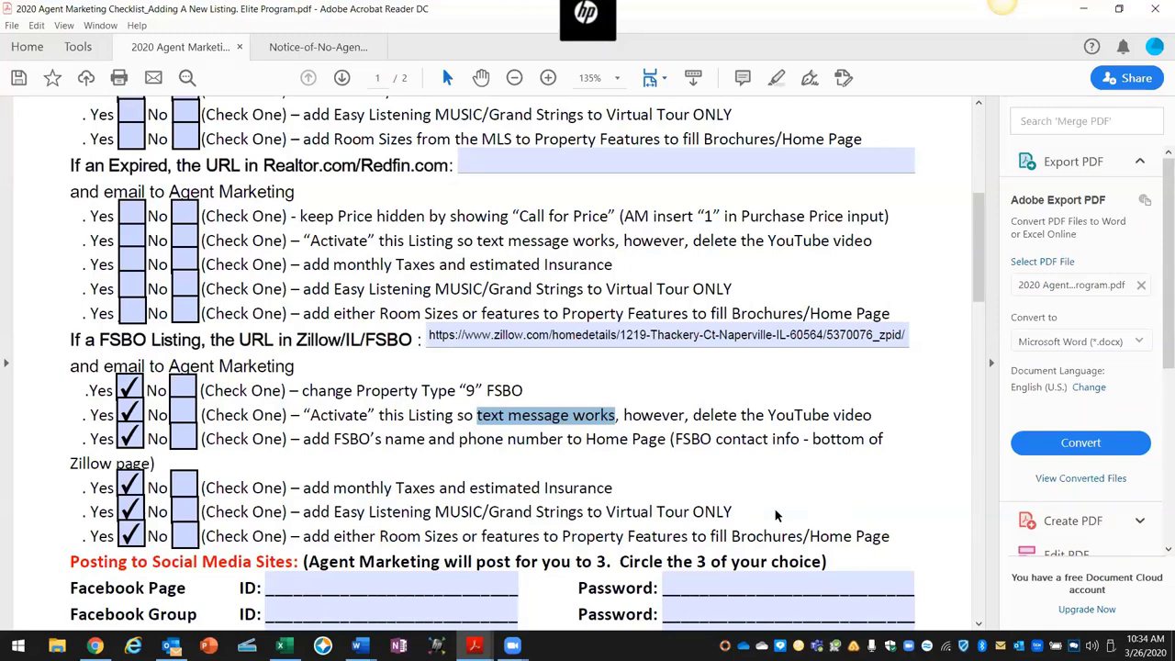
scroll(419, 305, "up", 4)
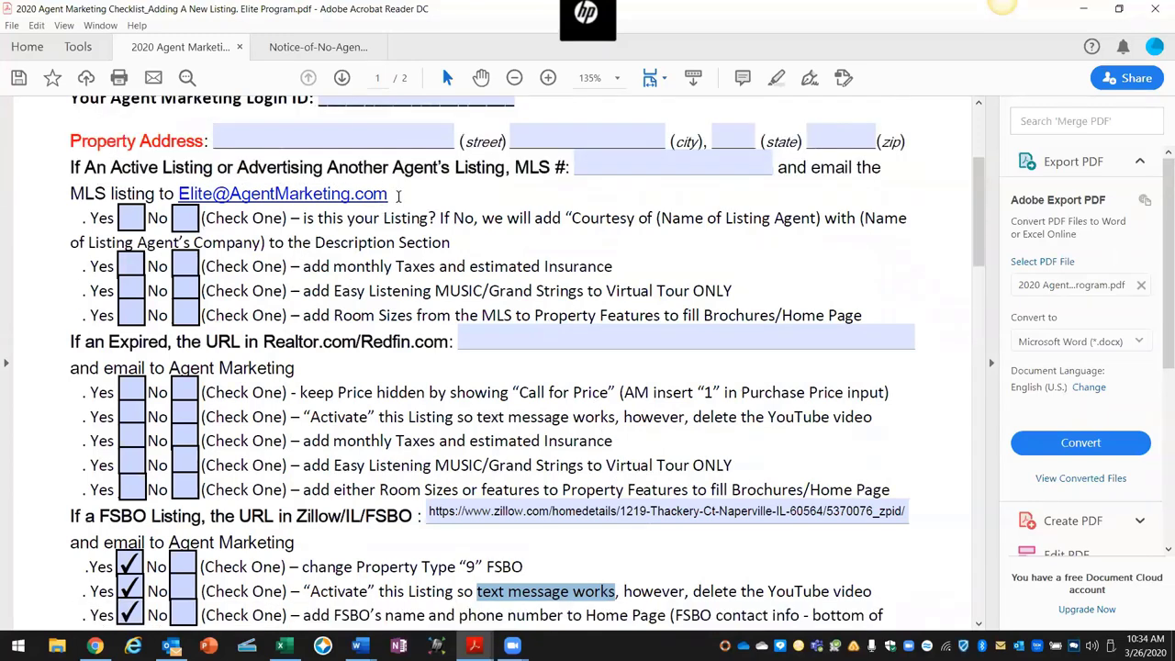
left_click(378, 202)
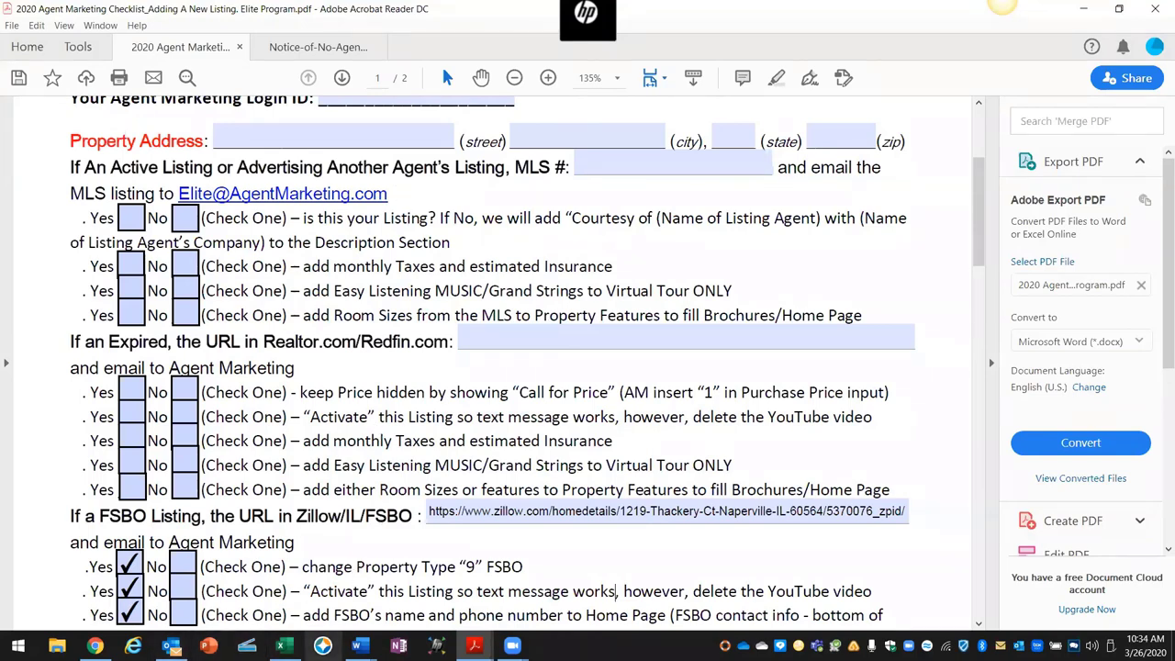
mouse_move(359, 645)
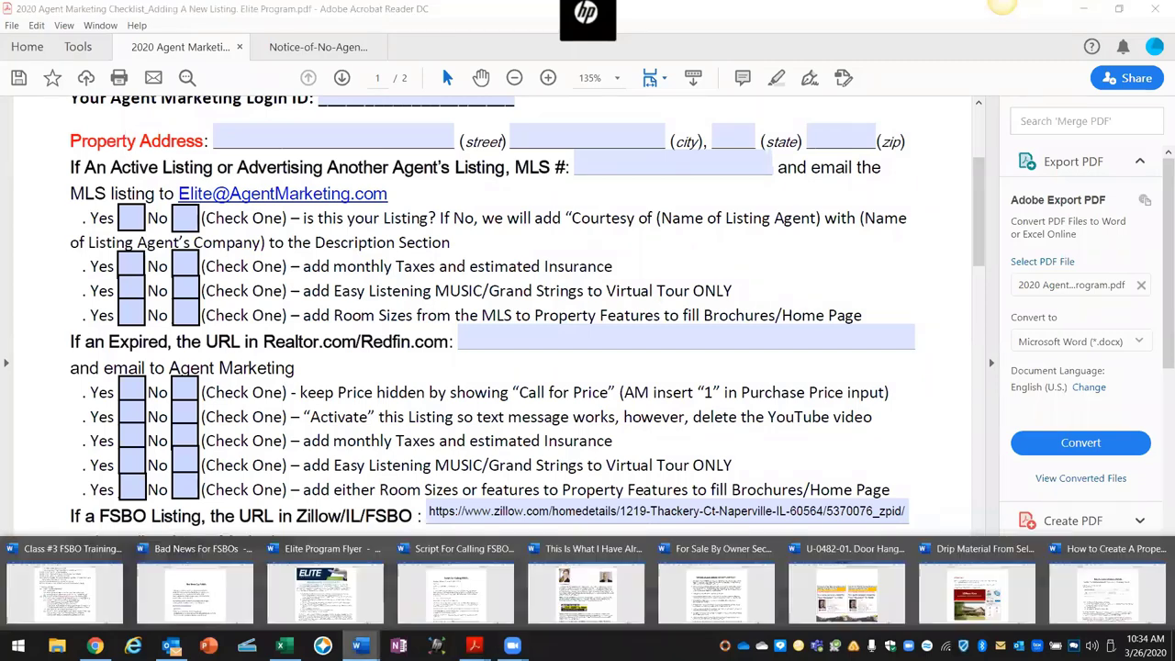
Step: Return to the Class #3 FSBO Training Outline and read down to item 11.4.2 on credit reports
left_click(81, 606)
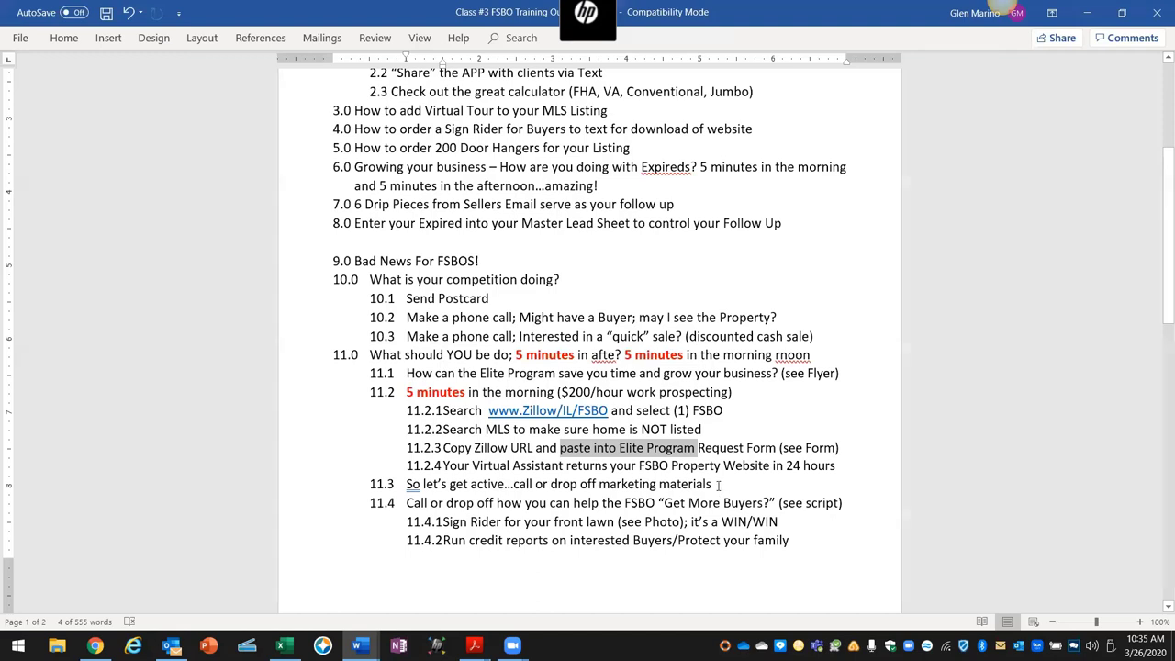
scroll(717, 487, "down", 1)
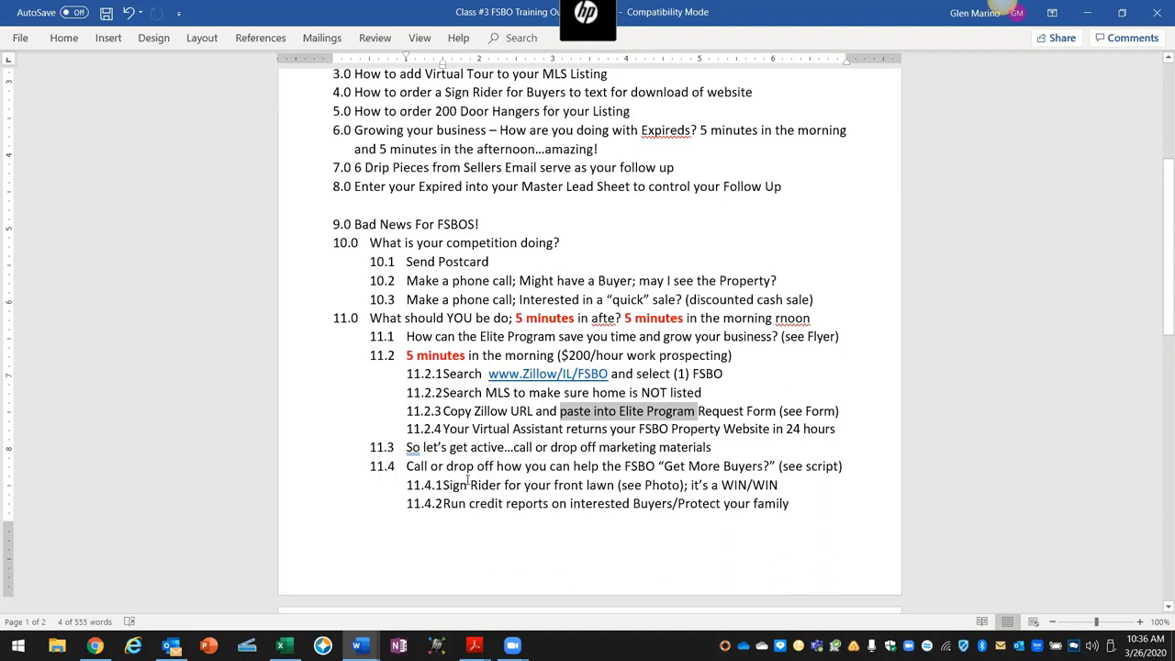
scroll(463, 481, "down", 1)
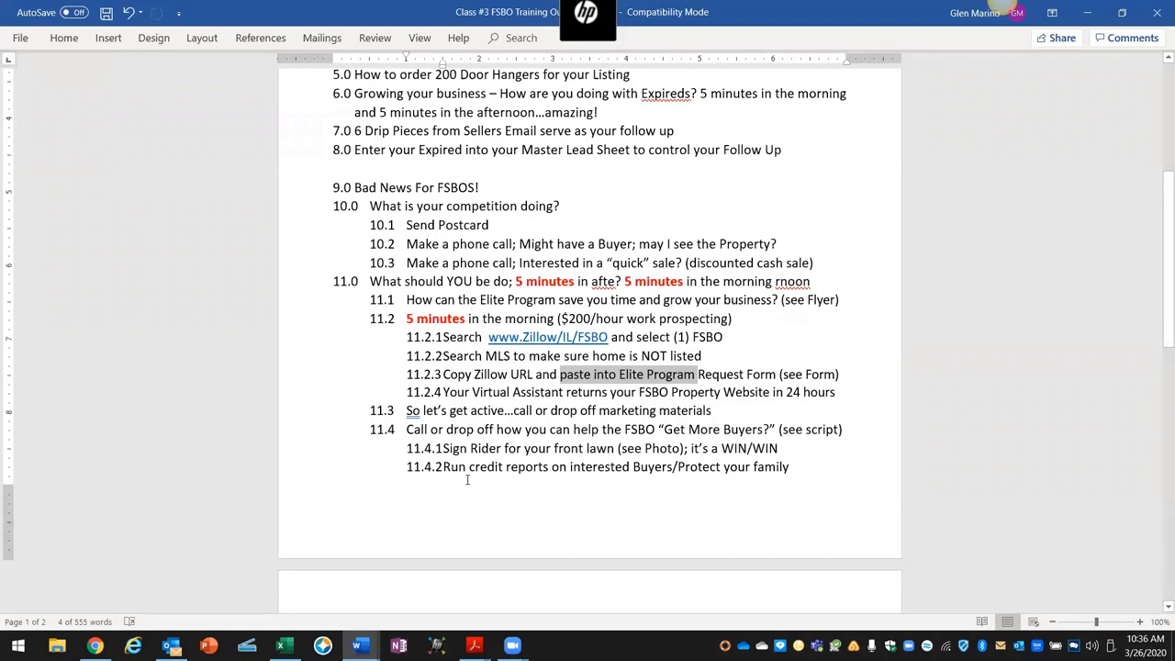
scroll(466, 479, "down", 1)
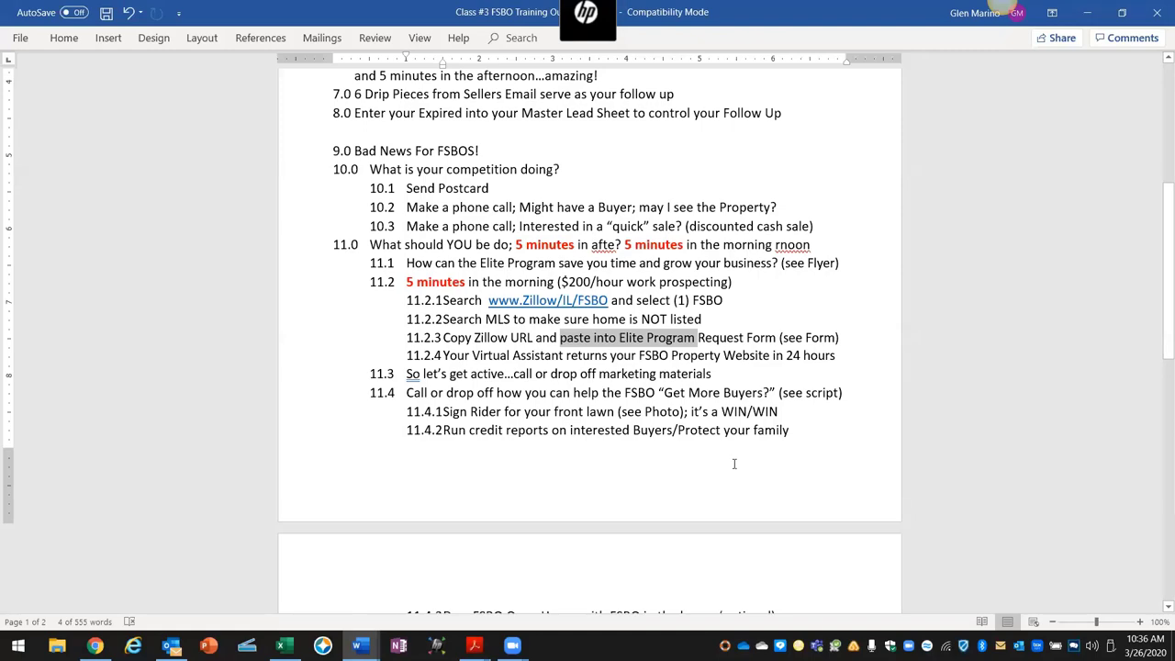
scroll(733, 464, "down", 2)
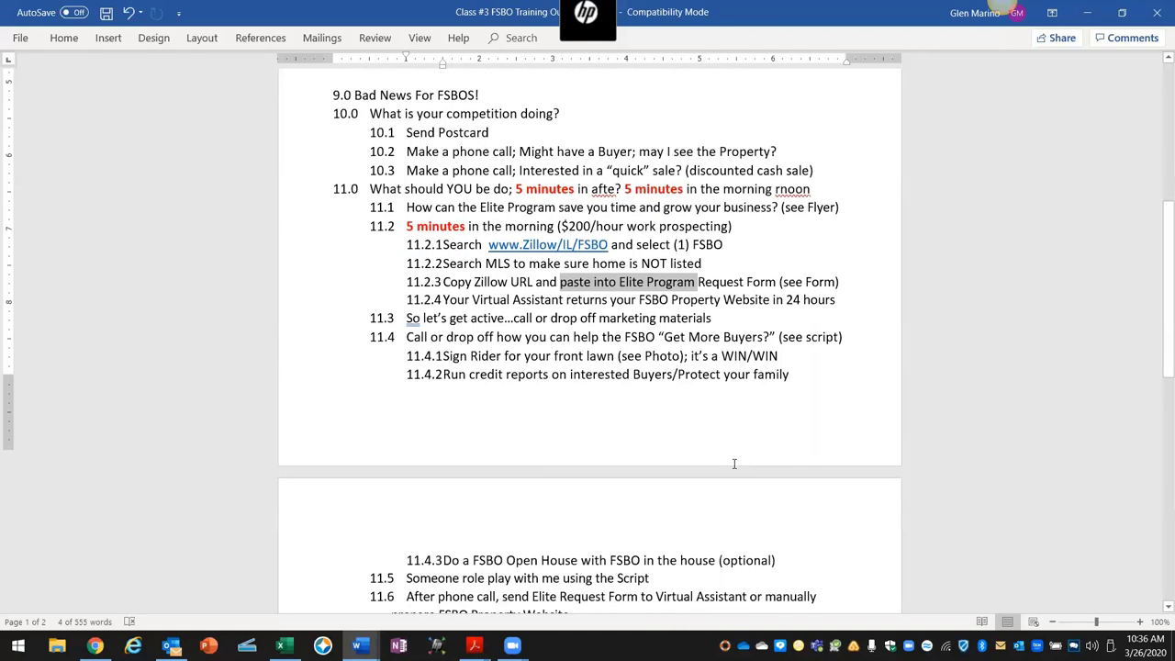
scroll(482, 506, "down", 2)
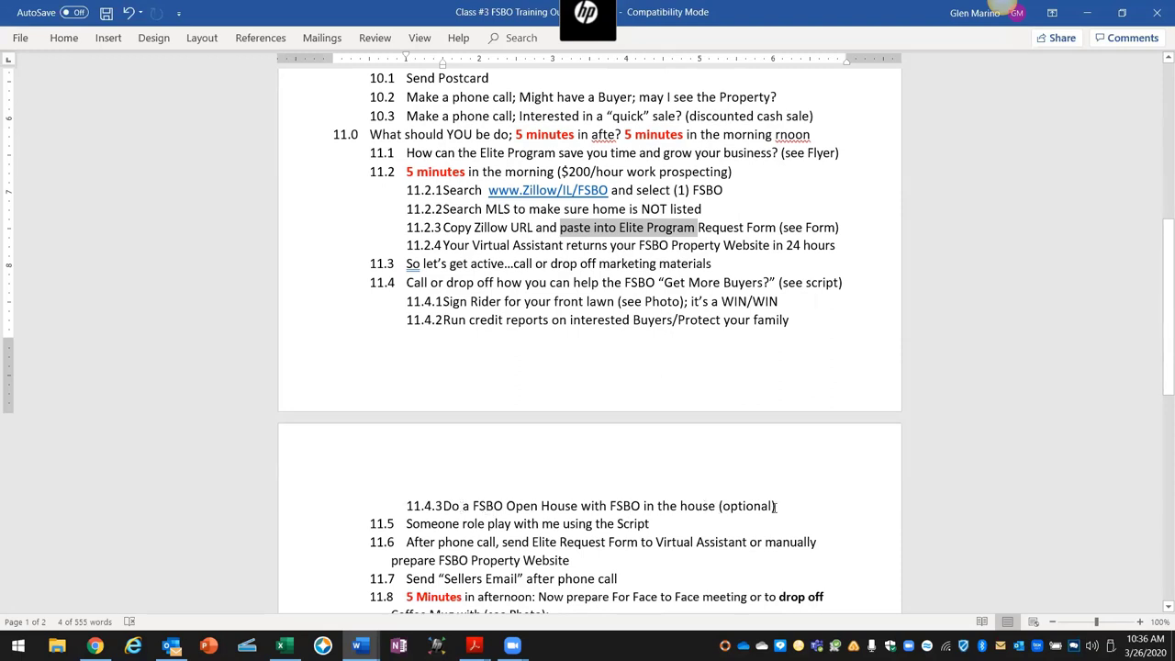
left_click(775, 506)
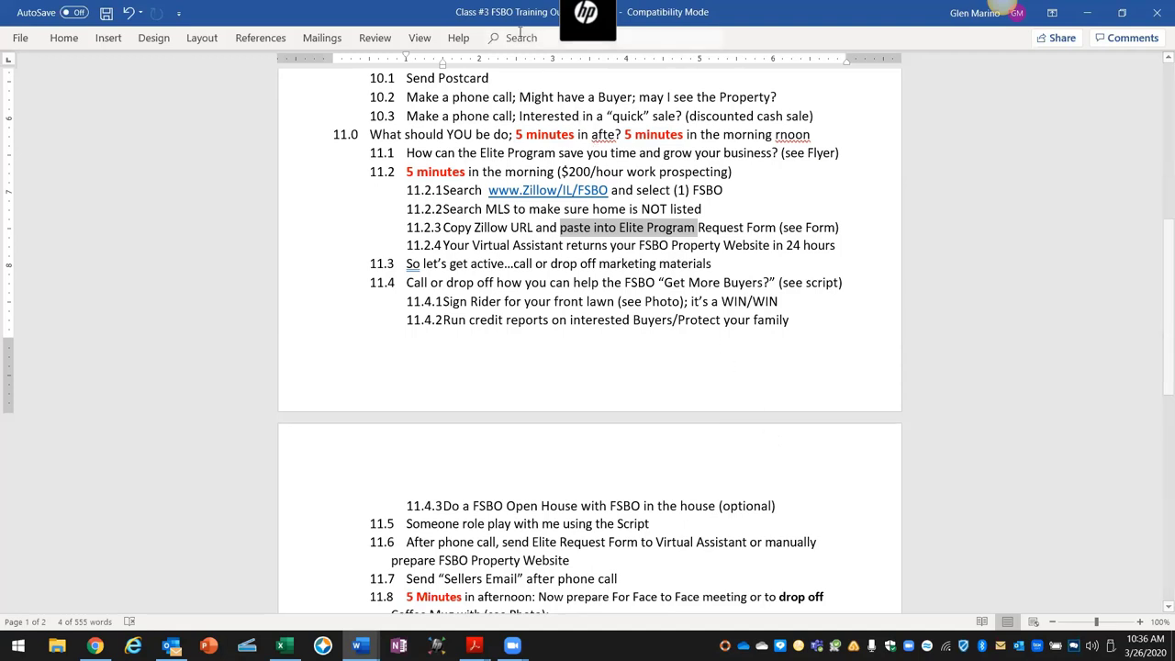
scroll(477, 110, "up", 1)
left_click_drag(492, 115, 406, 114)
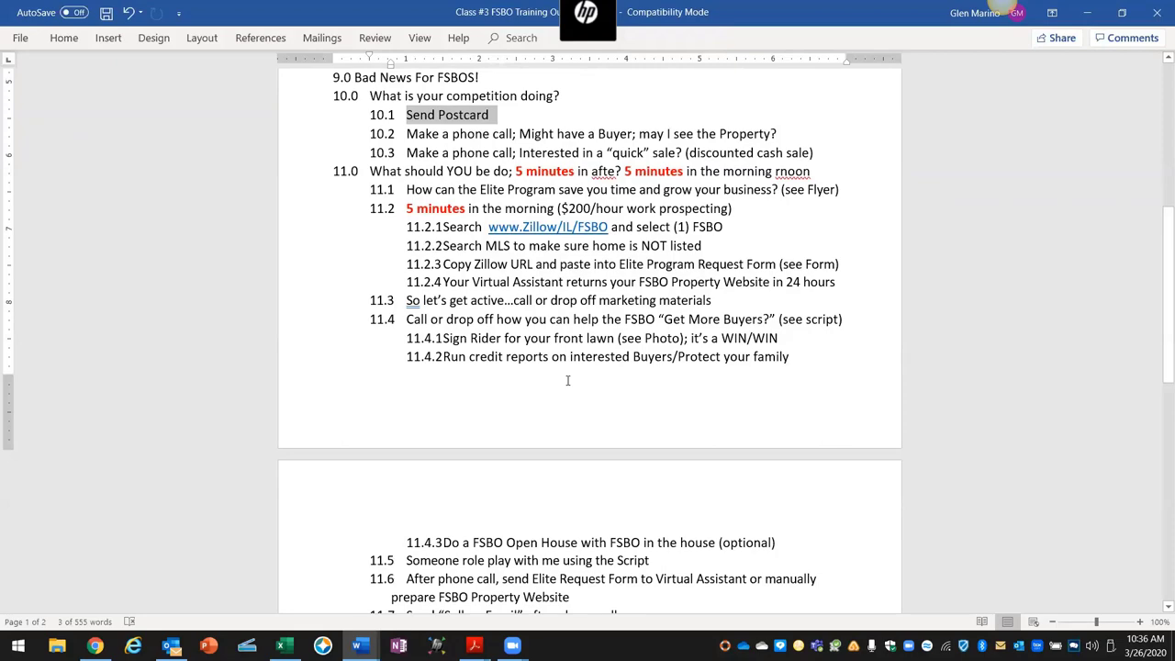
scroll(568, 380, "down", 2)
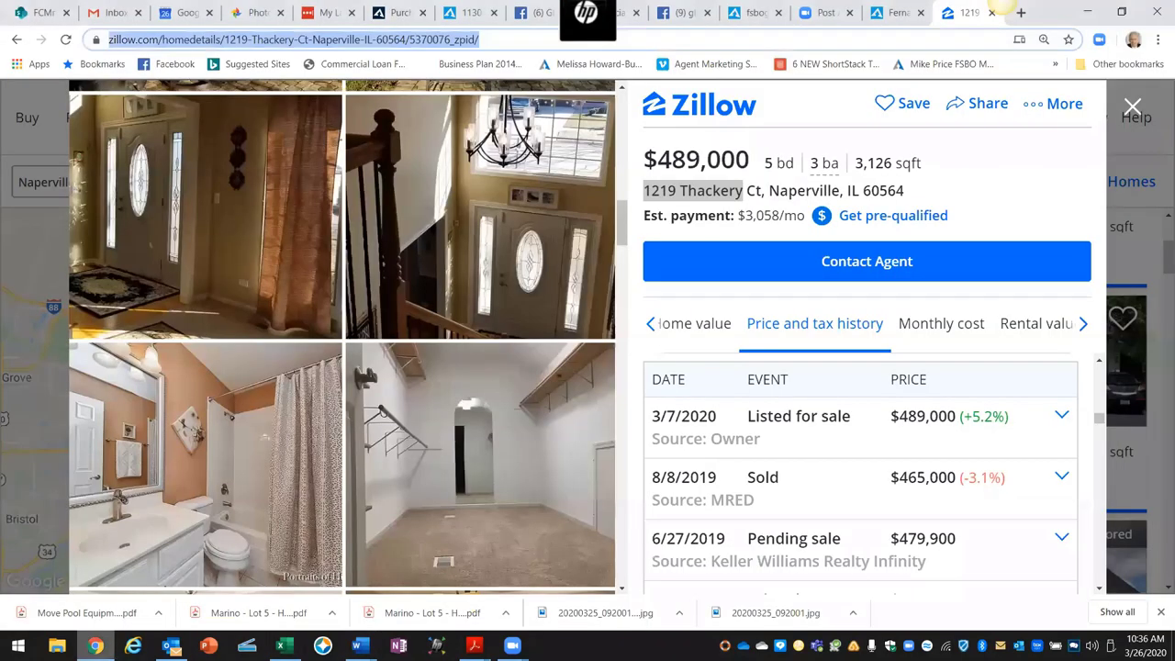
left_click(94, 645)
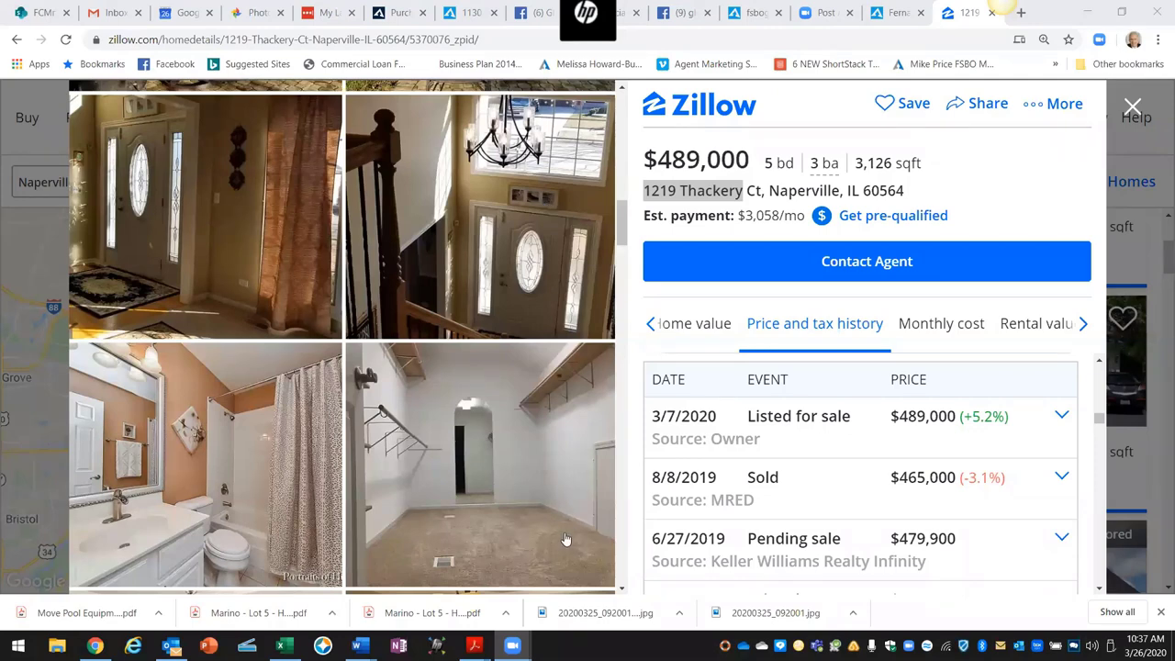
Step: Bring the Script For Calling FSBOs document in Word to the front
mouse_move(360, 646)
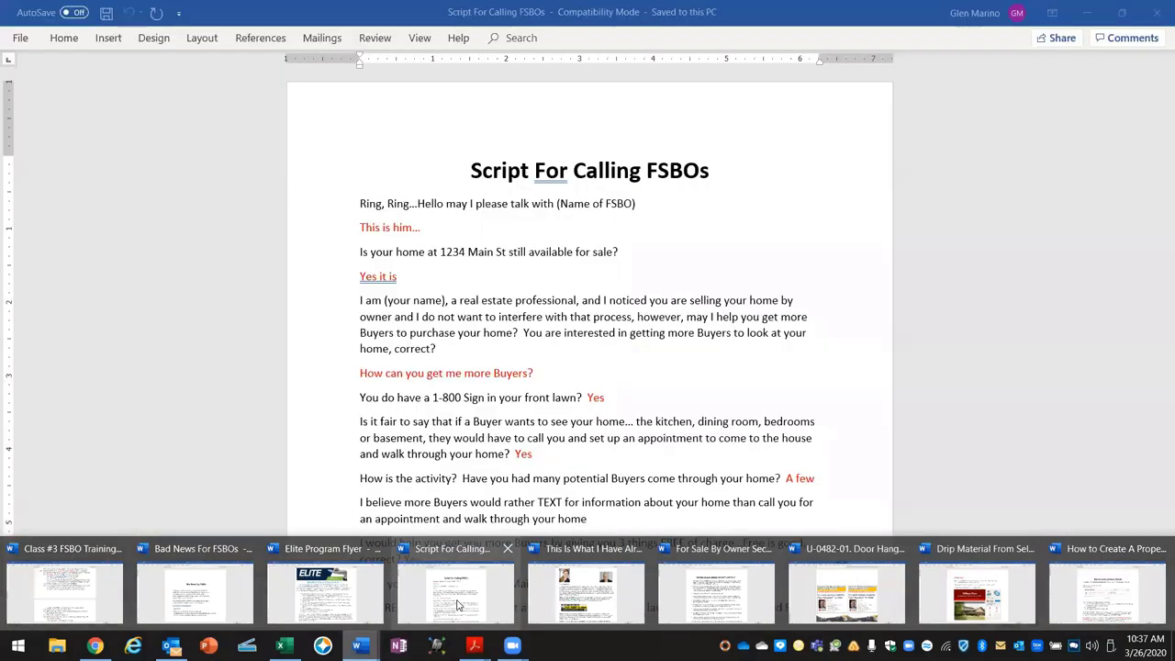
mouse_move(457, 604)
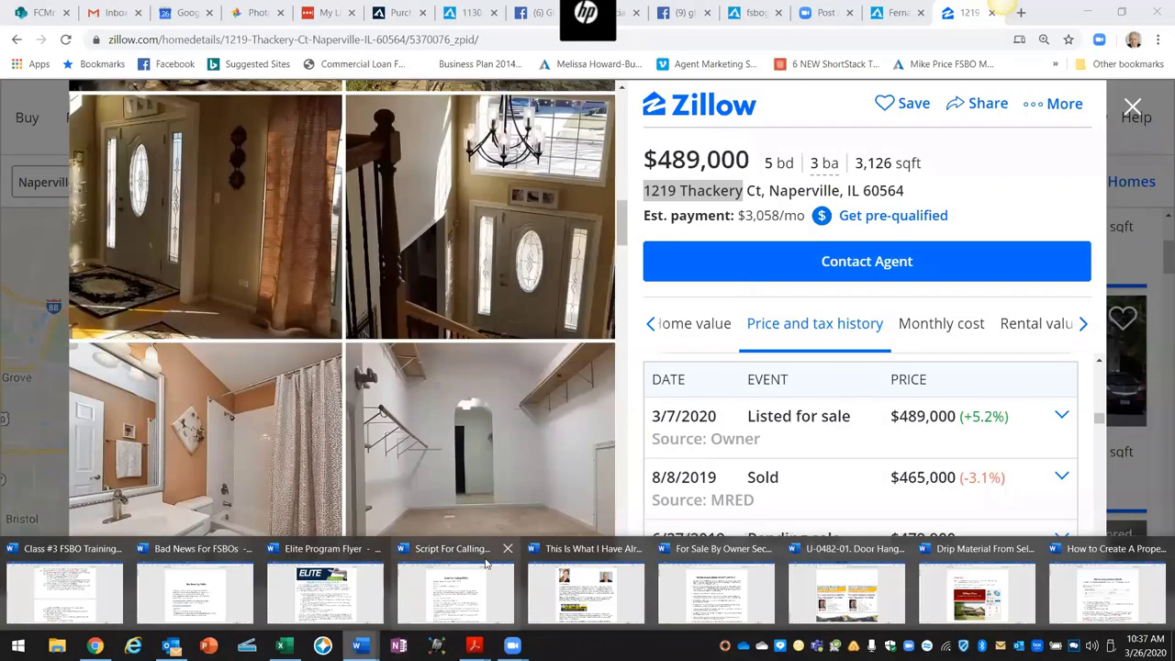
left_click(488, 592)
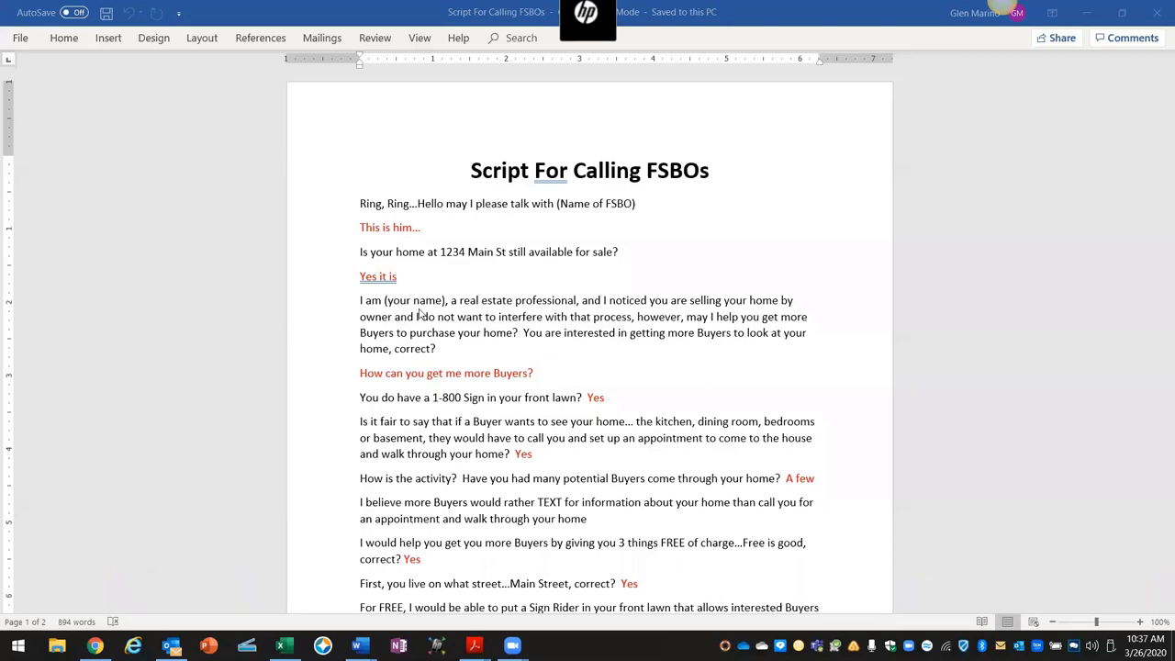
Step: Go back to the Zillow listing and view its Premier Agent and Property Owner contact choices
mouse_move(171, 645)
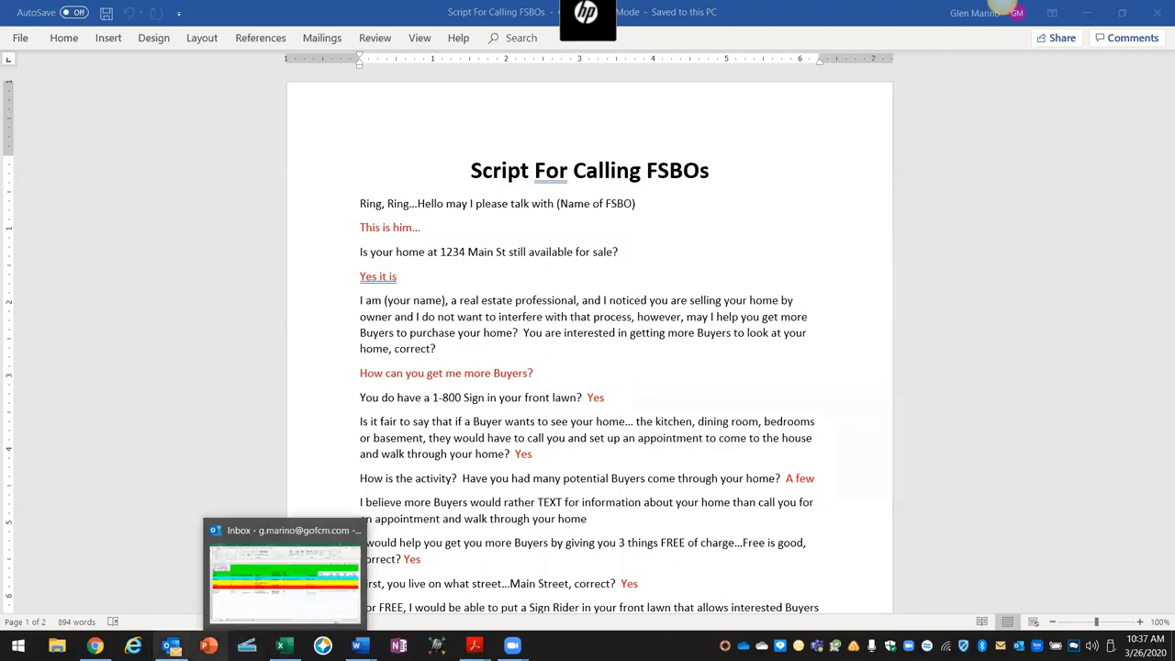
left_click(95, 646)
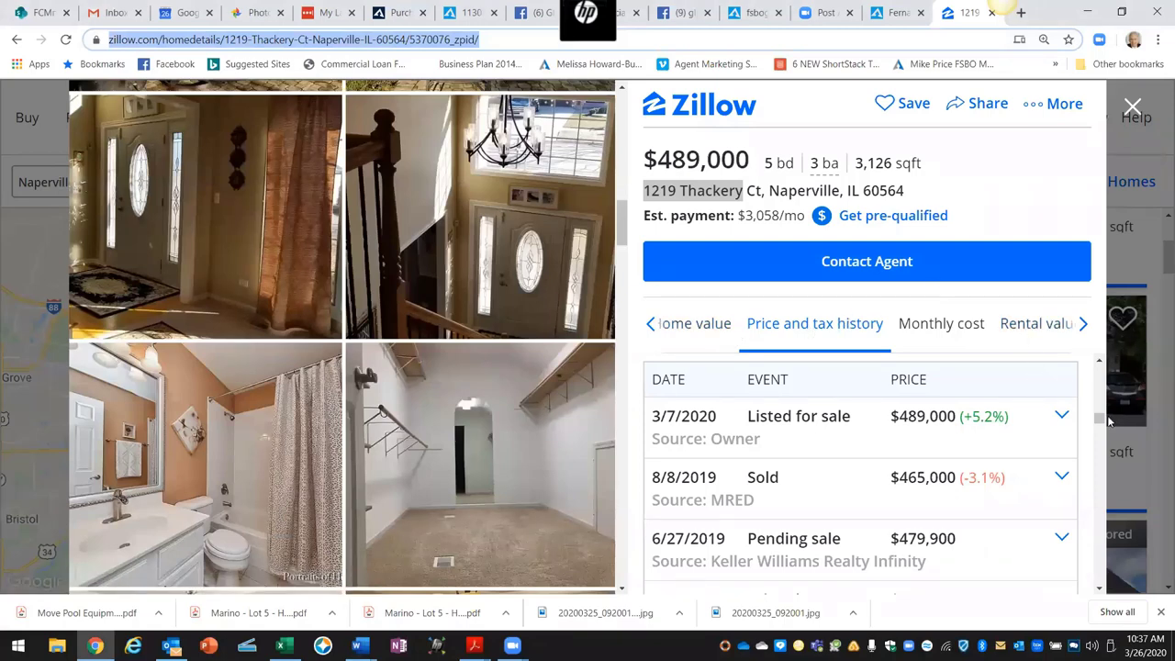
left_click_drag(1099, 420, 1092, 507)
left_click_drag(1092, 510, 1092, 514)
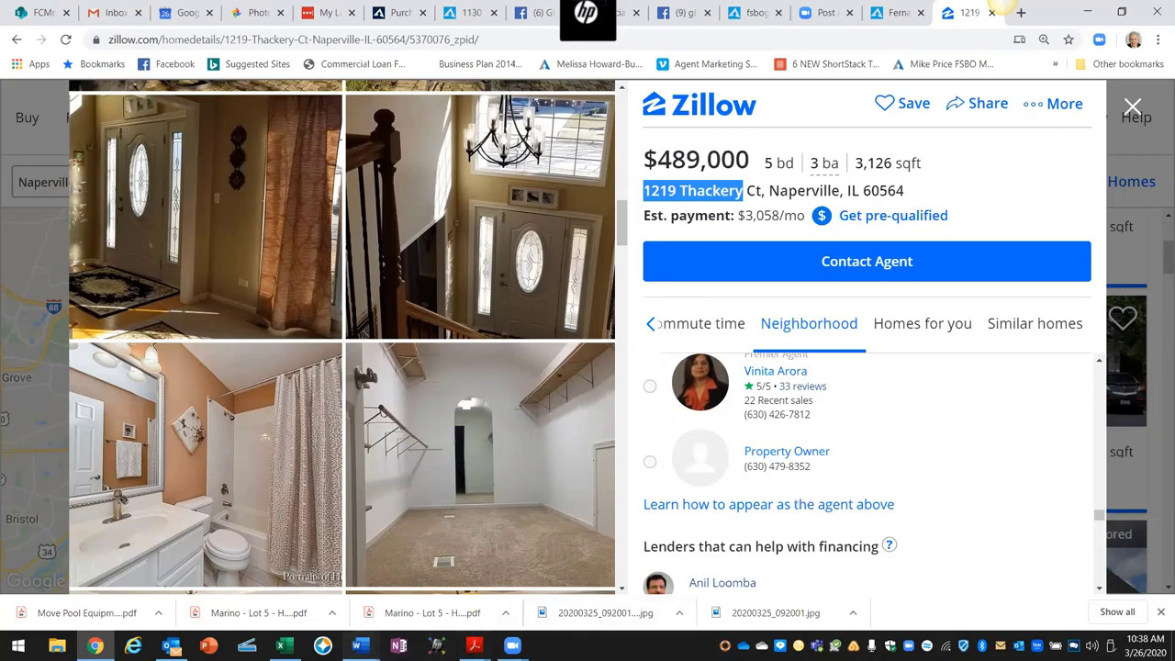
mouse_move(373, 642)
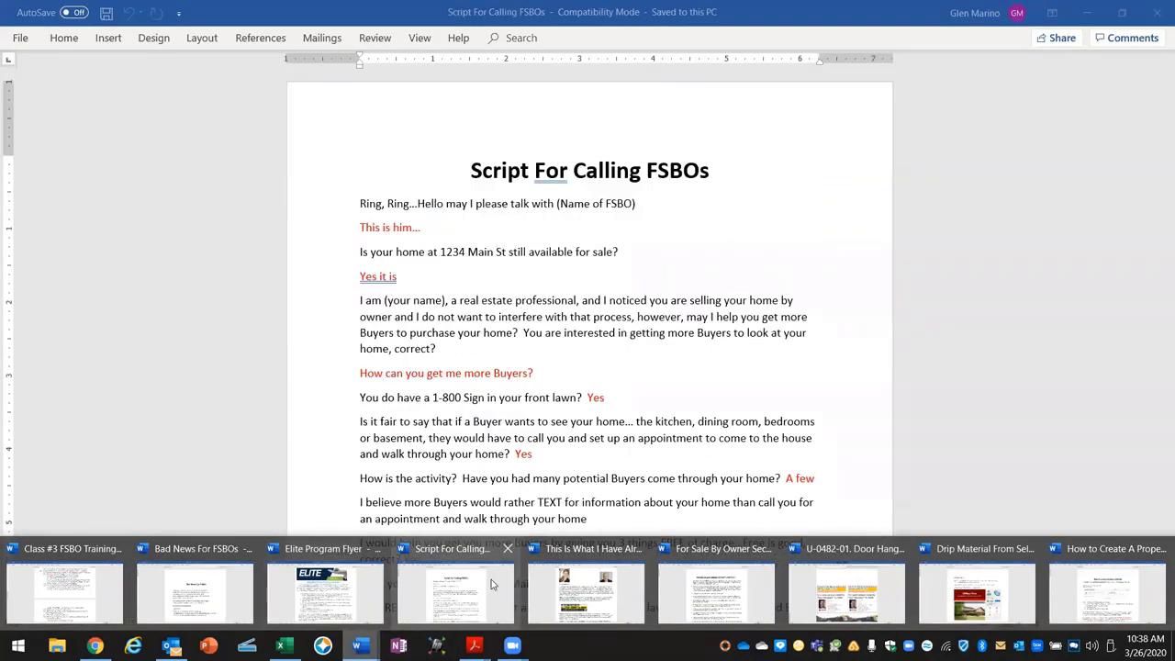
left_click(494, 588)
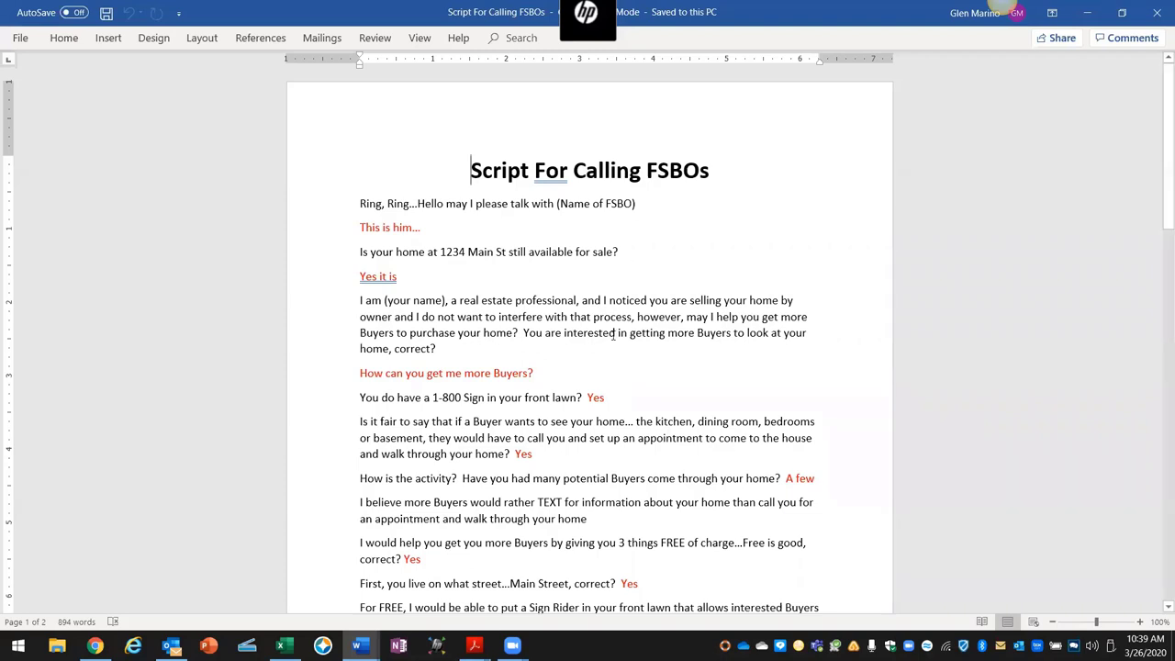
Step: Read the calling script to page 2's free buyer credit check, FSBO Open House and 3 point system offers
scroll(619, 302, "down", 1)
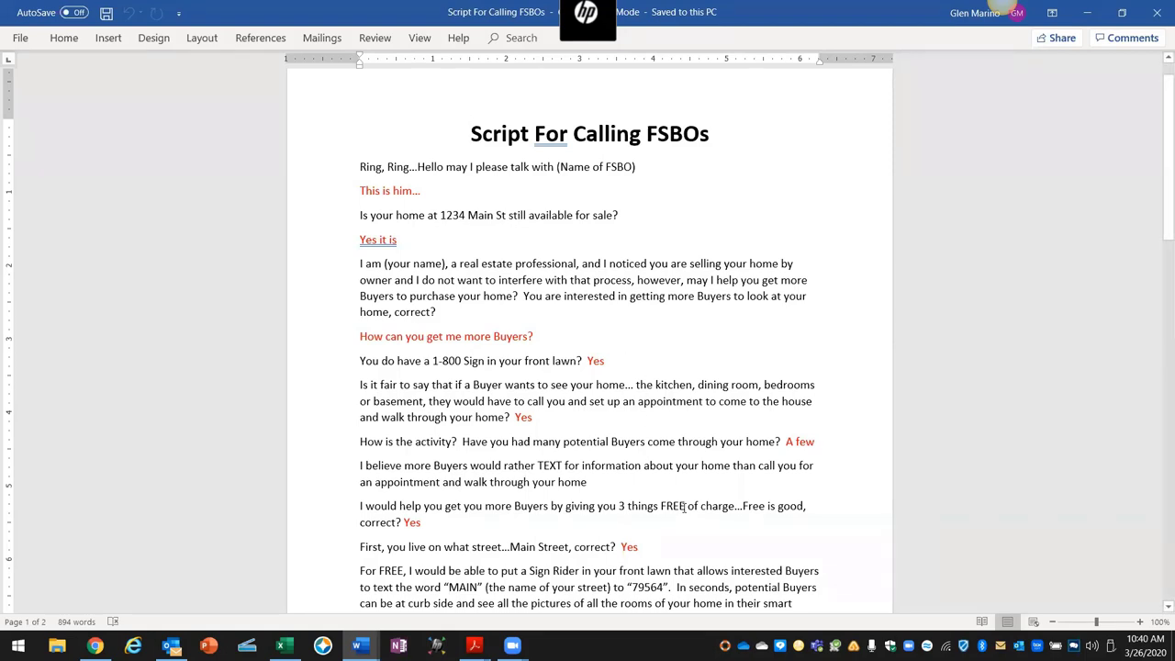
scroll(685, 507, "down", 2)
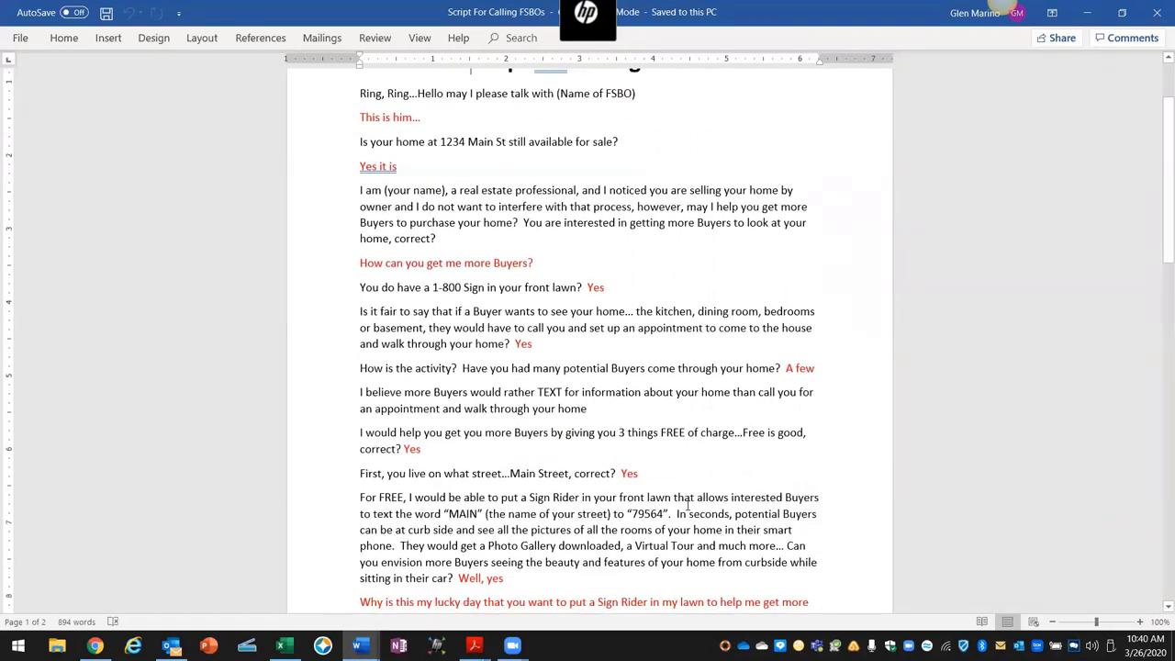
scroll(685, 507, "down", 2)
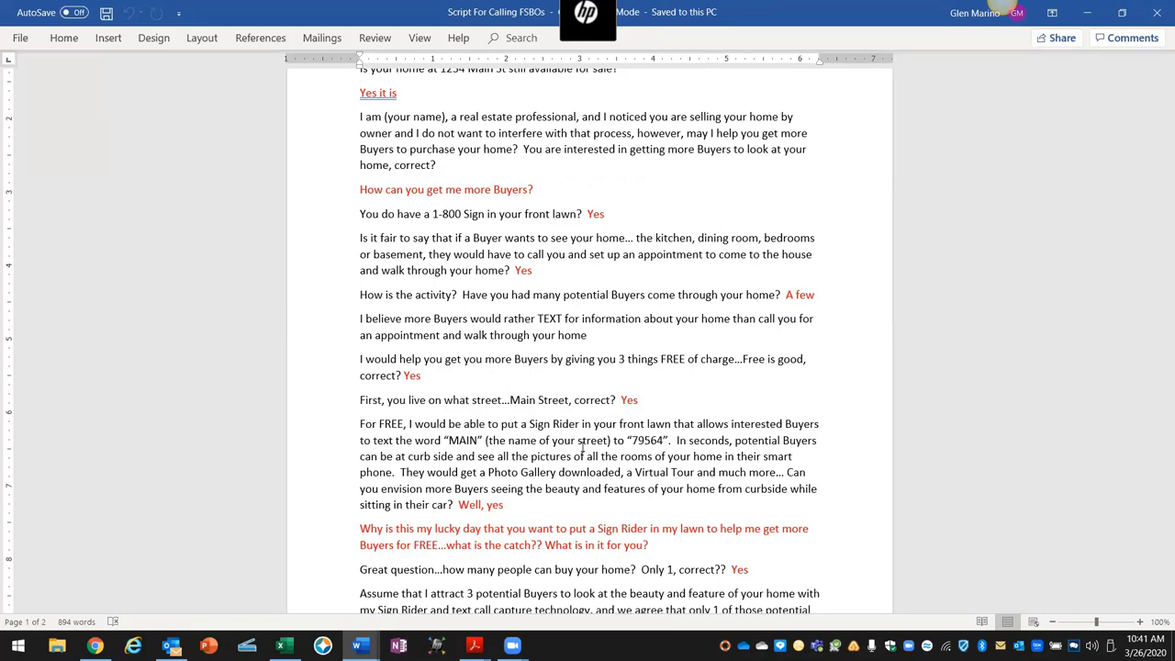
scroll(588, 454, "down", 3)
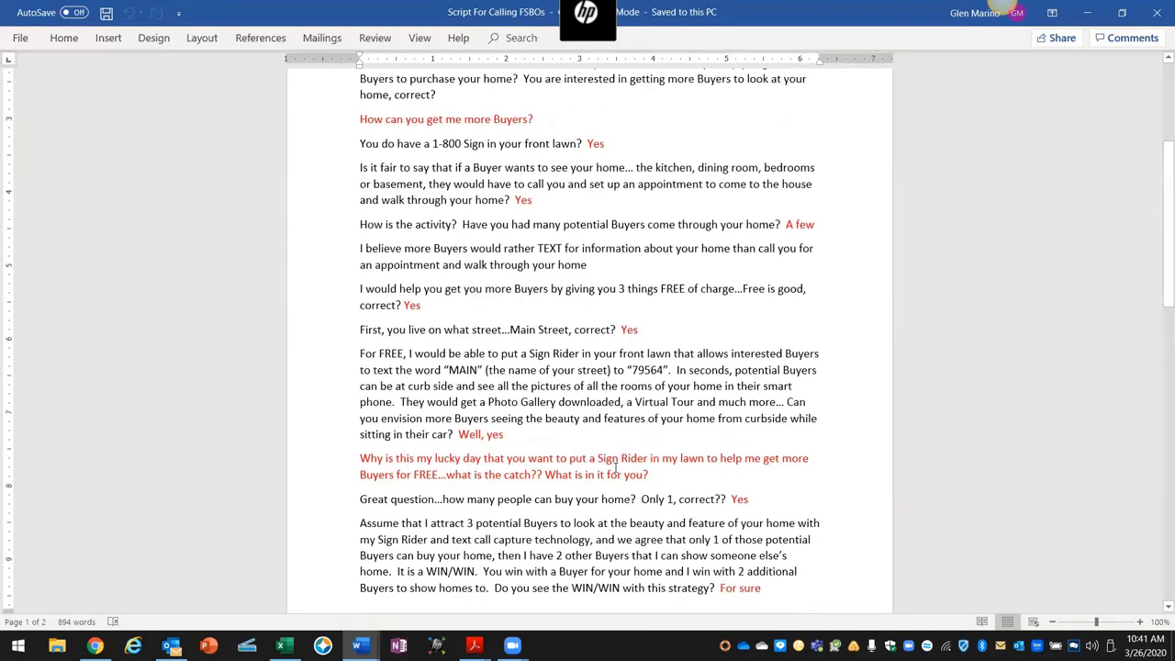
scroll(627, 471, "down", 3)
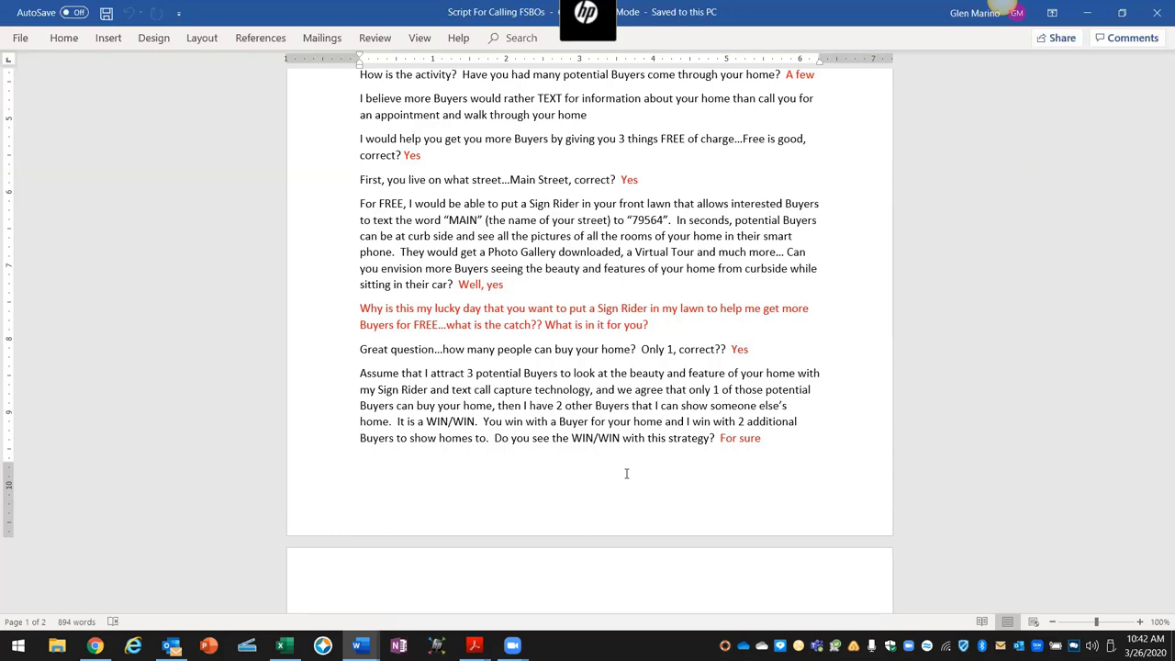
scroll(626, 473, "down", 8)
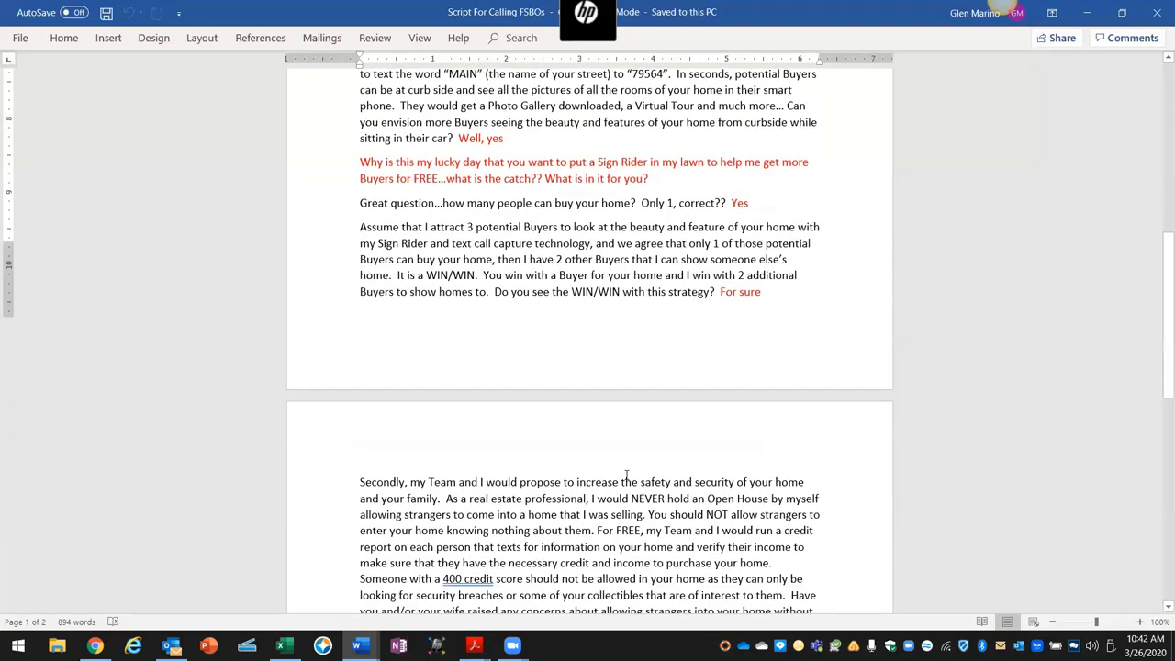
scroll(625, 473, "down", 1)
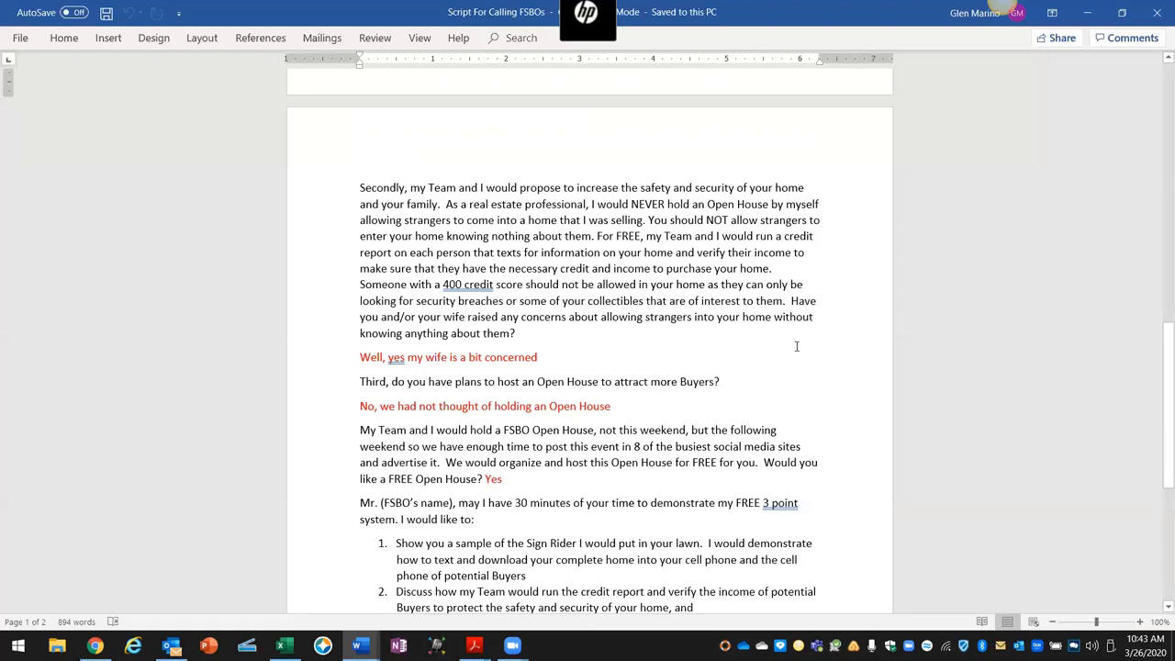
Step: Scroll the FSBO calling script down to the meeting-time question and the seller's email reply
scroll(823, 366, "down", 1)
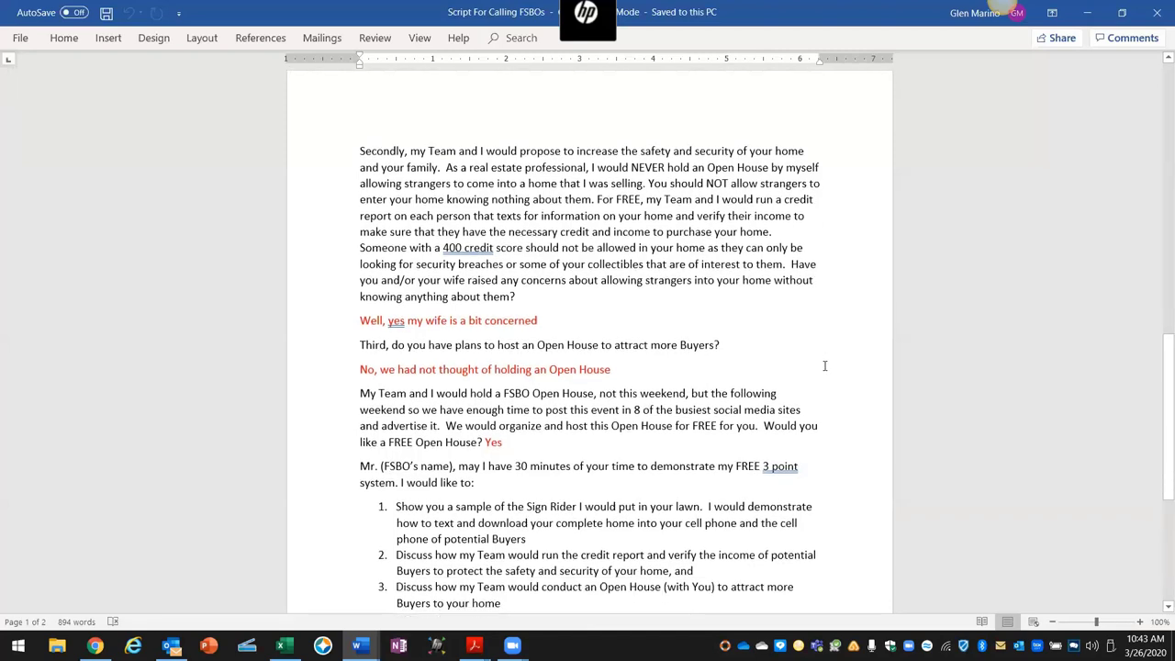
scroll(824, 367, "down", 1)
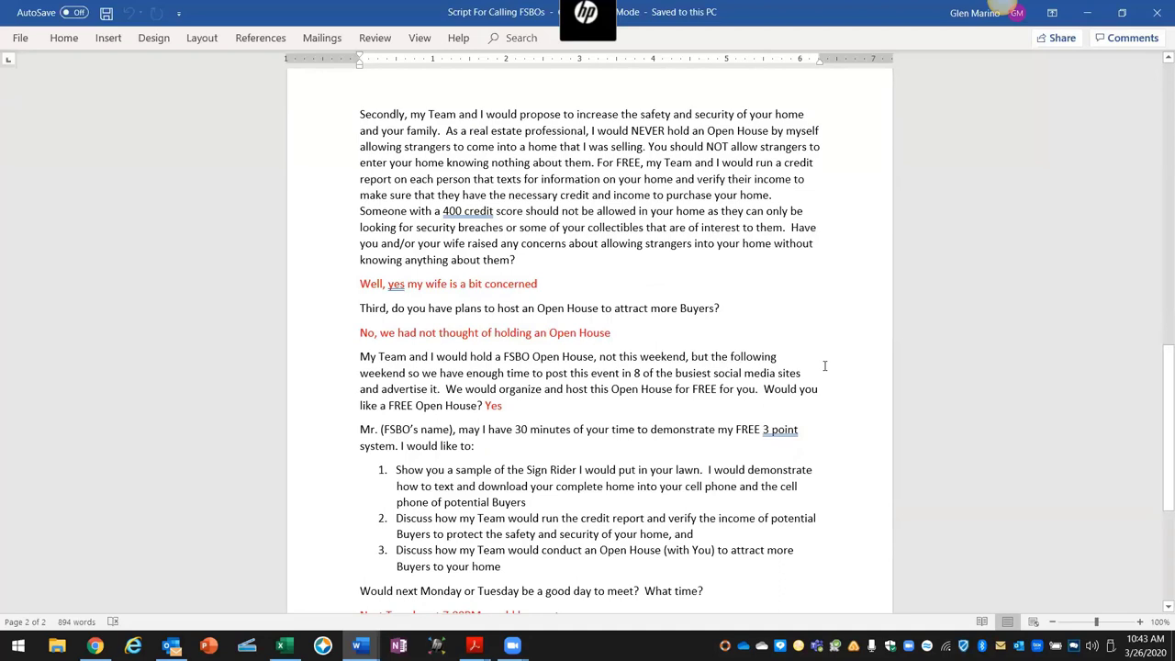
scroll(809, 343, "down", 2)
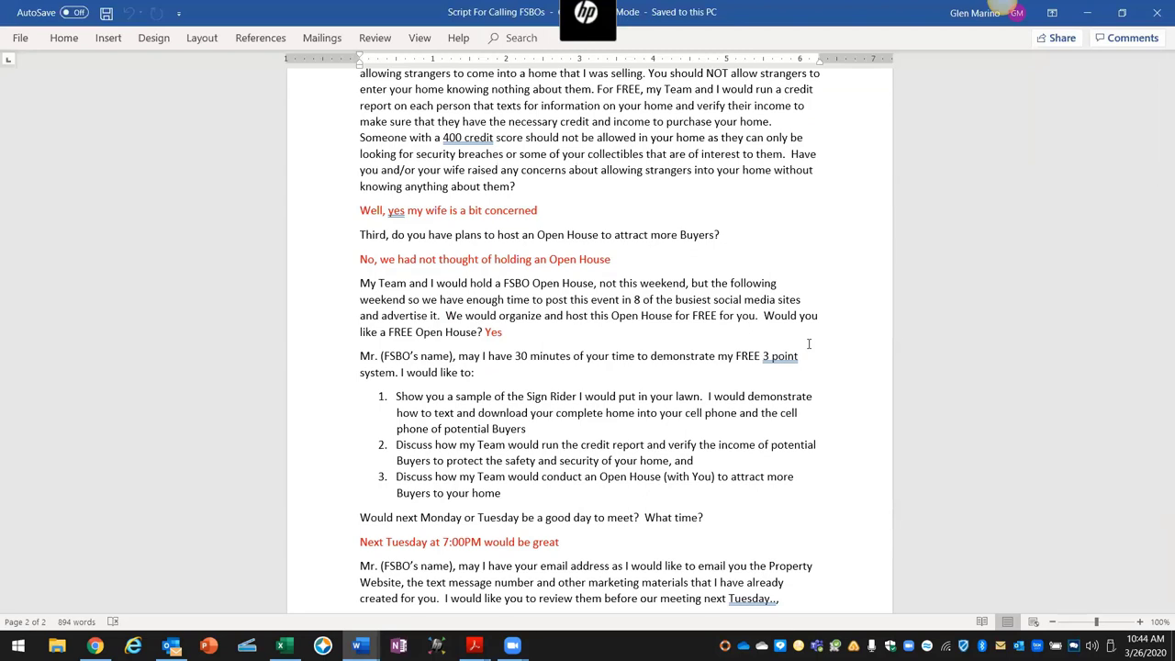
scroll(809, 343, "down", 1)
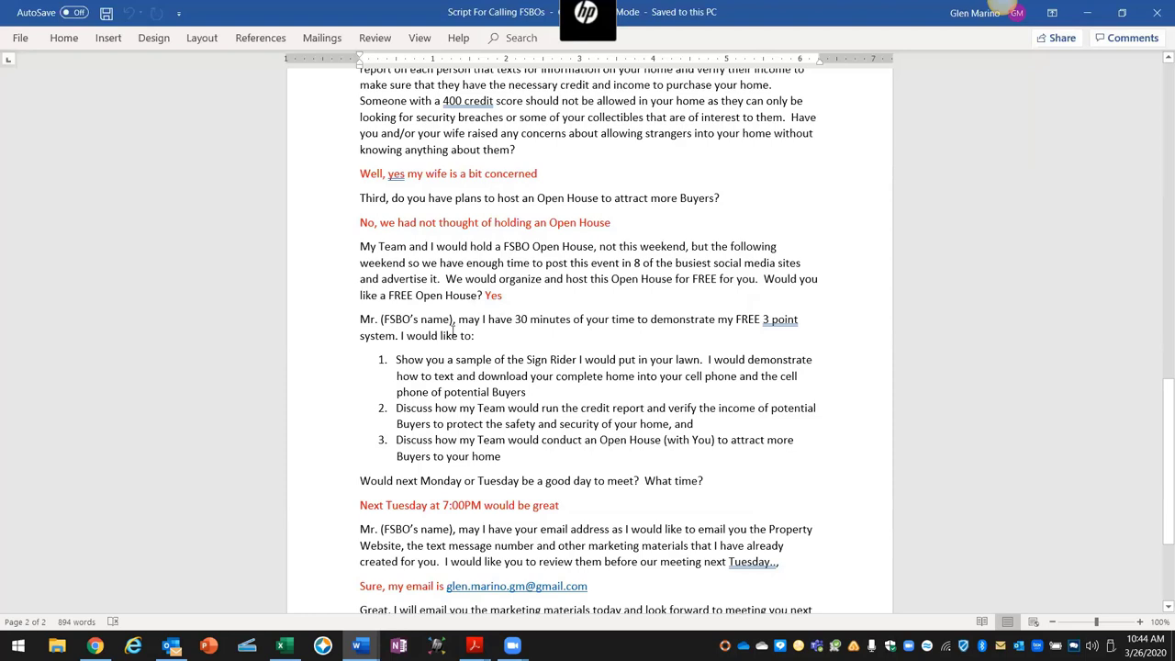
scroll(453, 330, "down", 1)
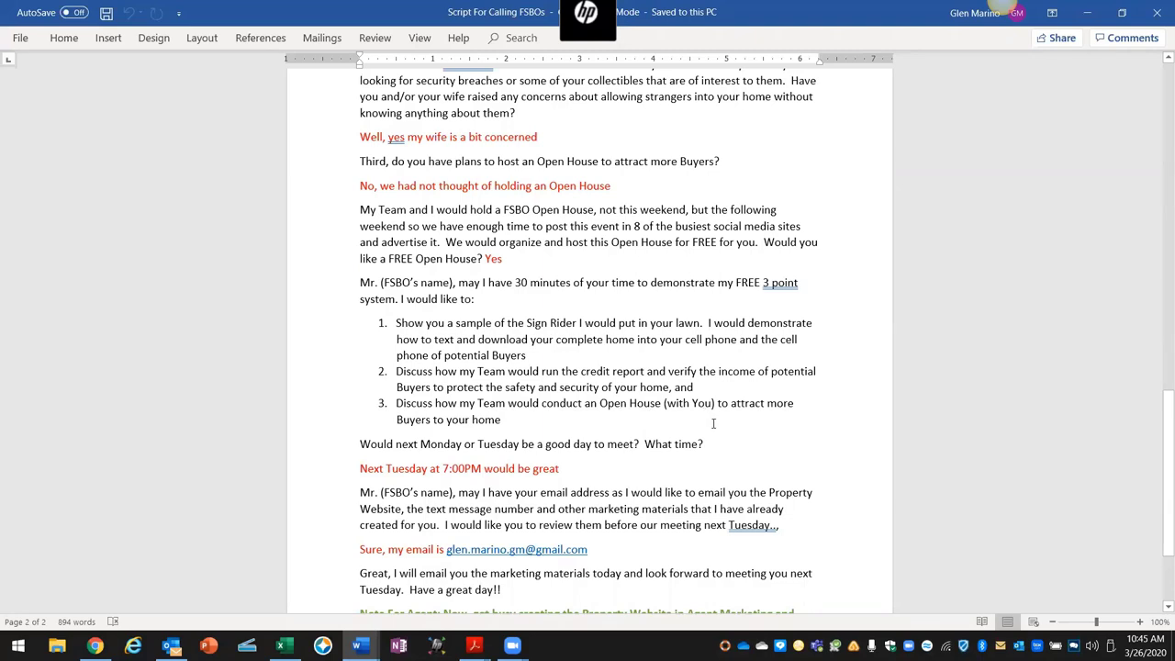
Step: Scroll to the script's end until the green Note For Agent paragraph is visible
scroll(713, 423, "down", 1)
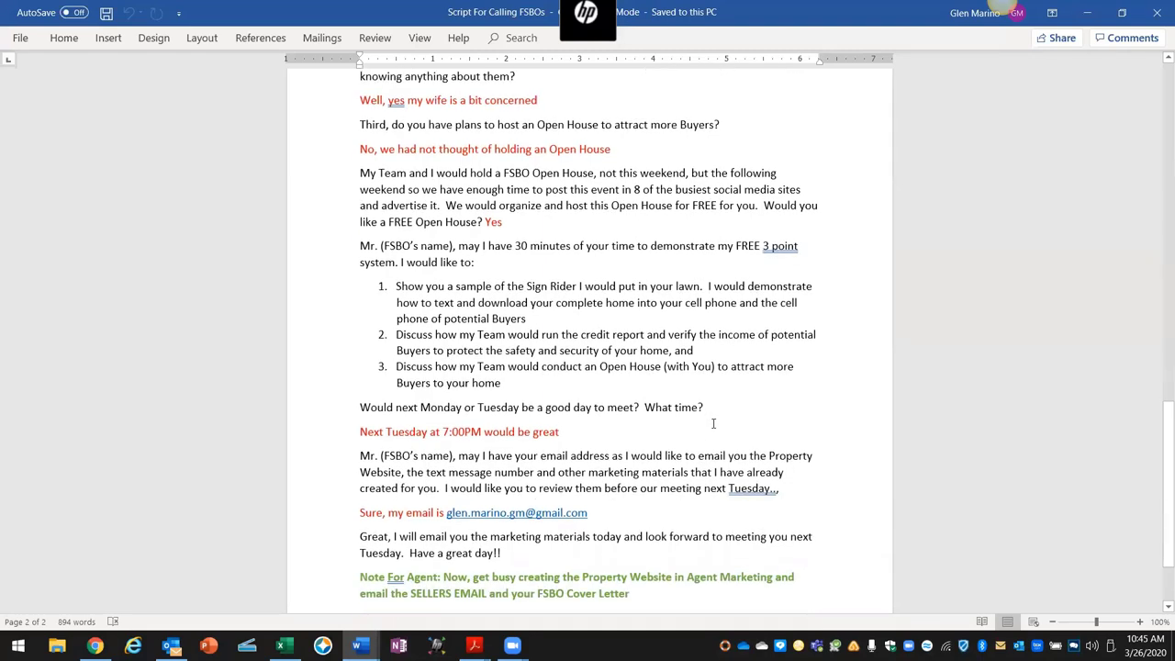
scroll(712, 423, "down", 1)
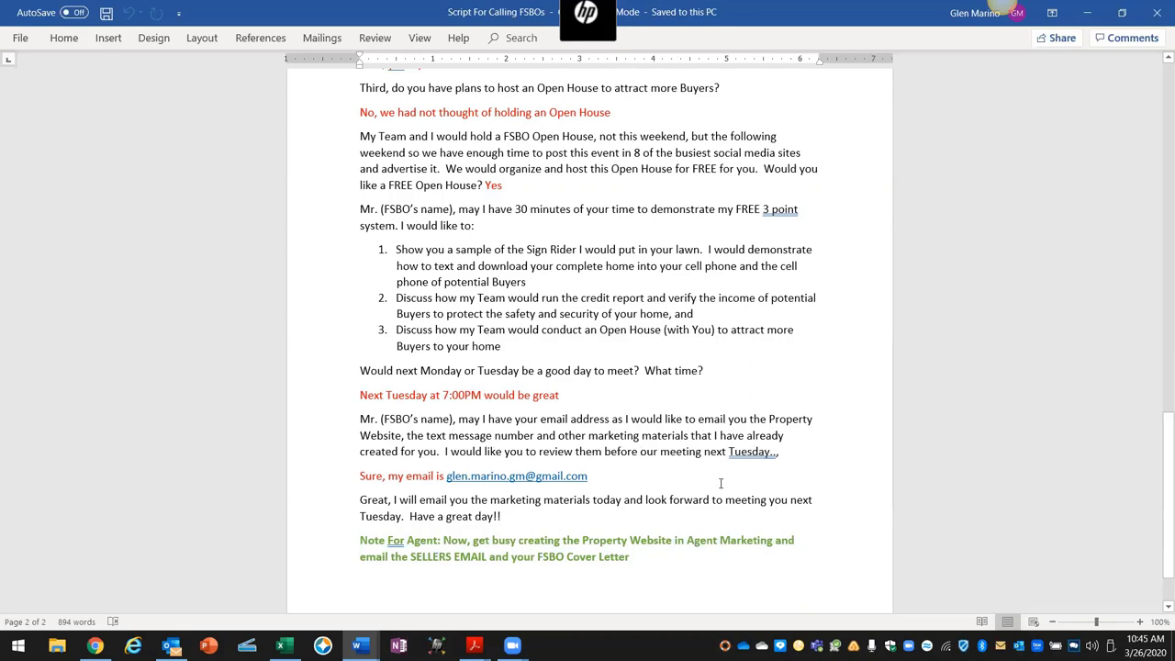
scroll(714, 484, "down", 1)
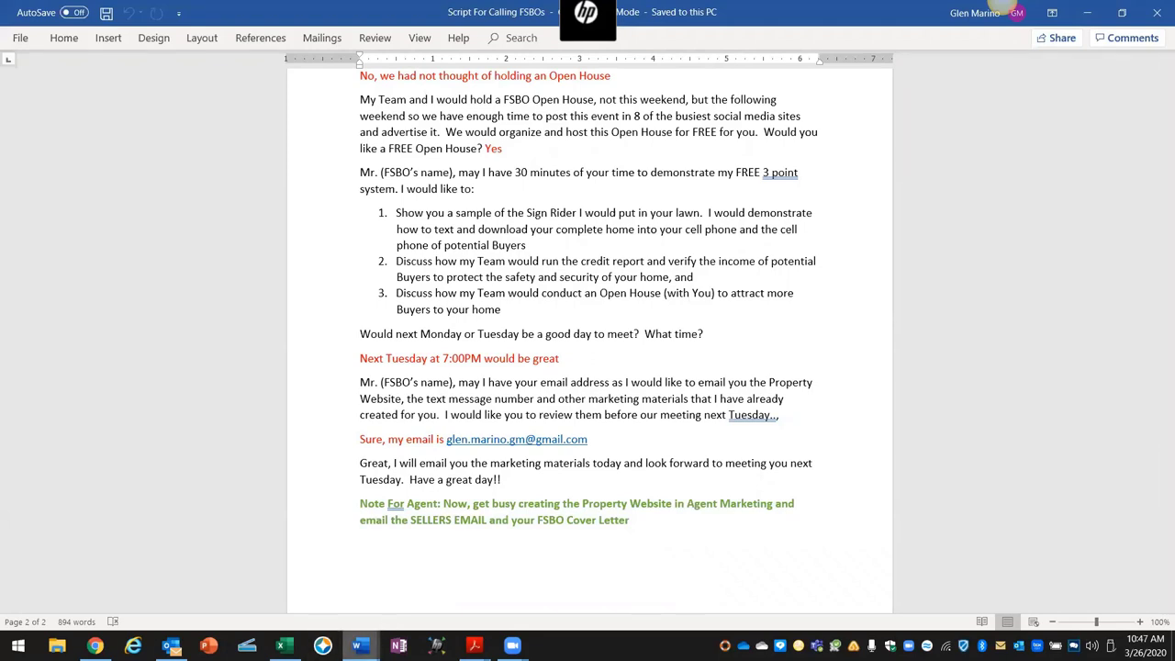
Step: Show thumbnails of all open Word documents from the taskbar Word icon
mouse_move(360, 645)
left_click(360, 645)
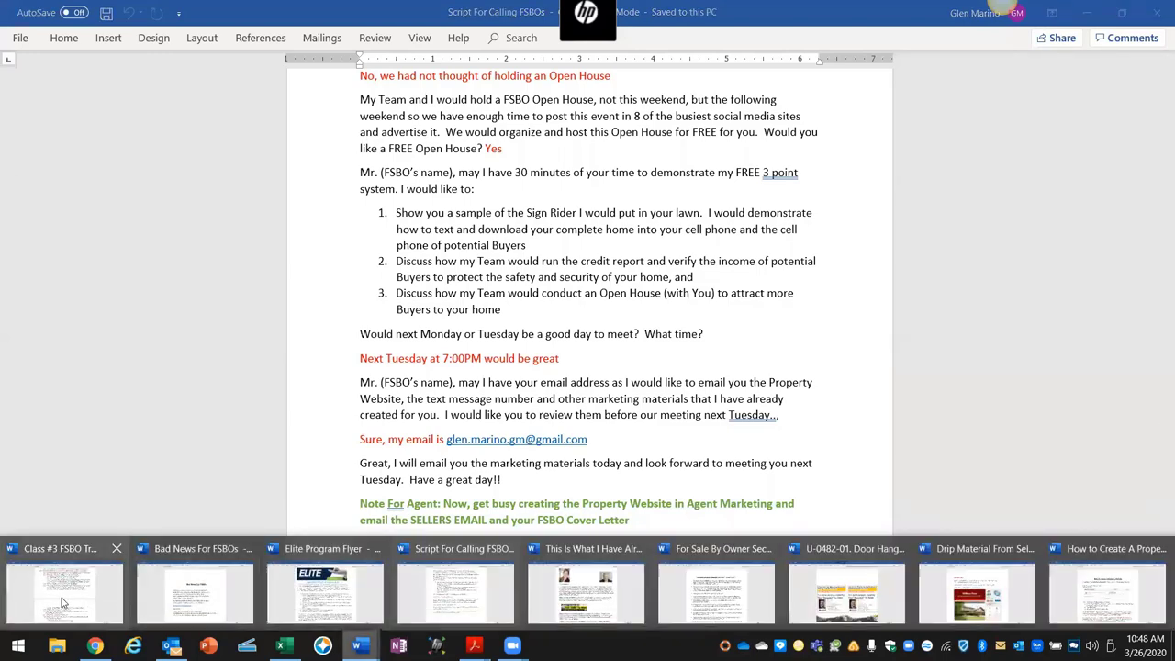
Step: Switch to the Class #3 FSBO Training outline and scroll down to items 11.8–11.11
left_click(62, 597)
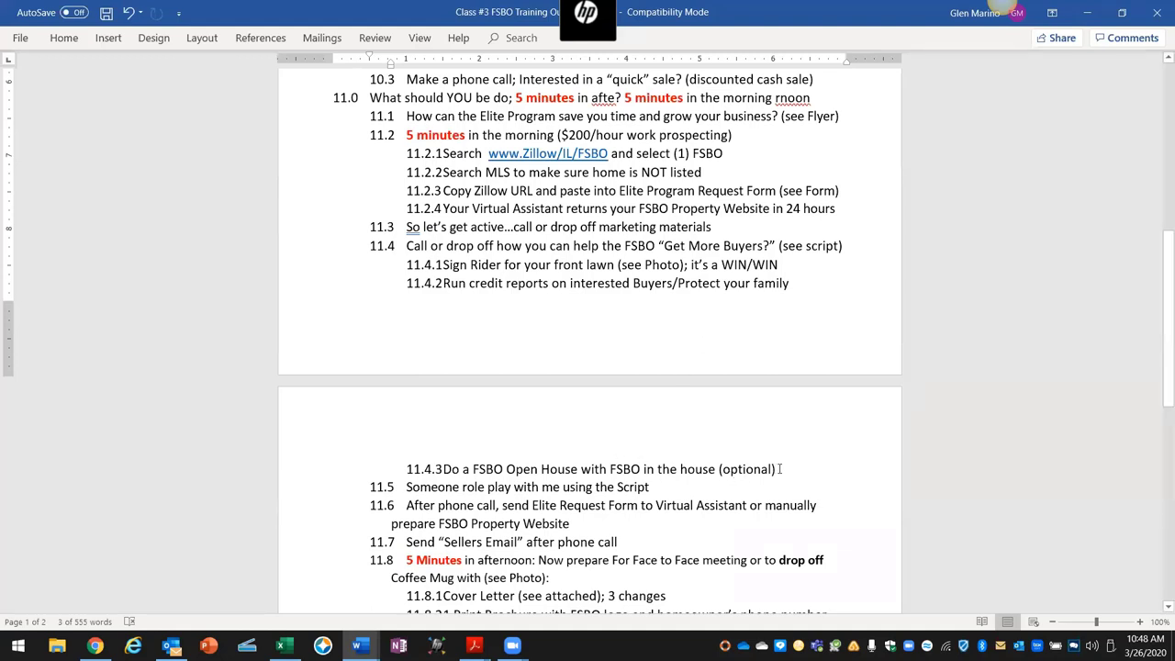
left_click_drag(777, 469, 442, 466)
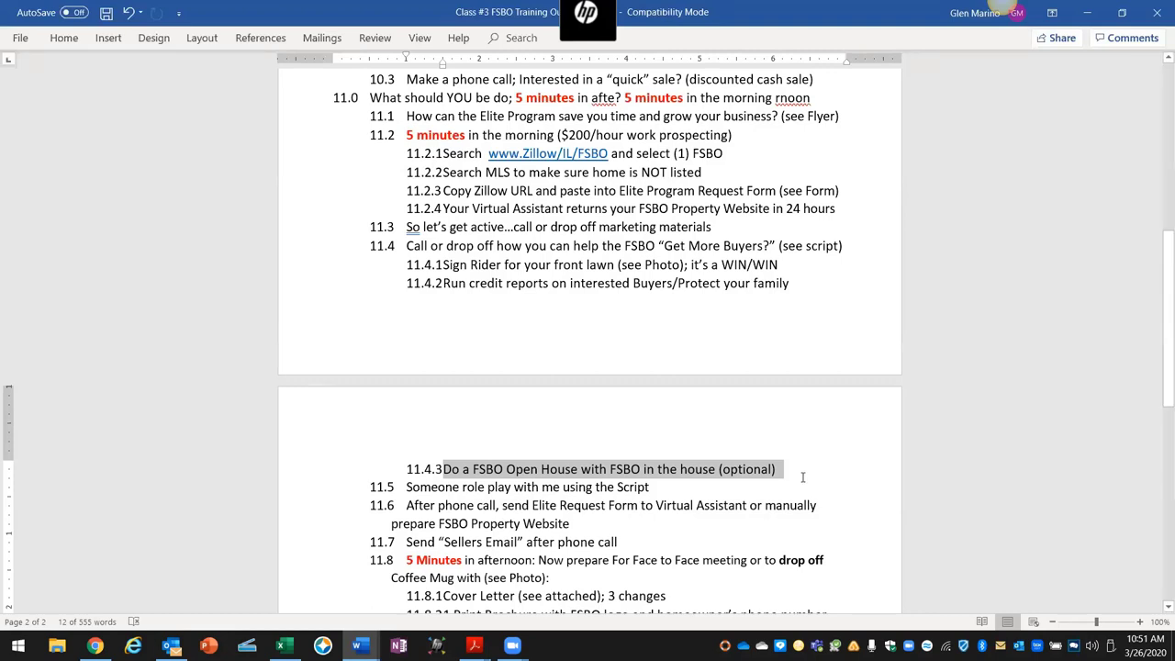
scroll(799, 481, "down", 3)
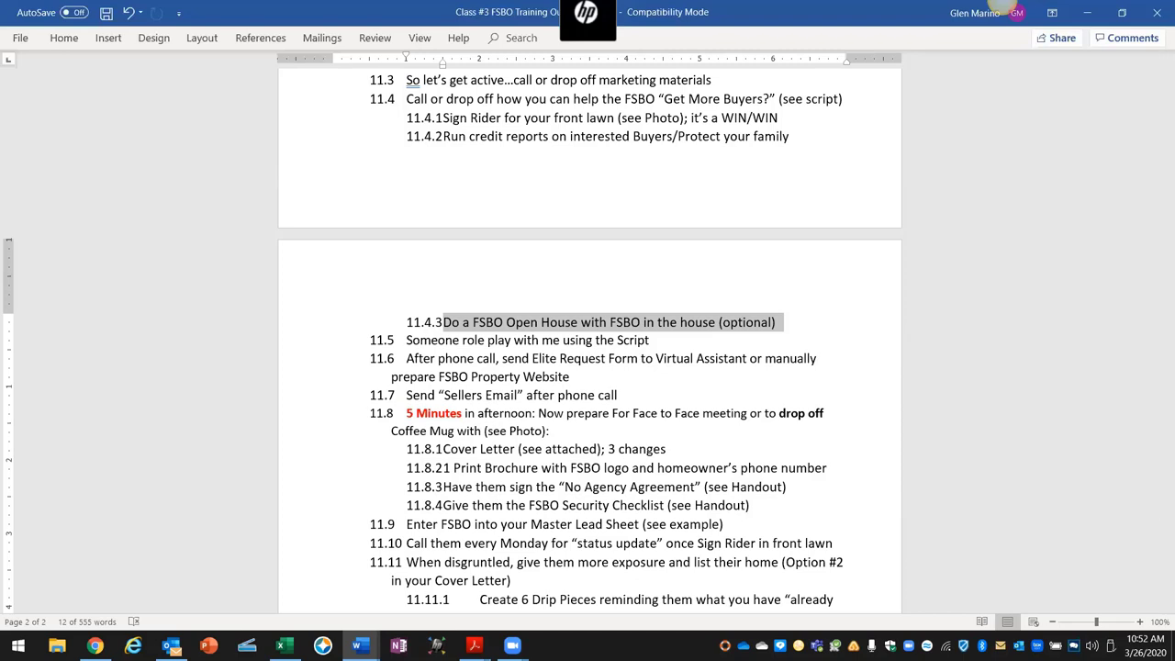
mouse_move(360, 645)
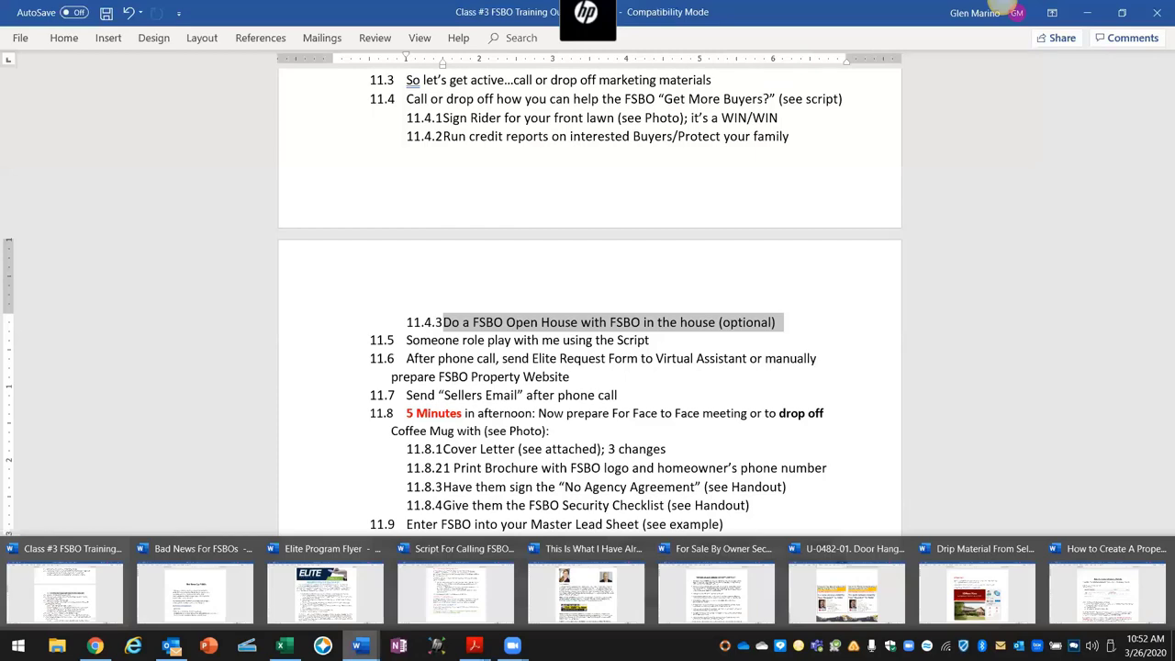
Step: Open the 'How To Create A Property Website' guide, then return to the Zillow listing in Chrome
left_click(1101, 606)
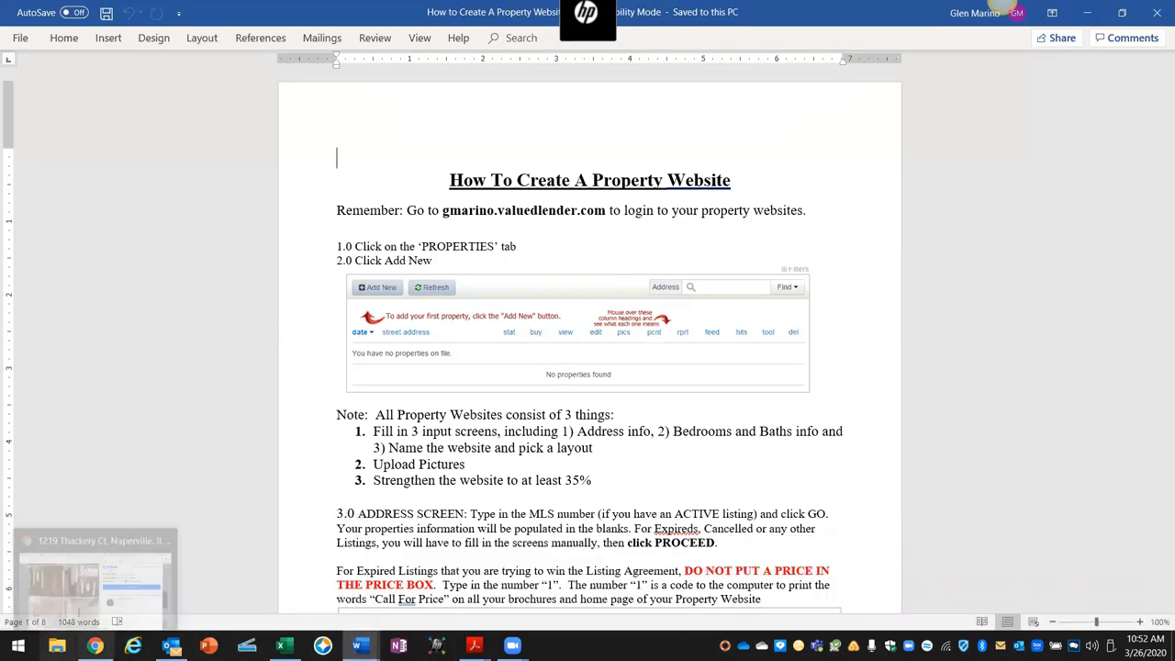
left_click(95, 645)
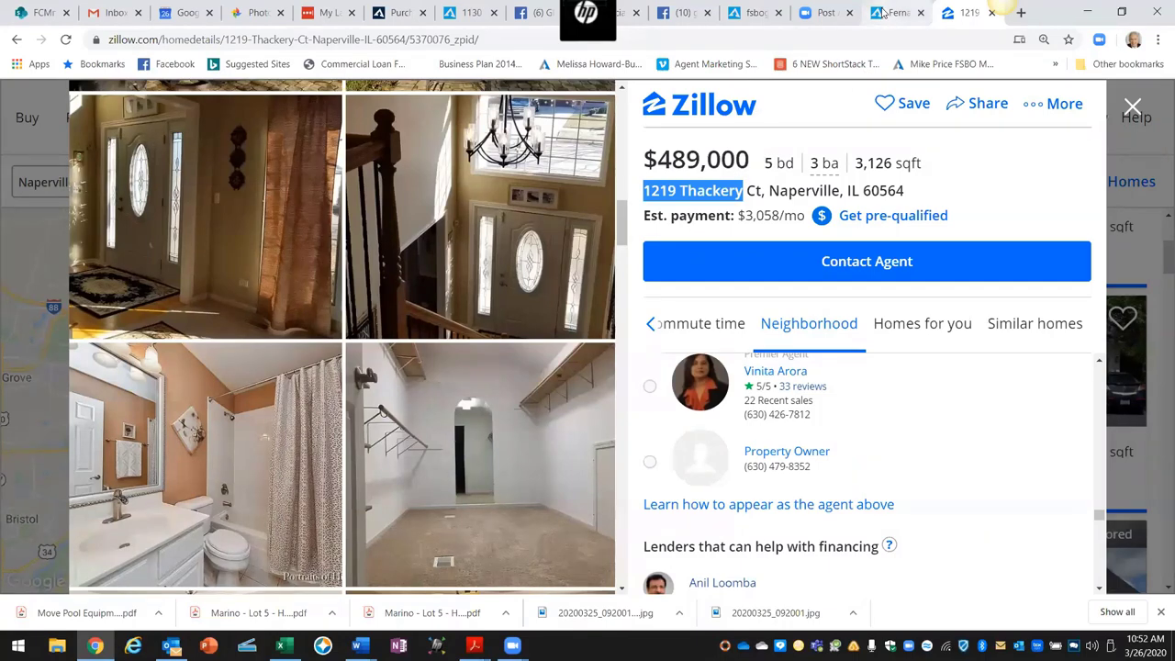
Step: Check the FSBO marketing and HomeSmart tabs, close the unavailable property website tab, open a new tab
left_click(812, 18)
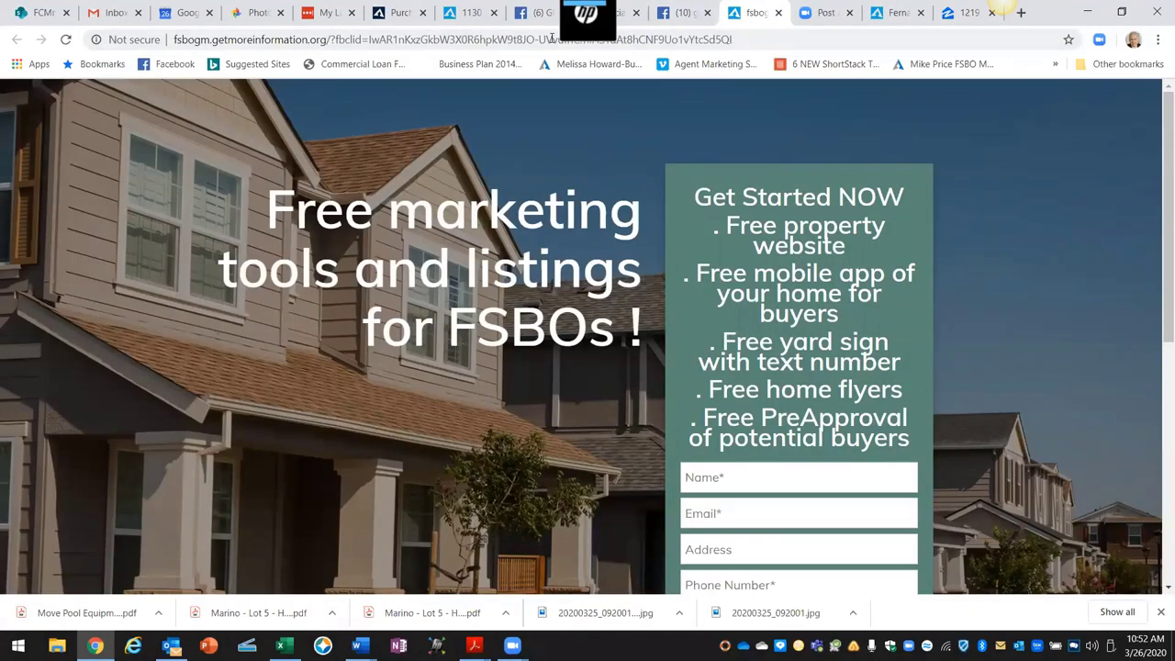
left_click(456, 15)
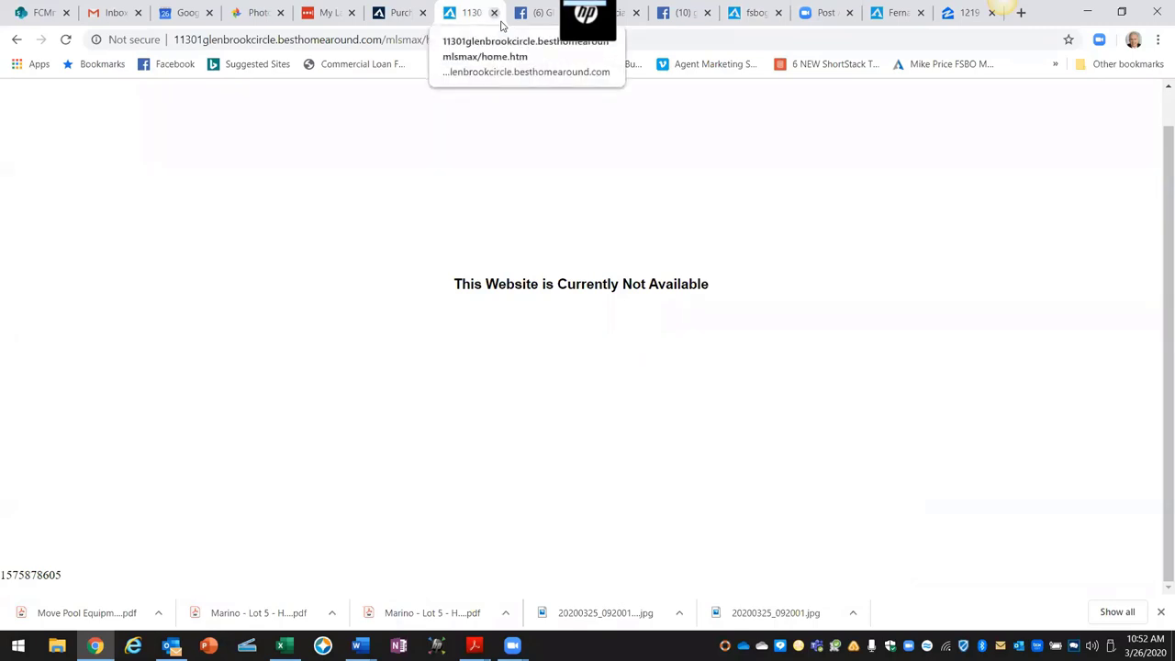
left_click(494, 13)
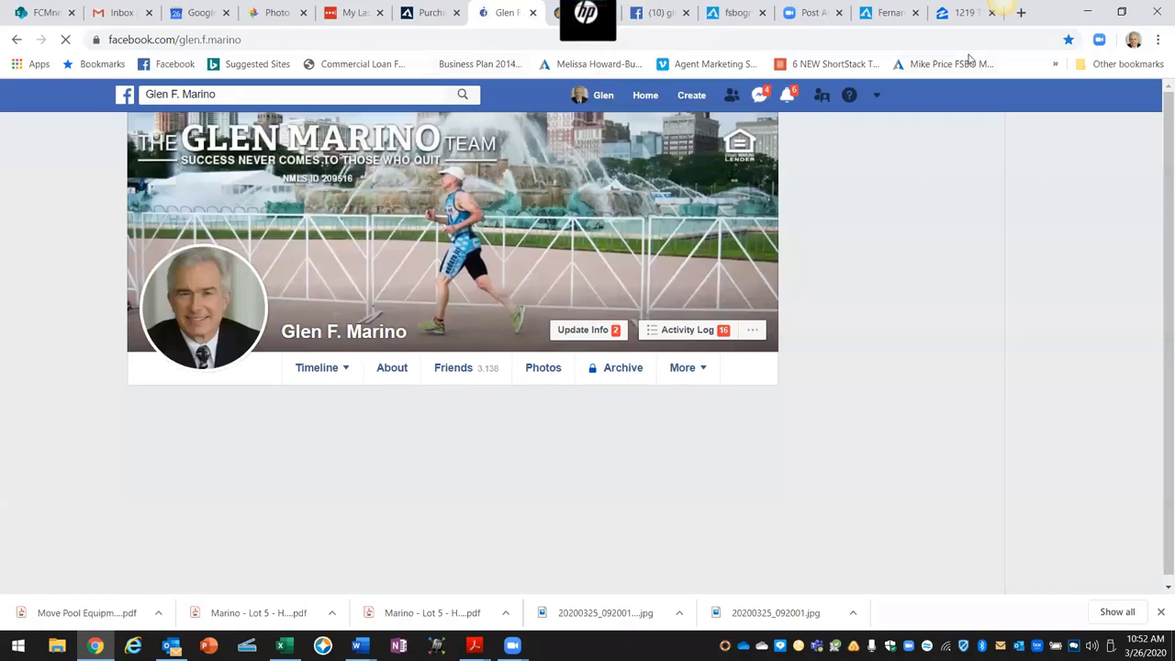
left_click(741, 22)
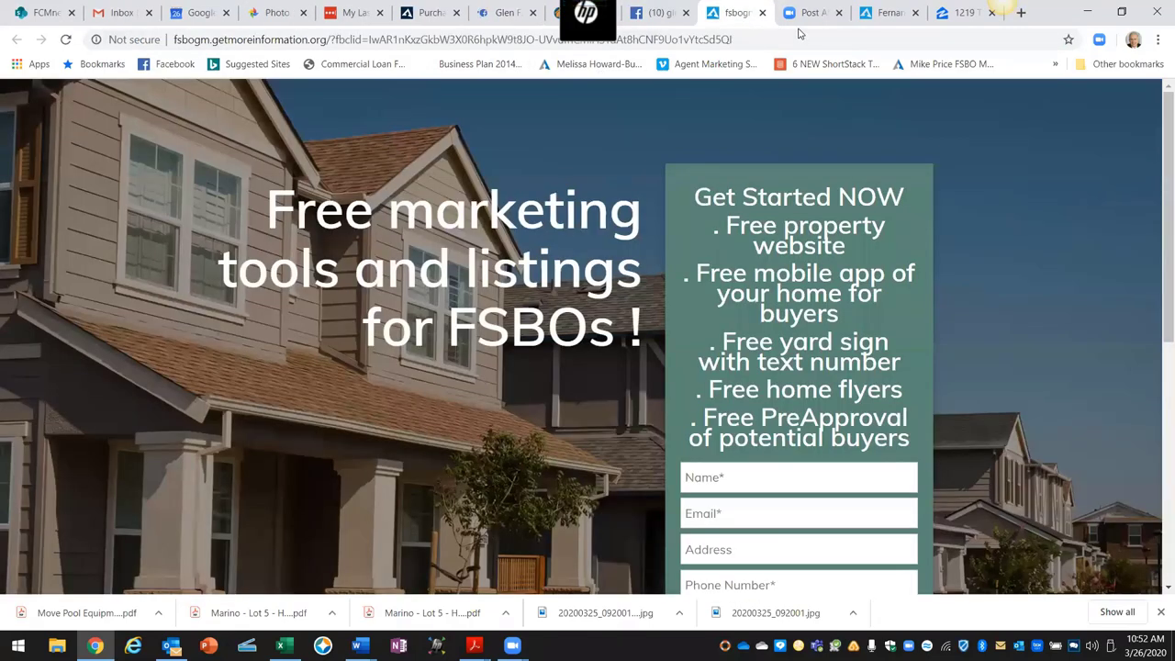
left_click(876, 18)
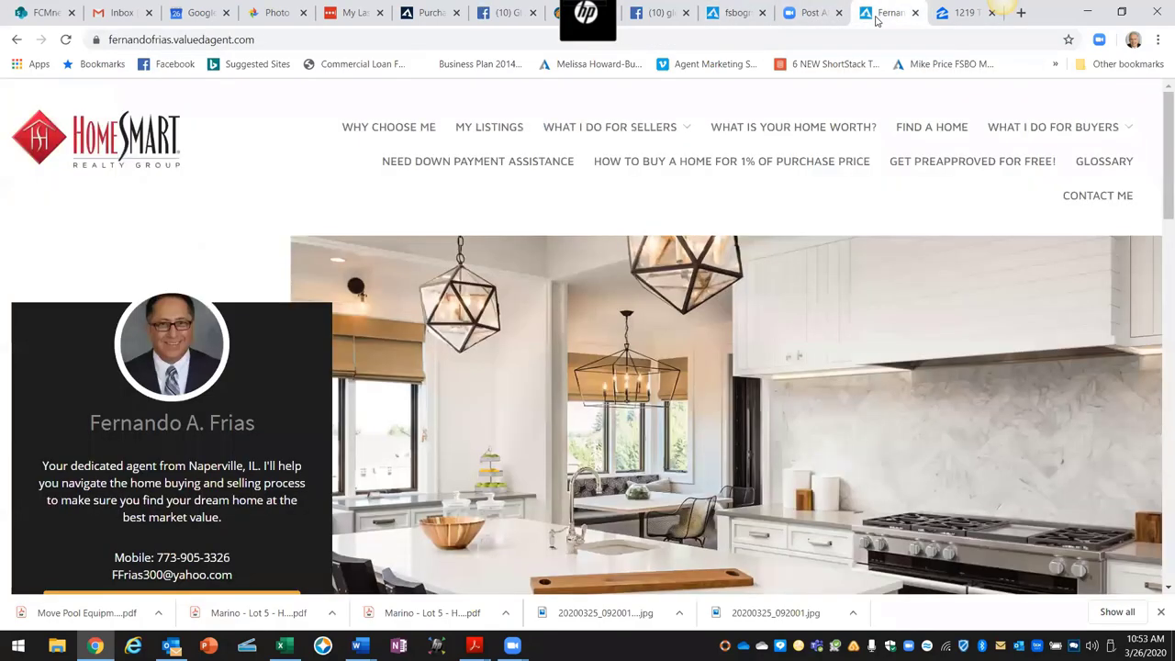
left_click(1021, 12)
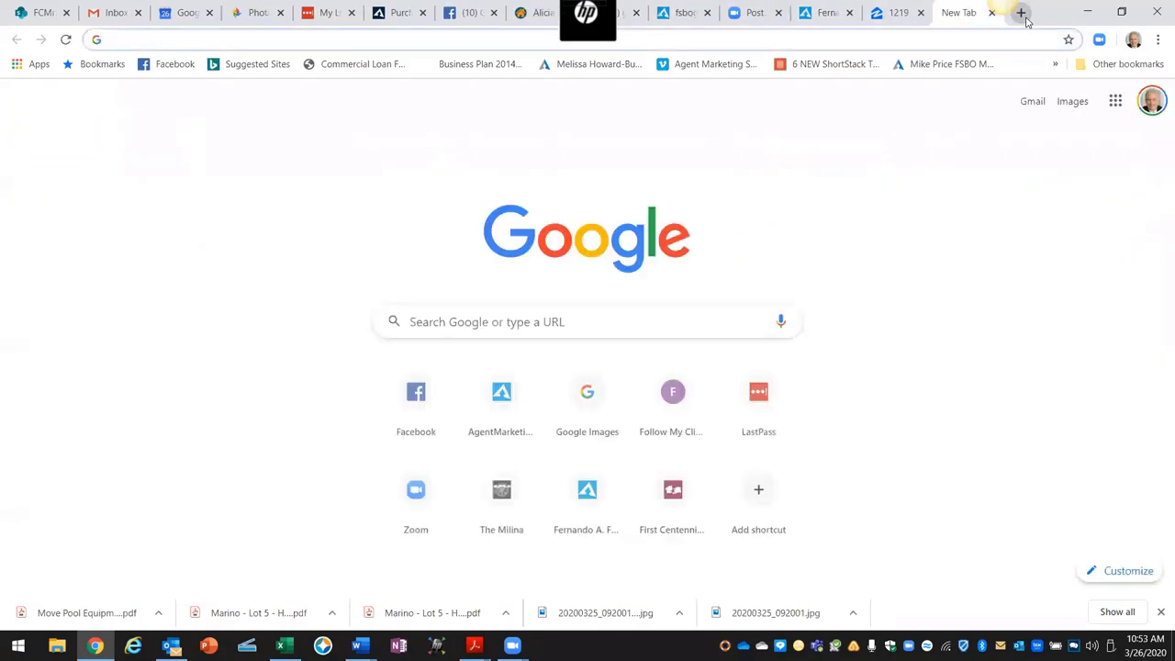
Step: Go to agentmarketing.com and open its sign-in page
type("agen")
key("Return")
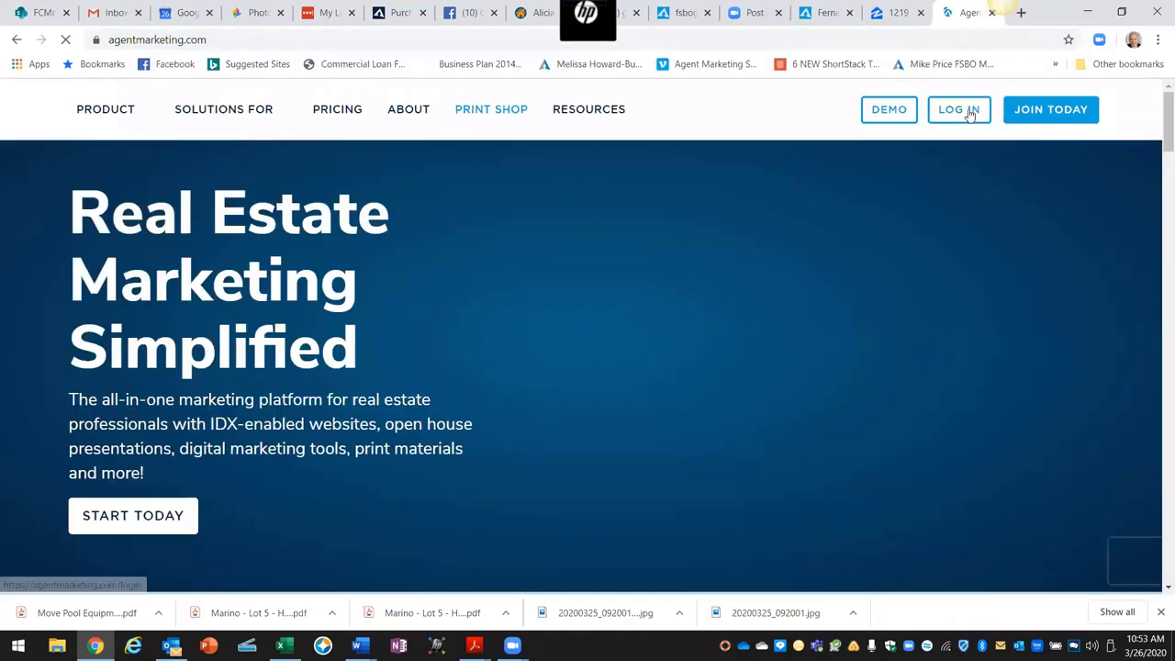
left_click(967, 111)
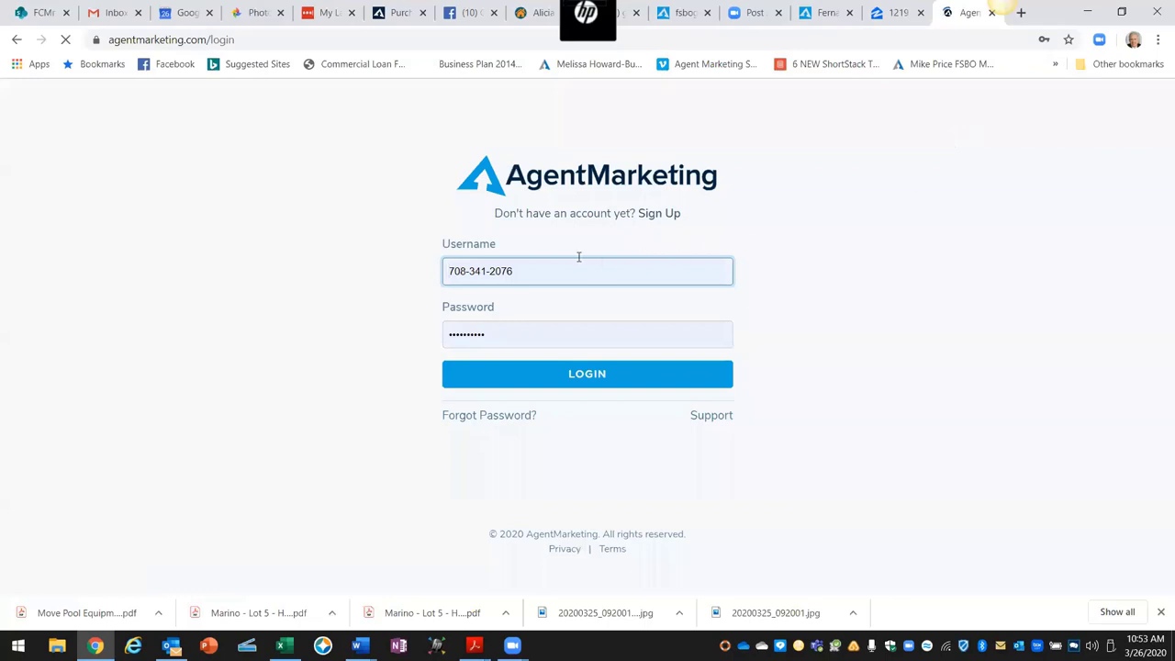
Step: Sign in with the team account's username and password
left_click_drag(538, 275, 425, 270)
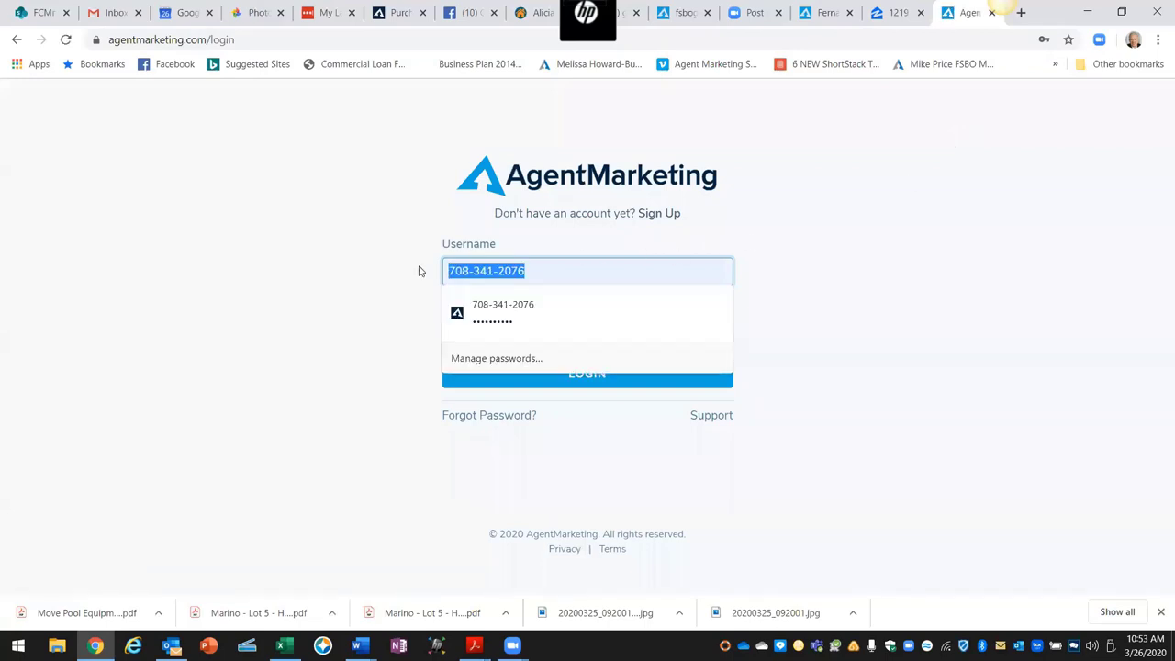
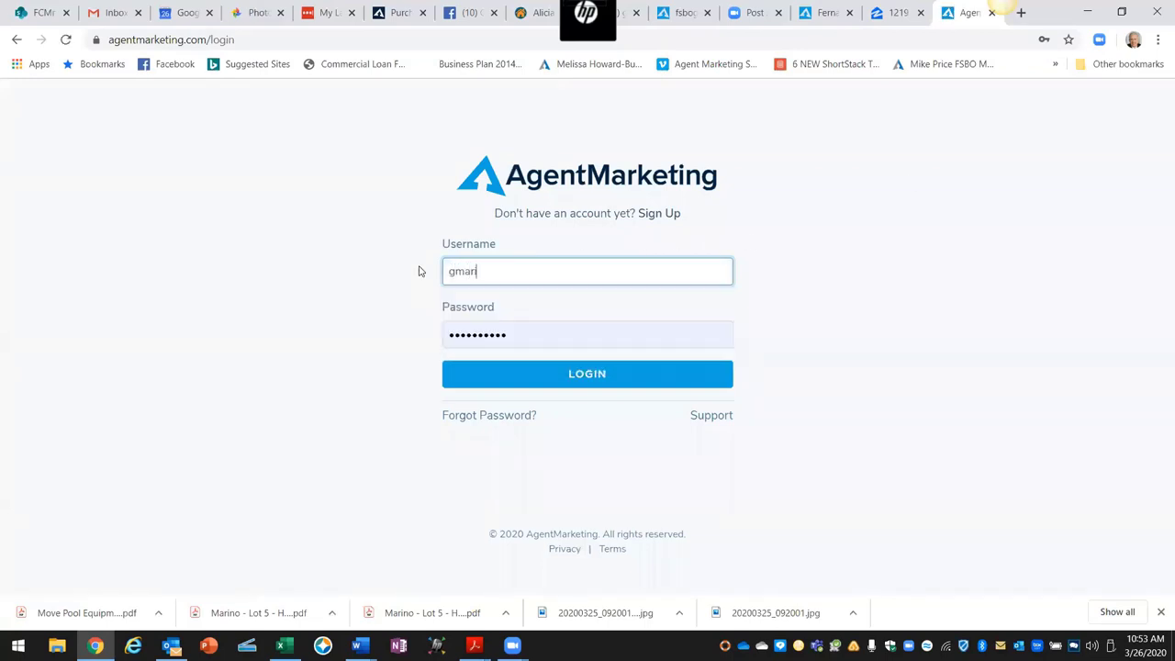
left_click_drag(519, 334, 438, 336)
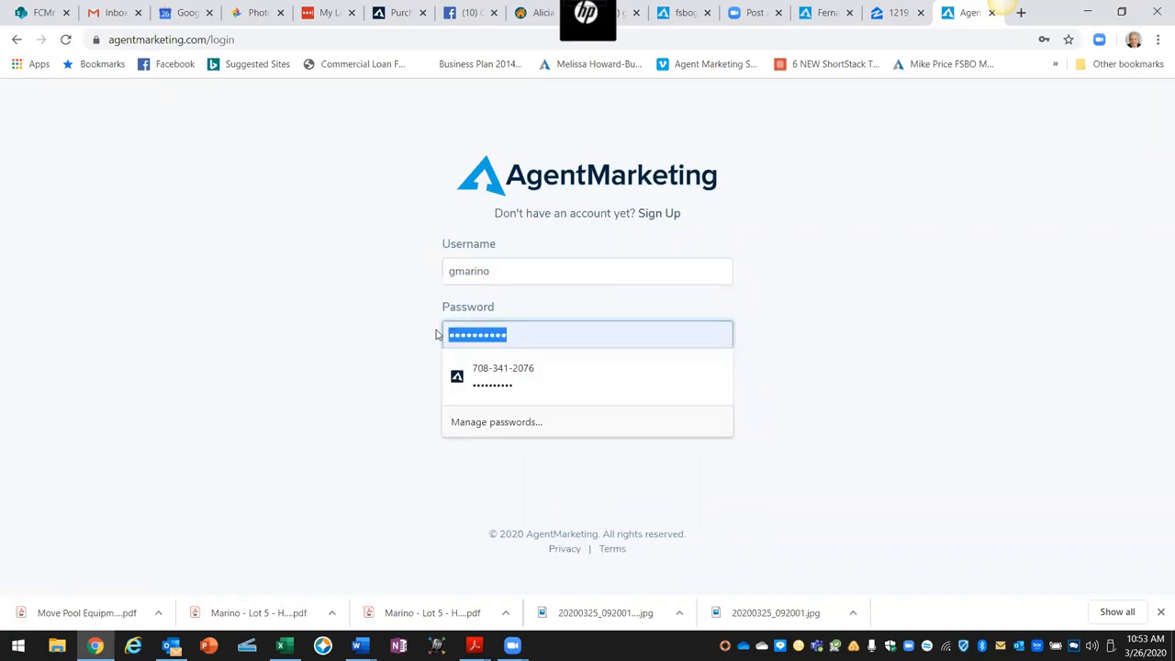
type("••••")
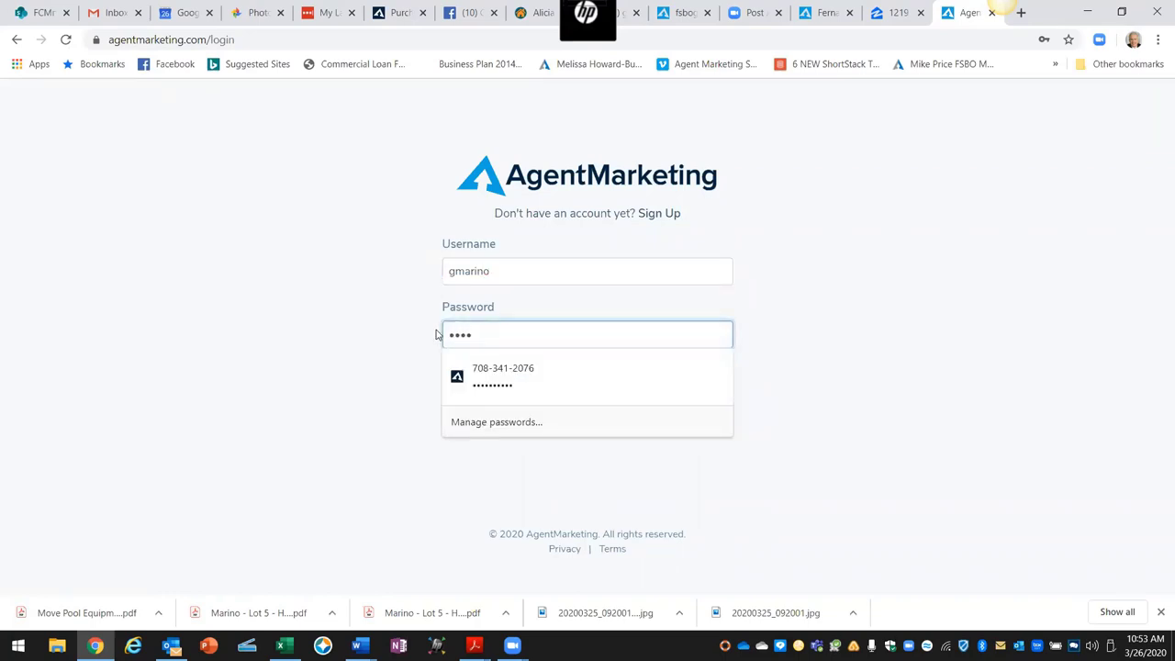
type("••••")
key("Return")
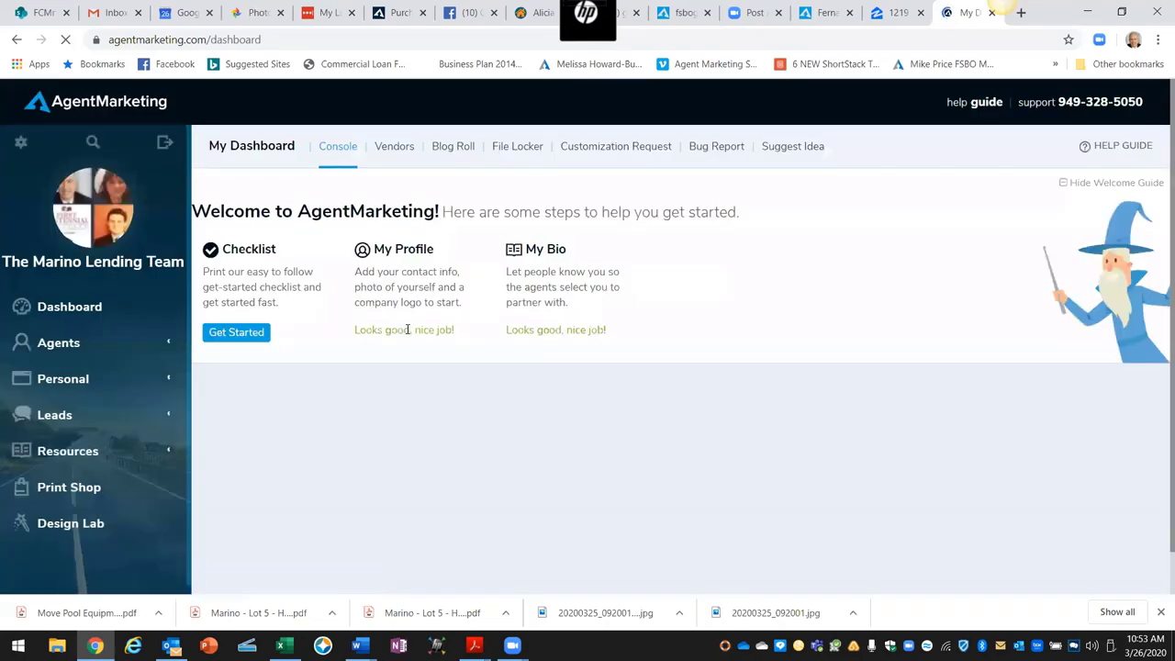
Step: Log in as a team agent from Agents > Agents, then open that agent's Property > Properties list
left_click(57, 342)
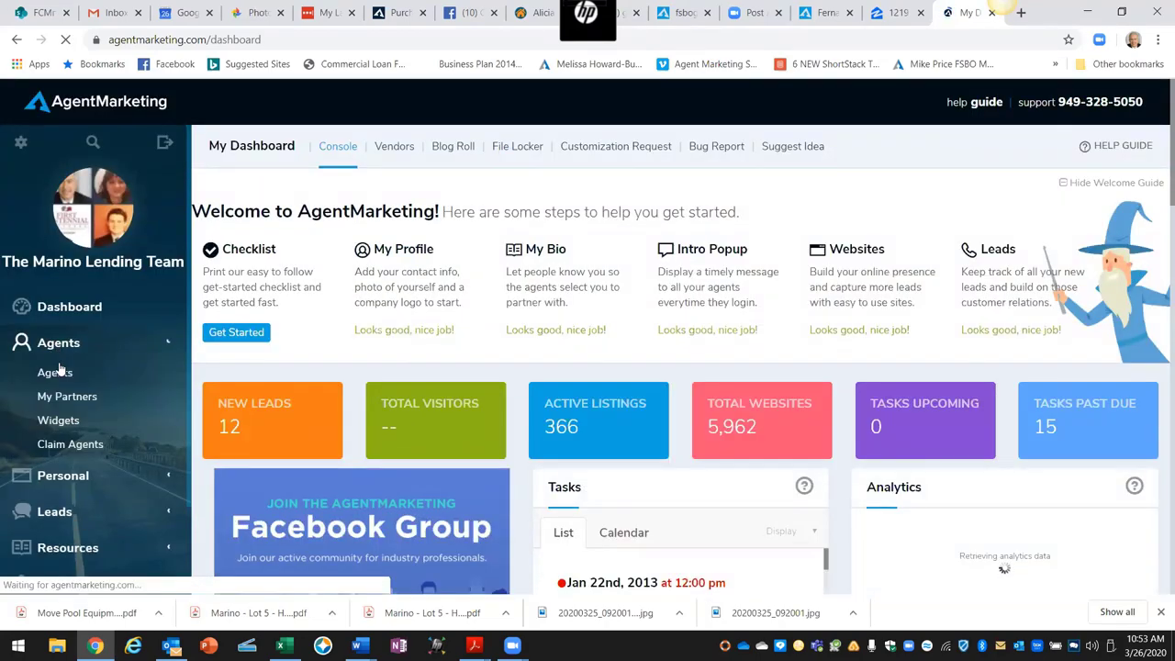
left_click(57, 373)
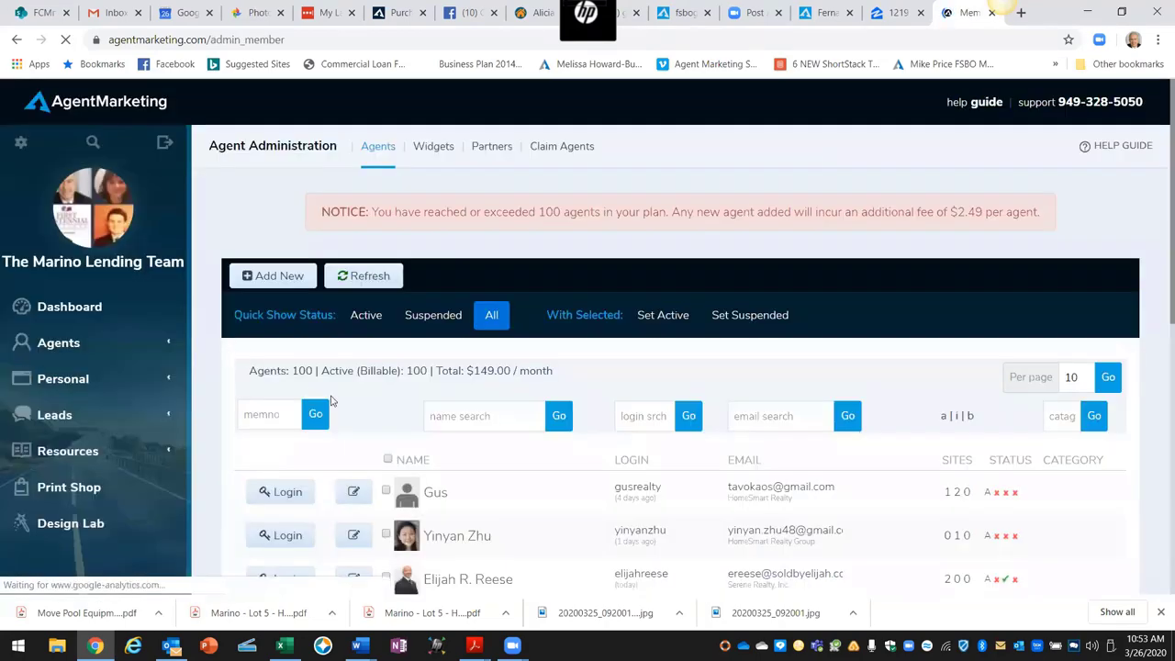
scroll(450, 457, "down", 1)
scroll(452, 459, "down", 1)
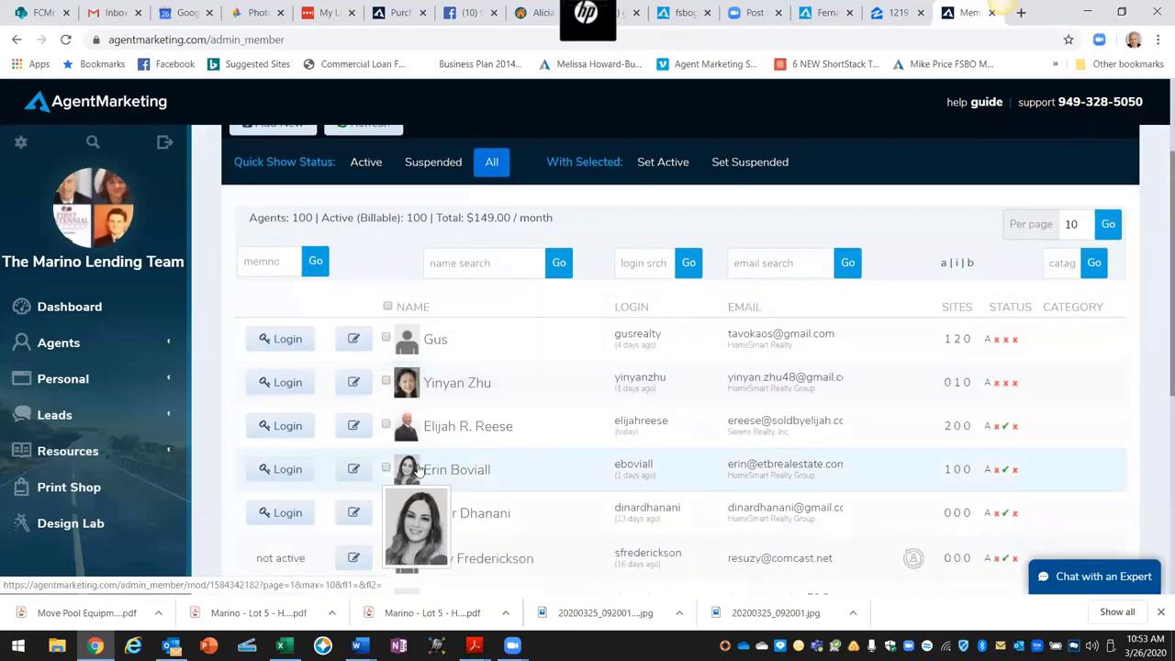
left_click(272, 469)
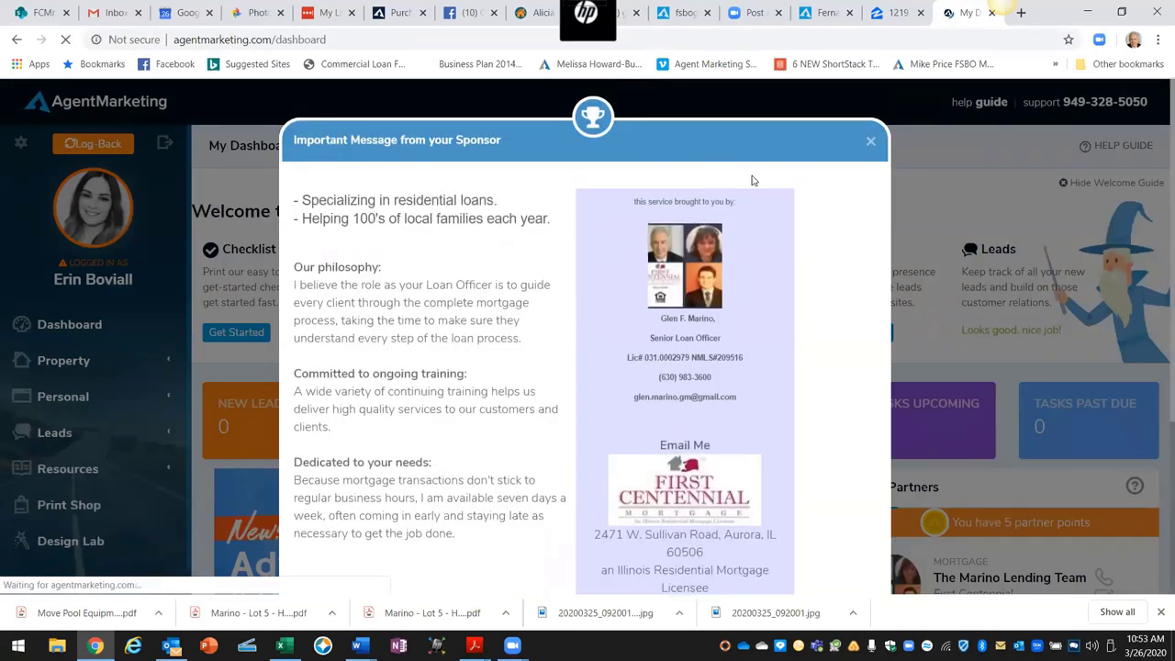
left_click(870, 140)
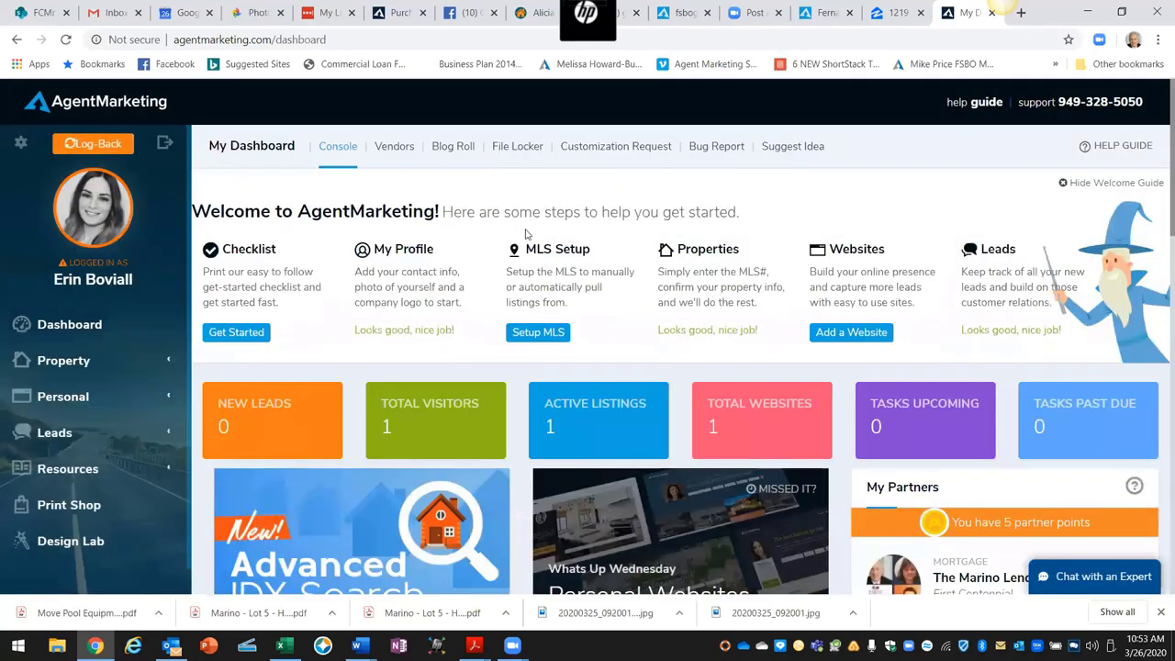
left_click(64, 362)
left_click(63, 389)
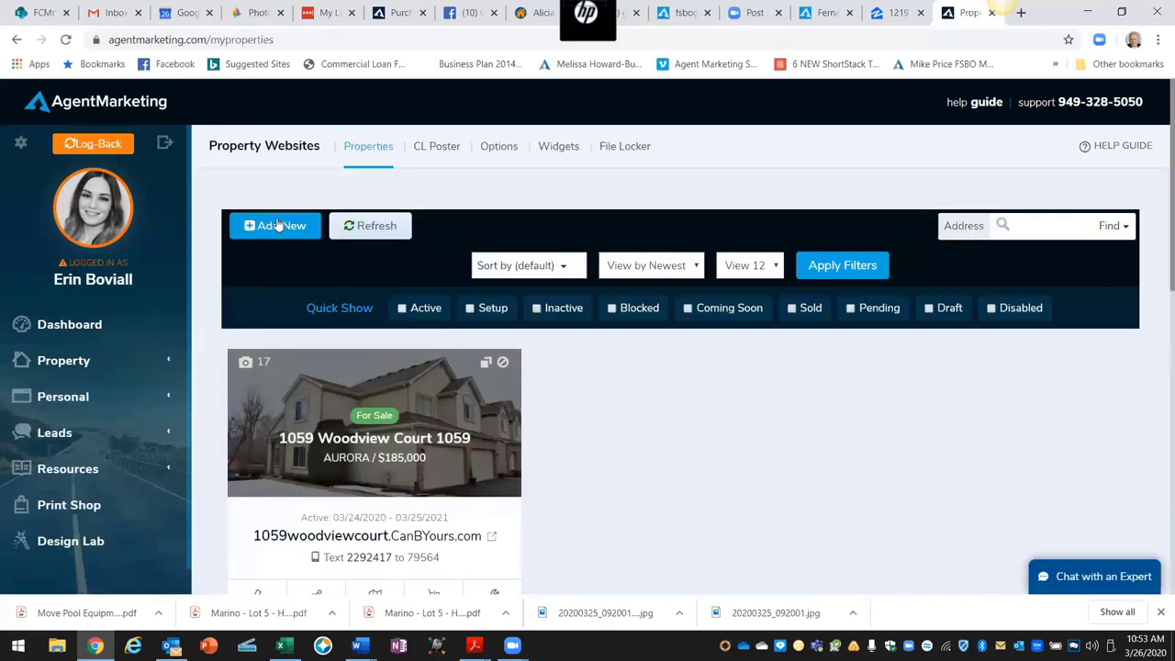
Step: Start a new property via Add New and 'Add my own listing', blocking the location request
left_click(278, 225)
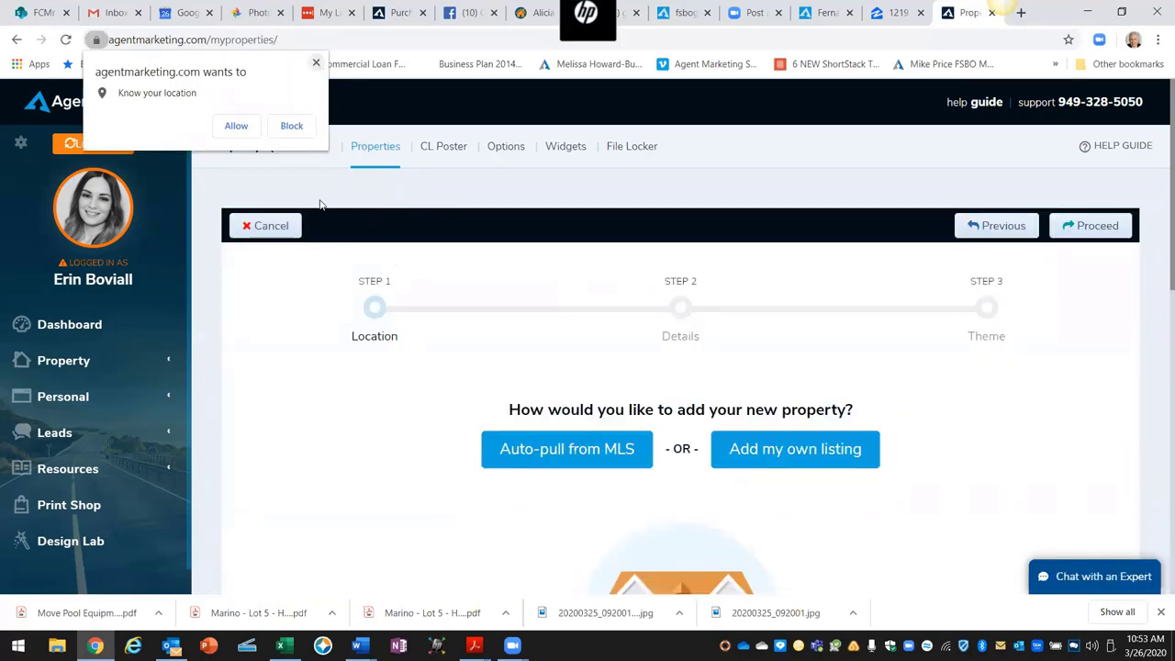
left_click(316, 62)
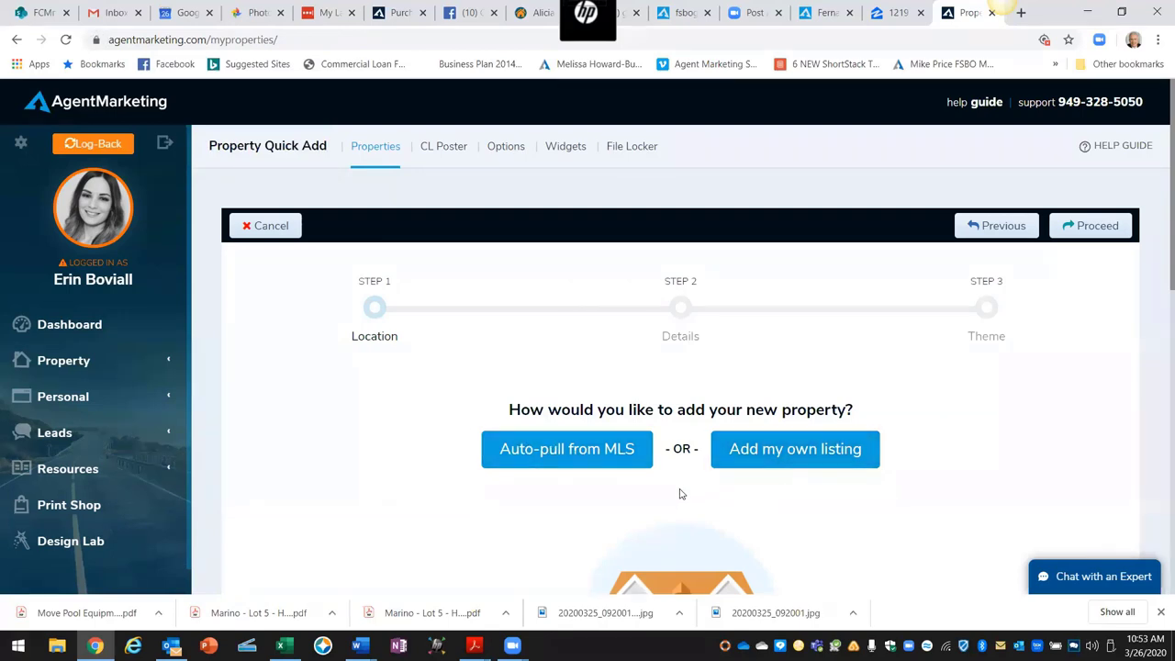
scroll(674, 491, "down", 1)
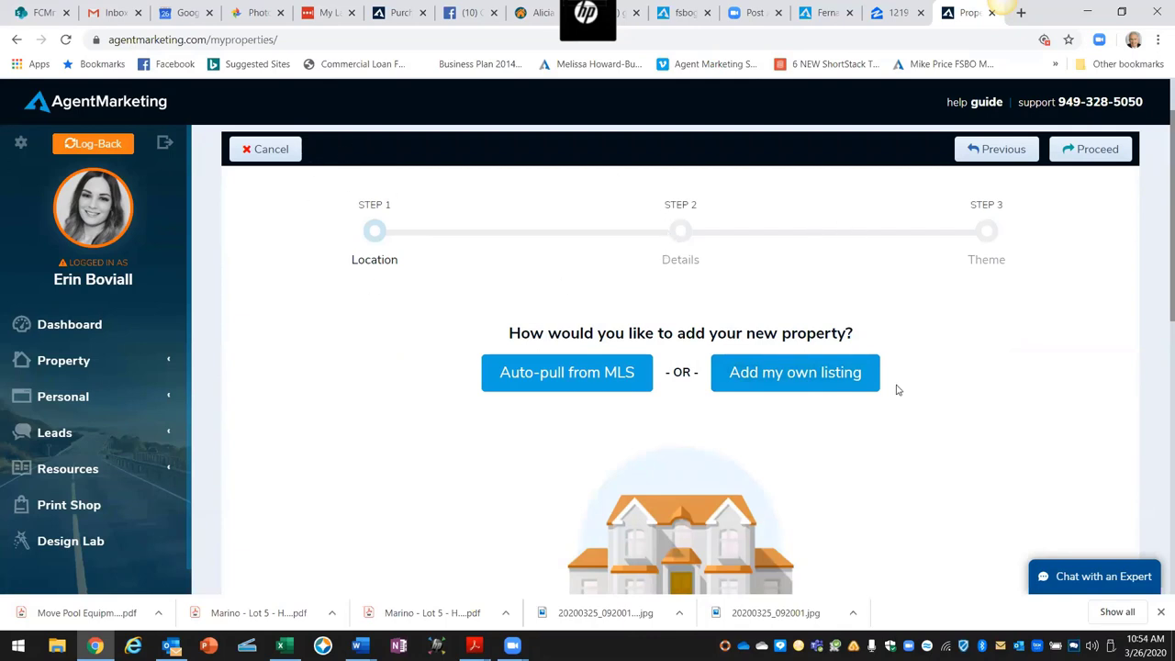
left_click(797, 382)
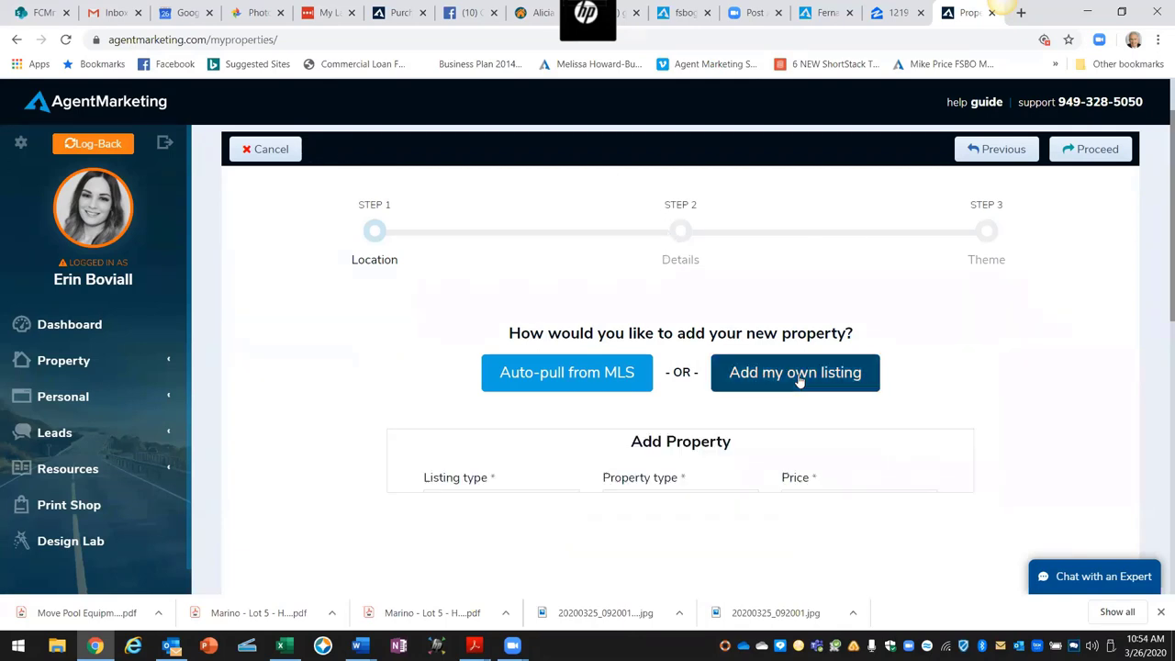
scroll(807, 419, "down", 1)
scroll(808, 417, "down", 2)
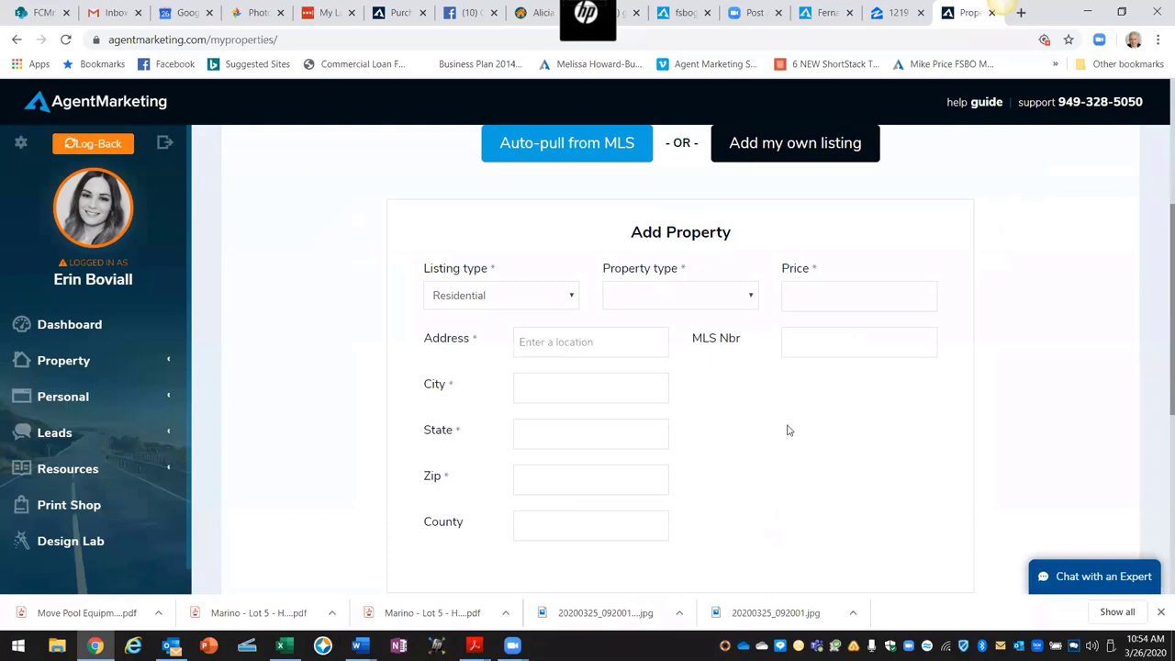
left_click(901, 14)
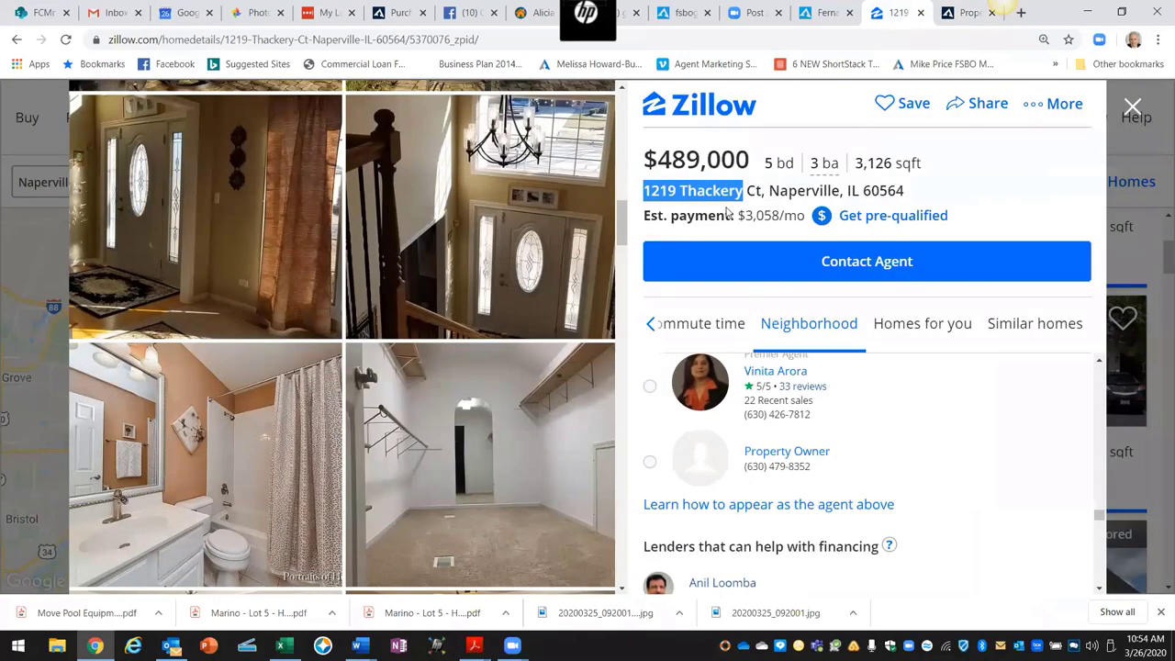
Step: Copy the house's full street address from the Zillow listing and return to the Add Property form
left_click(995, 204)
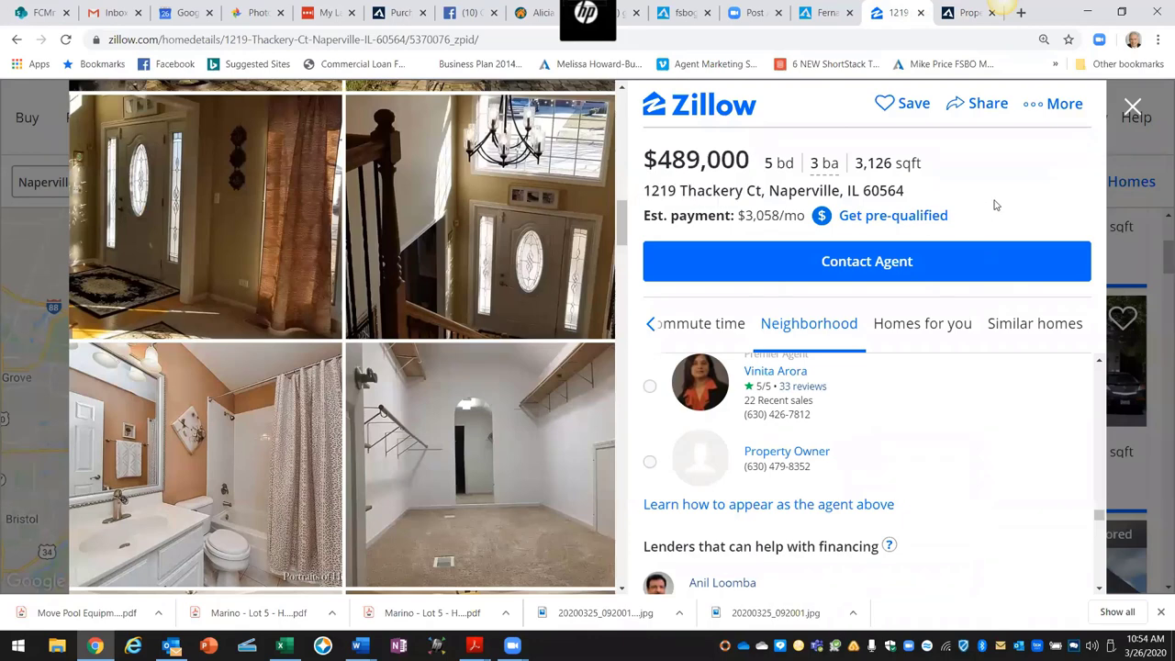
left_click_drag(643, 189, 910, 194)
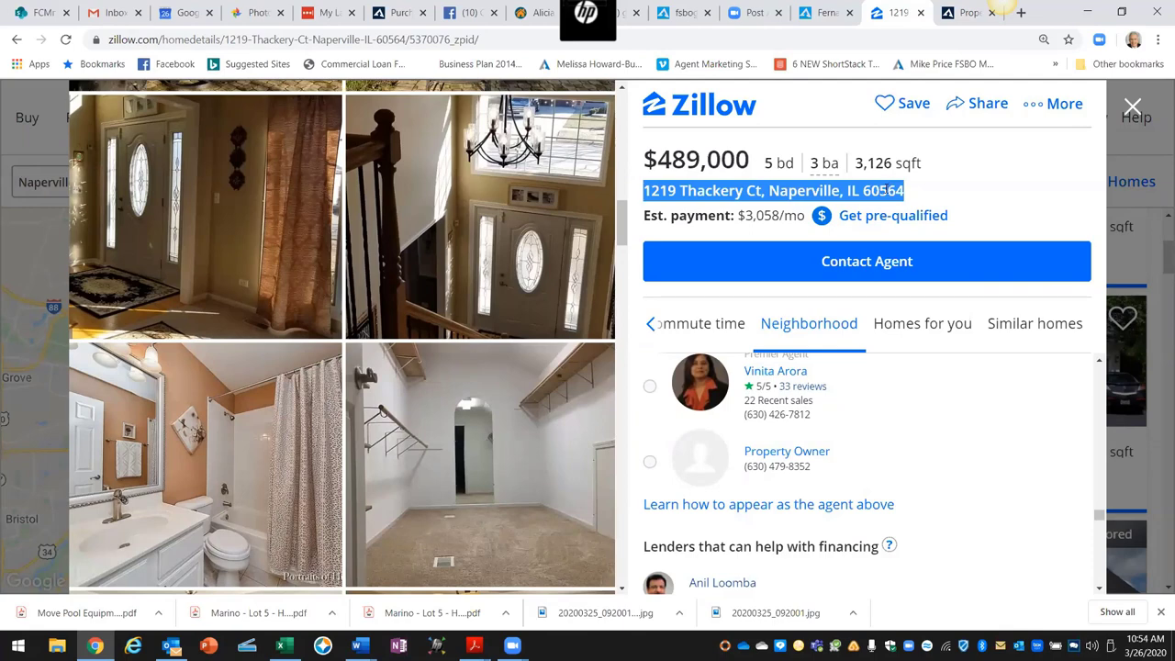
right_click(883, 190)
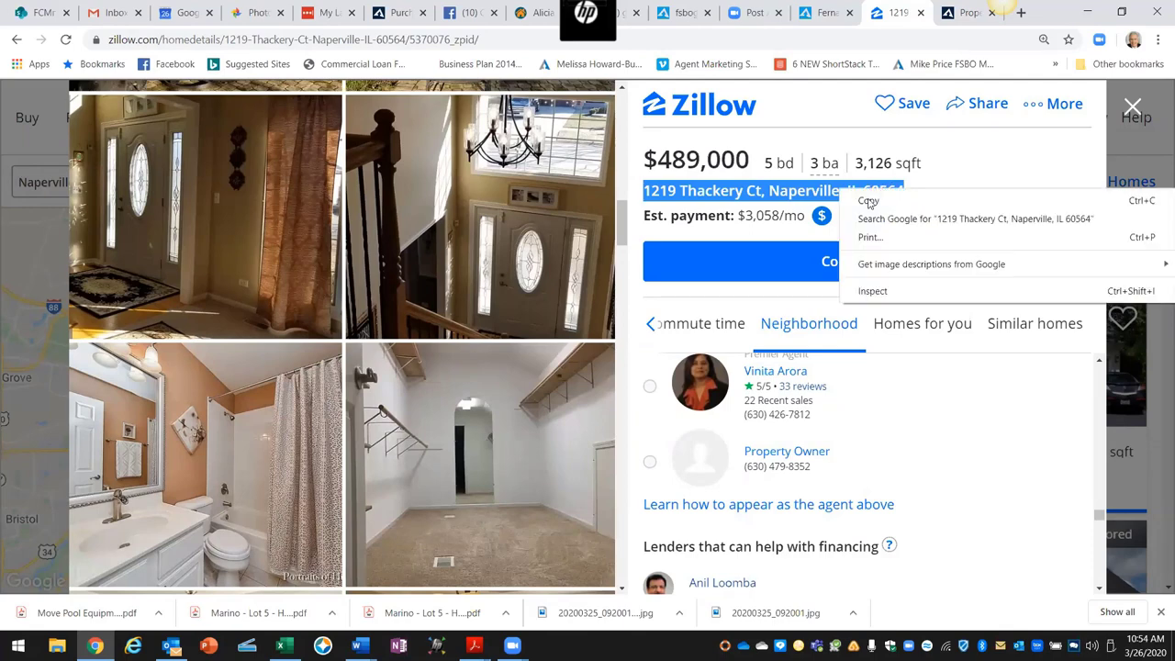
left_click(867, 201)
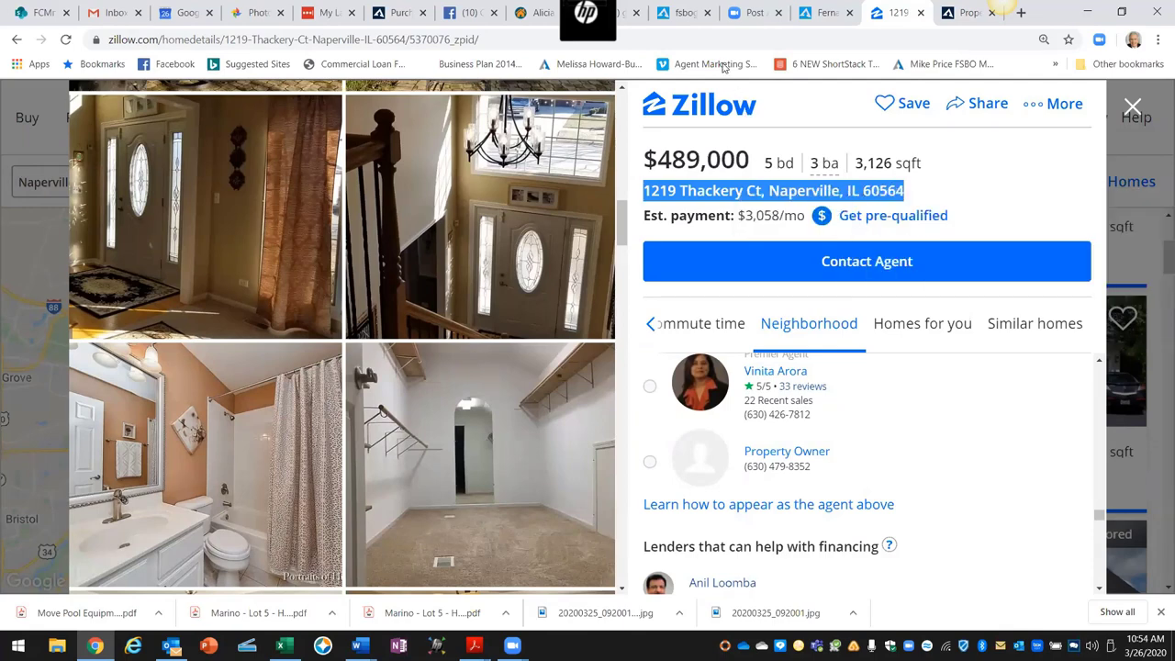
left_click(969, 16)
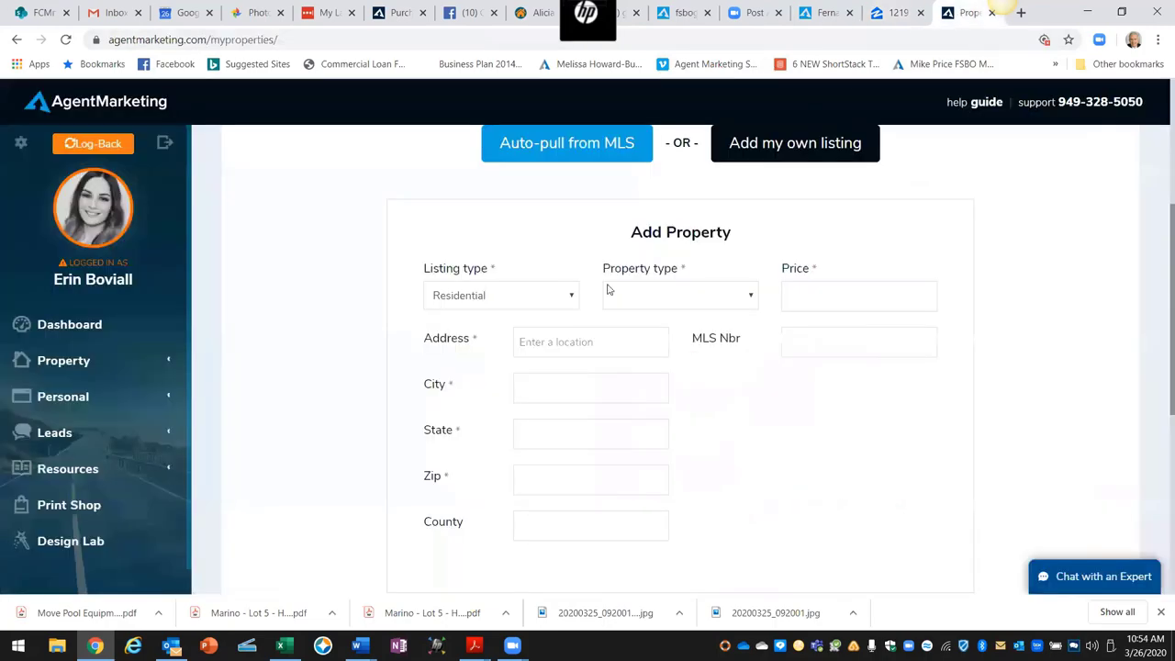
Step: Paste the copied address into Address and accept the suggestion to auto-fill Naperville, IL 60564, Will County
left_click(523, 345)
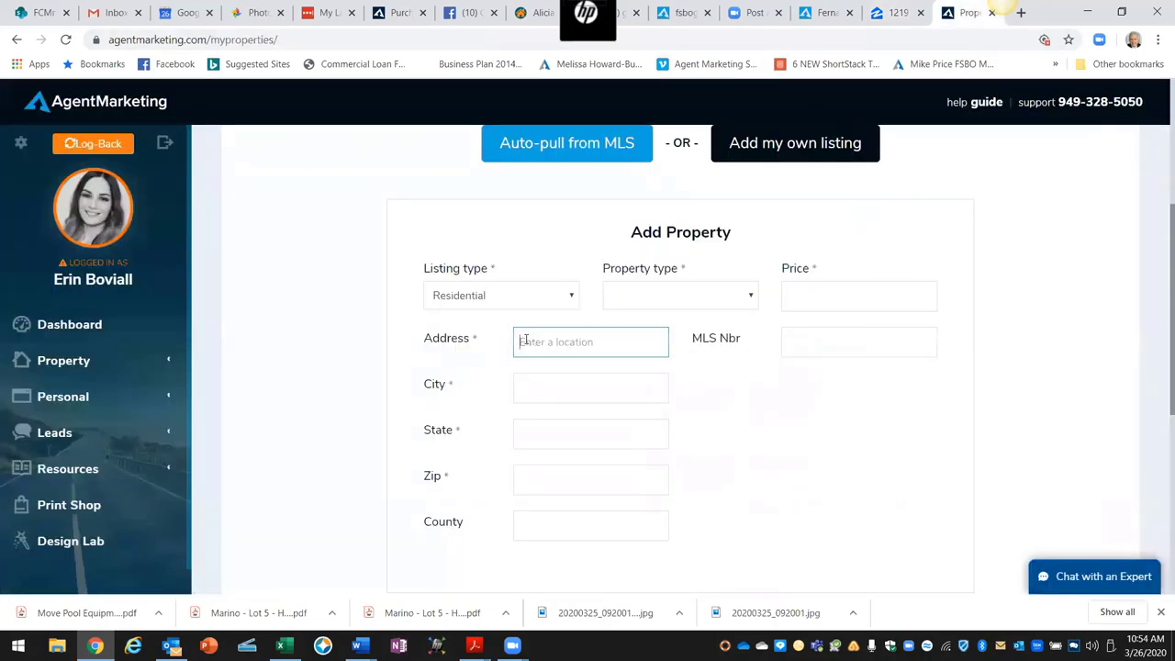
right_click(525, 349)
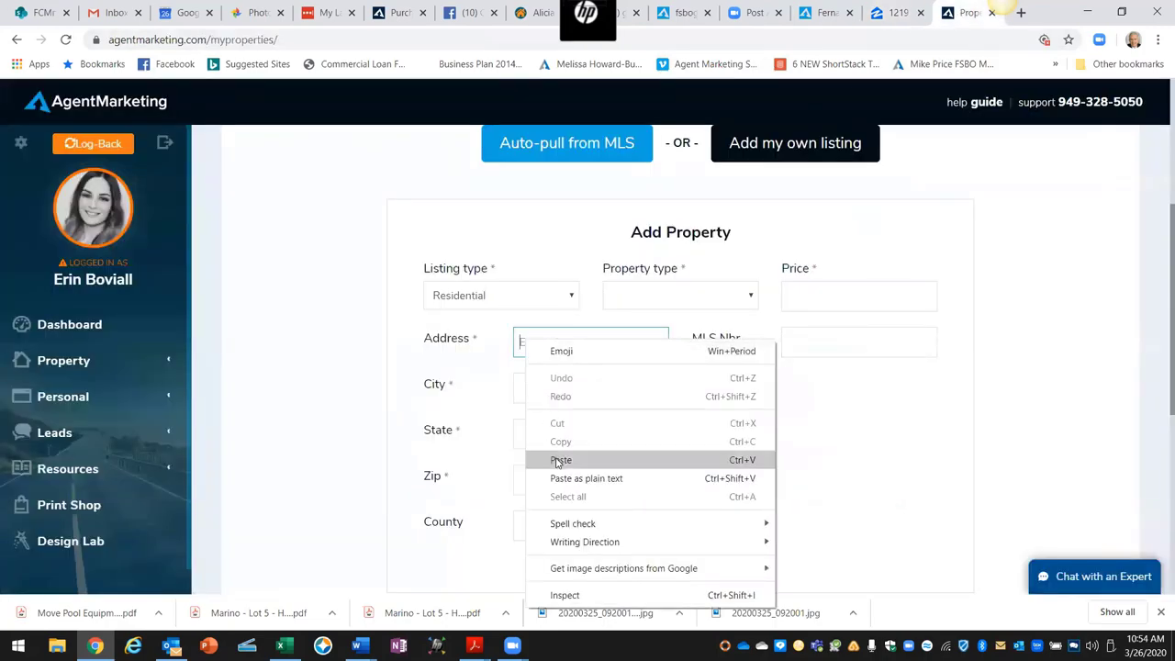
left_click(560, 459)
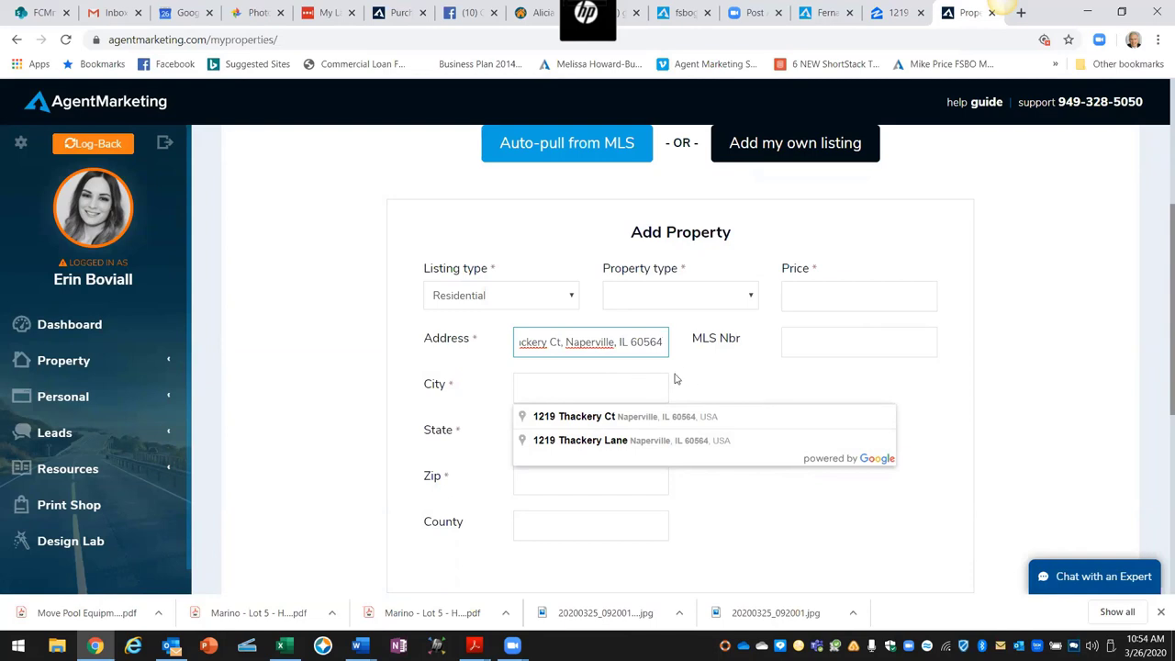
left_click(610, 416)
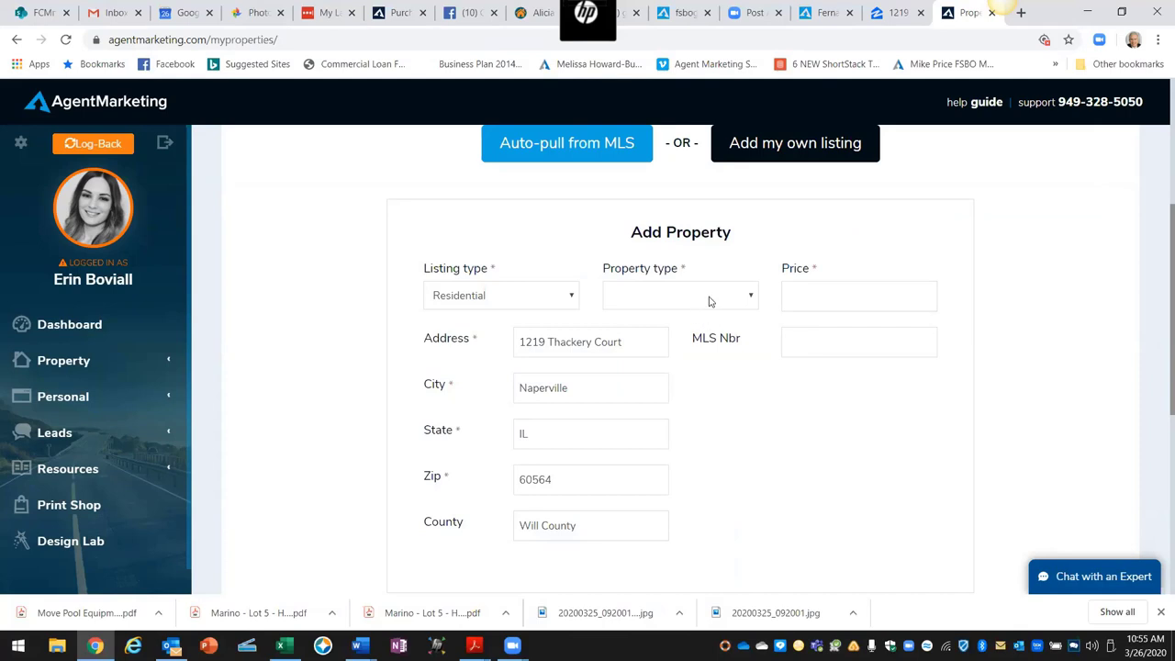
Step: Set the property type to 9 FSBO
left_click(751, 299)
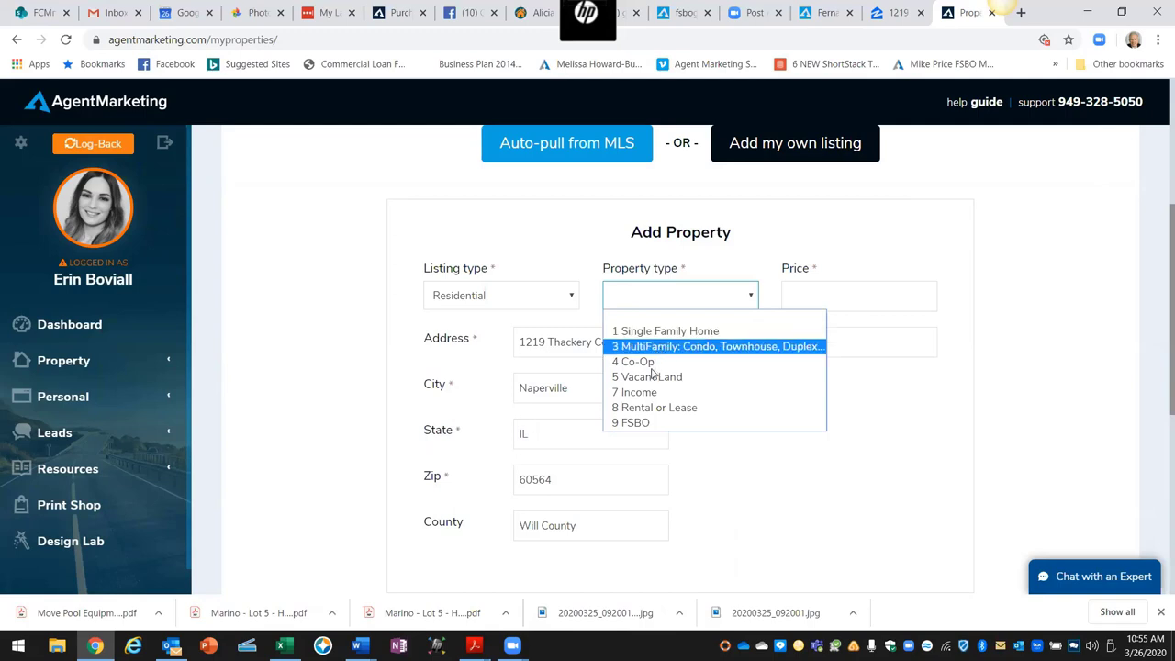
left_click(636, 425)
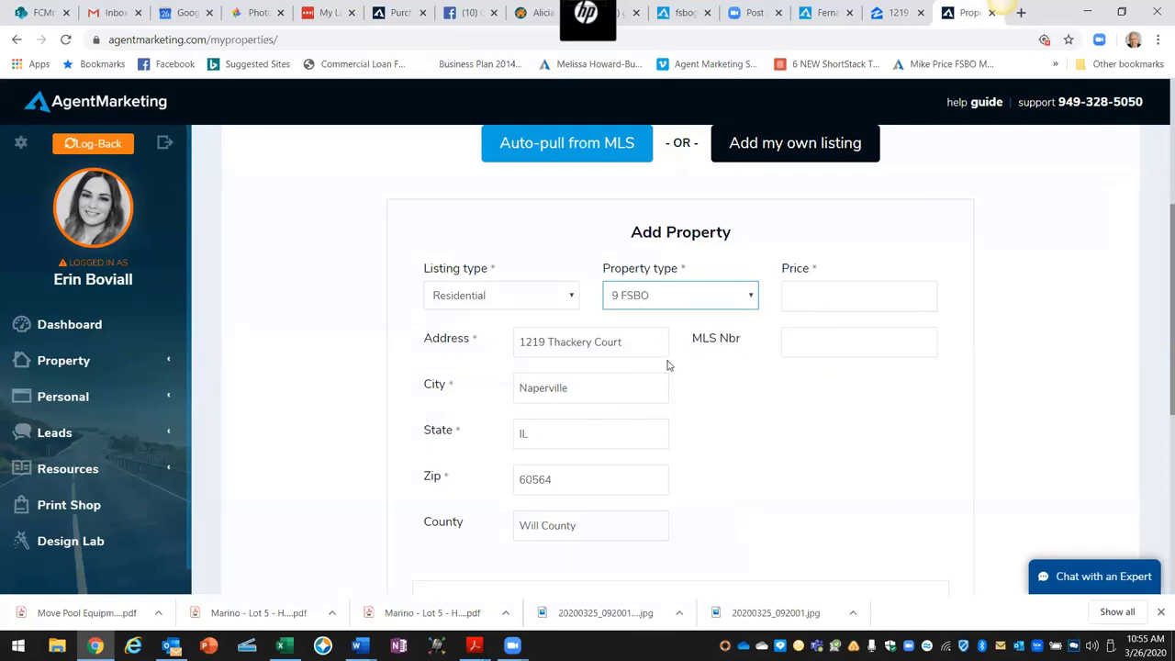
scroll(669, 396, "down", 3)
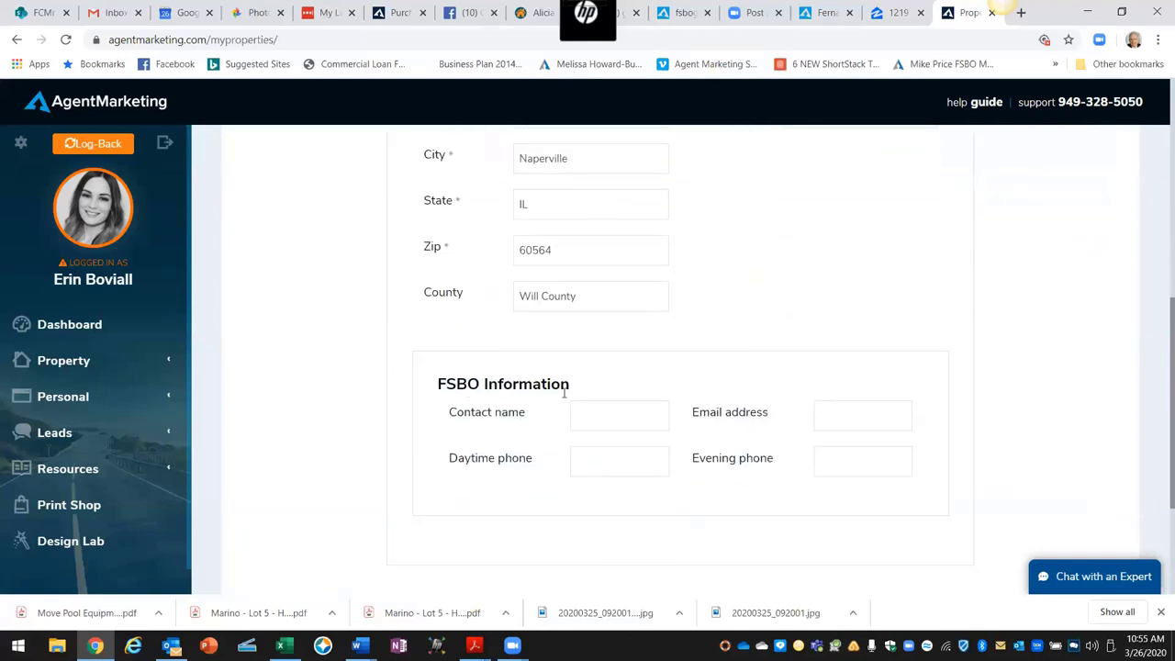
Step: Enter 489000 as the listing price after checking it on Zillow
scroll(633, 393, "up", 3)
scroll(698, 391, "up", 1)
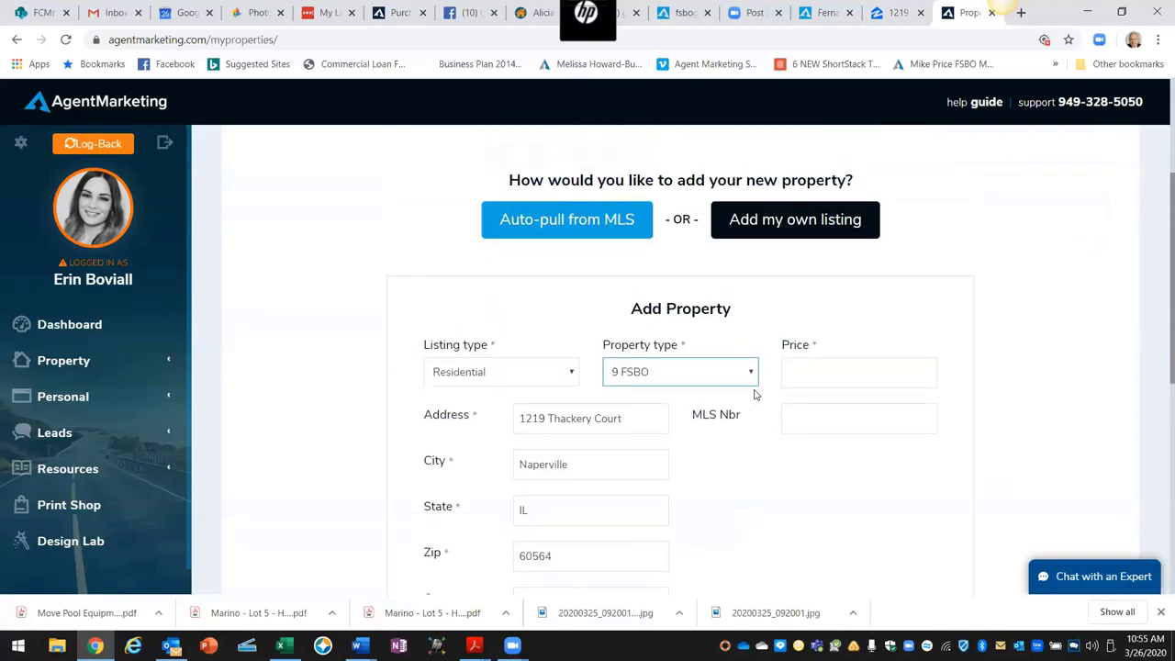
left_click(806, 373)
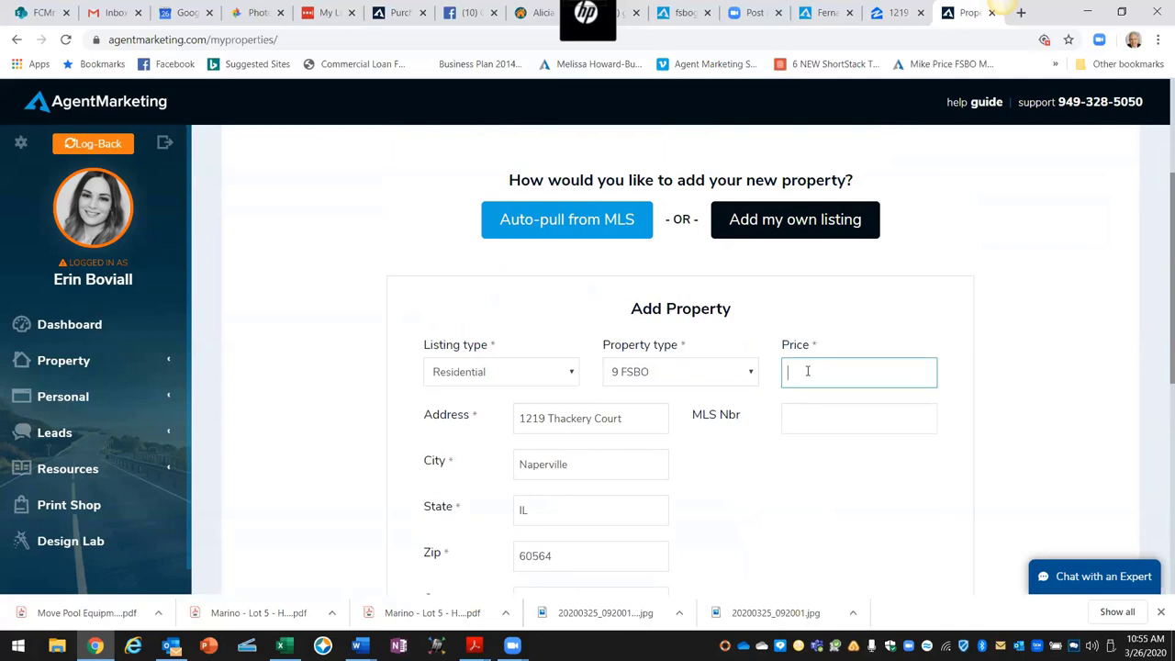
left_click(886, 11)
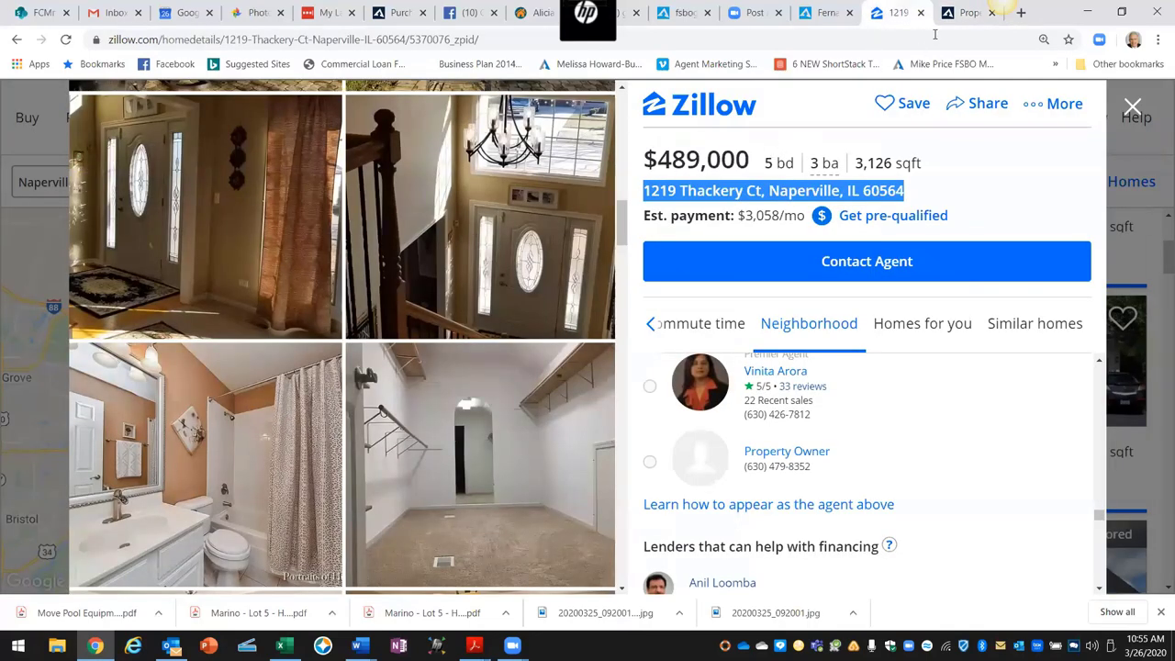
left_click(964, 15)
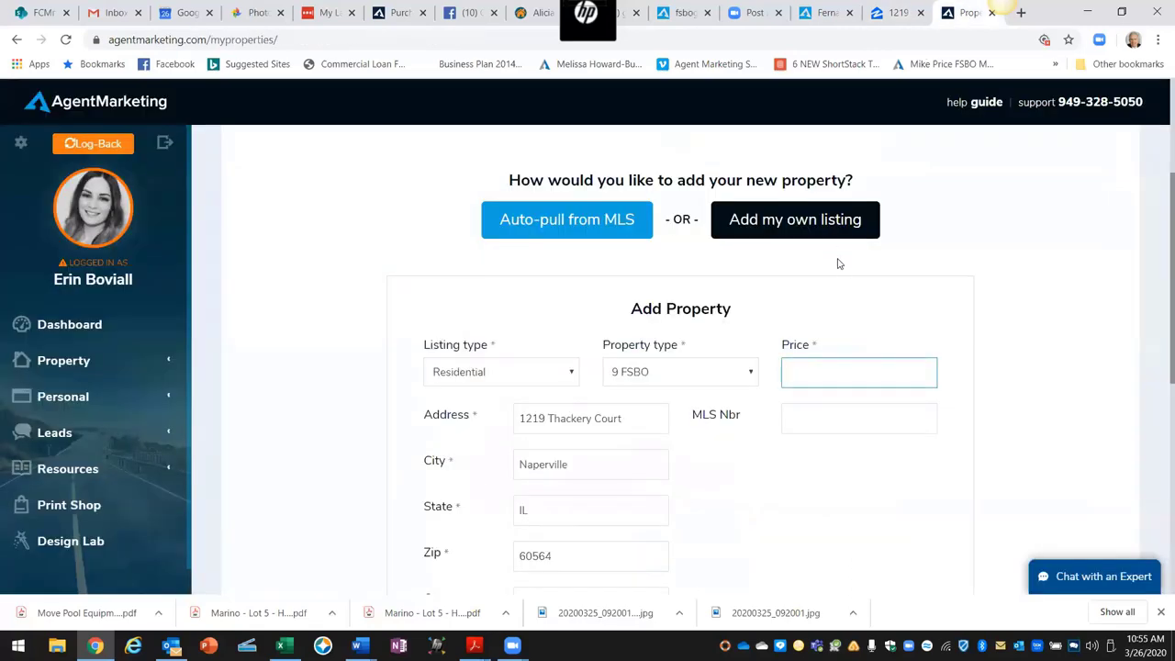
type("4889000")
key("BackSpace")
key("BackSpace")
key("BackSpace")
key("BackSpace")
key("BackSpace")
type("9000")
left_click(915, 304)
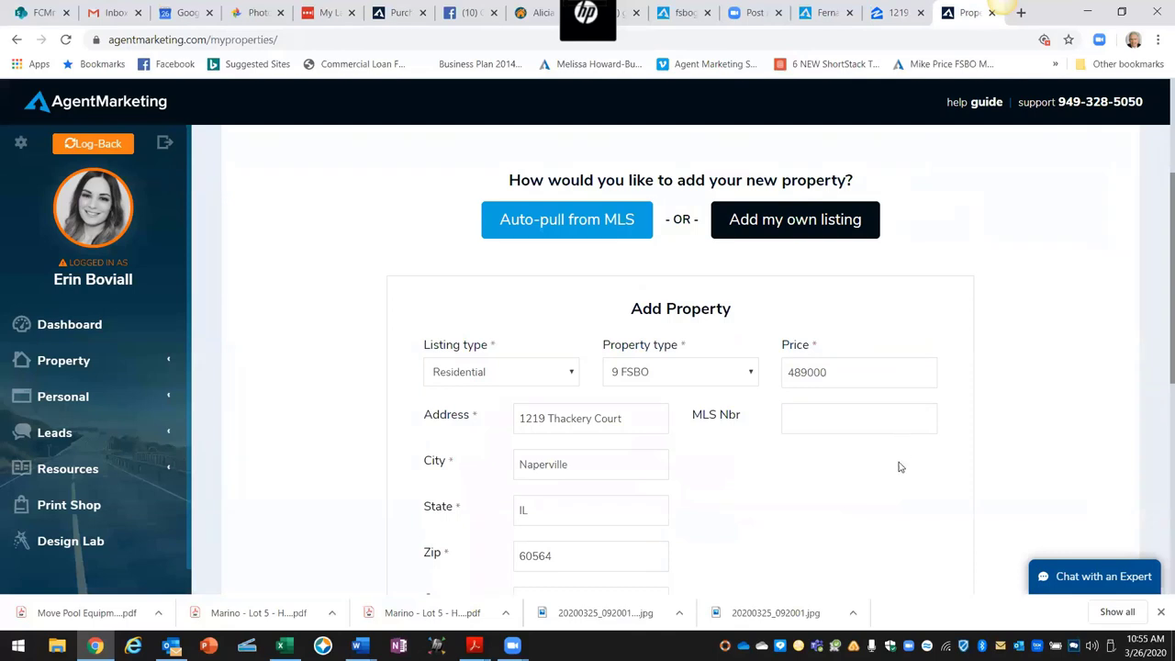
Step: Enter Homeowner as the FSBO contact name
scroll(900, 467, "down", 2)
scroll(898, 467, "down", 2)
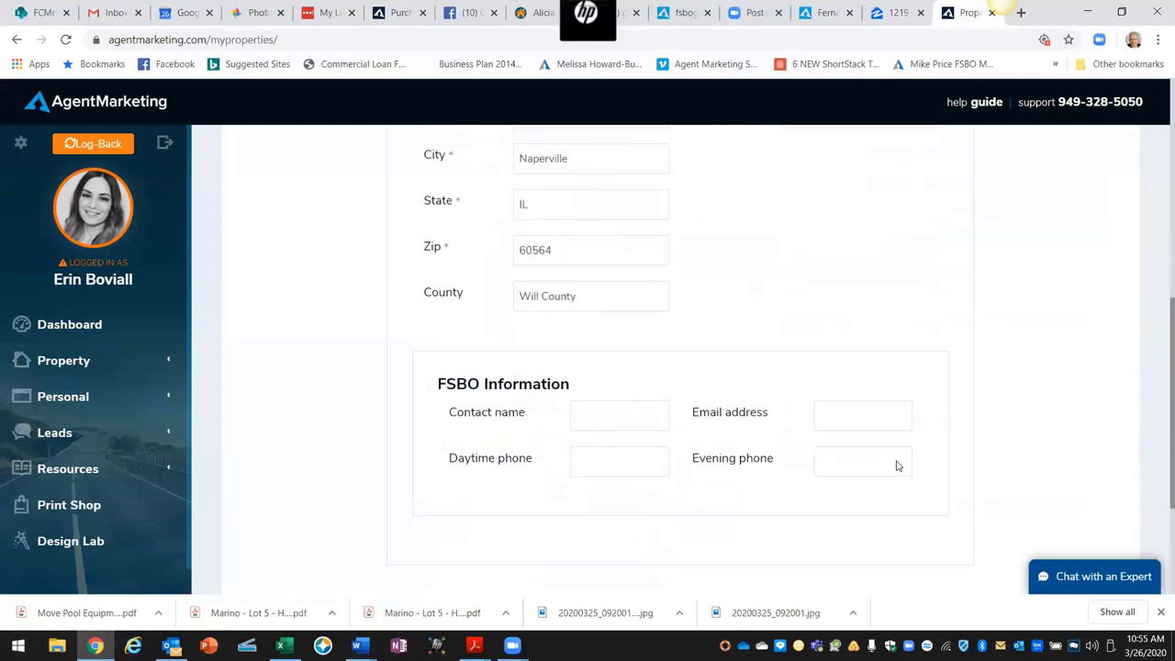
left_click(622, 421)
type("Homeowner")
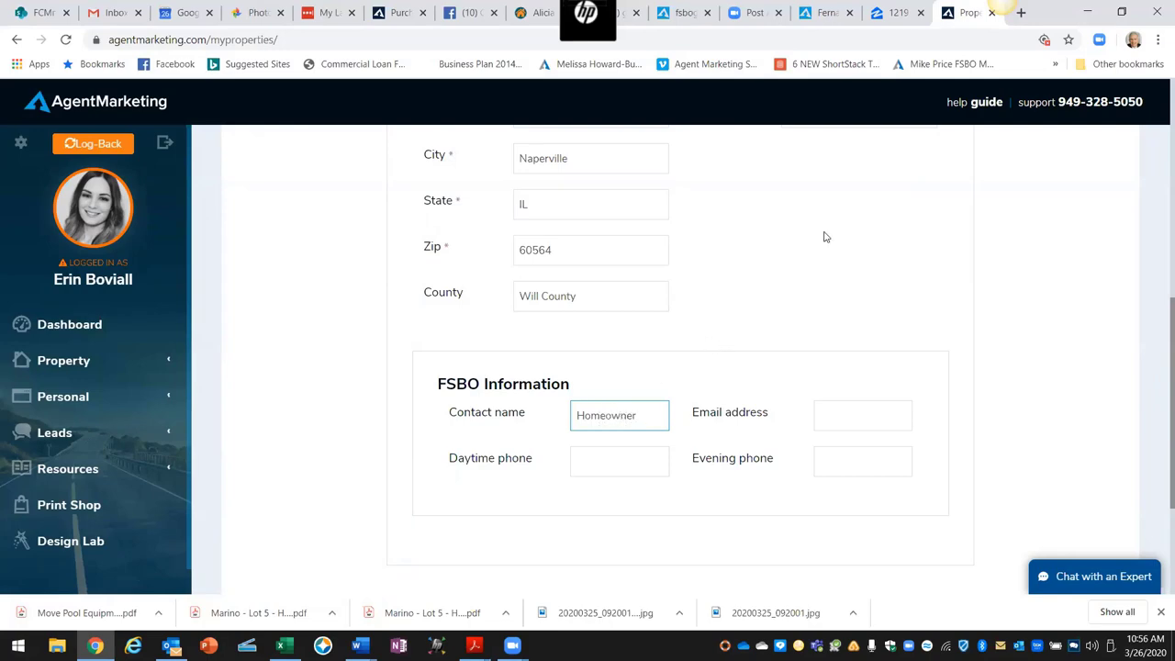
Step: Look up the property owner's phone details on the Zillow listing
left_click(887, 13)
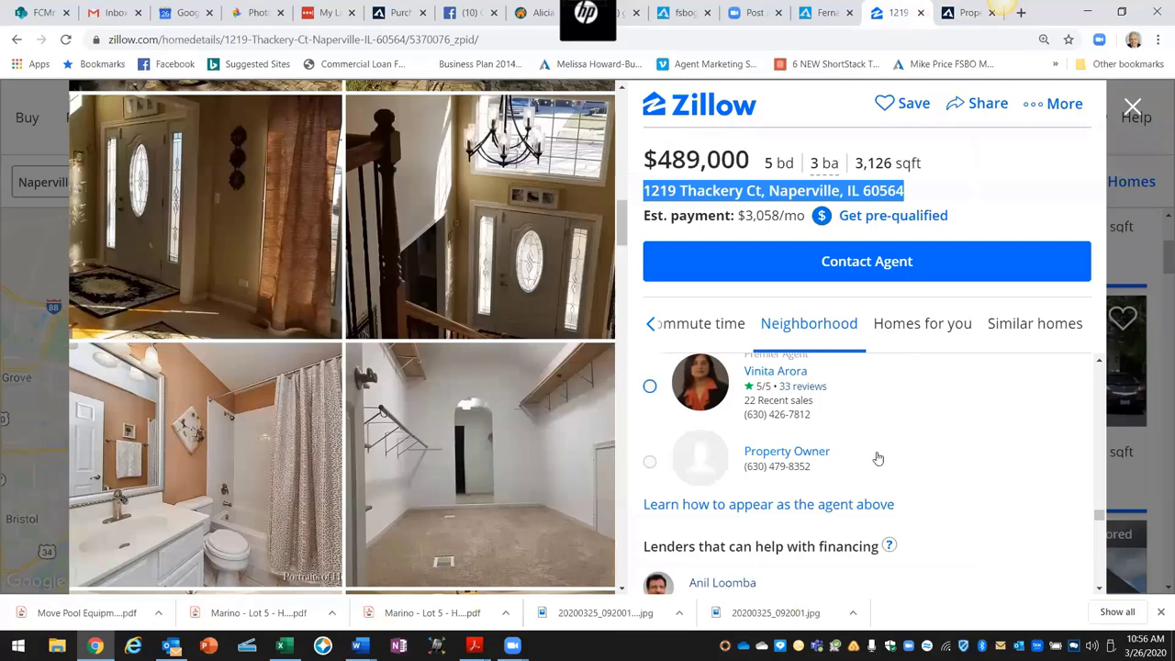
left_click(760, 470)
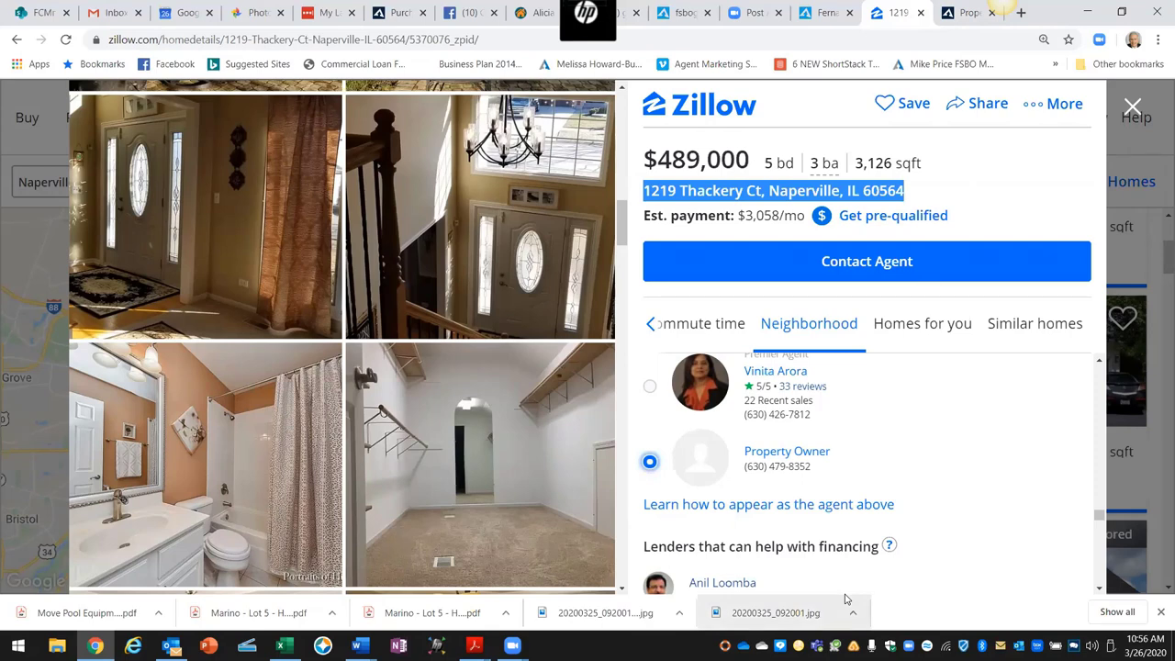
left_click(966, 13)
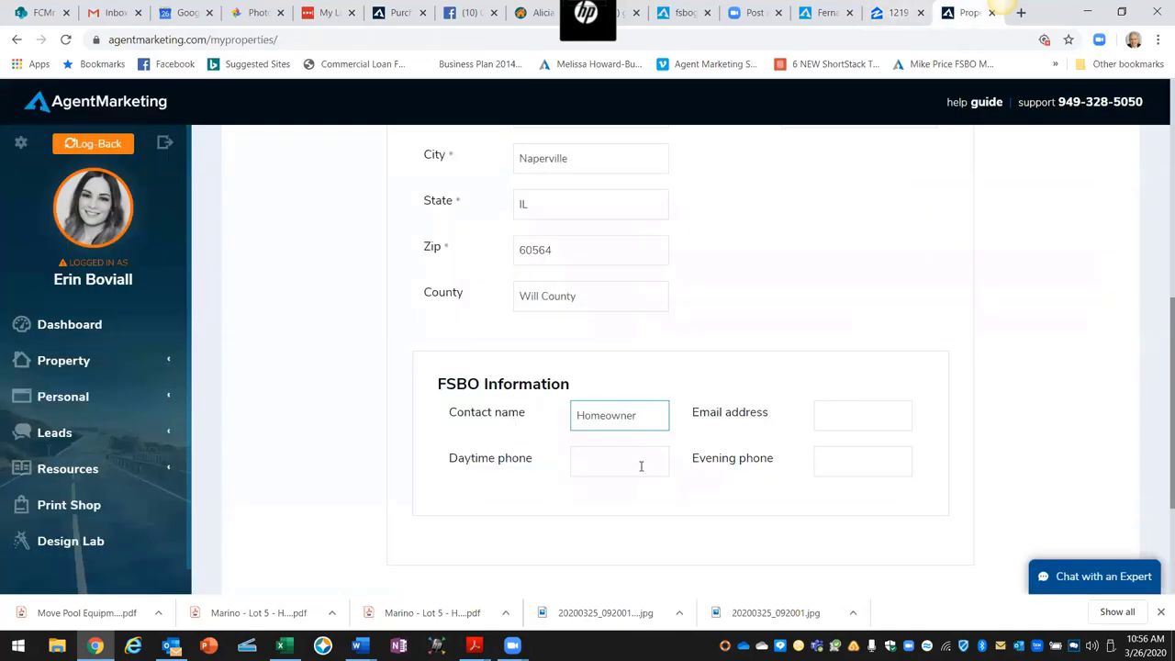
Step: Enter the homeowner's daytime phone number, then verify the 489000 price at the top of the form
left_click(640, 466)
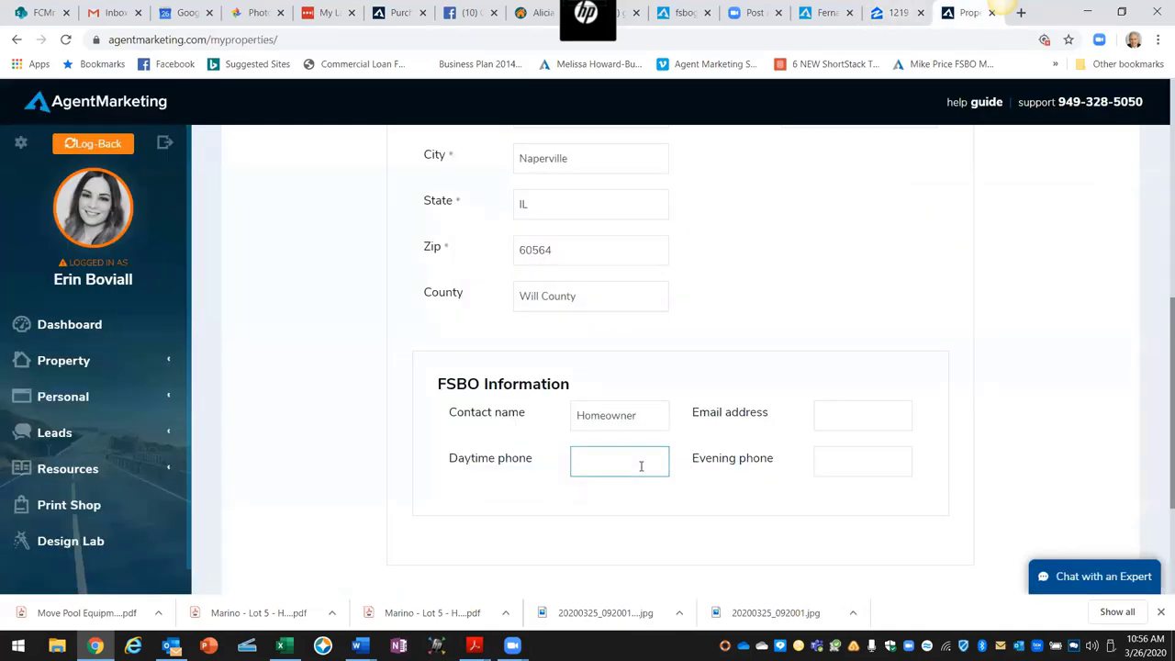
scroll(959, 505, "up", 5)
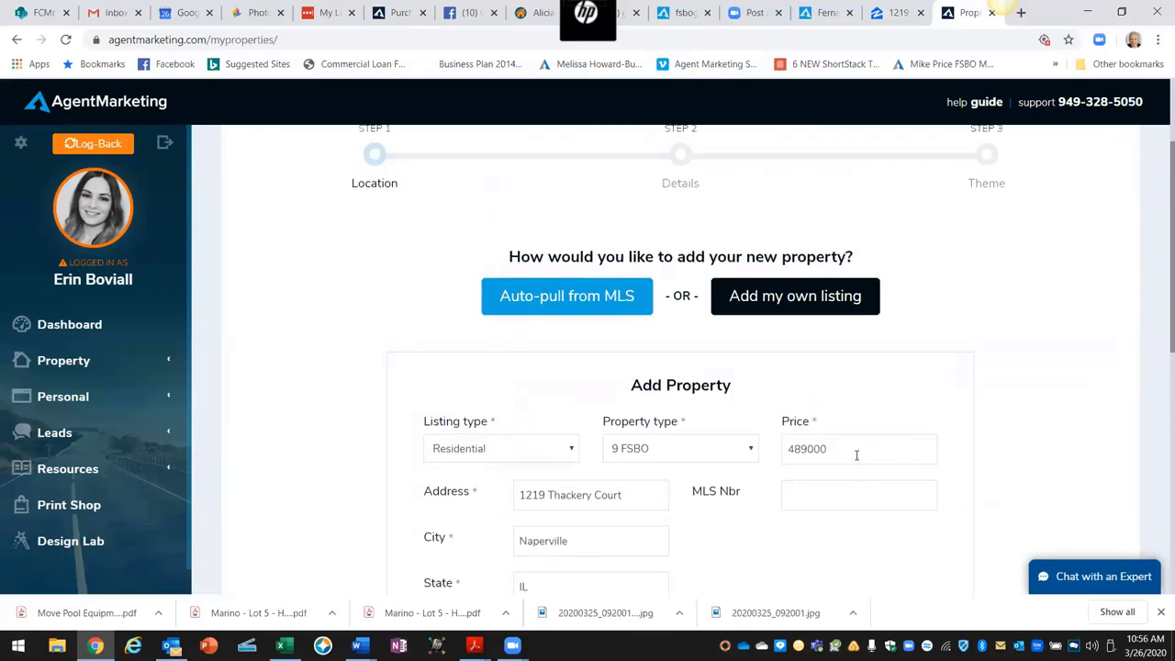
left_click_drag(844, 448, 787, 448)
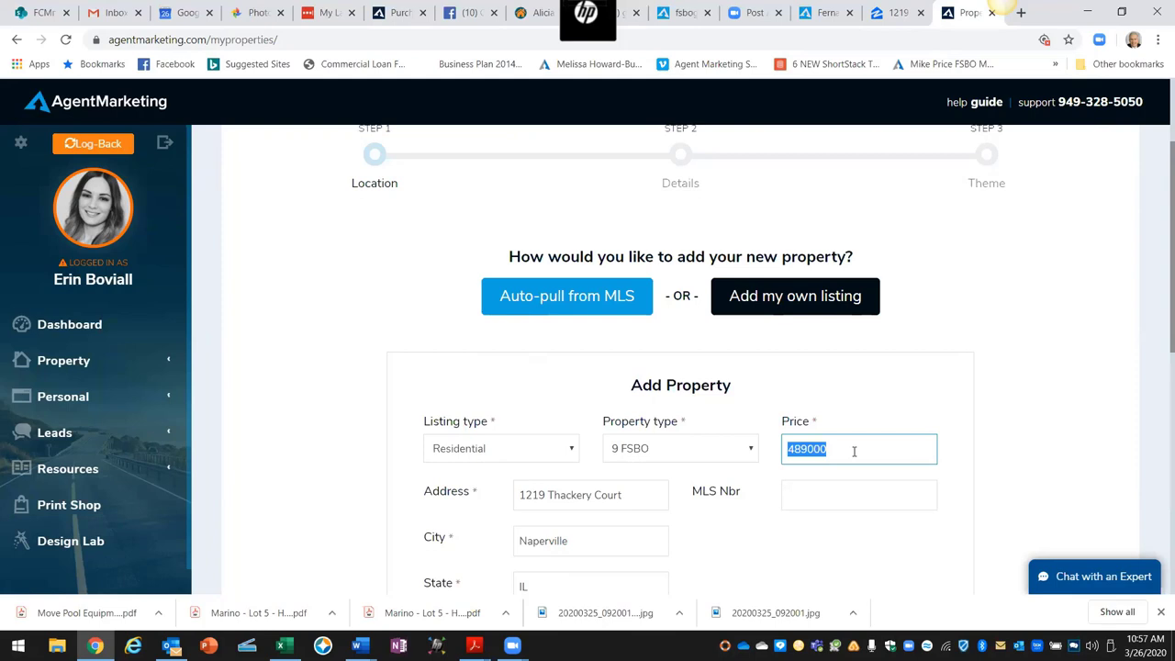
left_click(875, 415)
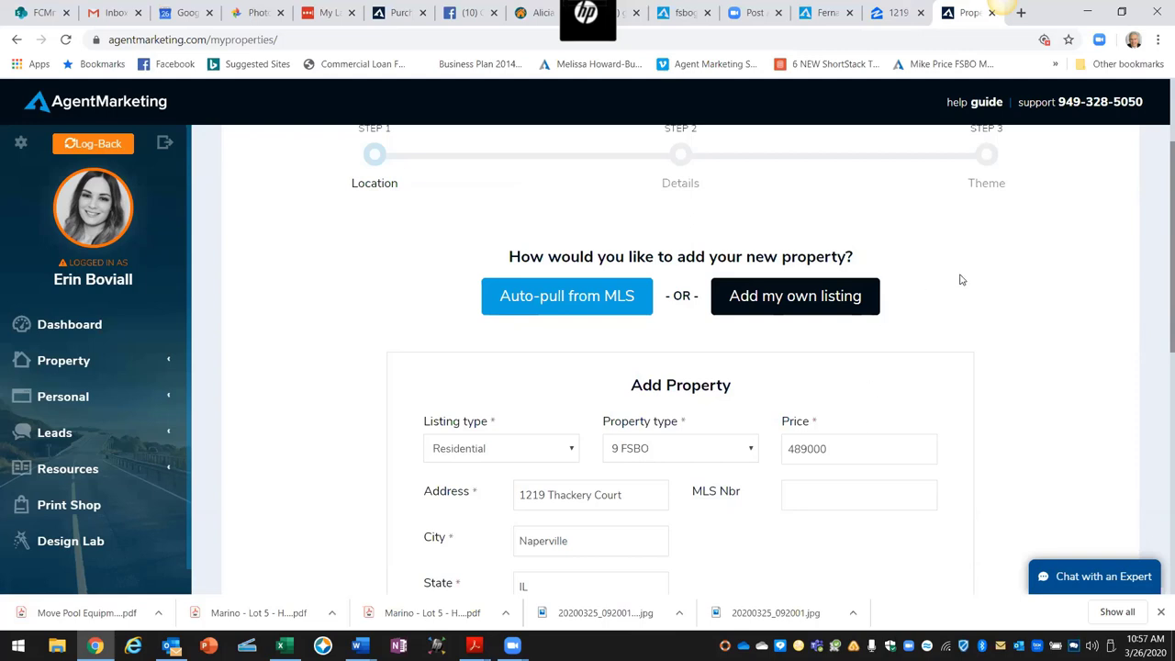
scroll(960, 280, "up", 2)
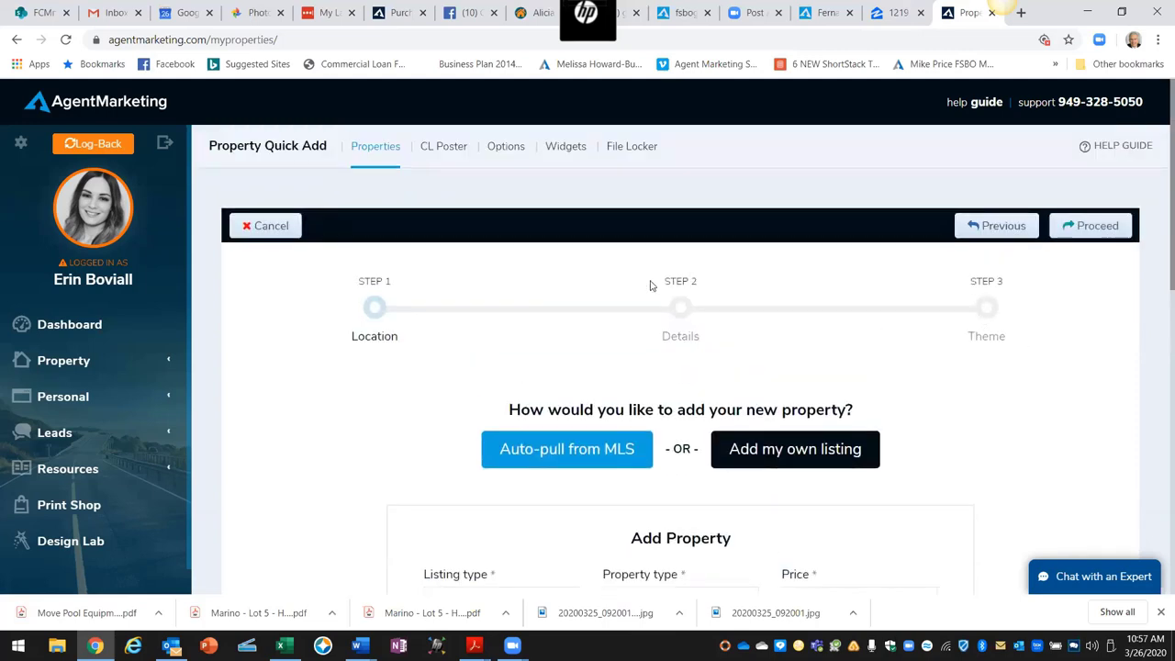
Step: Advance to the Details step and check the home's facts on Zillow
left_click(1077, 227)
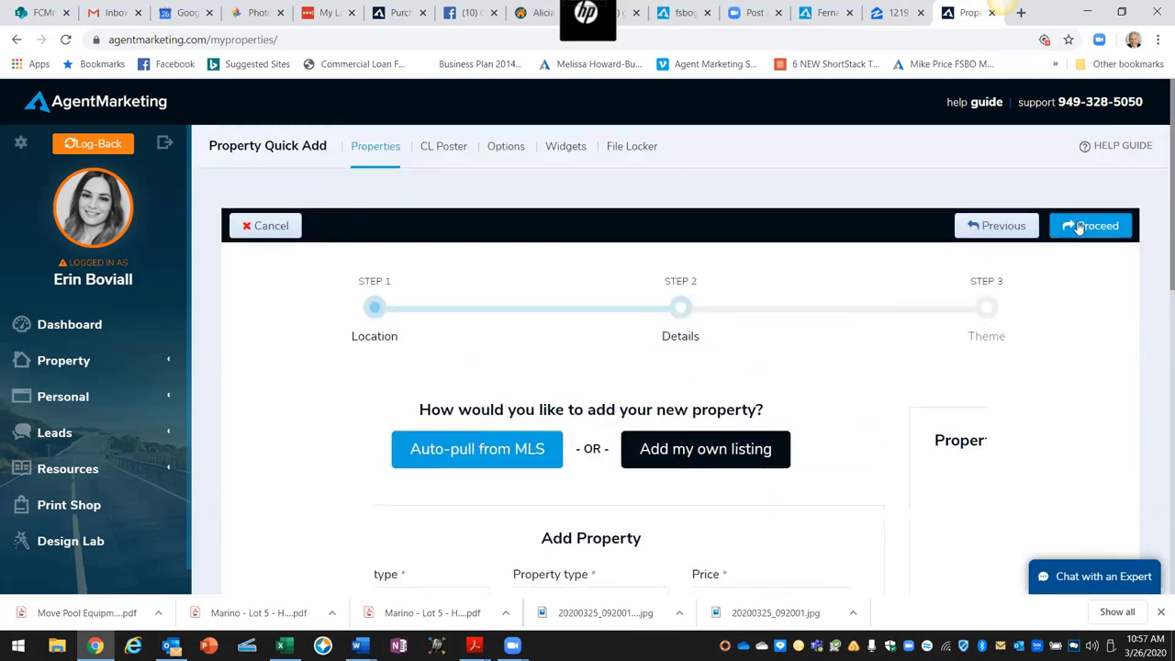
scroll(725, 332, "down", 2)
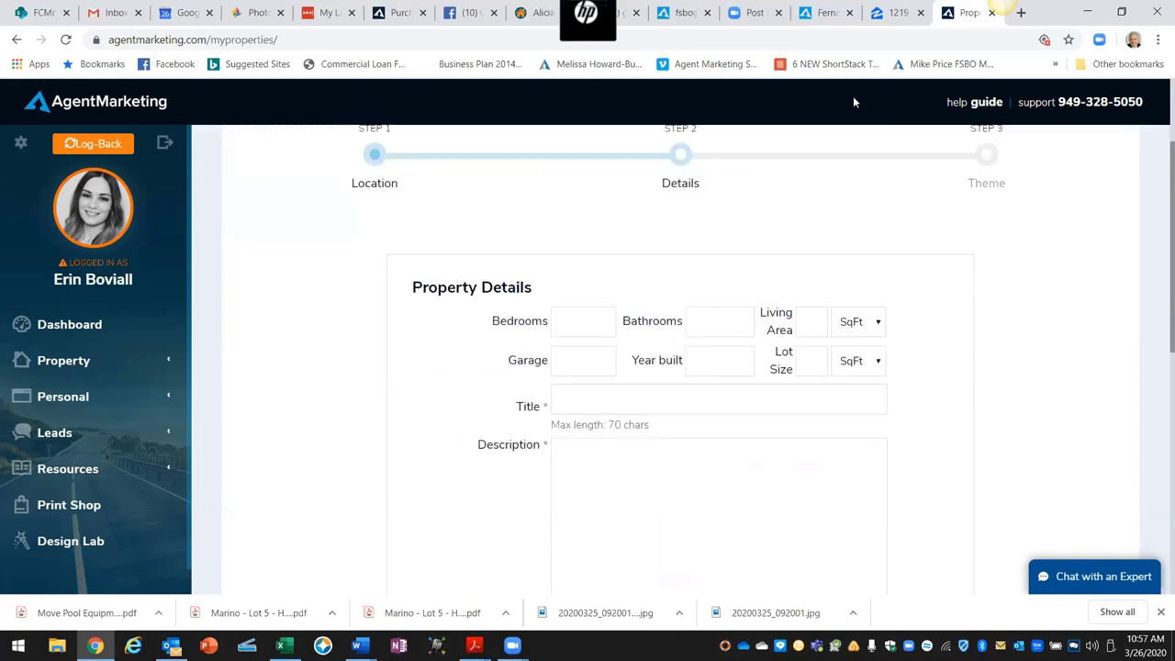
left_click(888, 20)
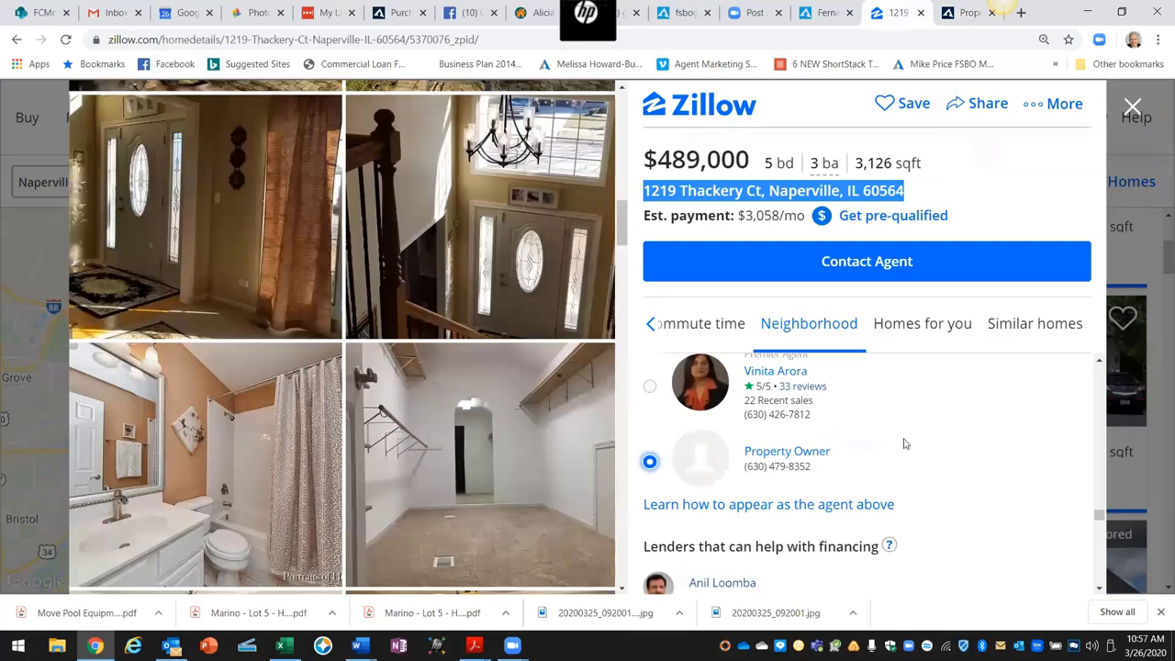
scroll(899, 438, "up", 3)
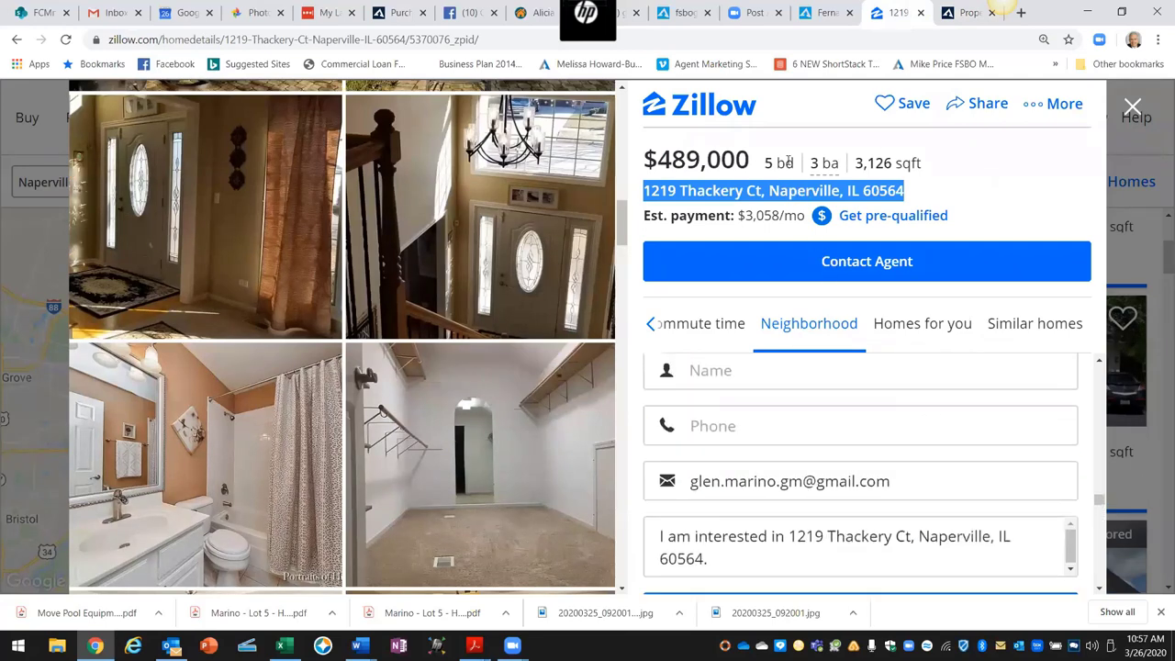
scroll(807, 193, "up", 2)
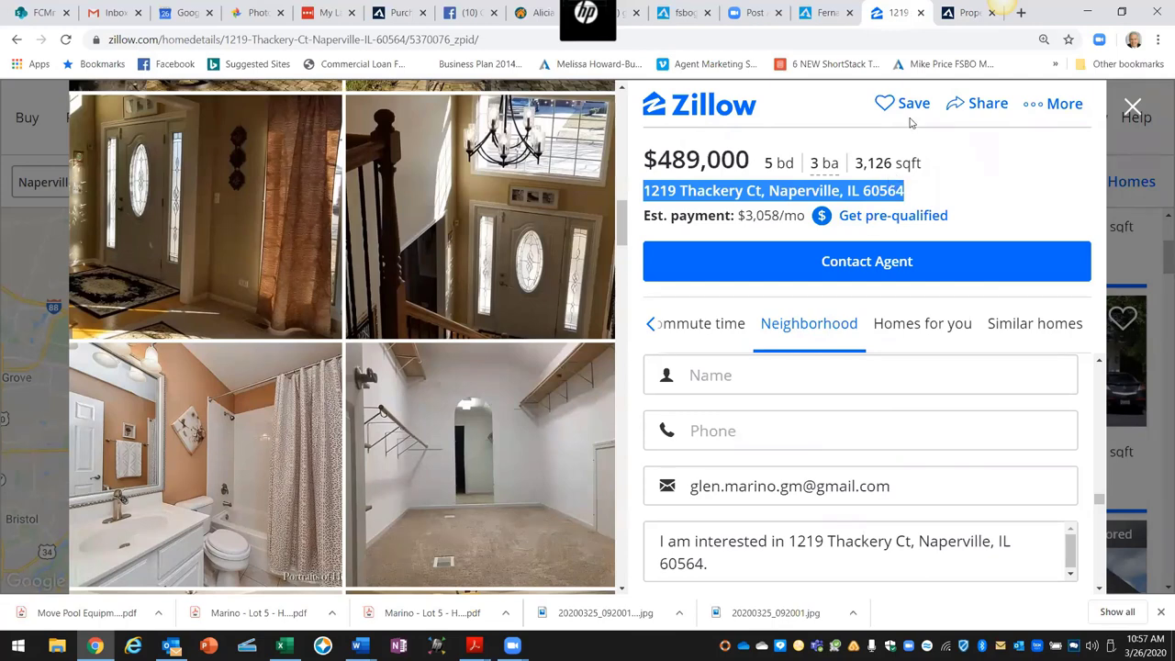
left_click(962, 15)
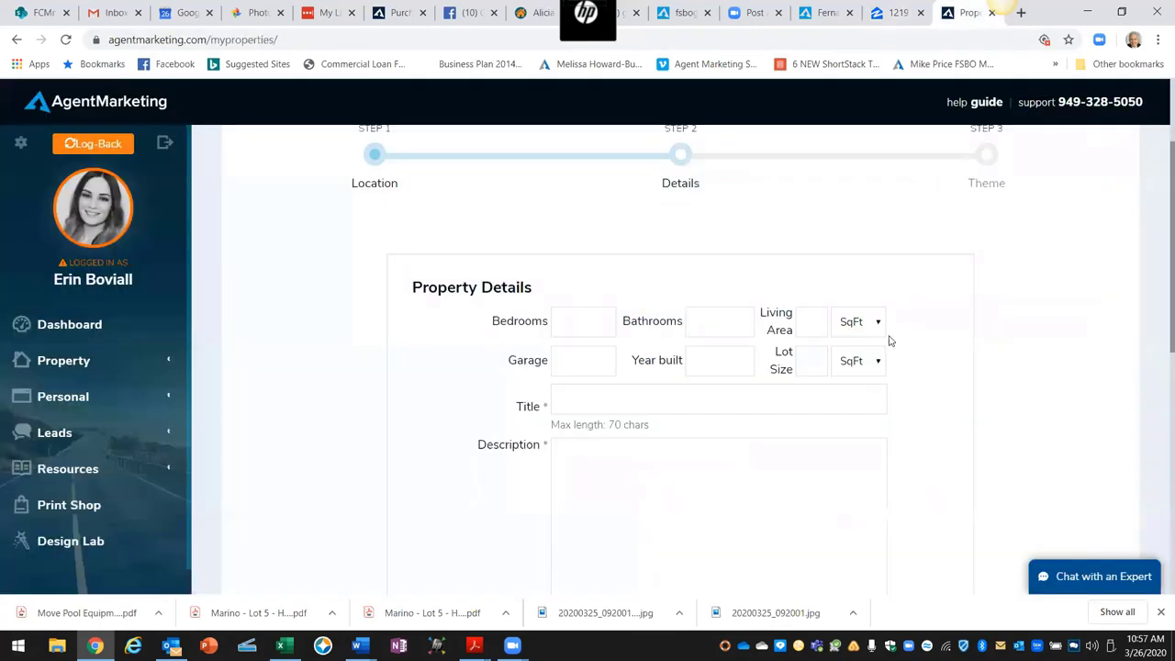
Step: Enter living area 3,126 sqft, 5 bedrooms and 3 bathrooms
left_click(810, 324)
type("126")
left_click(588, 321)
type("5")
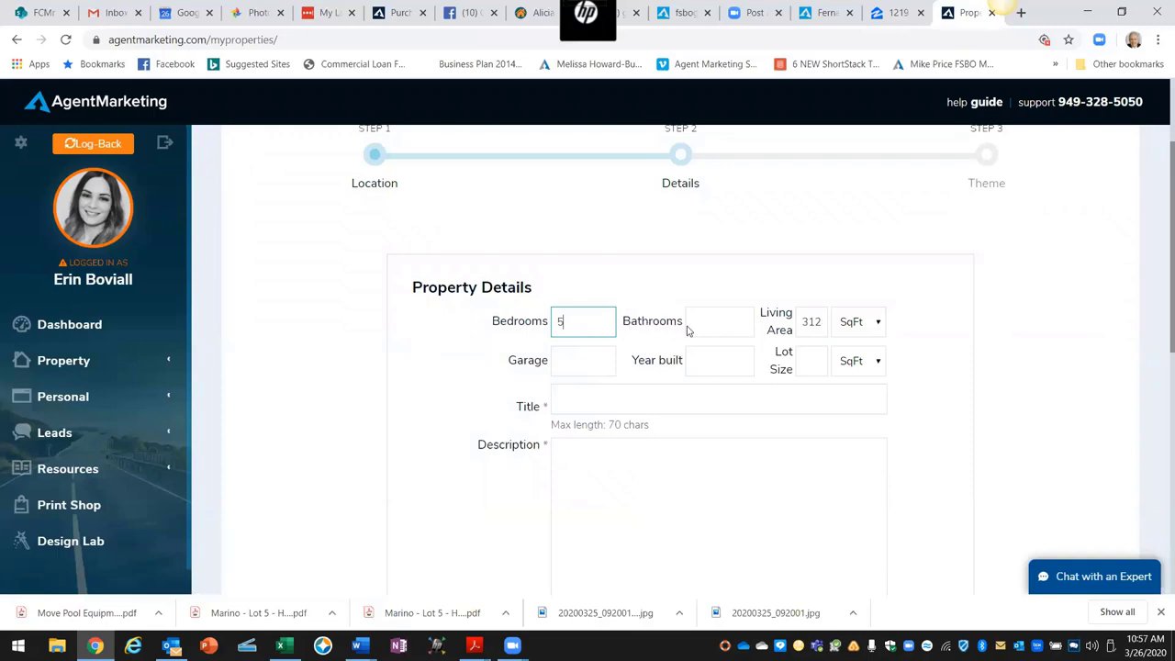
left_click(715, 319)
type("3")
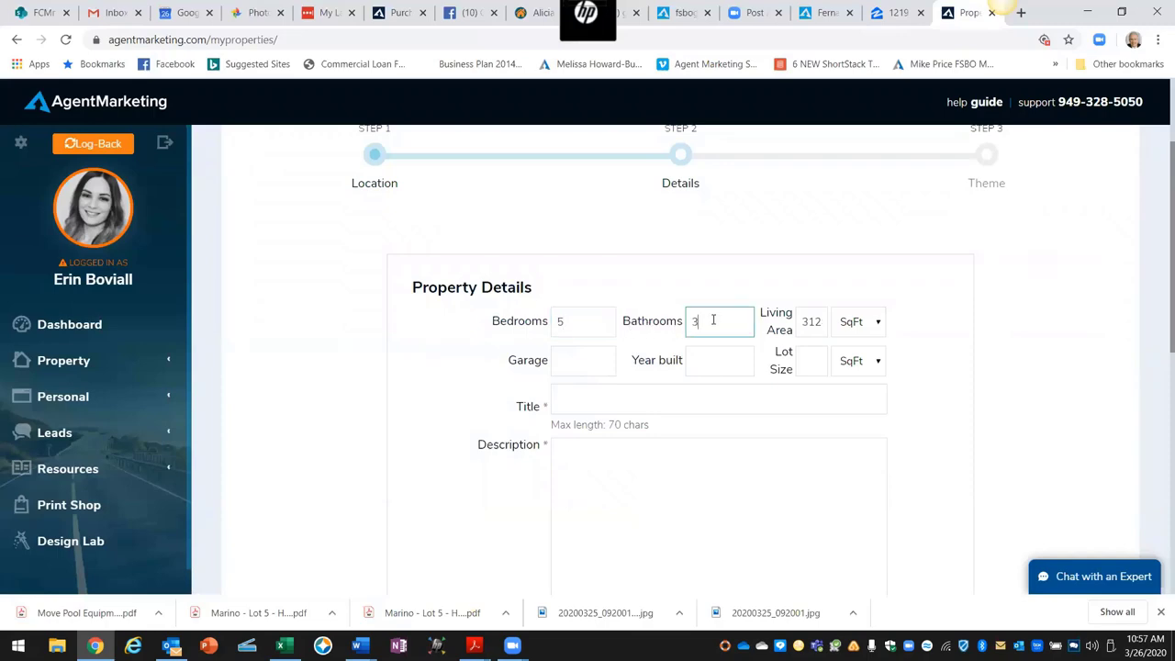
left_click(892, 14)
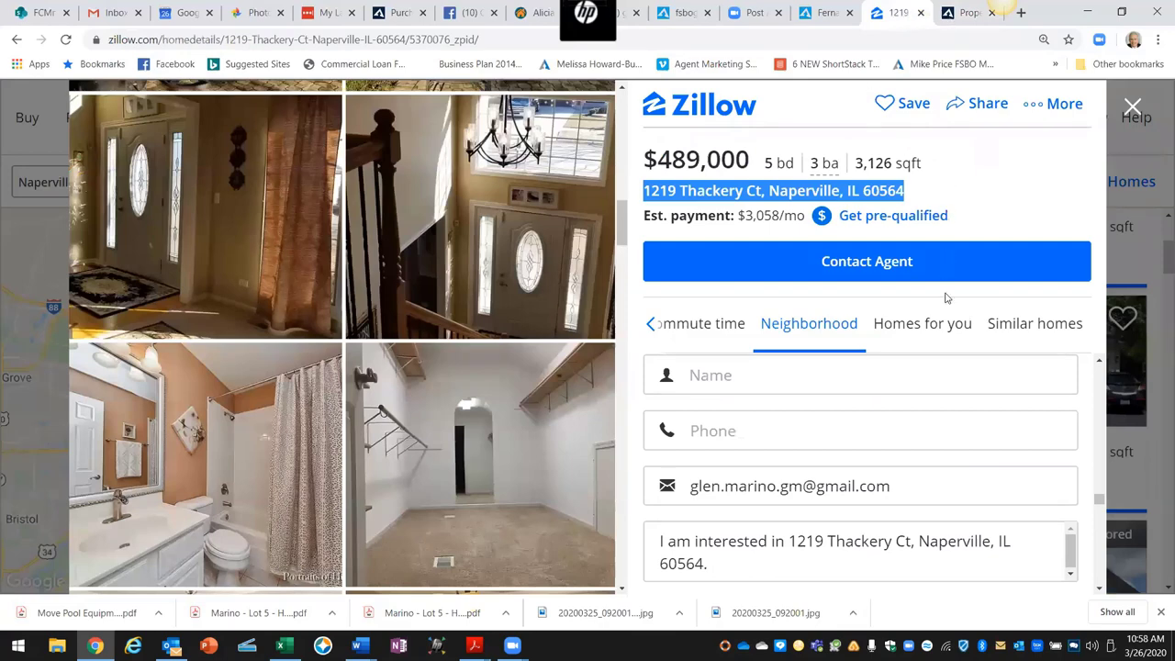
Step: Scroll the Zillow panel to Facts and features showing year built 1996 and a 10,454 sqft lot
left_click_drag(1101, 500, 1100, 371)
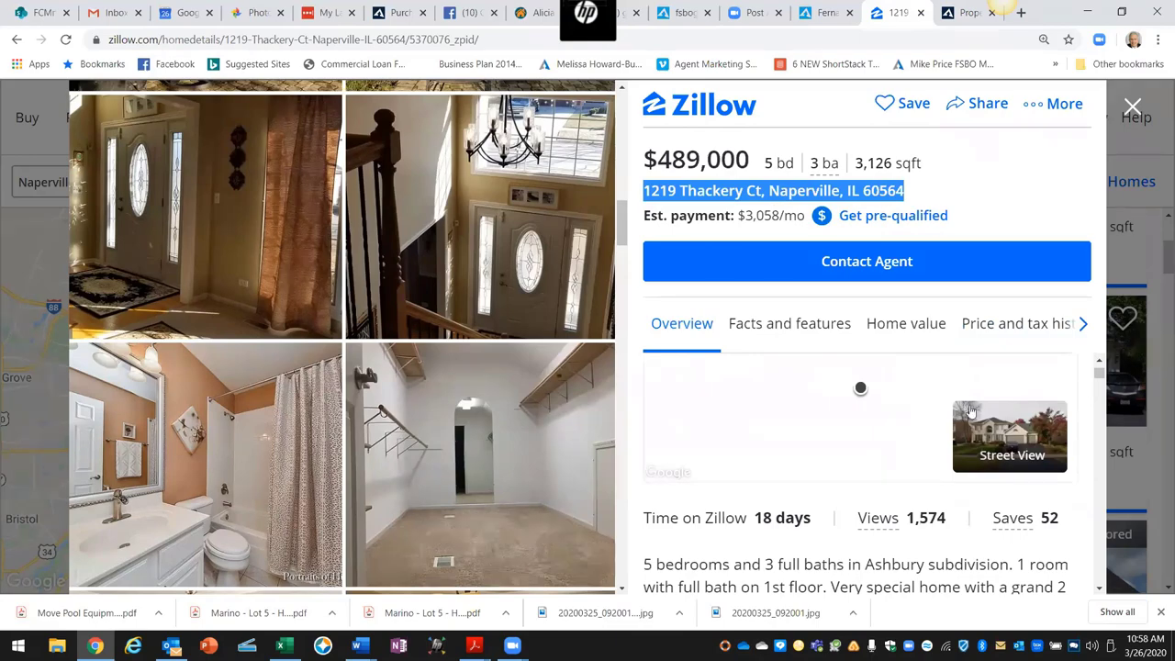
scroll(938, 412, "down", 1)
scroll(938, 411, "down", 1)
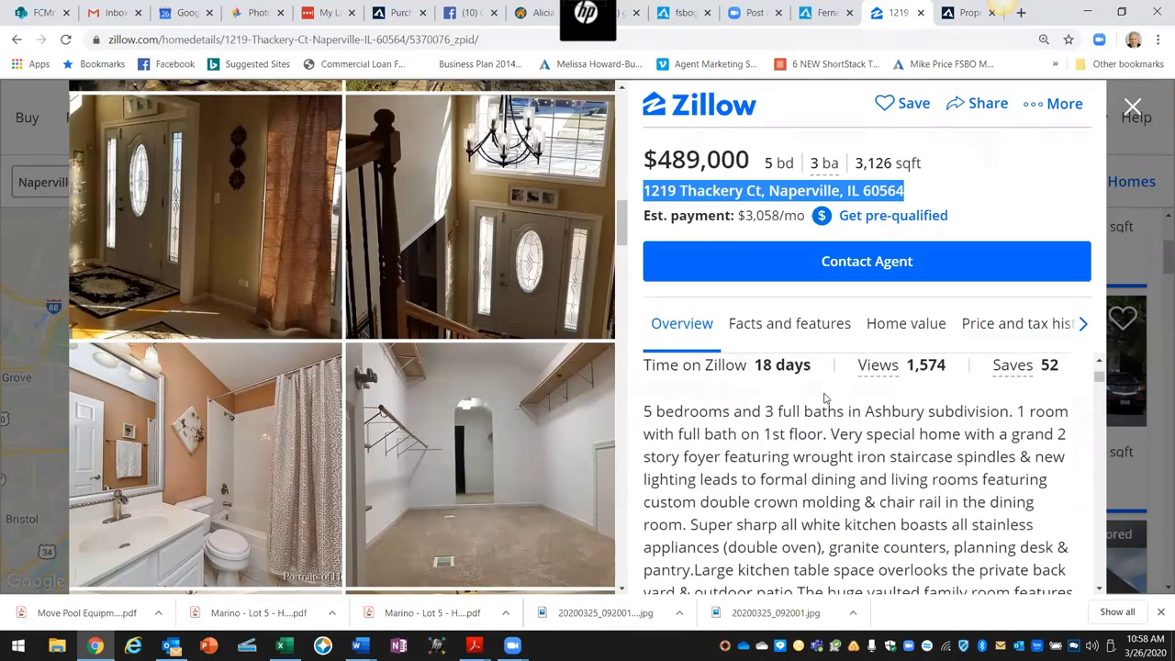
scroll(824, 396, "down", 1)
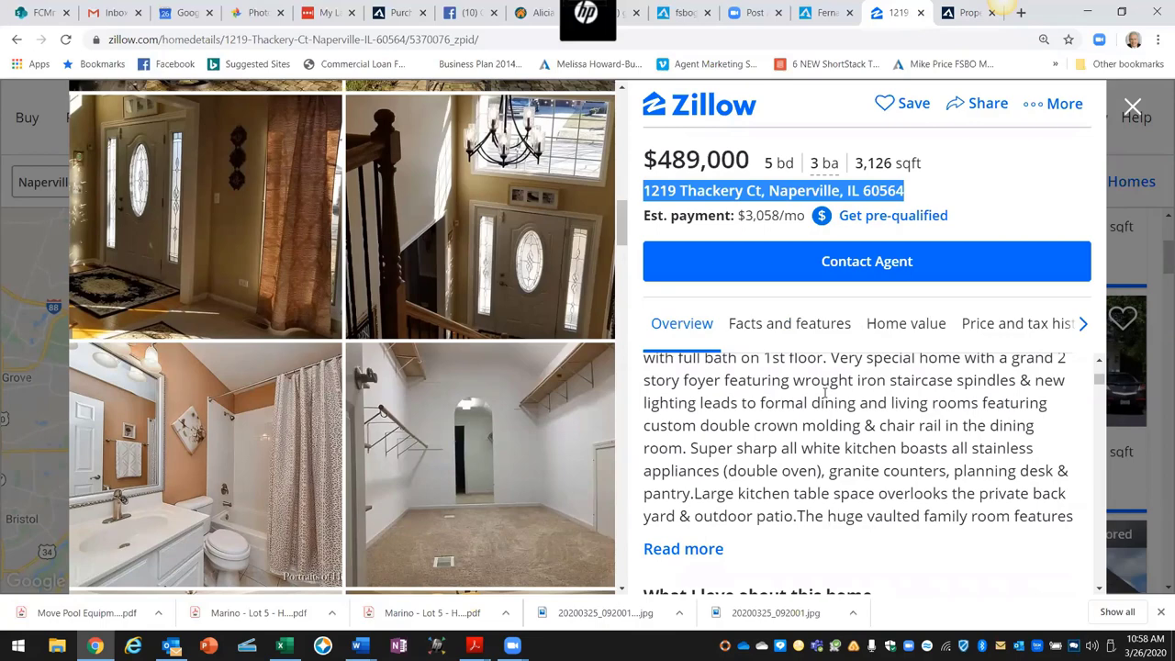
scroll(824, 393, "down", 5)
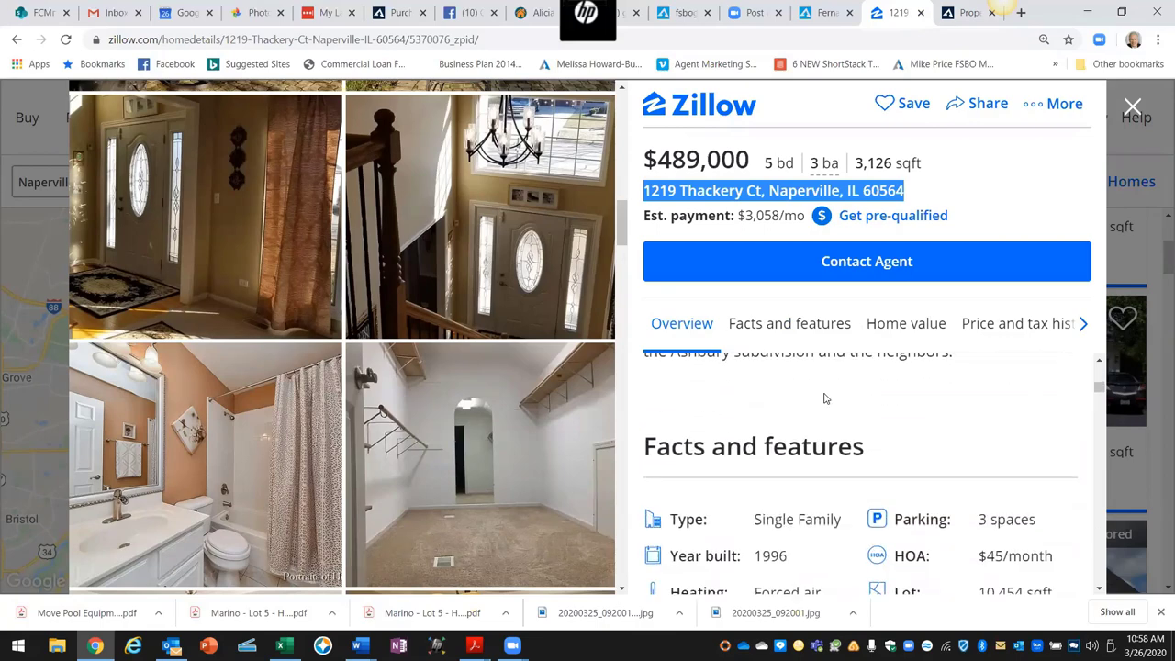
scroll(824, 394, "down", 1)
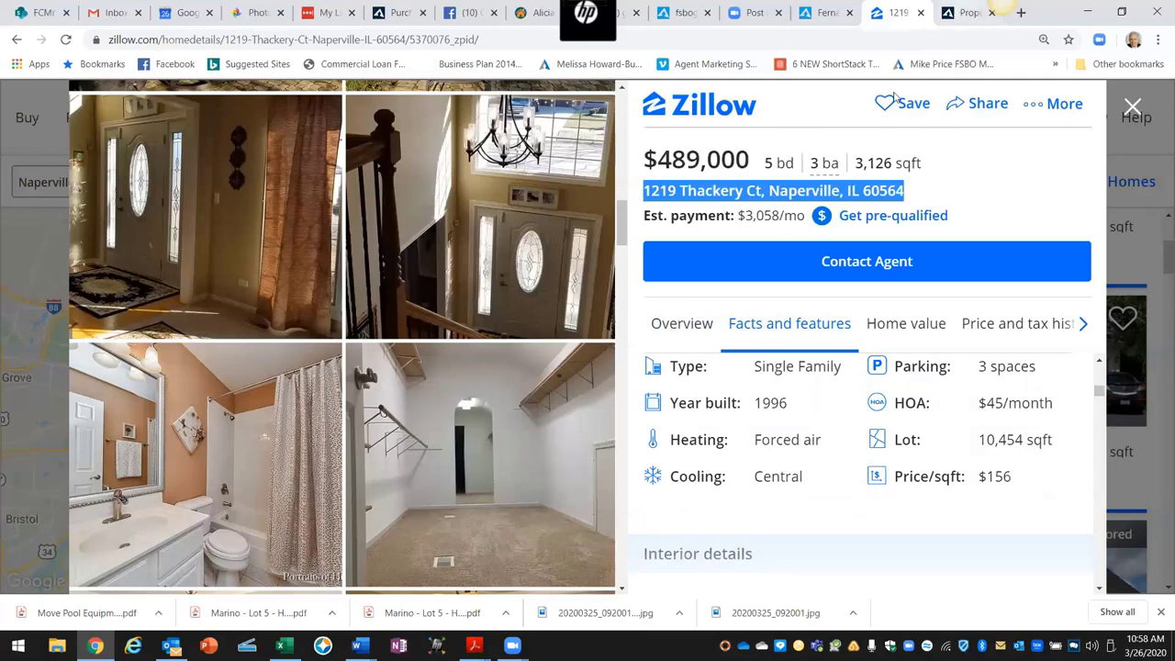
Step: Enter 3 garage spaces, year built 1996 and lot size 10454 in the property details
key("ctrl+Tab")
left_click(604, 360)
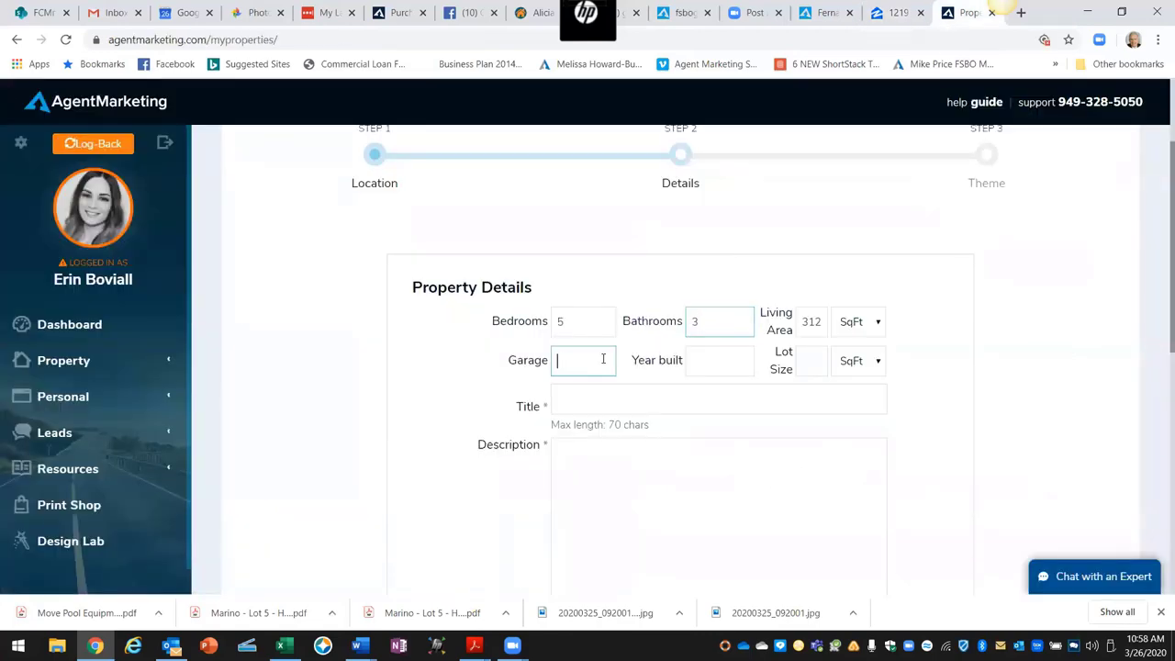
type("3")
left_click(692, 359)
type("1996")
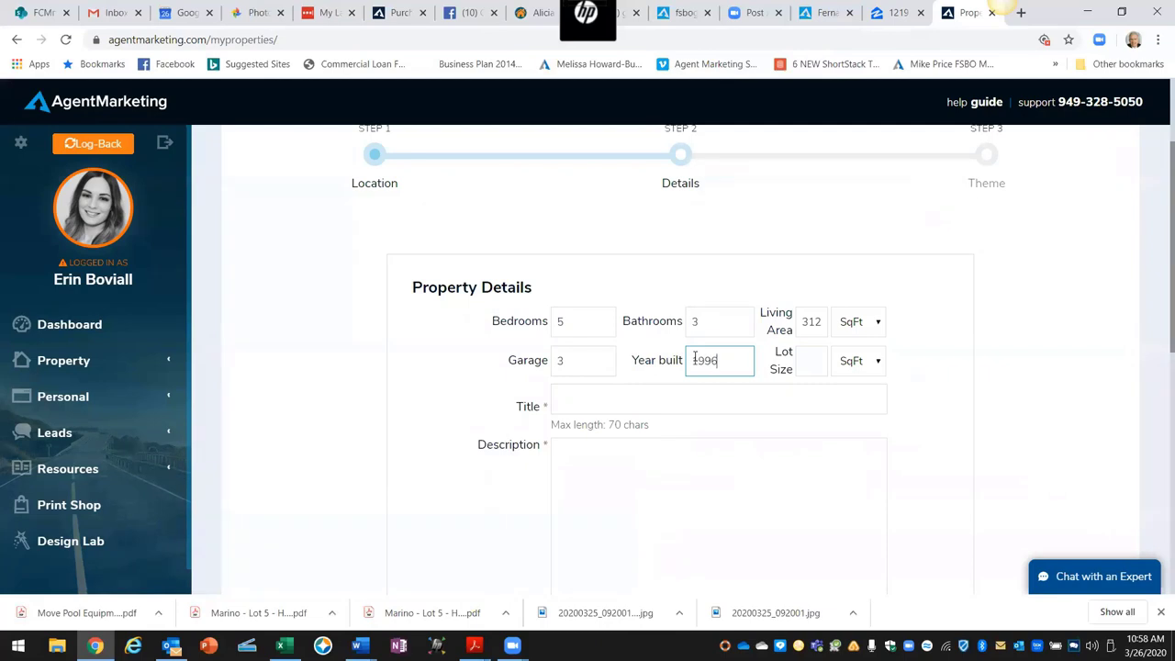
left_click(808, 361)
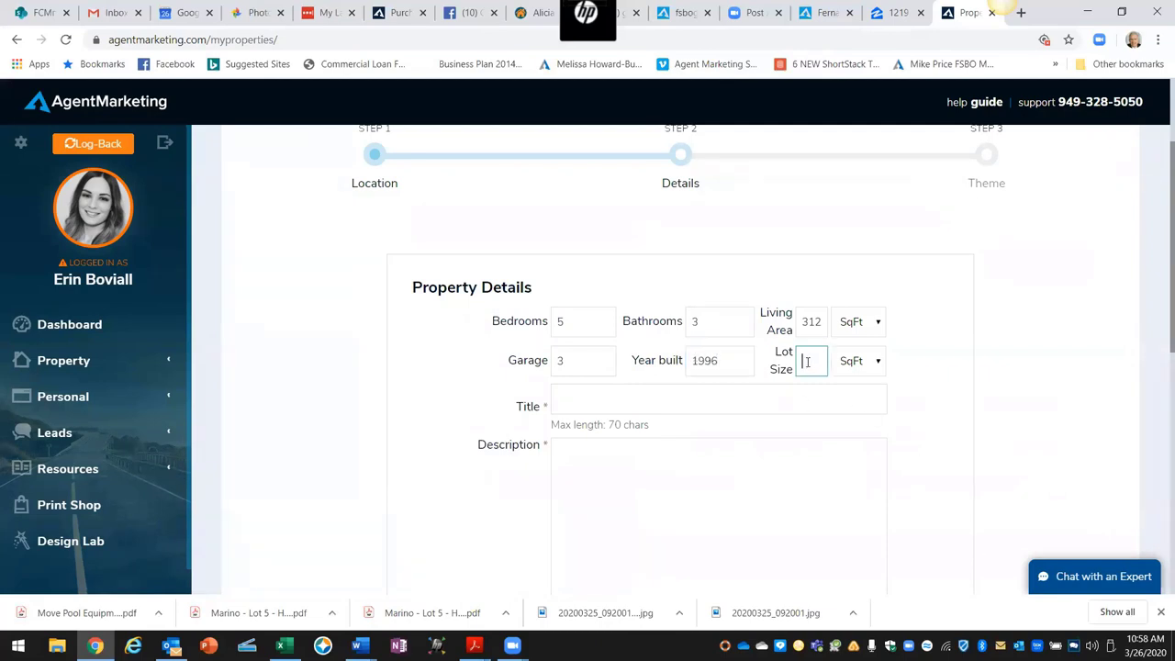
type("10")
type("454")
left_click(588, 401)
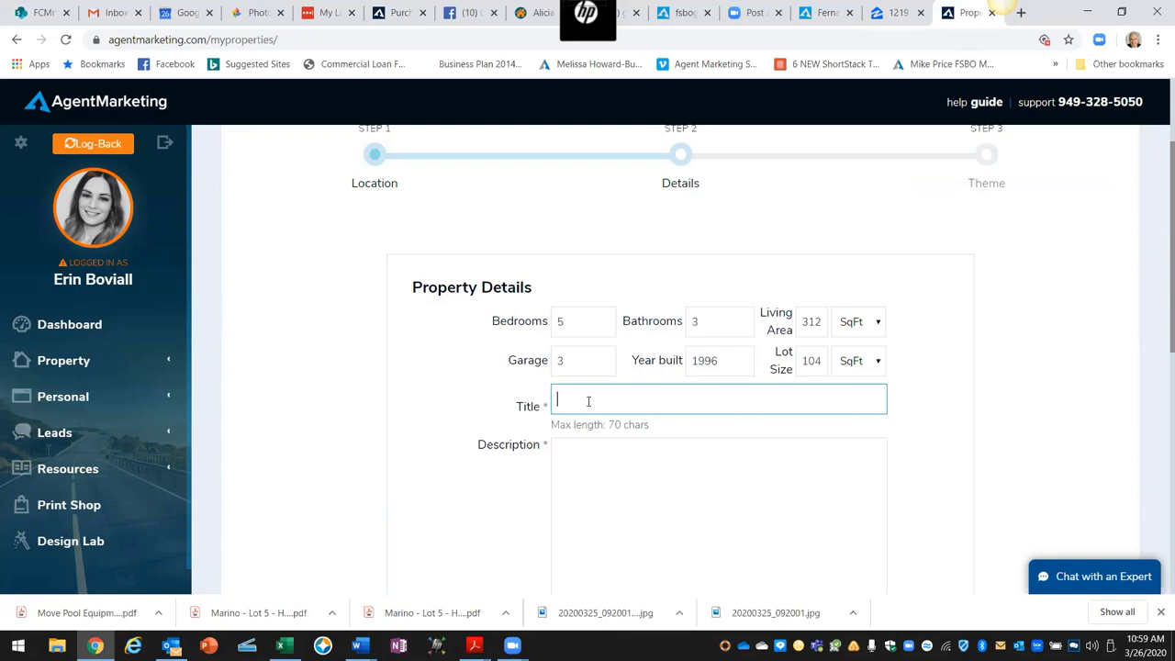
Step: Type '5 Bedroom - Naperville, IL' as the listing title, correcting the typo
type("5 Bed")
type("room")
type("-")
type(" Nor")
key("BackSpace")
key("BackSpace")
type("aperville, IL")
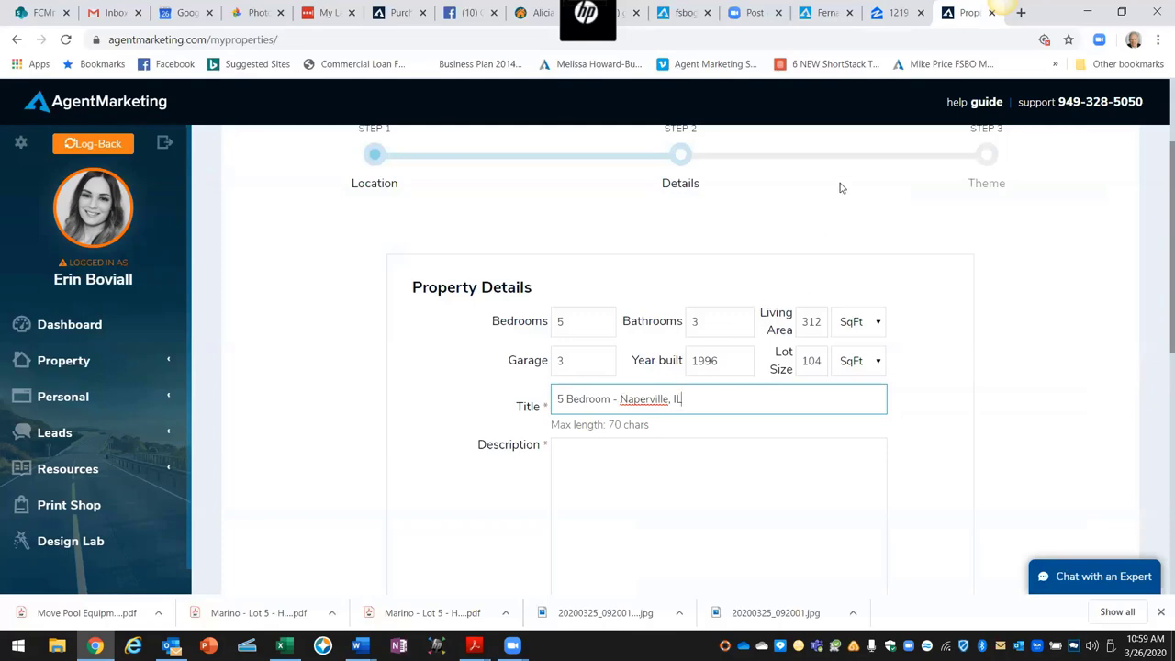
left_click(892, 13)
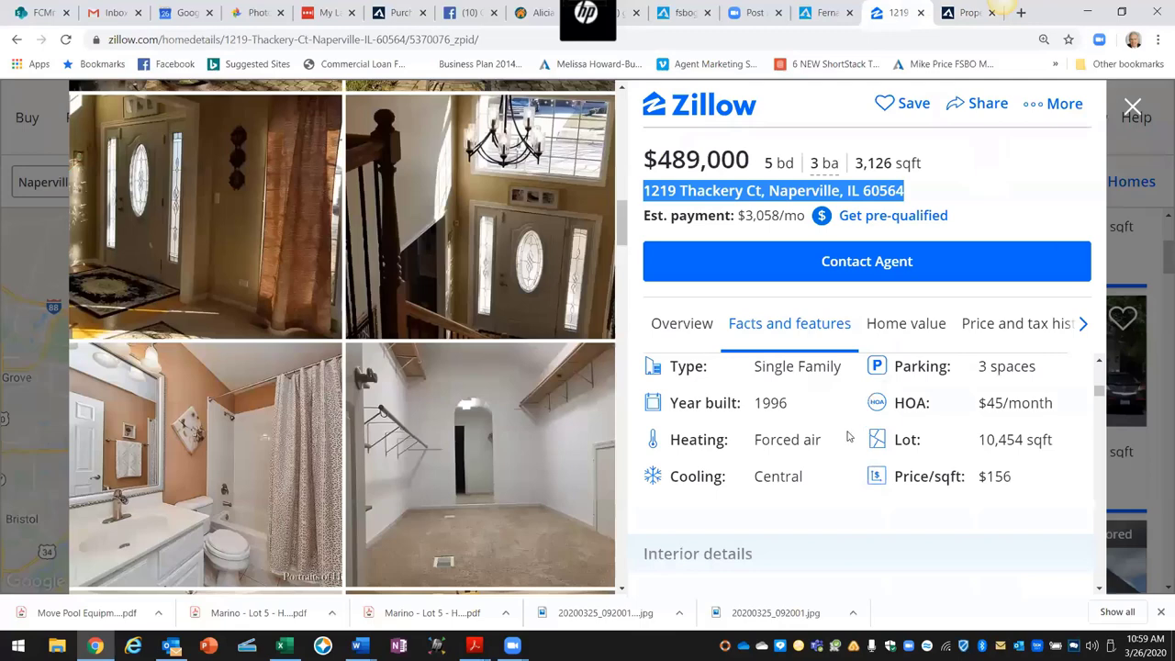
scroll(833, 449, "down", 3)
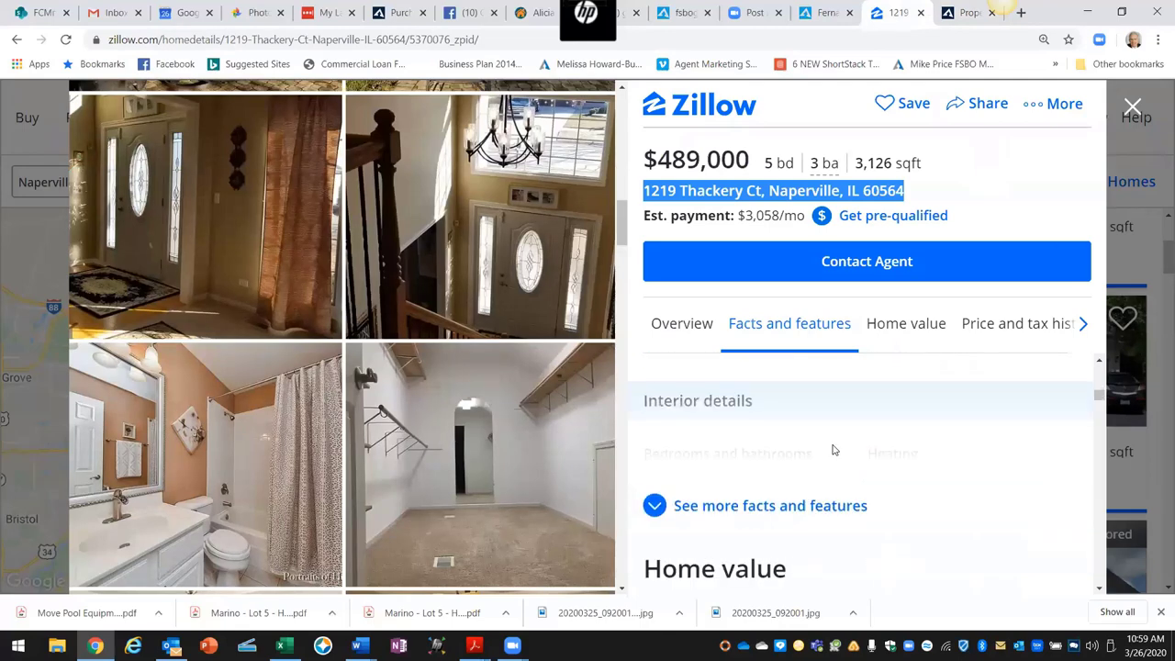
left_click(690, 434)
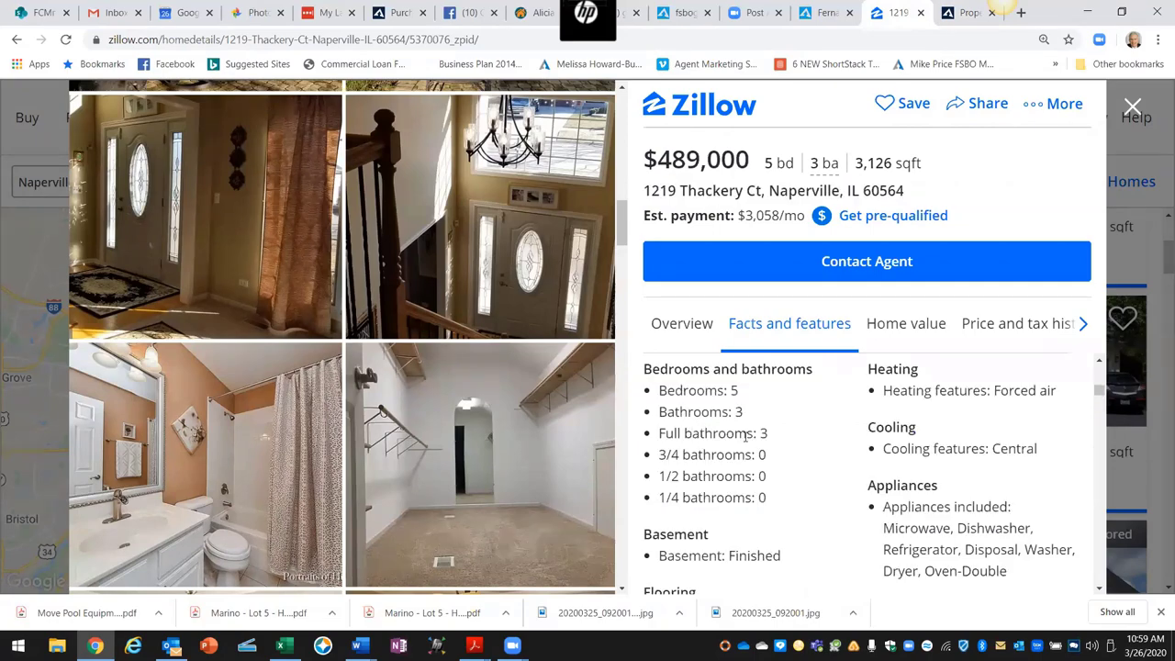
scroll(752, 436, "down", 3)
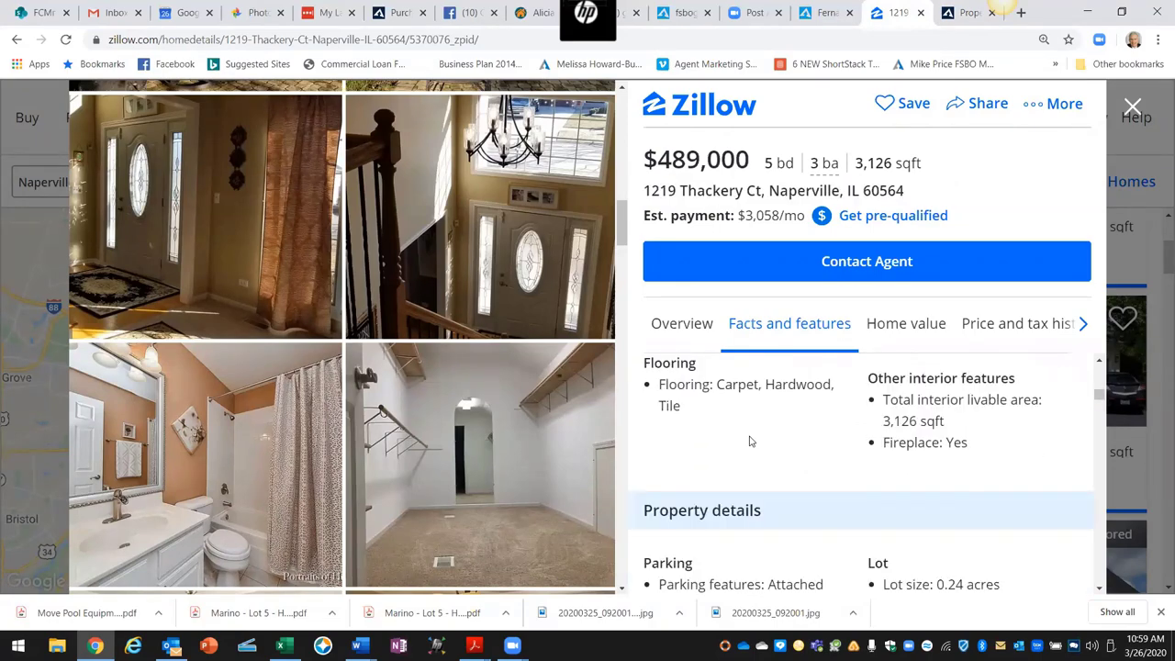
scroll(750, 440, "down", 3)
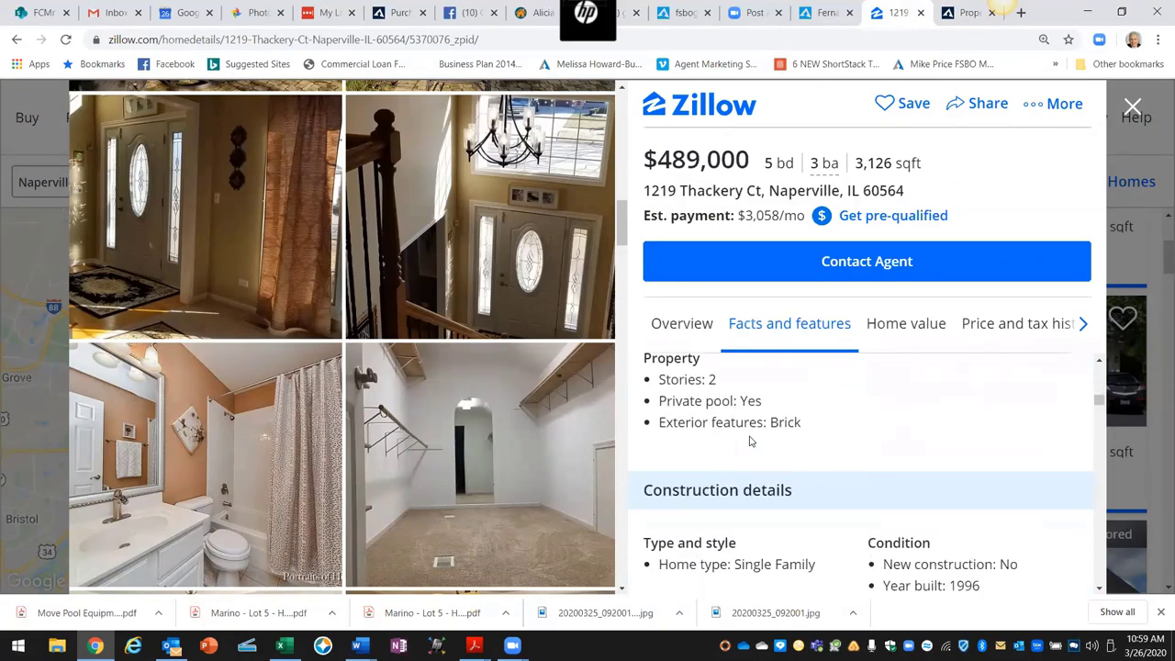
scroll(750, 441, "down", 2)
scroll(750, 441, "down", 4)
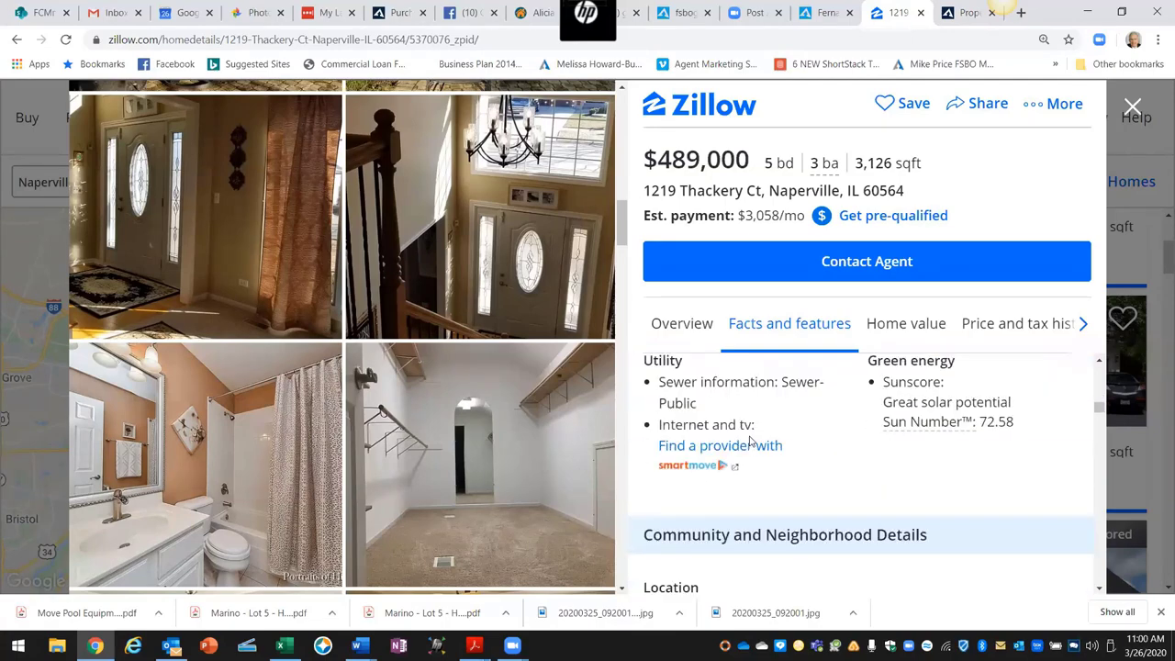
scroll(749, 441, "down", 5)
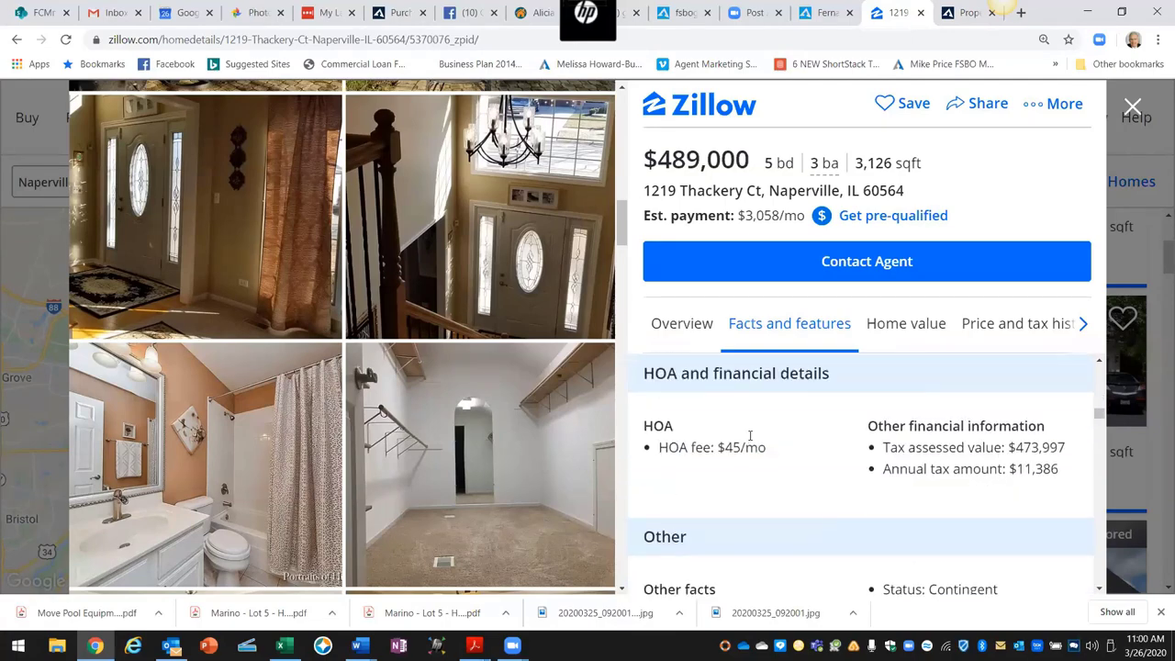
scroll(750, 435, "down", 2)
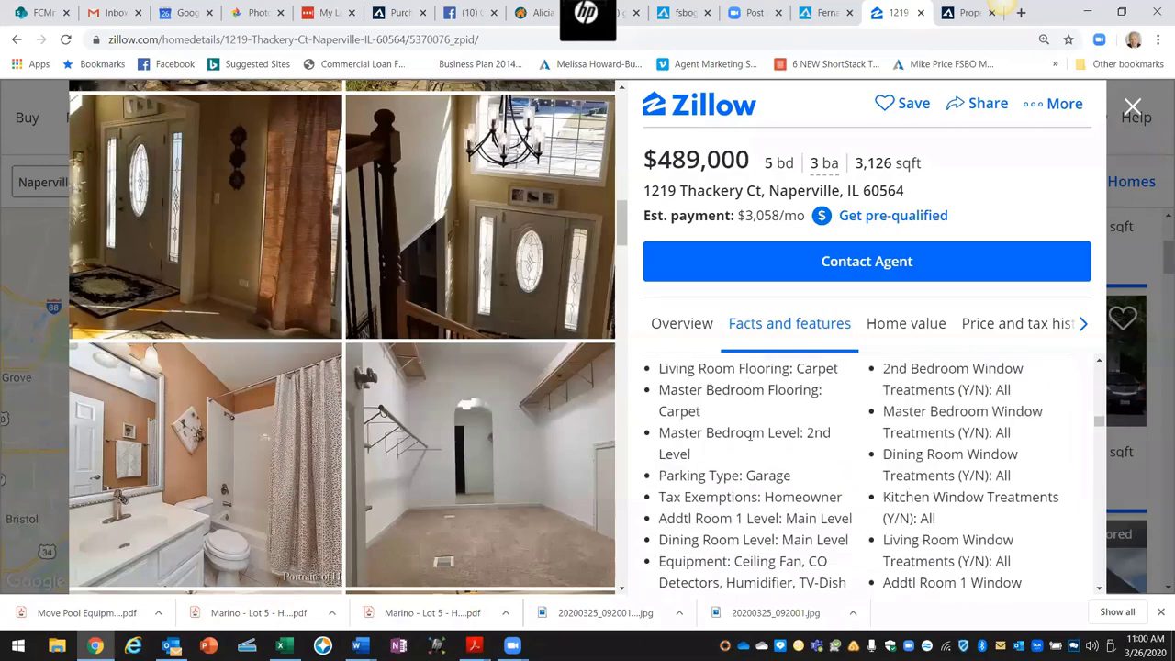
scroll(749, 435, "down", 2)
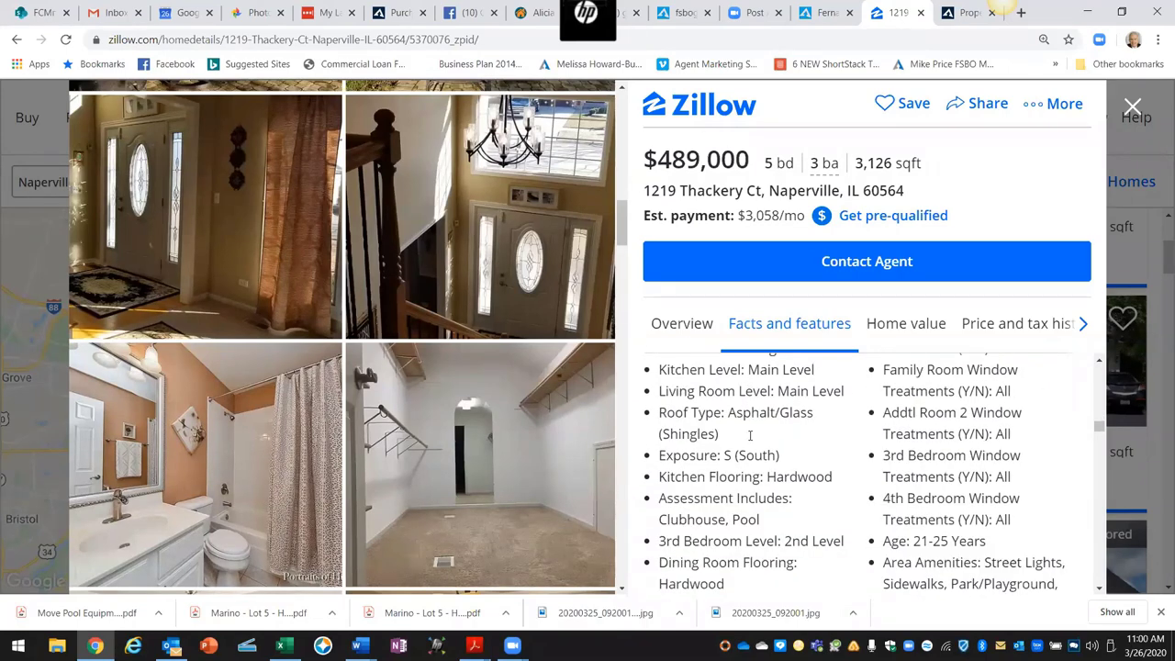
scroll(749, 435, "down", 4)
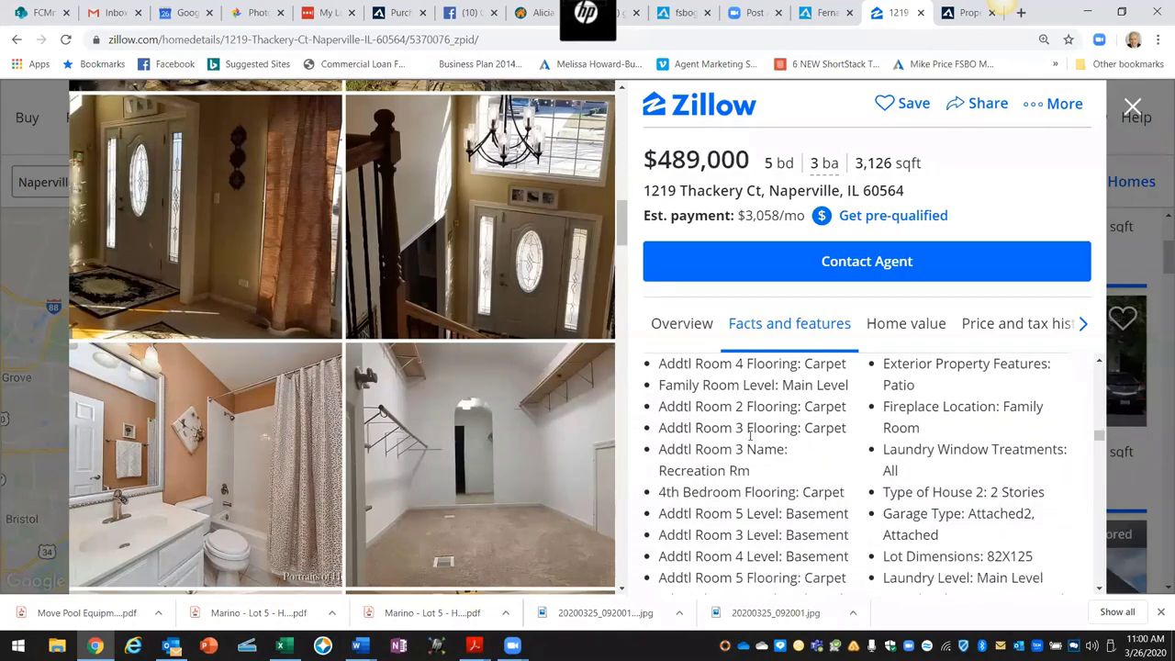
scroll(749, 435, "down", 5)
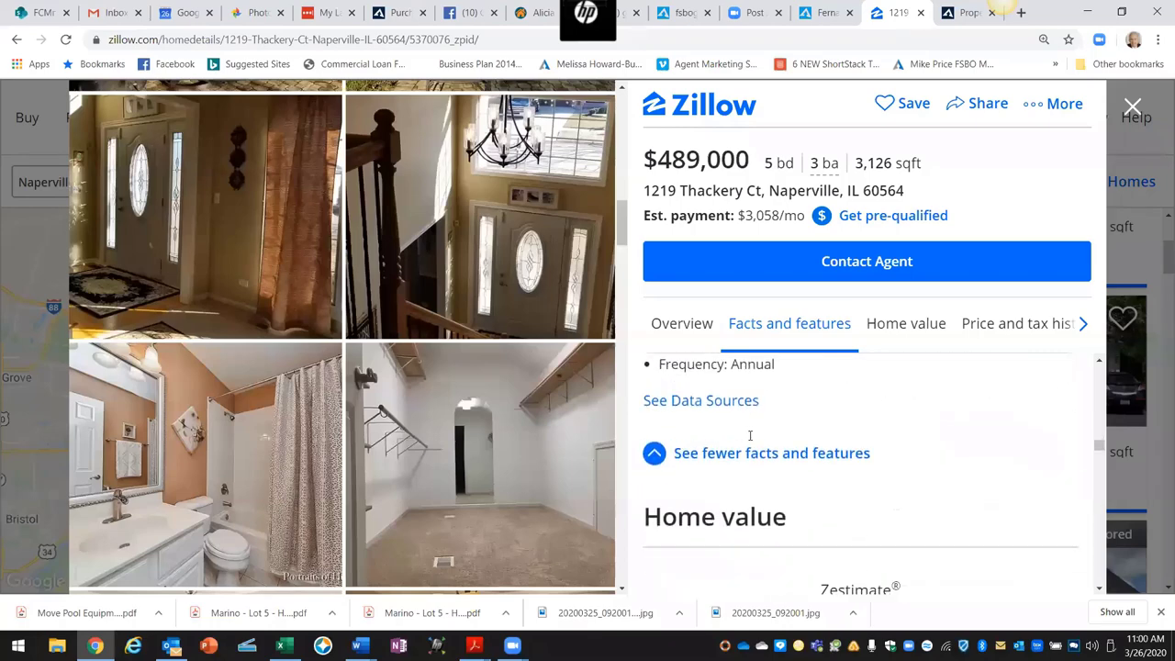
scroll(750, 435, "down", 1)
Step: Scroll back to the overview and expand the listing's full description
scroll(750, 443, "up", 3)
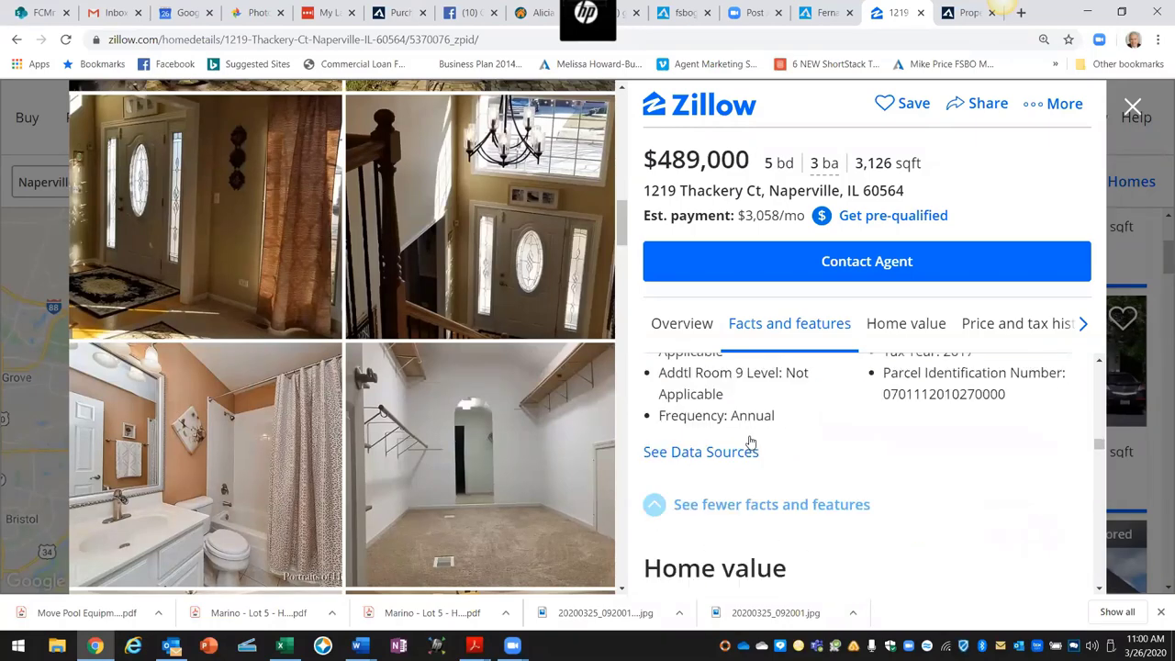
scroll(750, 440, "up", 8)
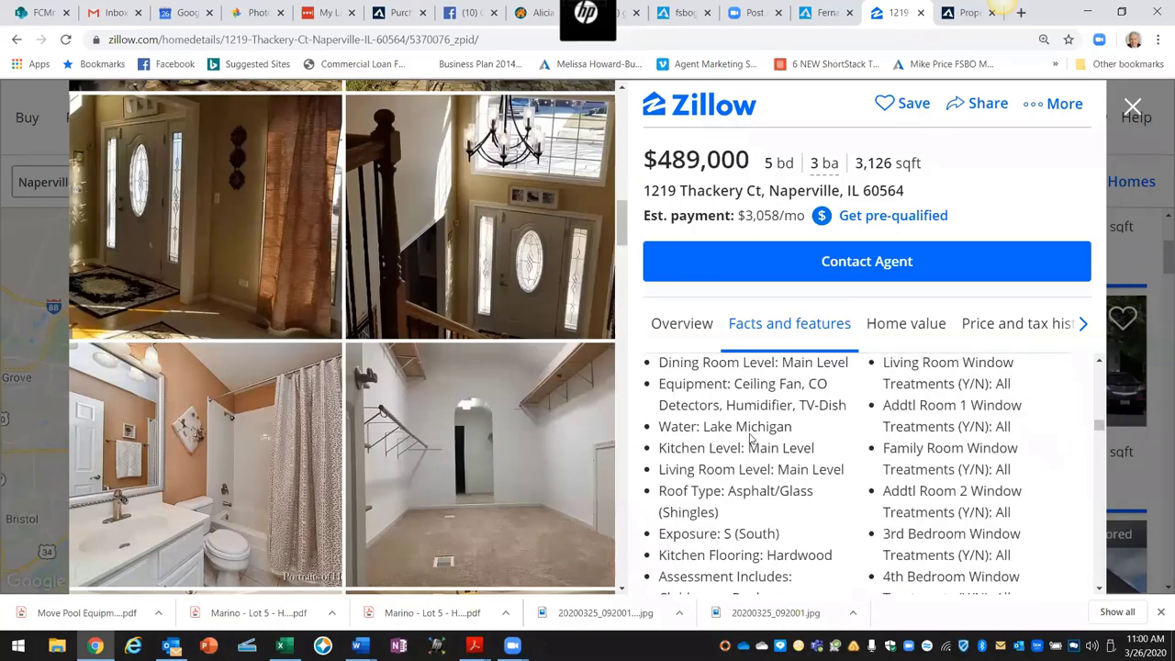
scroll(750, 438, "up", 2)
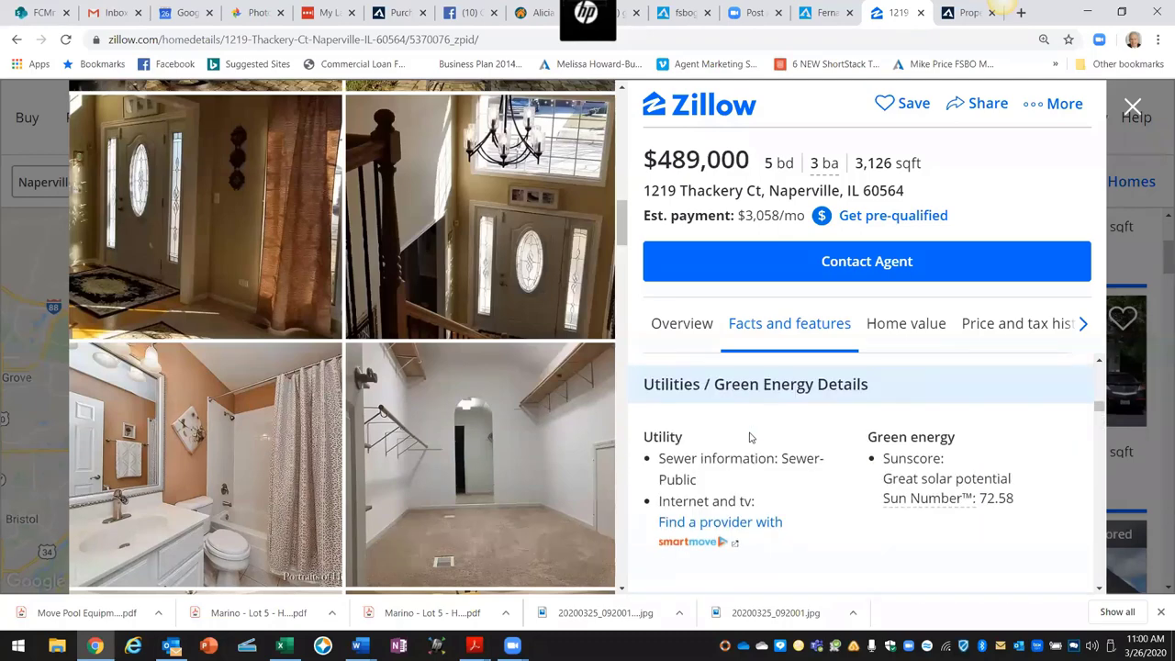
scroll(750, 438, "up", 2)
scroll(749, 438, "up", 2)
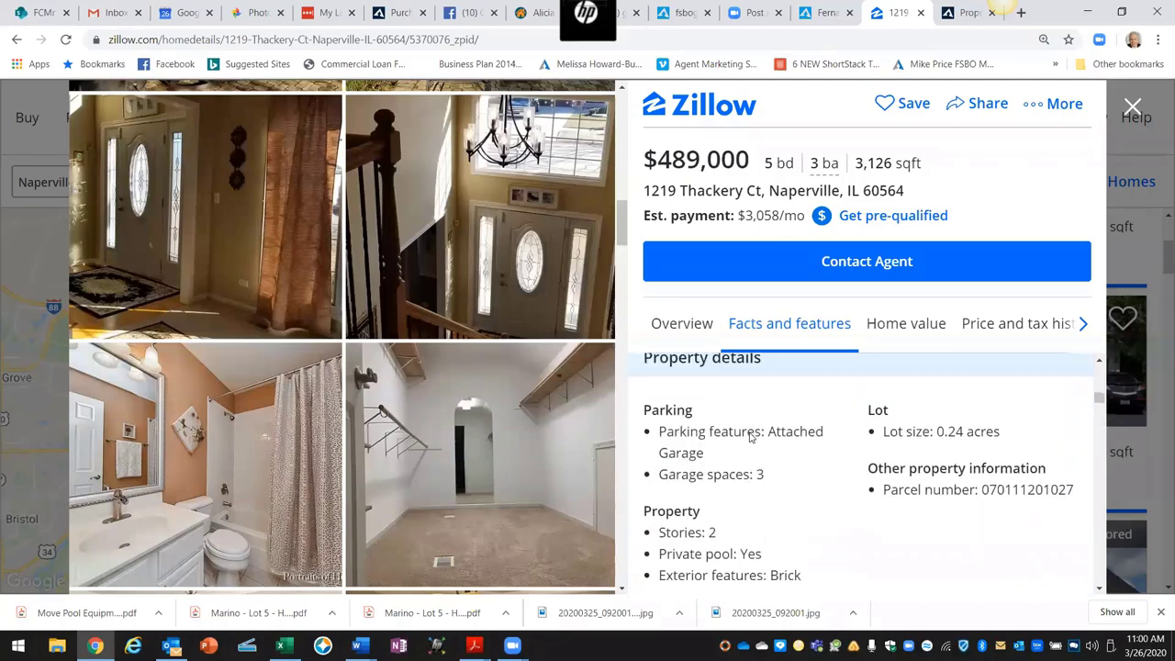
scroll(749, 438, "up", 2)
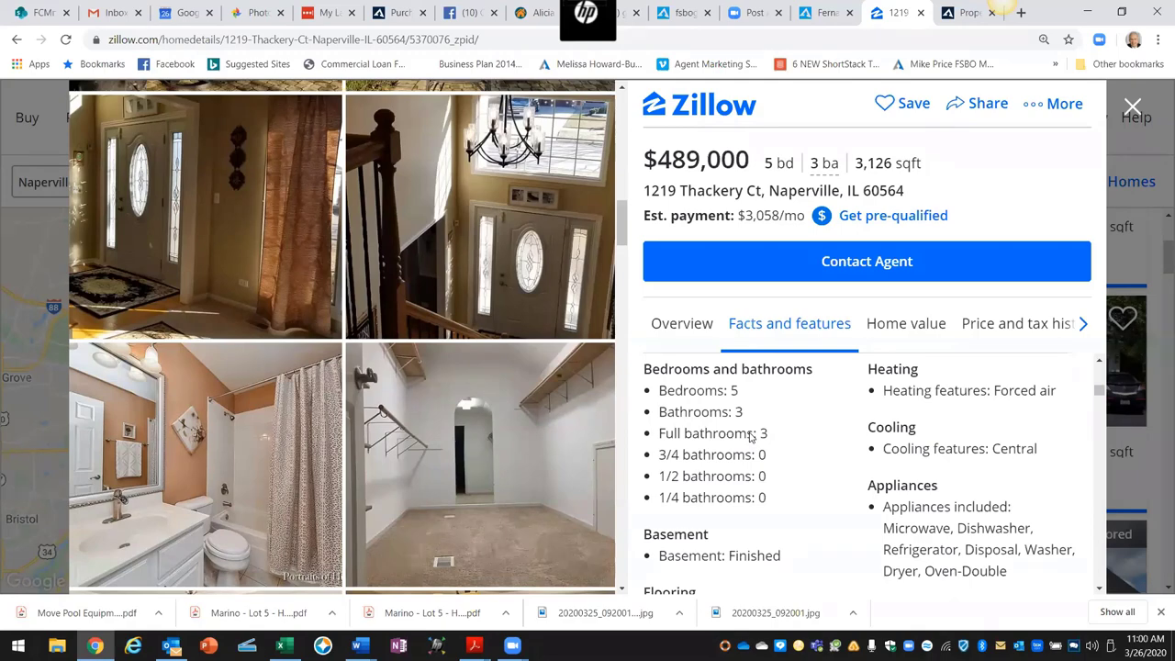
scroll(750, 438, "up", 5)
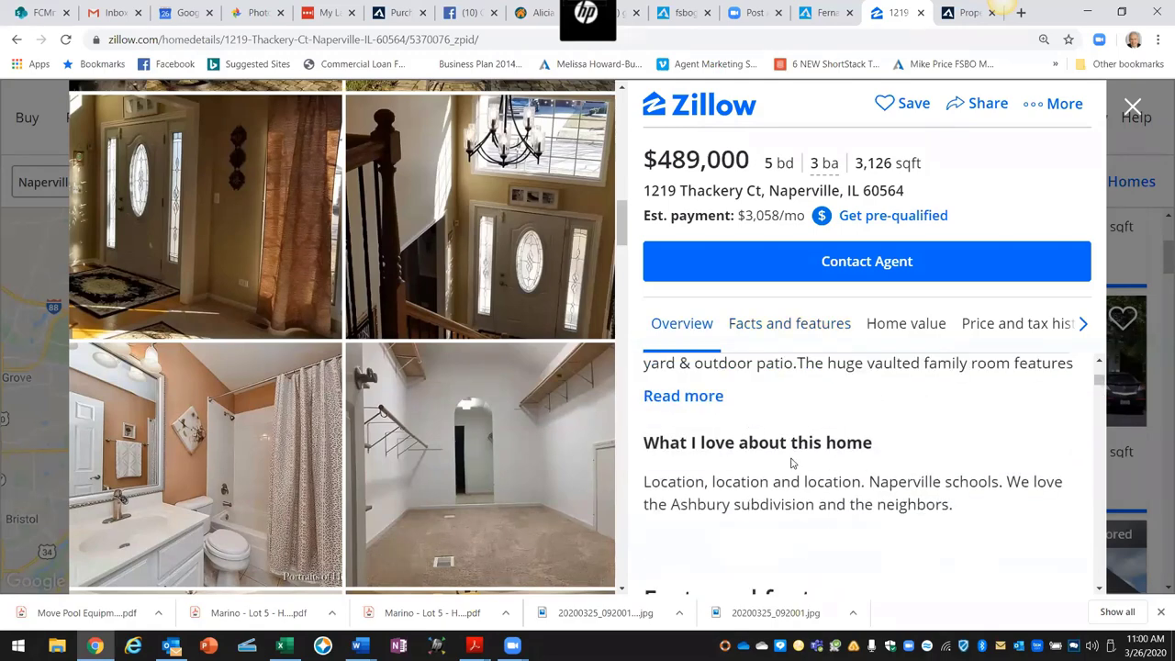
scroll(793, 463, "up", 4)
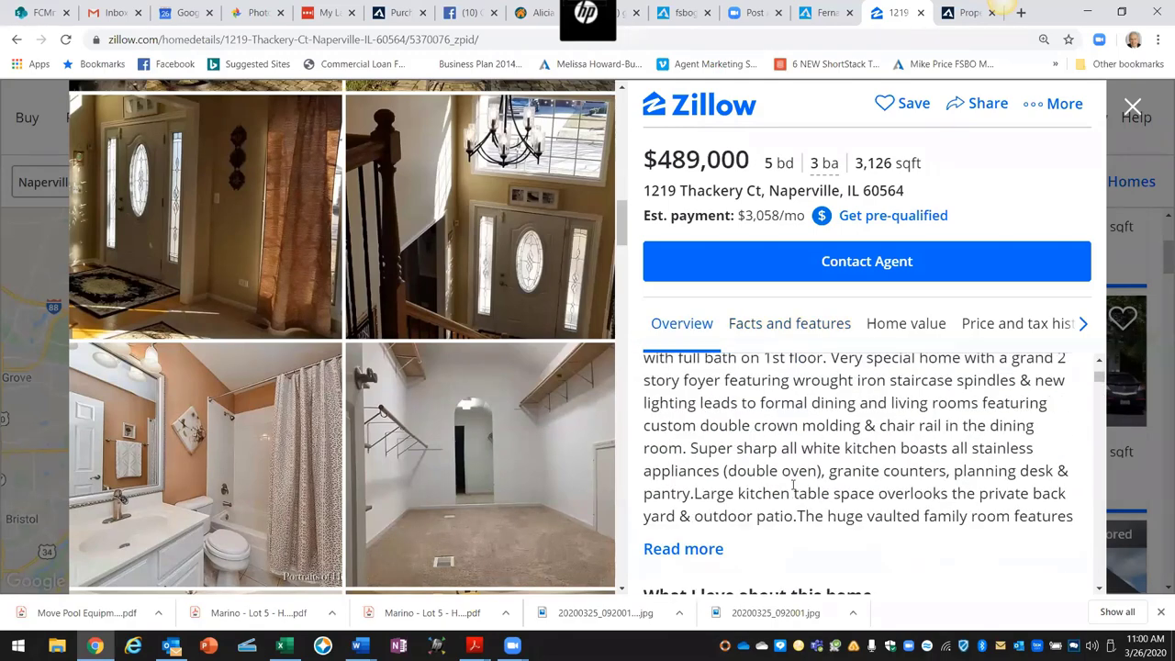
scroll(793, 485, "up", 2)
scroll(787, 475, "down", 3)
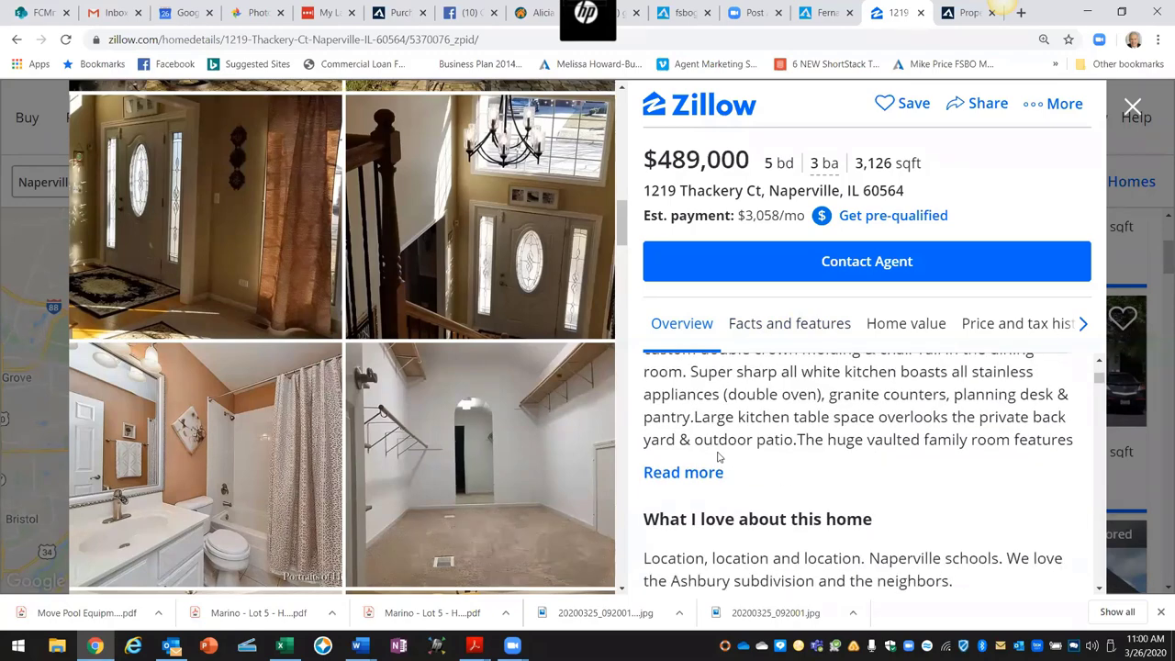
left_click(706, 473)
scroll(762, 478, "up", 3)
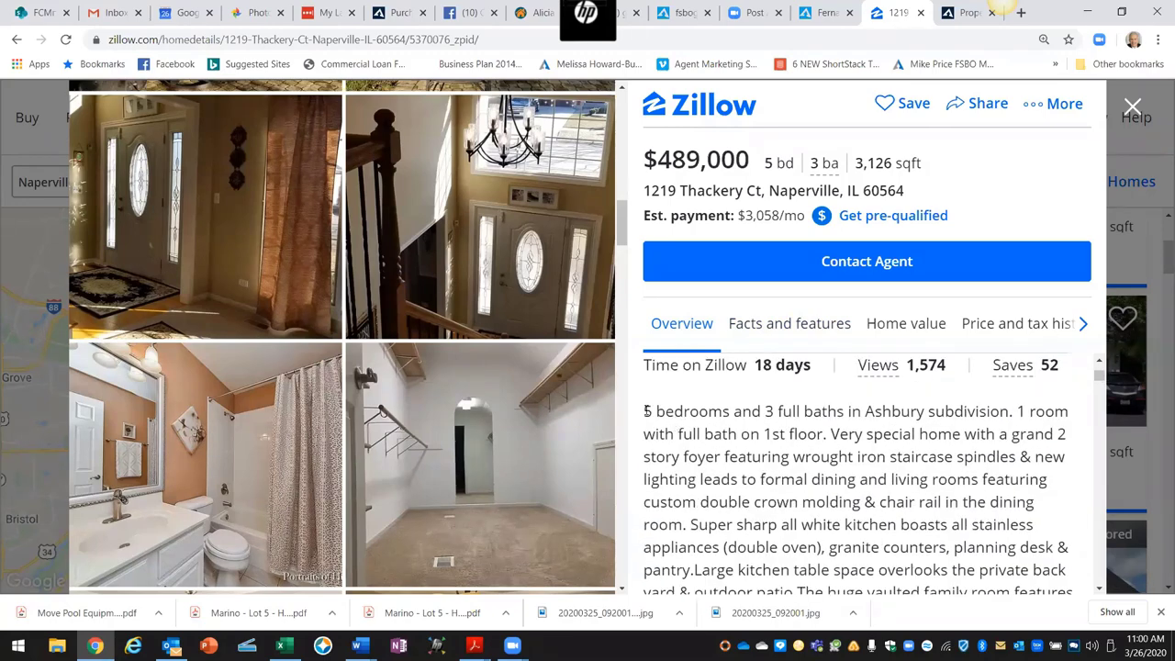
Step: Select and copy the full Zillow listing description
left_click_drag(646, 411, 938, 434)
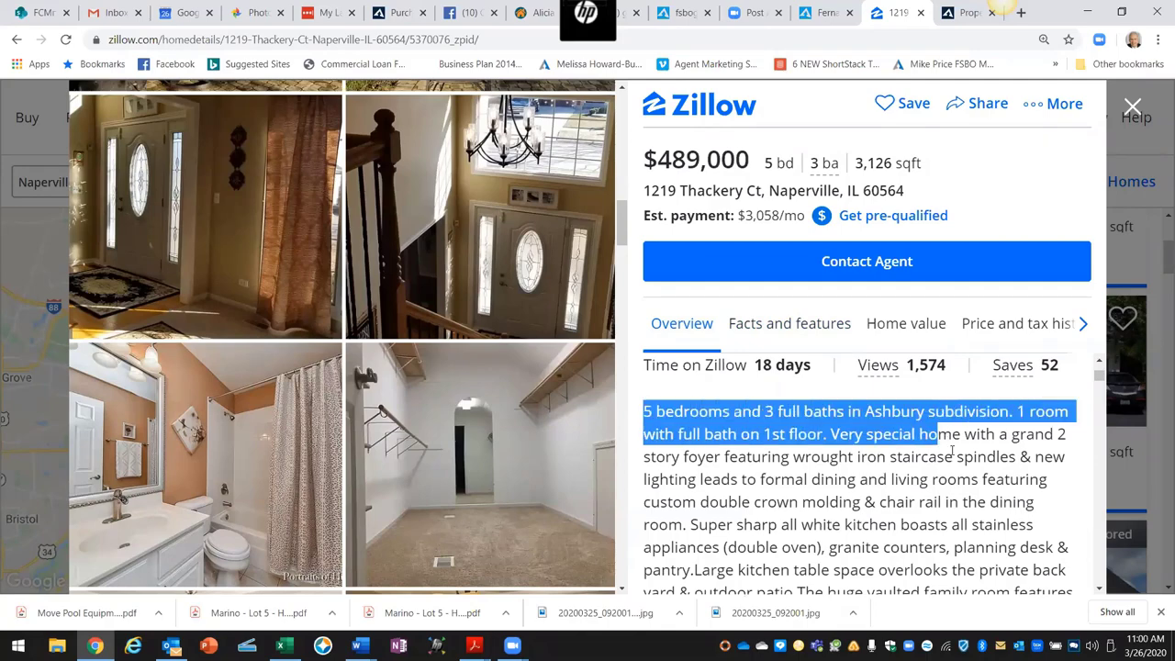
left_click_drag(961, 516, 973, 540)
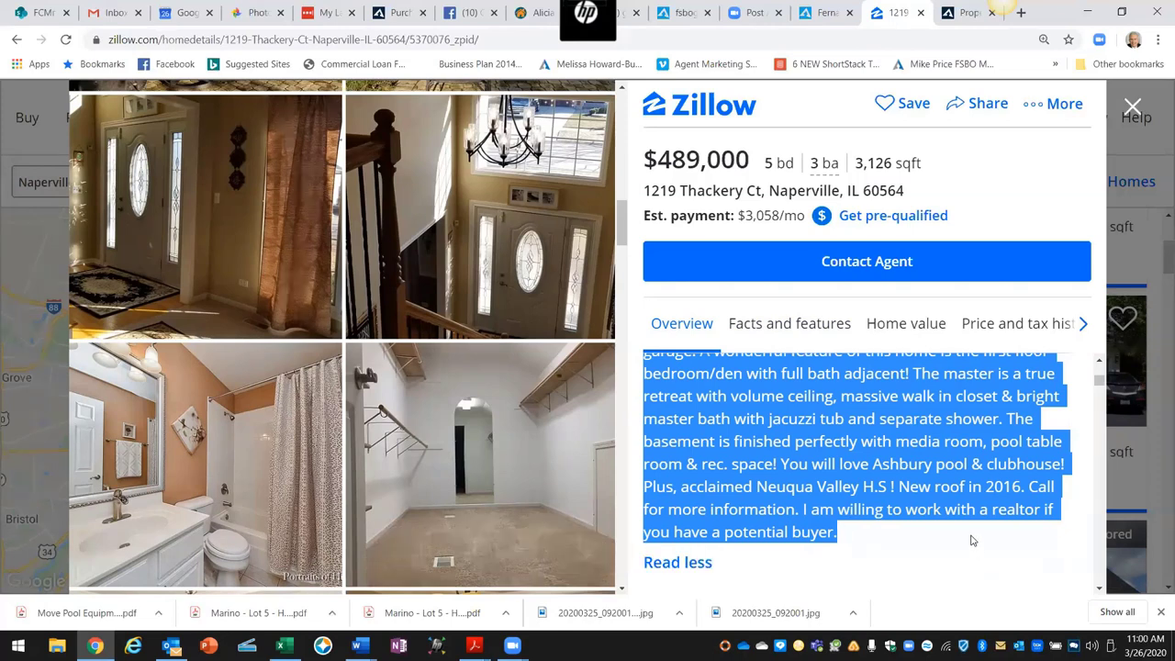
right_click(820, 482)
left_click(846, 494)
left_click(947, 13)
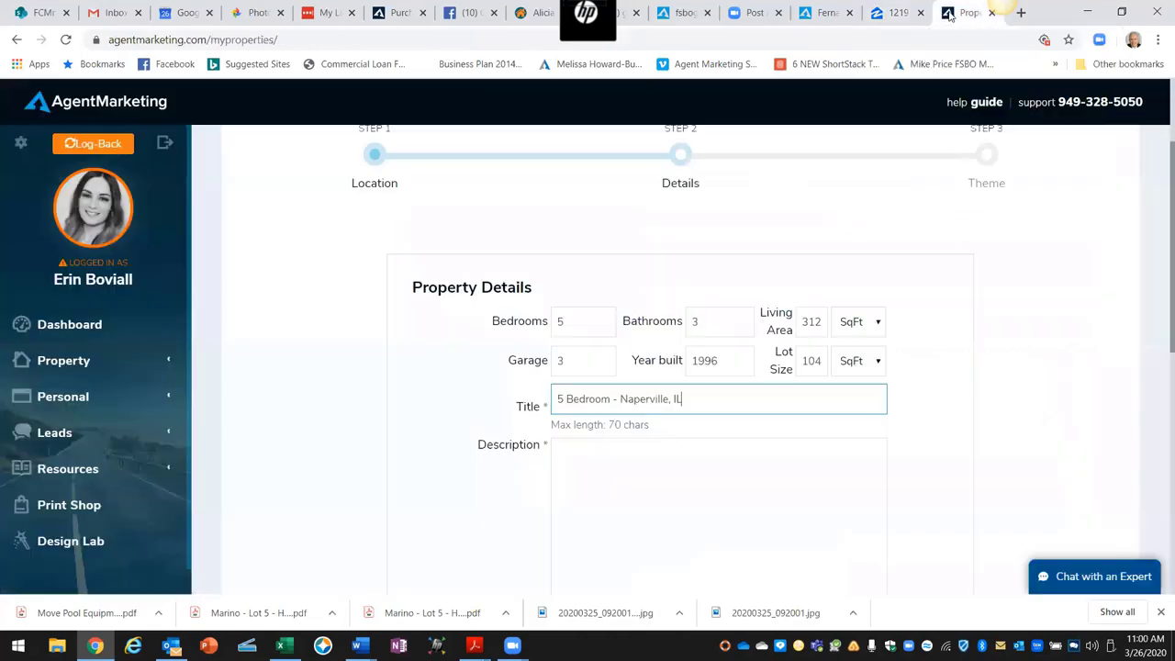
Step: Paste the Zillow description into the Description box and add a new line after it
left_click(573, 454)
right_click(560, 447)
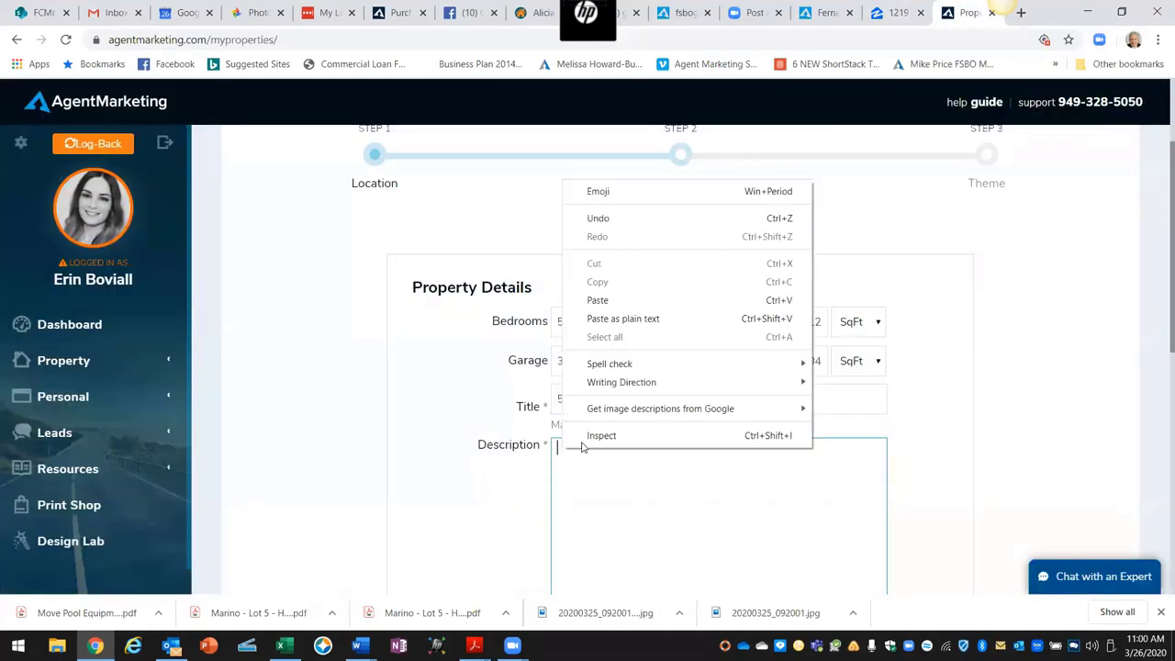
left_click(606, 299)
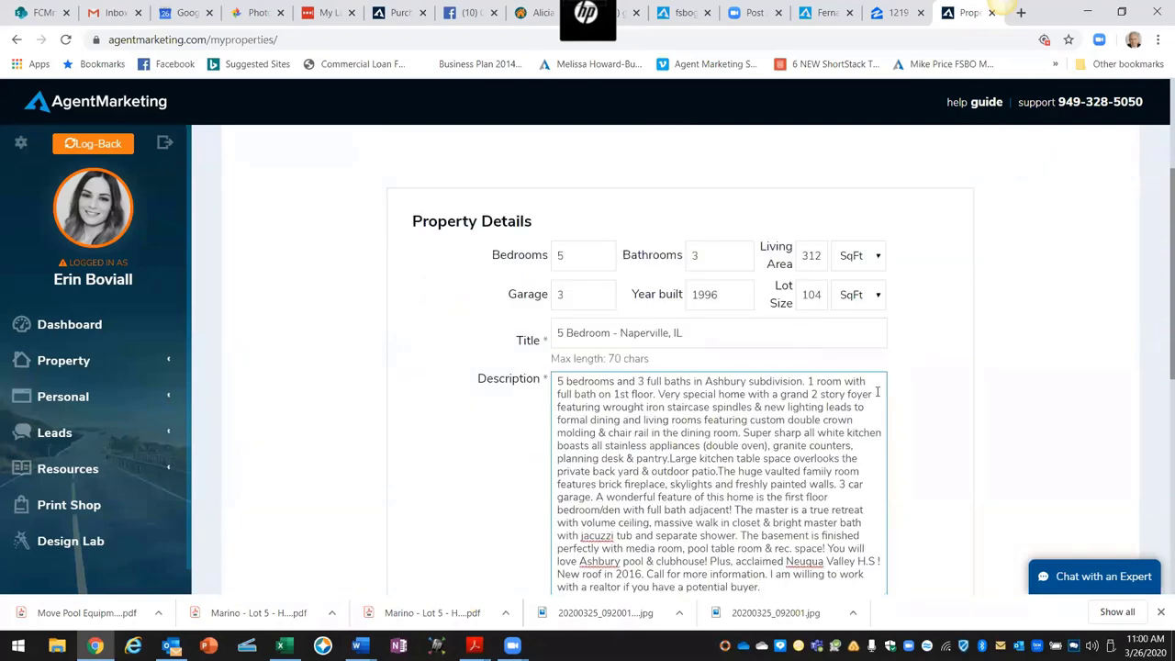
scroll(920, 399, "down", 1)
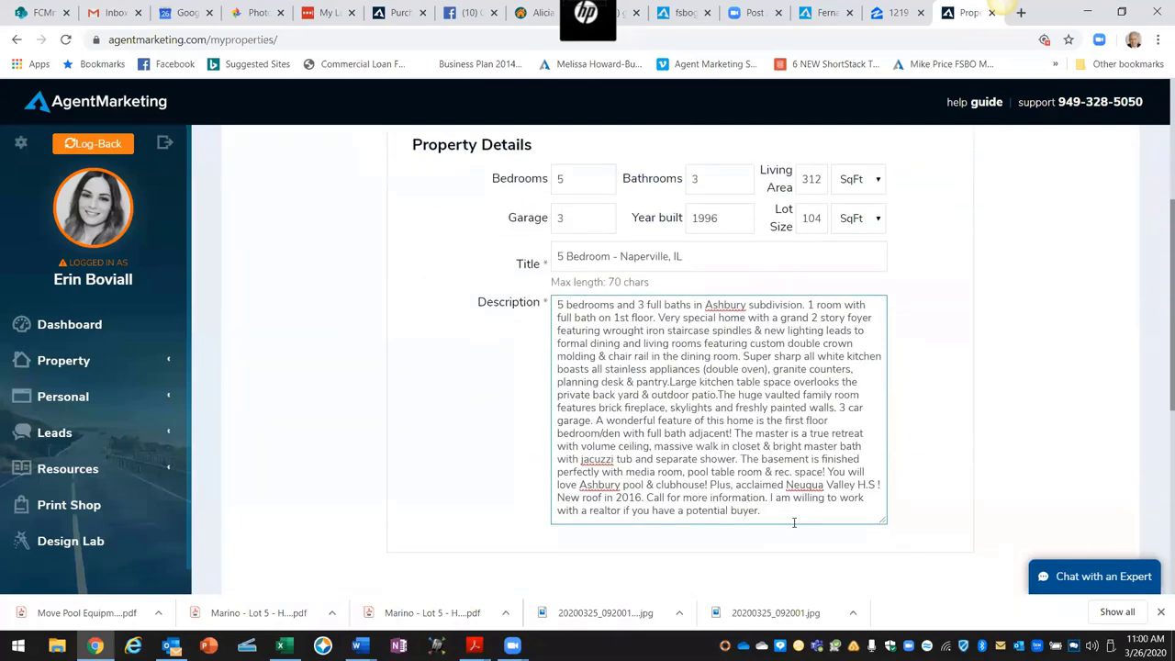
key("Return")
key("Return")
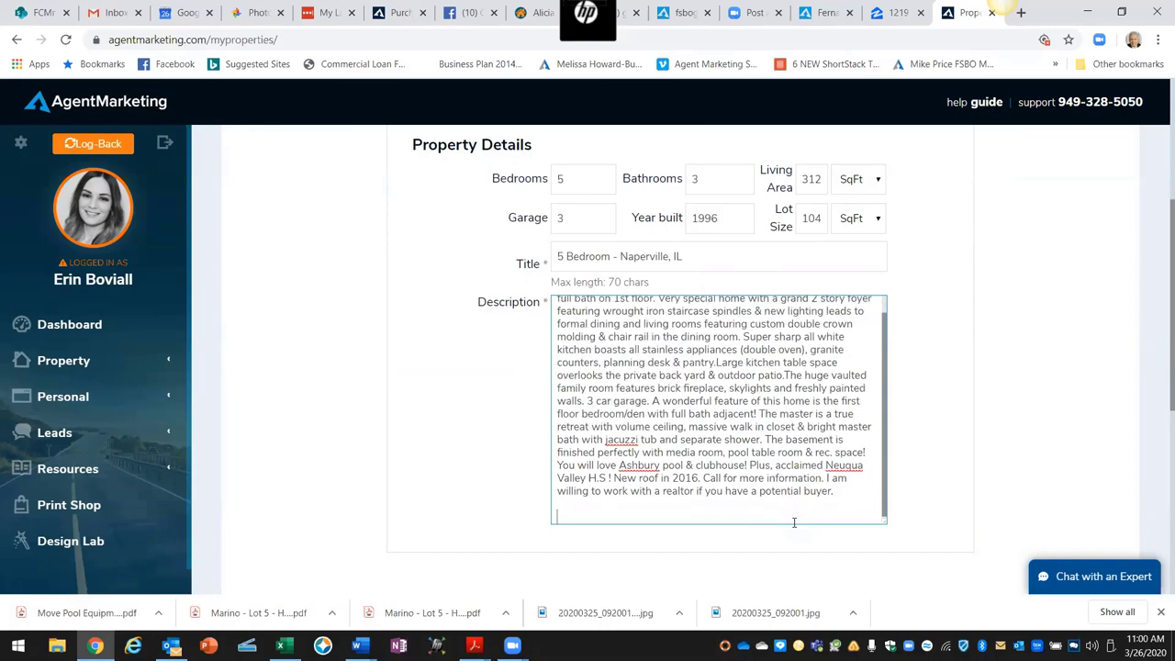
left_click(876, 13)
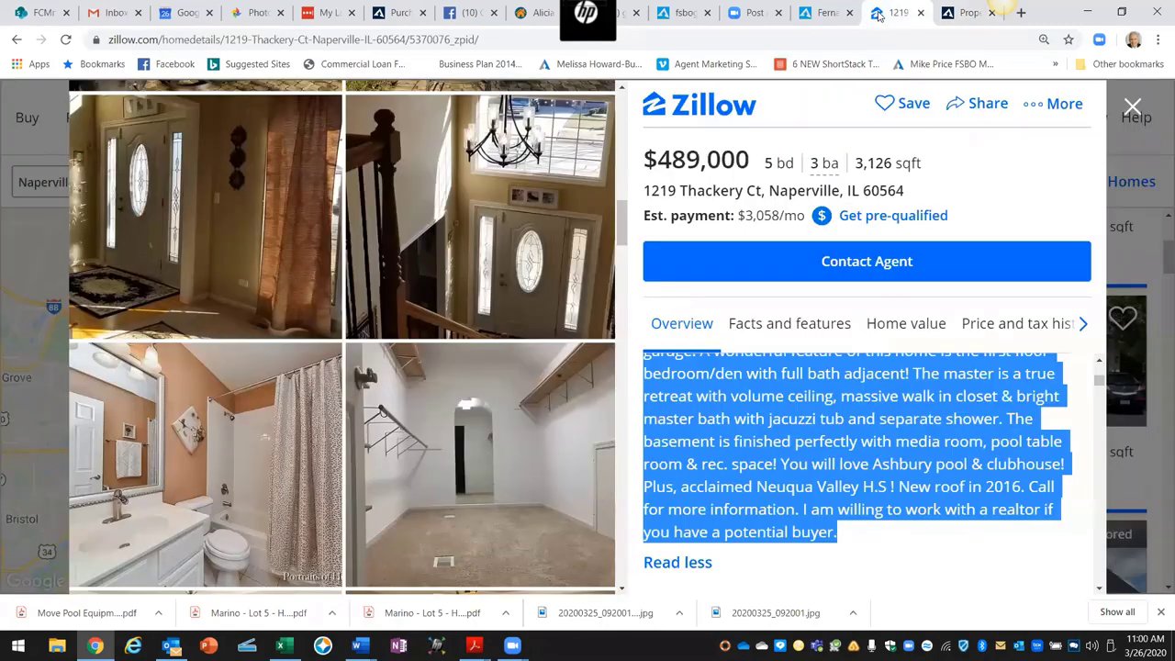
Step: Copy Zillow's 'What I love about this home' section and switch back to AgentMarketing
scroll(900, 439, "down", 2)
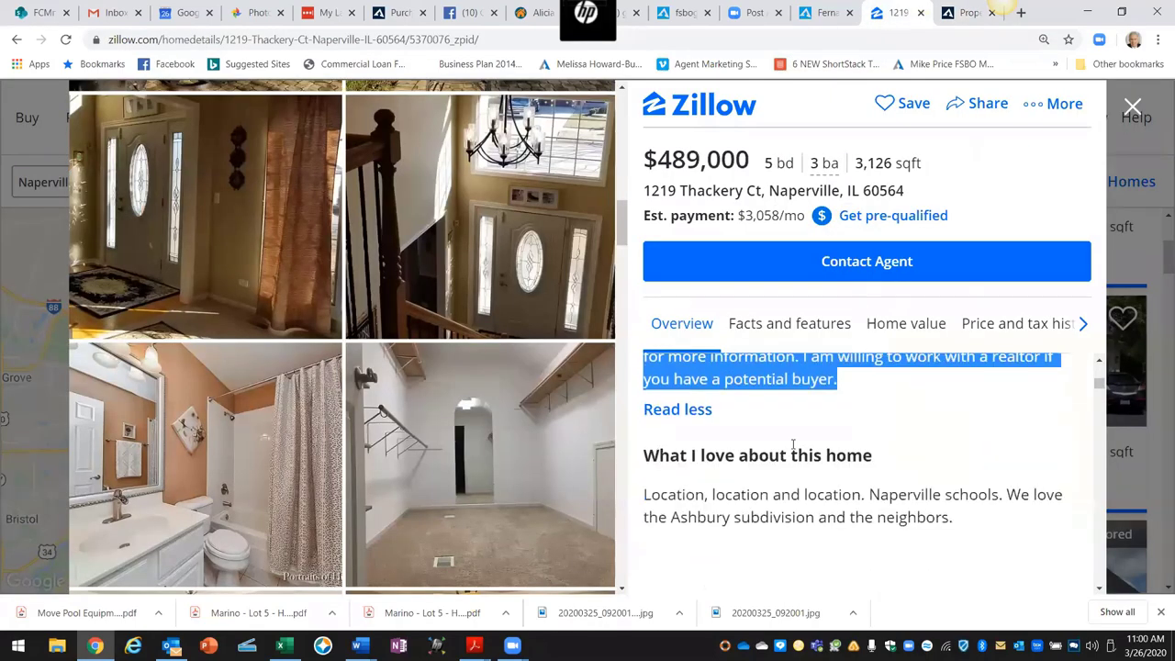
left_click_drag(645, 455, 962, 525)
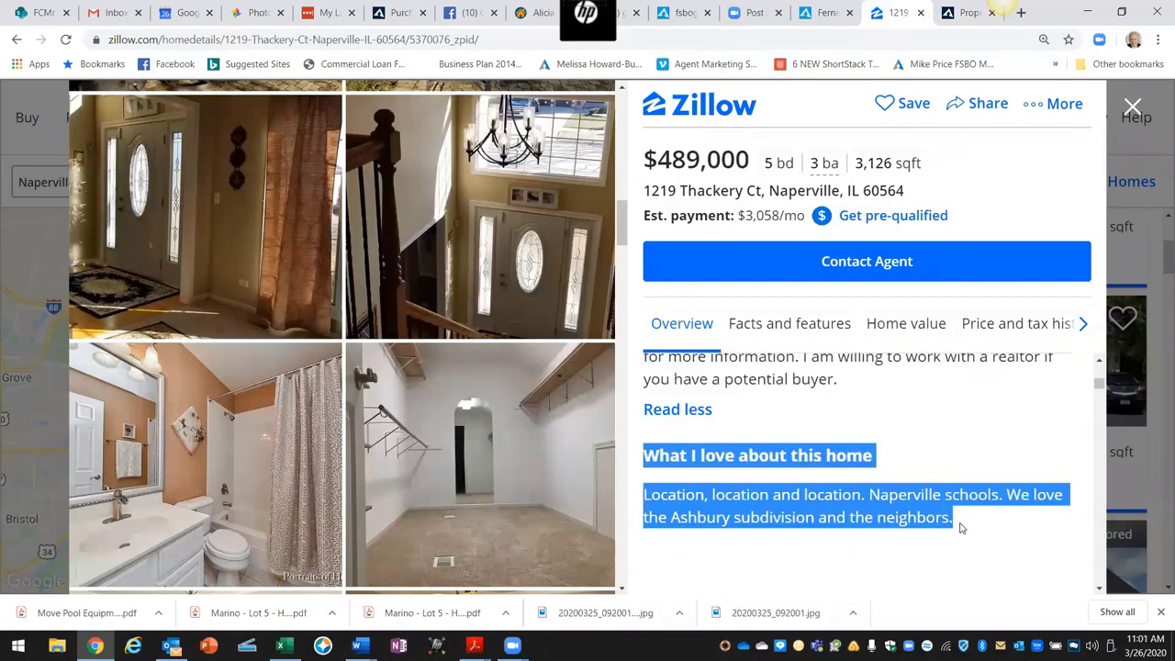
right_click(895, 513)
left_click(895, 517)
left_click(966, 13)
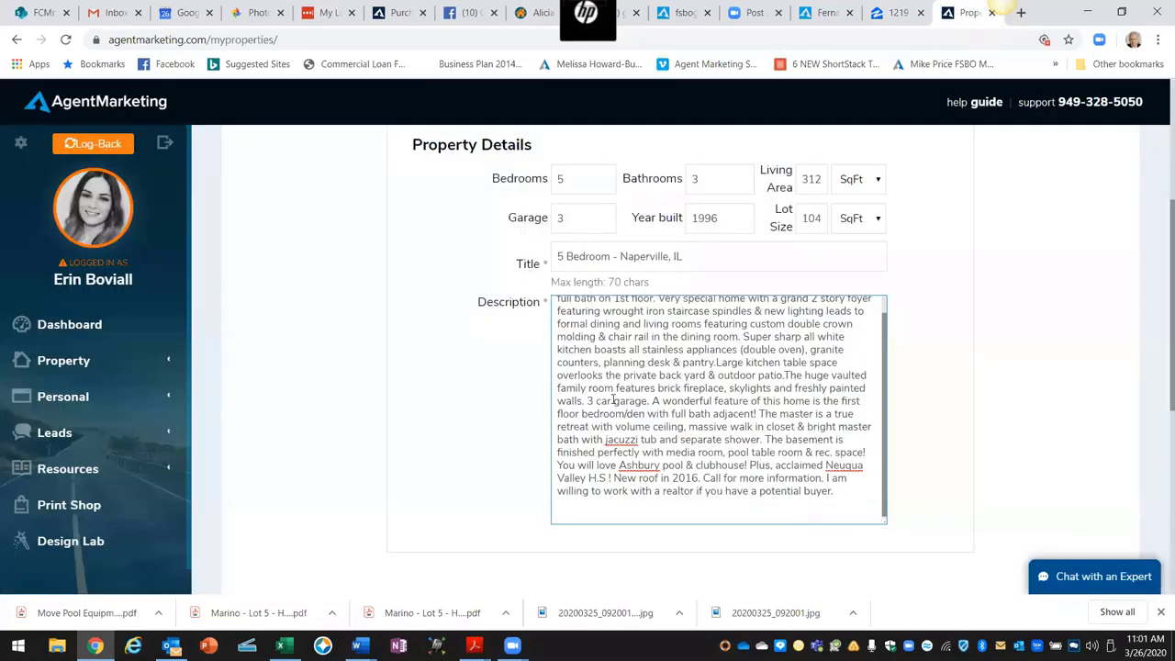
Step: Paste the copied 'What I love about this home' text at the end of the Description
right_click(560, 513)
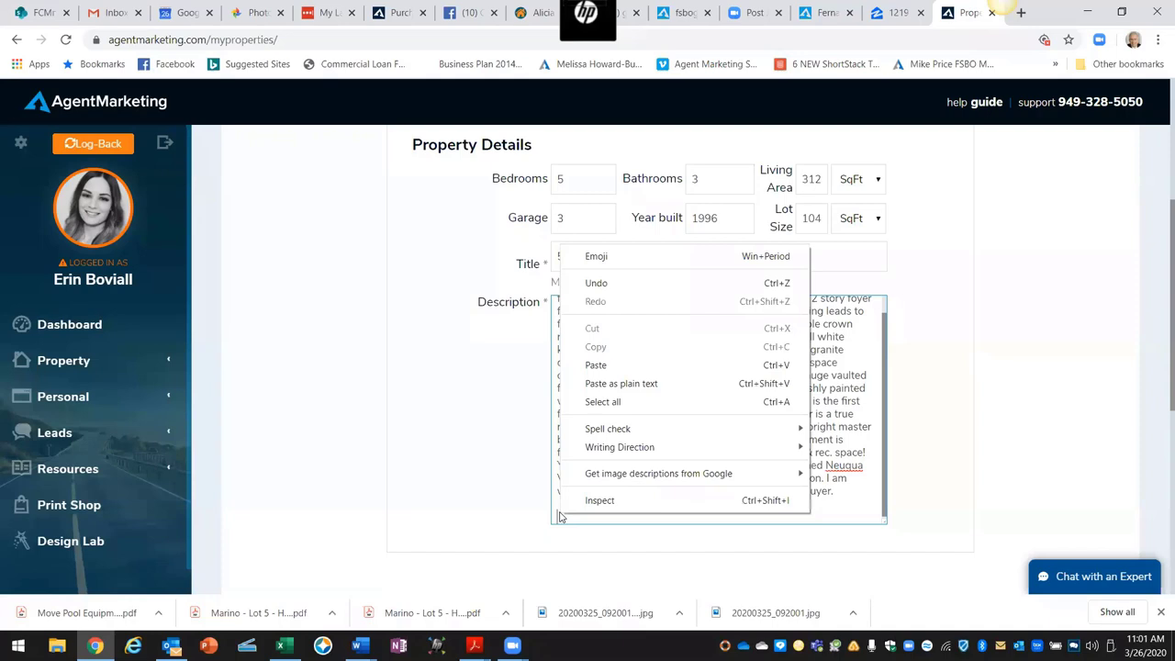
left_click(585, 365)
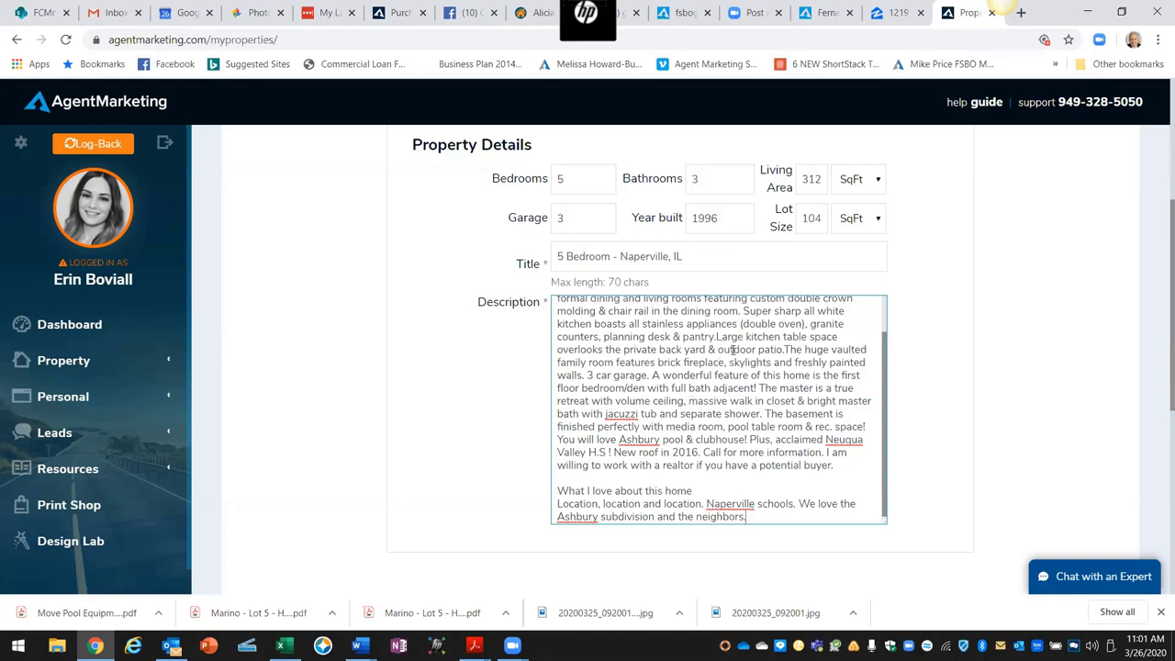
scroll(760, 352, "down", 1)
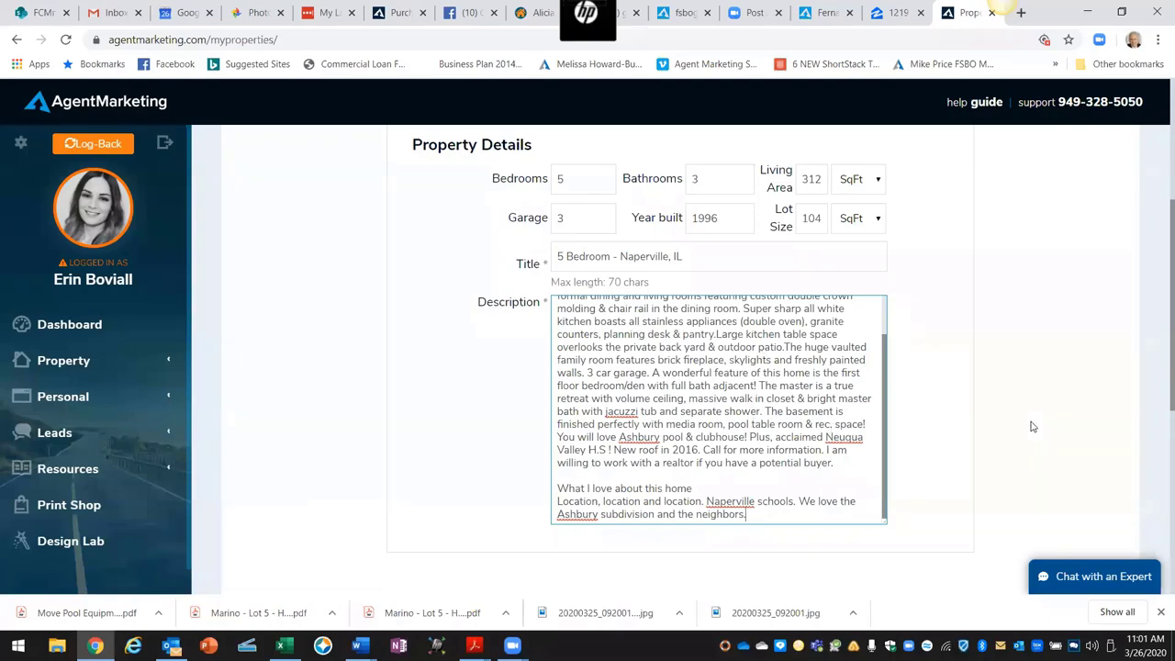
scroll(1031, 426, "up", 3)
scroll(1032, 426, "up", 1)
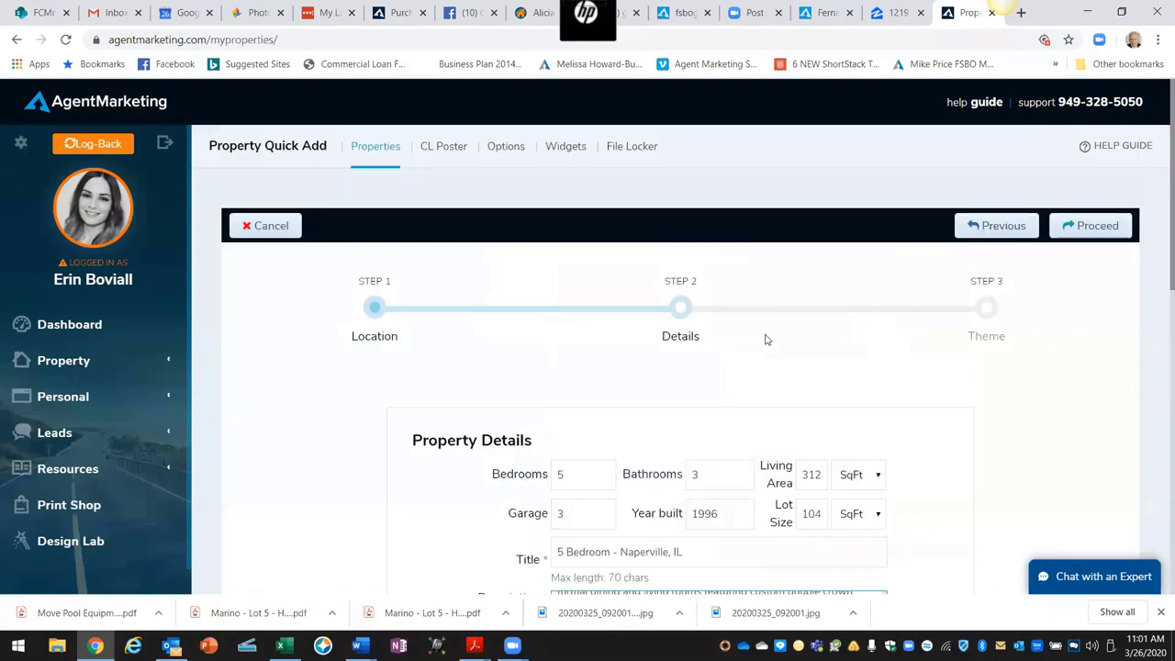
left_click(1096, 226)
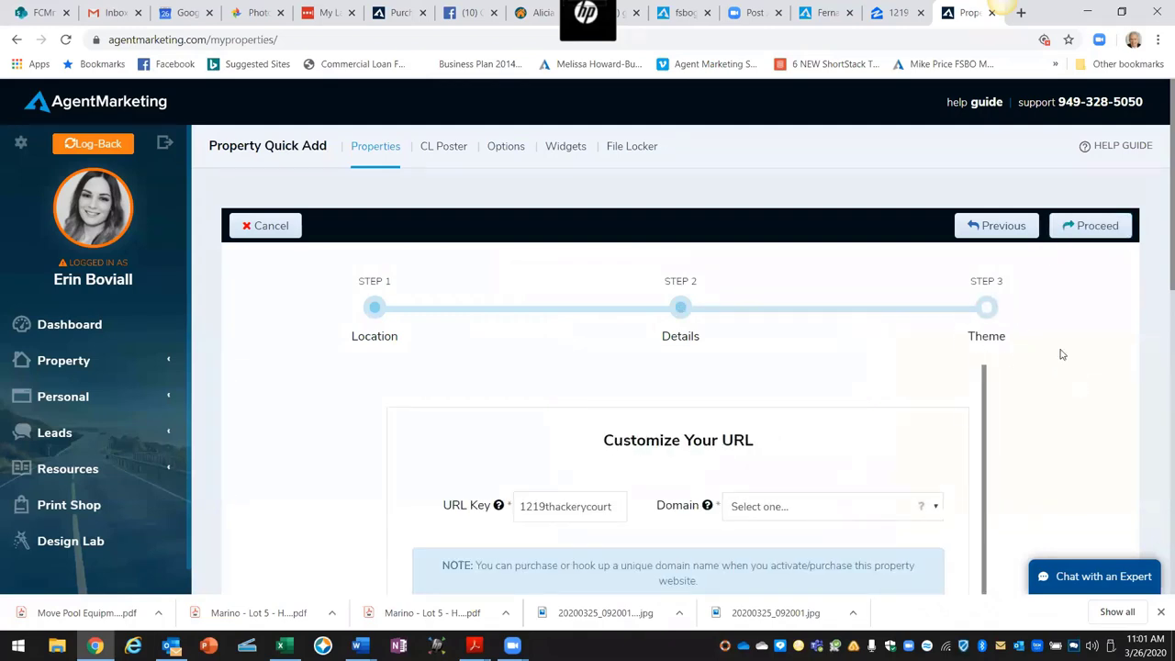
scroll(1076, 352, "down", 3)
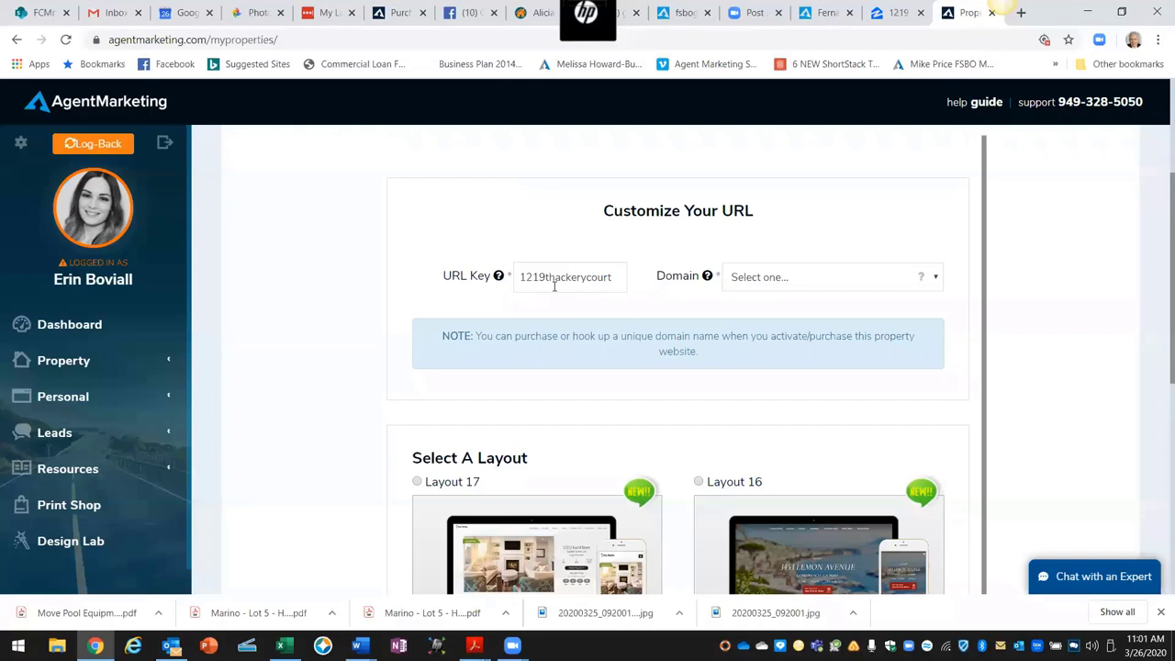
left_click(613, 286)
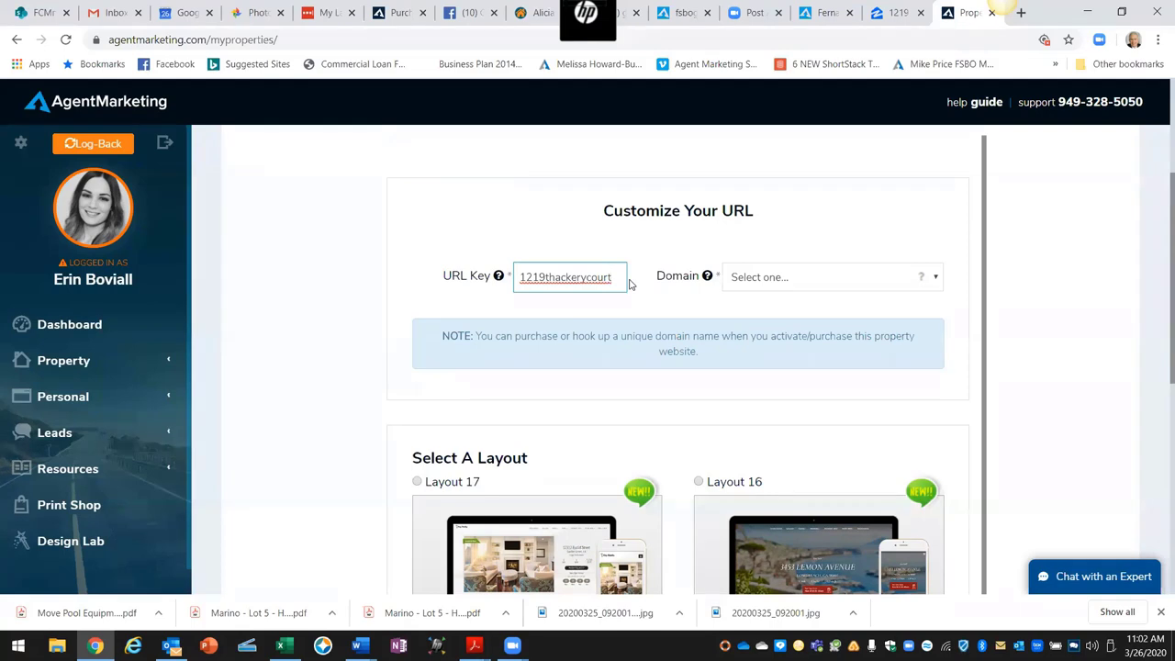
key("BackSpace")
key("BackSpace")
key("BackSpace")
key("BackSpace")
type("t")
Step: Set the domain to BestHomeAround.com and choose Layout 17 for the property website
left_click(934, 278)
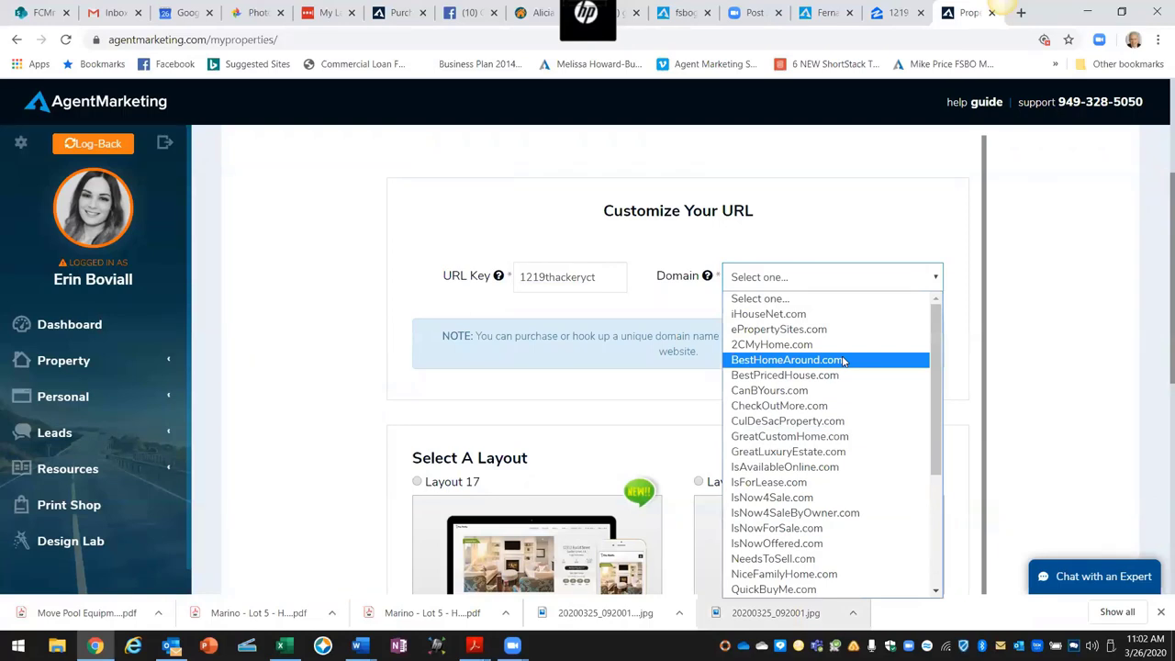
left_click(843, 360)
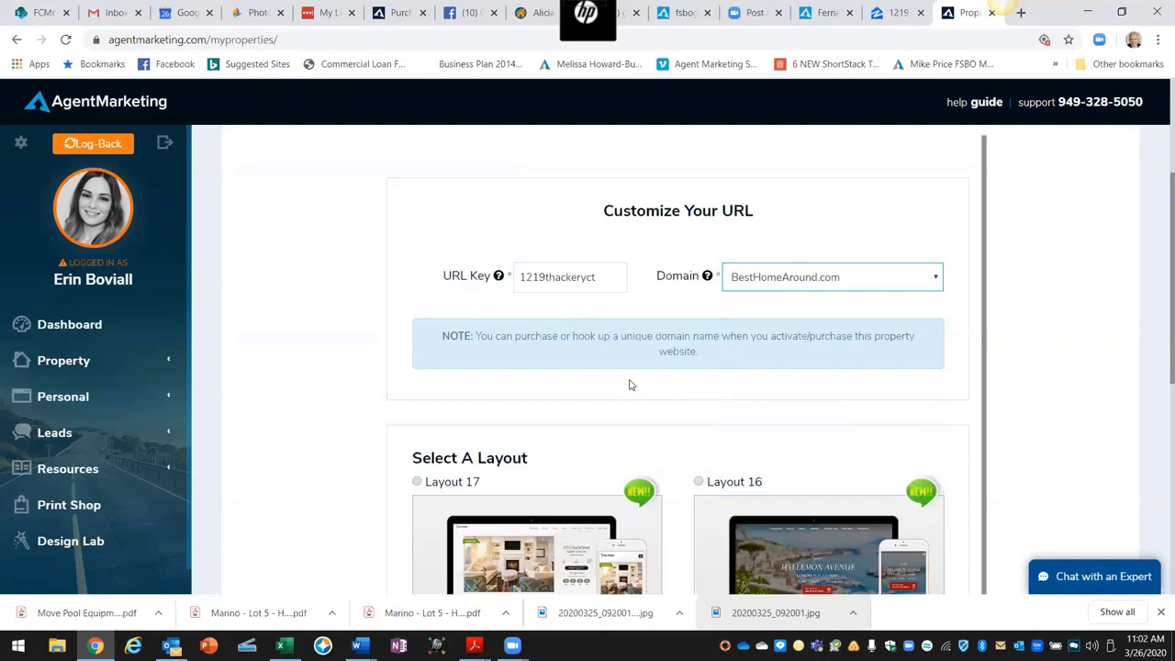
scroll(631, 385, "down", 1)
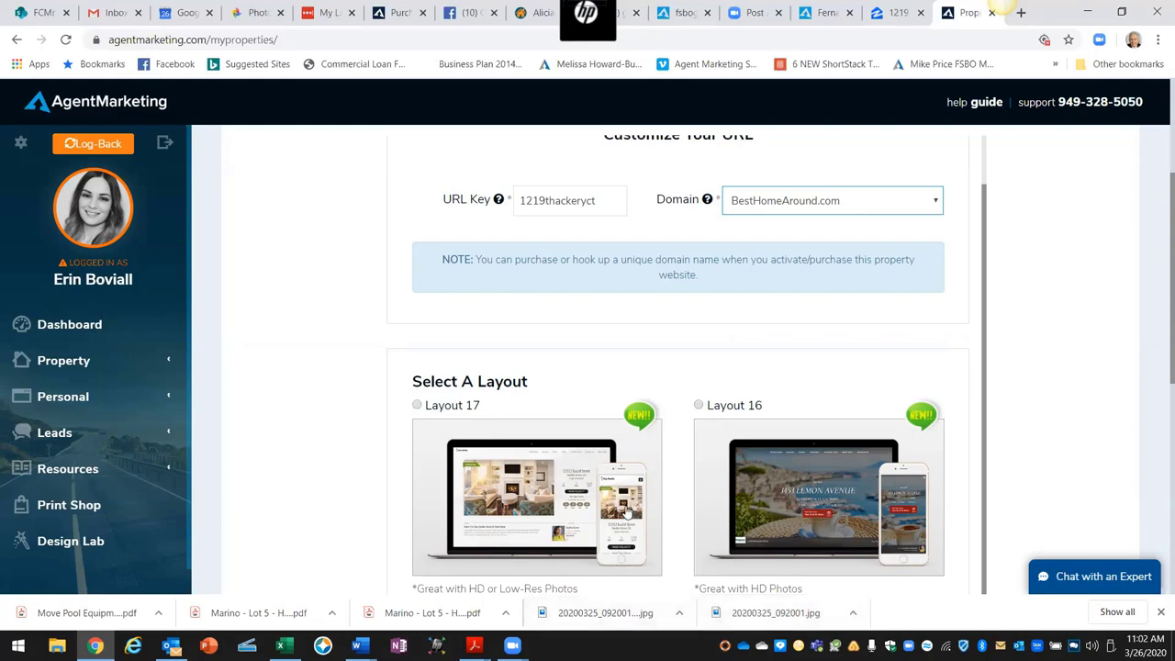
left_click(419, 406)
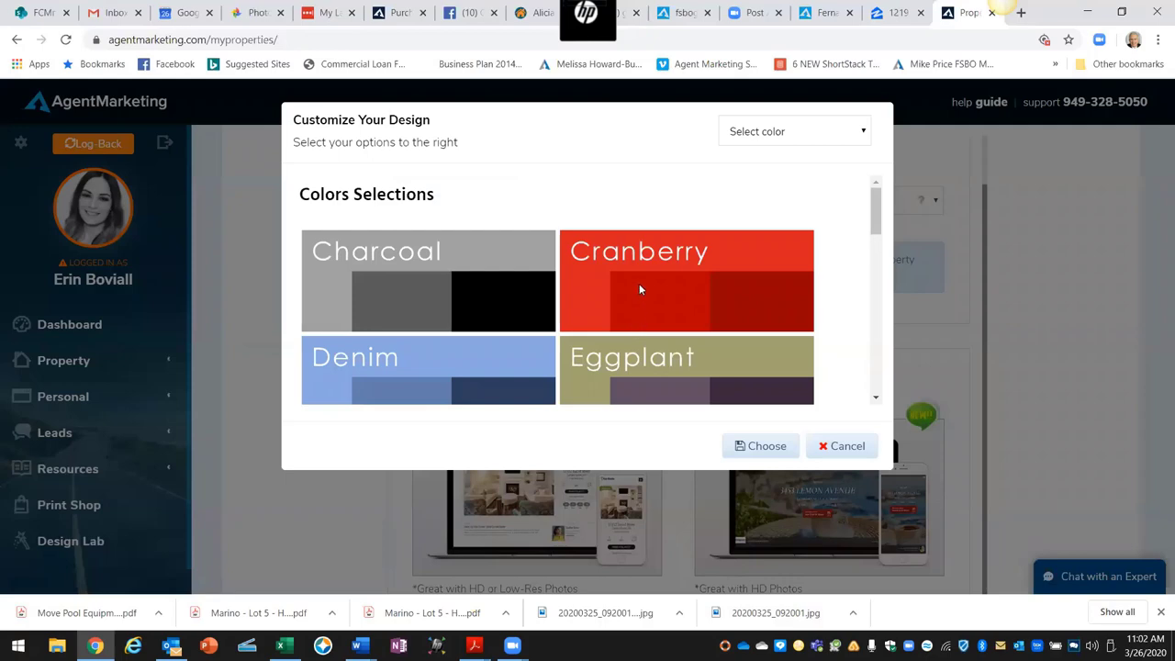
Step: Pick the Cranberry colour scheme for Layout 17 and confirm it
left_click(758, 133)
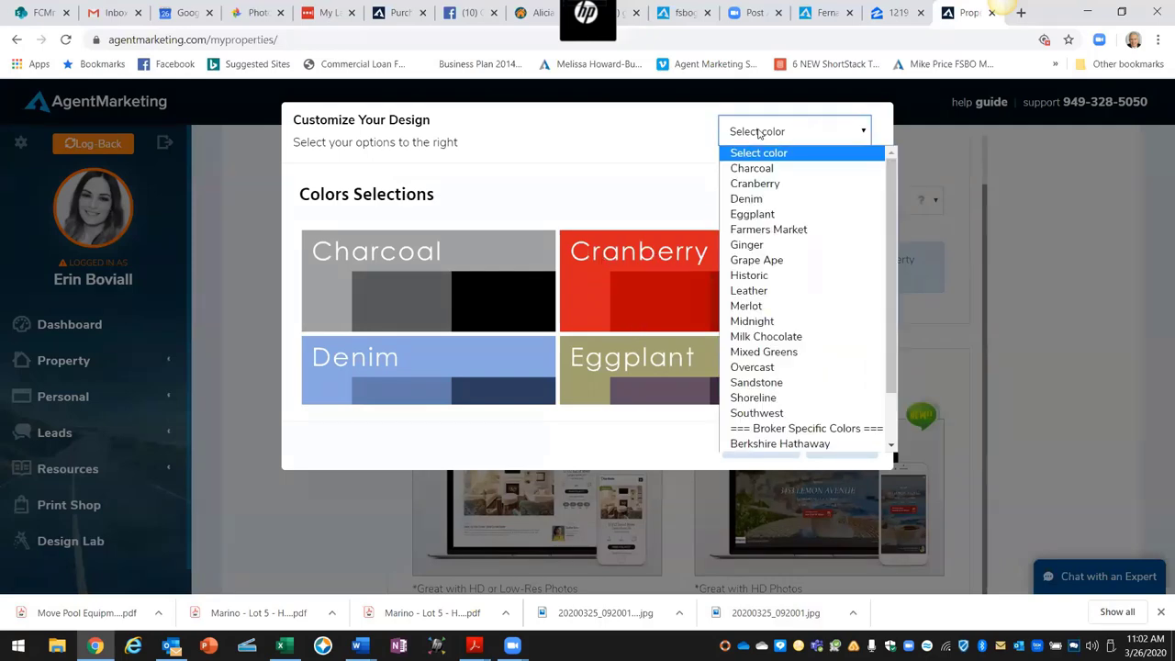
left_click(761, 185)
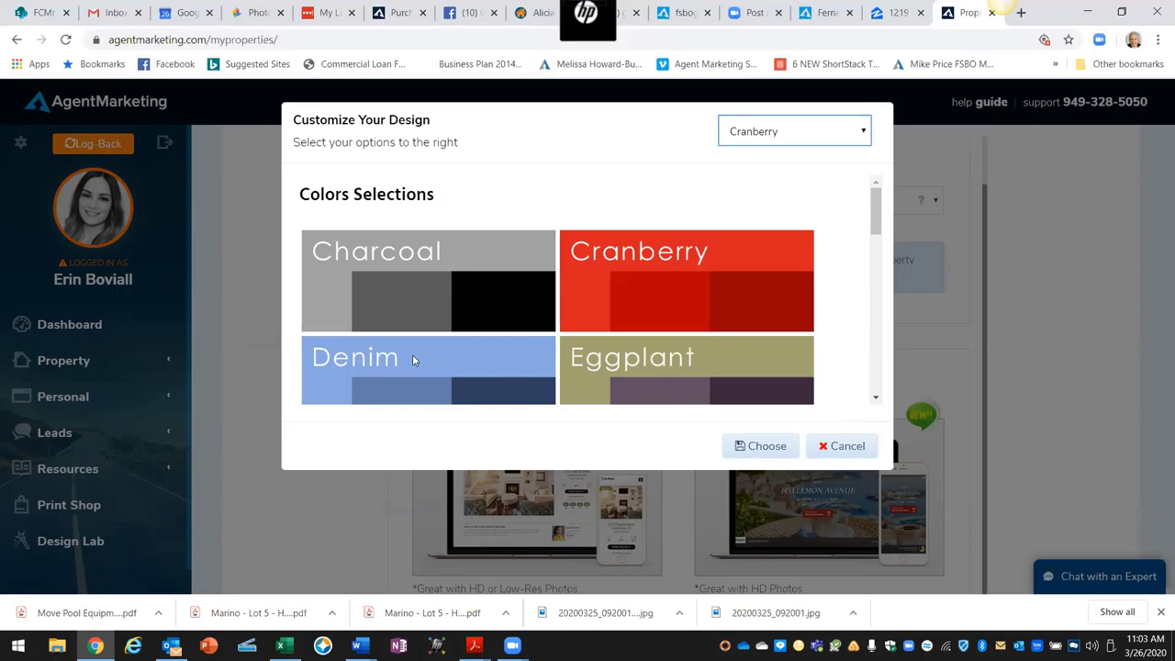
left_click(755, 450)
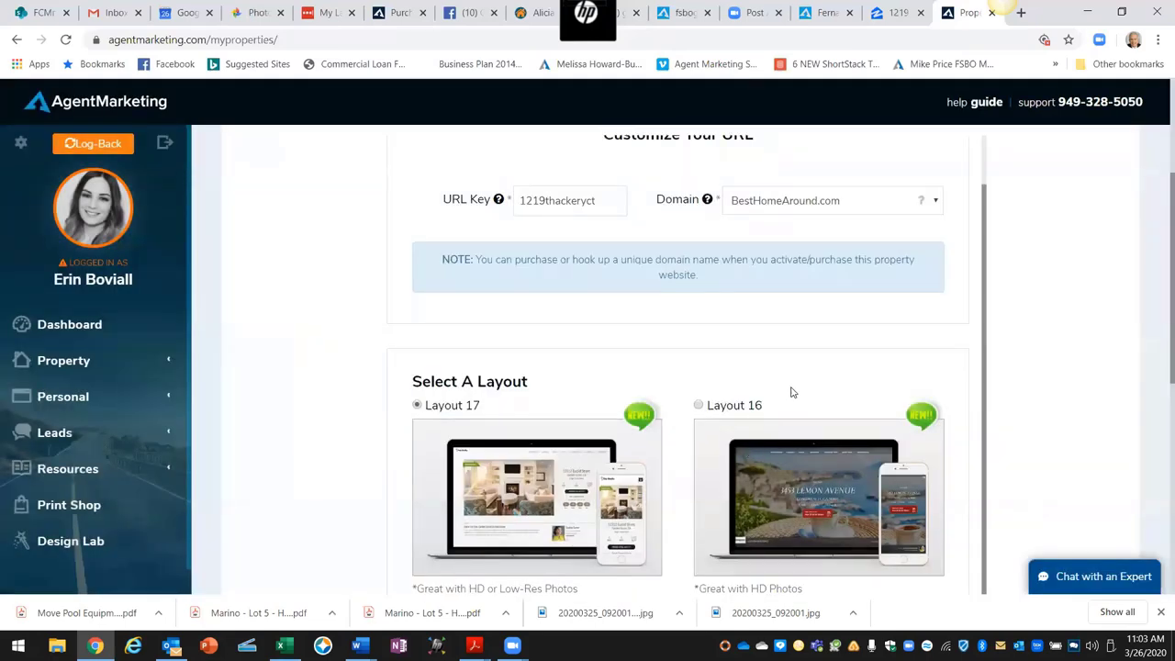
scroll(991, 415, "down", 5)
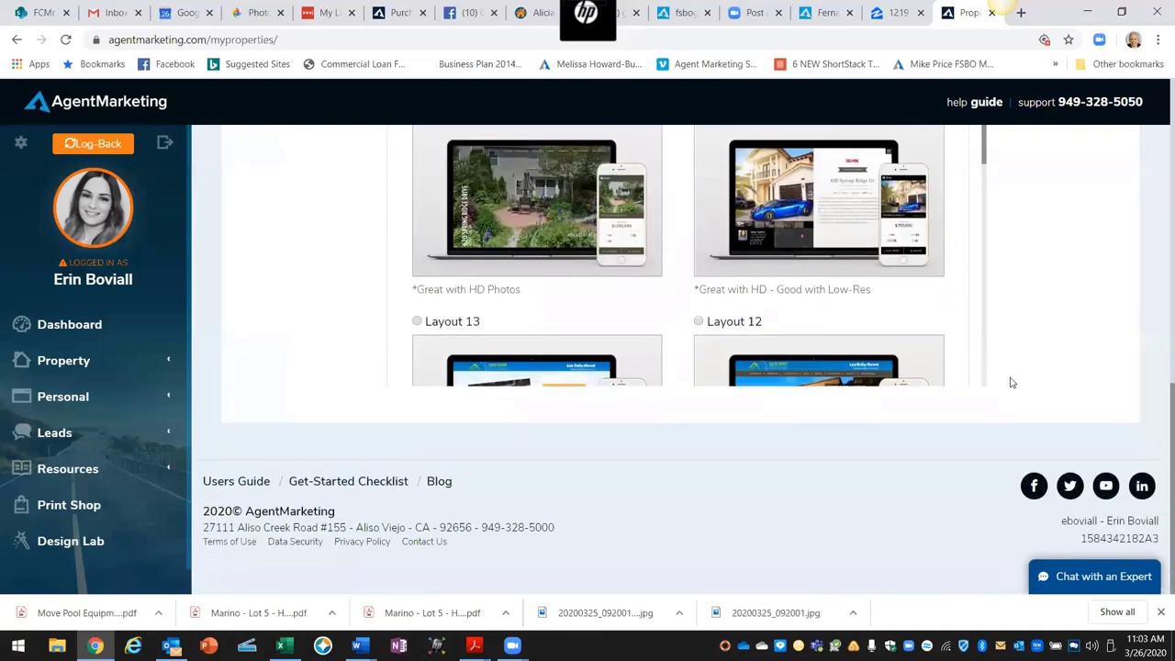
scroll(1010, 380, "up", 8)
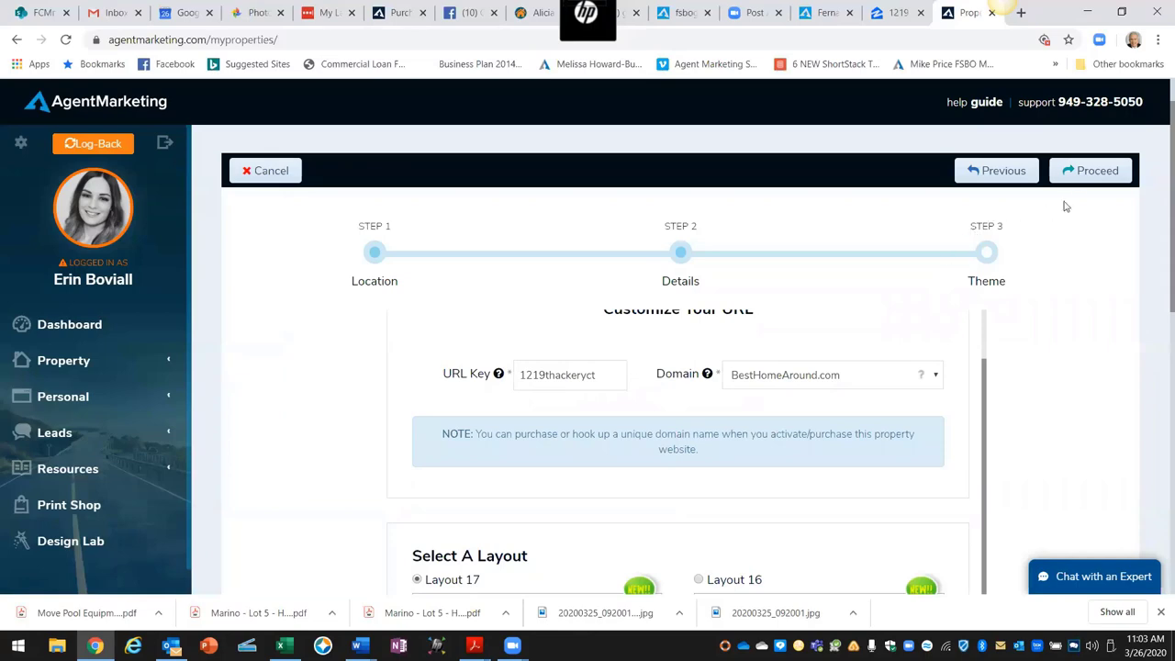
left_click(1087, 174)
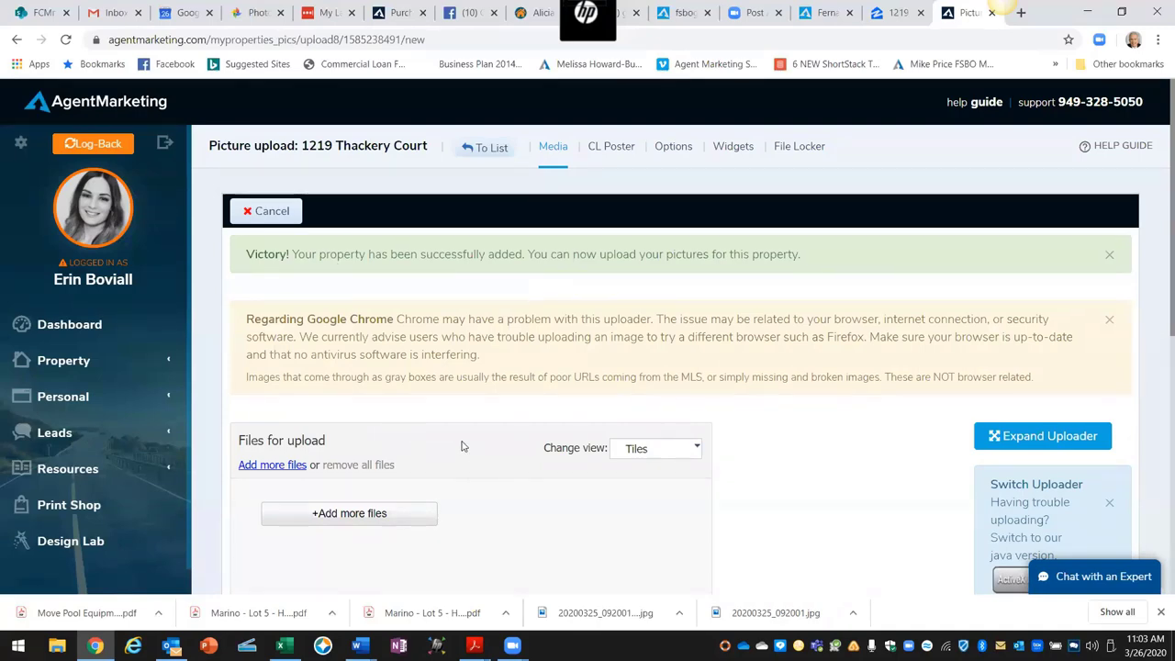
scroll(464, 446, "down", 1)
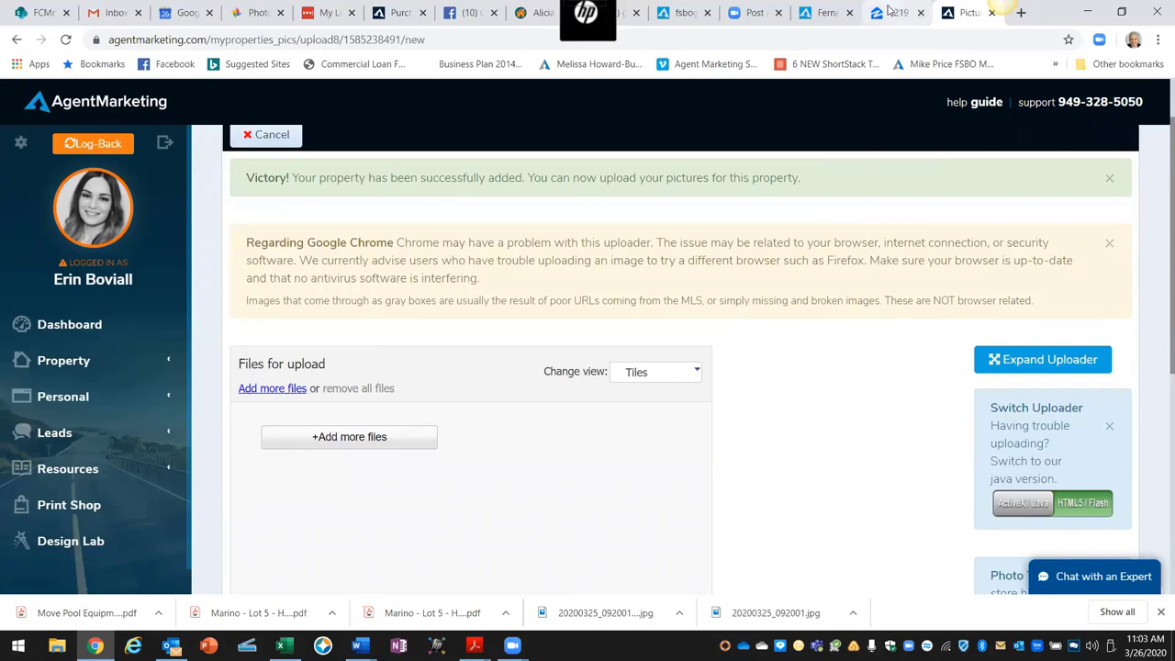
Step: Return to the Zillow listing and open the front-exterior photo in the viewer
left_click(888, 12)
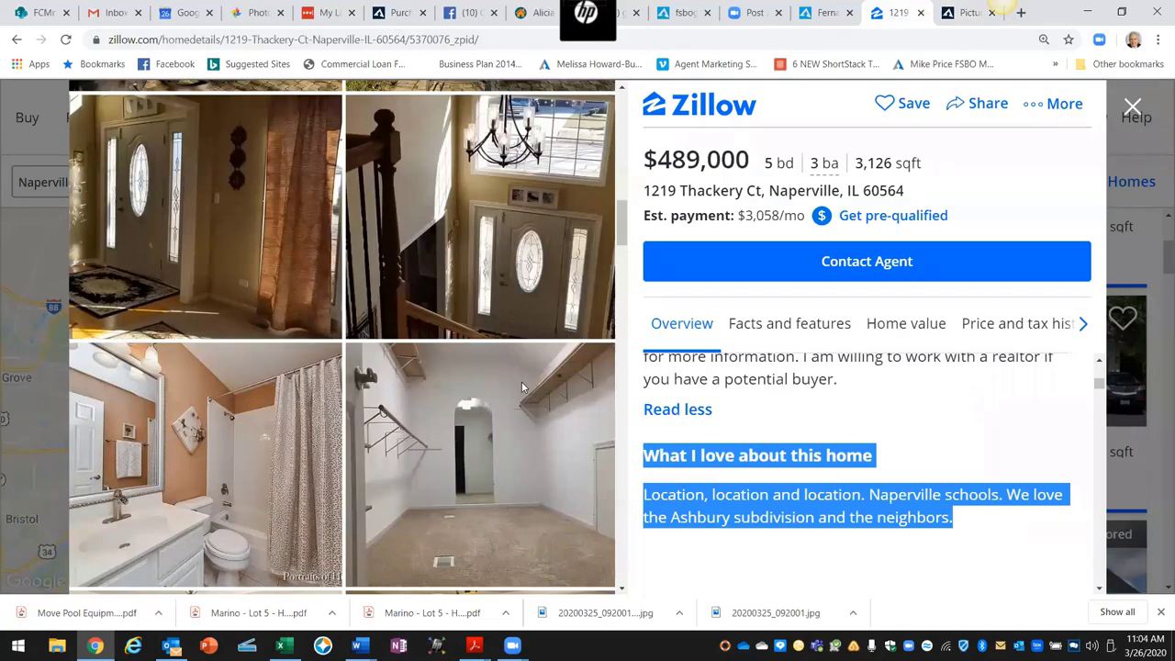
scroll(521, 385, "up", 10)
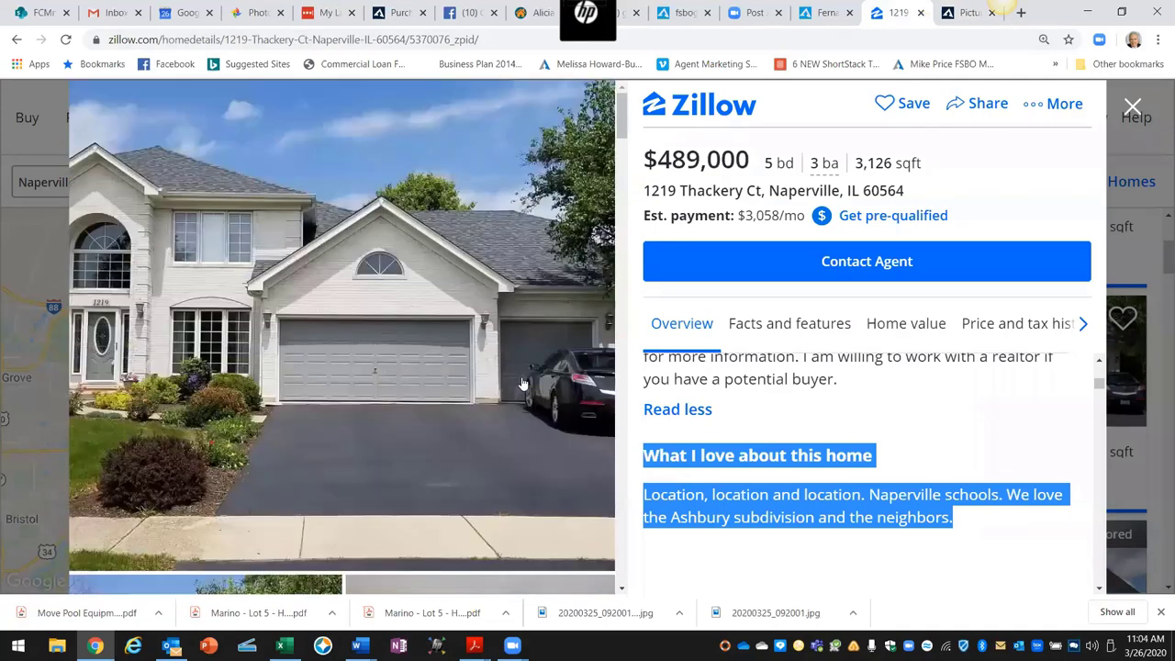
left_click(418, 354)
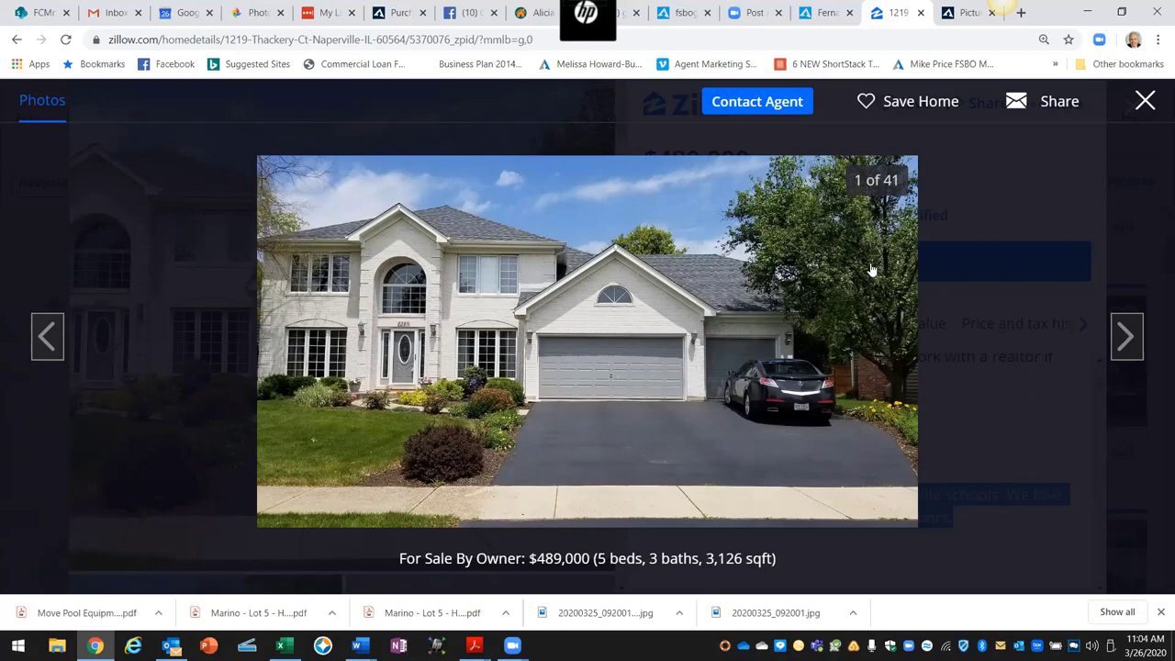
Step: From the photo's Save image as dialog, create a Desktop folder 'Thatcher Ct', then cancel
right_click(715, 289)
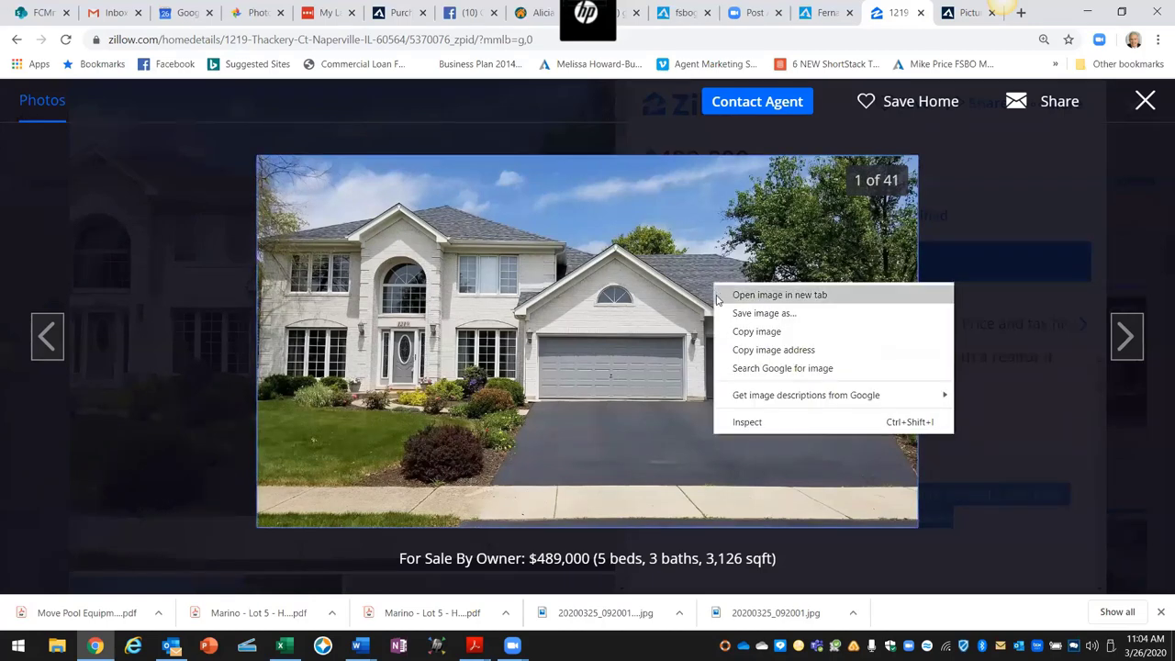
left_click(778, 316)
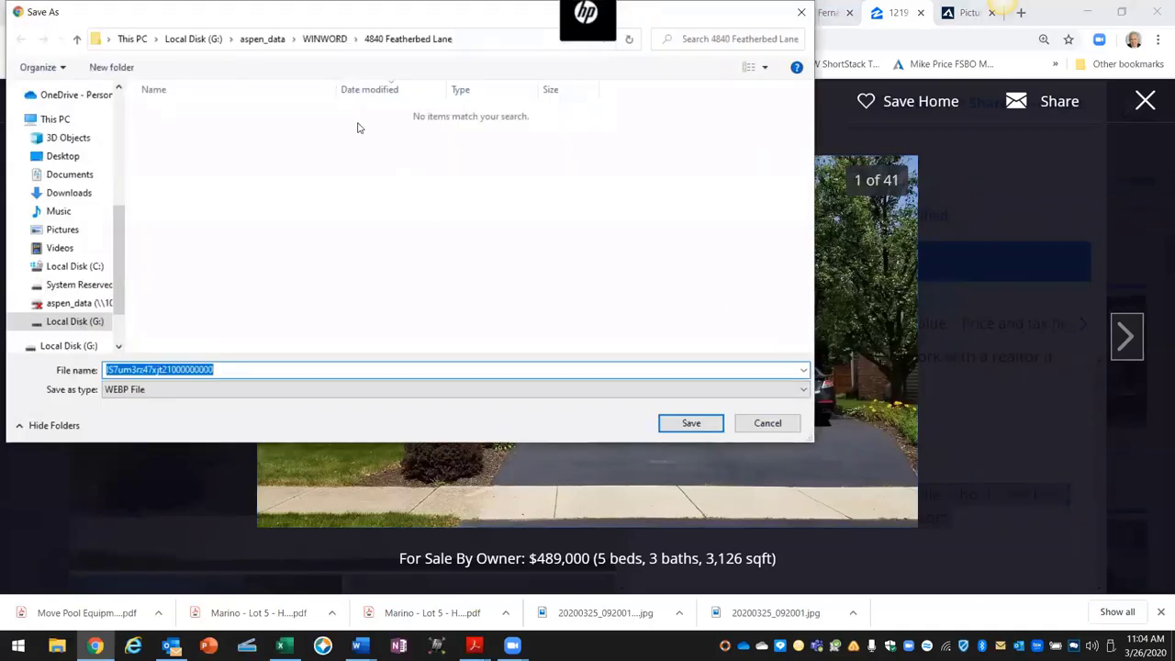
left_click(64, 157)
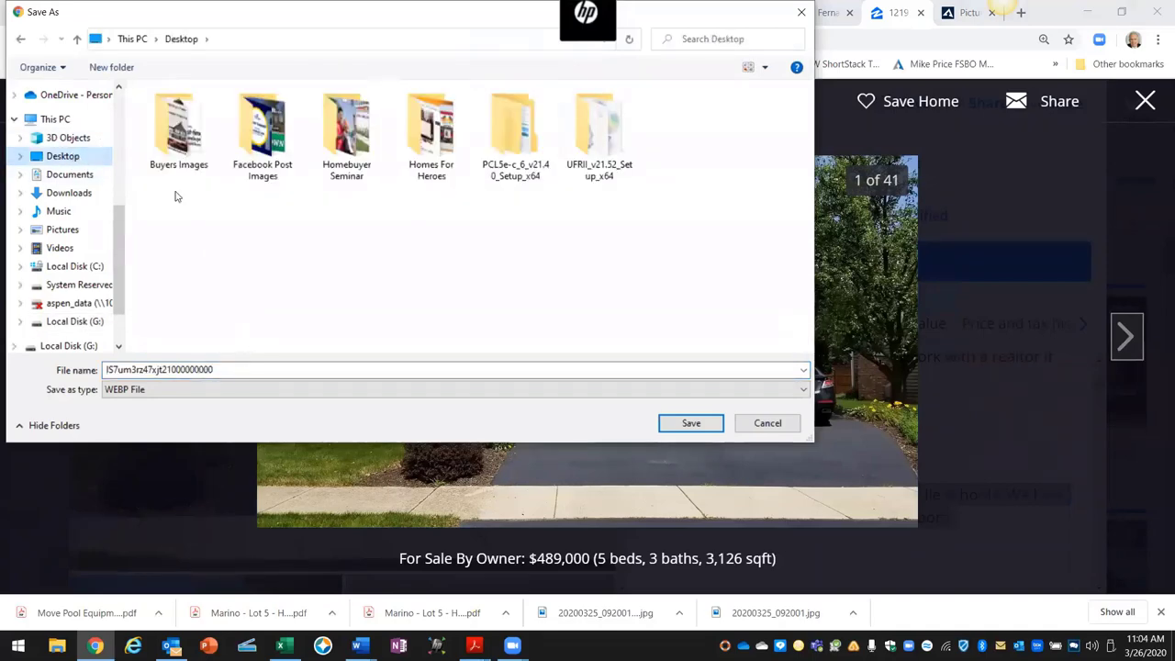
left_click(114, 67)
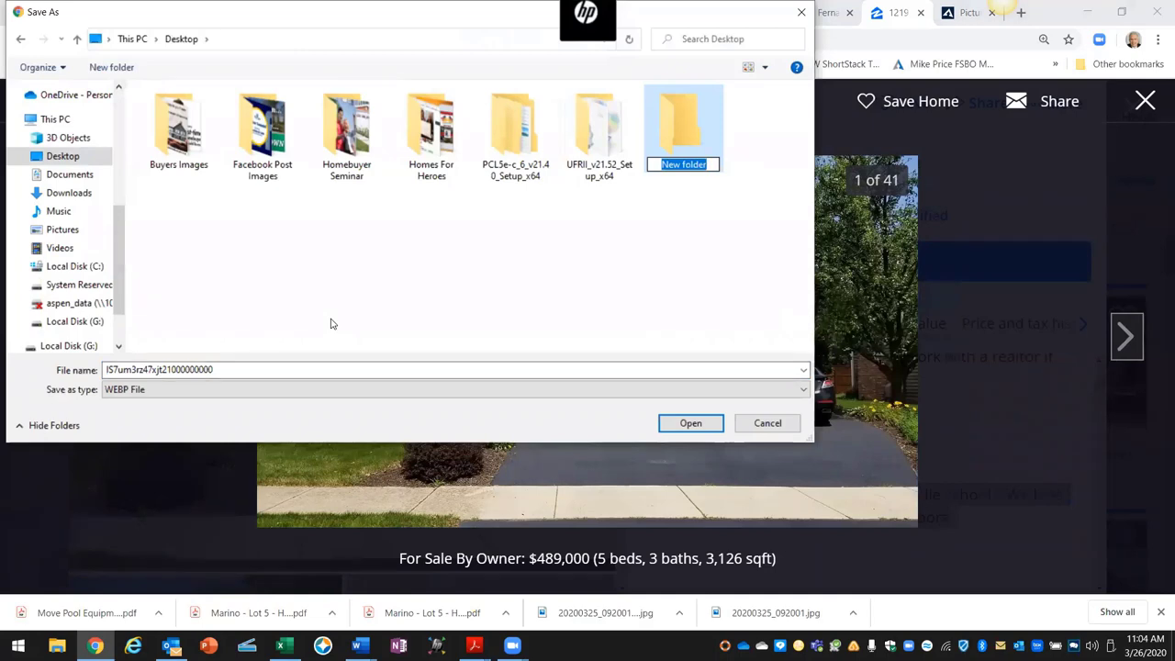
type("Tha")
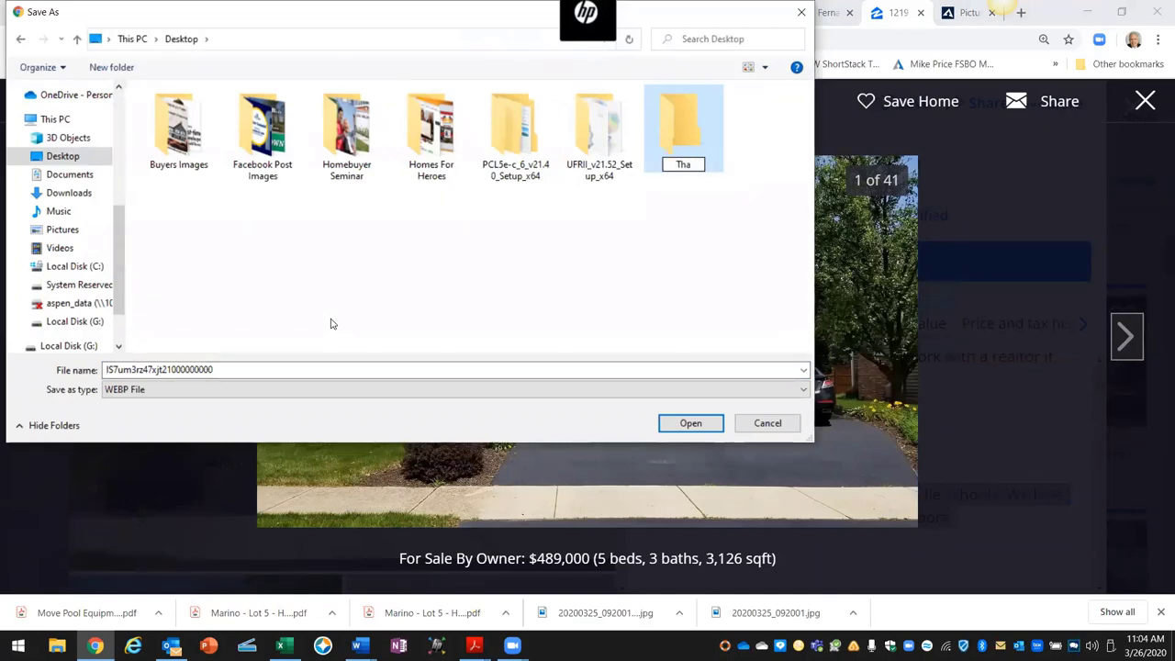
type("tcher")
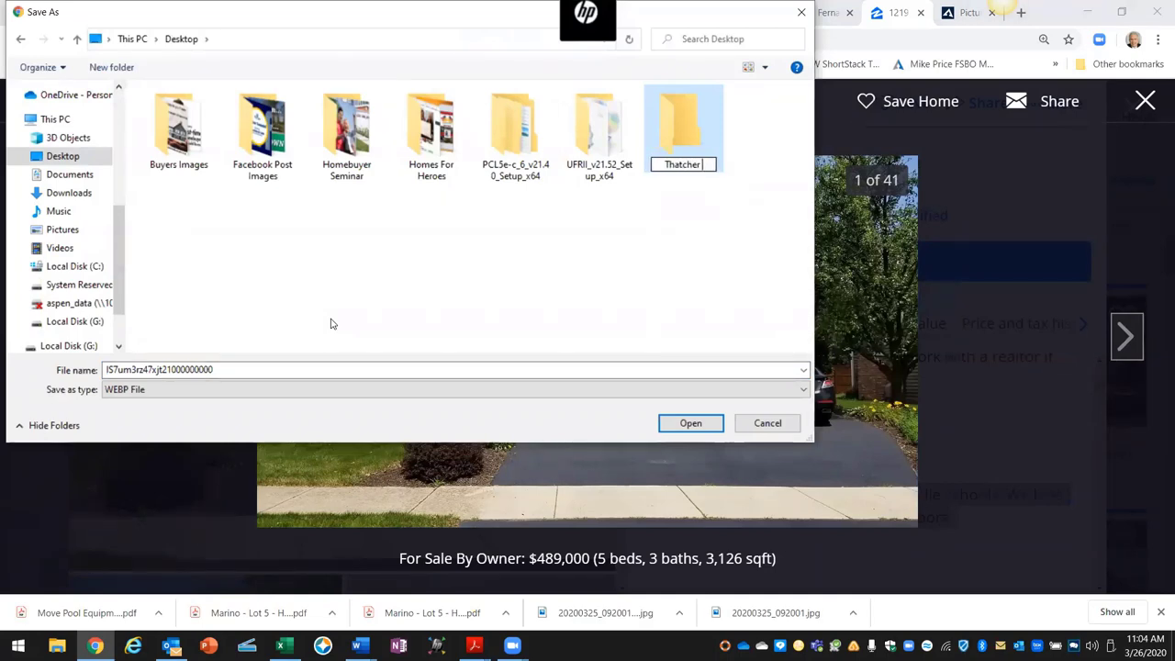
type(" Ct")
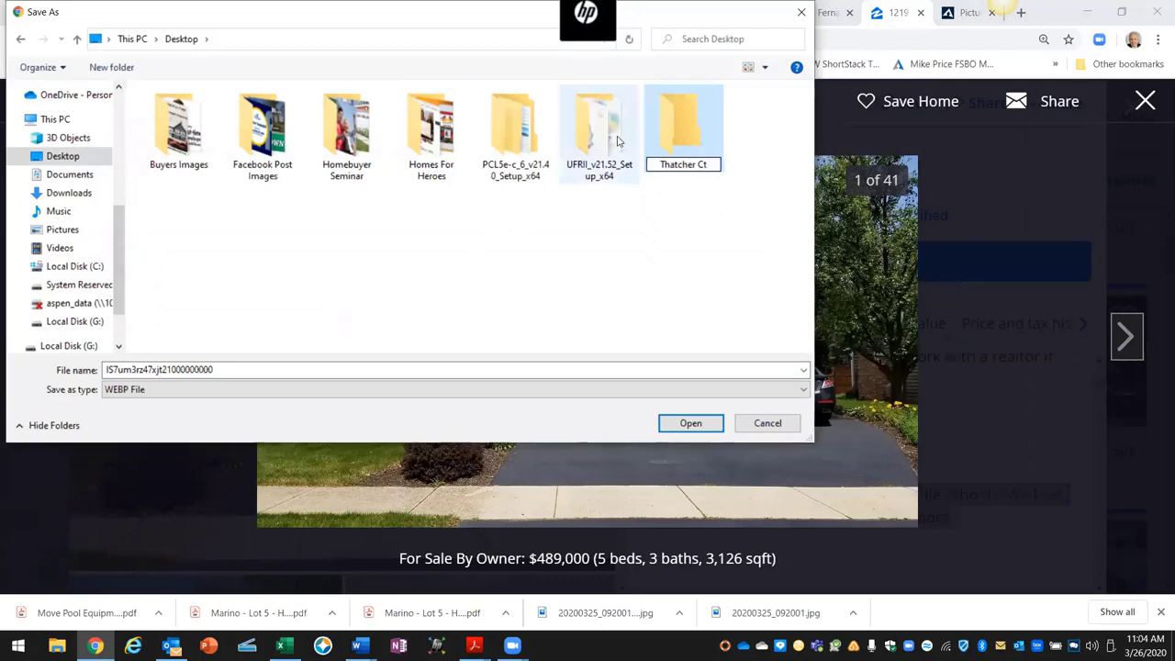
double_click(682, 126)
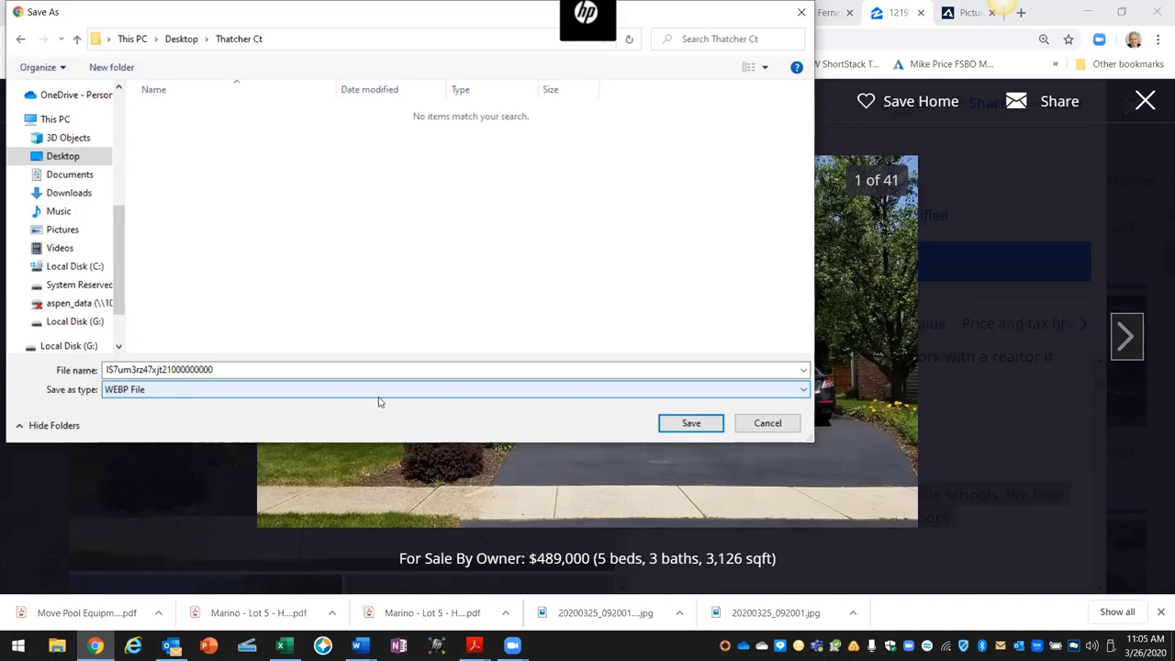
left_click(762, 427)
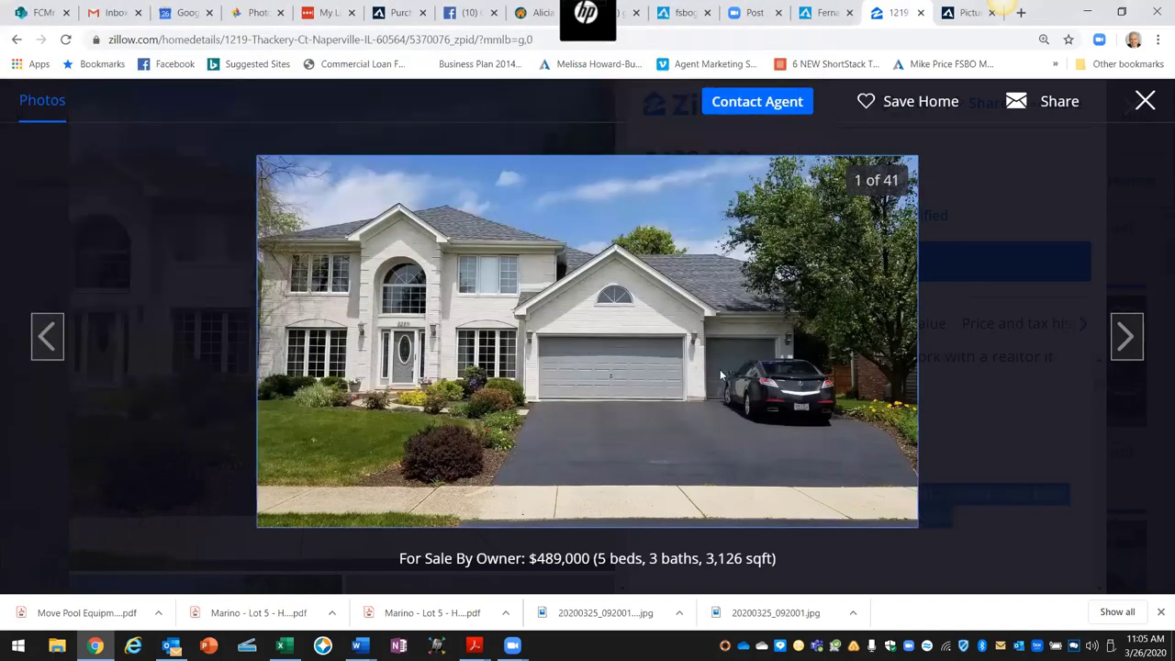
right_click(566, 321)
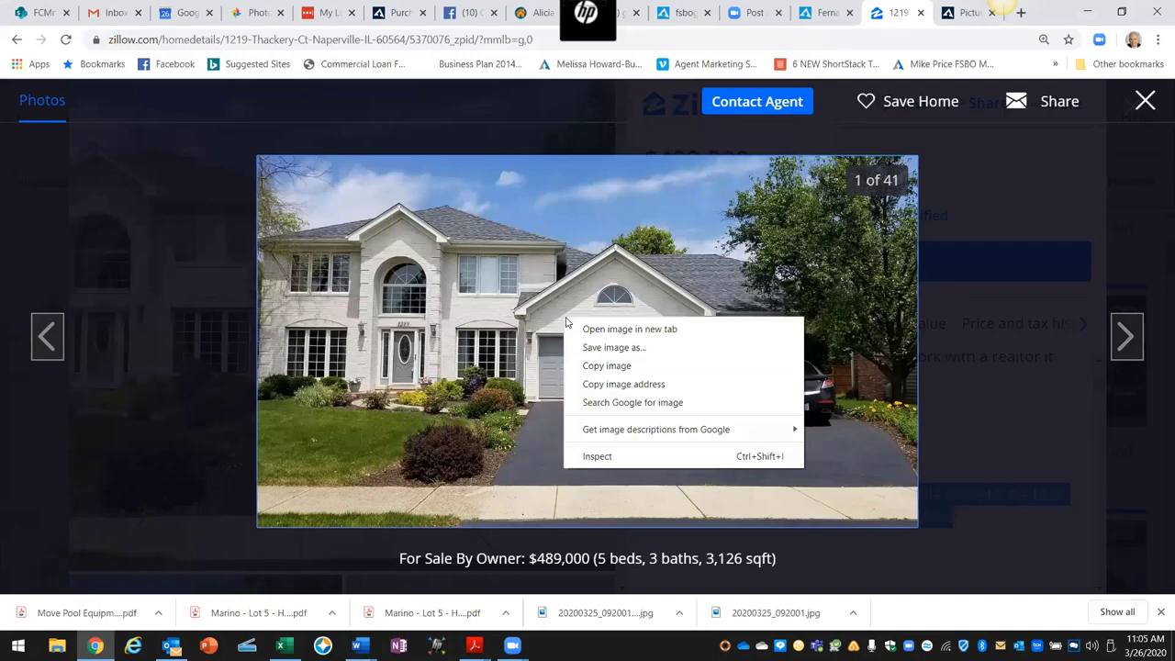
left_click(601, 348)
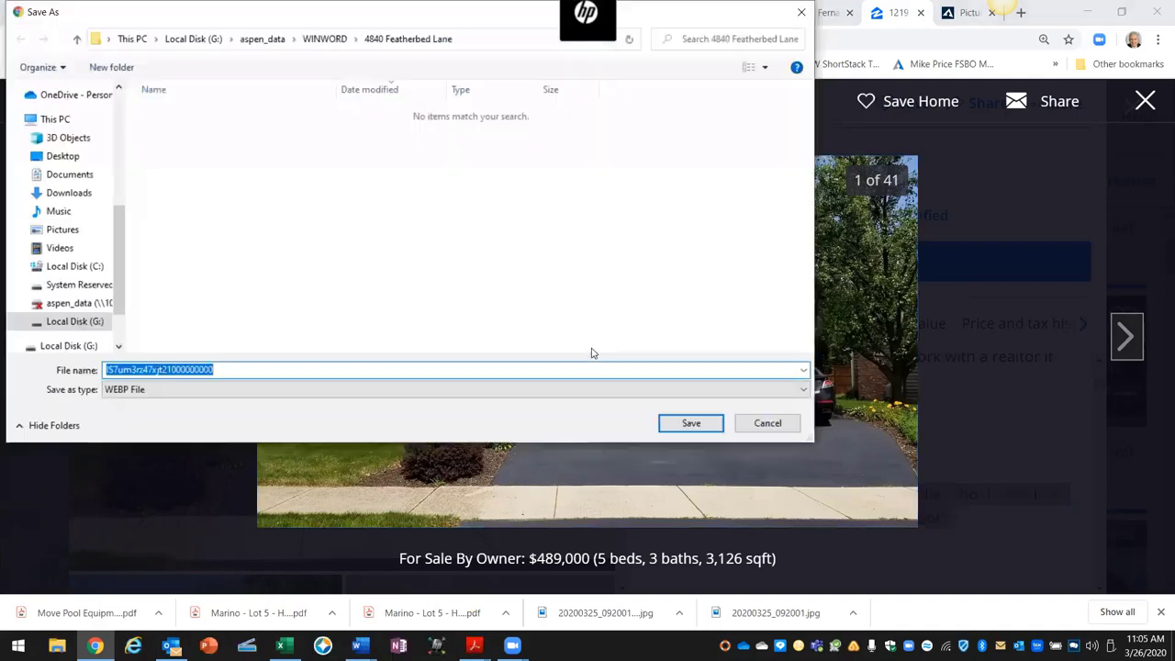
left_click(776, 423)
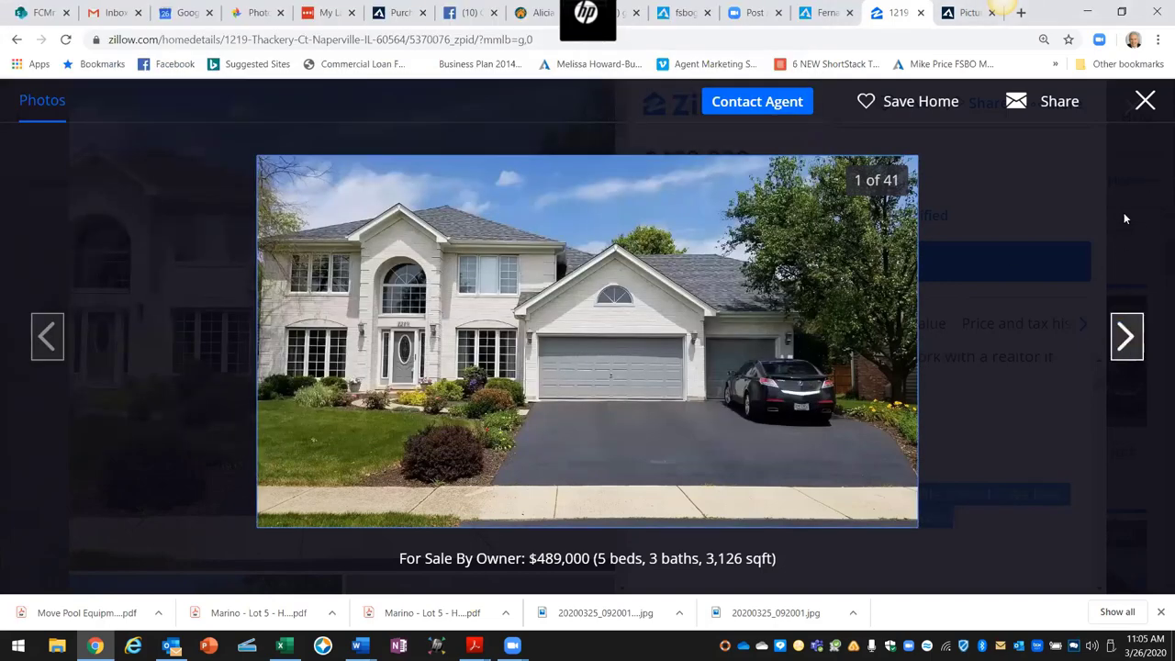
left_click(1144, 101)
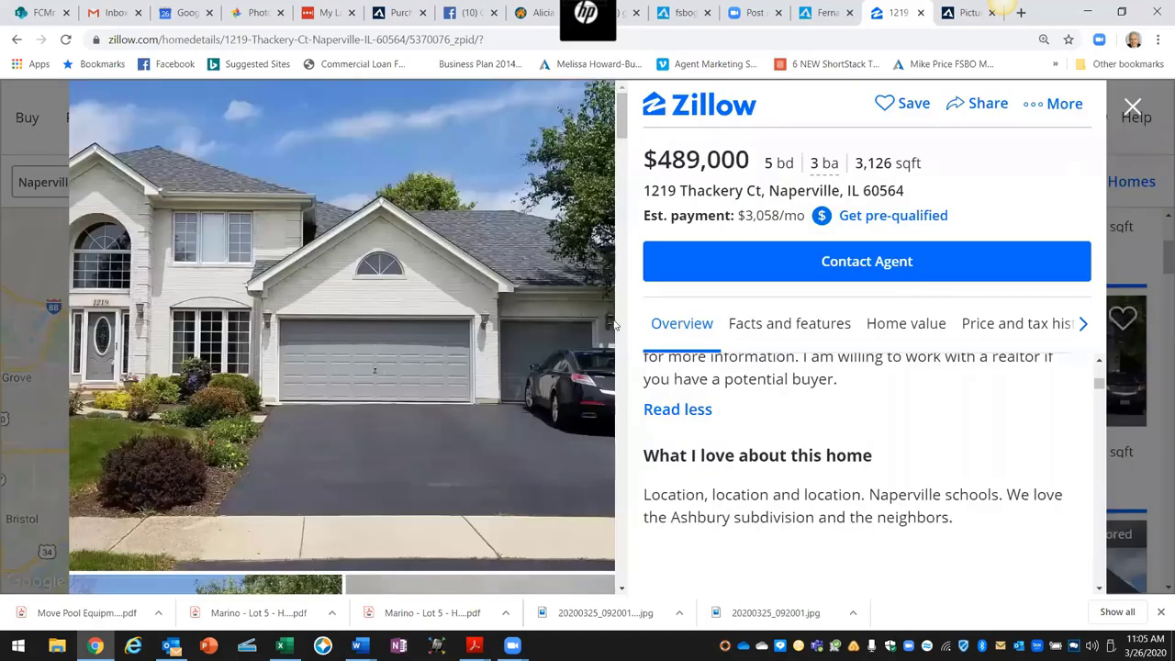
right_click(323, 312)
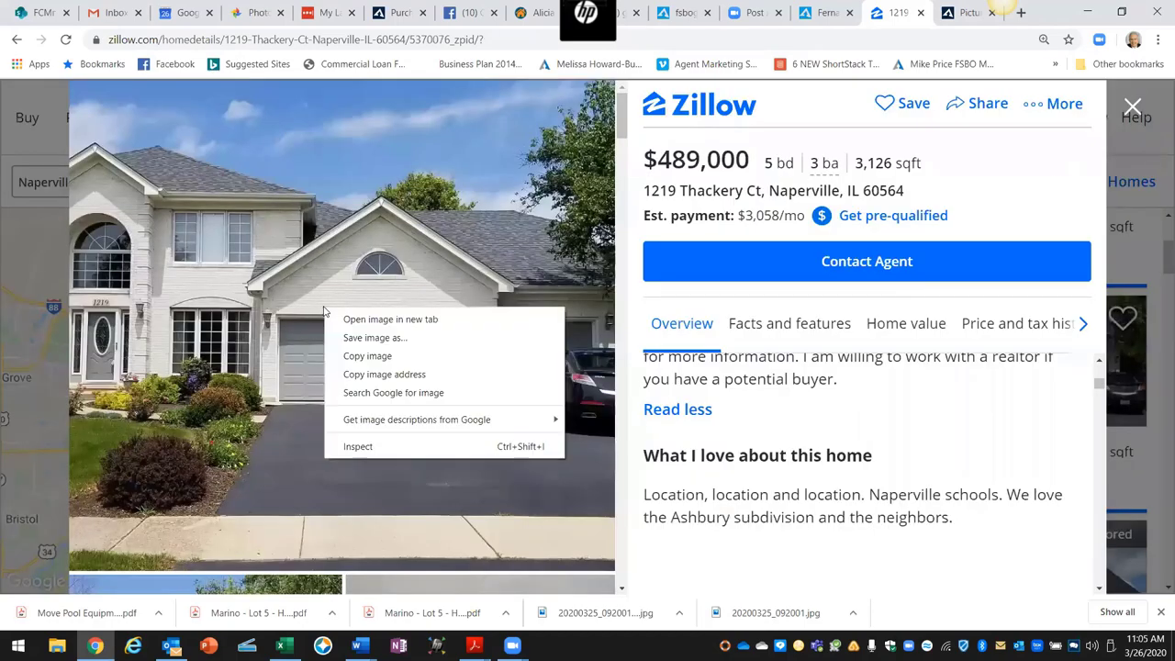
left_click(367, 338)
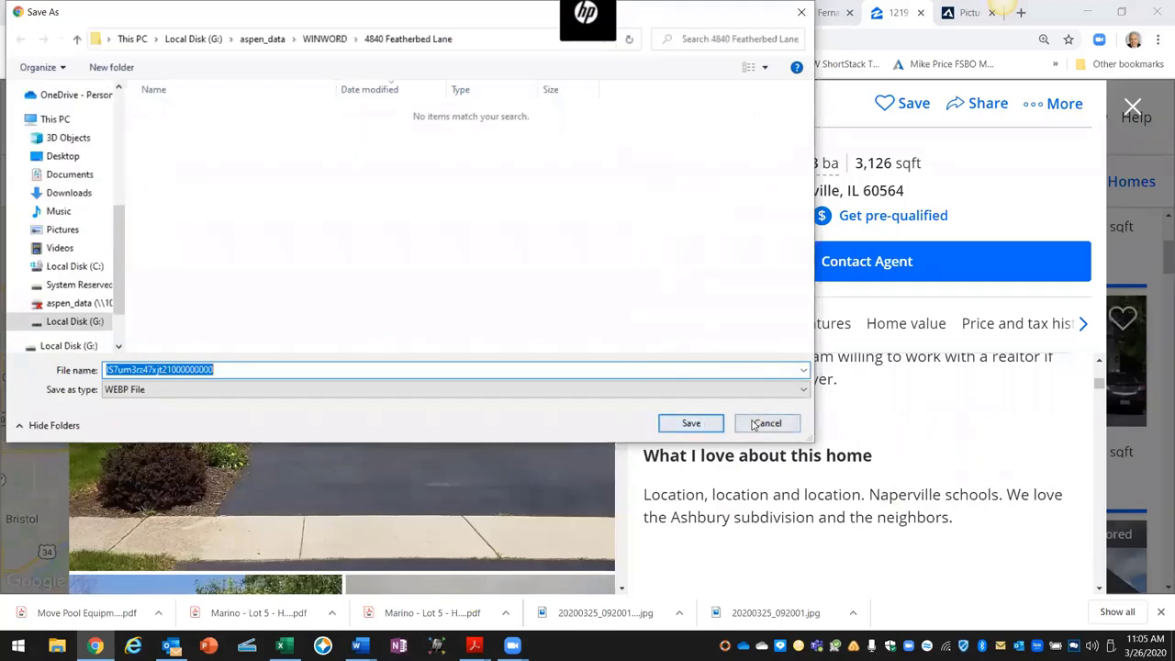
left_click(755, 423)
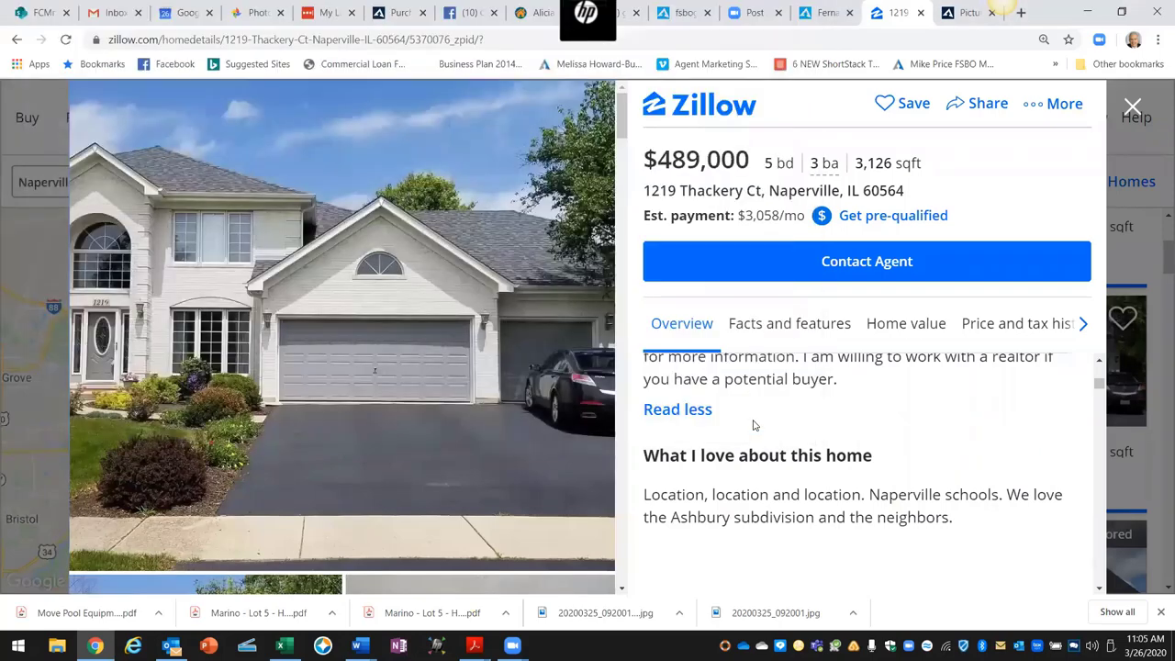
left_click(493, 361)
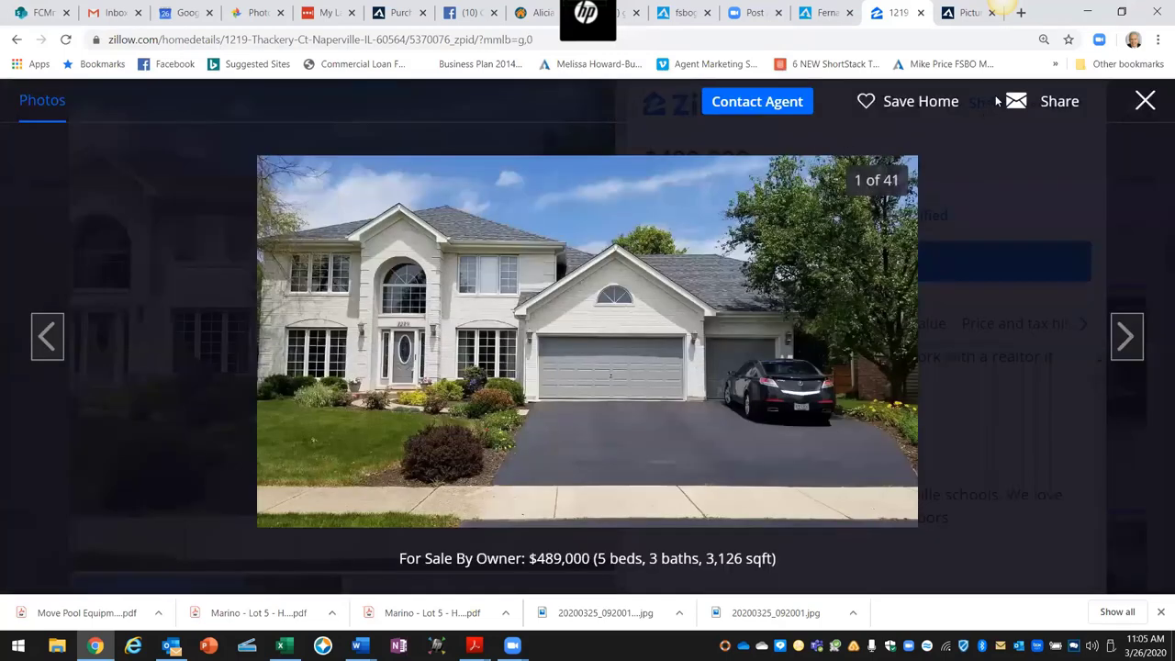
left_click(1003, 7)
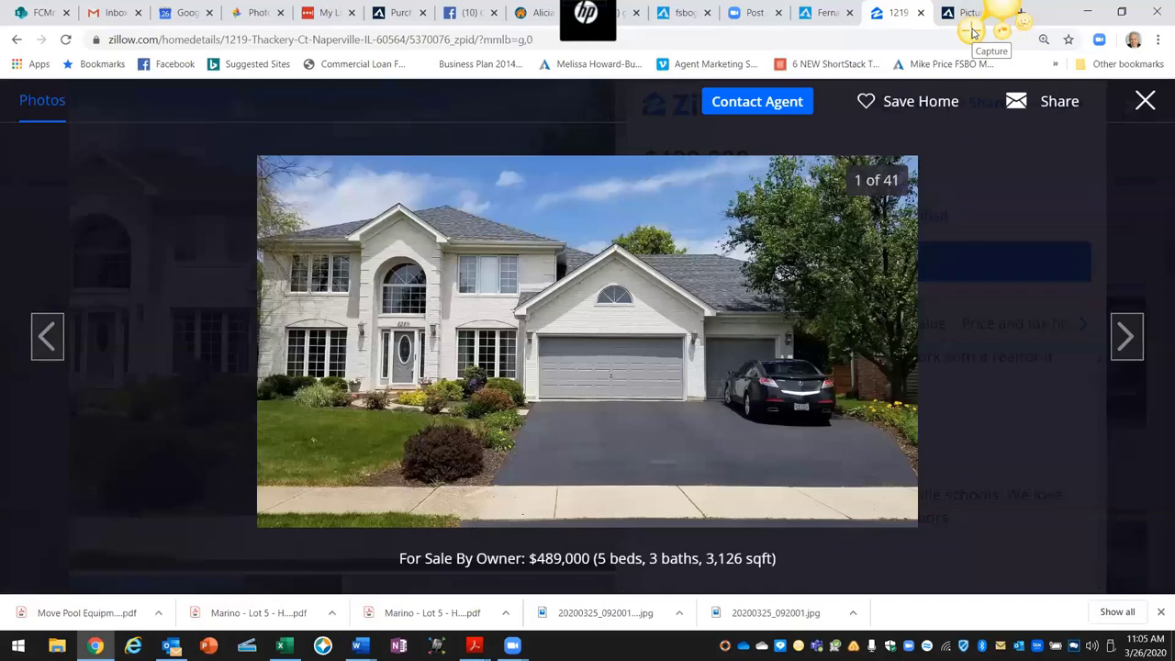
Step: Capture the front-exterior house photo region with Jing and bring up its save dialog
left_click(973, 32)
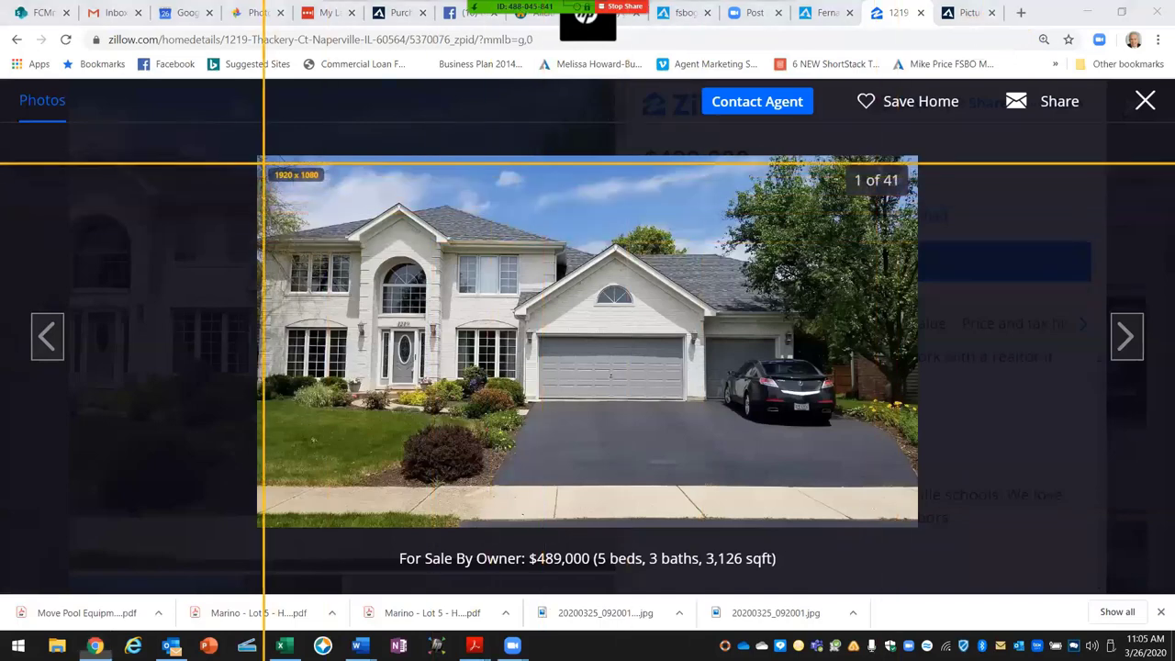
left_click_drag(259, 158, 916, 517)
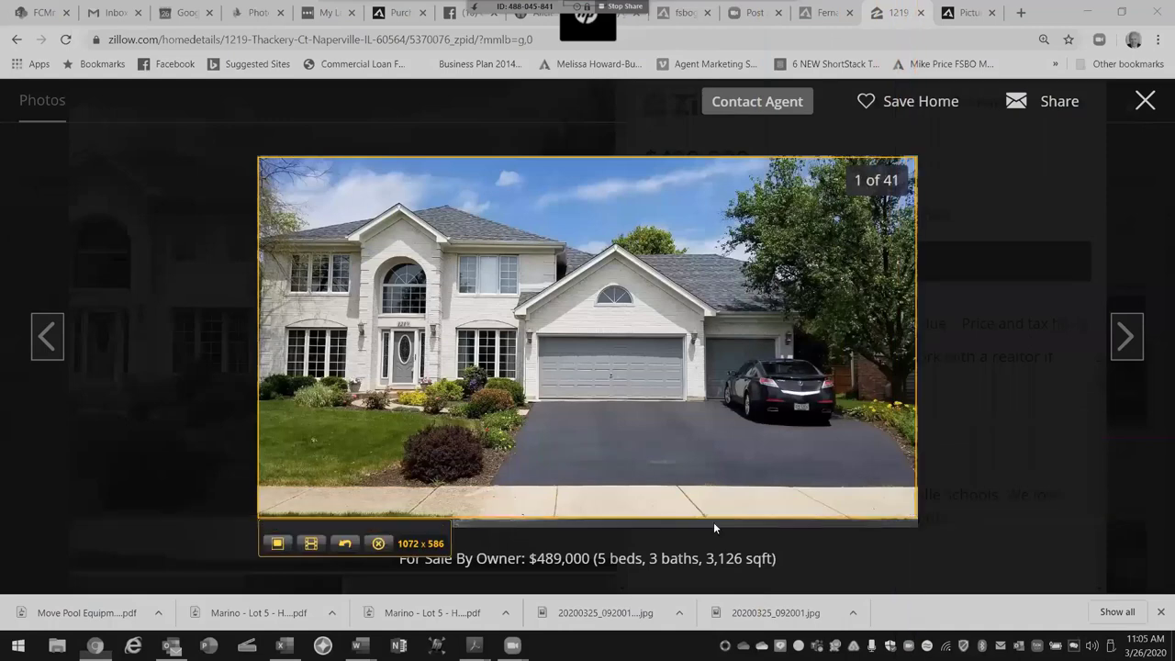
left_click(278, 543)
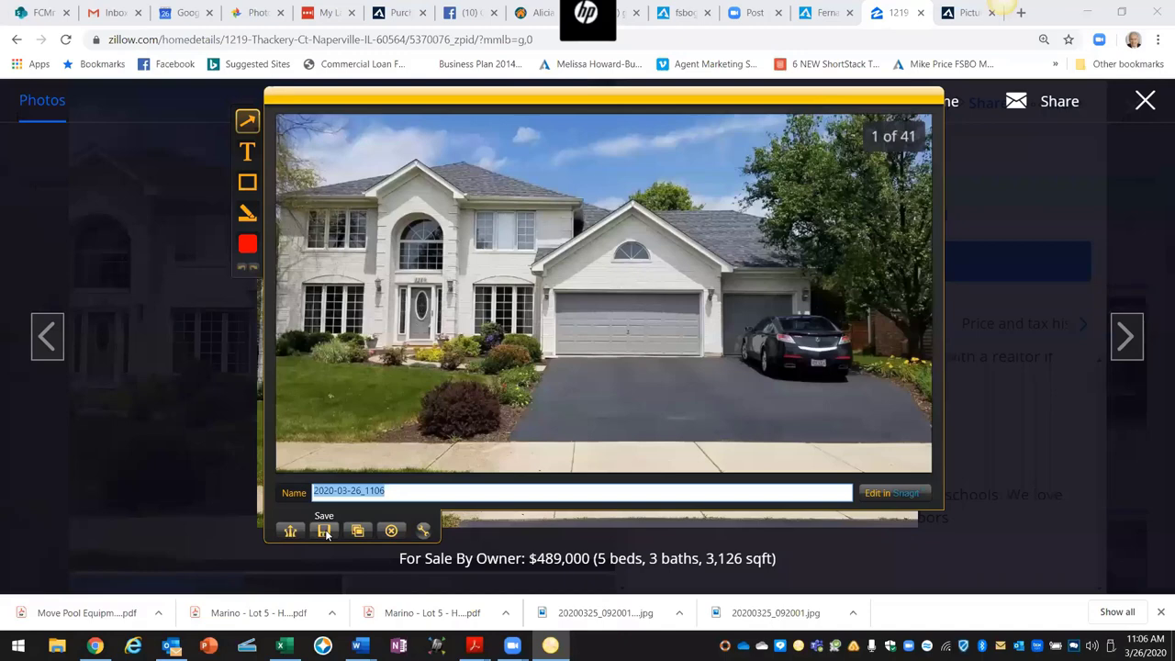
left_click(324, 530)
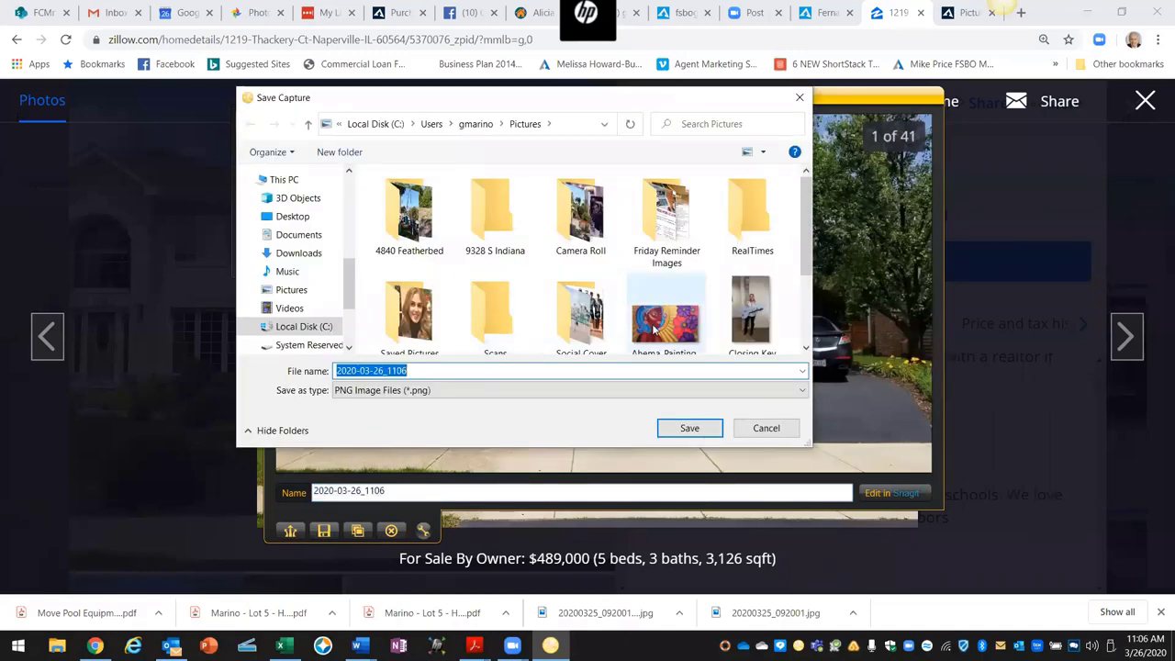
Step: Save the capture as 2020-03-26_1106.png in the Desktop's Thatcher Ct folder
left_click(293, 216)
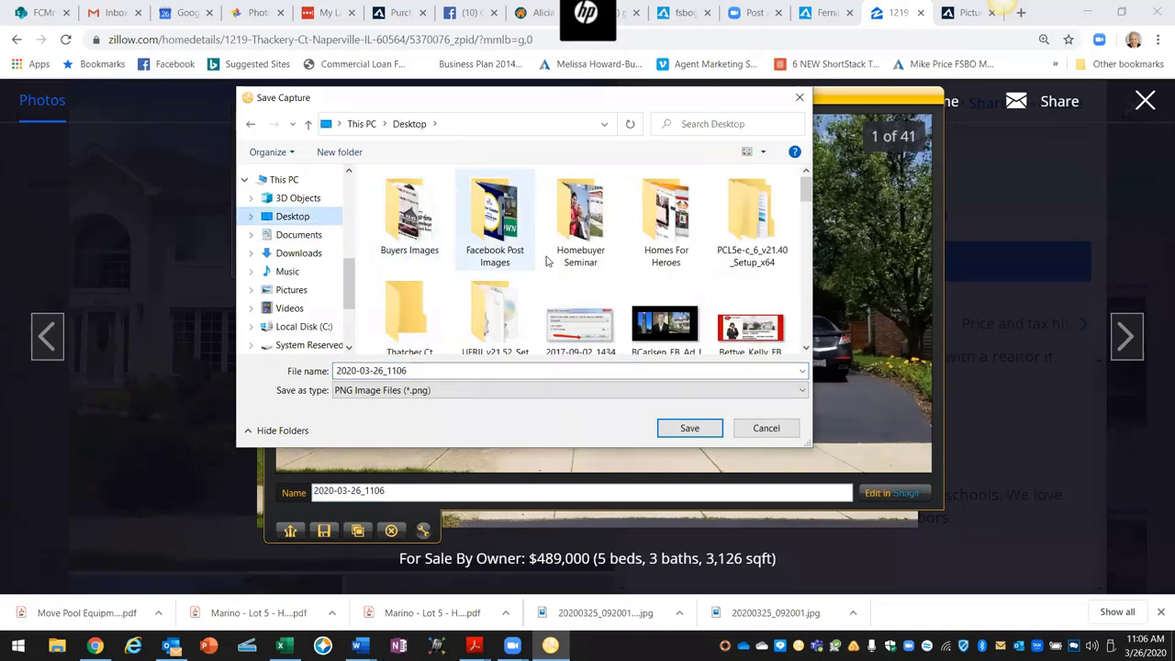
scroll(540, 271, "down", 1)
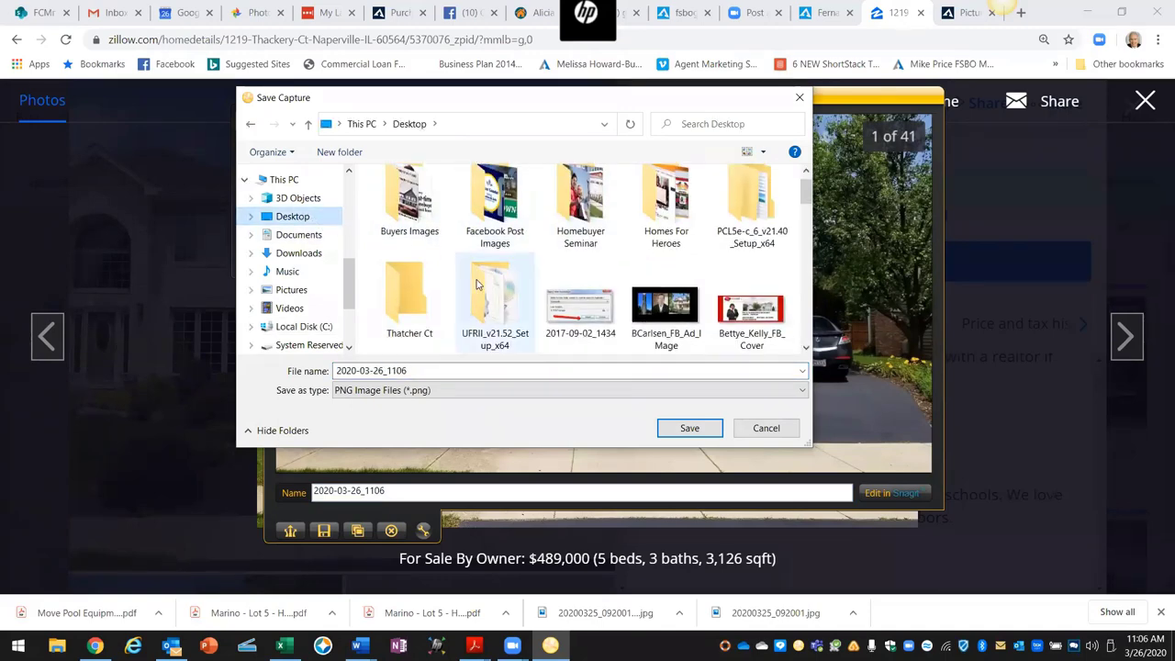
double_click(404, 296)
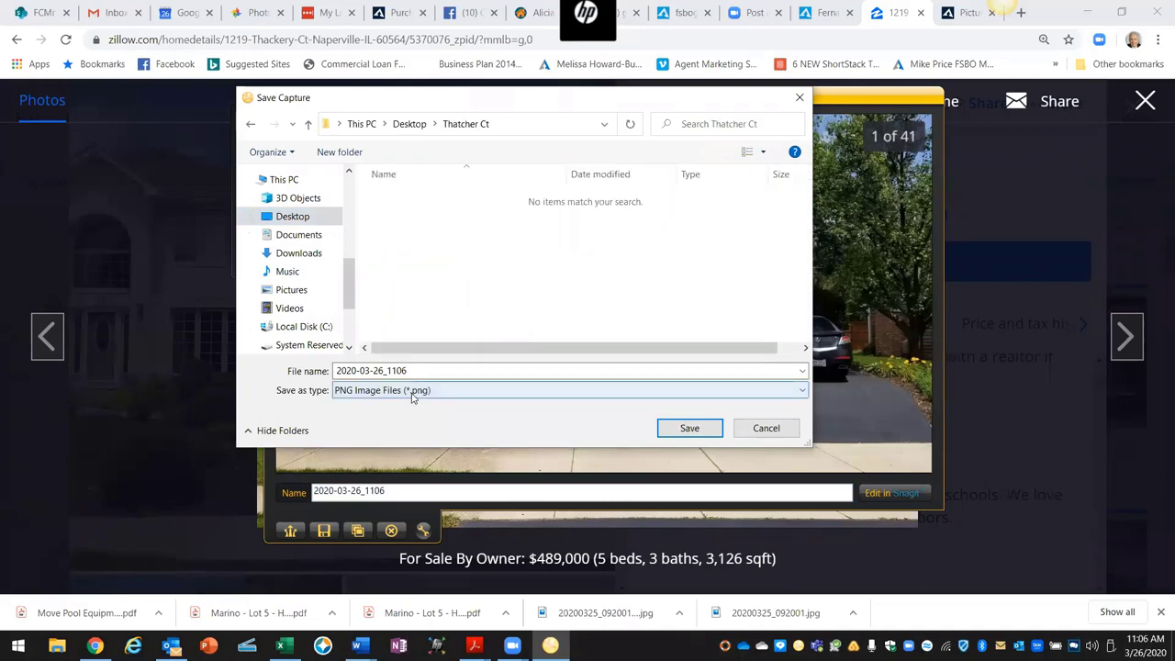
left_click(688, 428)
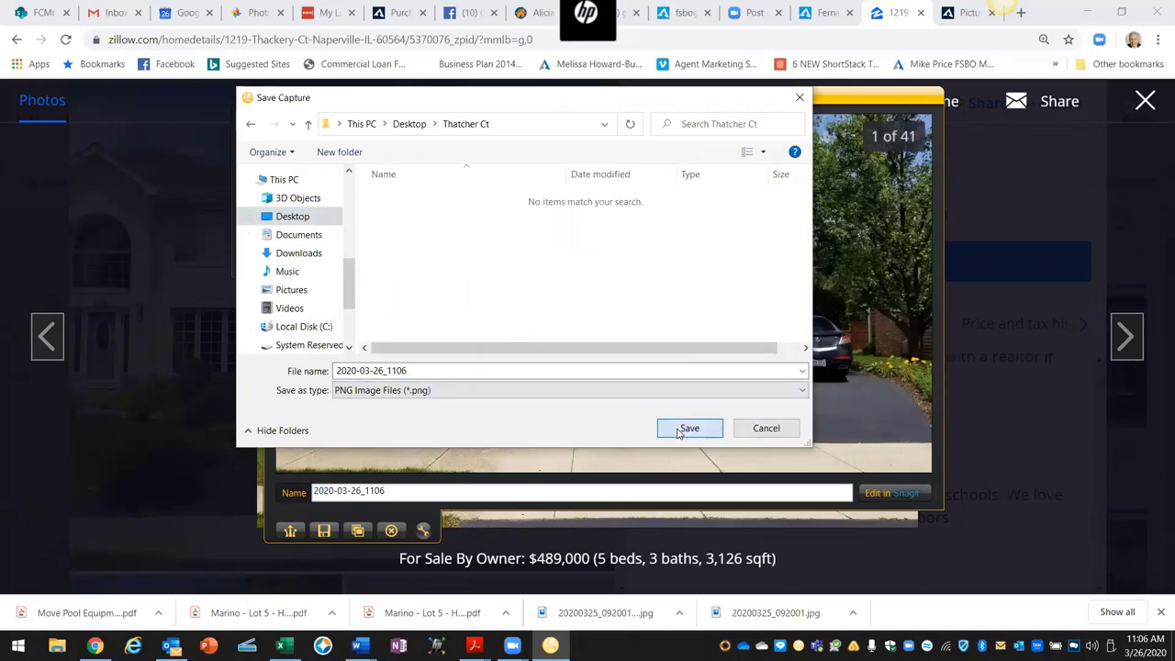
Step: Advance to the bedroom photo (3 of 41), capture it with Jing, and copy it to the clipboard
left_click(1136, 349)
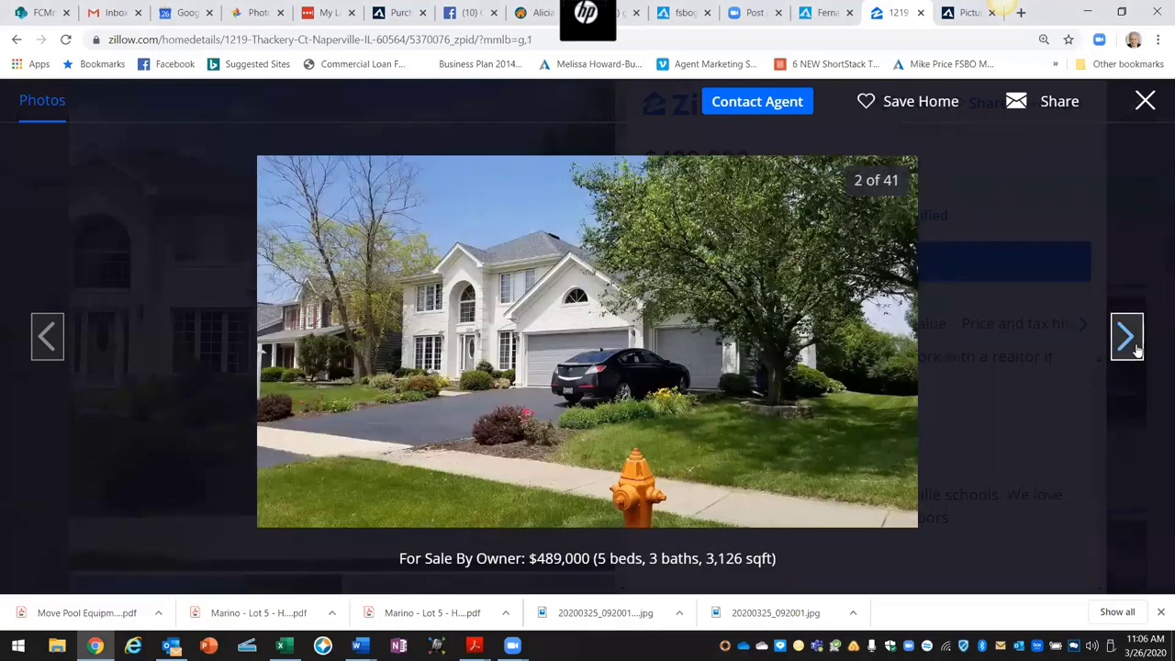
left_click(1136, 349)
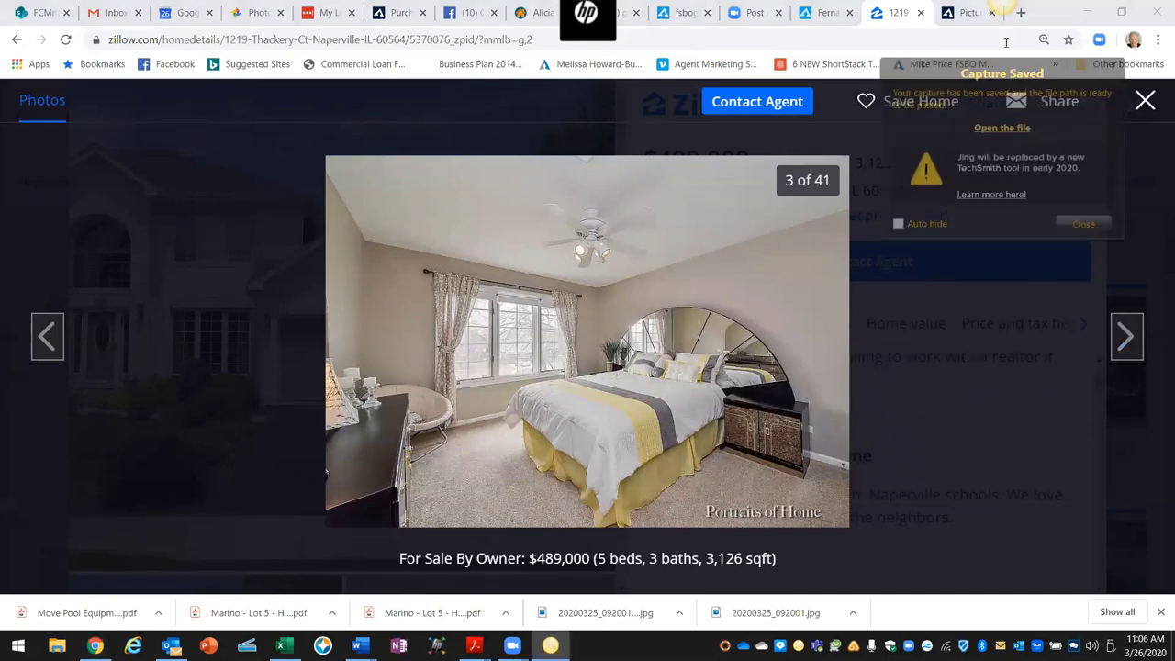
left_click(1009, 26)
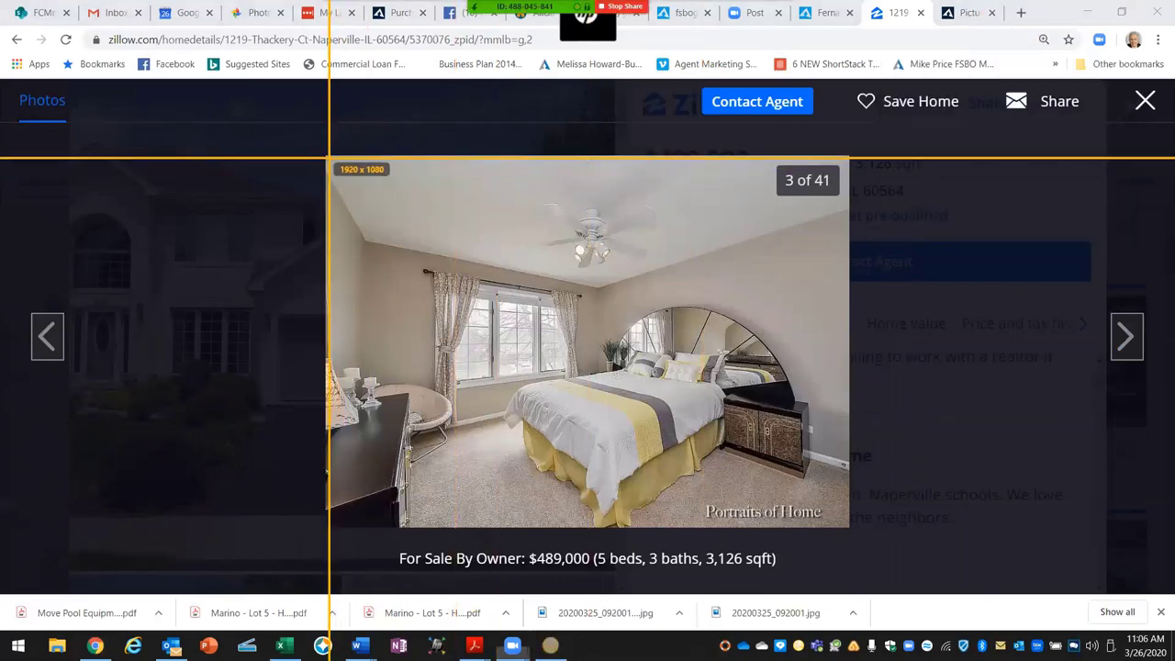
left_click_drag(328, 158, 847, 494)
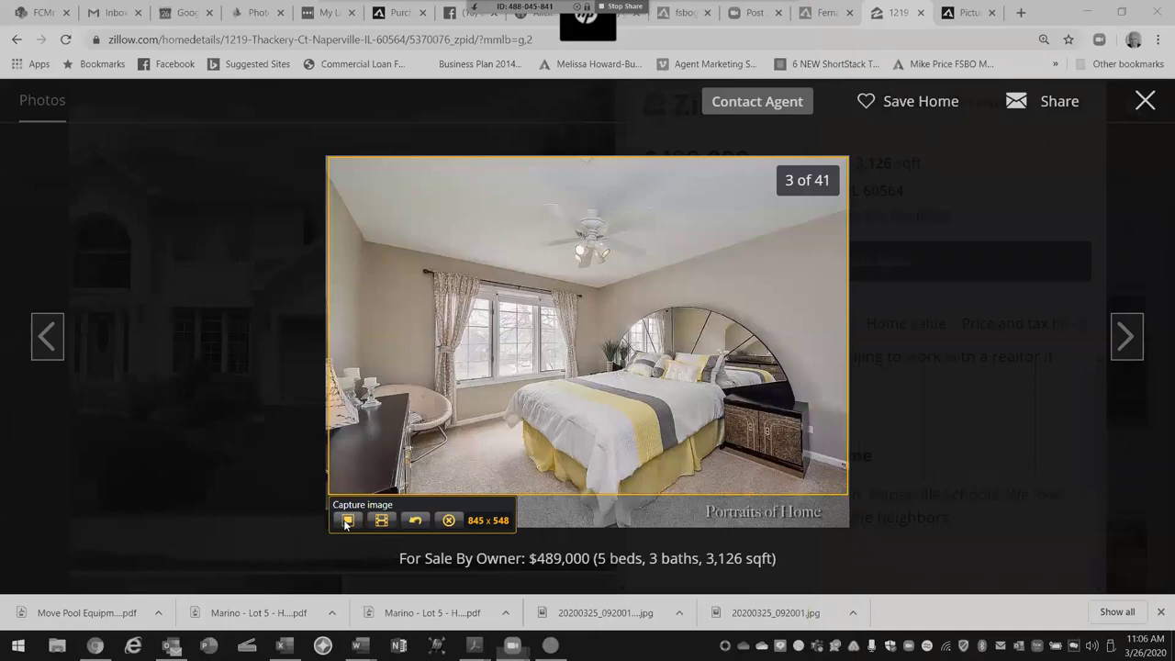
left_click(347, 522)
left_click(425, 520)
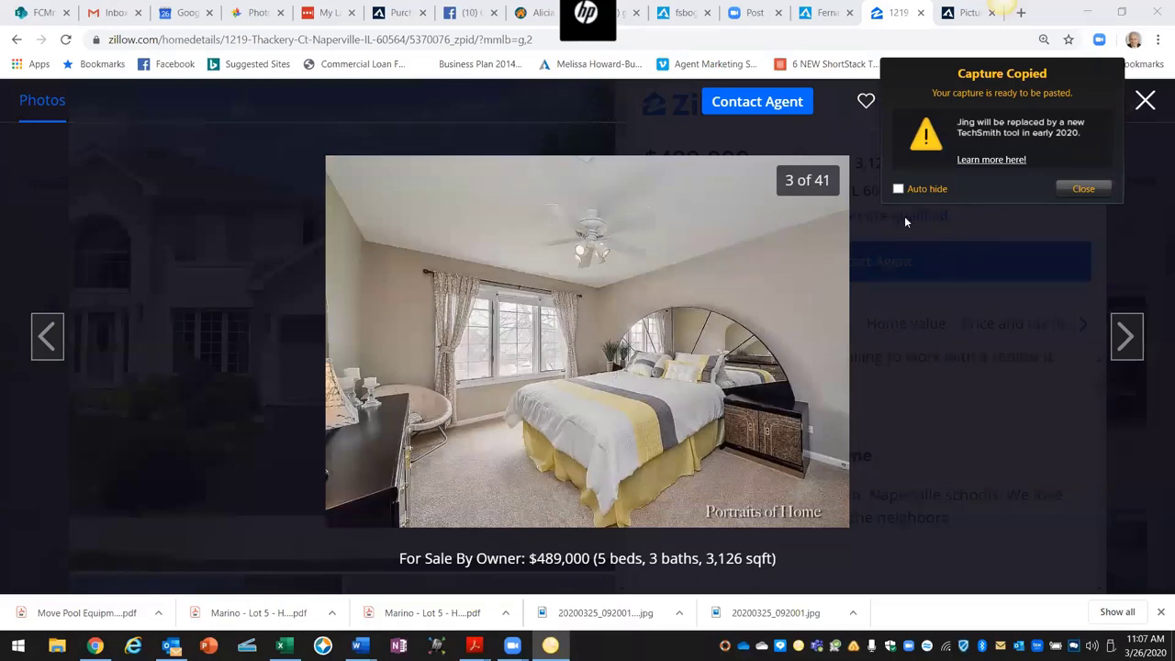
left_click(1081, 189)
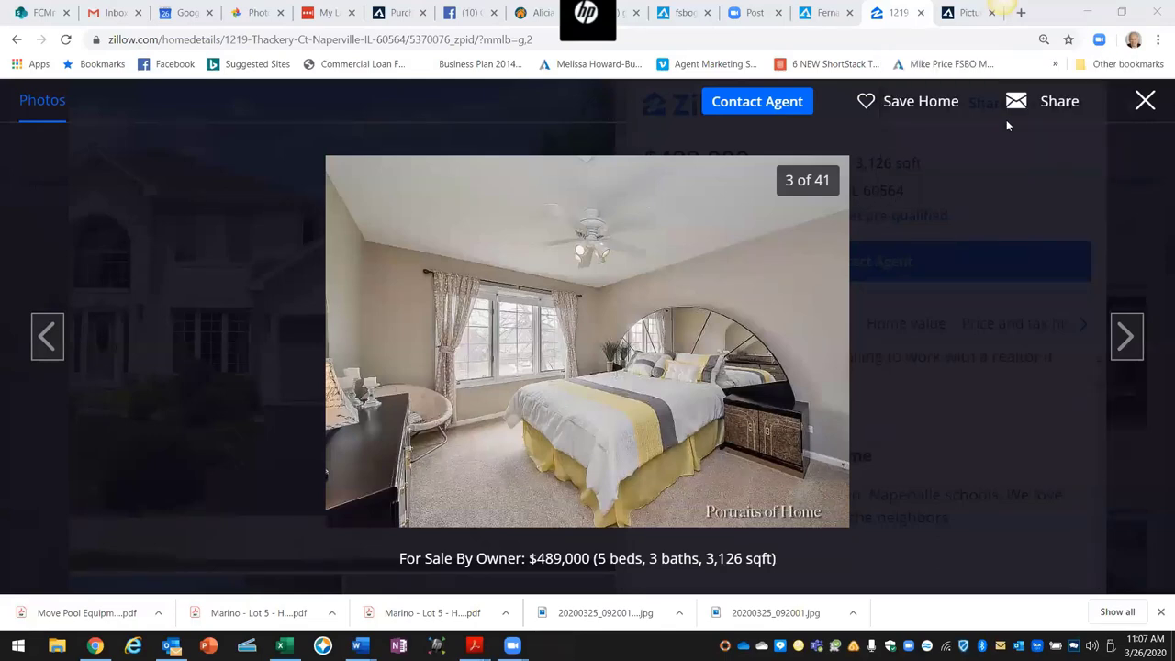
Step: Capture the bedroom photo with Jing, save it as 2020-03-26_1108.png in Thatcher Ct, then show the backyard photo
left_click(973, 32)
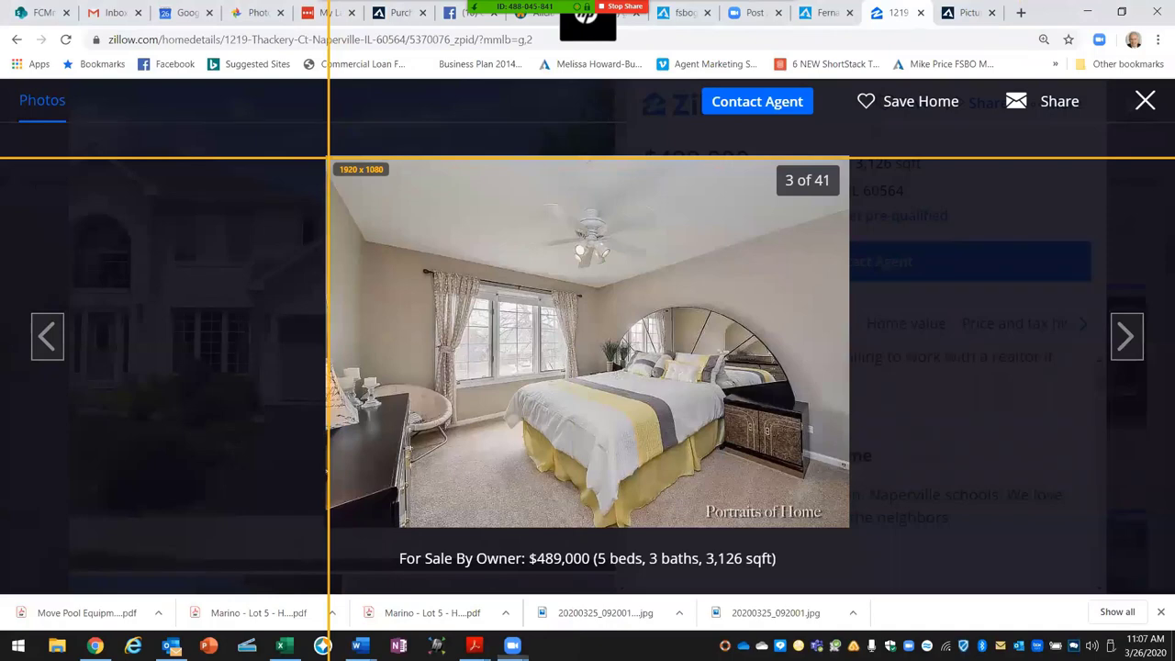
left_click_drag(328, 157, 846, 523)
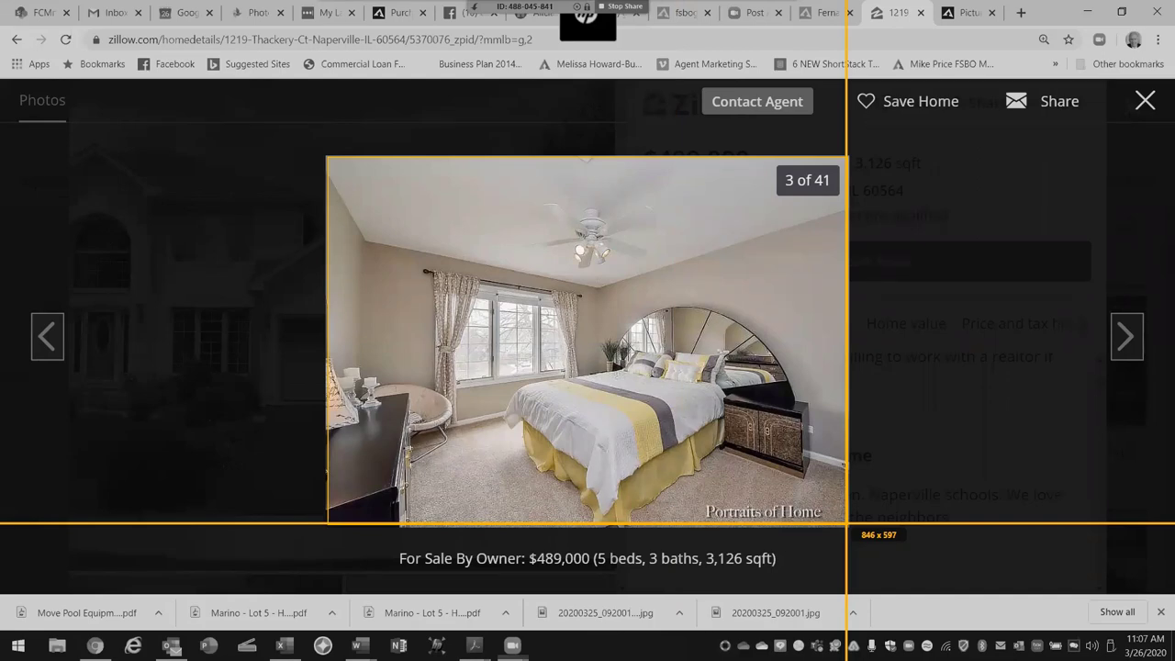
left_click_drag(845, 523, 848, 525)
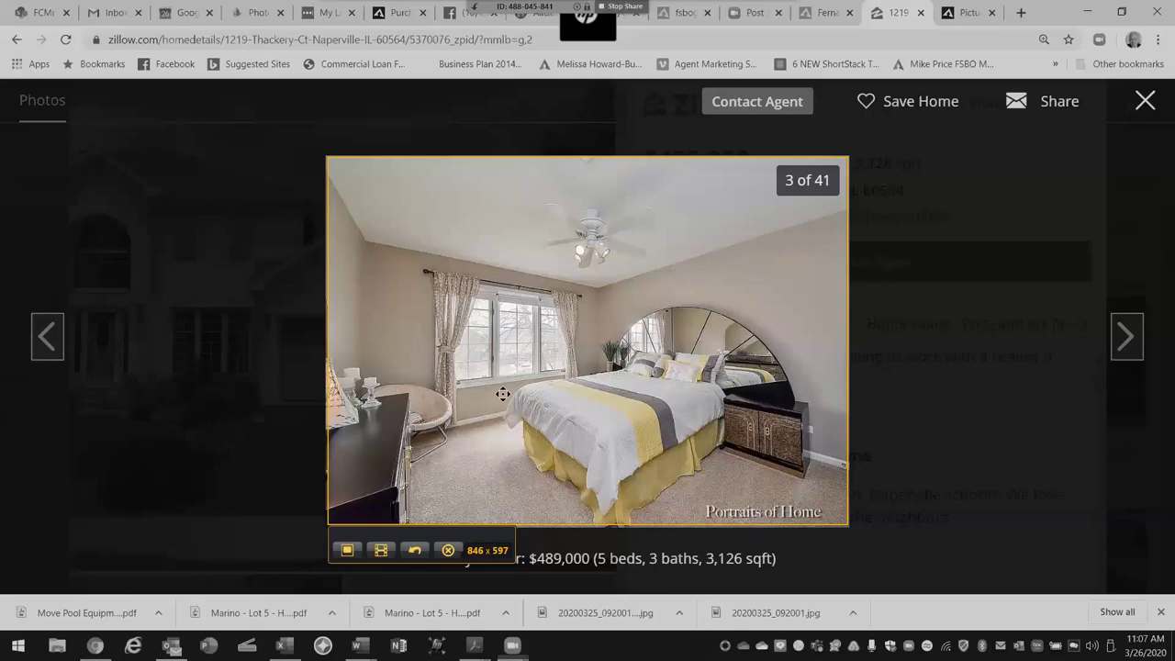
left_click(347, 548)
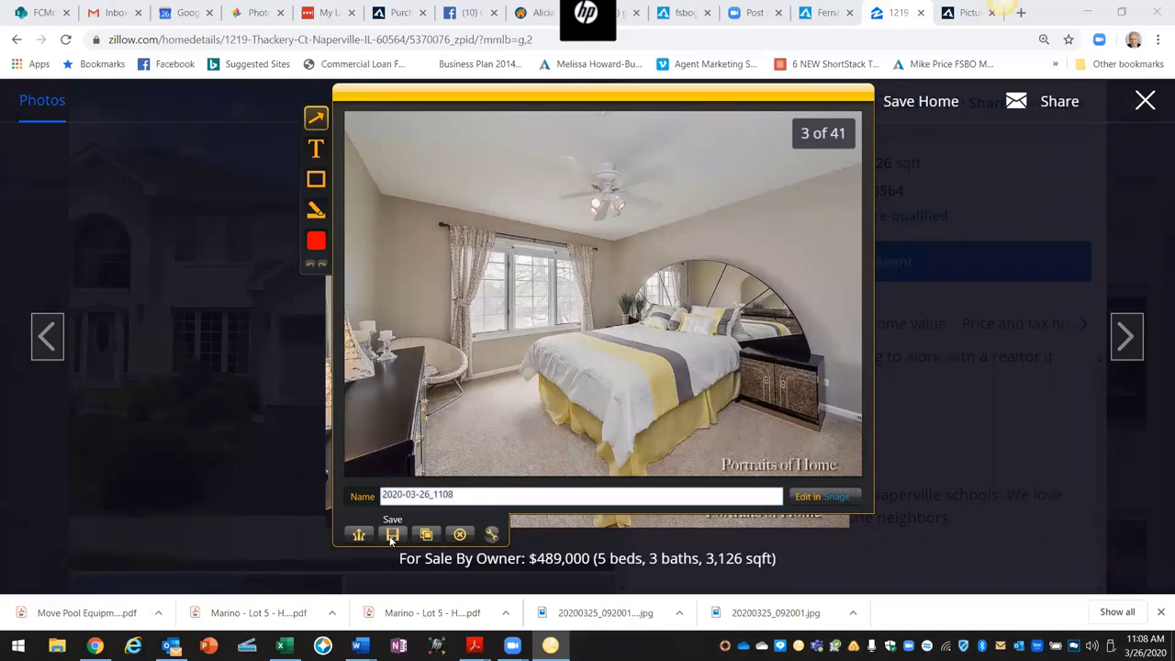
left_click(392, 535)
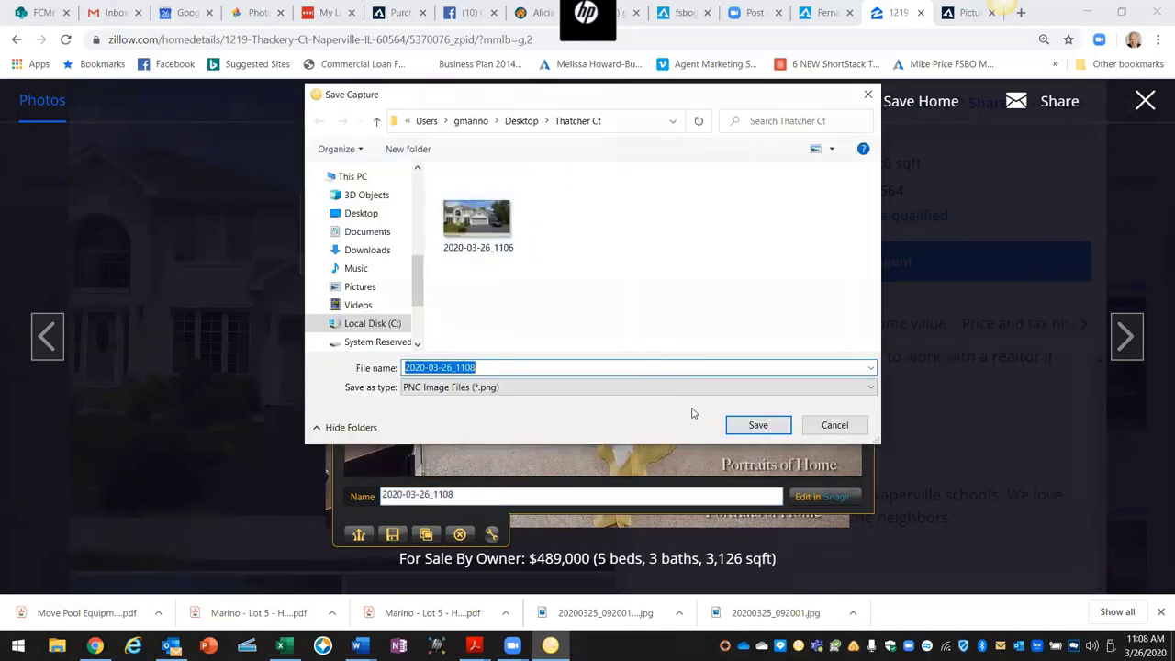
left_click(752, 425)
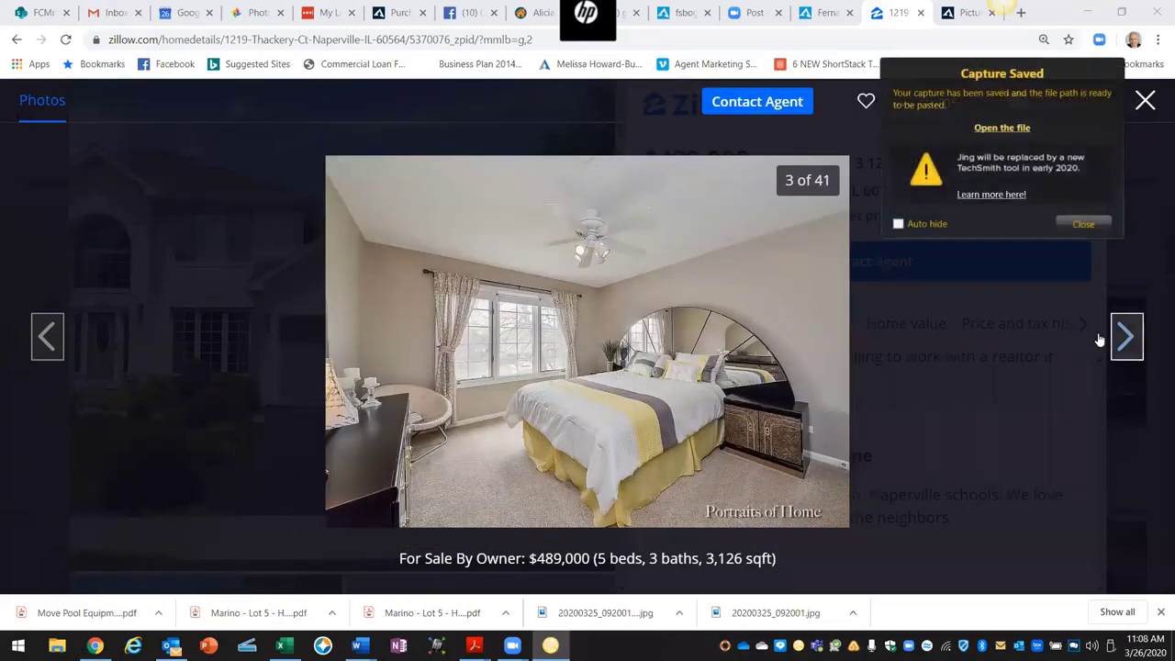
left_click(1115, 336)
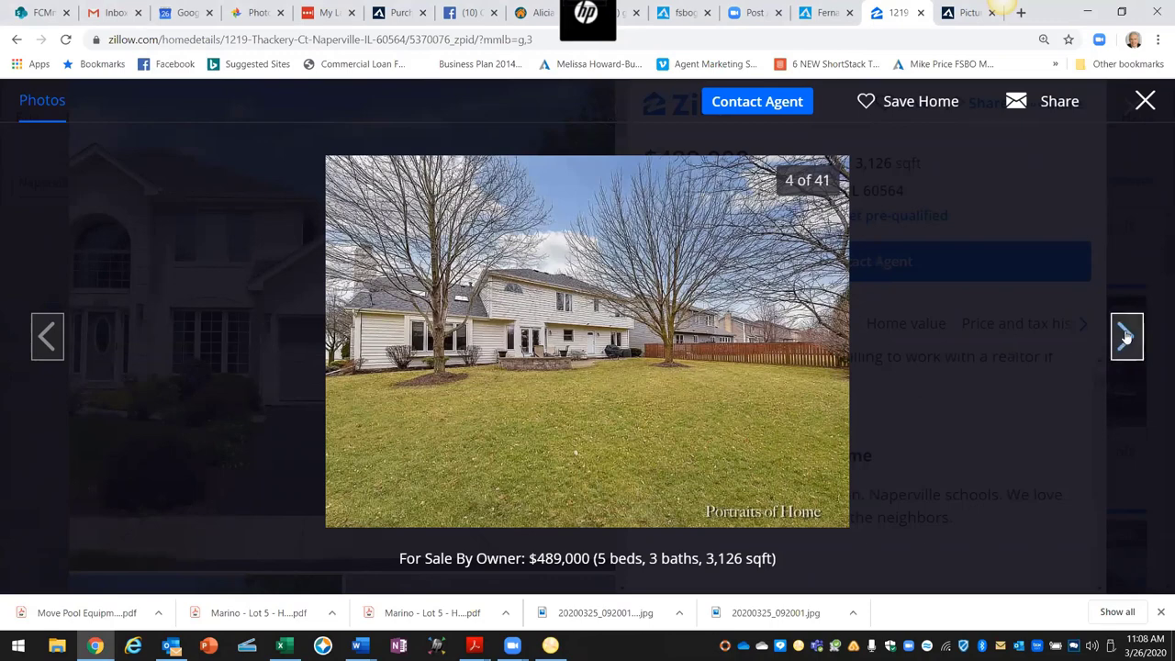
Step: Move to the patio photo (5 of 41) and save a Jing capture of it in Thatcher Ct
left_click(1117, 338)
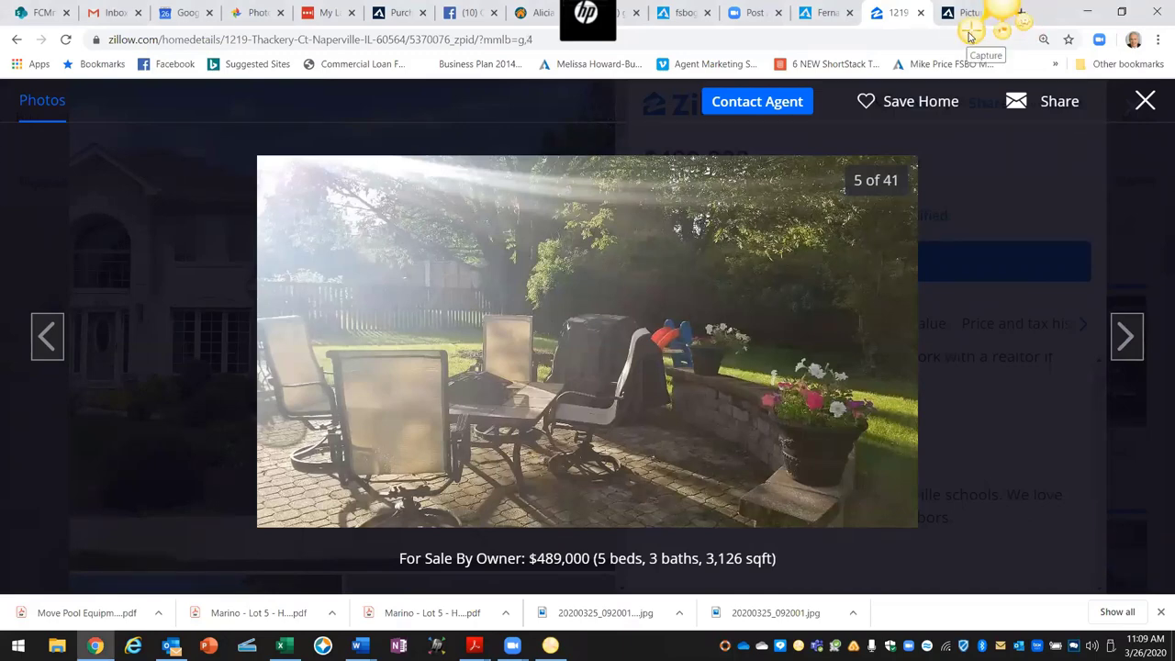
key("Print")
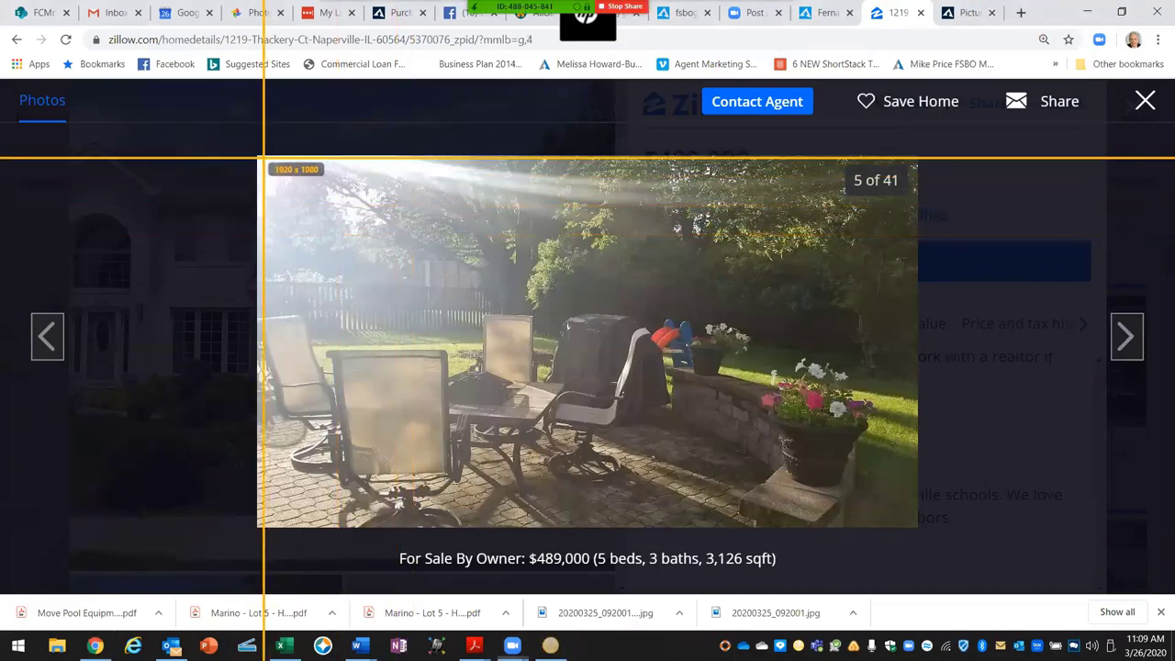
left_click_drag(259, 158, 917, 528)
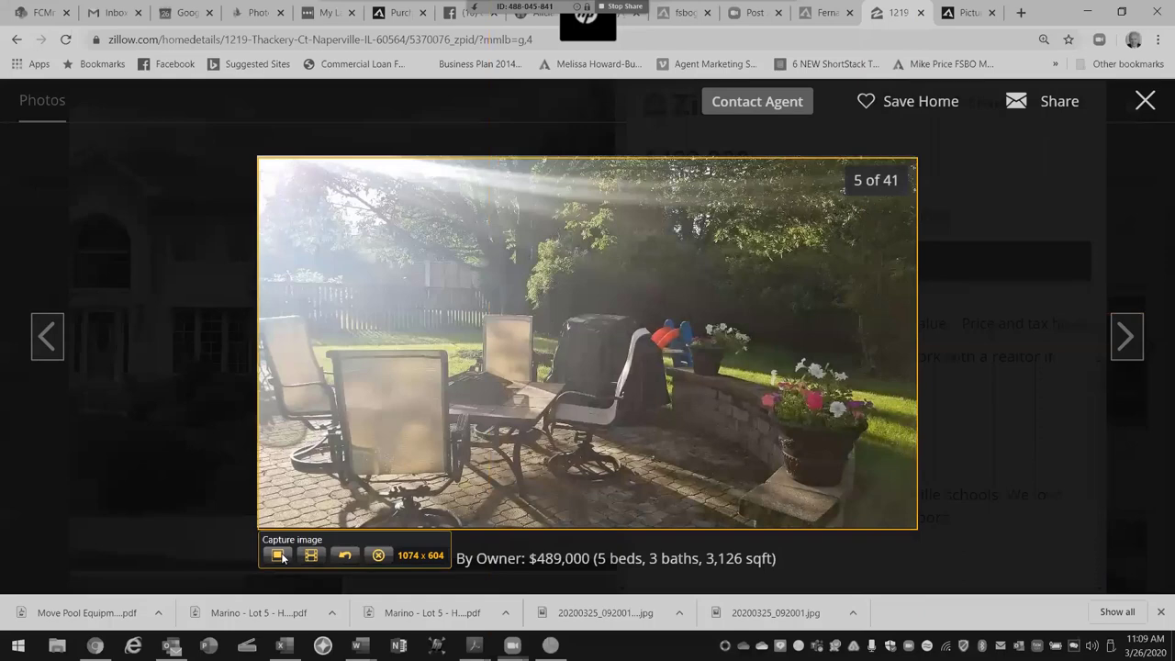
left_click(277, 554)
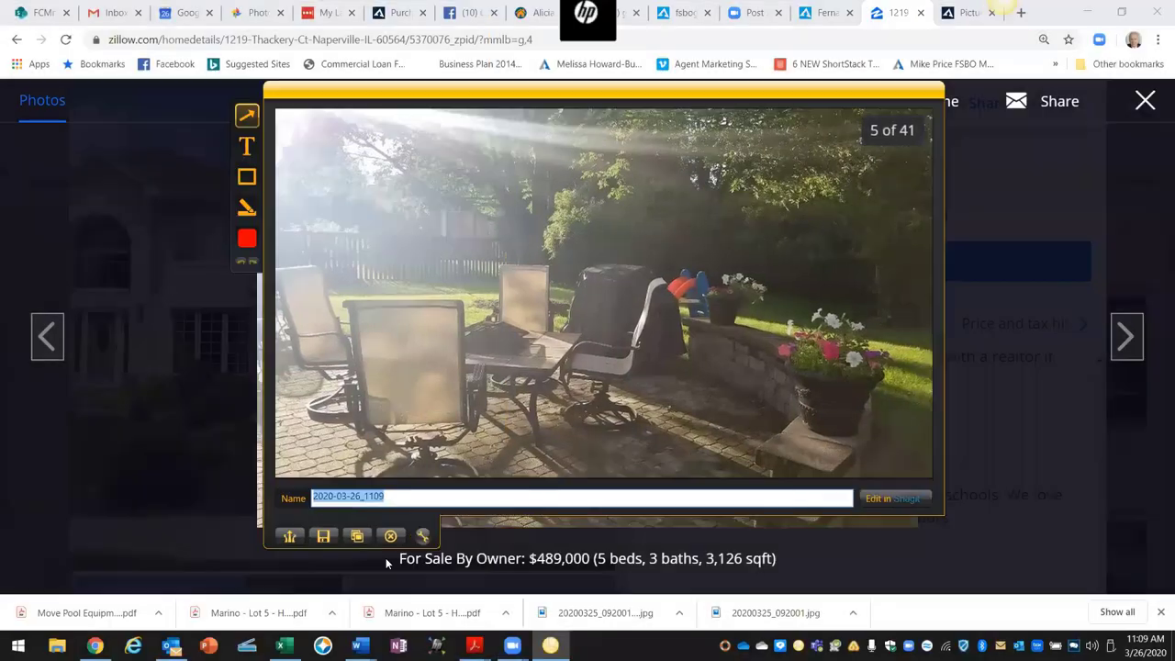
left_click(323, 539)
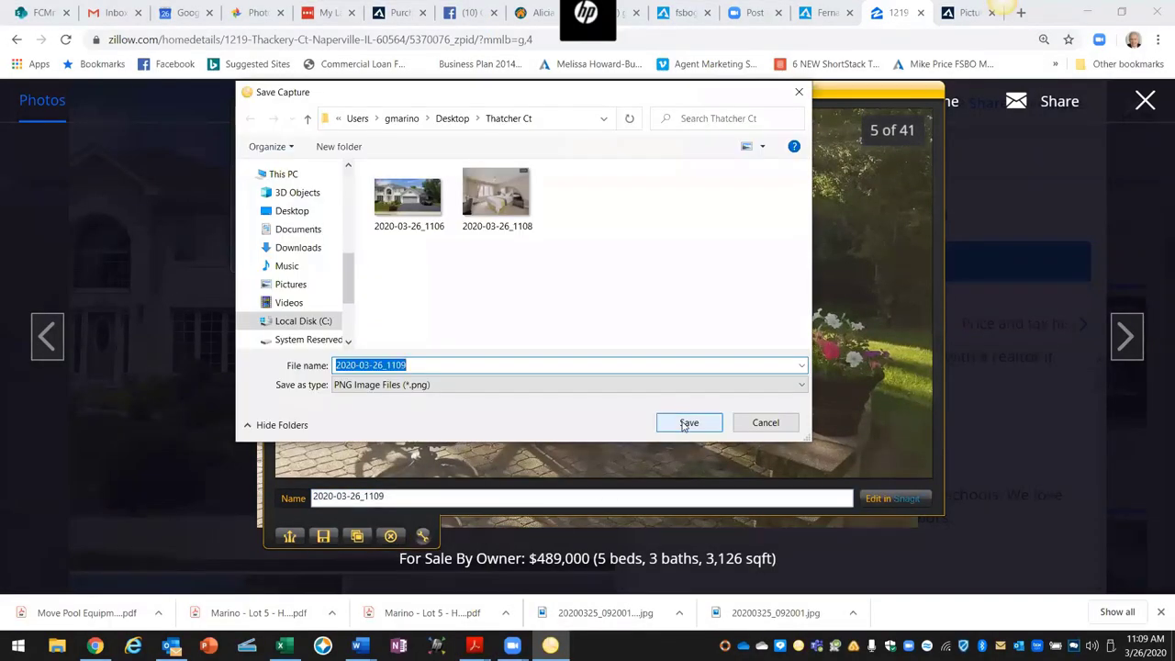
left_click(688, 423)
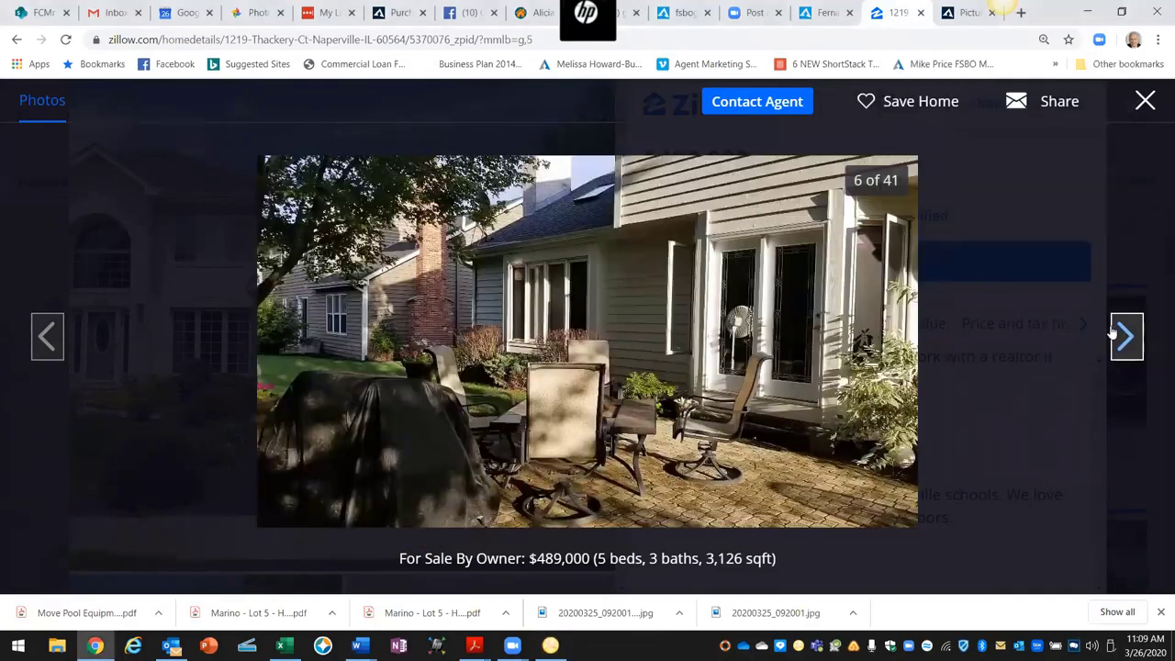
Step: Capture the entryway photo (8 of 41) and save it to Thatcher Ct as 2020-03-26_1109_001
left_click(1123, 336)
left_click(1121, 339)
left_click(1122, 340)
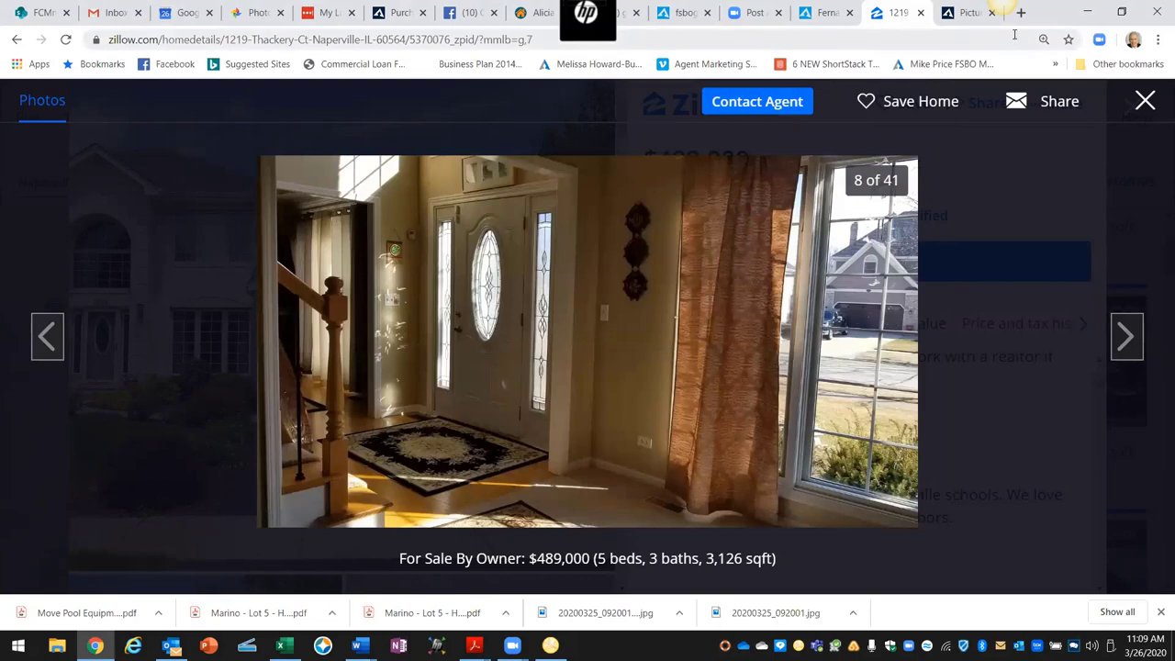
key("Print")
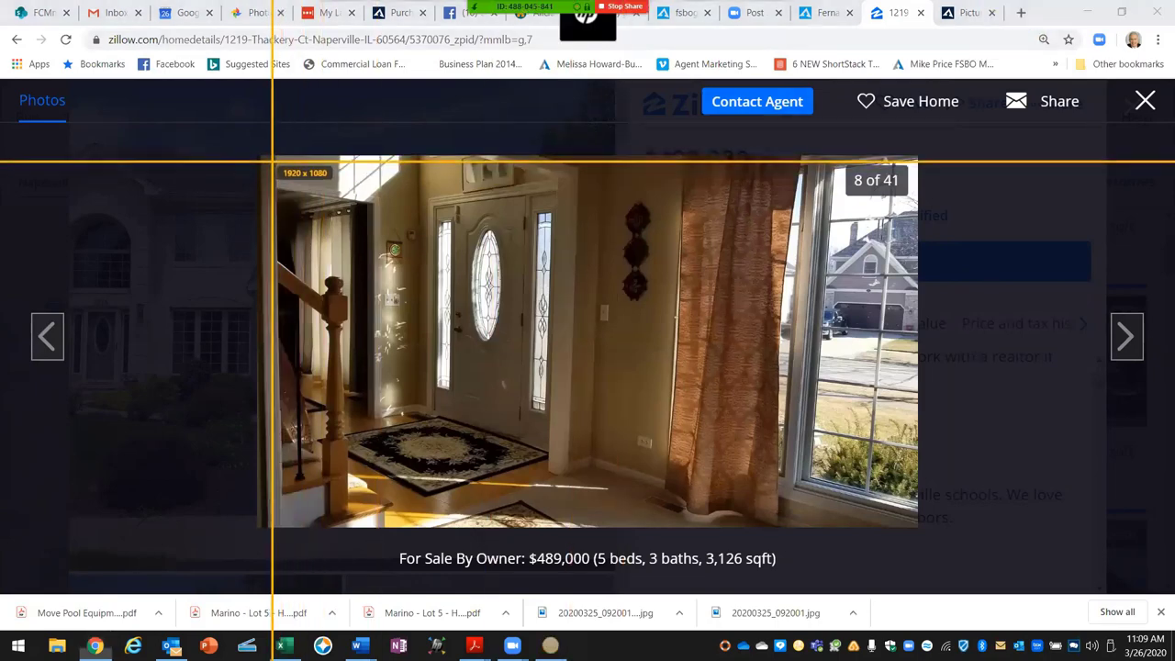
left_click_drag(265, 158, 915, 520)
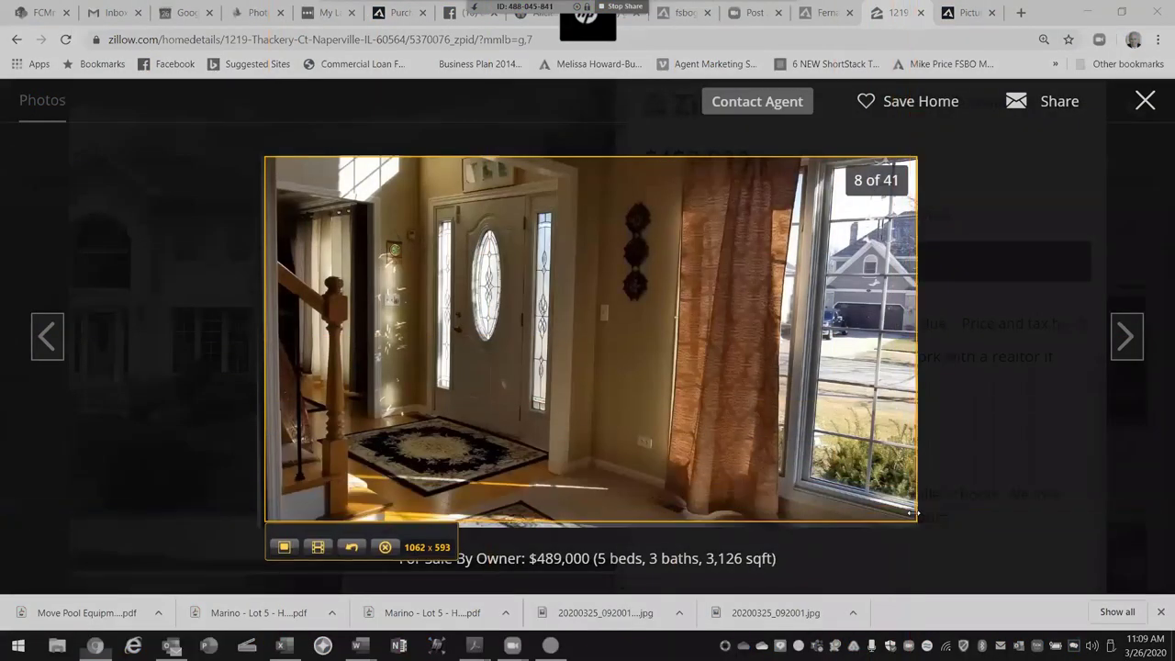
left_click(283, 547)
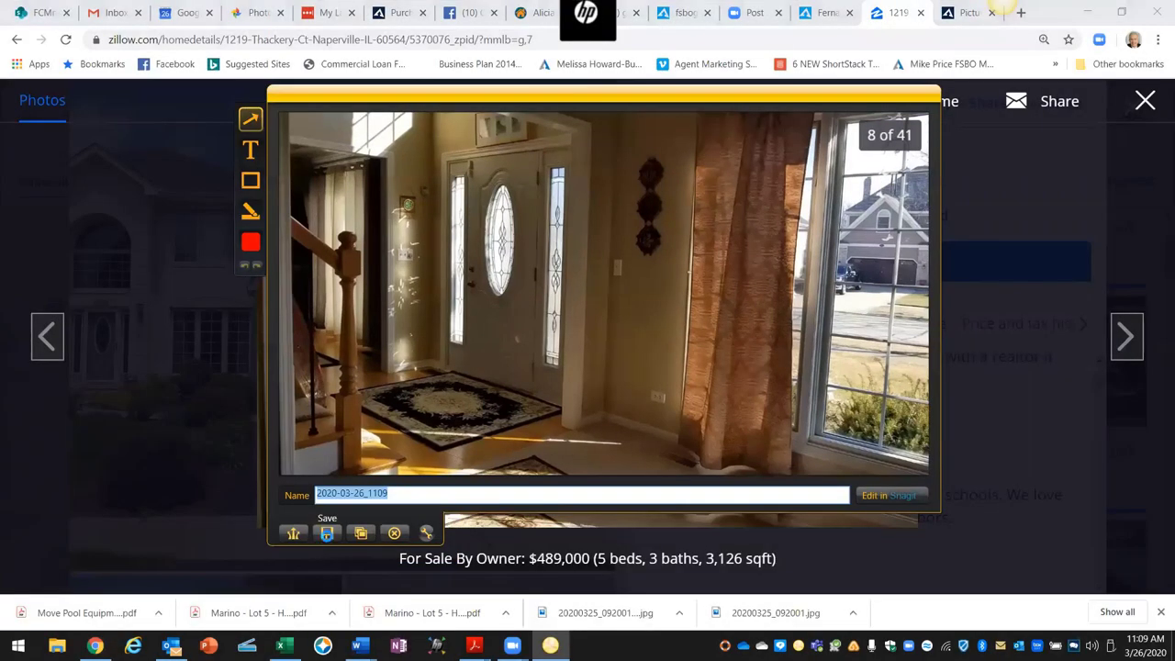
left_click(327, 533)
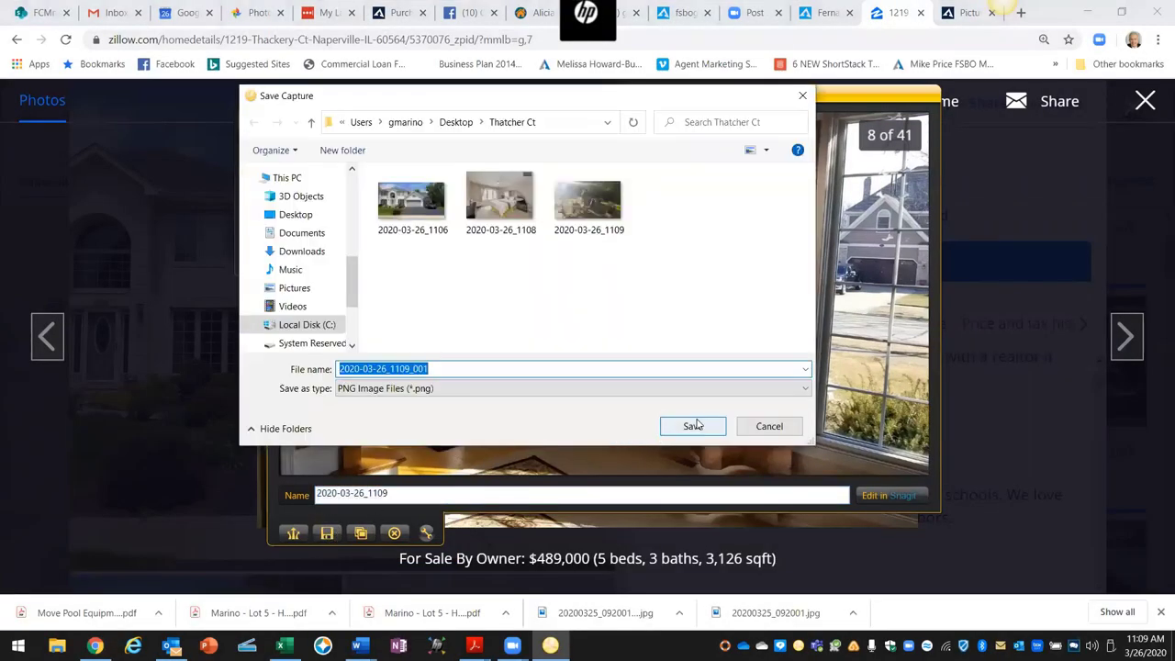
left_click(680, 430)
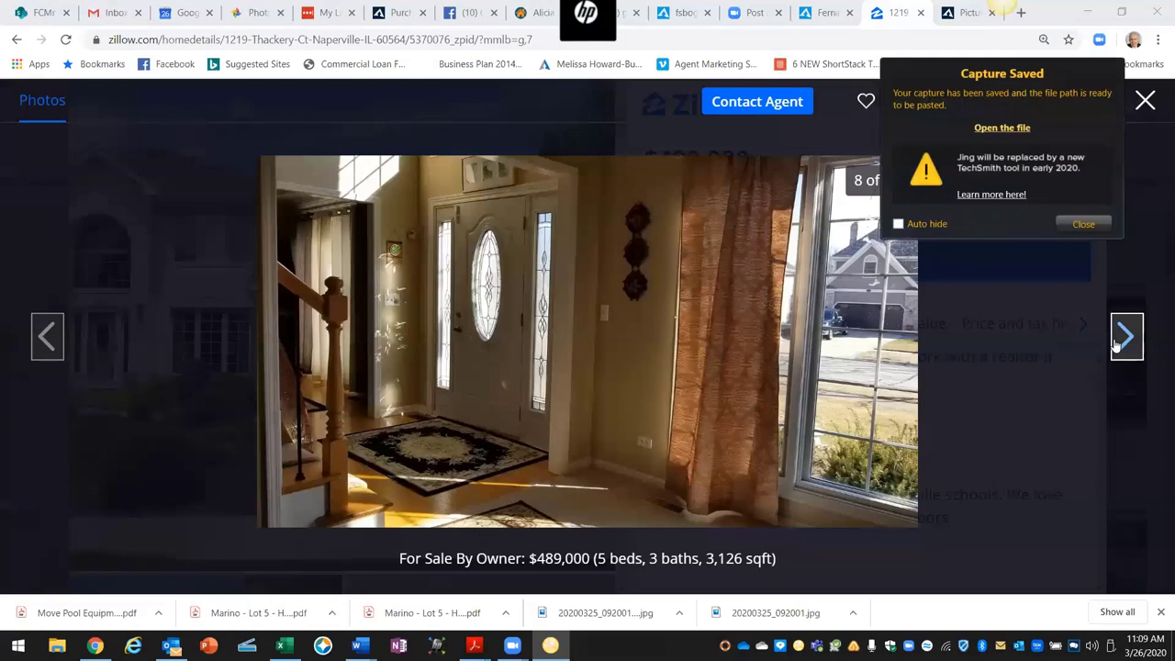
left_click(1123, 338)
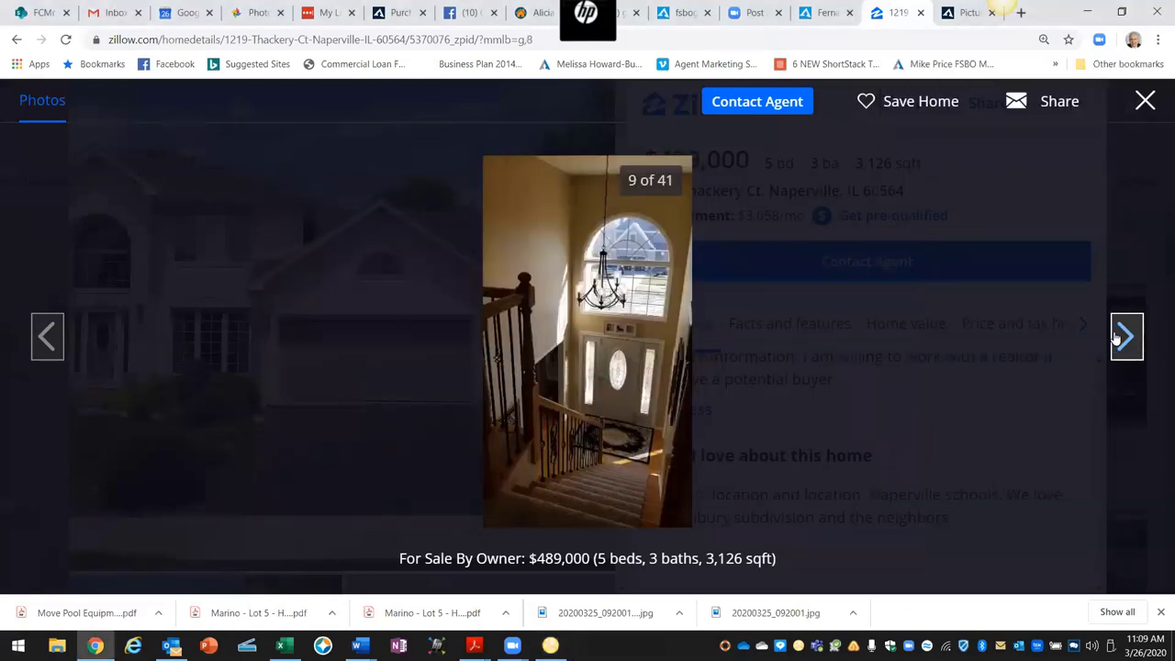
Step: Move to the dining room photo (12 of 41) and save a Jing PNG capture of it in Thatcher Ct
left_click(1122, 337)
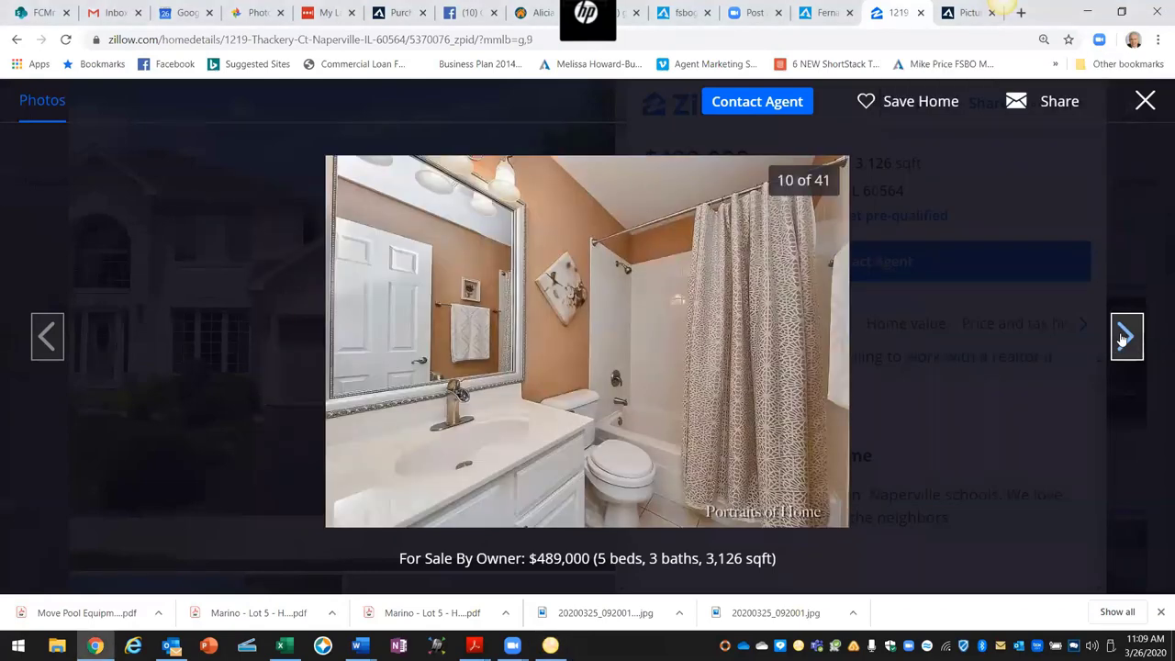
left_click(1127, 337)
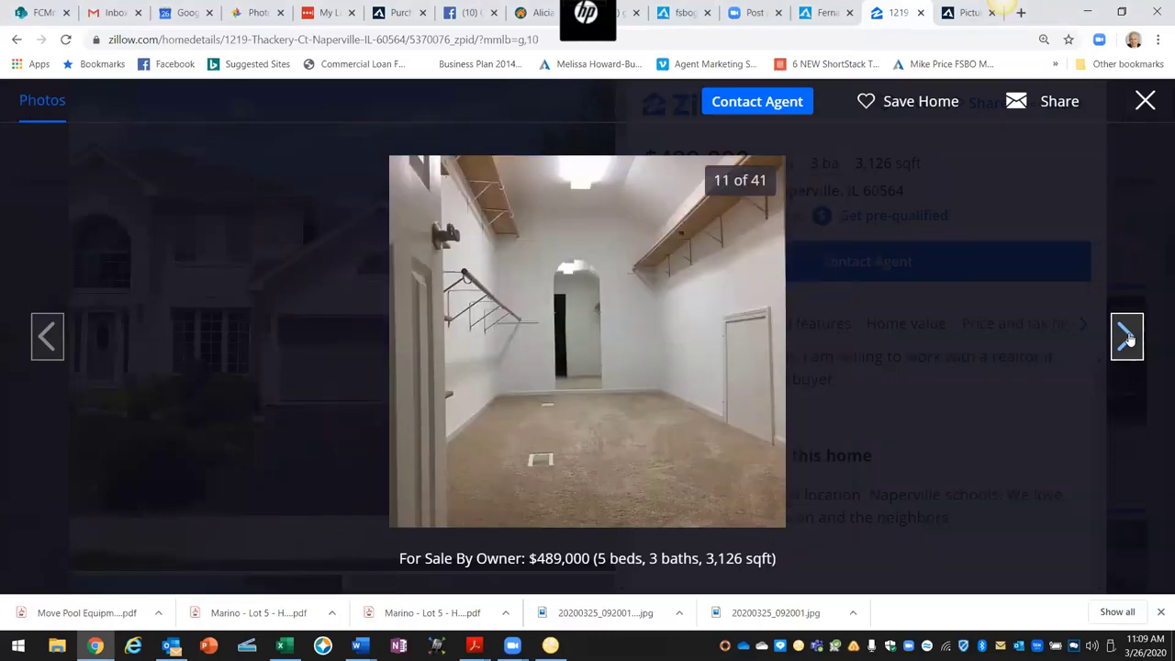
left_click(1128, 339)
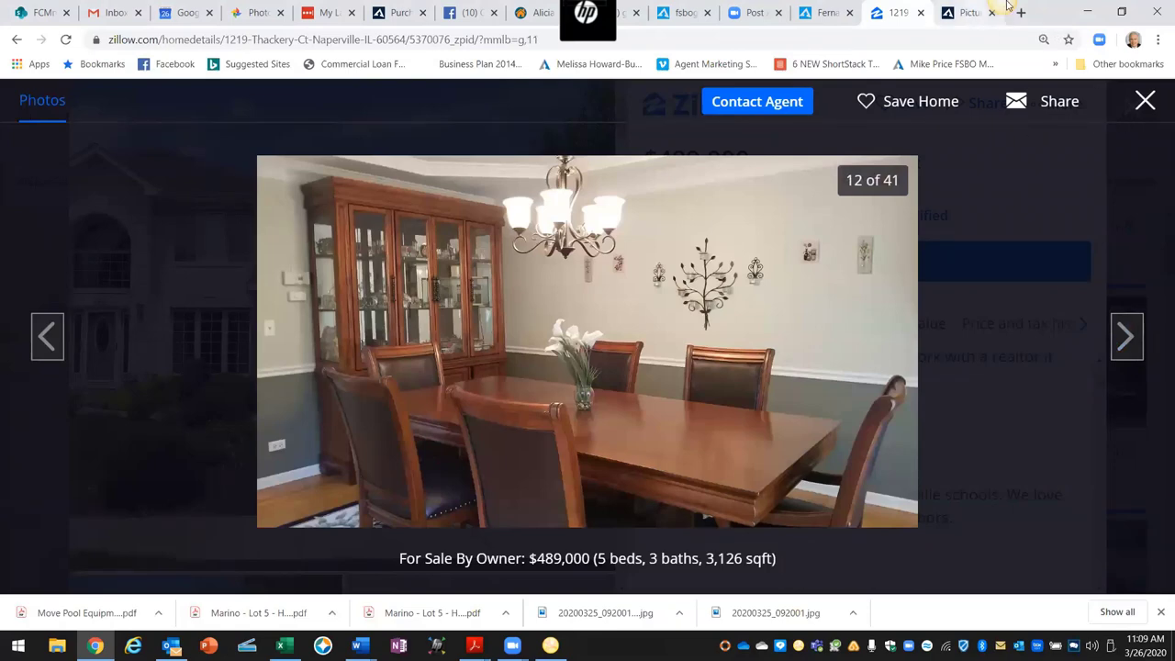
key("Print")
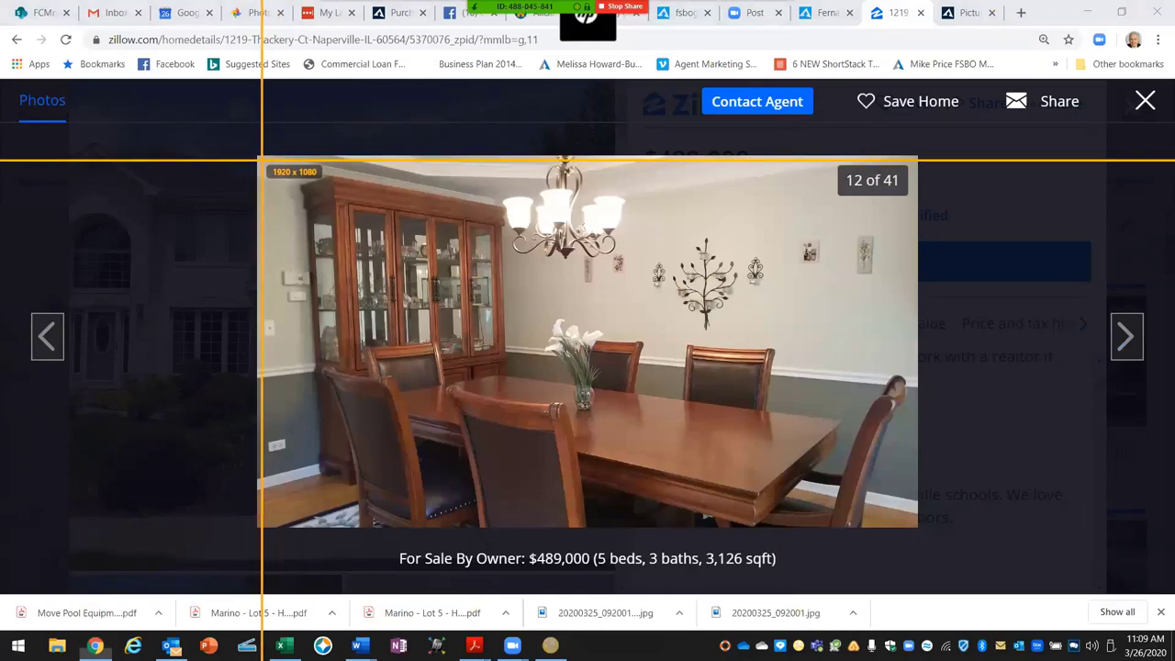
left_click_drag(261, 160, 912, 524)
left_click(282, 548)
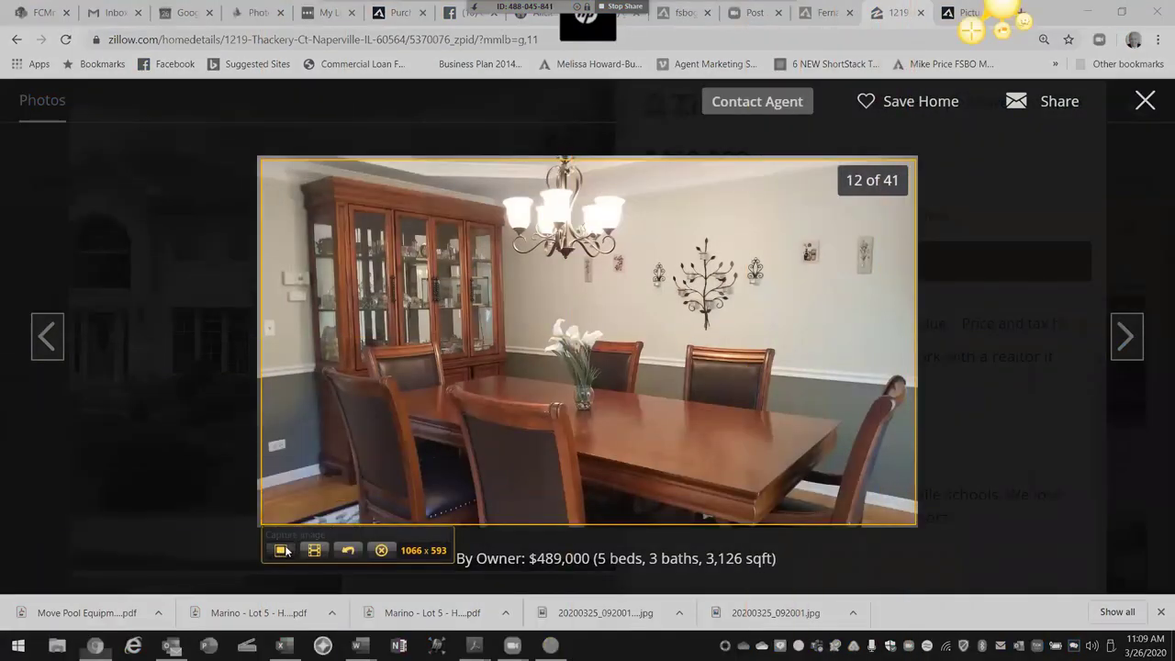
left_click(326, 533)
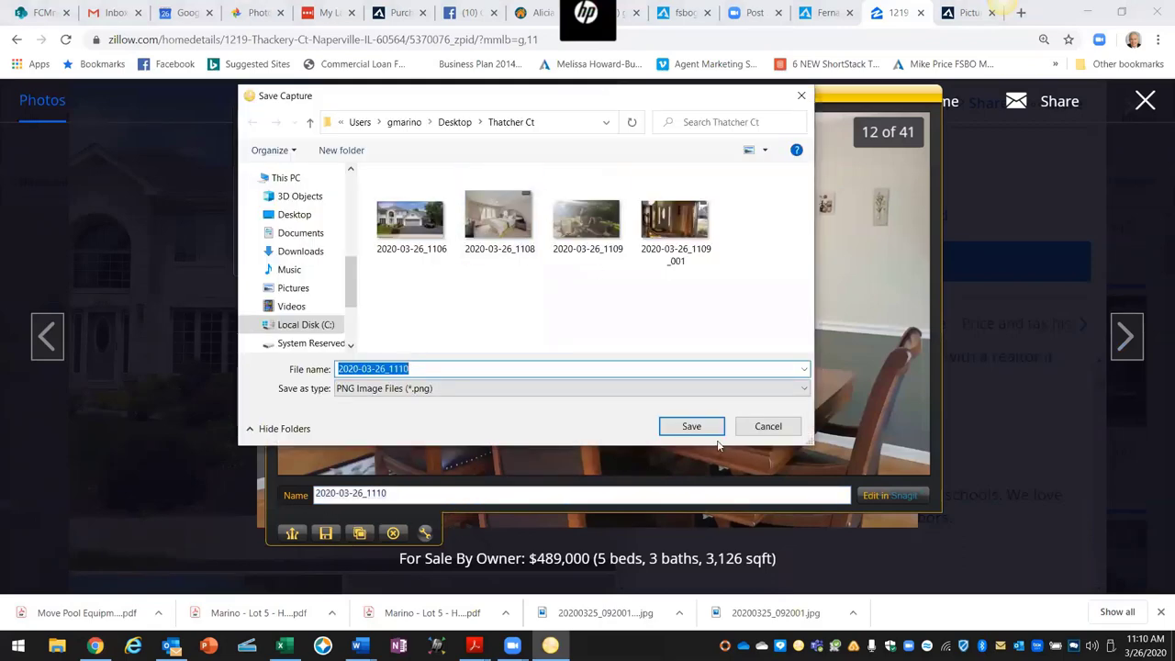
left_click(701, 426)
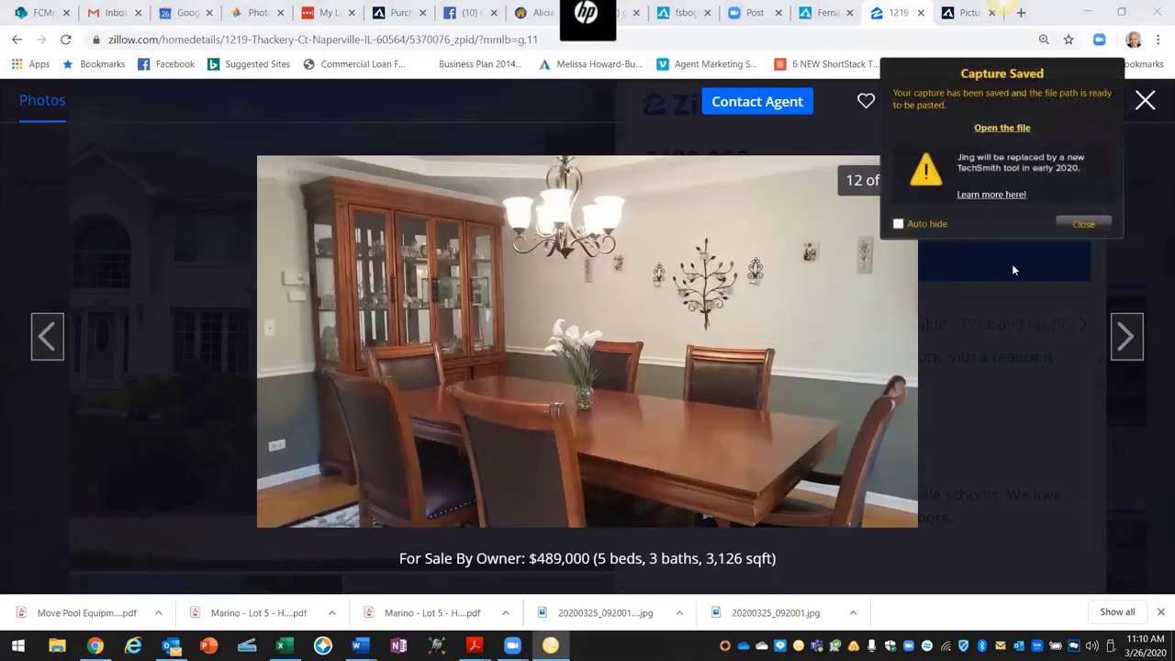
Step: Move to the living room photo (15 of 41) and save its capture to Thatcher Ct
left_click(1124, 336)
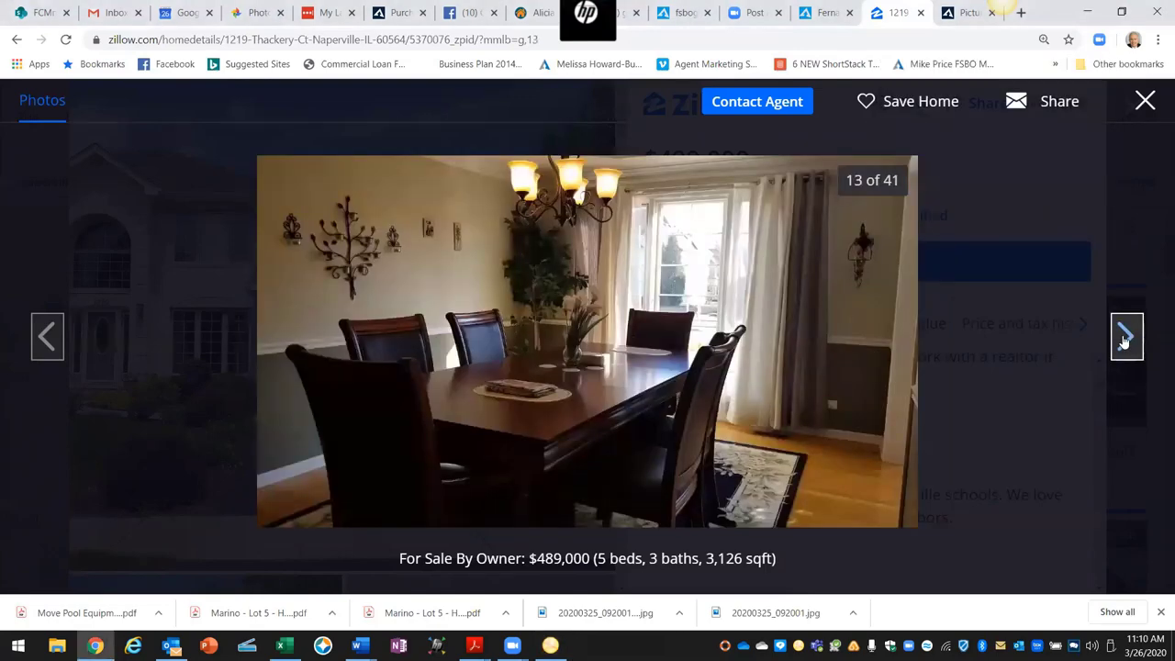
left_click(1125, 339)
left_click(1122, 340)
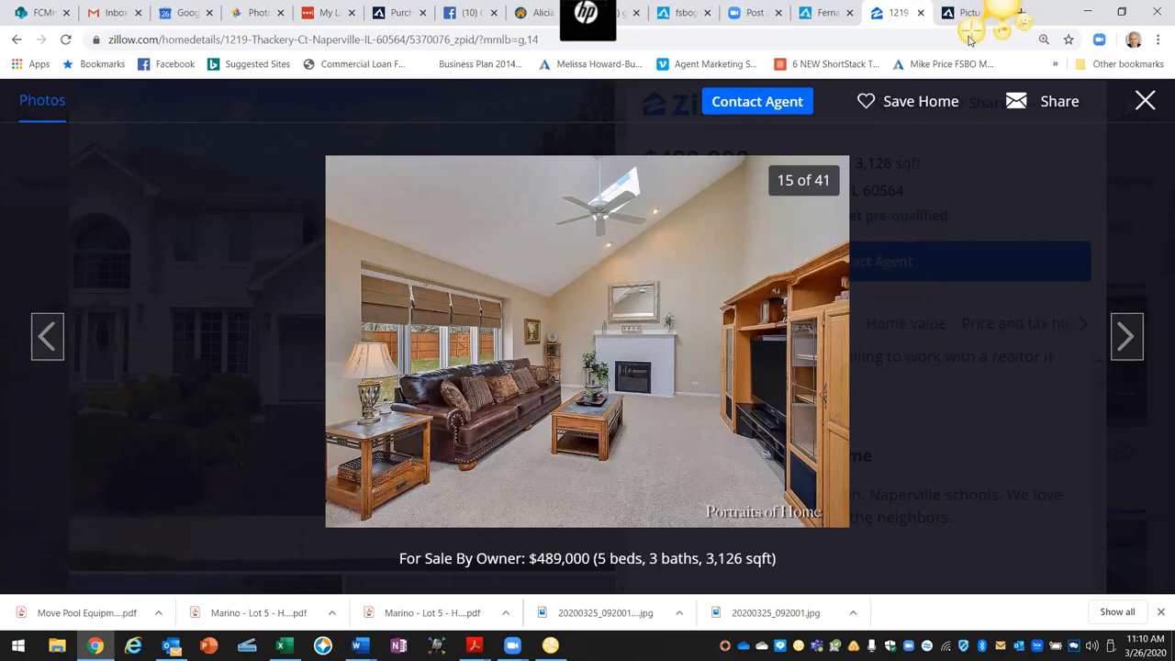
key("Print")
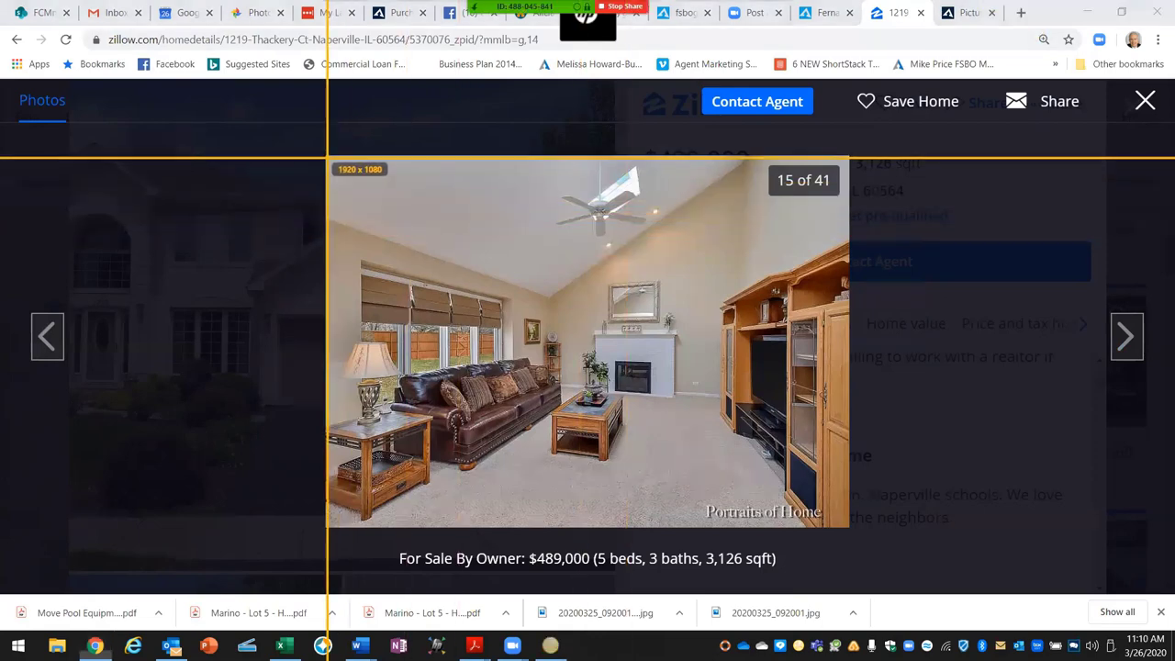
left_click_drag(327, 157, 849, 530)
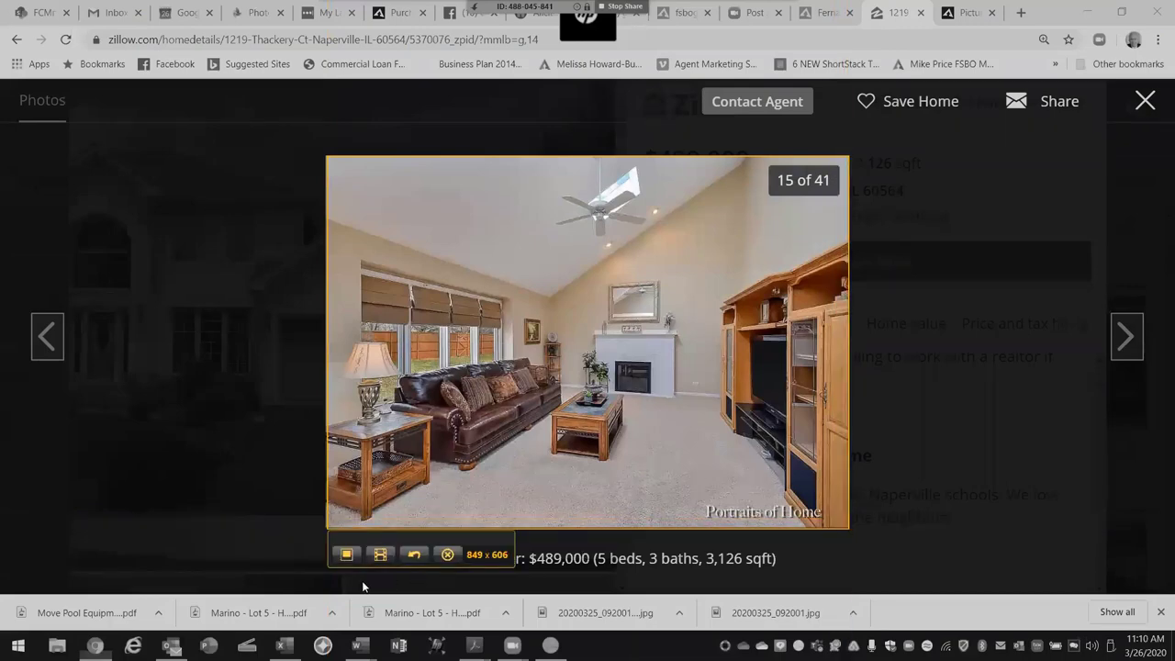
left_click(348, 555)
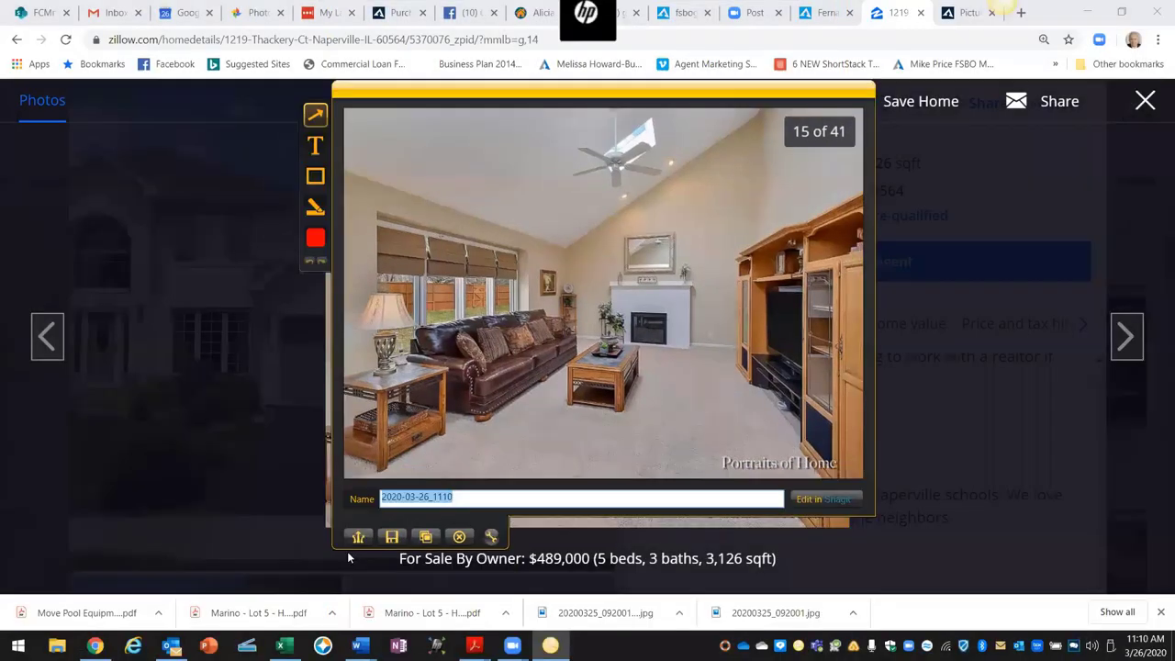
left_click(391, 537)
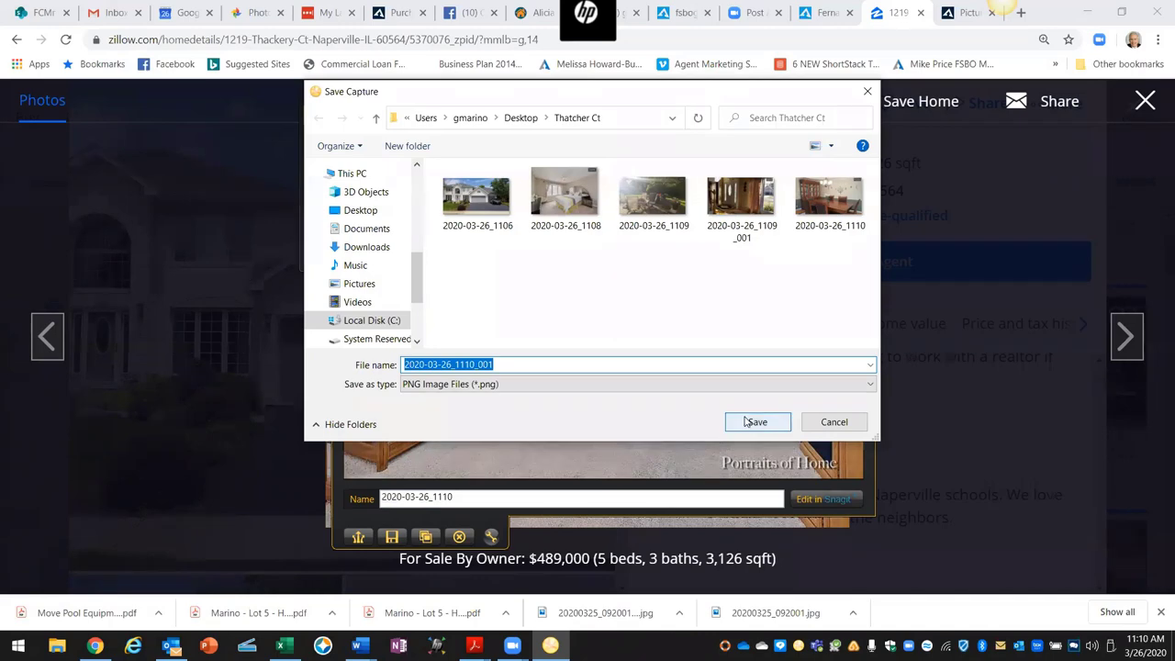
left_click(753, 421)
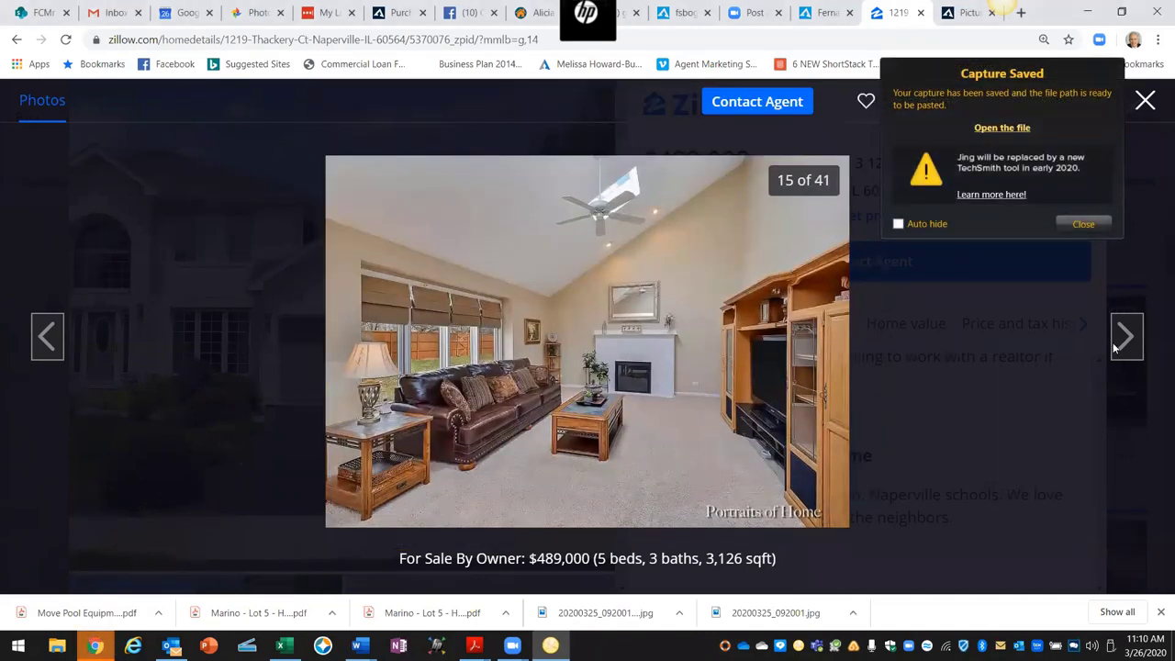
Step: Capture the kitchen photo (16 of 41) and save it to Thatcher Ct
left_click(1127, 336)
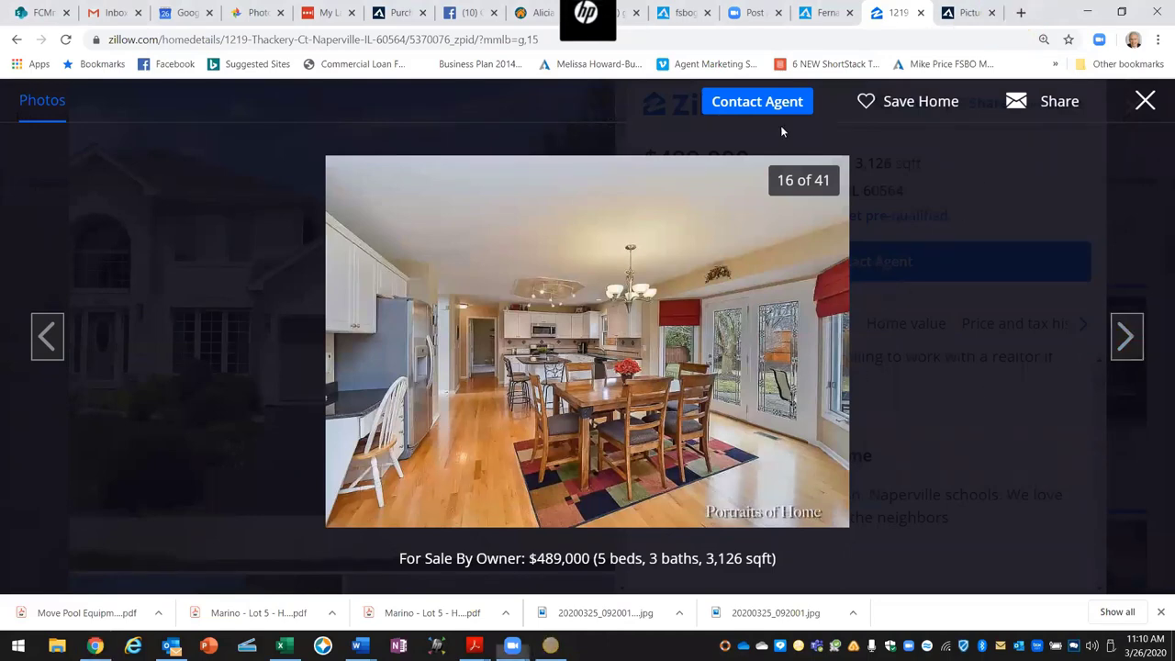
key("Print")
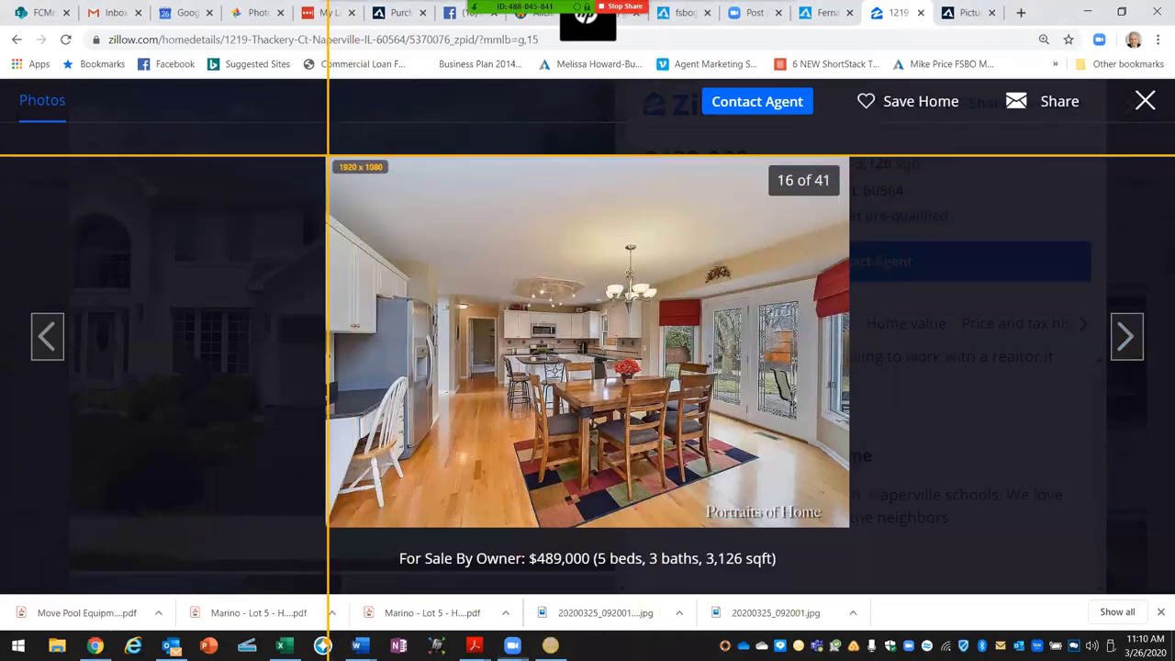
left_click_drag(327, 156, 848, 526)
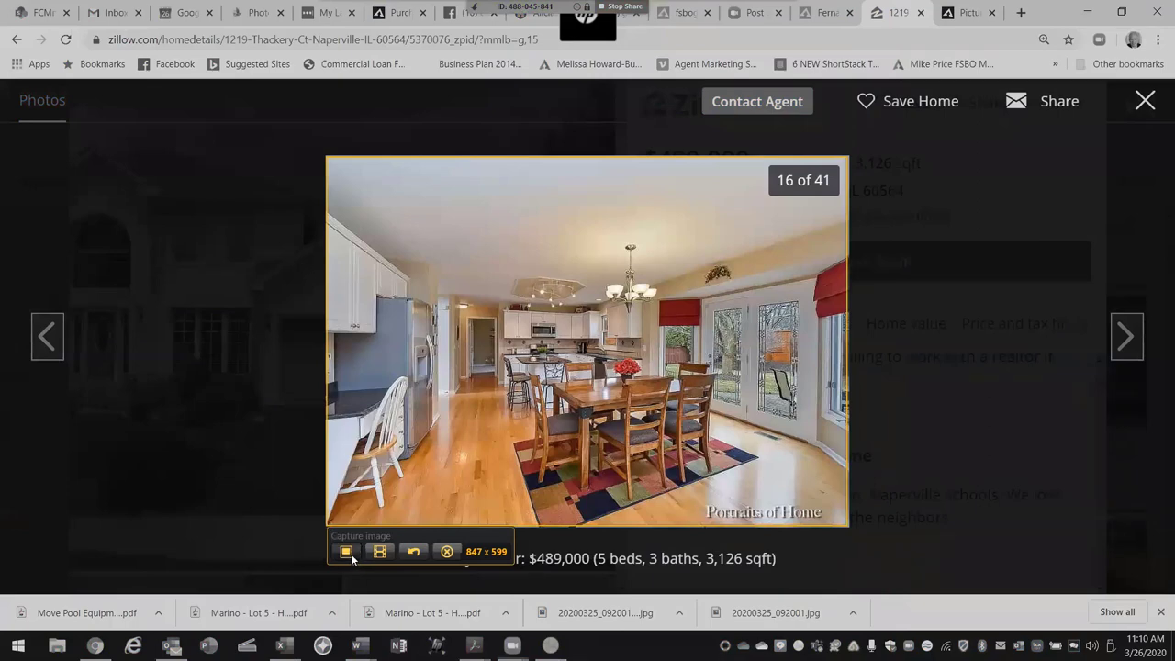
left_click(346, 552)
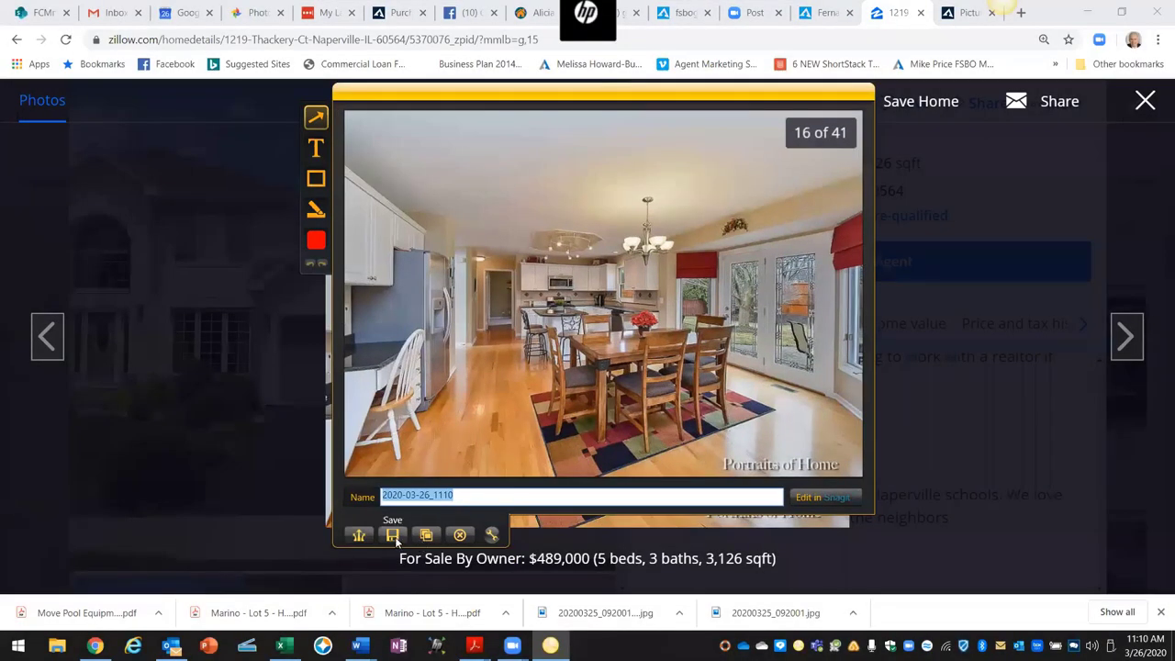
left_click(395, 539)
left_click(755, 424)
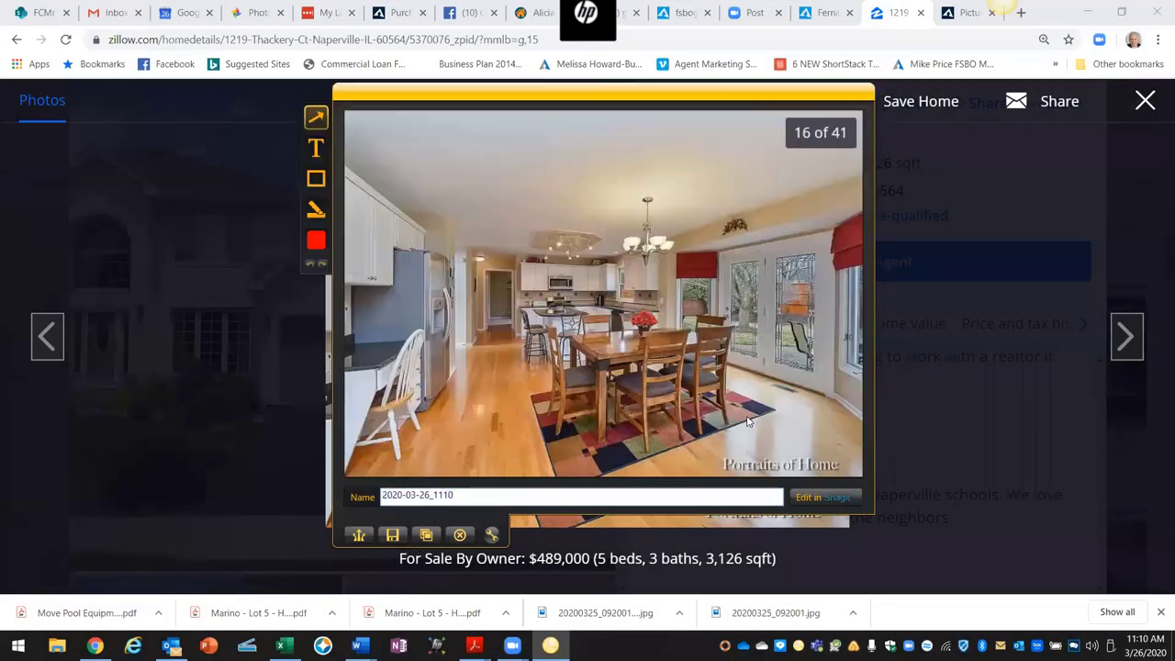
Step: Capture the kitchen island photo (17 of 41) as PNG 2020-03-26_1111, then show photo 18
left_click(1134, 341)
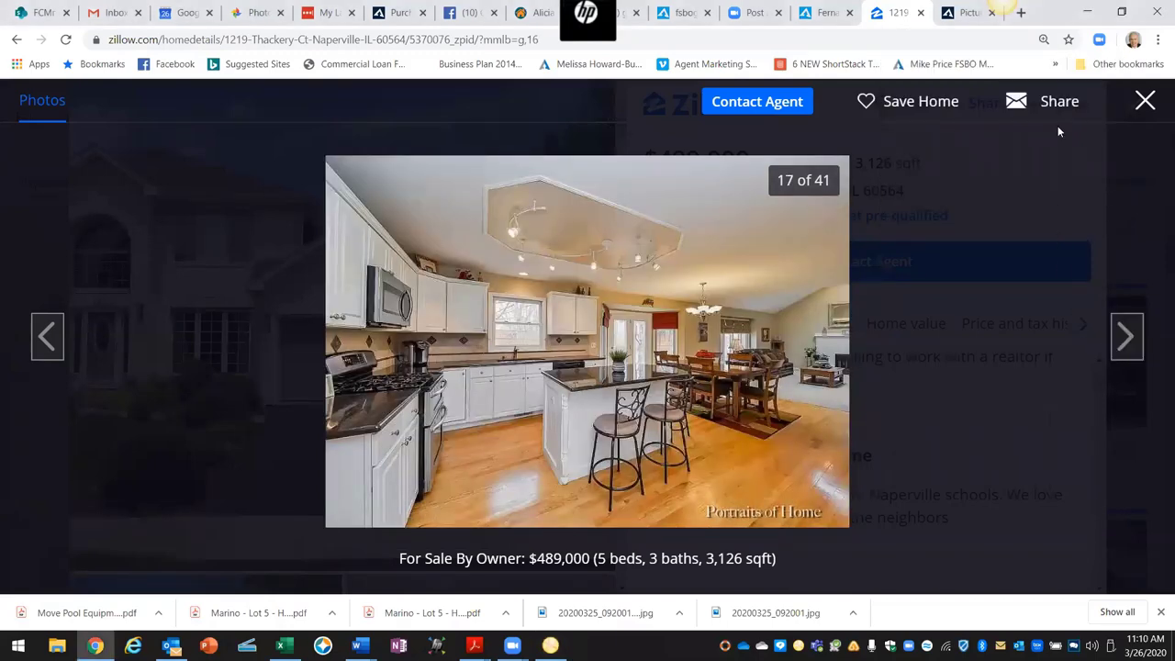
left_click(971, 30)
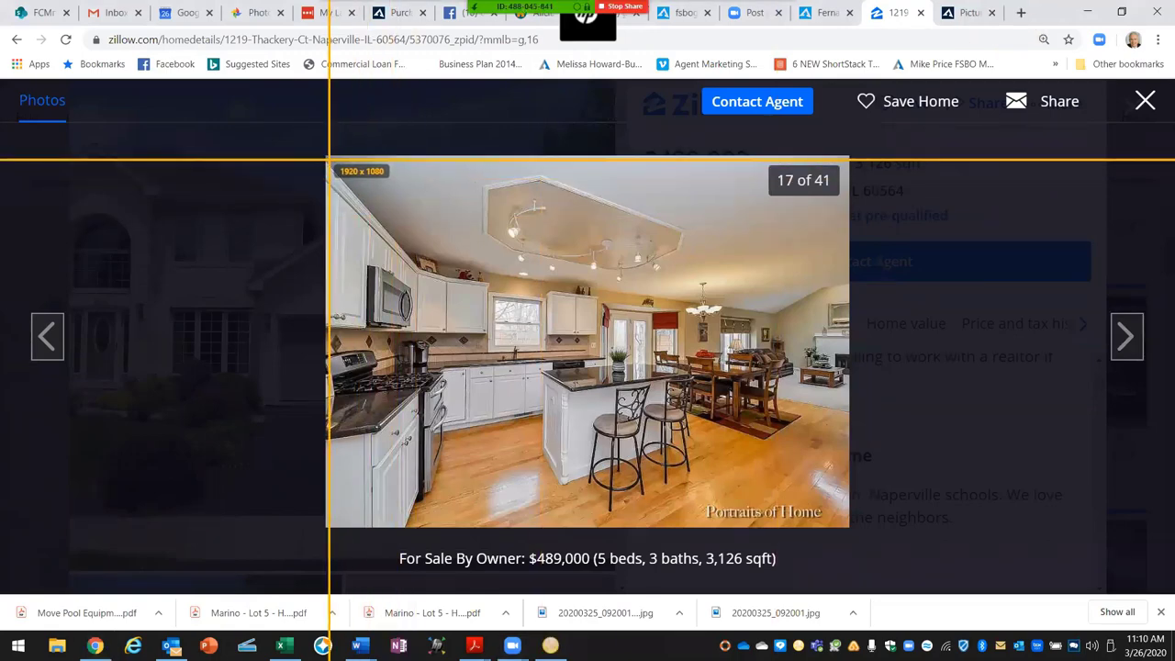
left_click_drag(329, 158, 847, 526)
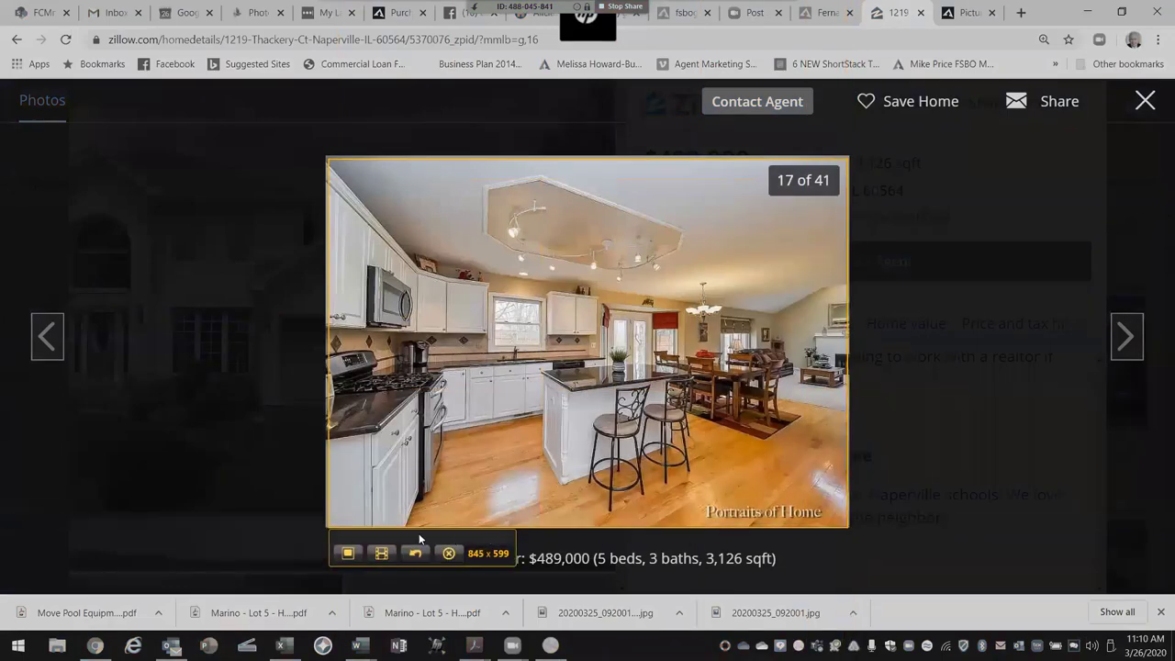
left_click(357, 556)
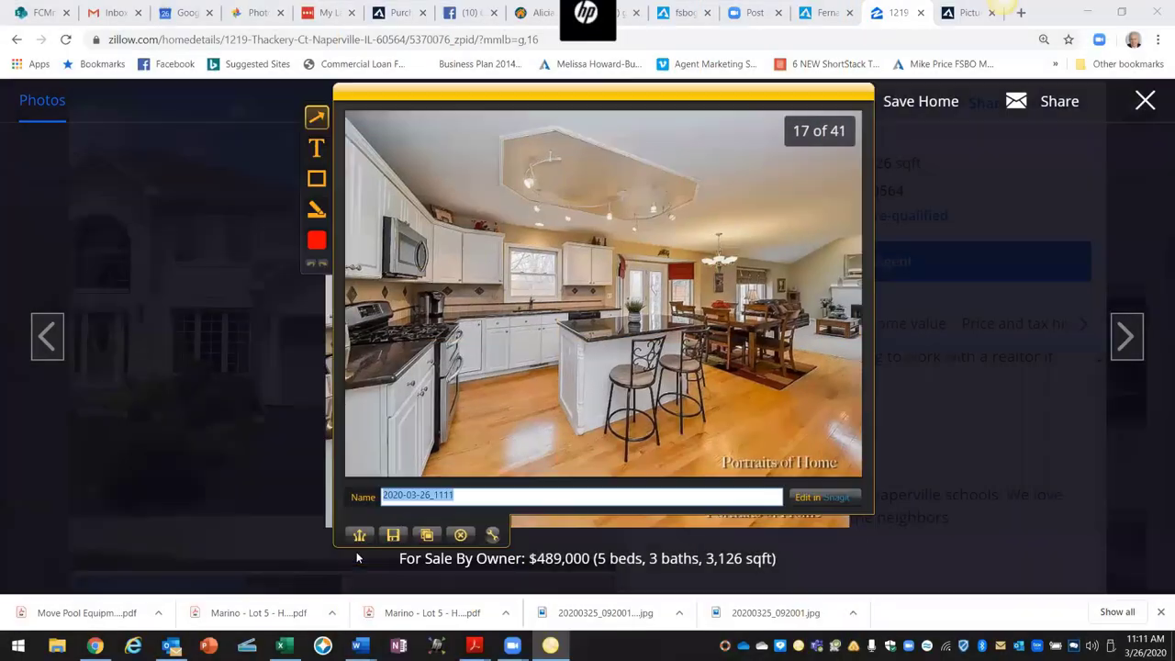
left_click(394, 536)
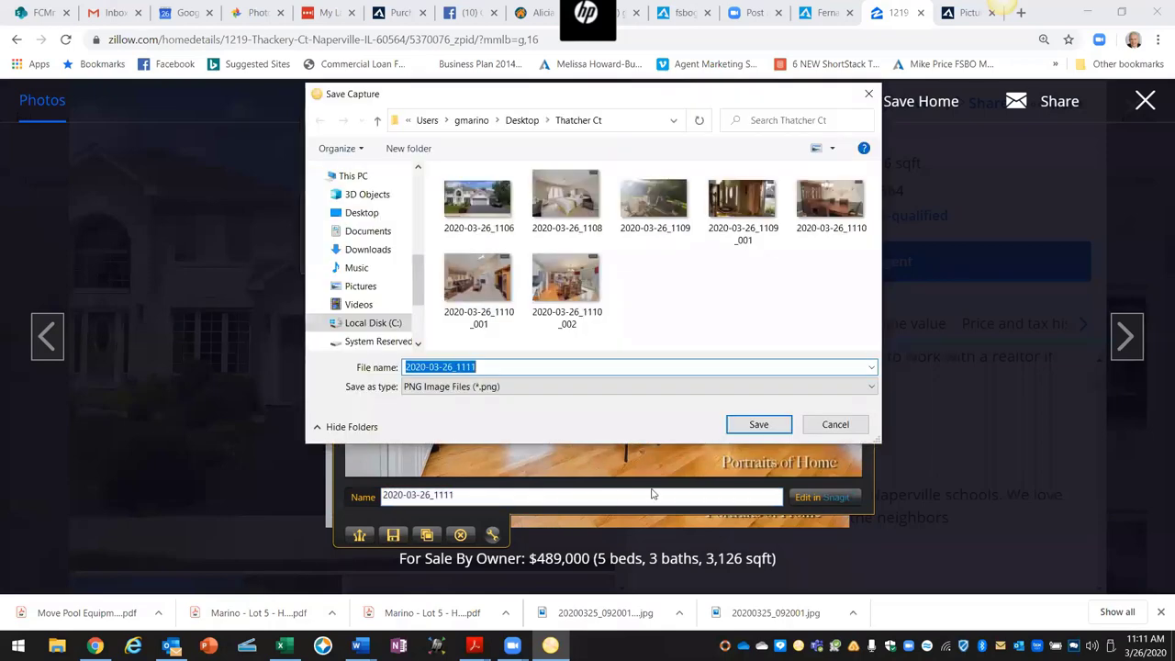
left_click(760, 423)
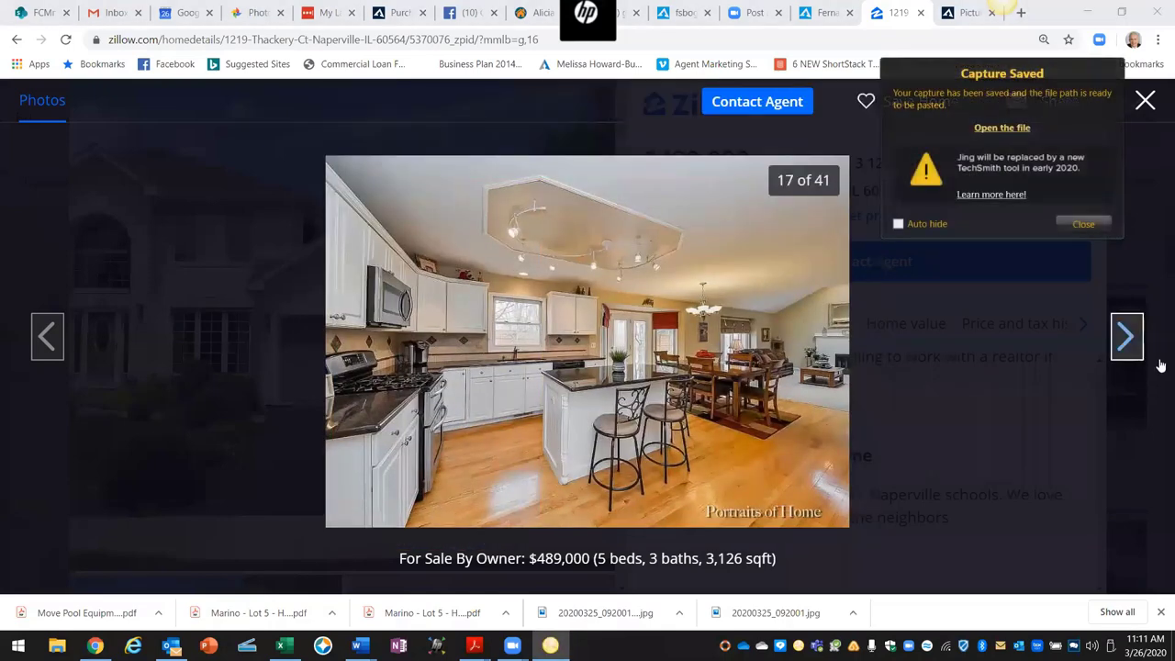
left_click(1129, 337)
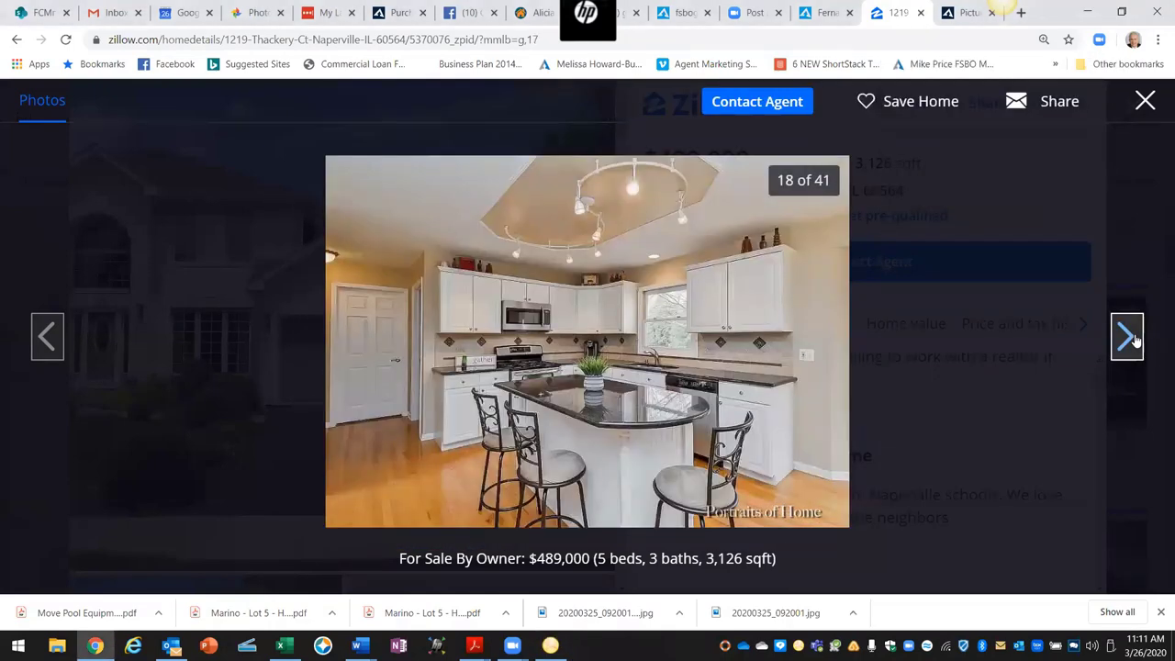
Step: Move to the master bedroom photo (19 of 41) and save its Jing capture as a PNG in Thatcher Ct
left_click(1129, 337)
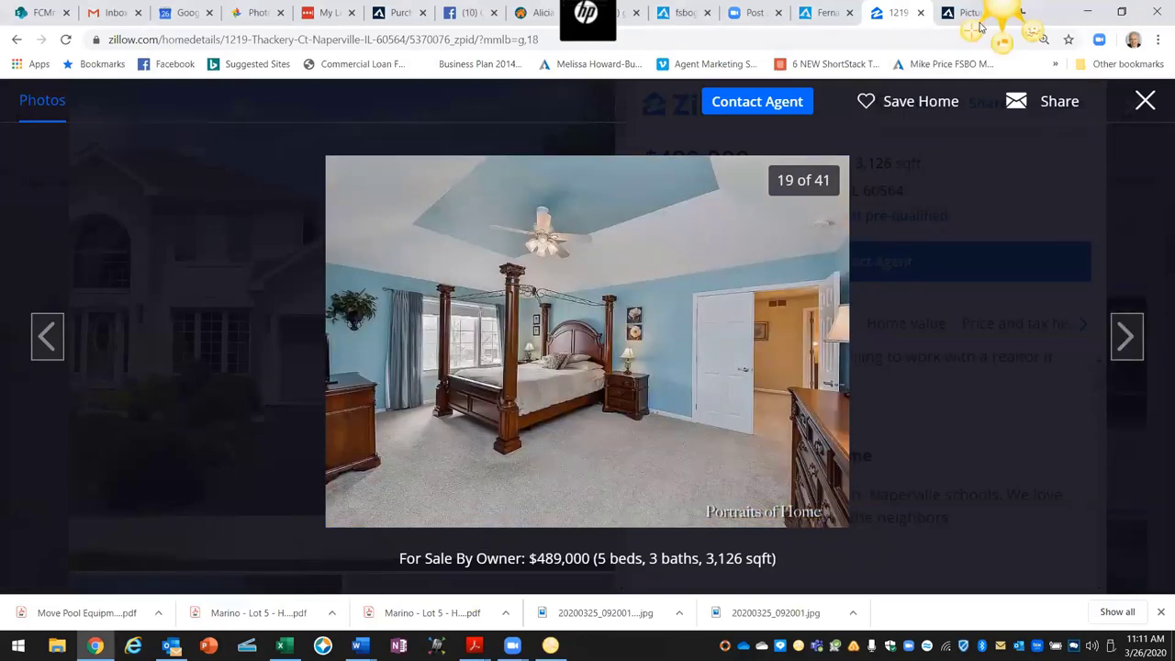
key("Print")
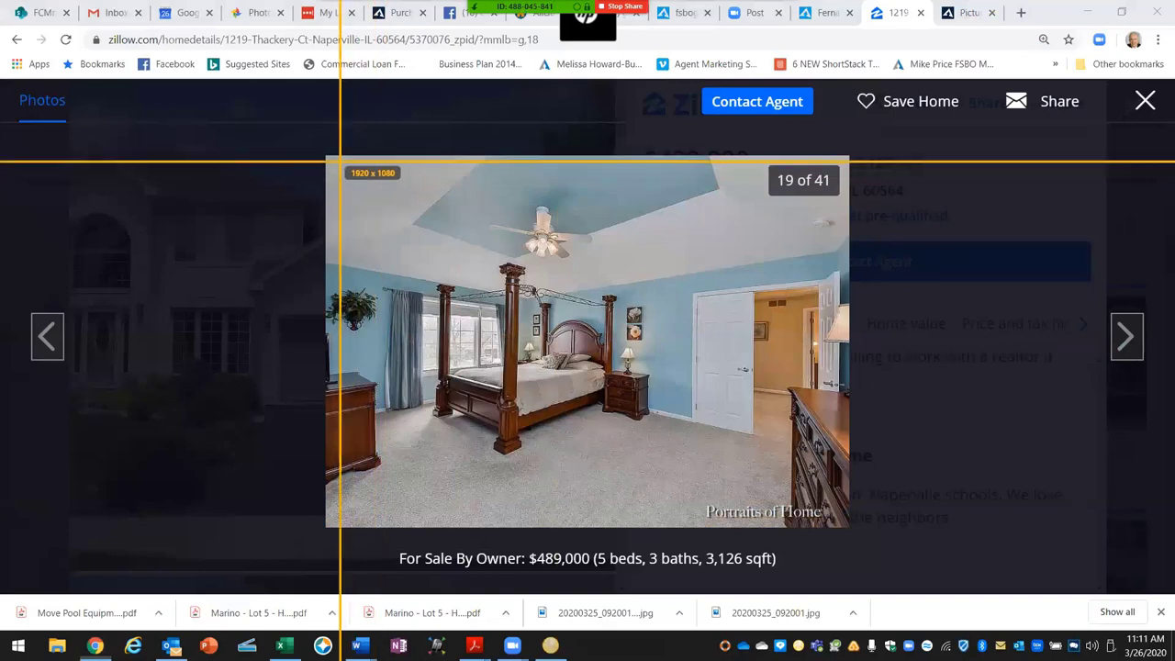
left_click_drag(327, 159, 846, 520)
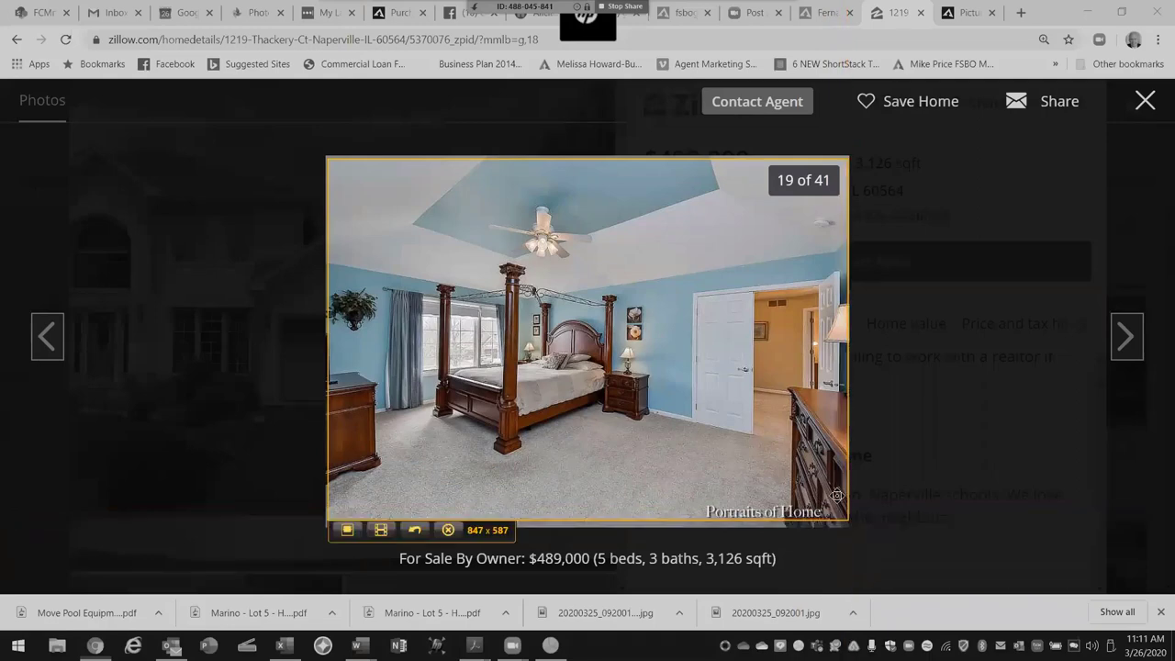
left_click(347, 545)
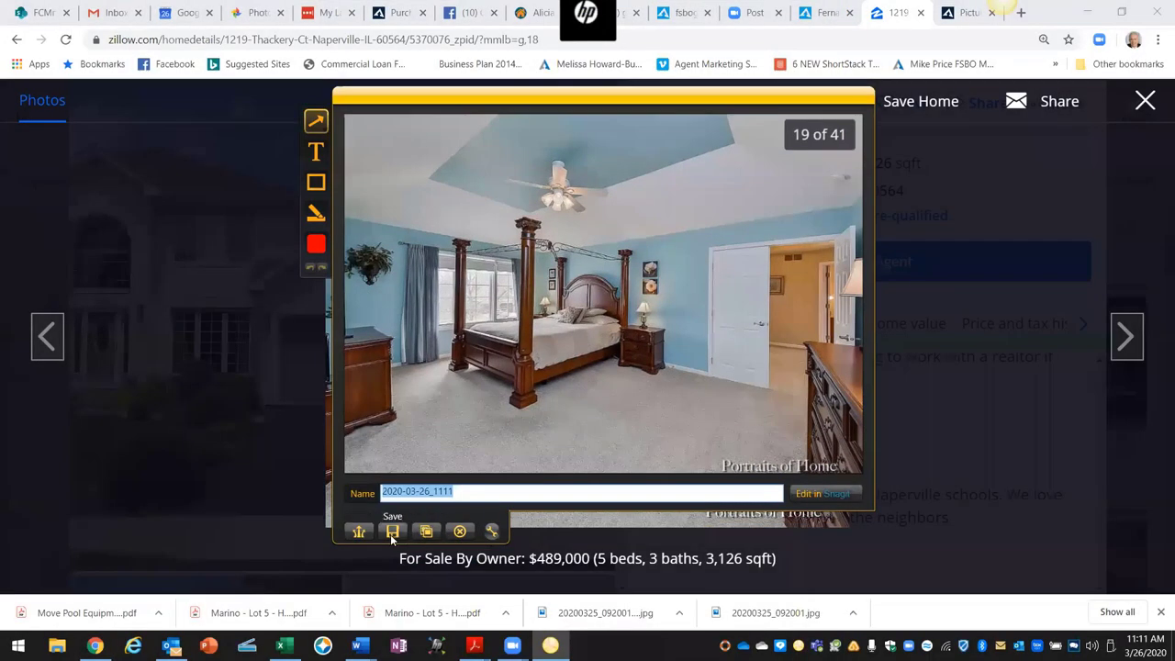
left_click(391, 532)
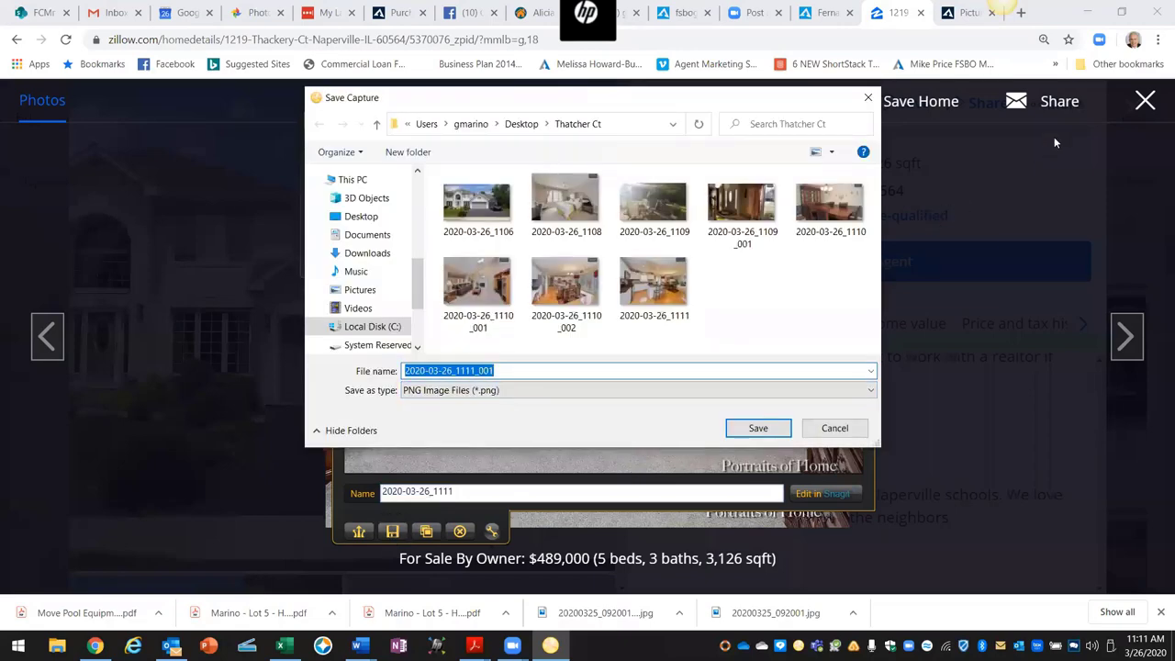
left_click(752, 431)
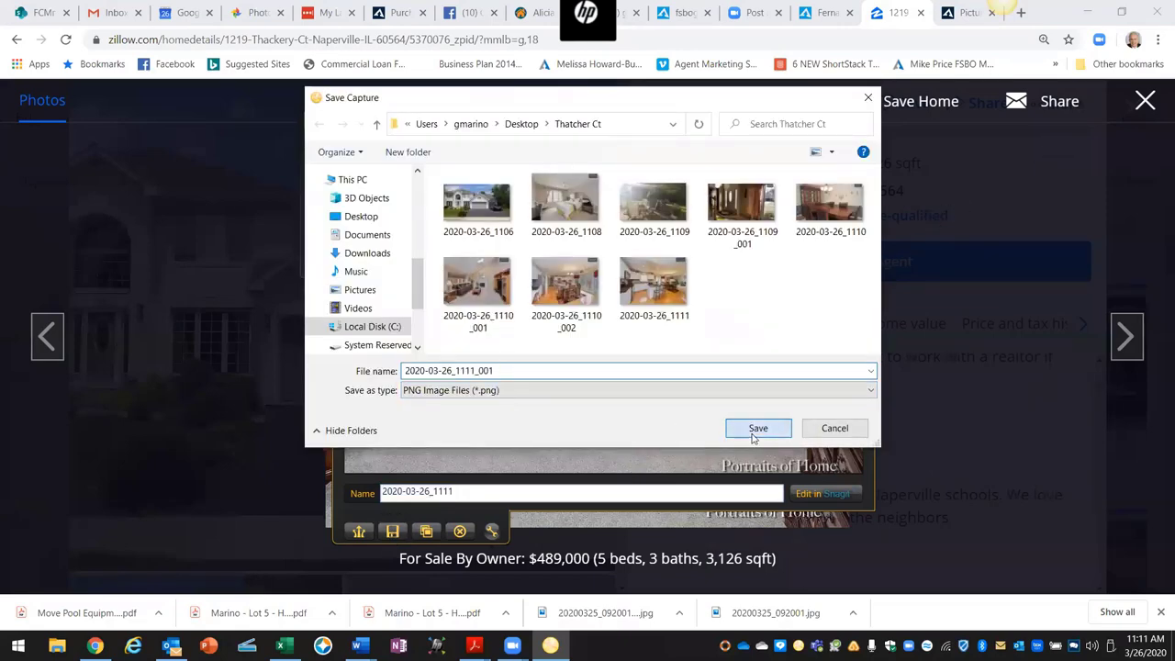
Step: Move to the master bathroom photo (21 of 41) and save its capture as a PNG in Thatcher Ct
left_click(1125, 337)
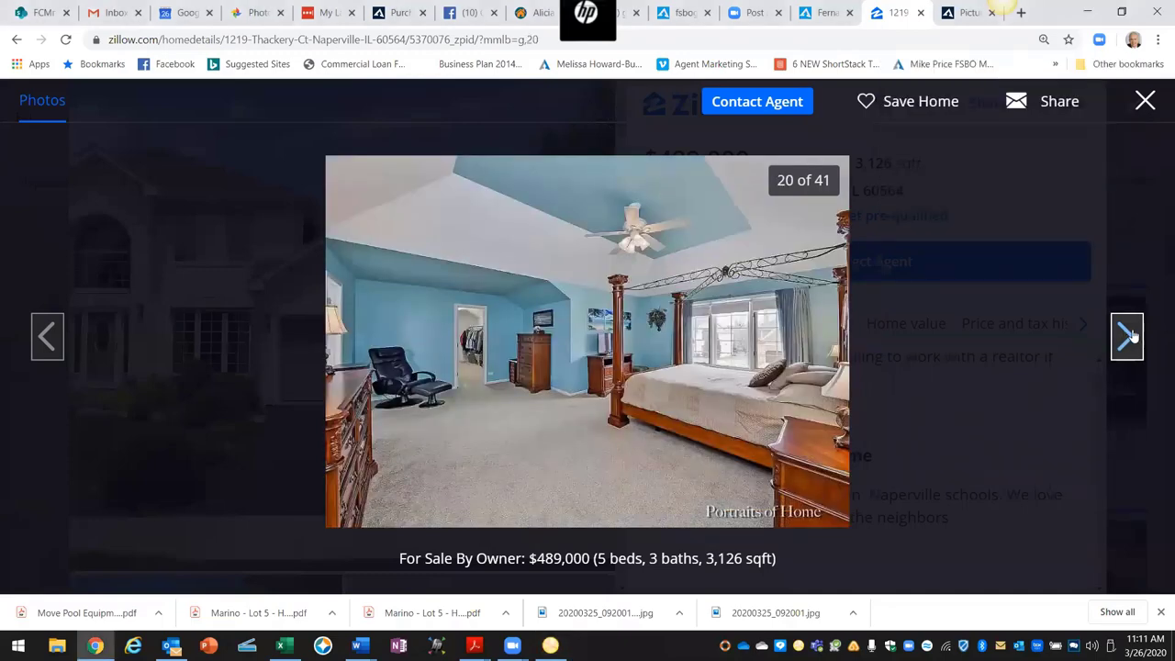
left_click(1127, 337)
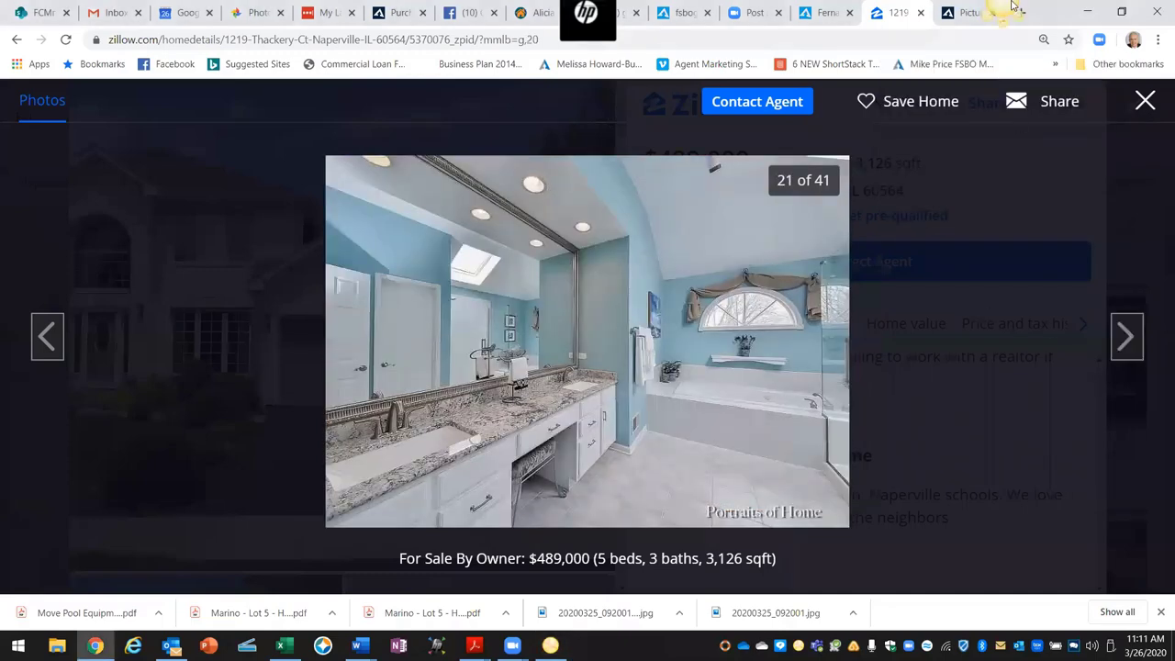
key("Print")
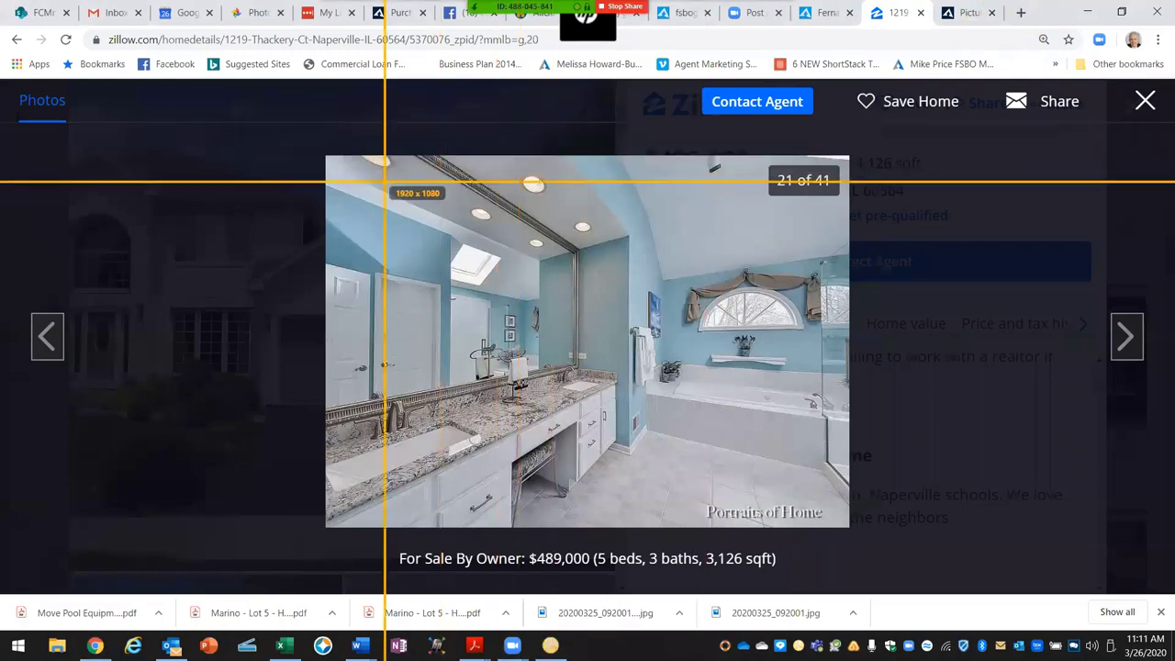
left_click_drag(327, 157, 845, 526)
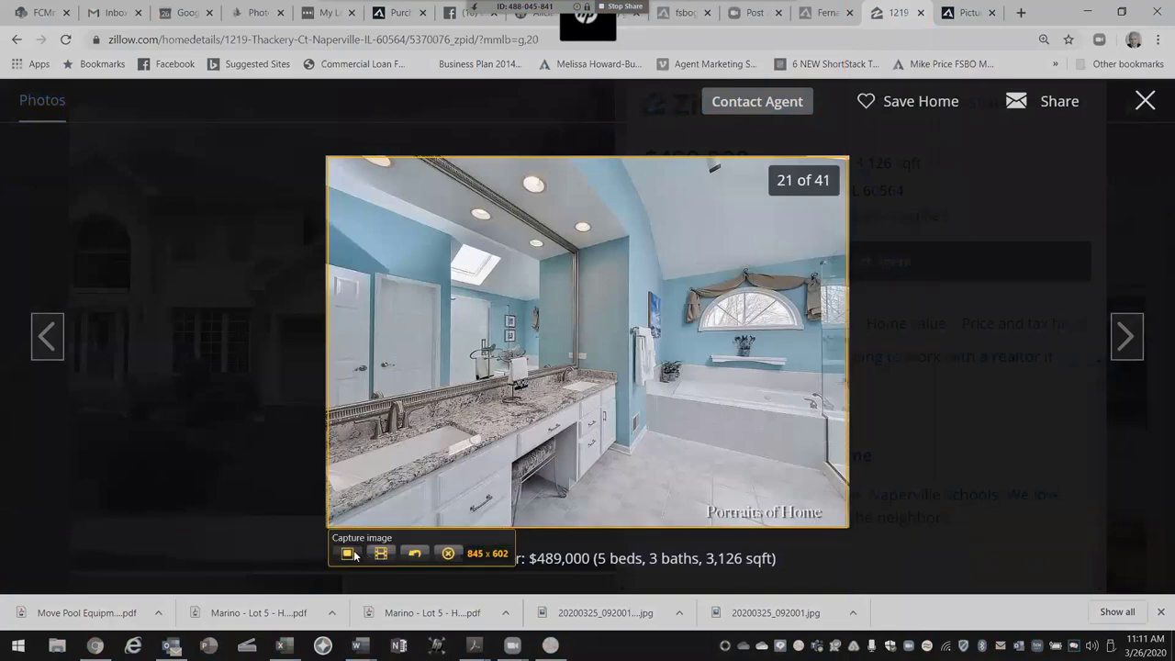
left_click(355, 554)
left_click(393, 535)
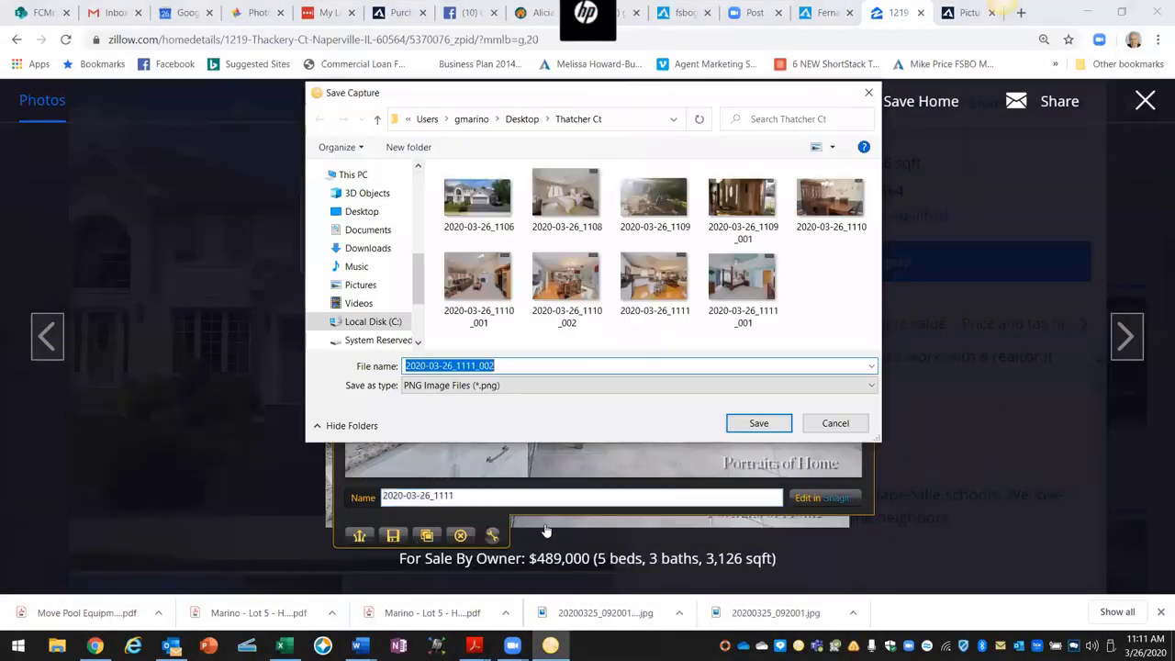
left_click(758, 423)
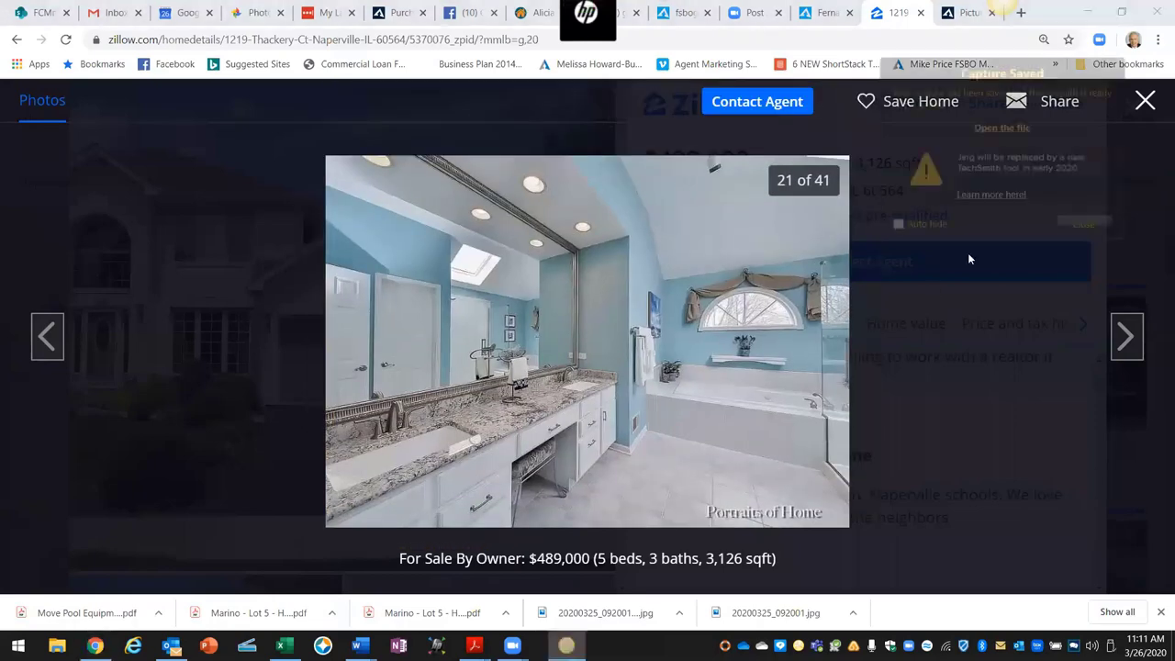
Step: Capture the second bedroom photo (24 of 41) as 2020-03-26_1112, then show photo 25
left_click(1125, 340)
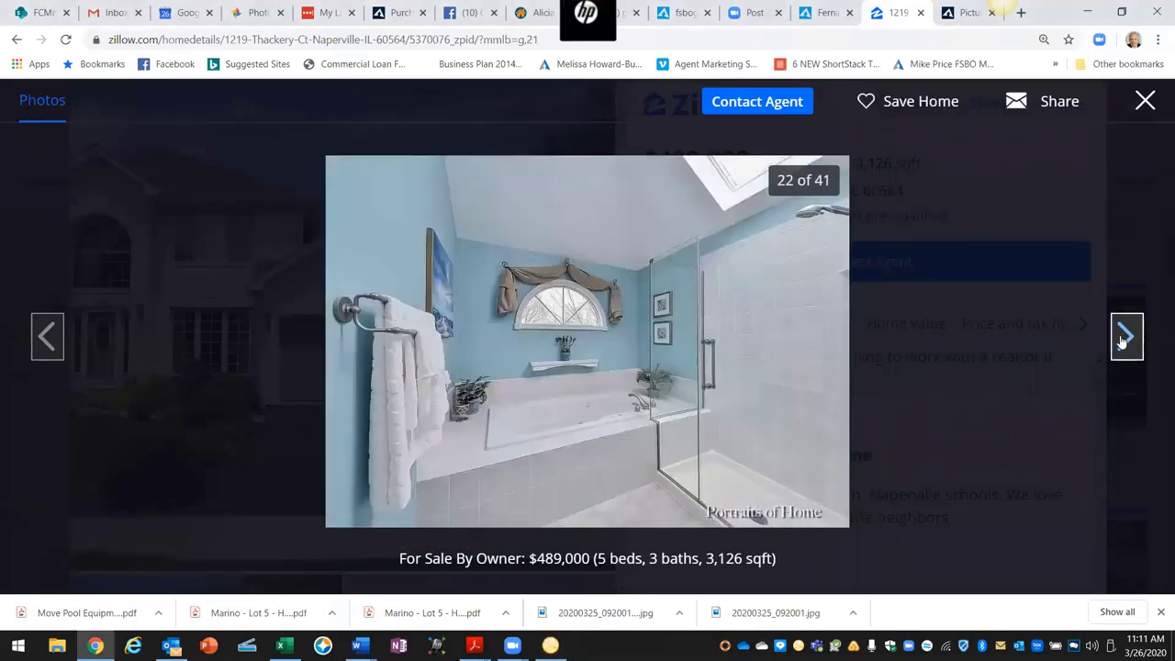
left_click(1123, 336)
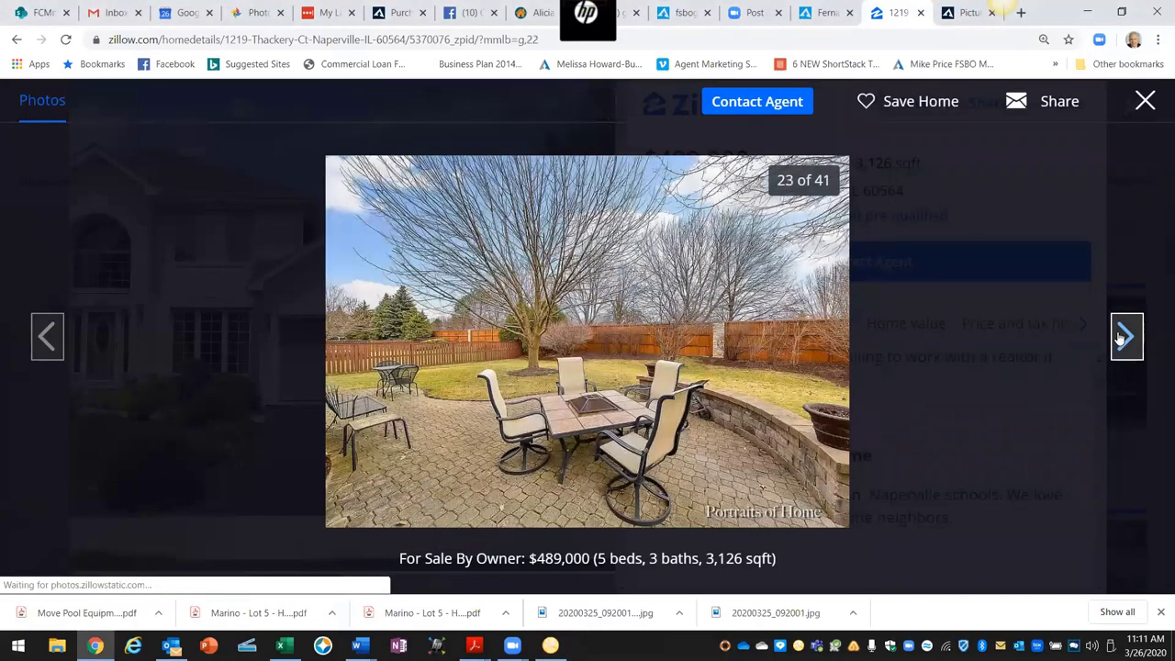
left_click(1122, 338)
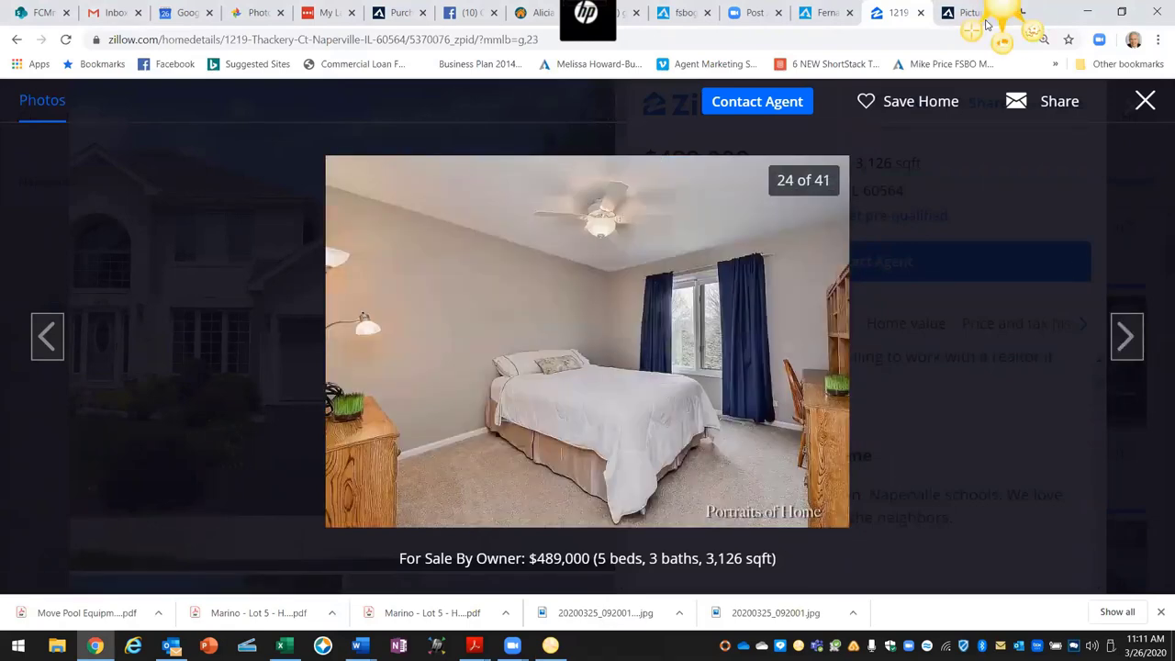
left_click(974, 35)
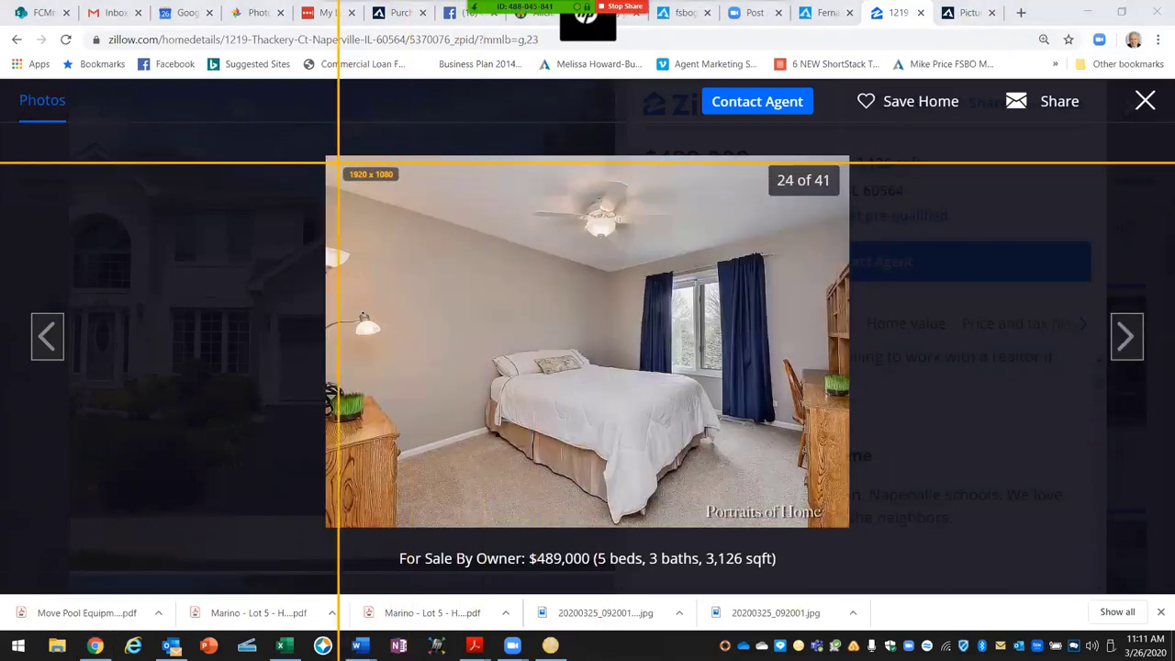
left_click_drag(329, 158, 843, 524)
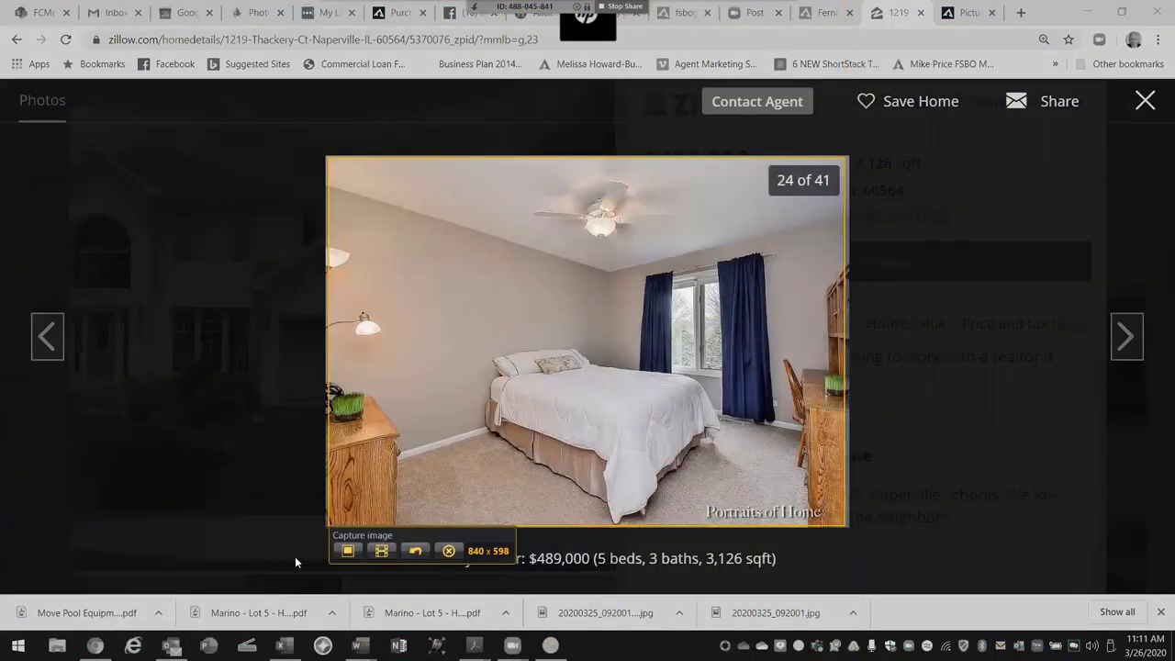
left_click(346, 551)
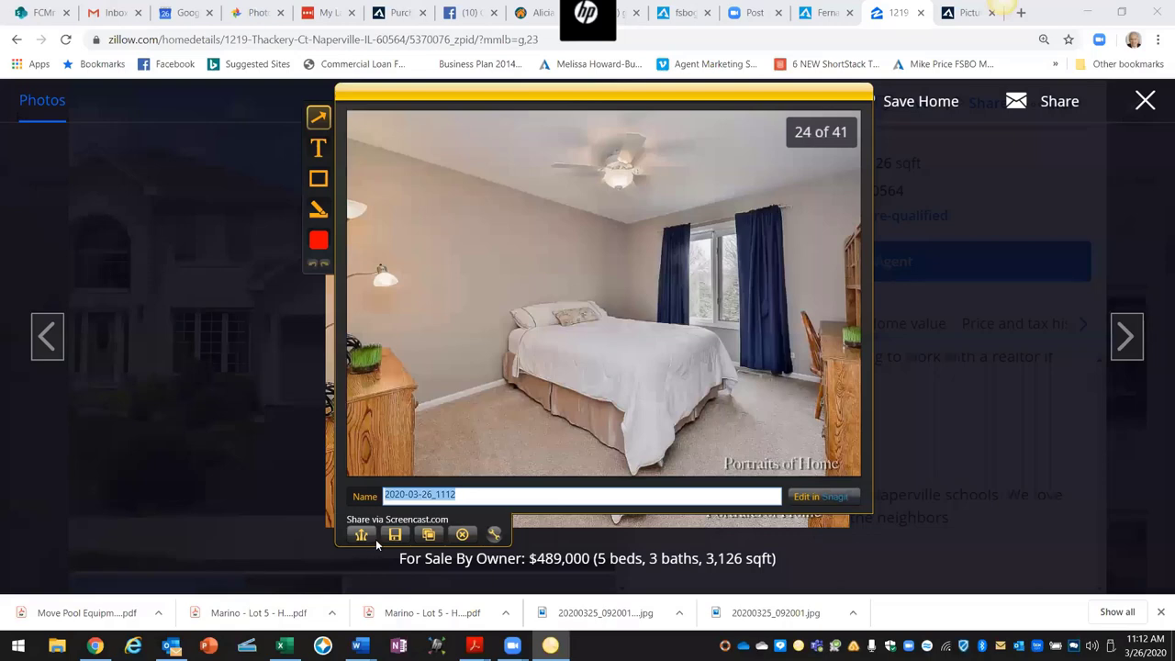
left_click(393, 536)
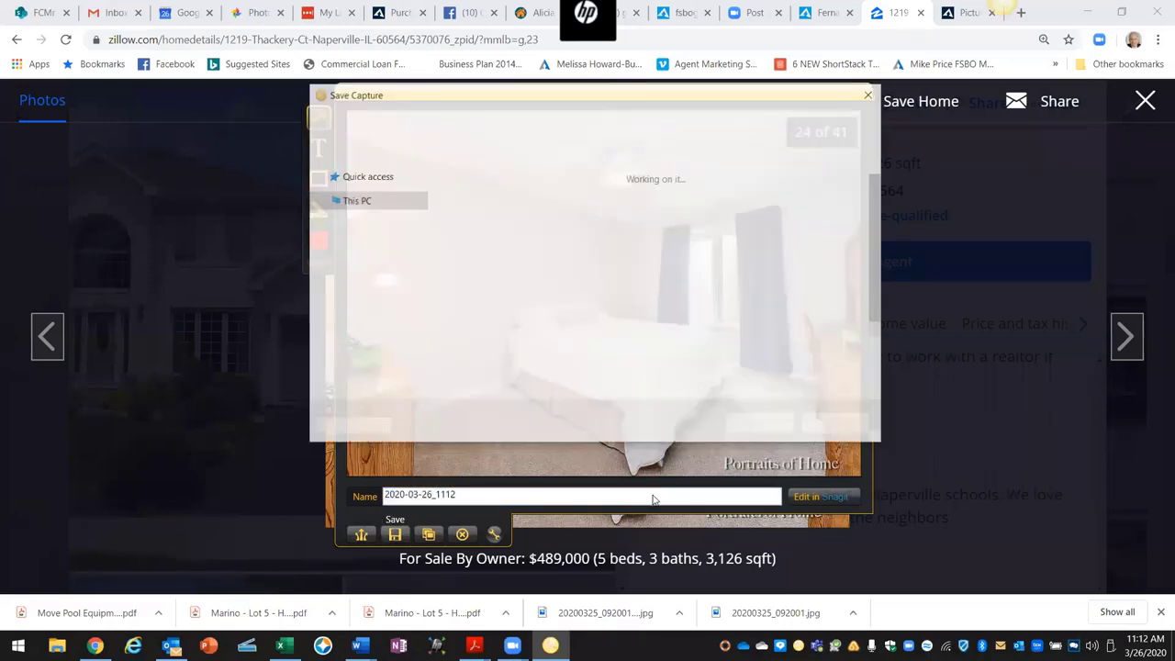
left_click(754, 425)
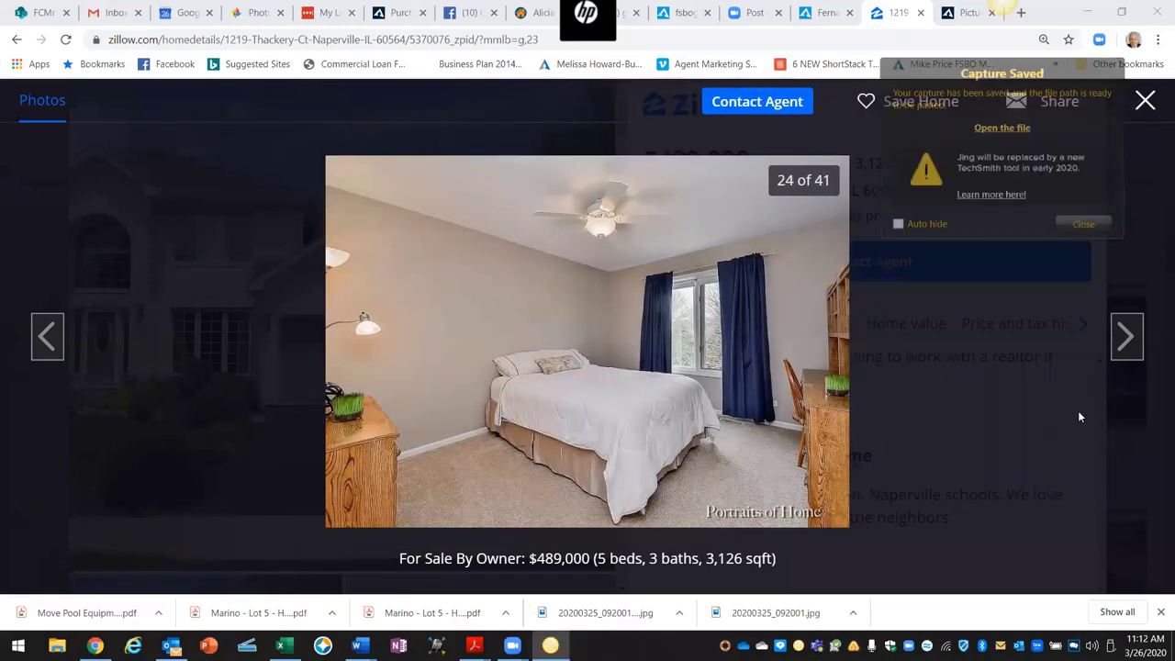
left_click(1129, 344)
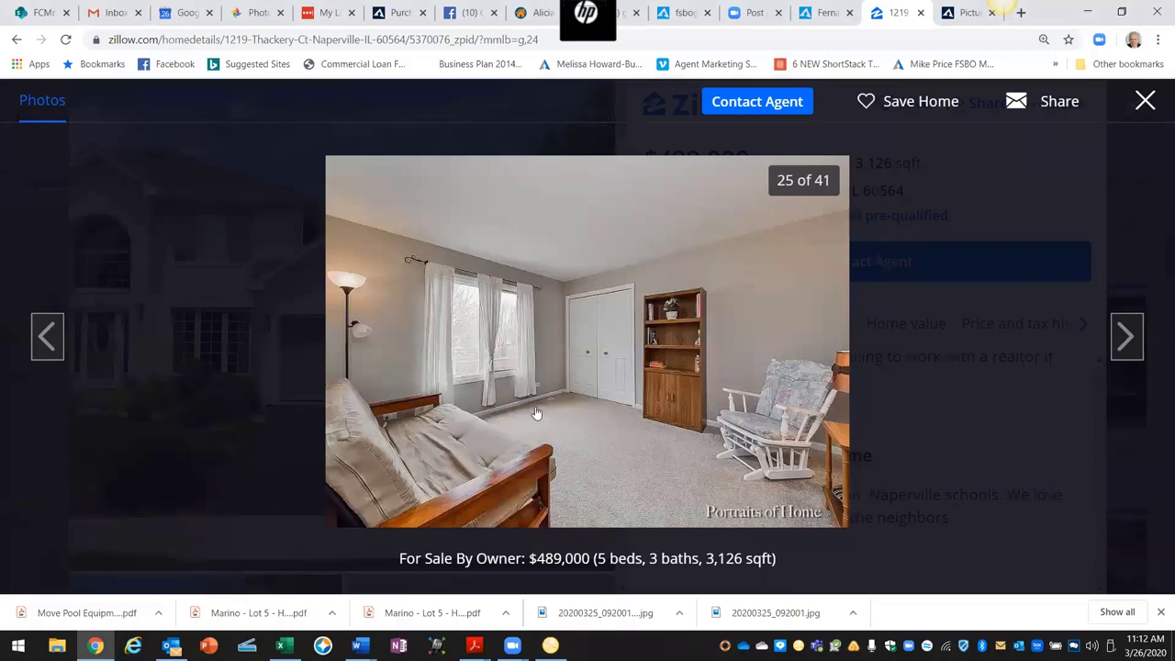
Step: Capture the bedroom photo with Jing and save the capture
left_click(976, 35)
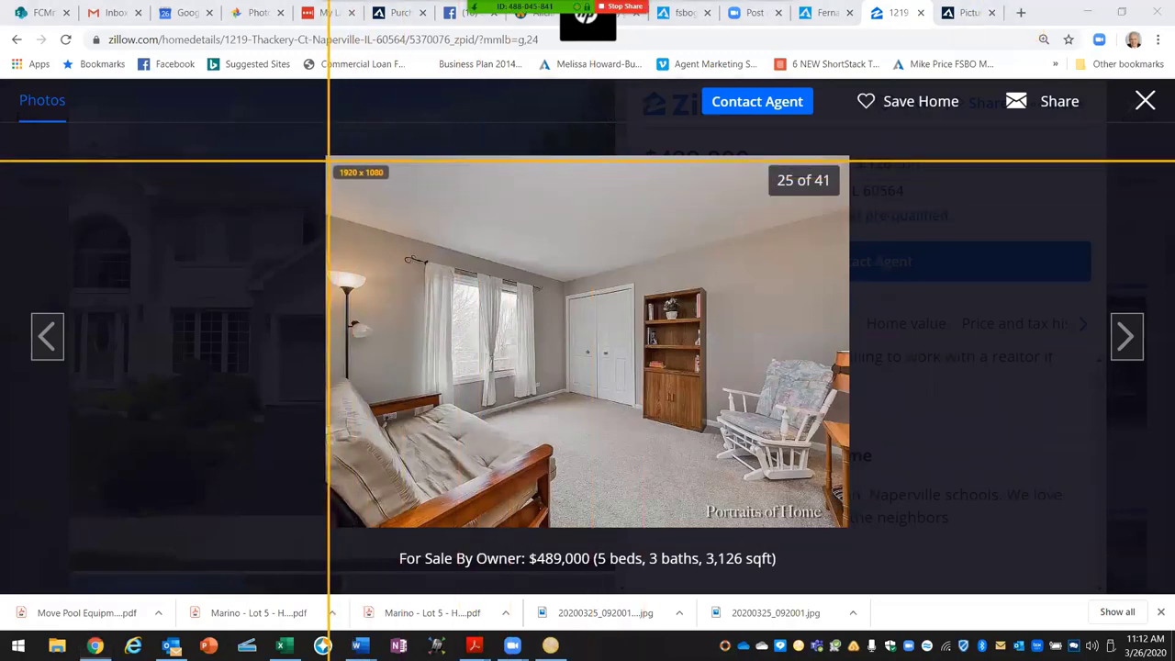
left_click_drag(328, 160, 844, 526)
left_click(358, 552)
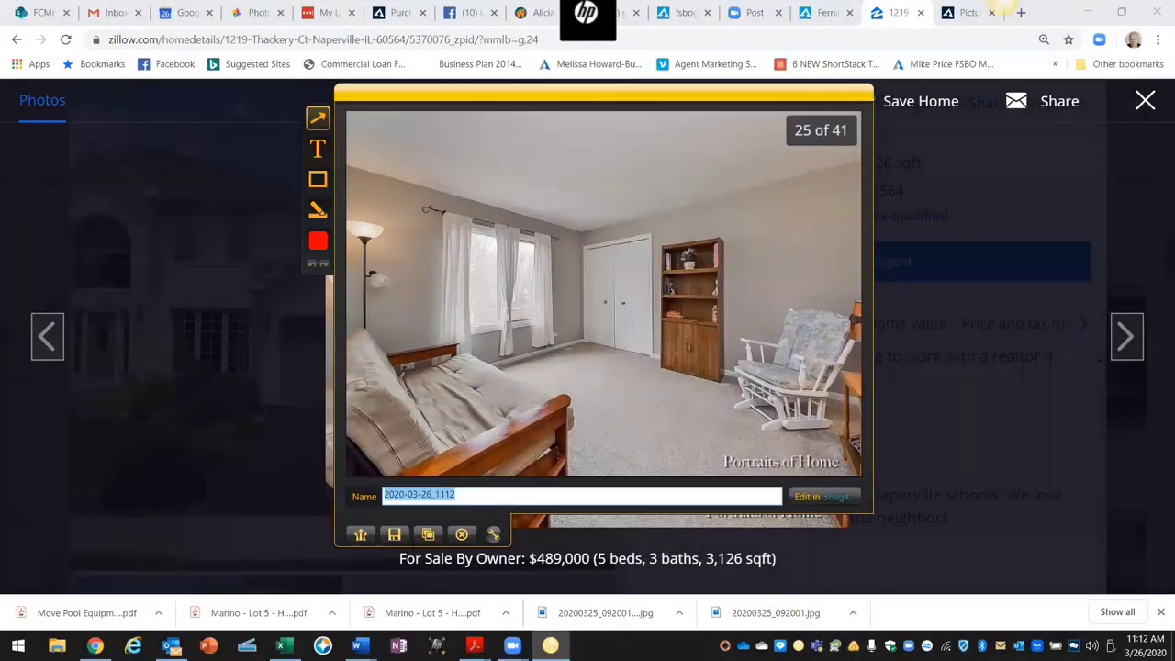
left_click(394, 534)
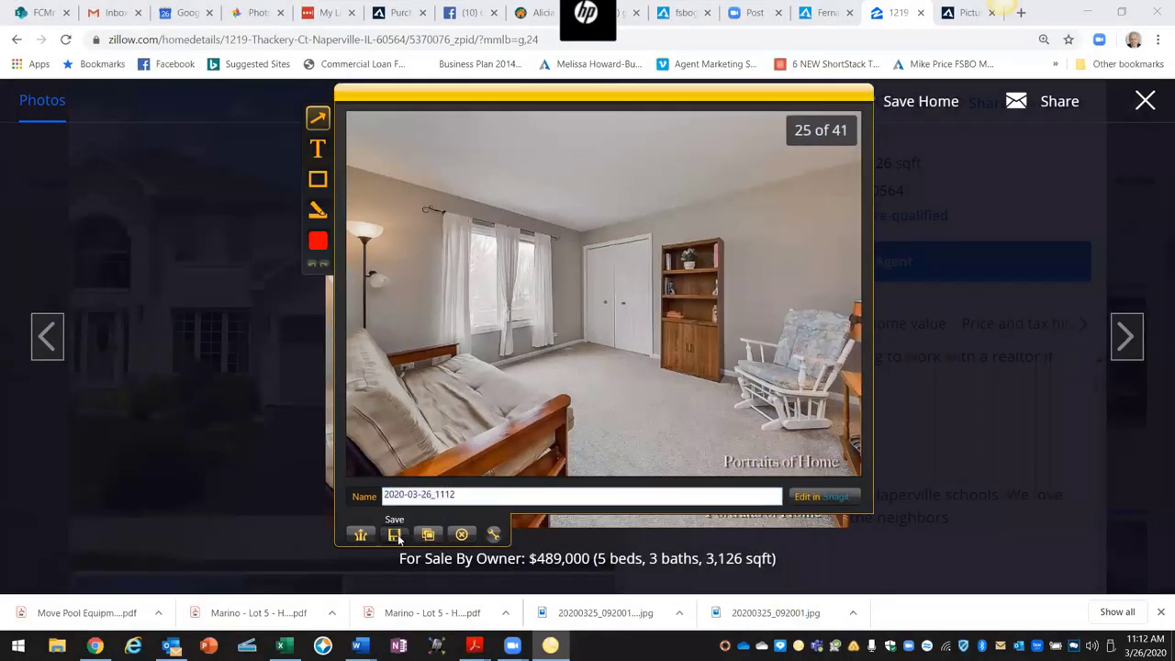
left_click(760, 425)
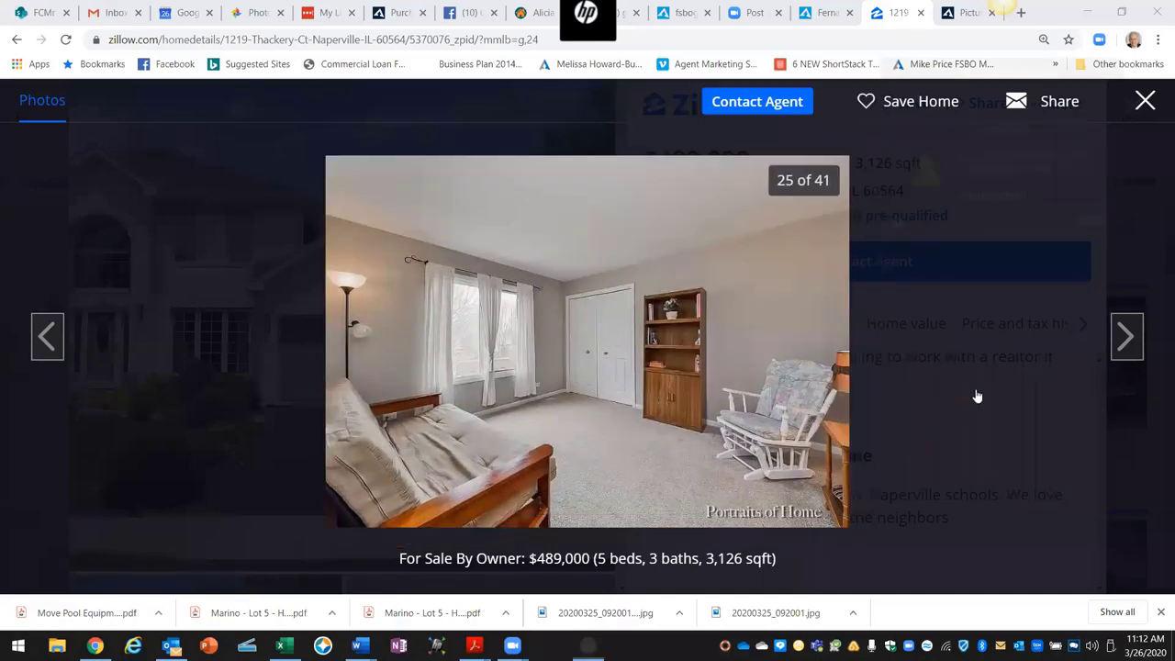
Step: Advance through the listing gallery to the TV room photo
left_click(1132, 340)
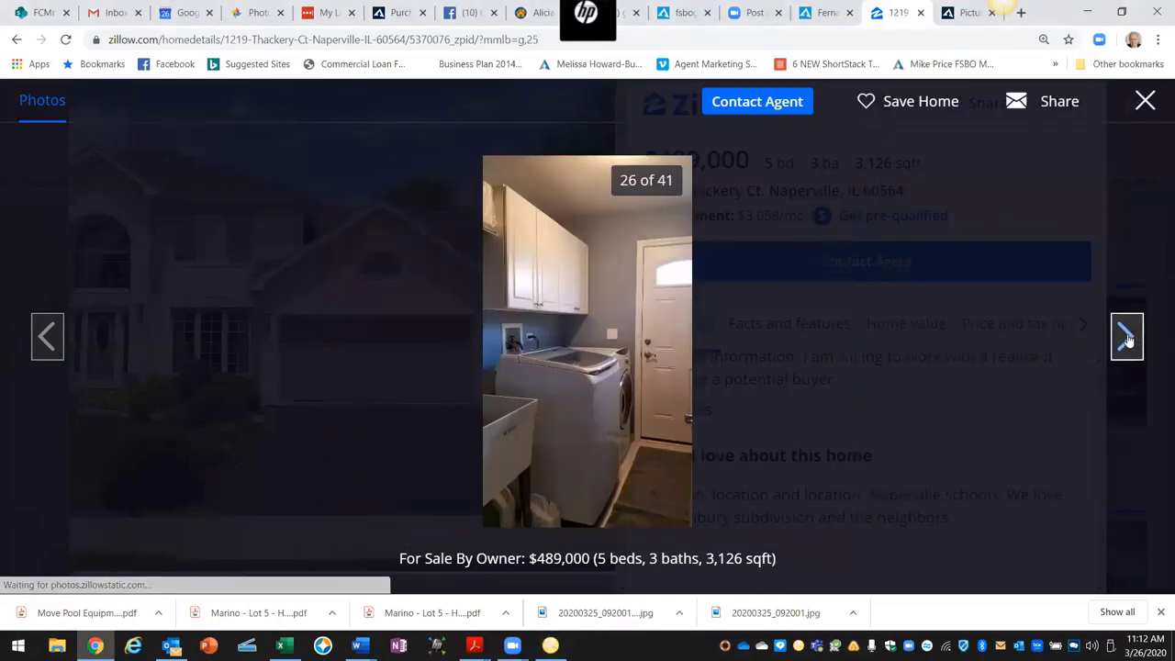
left_click(1128, 337)
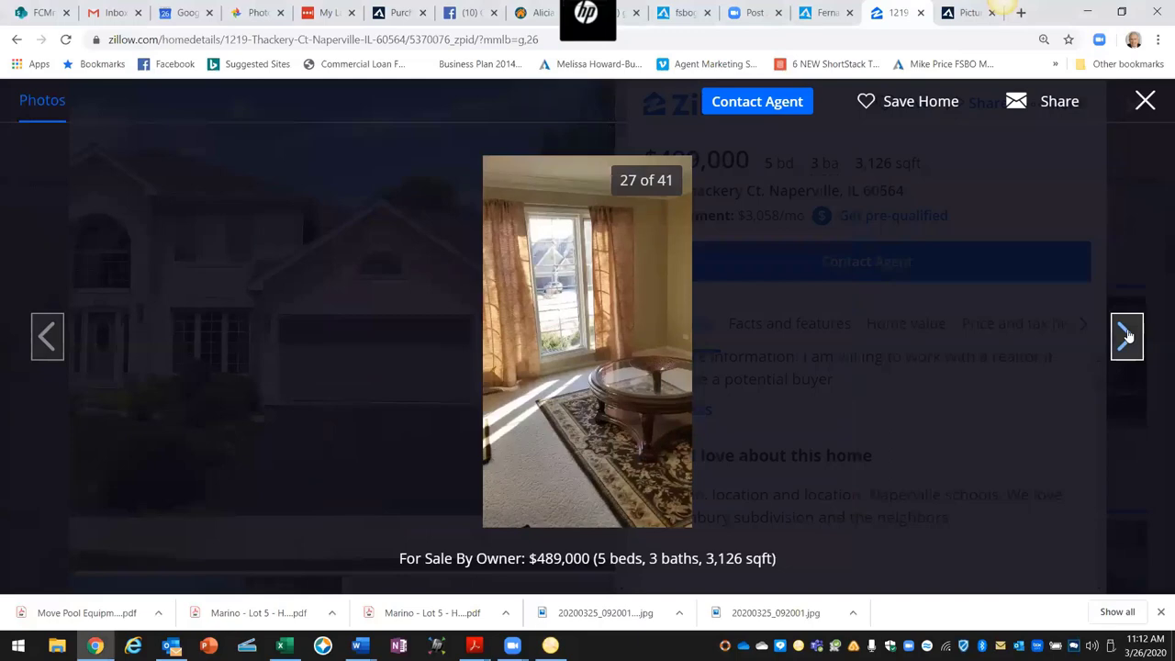
left_click(1128, 336)
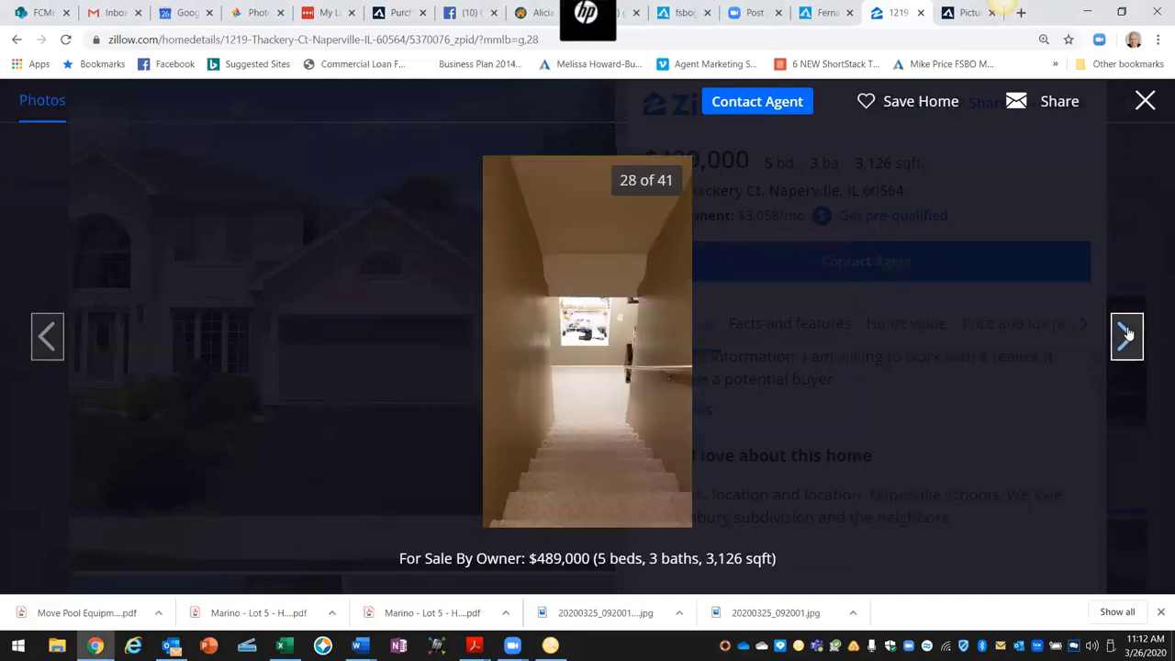
left_click(1128, 334)
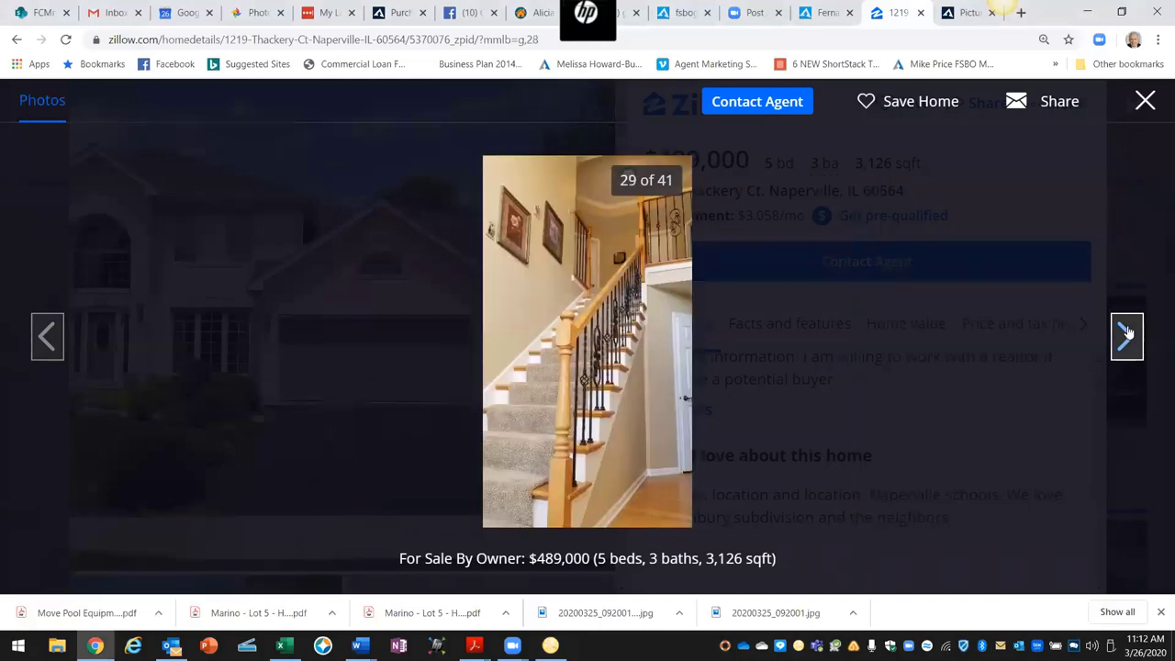
left_click(1127, 332)
left_click(1128, 332)
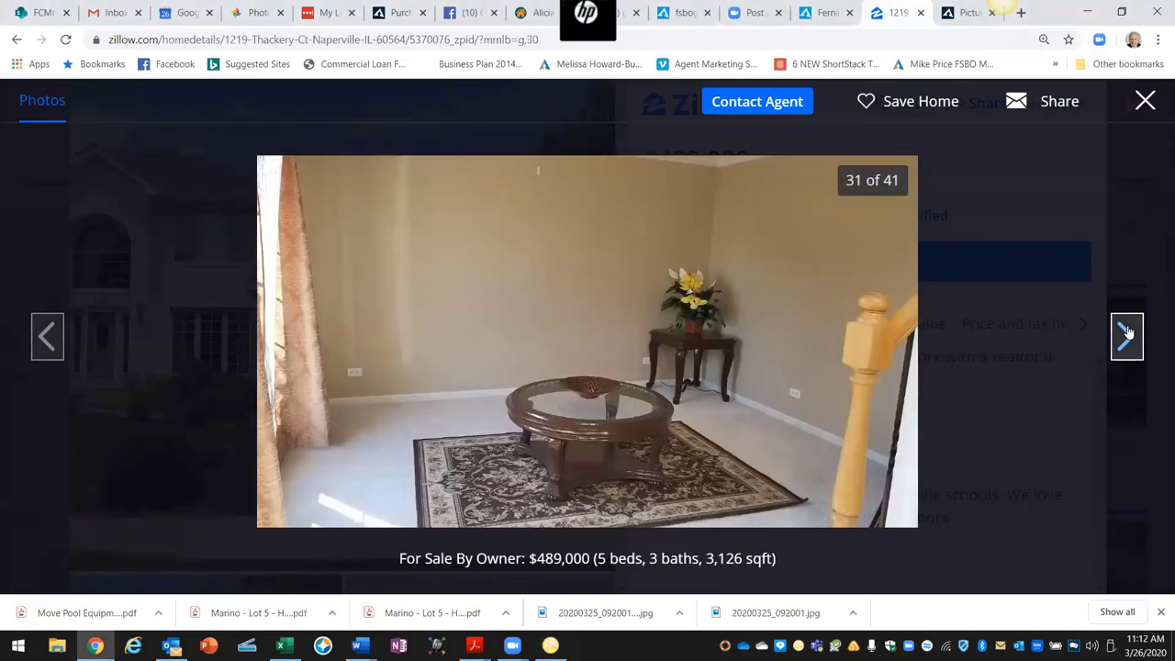
left_click(1128, 332)
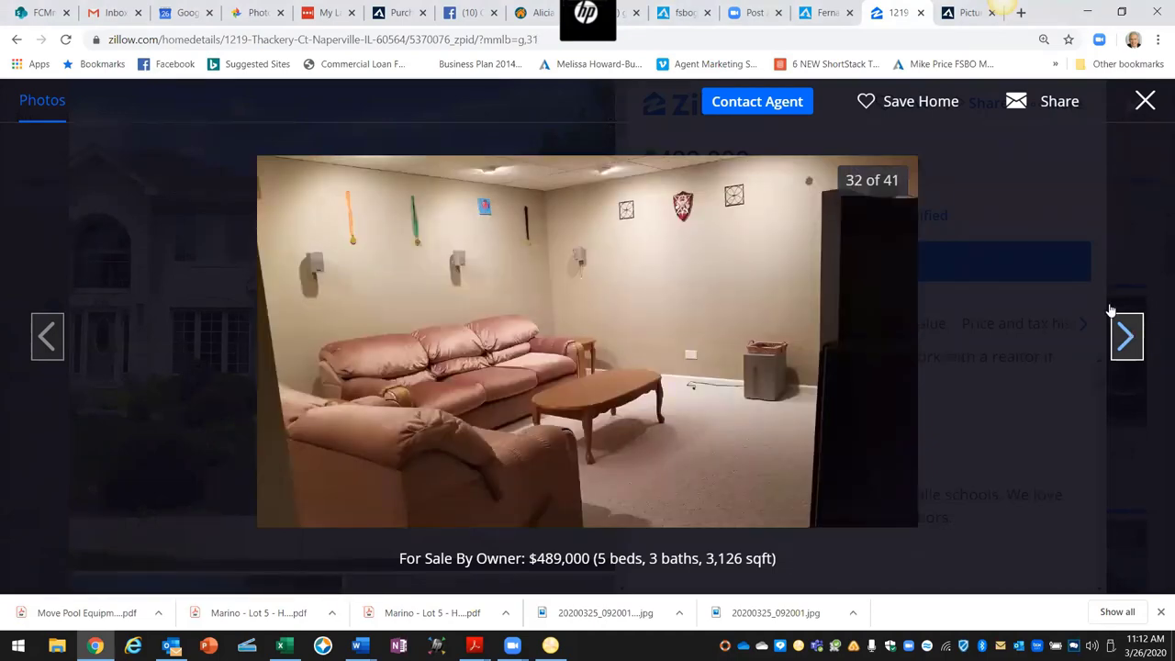
left_click(1128, 335)
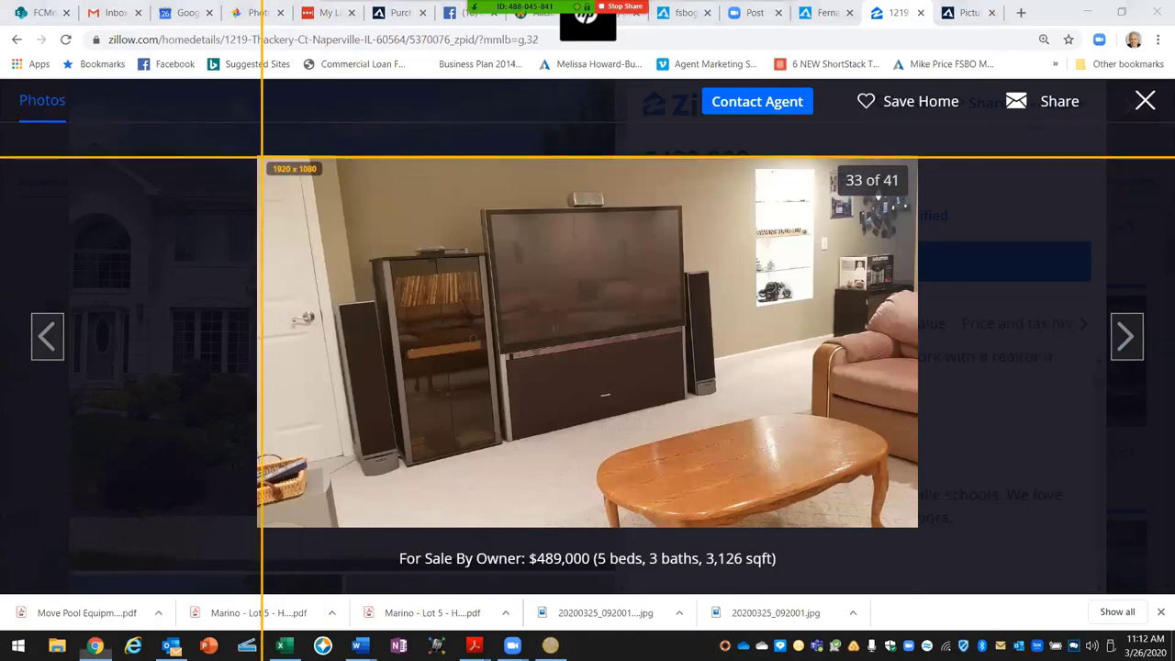
Step: Capture and save the TV room photo, then close the photo viewer
left_click_drag(261, 157, 917, 523)
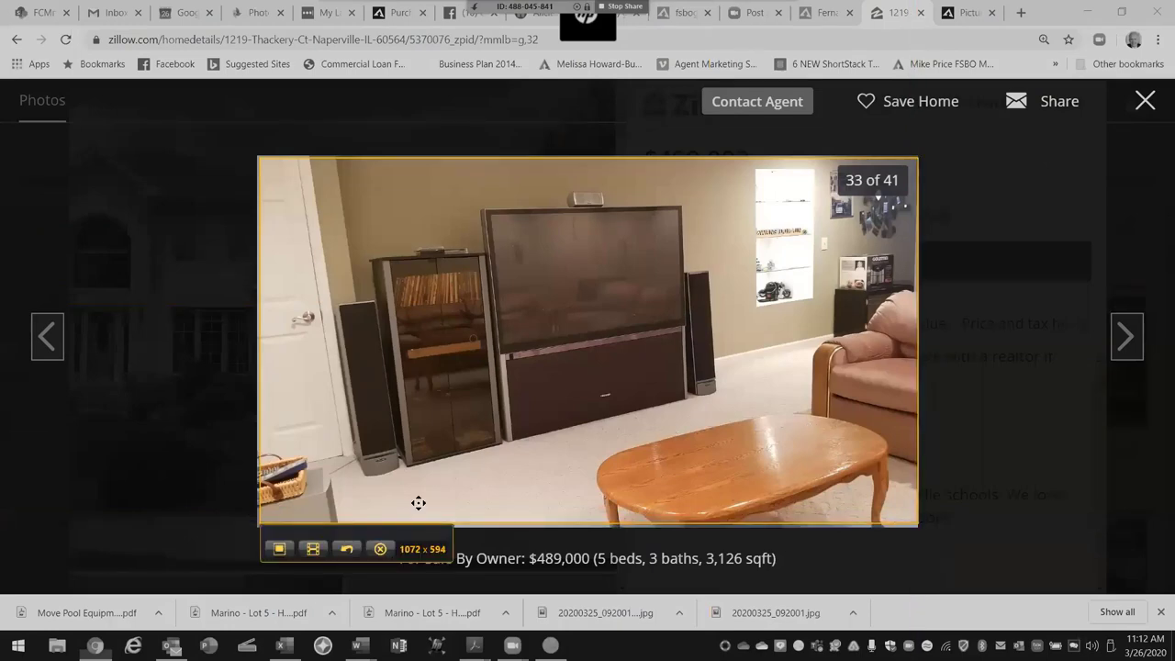
left_click(279, 549)
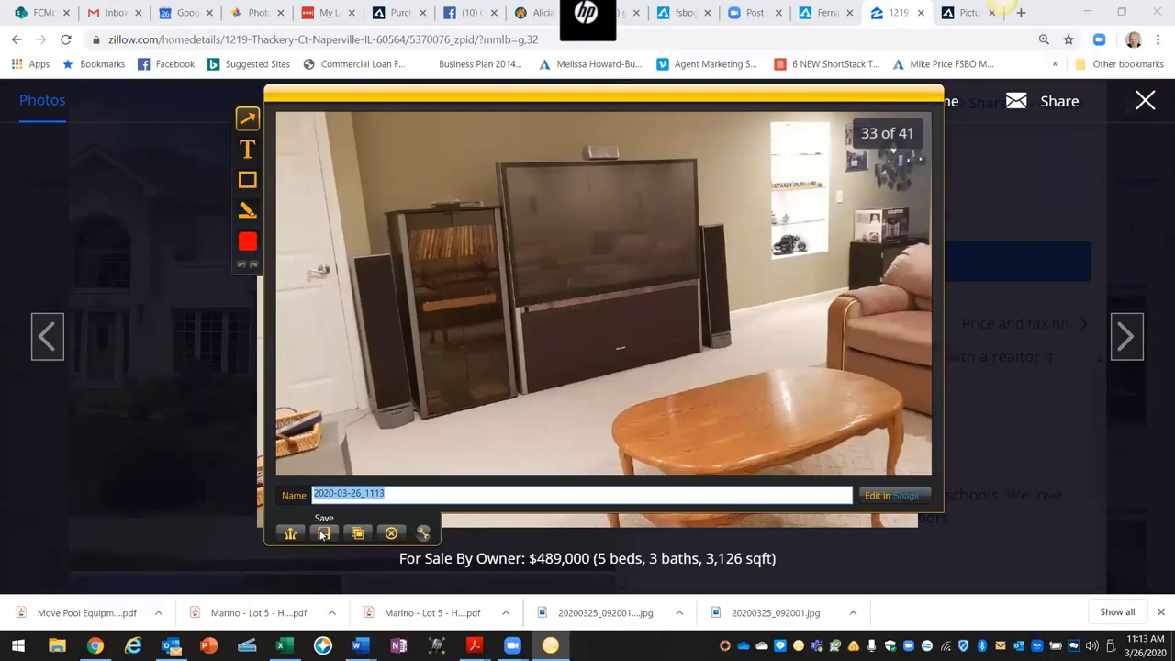
left_click(324, 533)
left_click(688, 427)
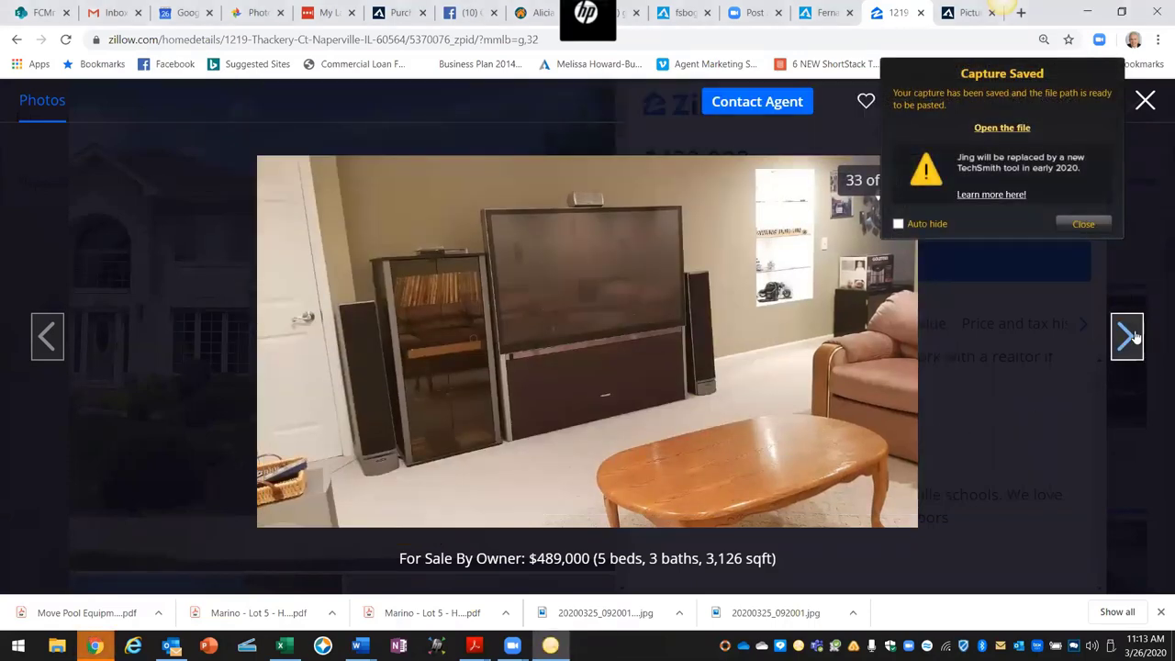
left_click(1083, 224)
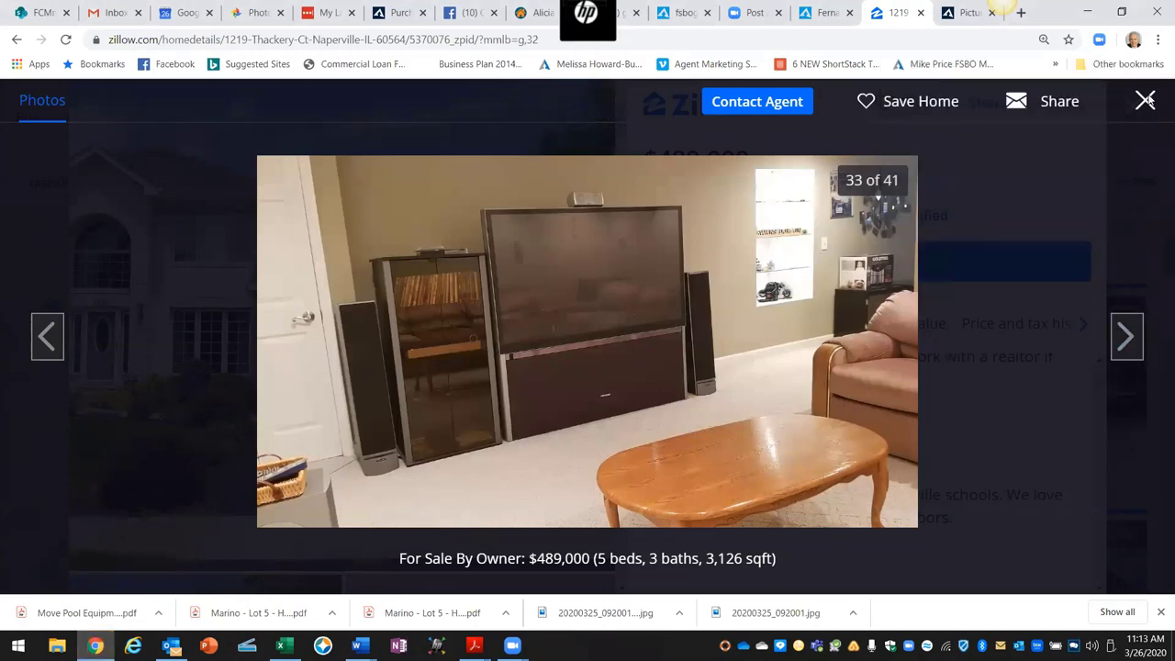
left_click(1132, 106)
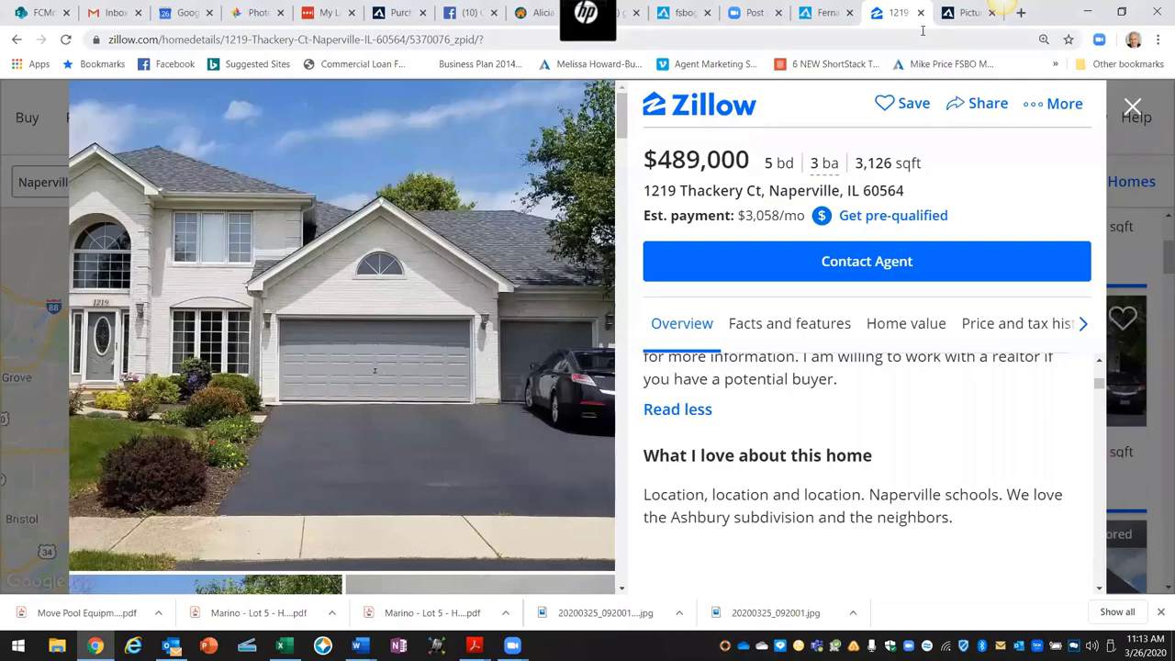
Step: Add all 13 images from Desktop > Thatcher Ct and upload them to the listing
left_click(957, 13)
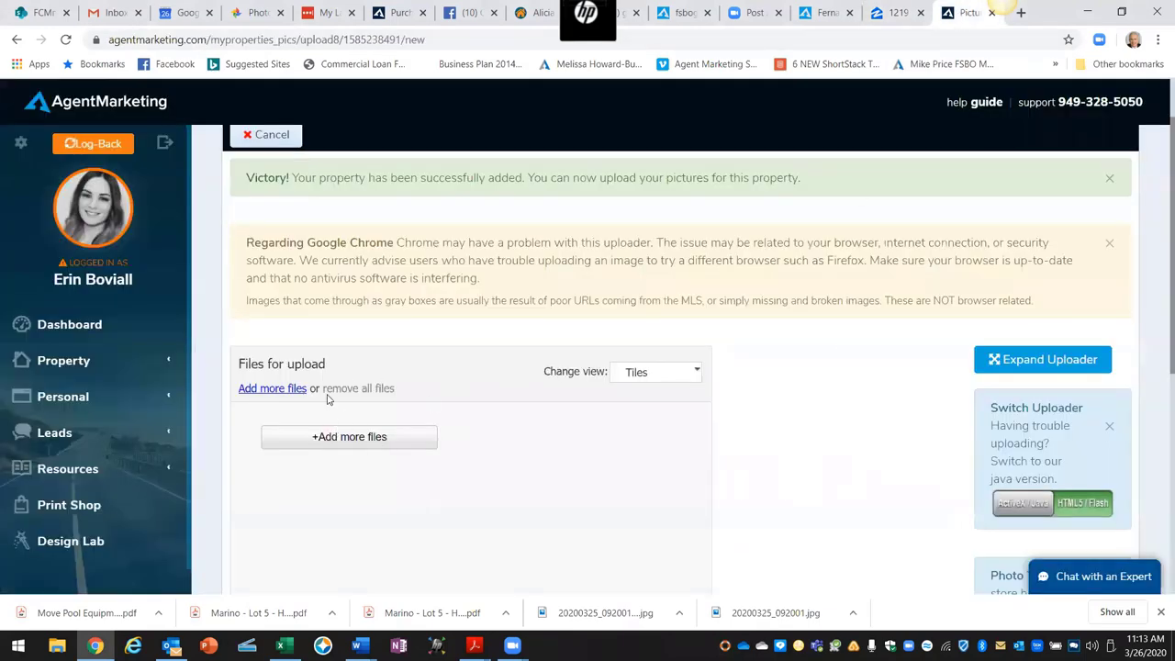
left_click(273, 388)
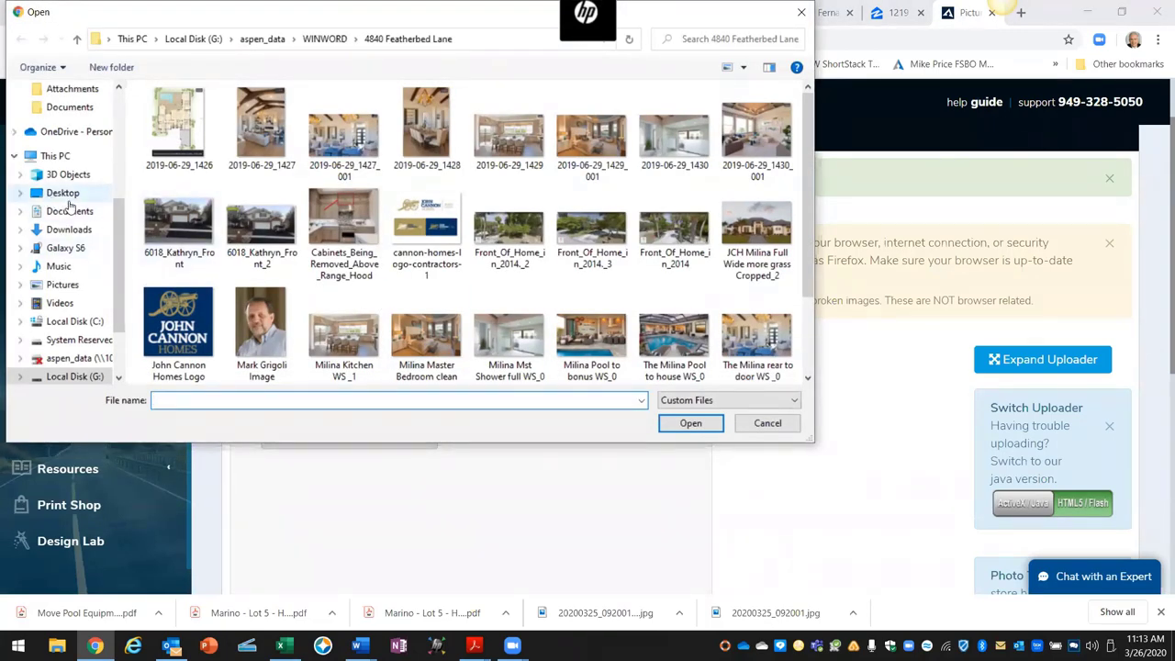
left_click(63, 194)
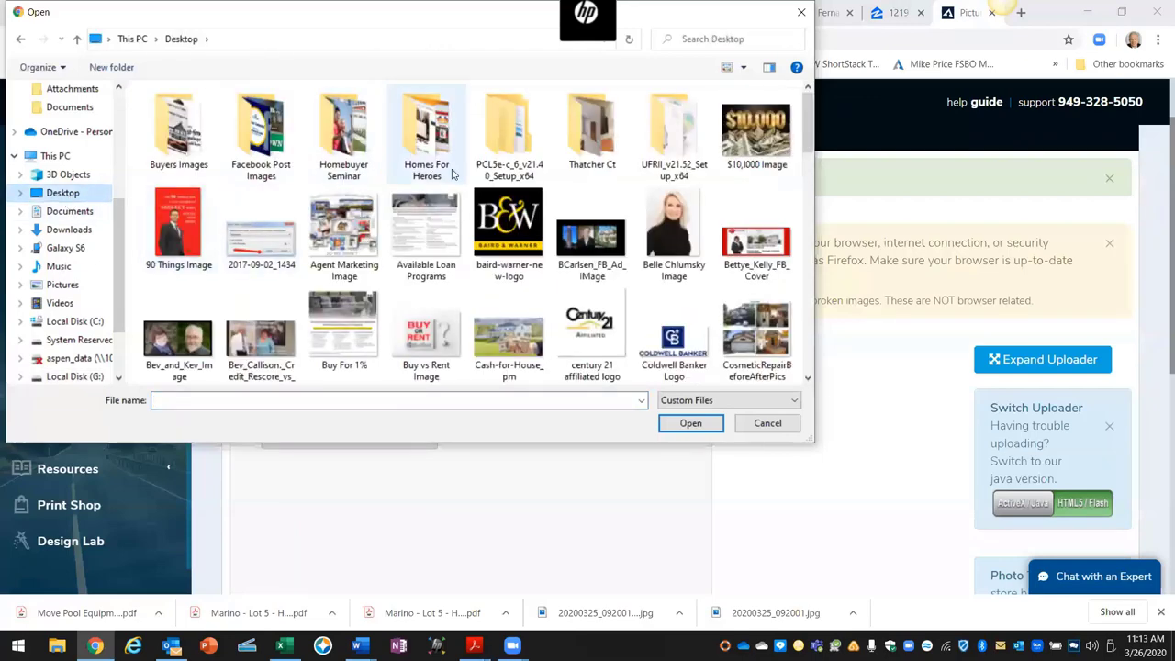
double_click(592, 136)
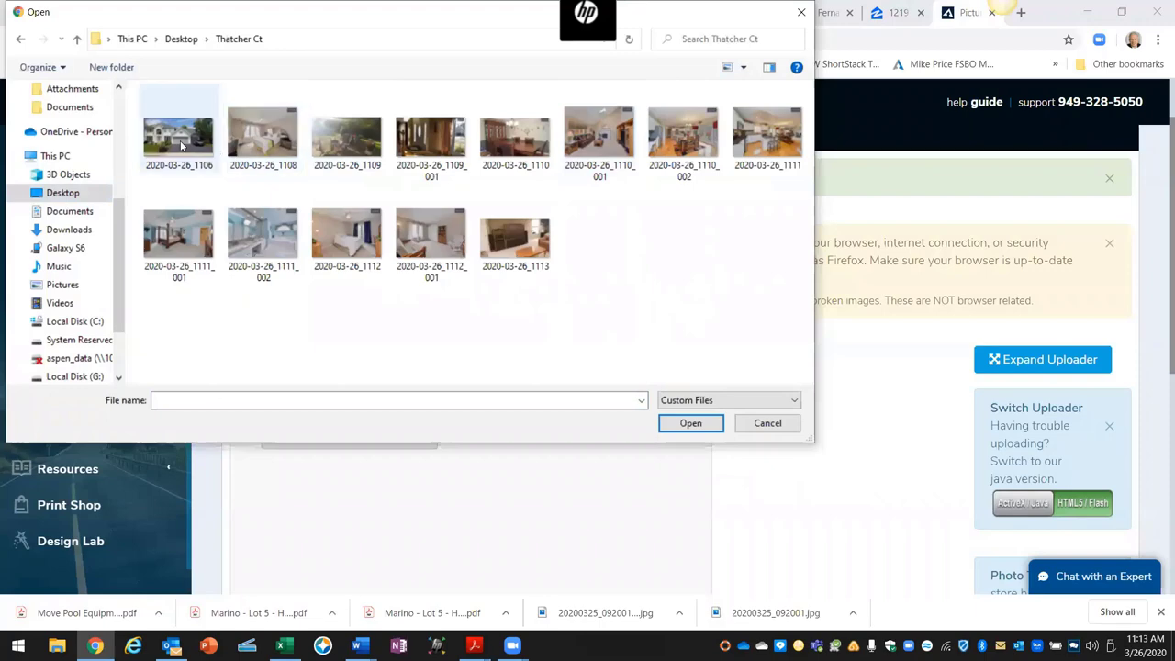
left_click(181, 145)
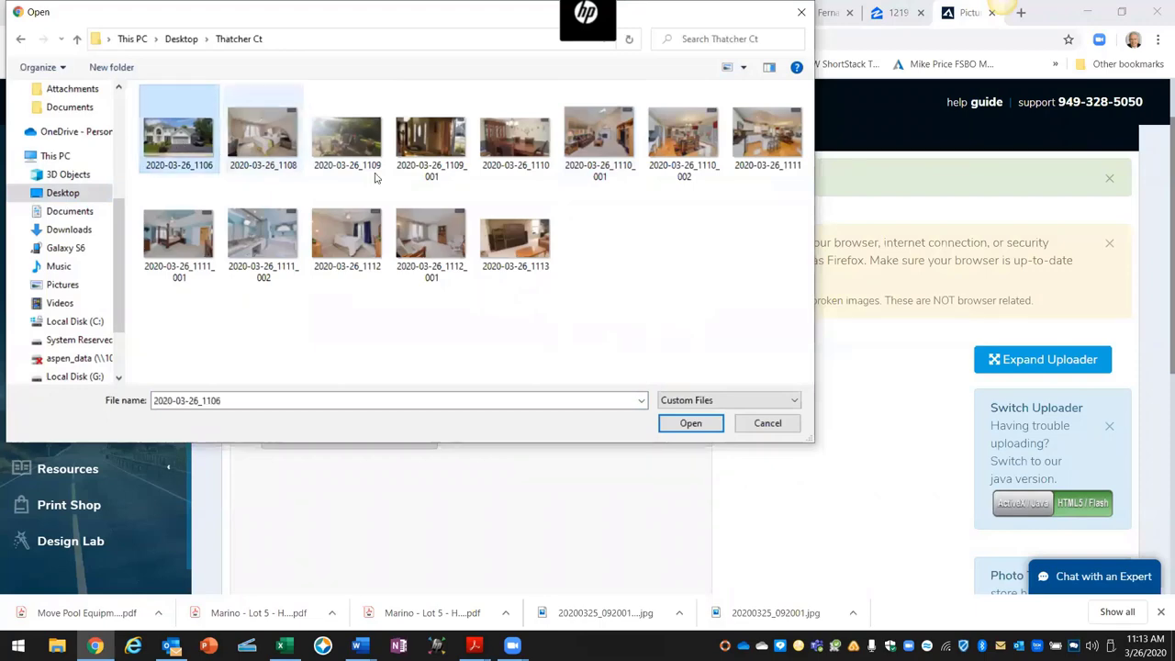
left_click(515, 250, "shift")
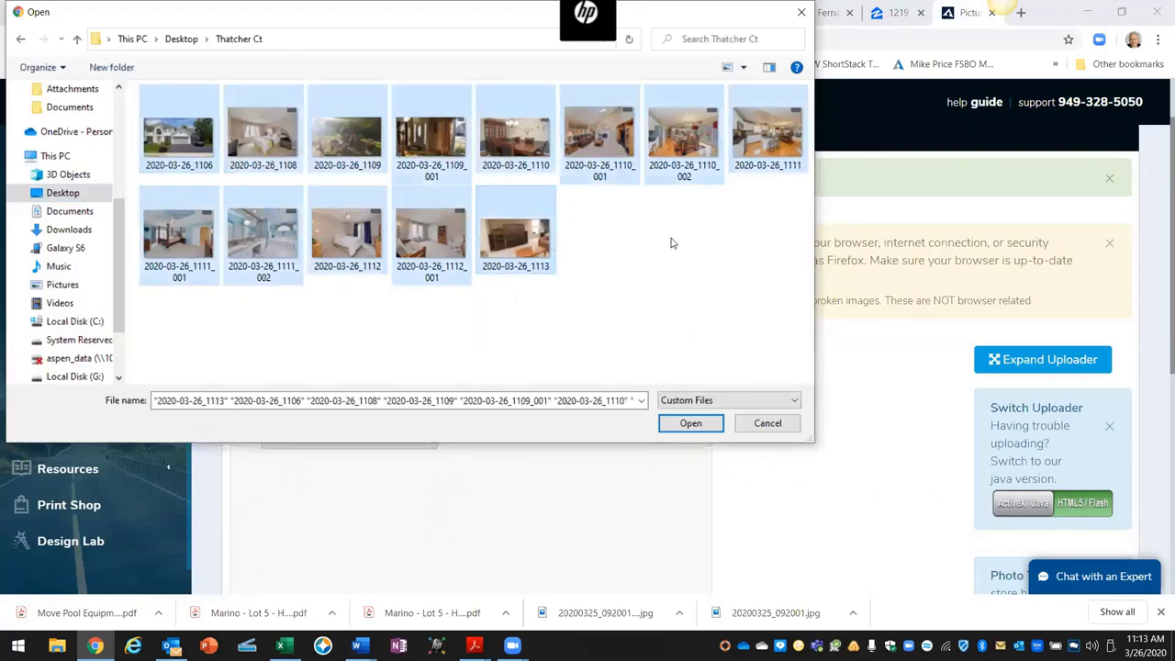
left_click(688, 424)
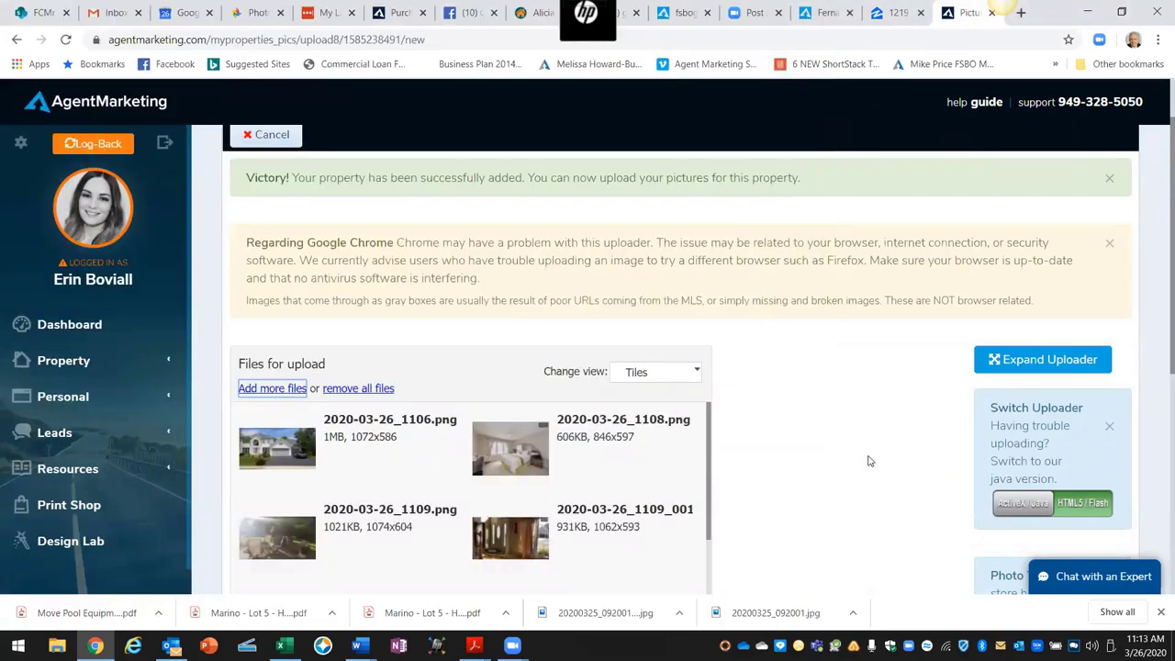
scroll(826, 440, "down", 2)
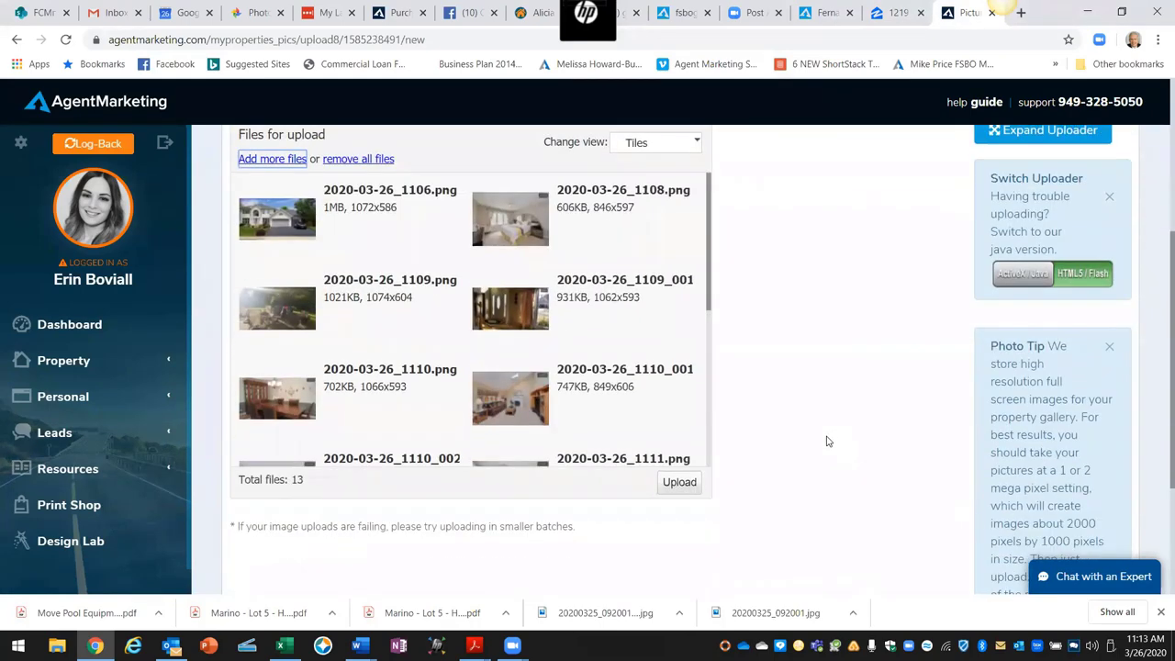
left_click(679, 481)
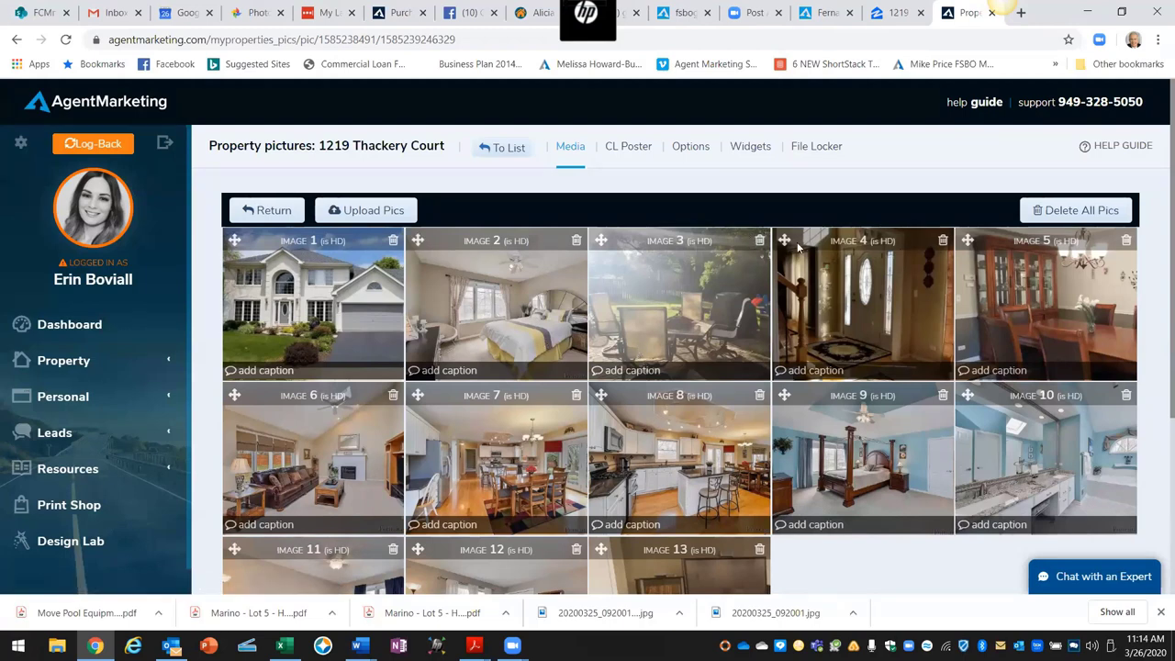
Step: Rearrange the first row, moving Images 4, 7 and 8 forward and Images 2 and 3 later
left_click_drag(786, 240, 441, 236)
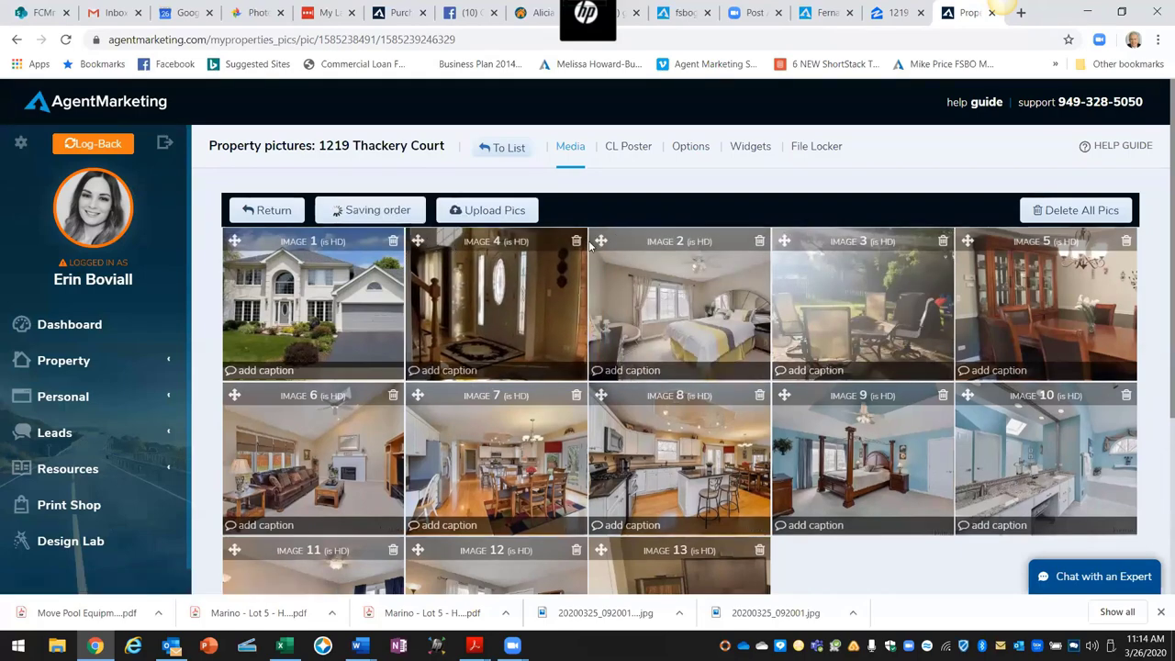
left_click_drag(599, 240, 781, 544)
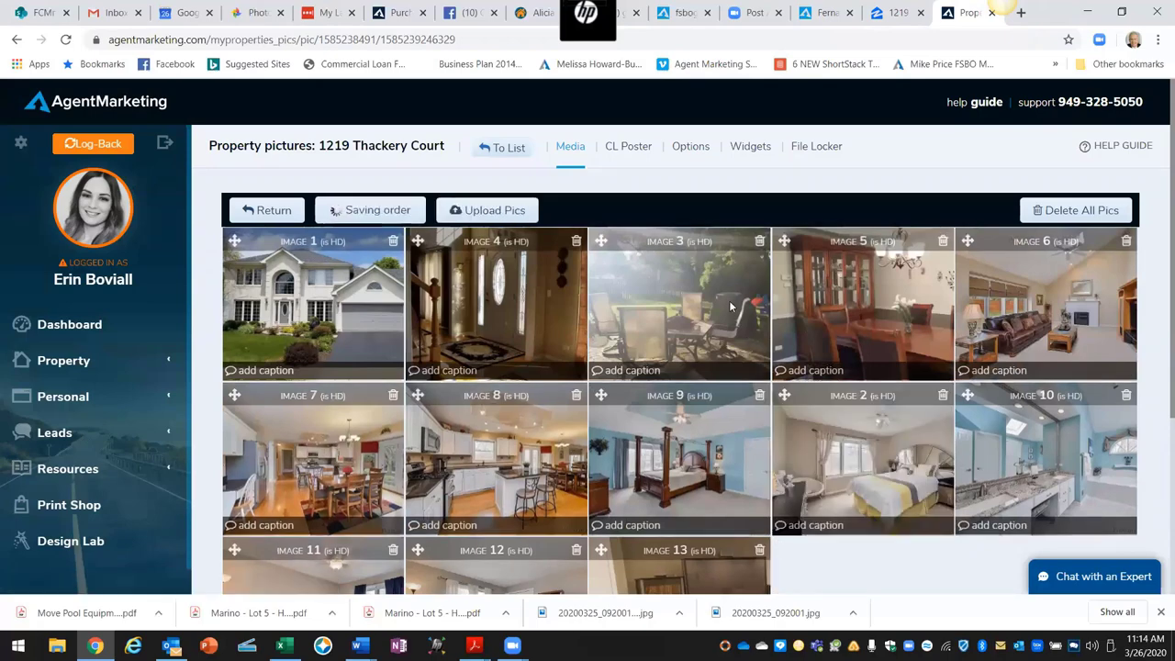
left_click_drag(601, 241, 780, 542)
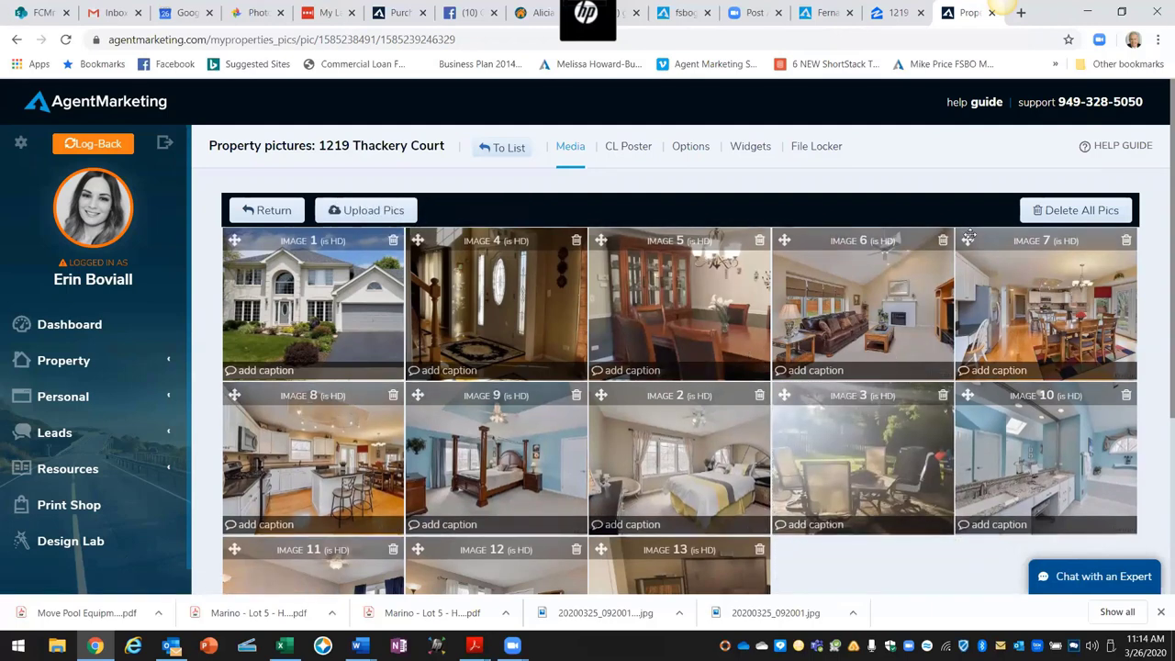
left_click_drag(970, 240, 602, 241)
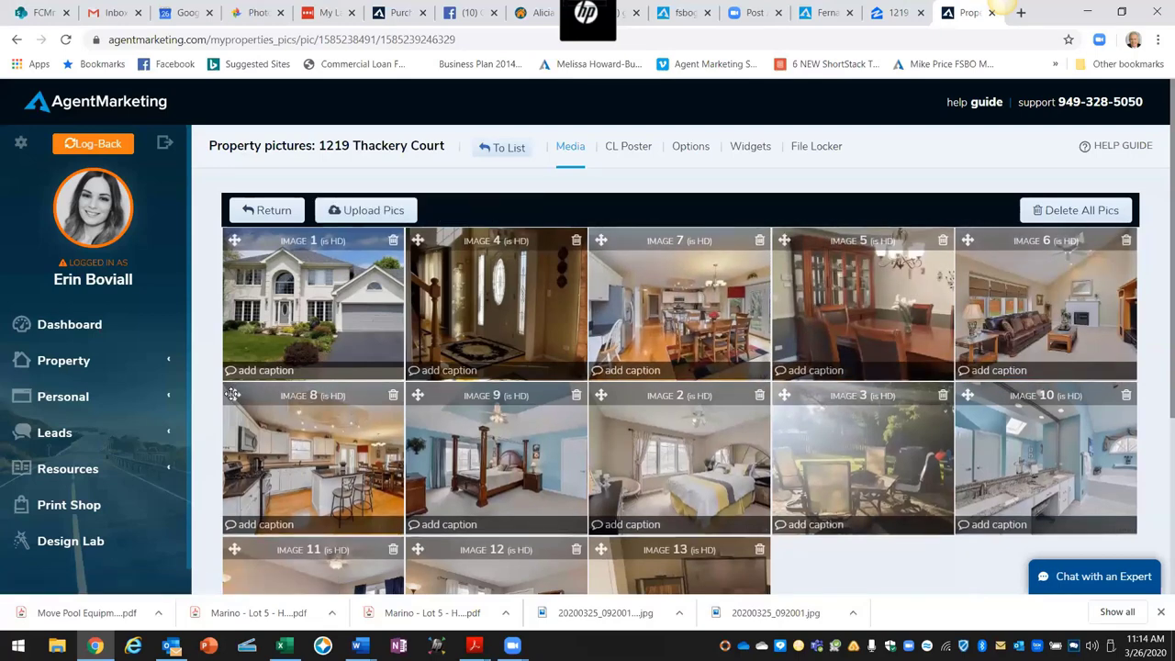
left_click_drag(233, 394, 789, 250)
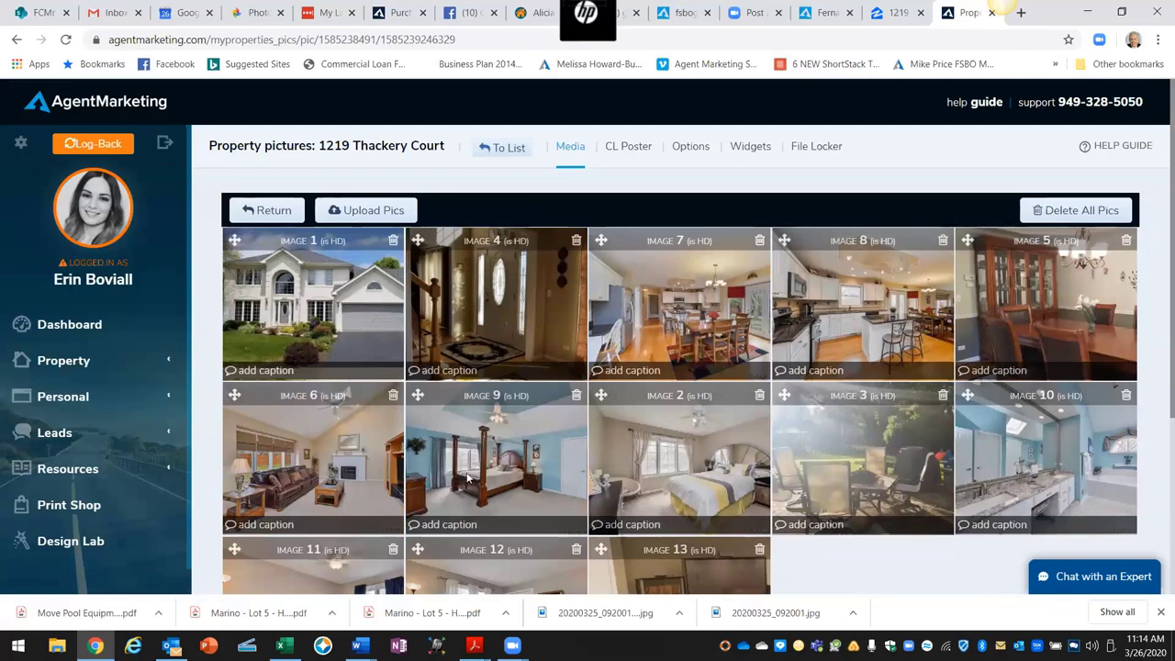
Step: Place Image 11 after Image 2, Image 10 after Image 9, and Image 12 starting row three
scroll(808, 514, "down", 2)
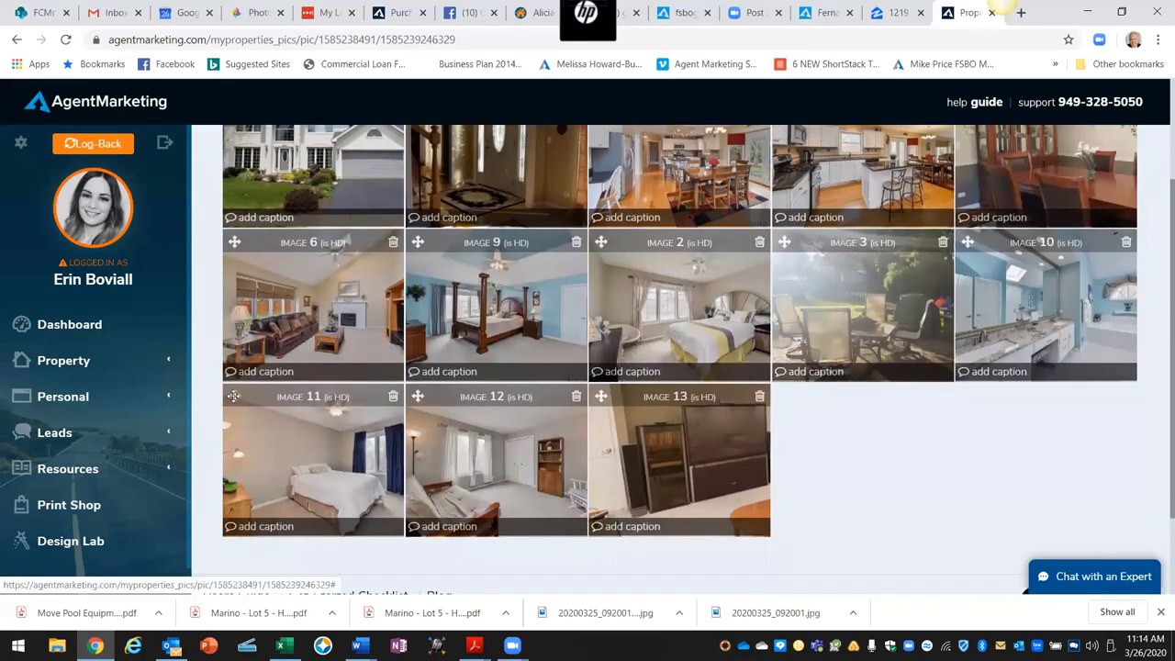
left_click_drag(240, 404, 778, 252)
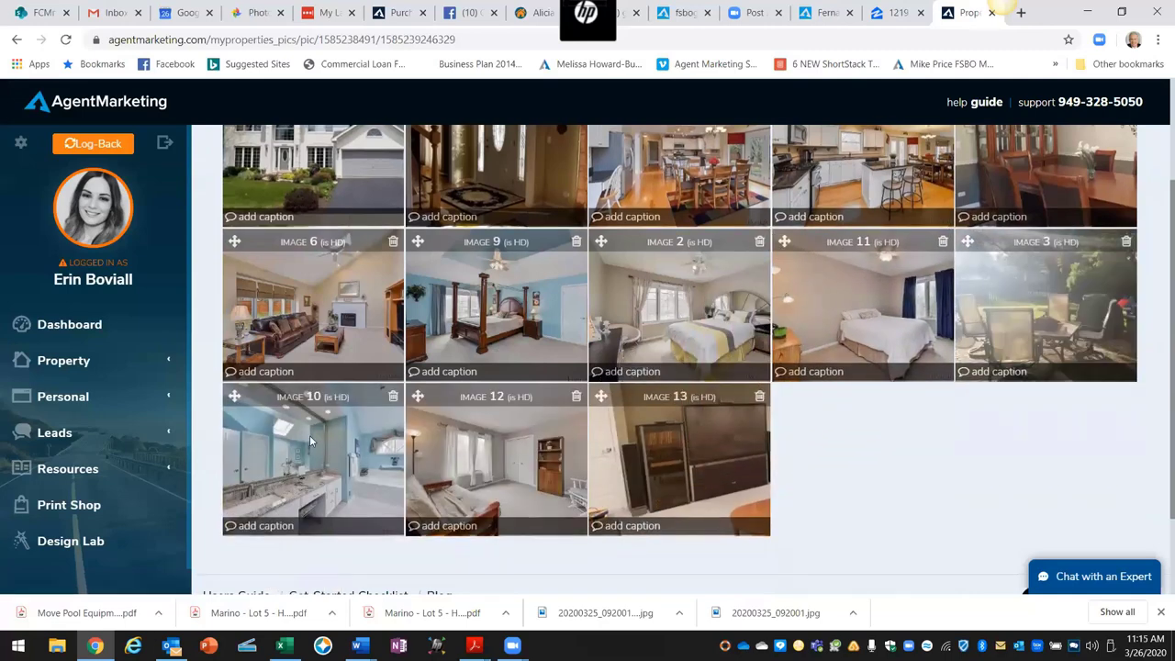
left_click_drag(234, 397, 714, 261)
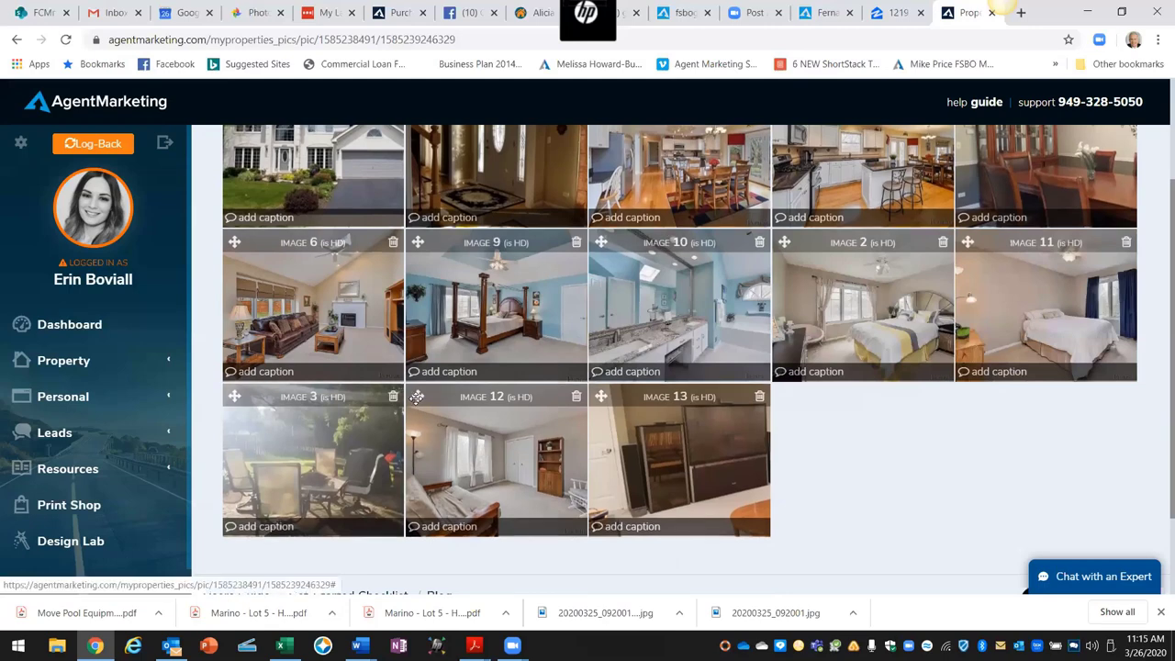
left_click_drag(417, 397, 229, 394)
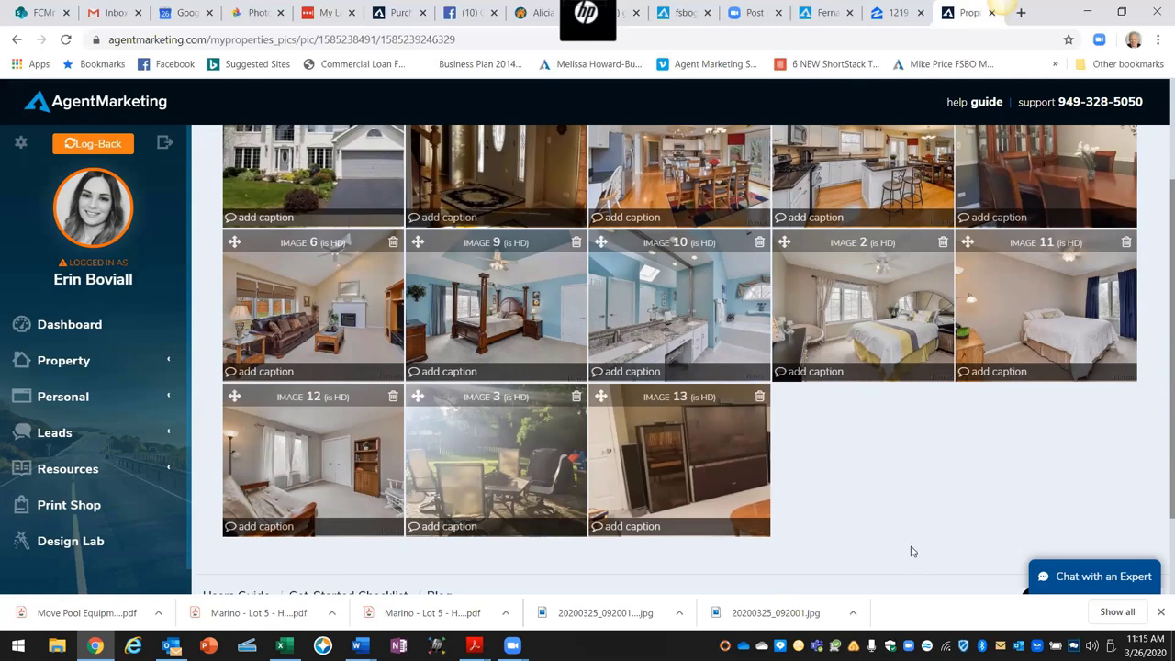
scroll(912, 555, "up", 1)
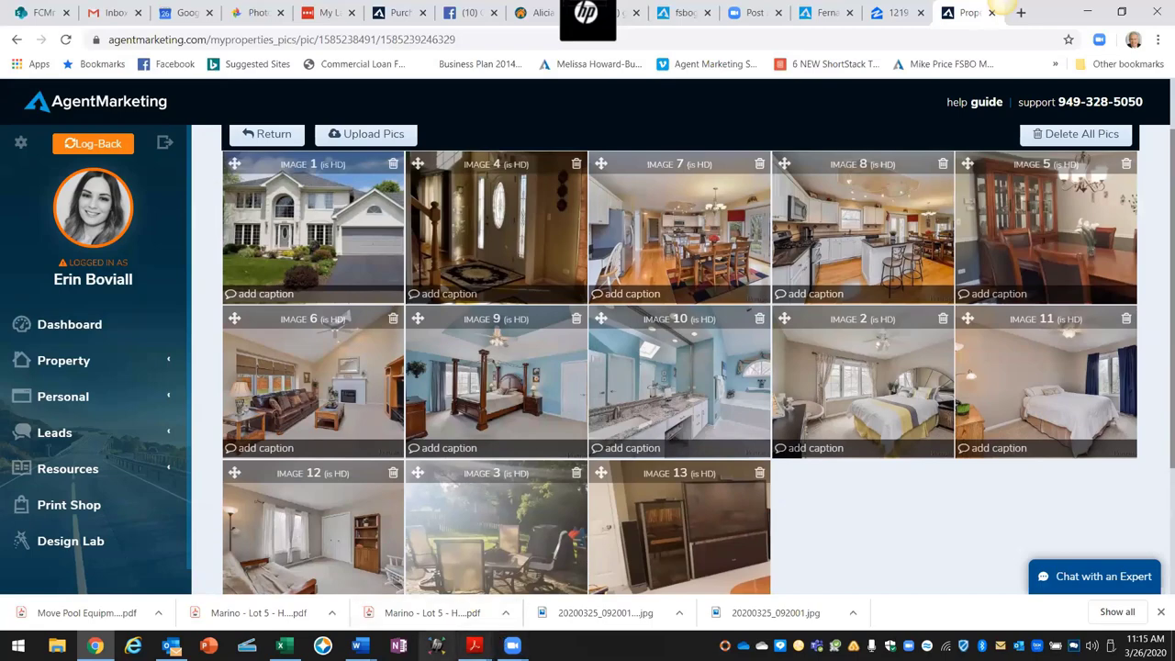
Step: Read the How To Create A Property Website outline in Word to step 9.0, then reopen the Zillow listing
mouse_move(360, 642)
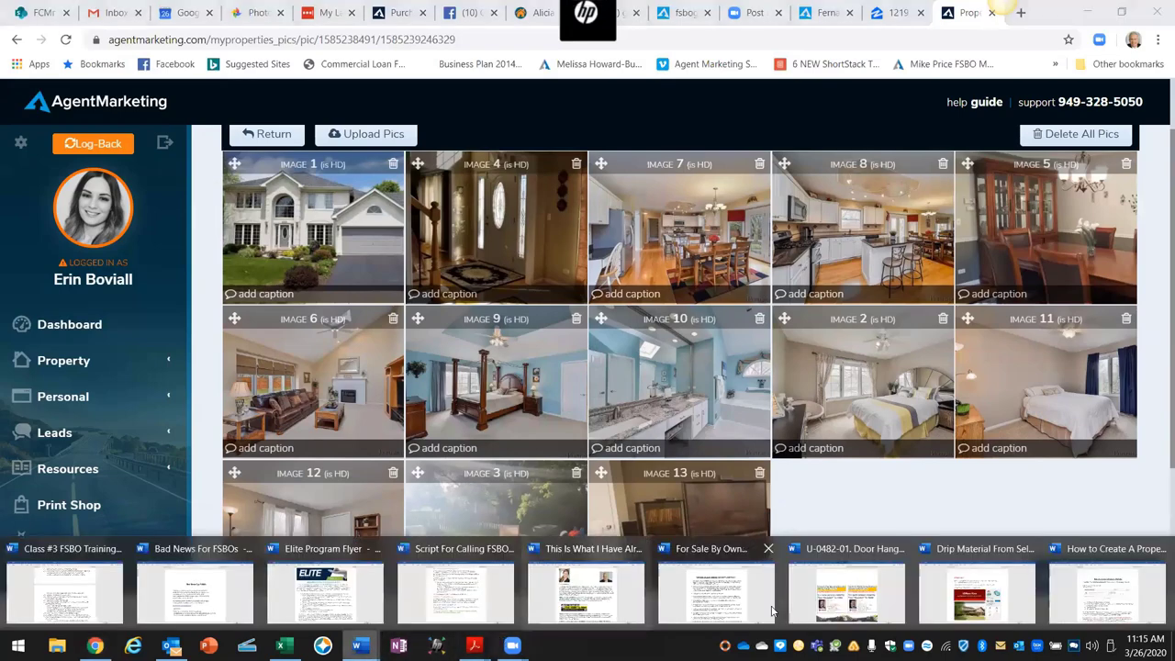
left_click(1116, 603)
scroll(721, 428, "down", 8)
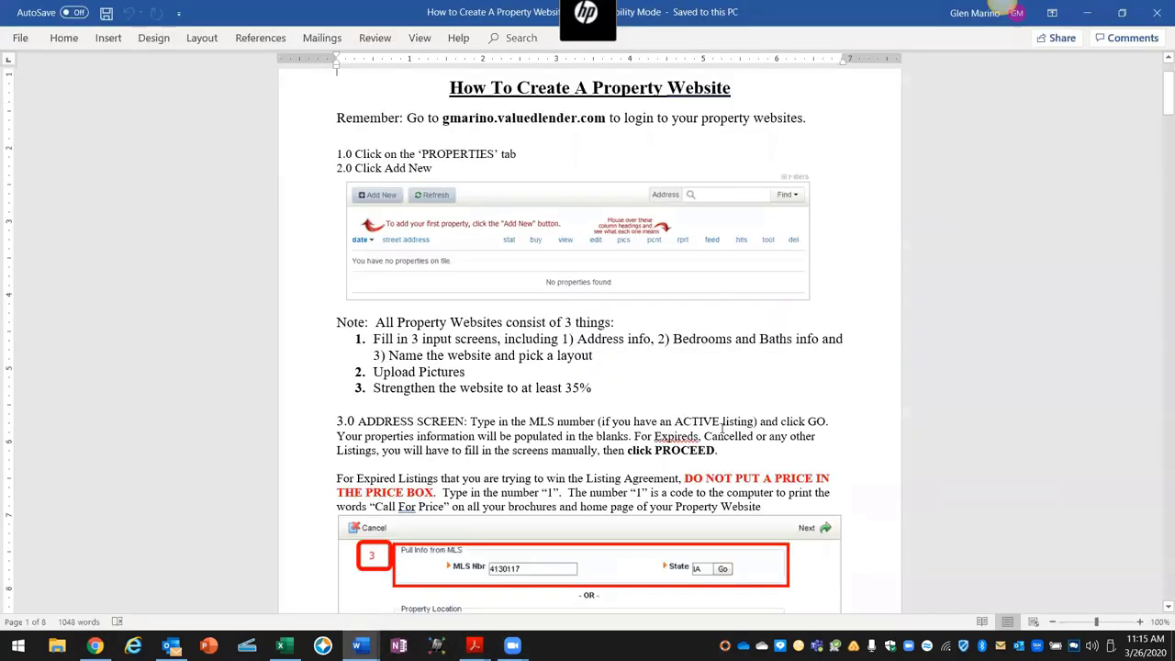
scroll(720, 428, "down", 2)
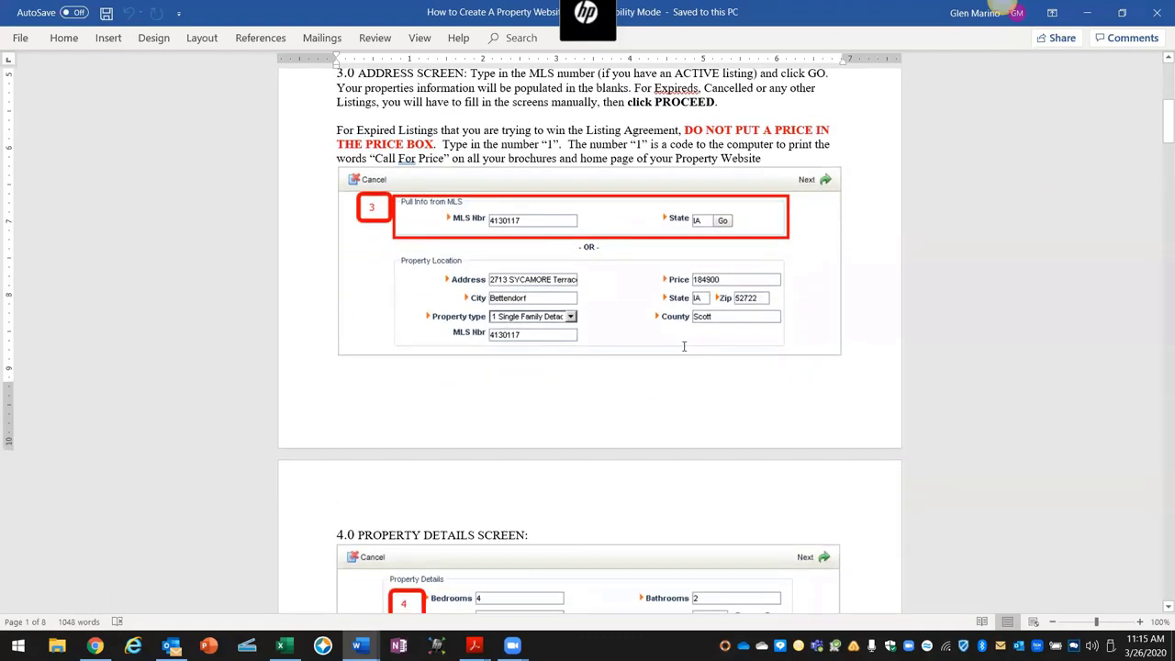
scroll(684, 346, "down", 15)
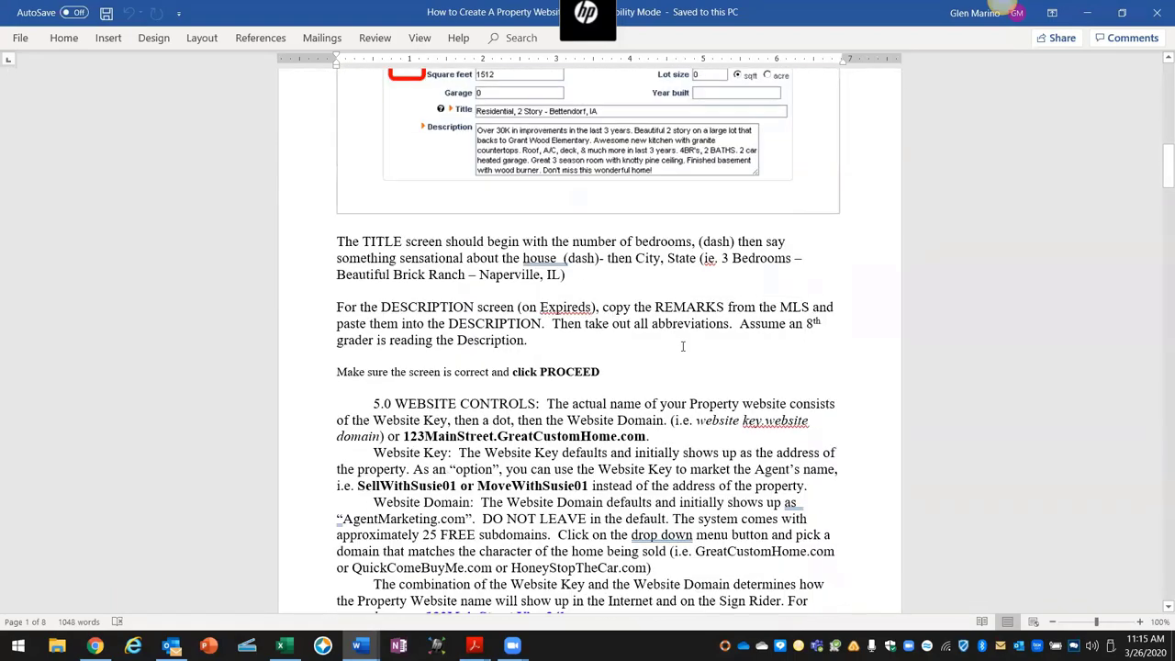
scroll(682, 346, "down", 15)
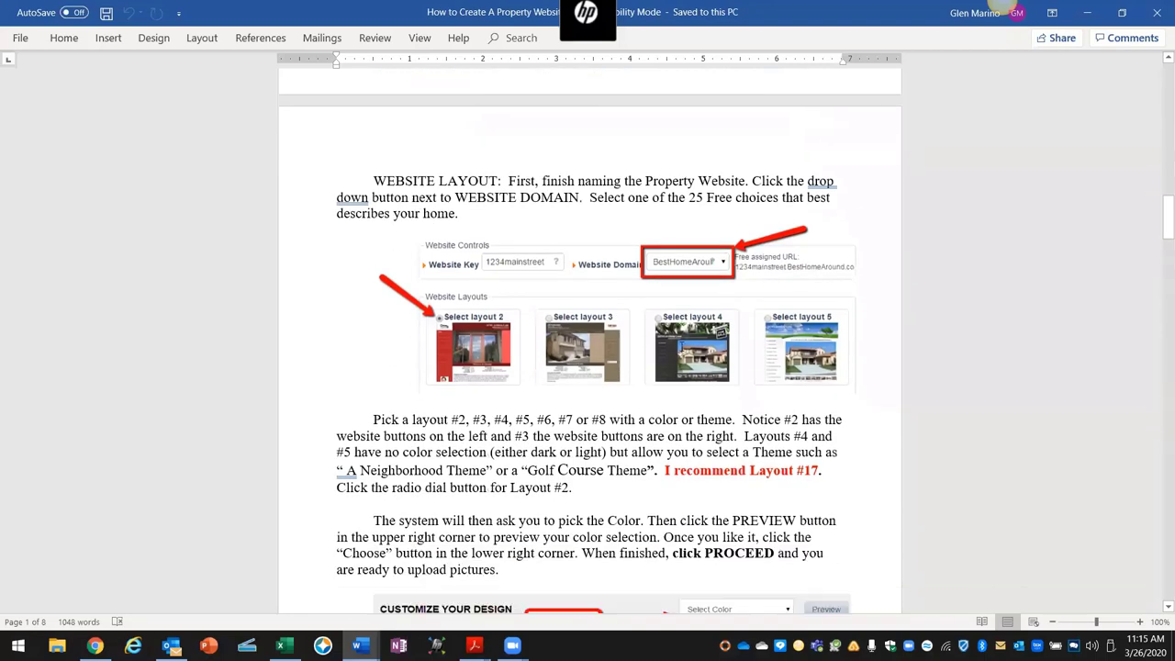
scroll(688, 306, "down", 2)
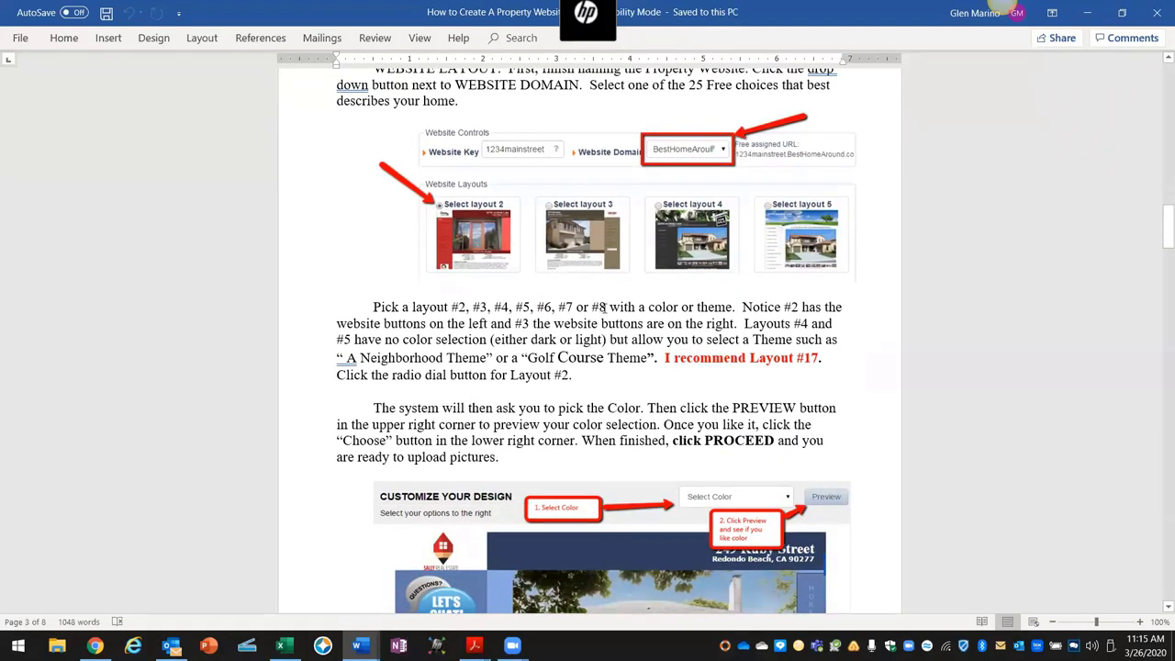
scroll(602, 307, "down", 2)
left_click_drag(841, 287, 749, 285)
scroll(772, 363, "down", 3)
scroll(772, 363, "down", 10)
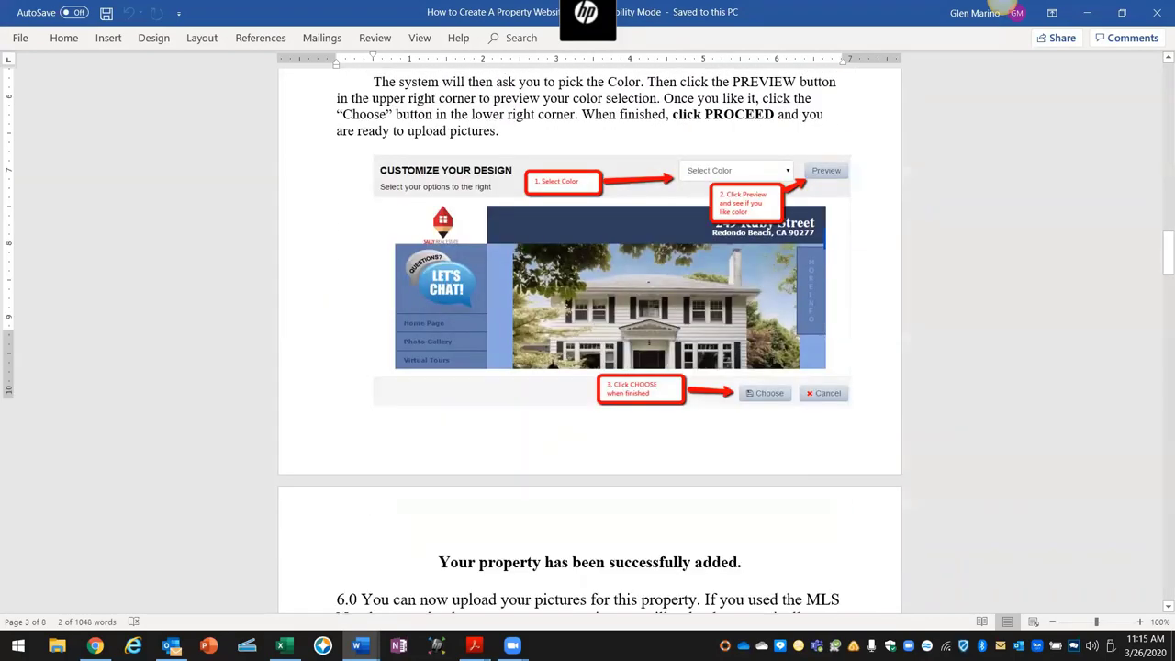
scroll(772, 361, "down", 14)
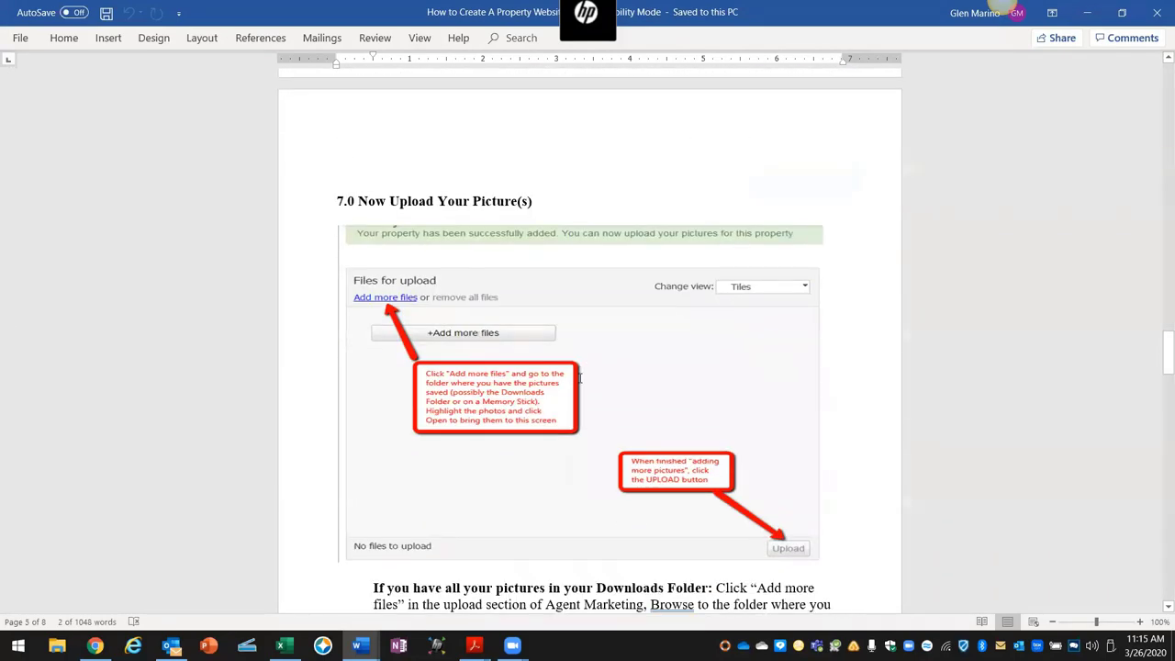
scroll(580, 377, "down", 6)
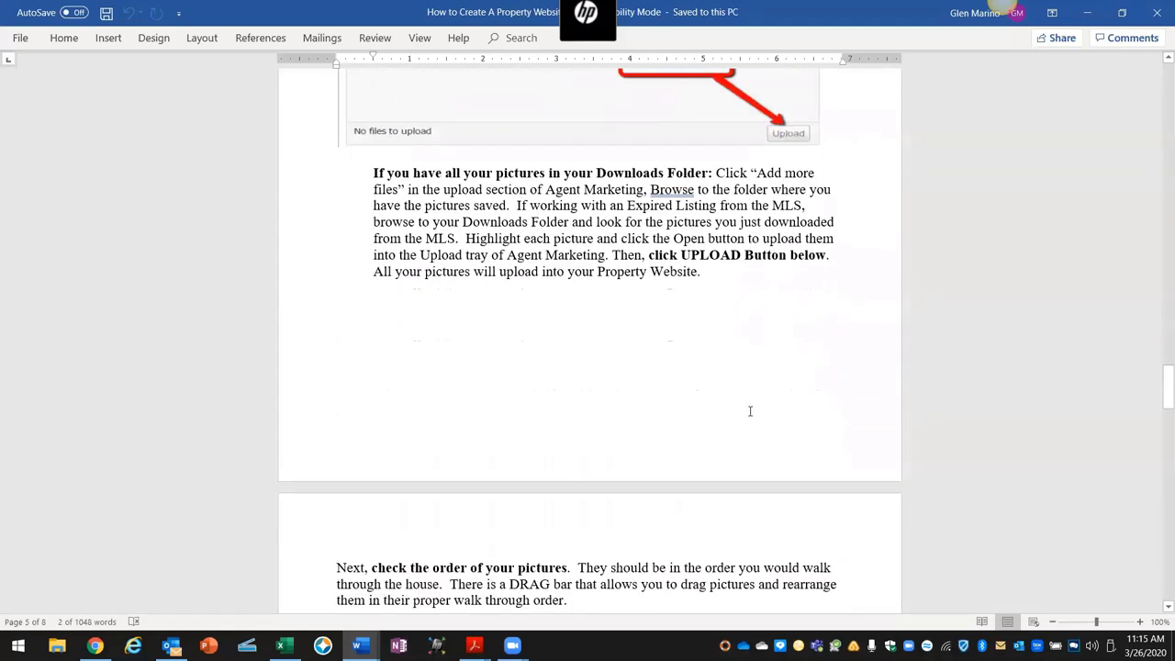
scroll(750, 411, "down", 5)
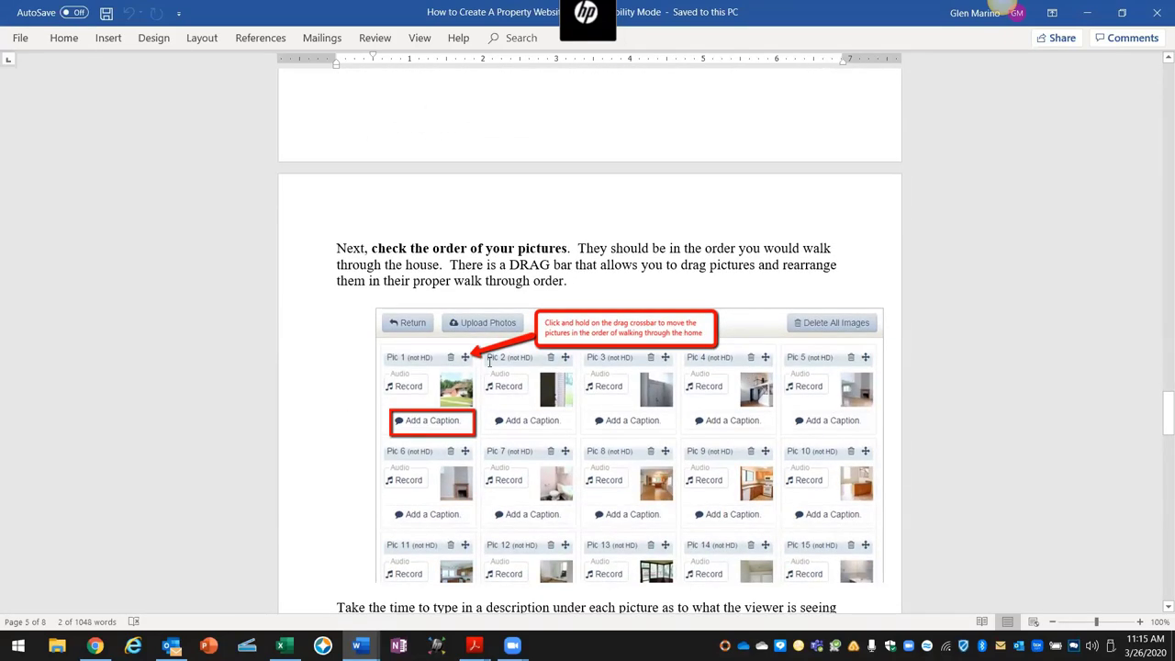
scroll(517, 383, "down", 12)
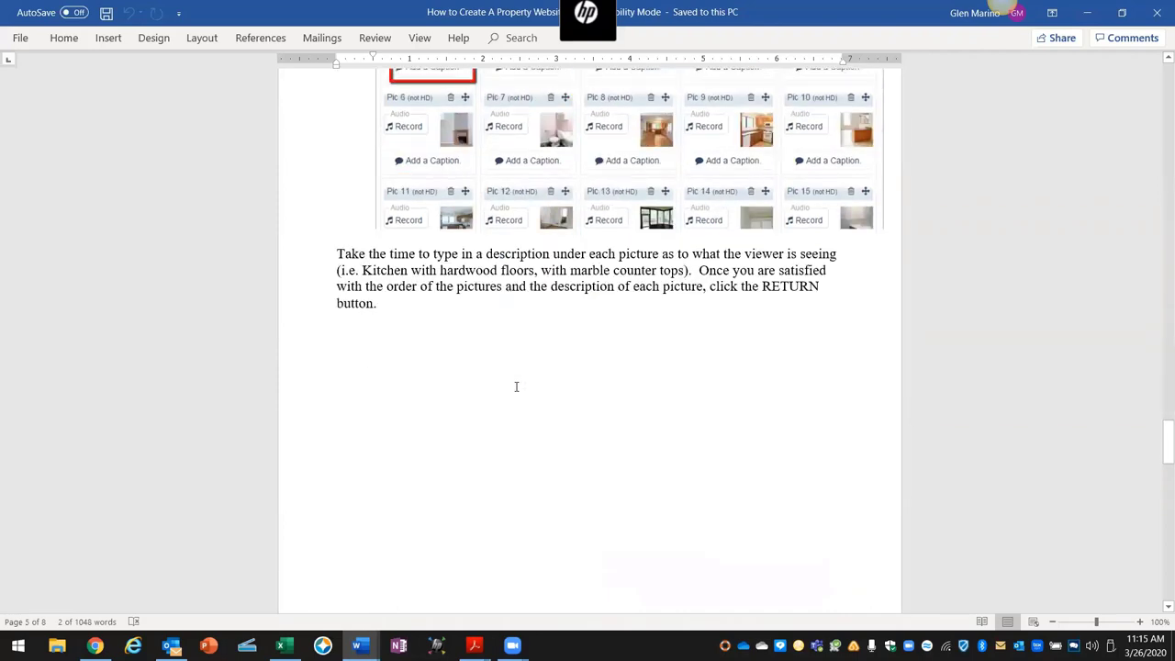
scroll(518, 384, "down", 2)
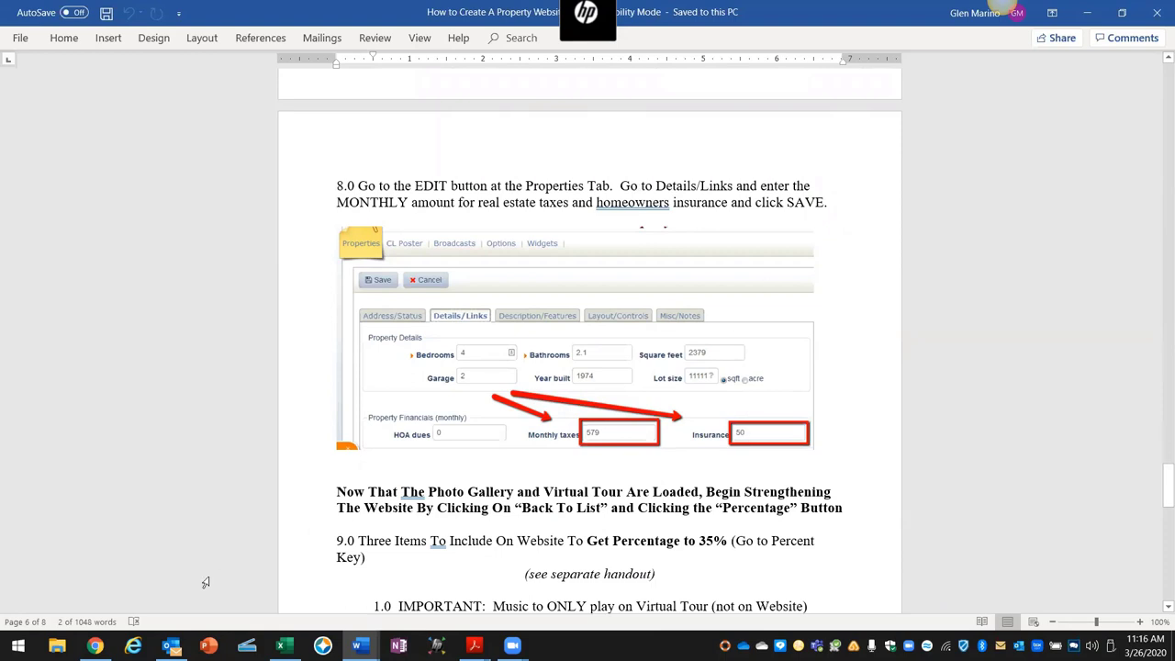
left_click(95, 646)
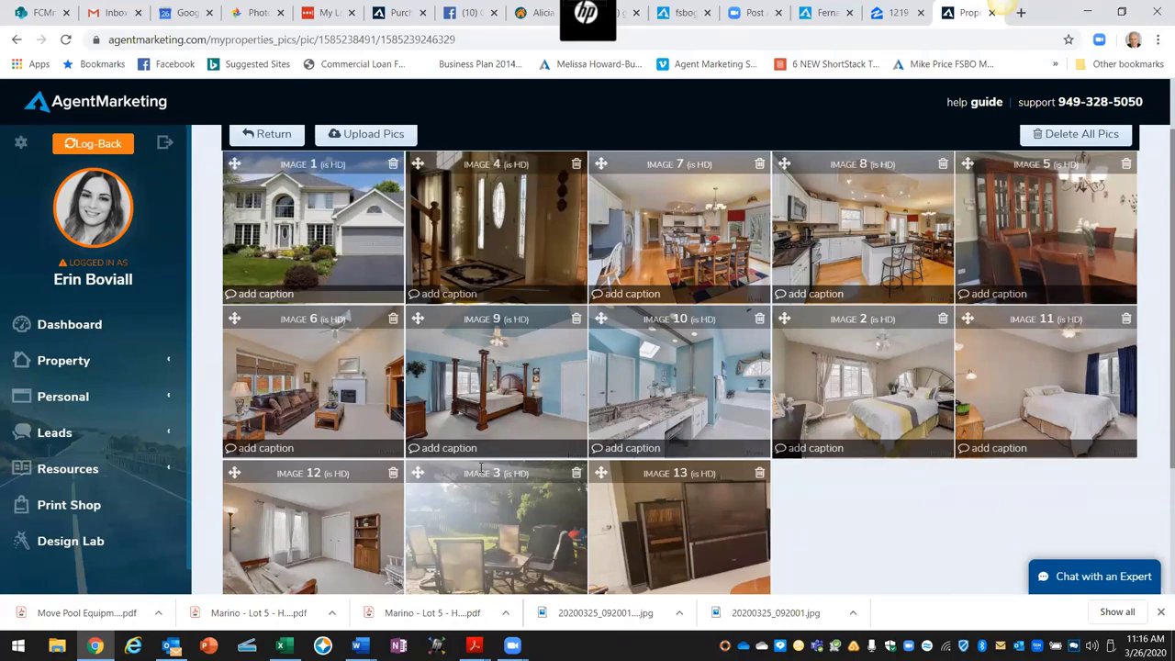
left_click(902, 20)
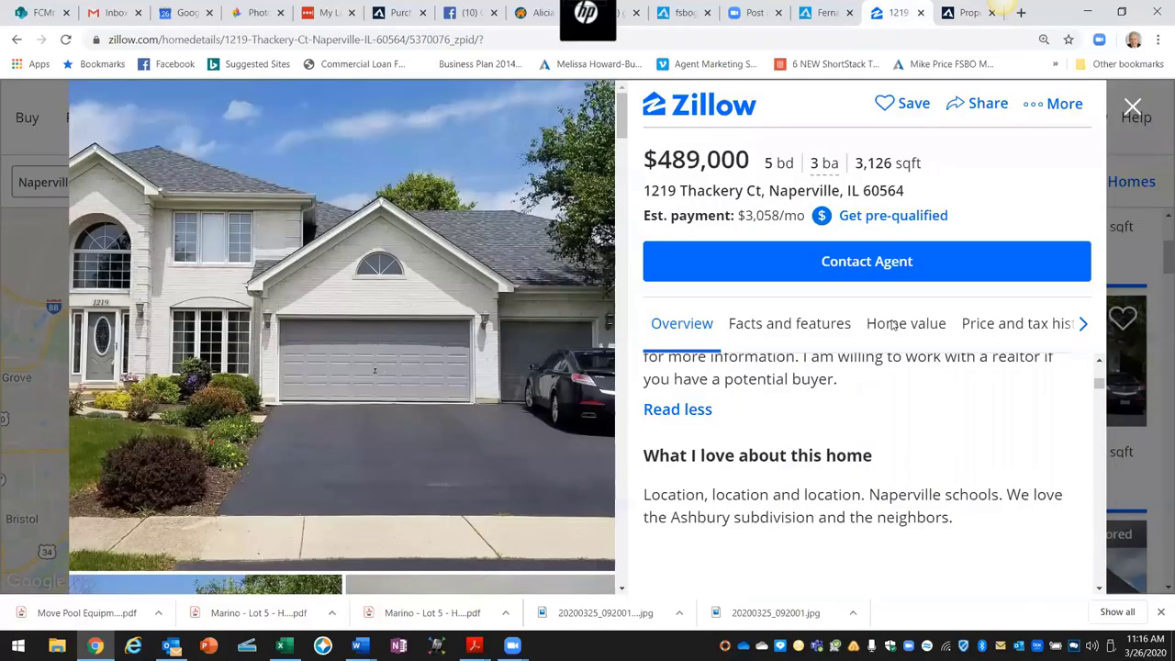
scroll(913, 424, "down", 2)
scroll(913, 424, "down", 1)
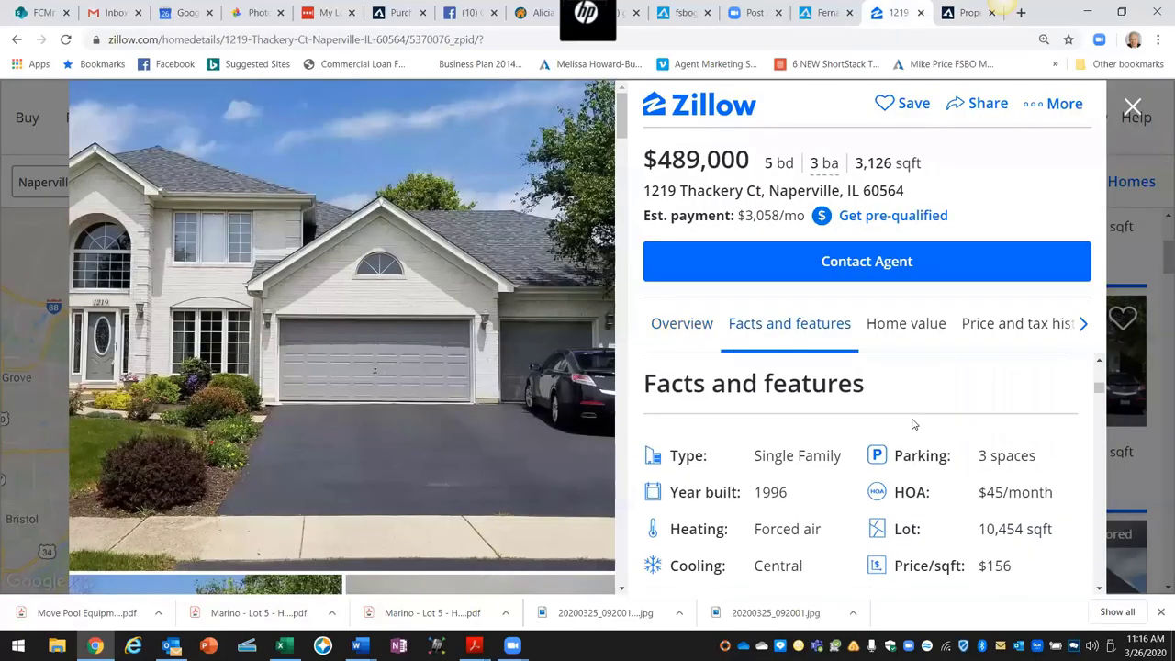
scroll(913, 424, "down", 1)
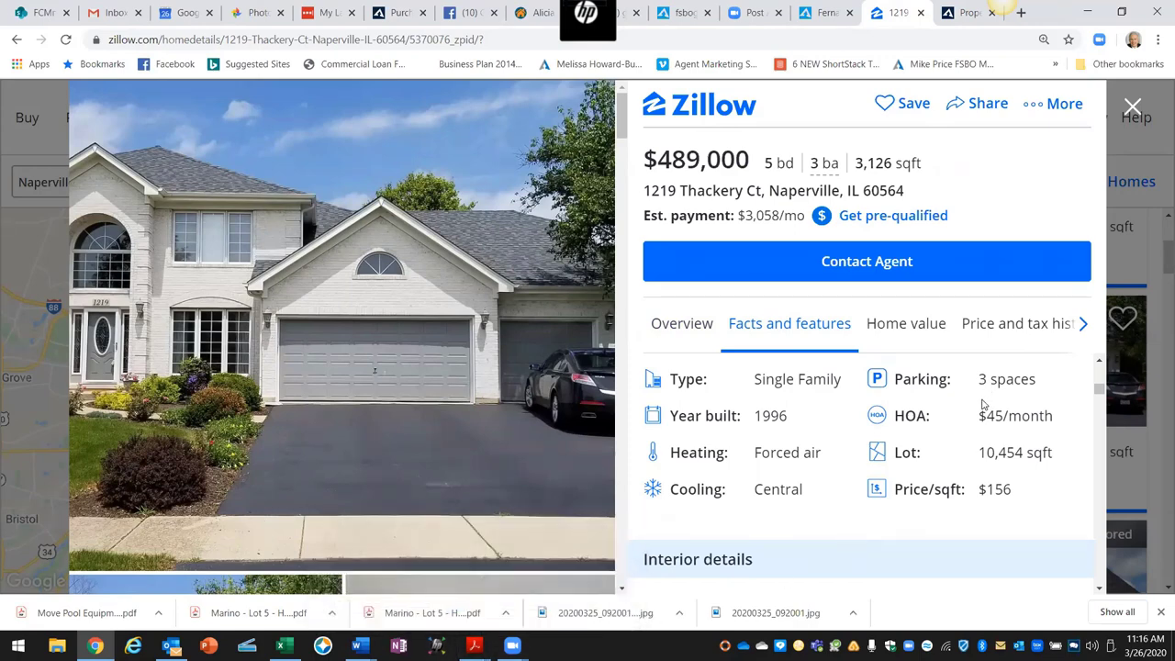
scroll(982, 404, "down", 4)
scroll(982, 404, "down", 3)
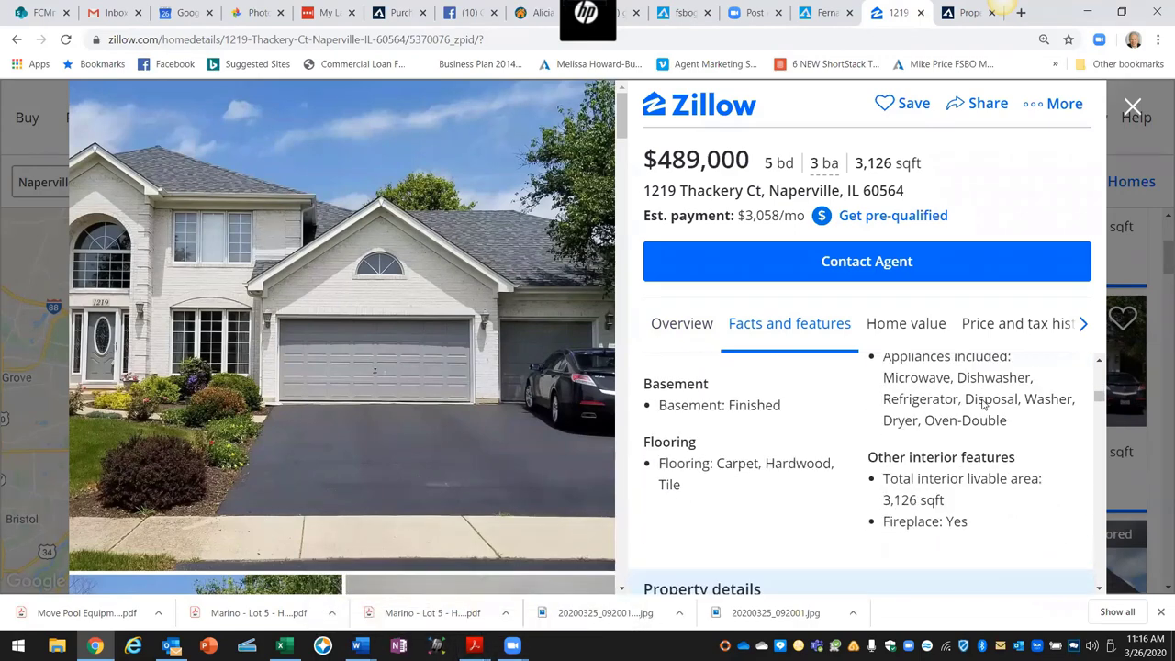
scroll(982, 404, "down", 1)
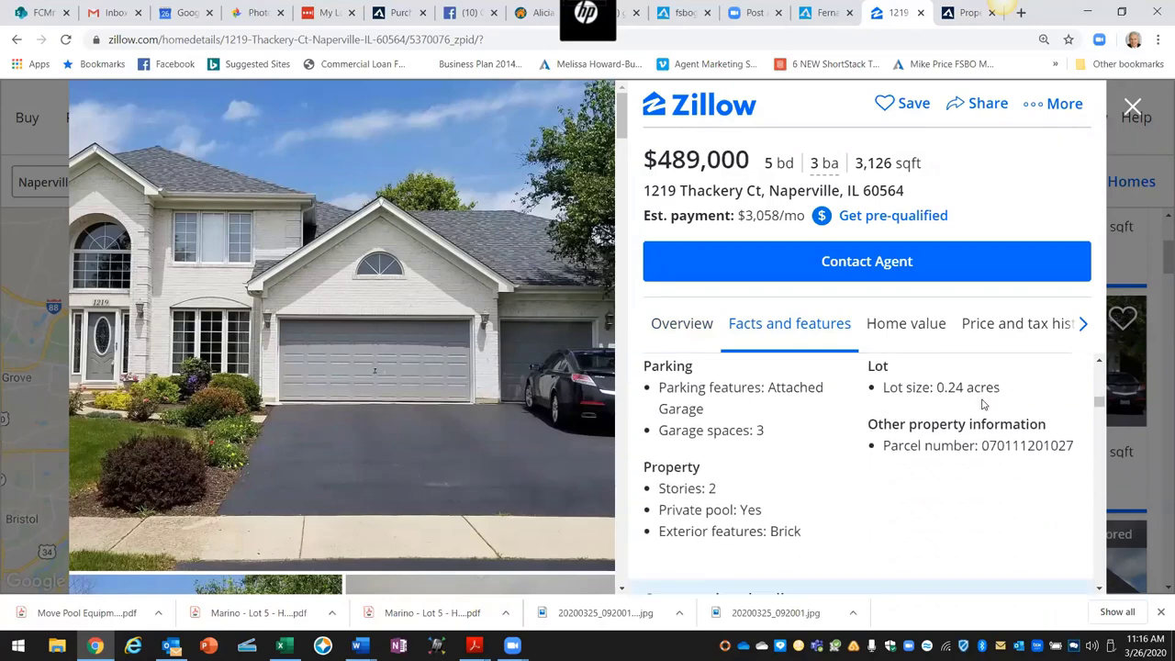
scroll(979, 407, "down", 1)
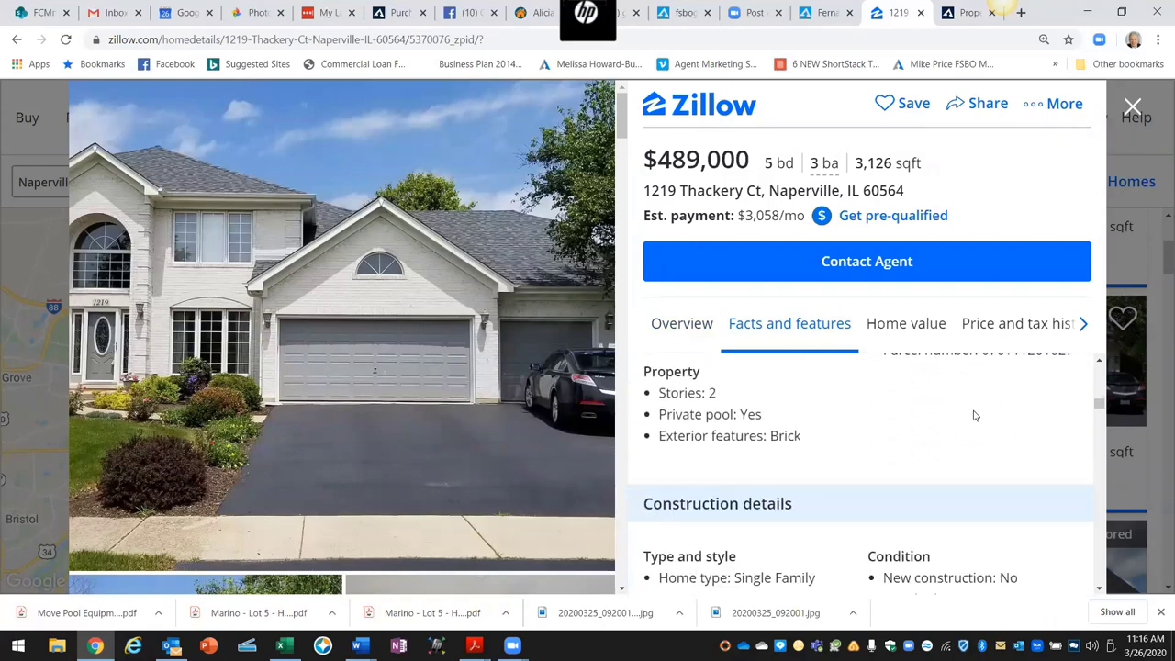
scroll(975, 415, "down", 4)
scroll(975, 413, "down", 2)
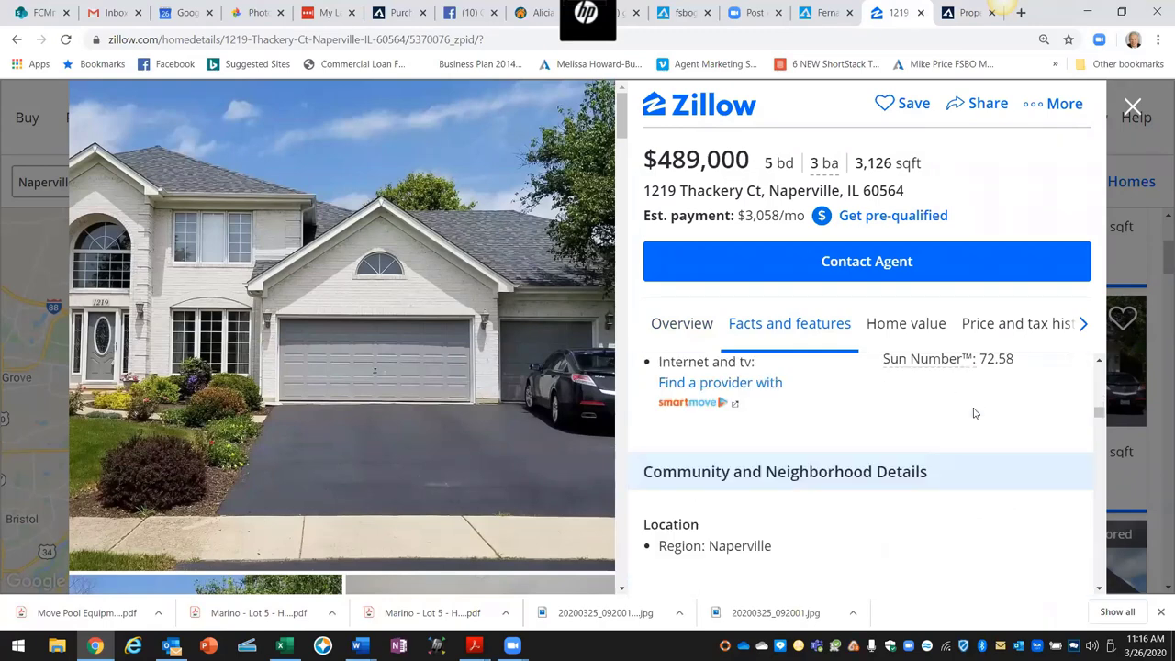
scroll(974, 406, "down", 2)
scroll(975, 404, "down", 4)
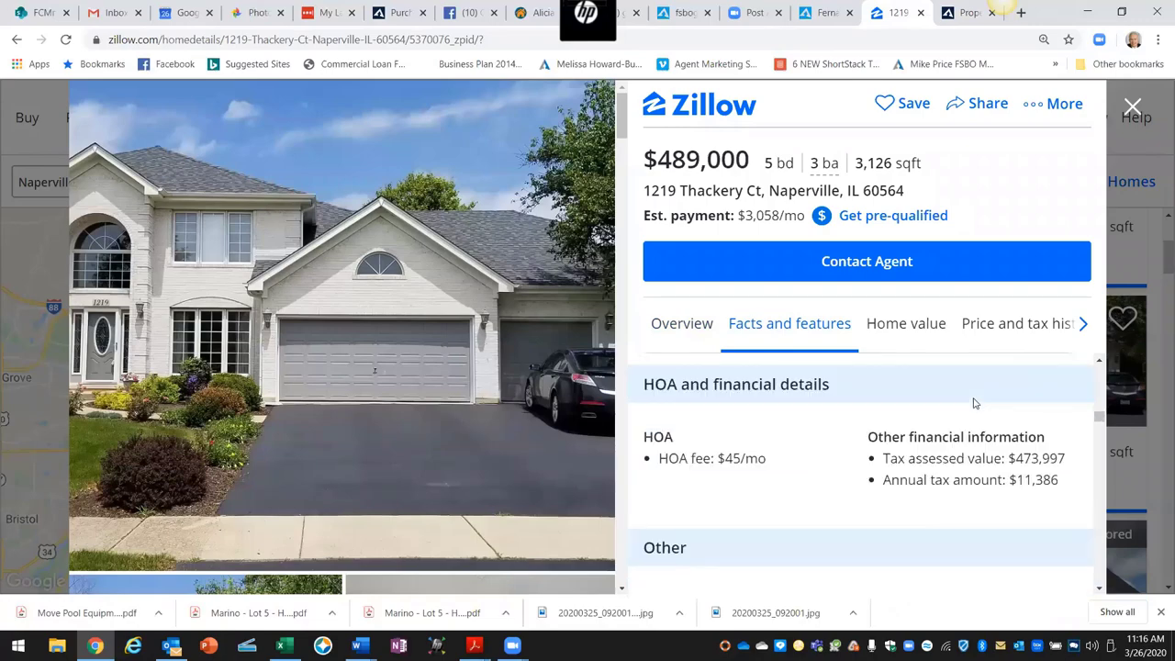
scroll(975, 398, "down", 5)
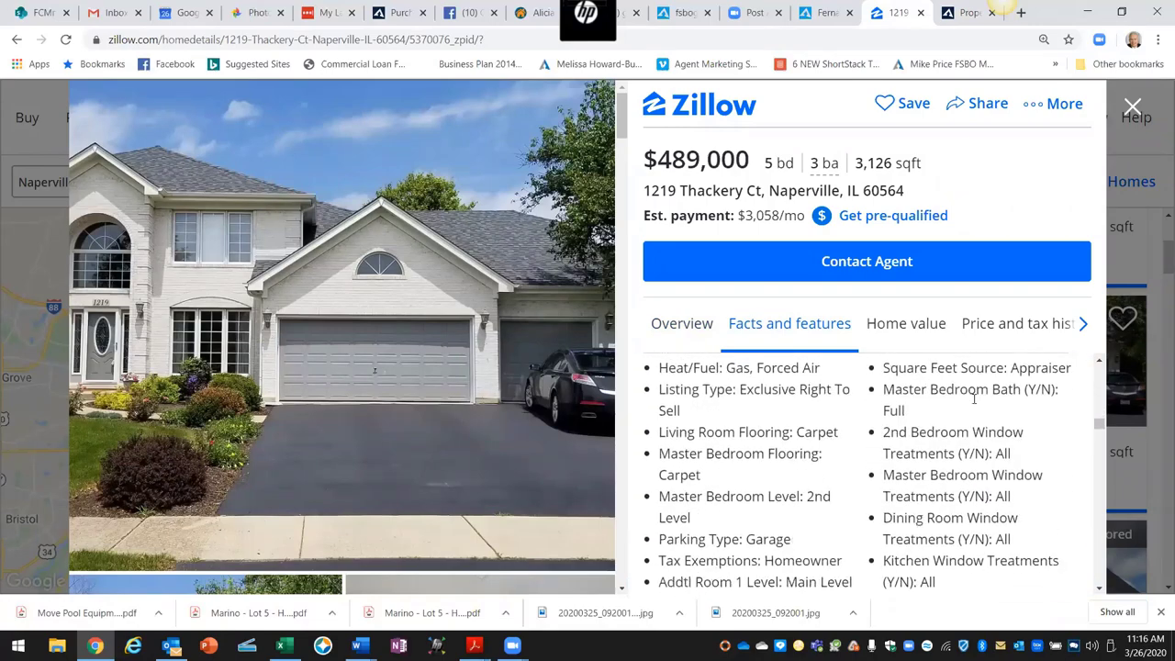
scroll(975, 398, "down", 3)
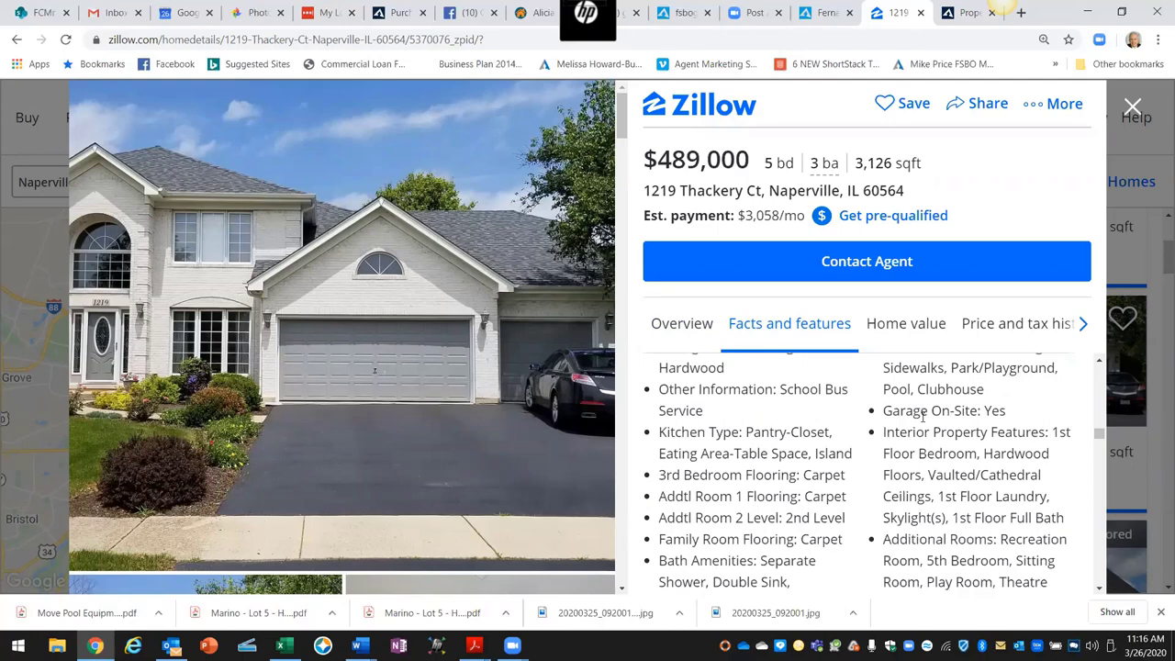
scroll(910, 424, "down", 10)
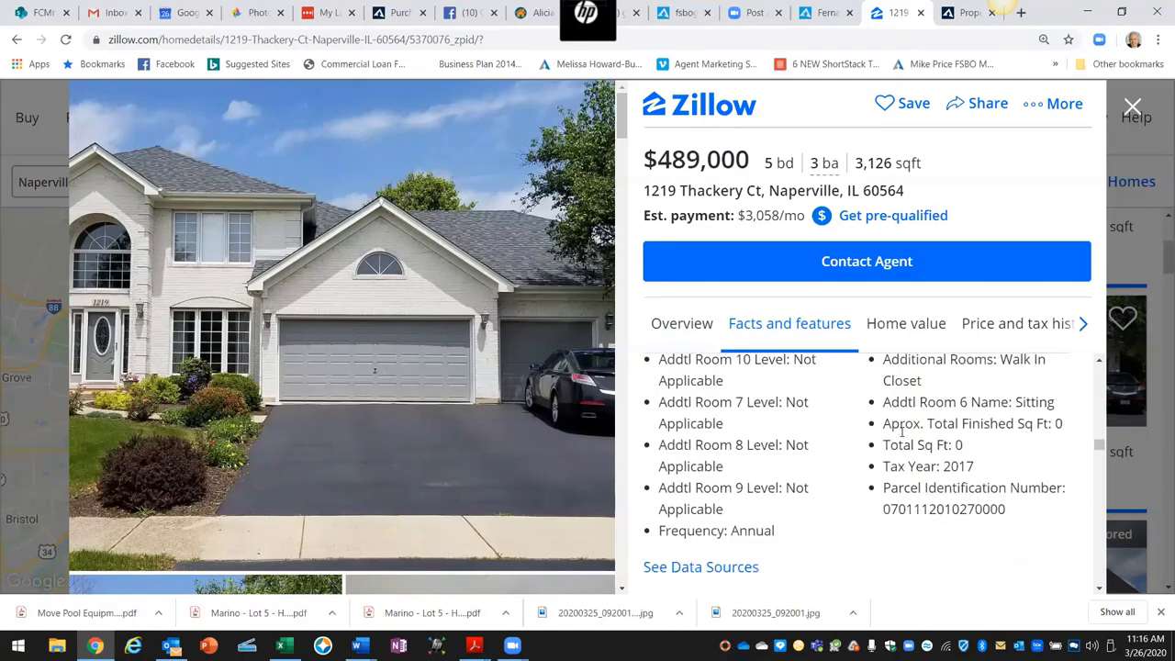
scroll(901, 431, "down", 5)
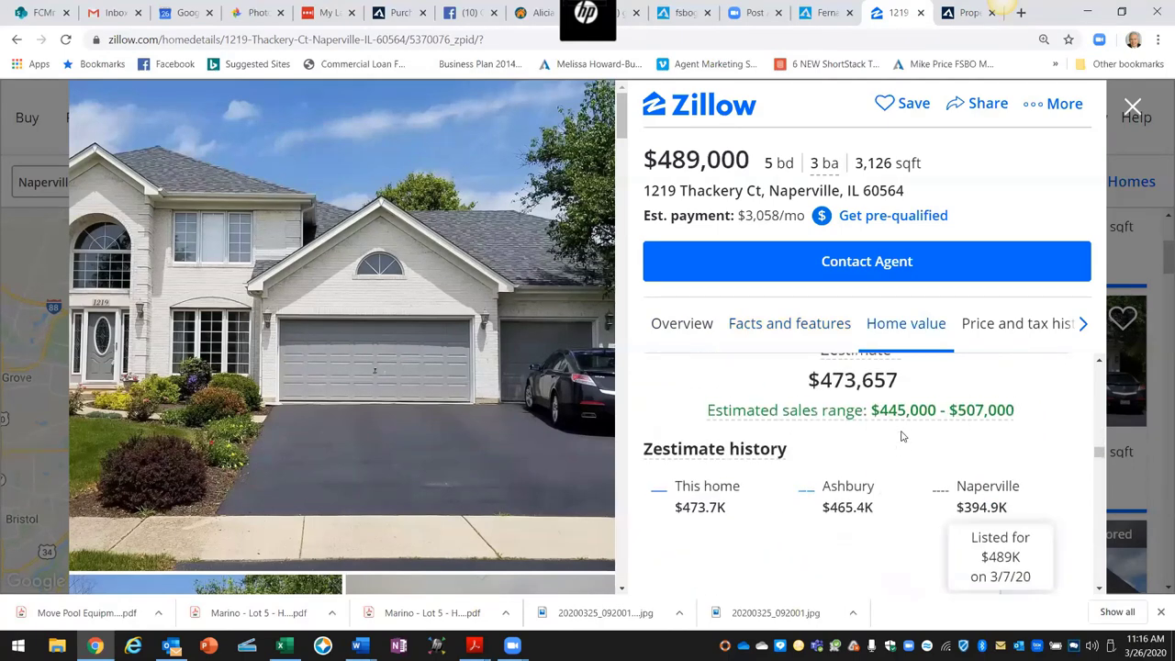
scroll(901, 431, "up", 2)
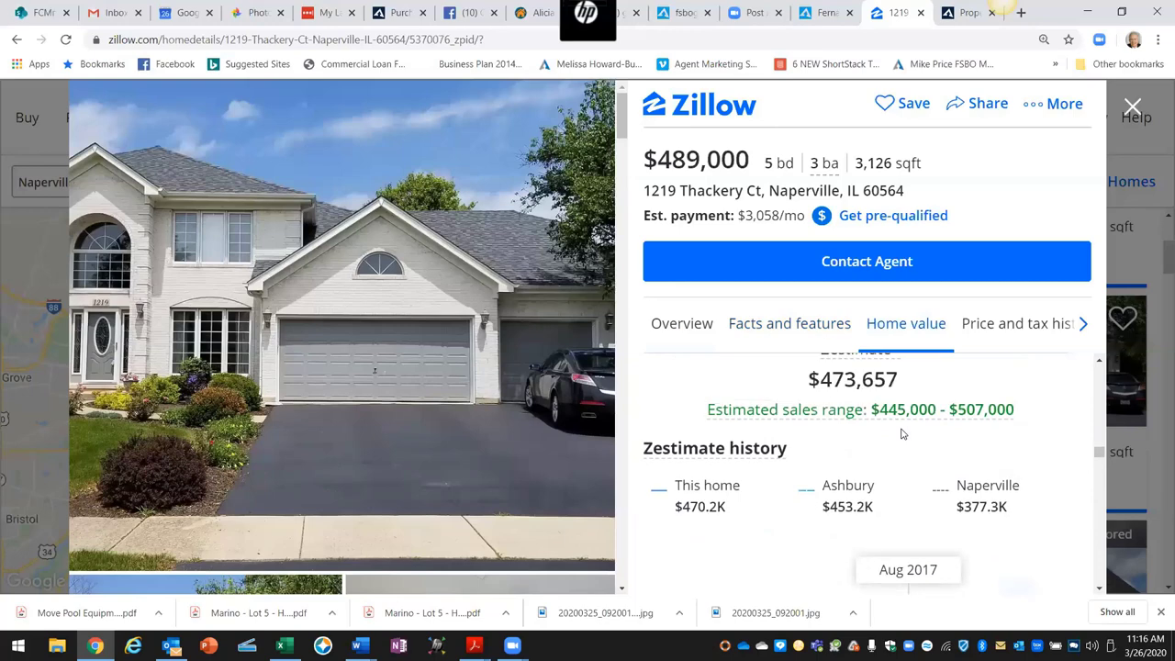
scroll(902, 433, "down", 3)
scroll(894, 437, "down", 5)
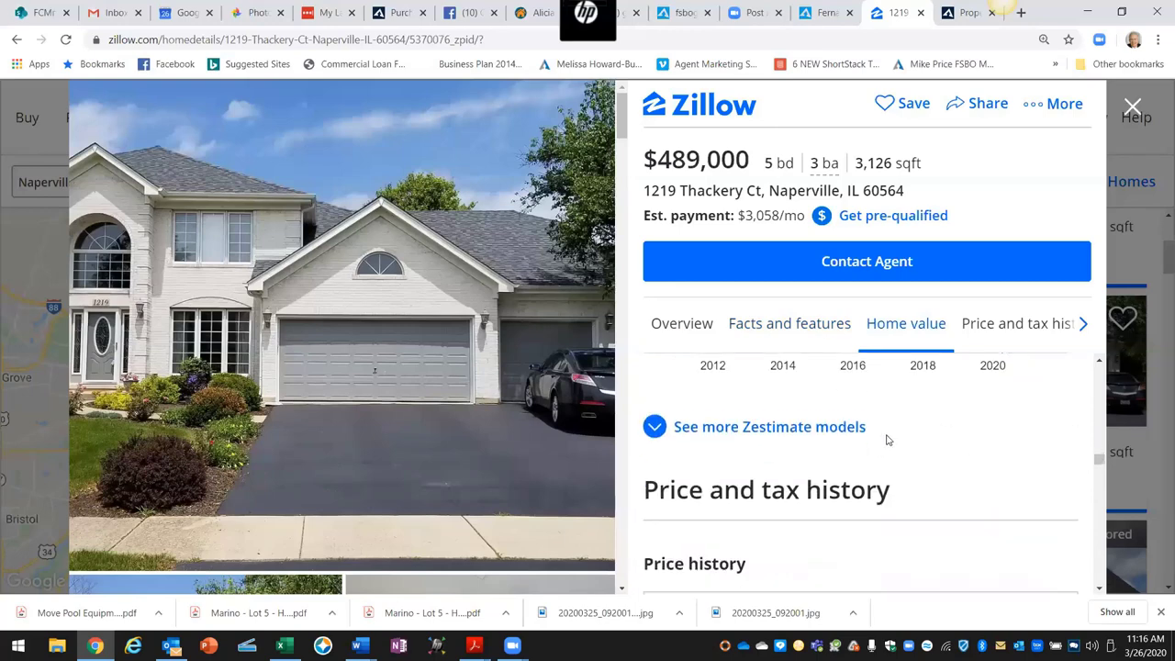
scroll(883, 442, "down", 3)
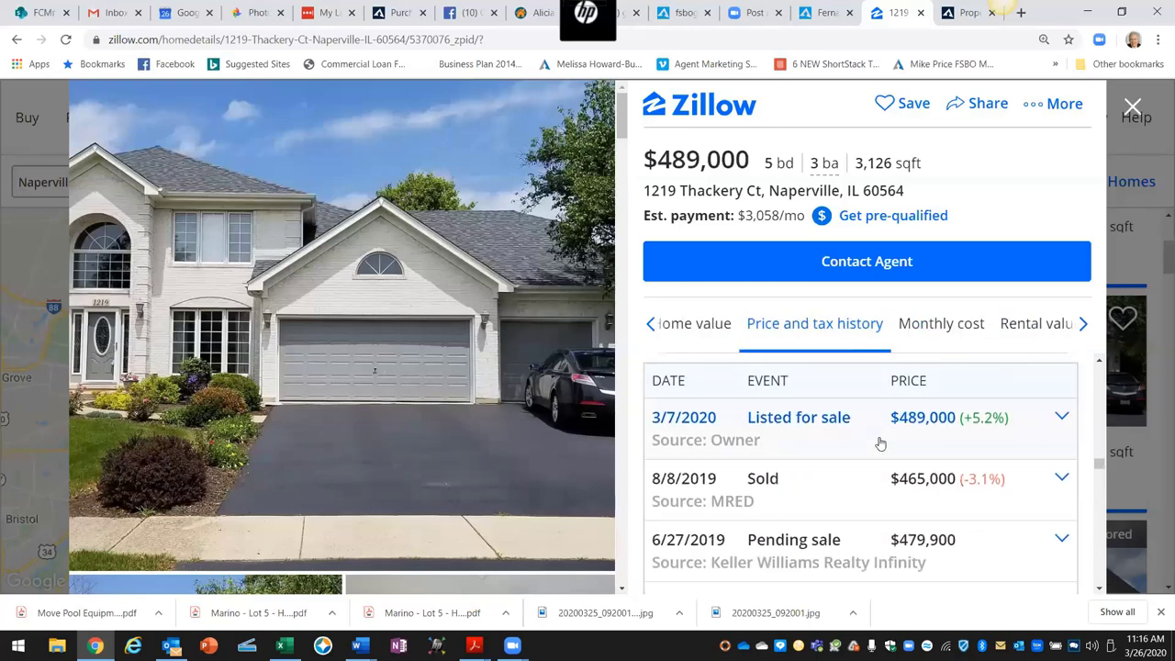
scroll(879, 443, "down", 2)
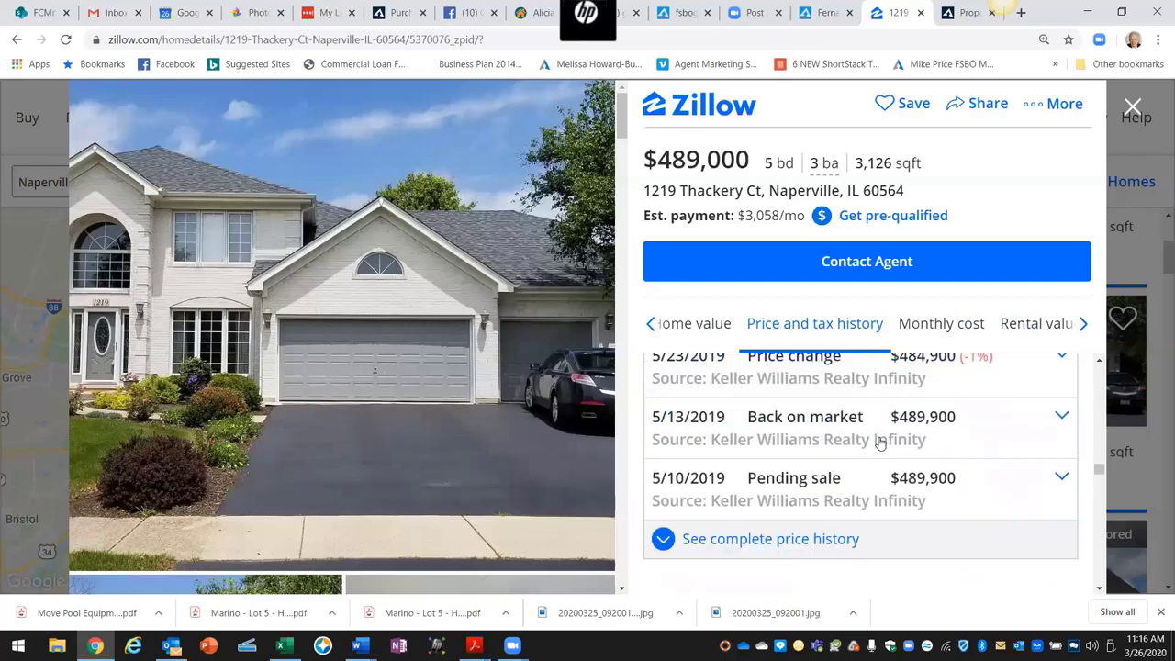
scroll(879, 444, "down", 2)
scroll(879, 443, "down", 1)
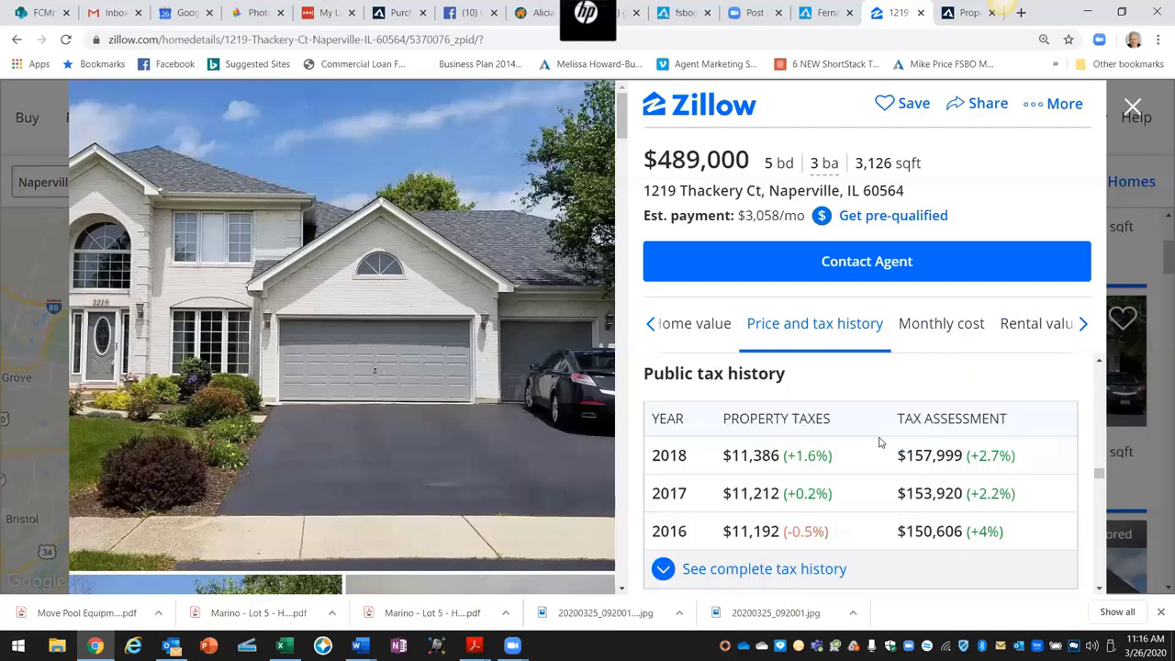
Step: Glance at the 2020 Agent Marketing Checklist PDF, then return to the AgentMarketing photos
mouse_move(475, 645)
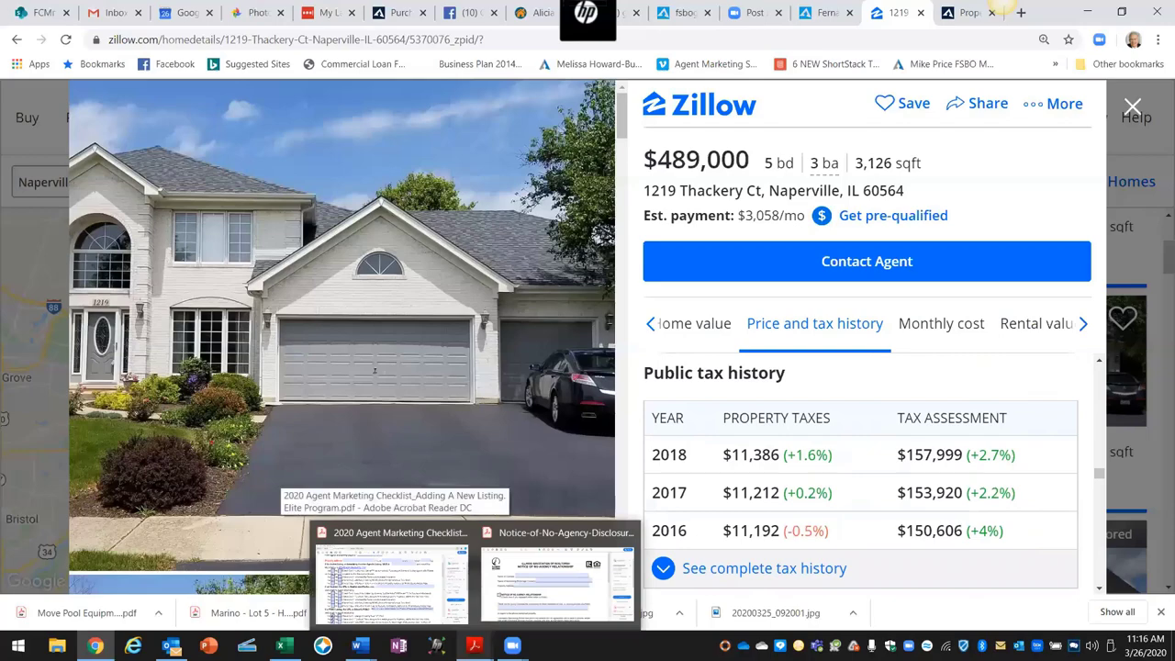
left_click(409, 592)
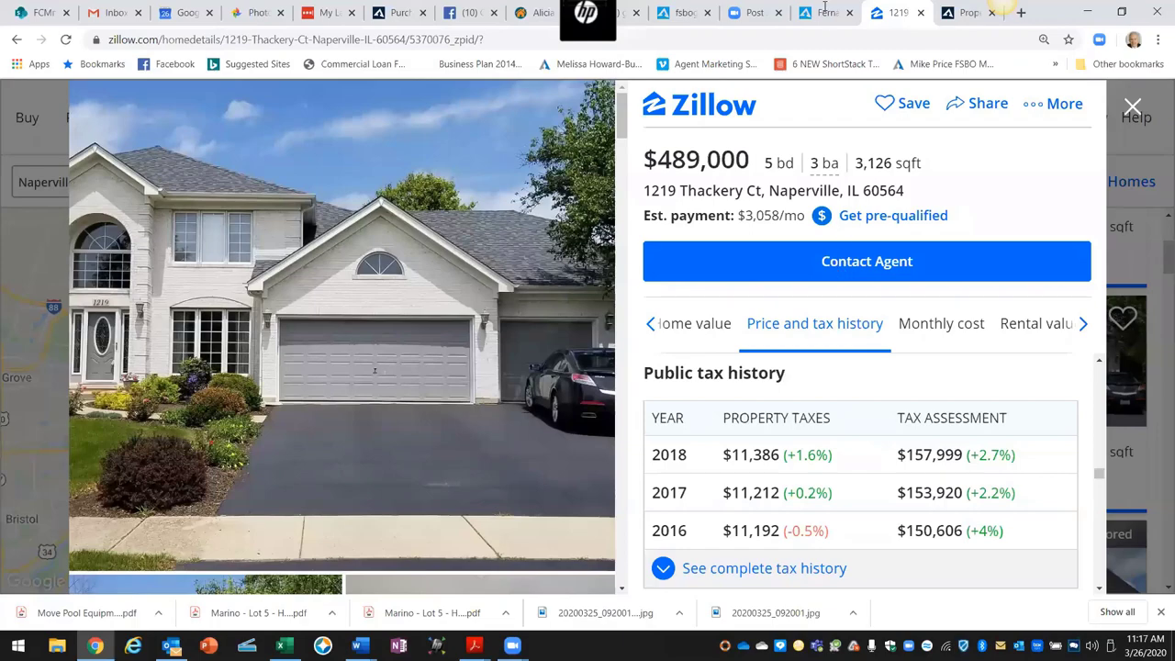
left_click(959, 12)
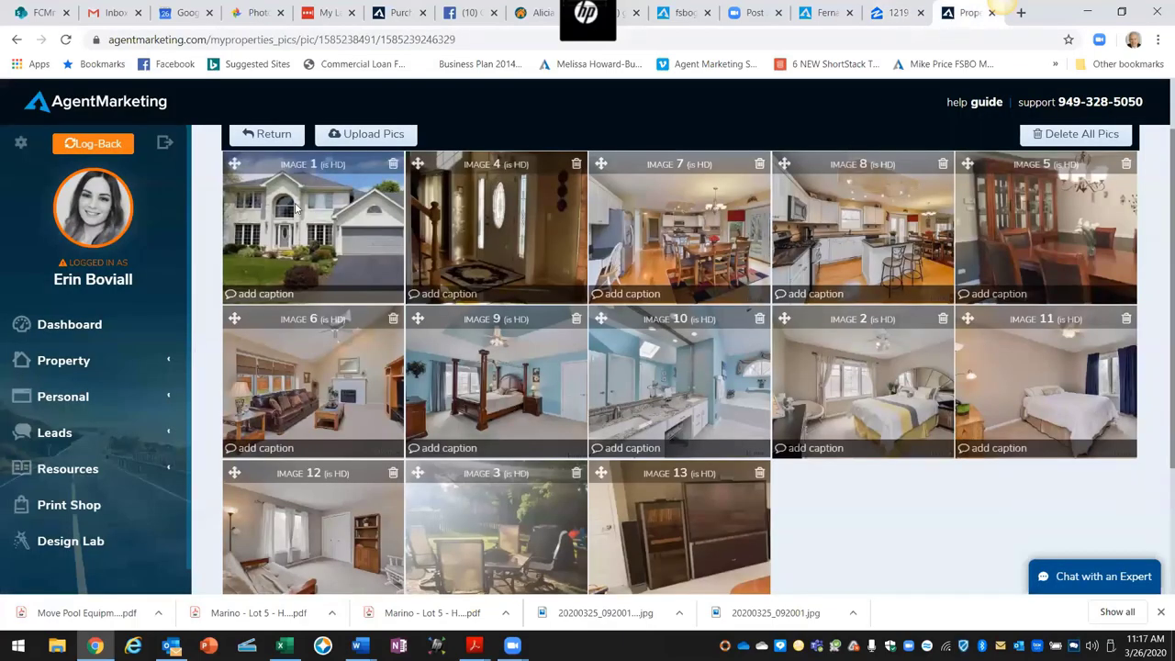
left_click(273, 135)
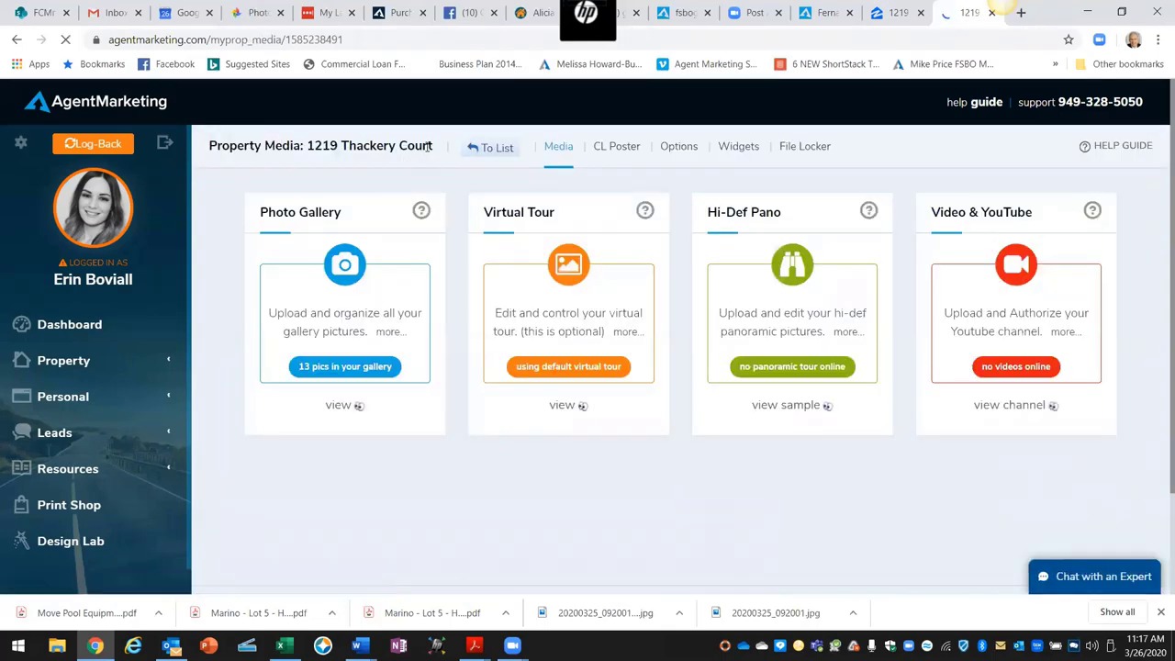
left_click(473, 150)
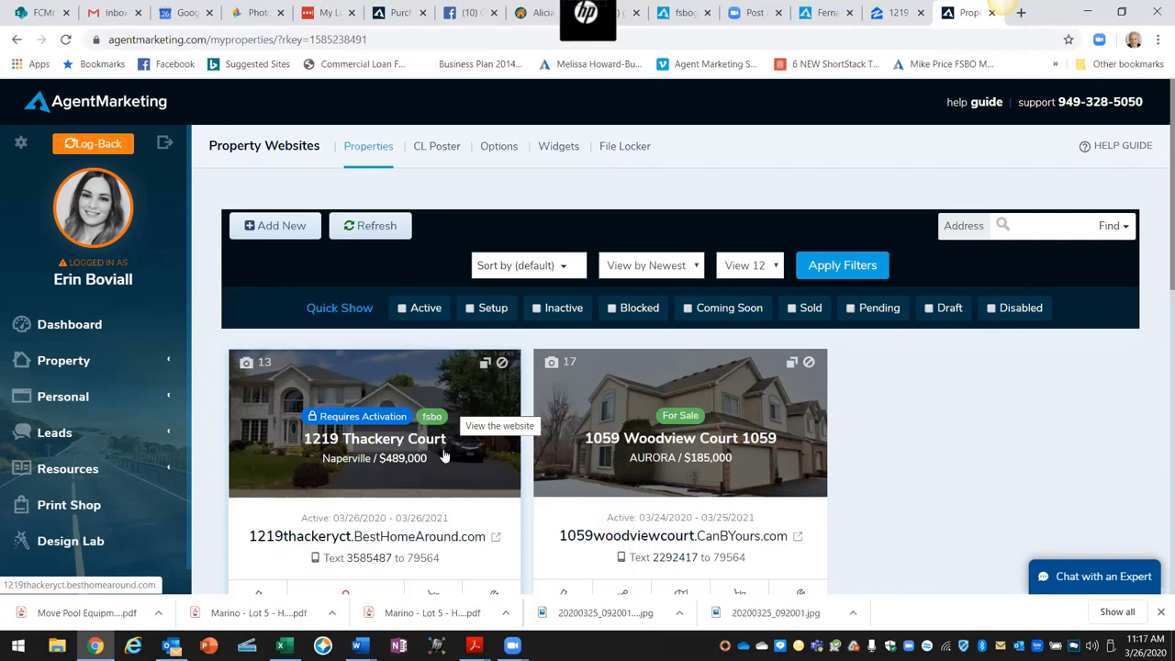
scroll(440, 449, "down", 1)
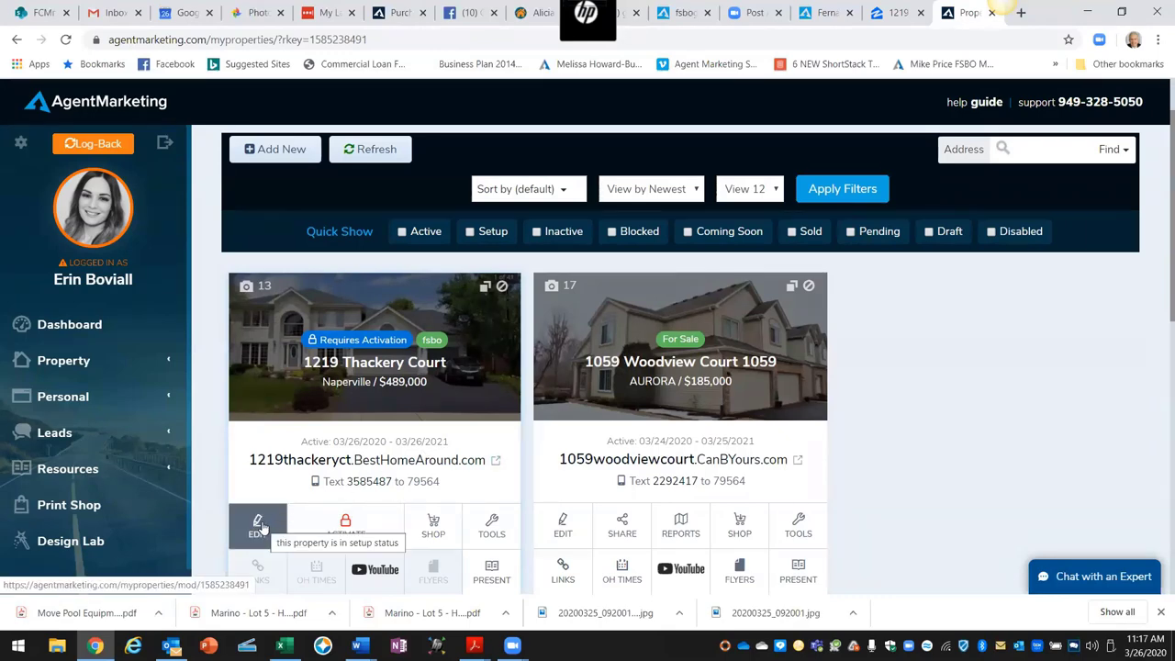
left_click(259, 525)
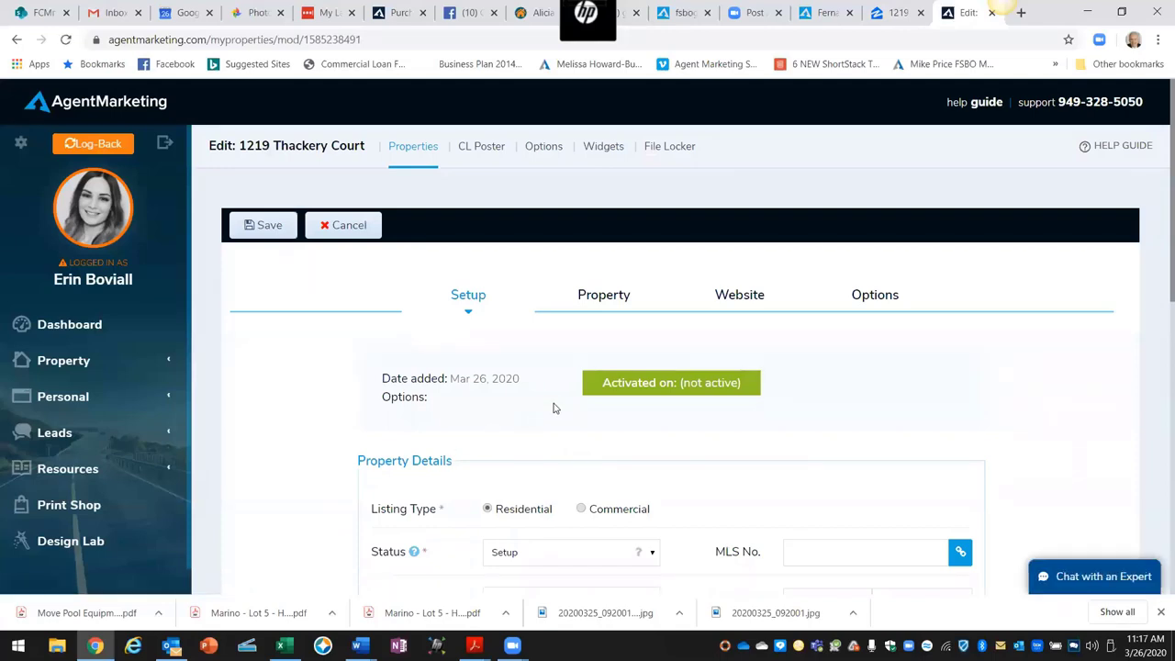
Step: Show the listing's Property details and bring up the Property Financials fields
scroll(553, 409, "down", 1)
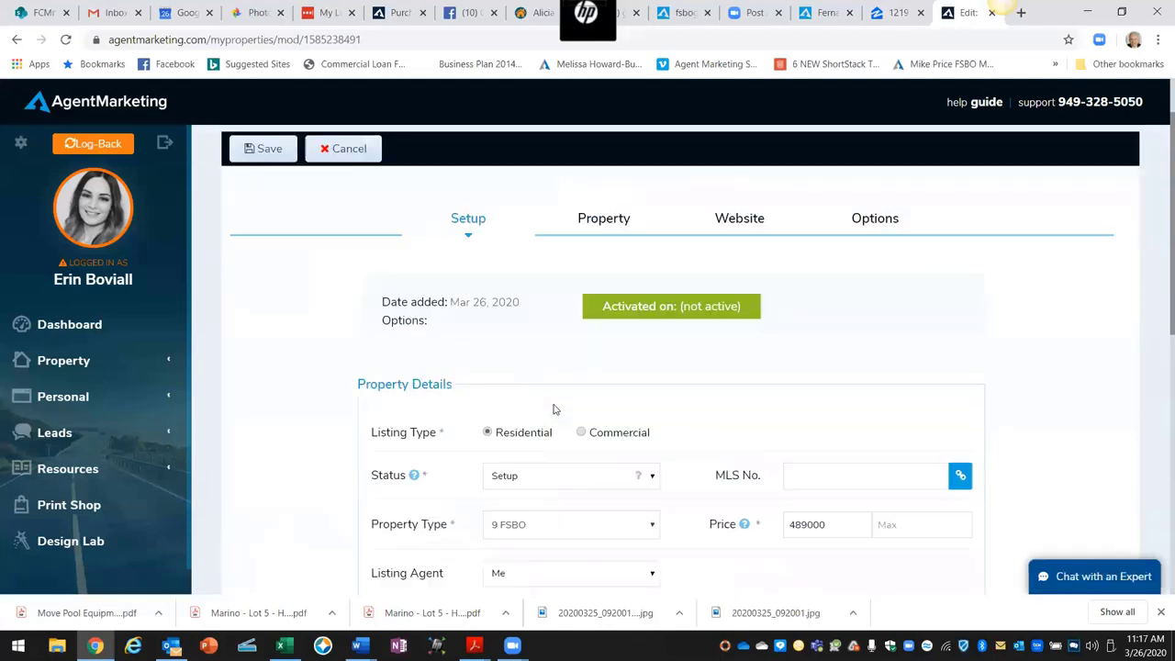
left_click(606, 220)
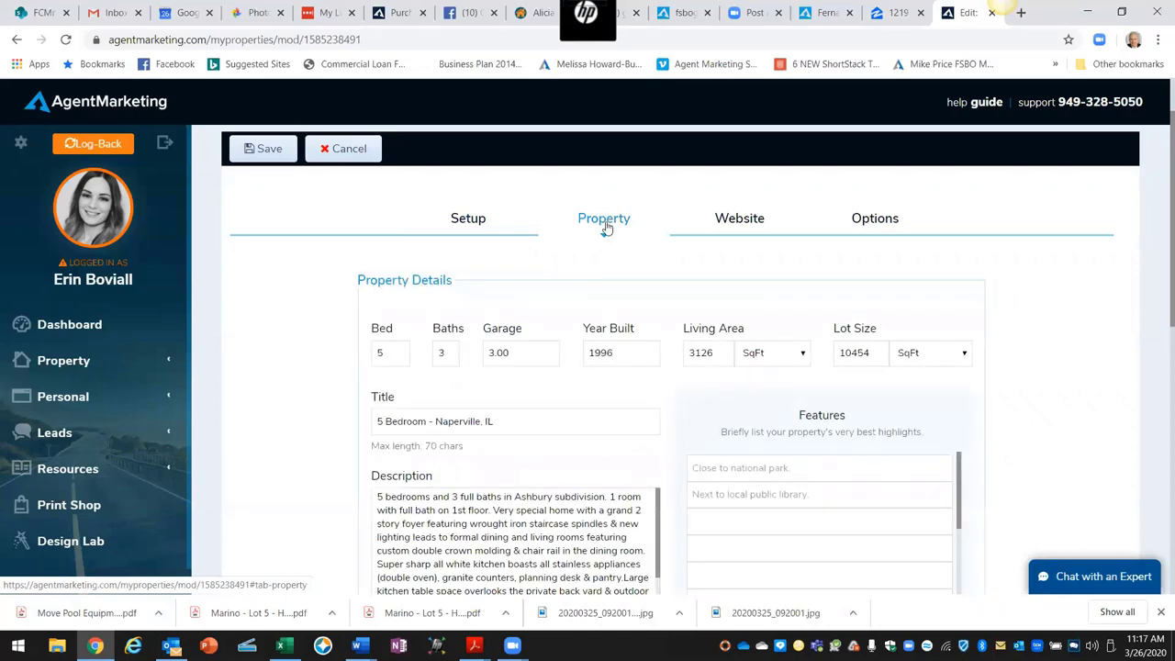
scroll(601, 352, "down", 3)
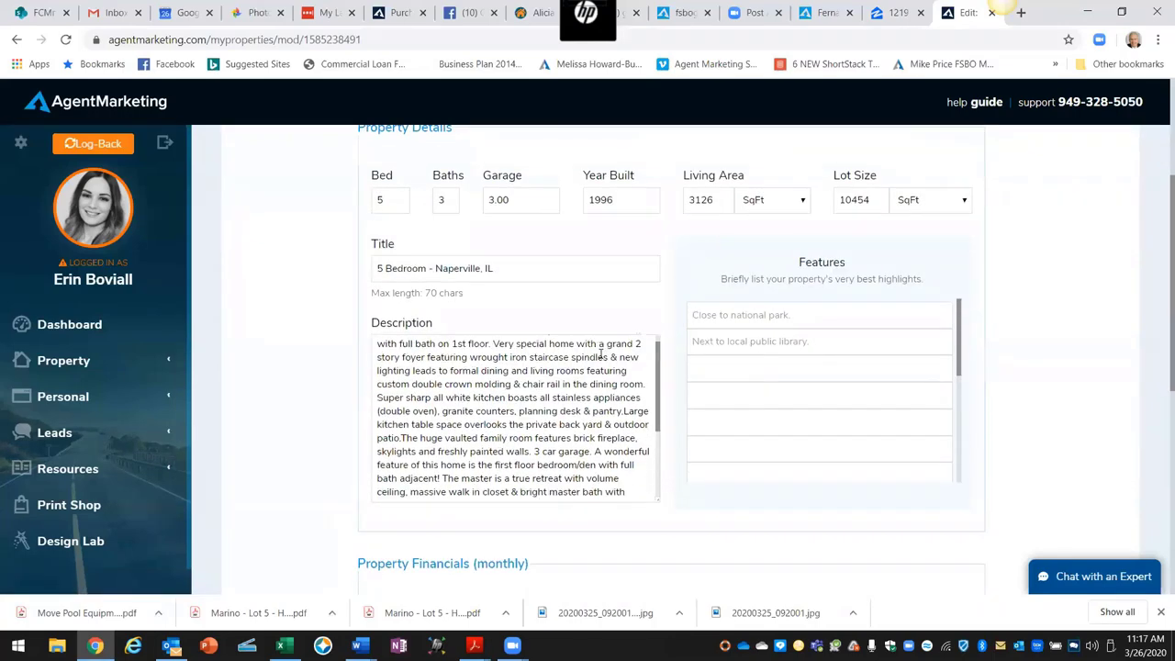
scroll(664, 338, "down", 2)
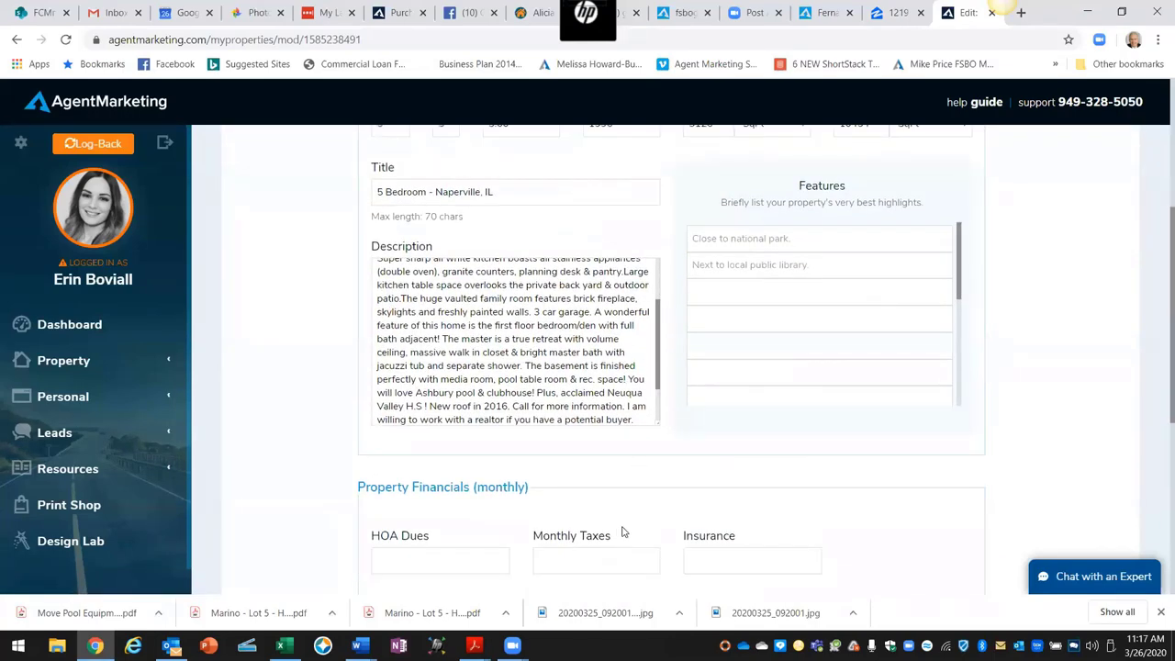
scroll(579, 518, "down", 1)
Step: Enter monthly HOA dues 45, taxes 995 and insurance 150, then save the listing
left_click(466, 484)
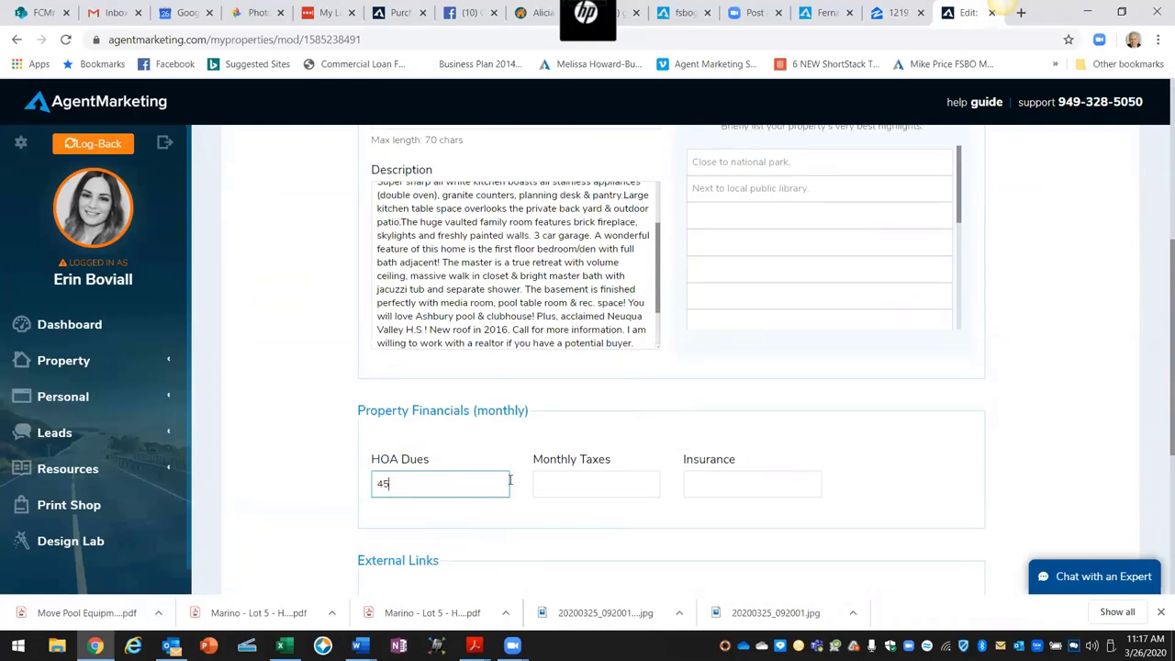
left_click(548, 481)
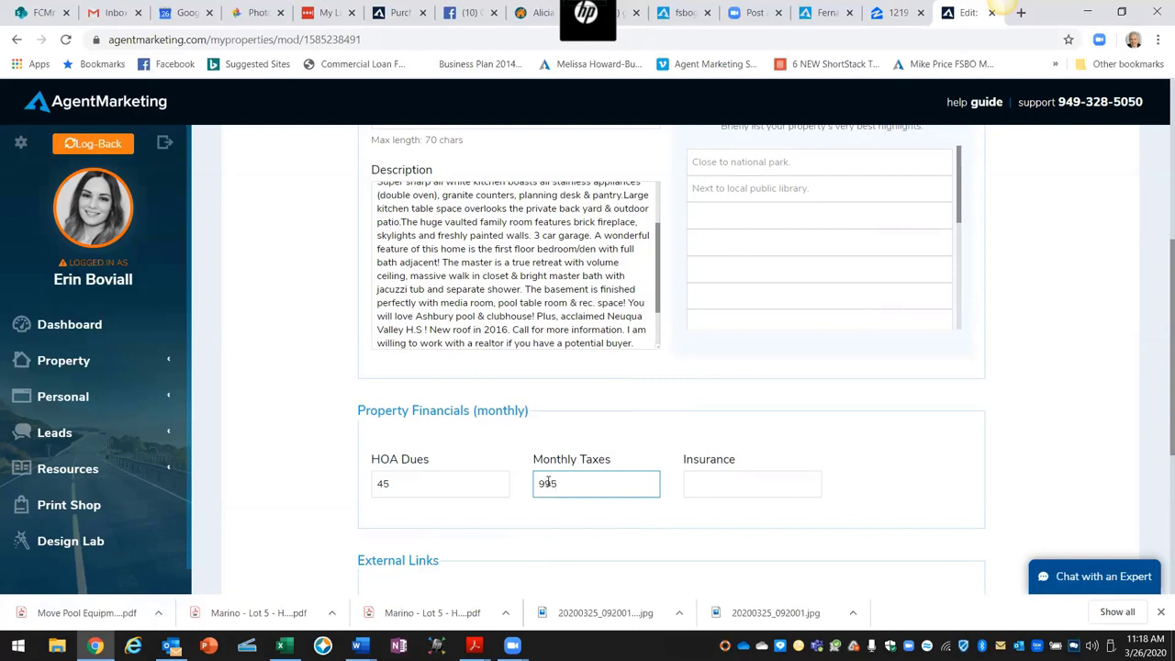
left_click(739, 485)
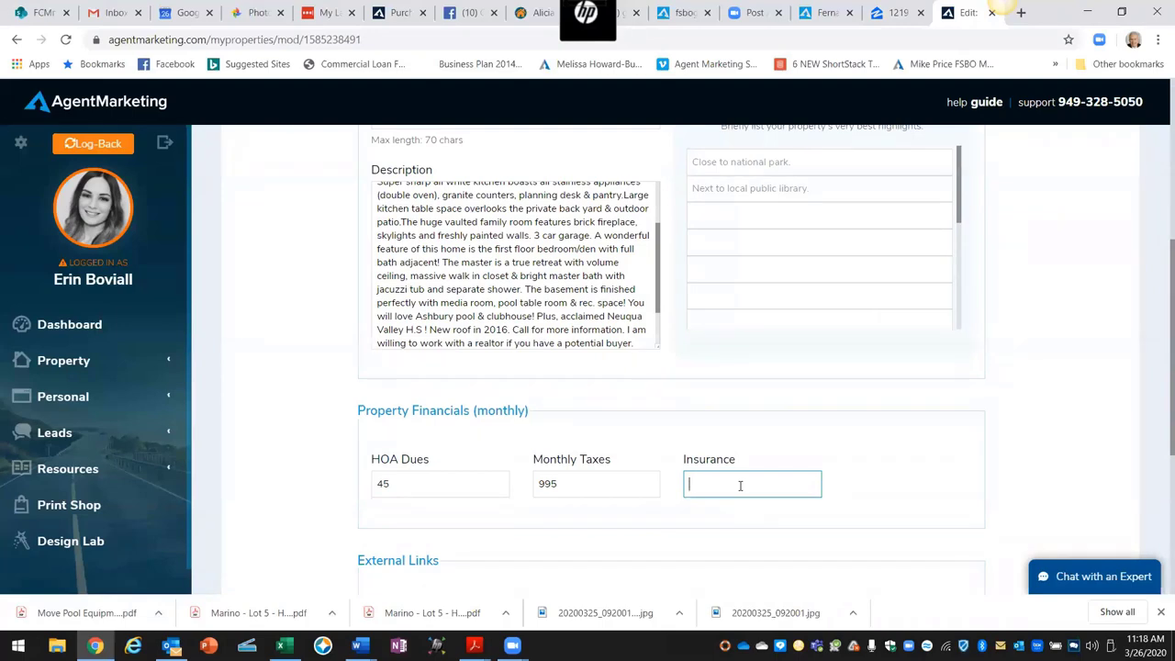
type("150")
left_click(929, 433)
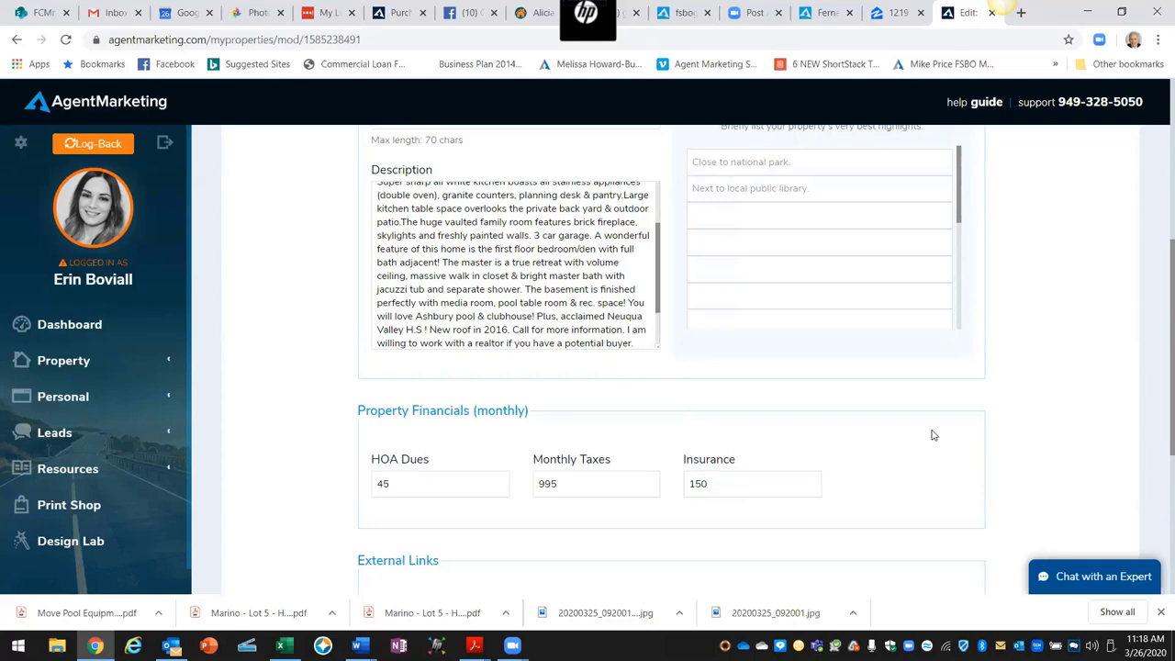
left_click_drag(473, 409, 527, 411)
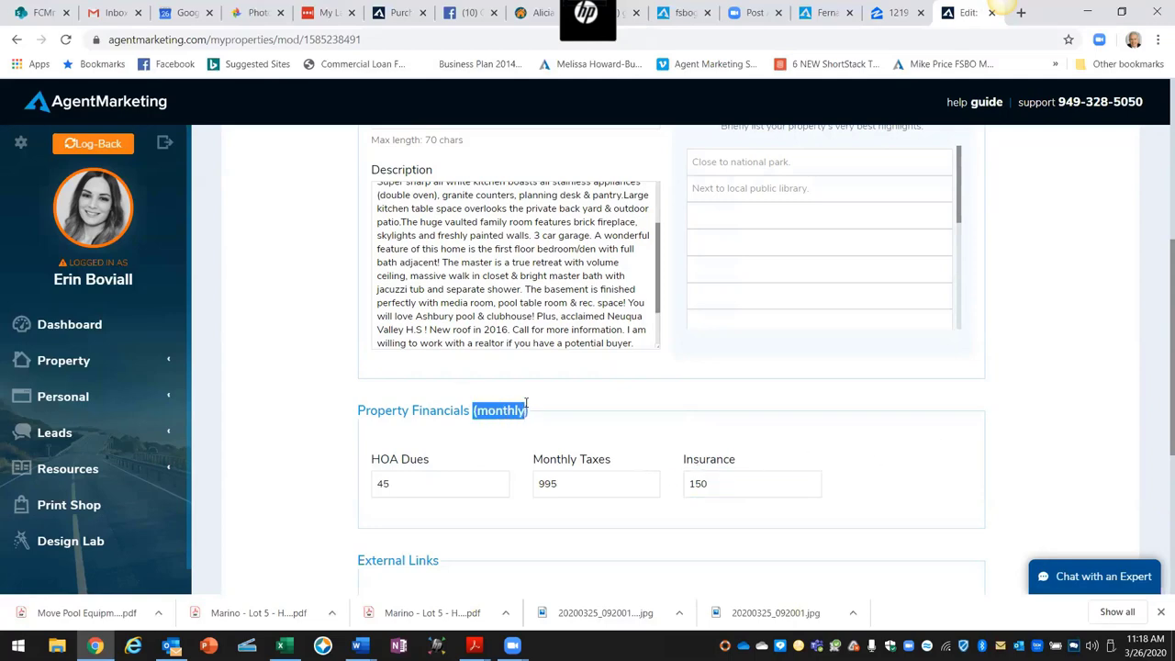
scroll(616, 450, "up", 2)
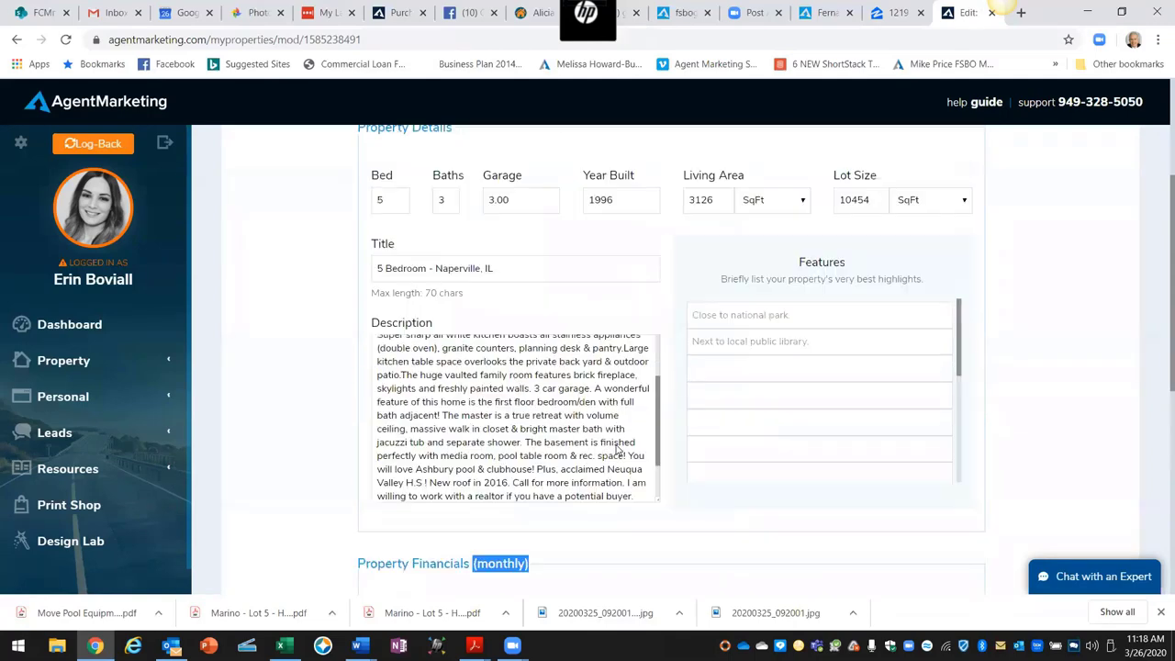
scroll(948, 519, "up", 3)
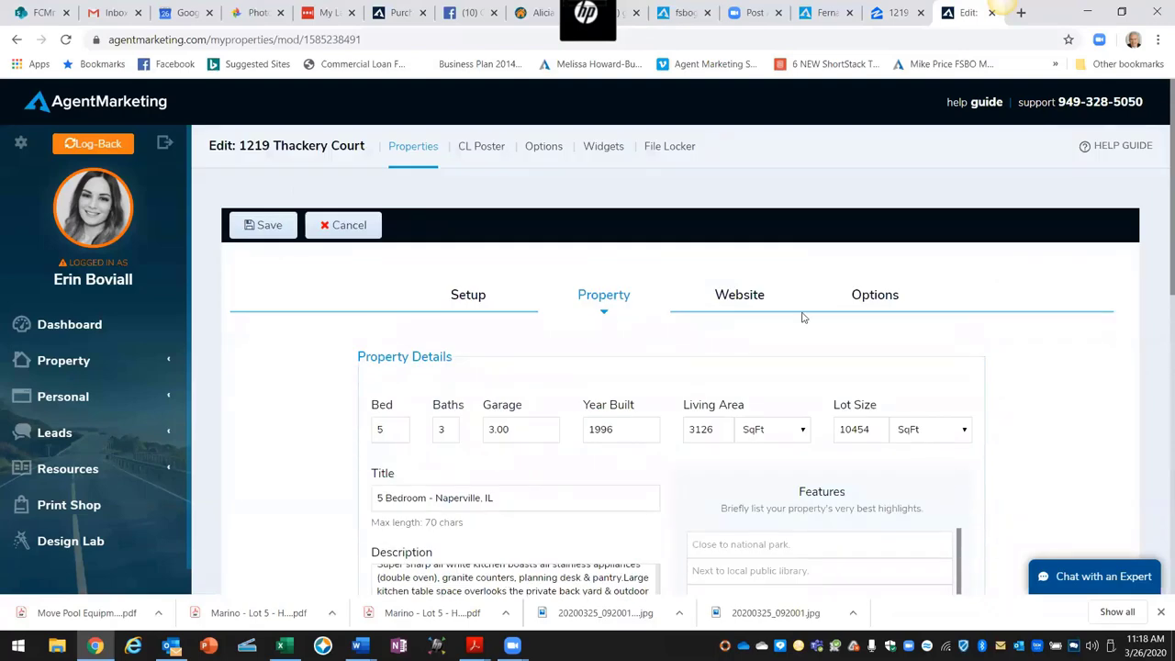
left_click(264, 229)
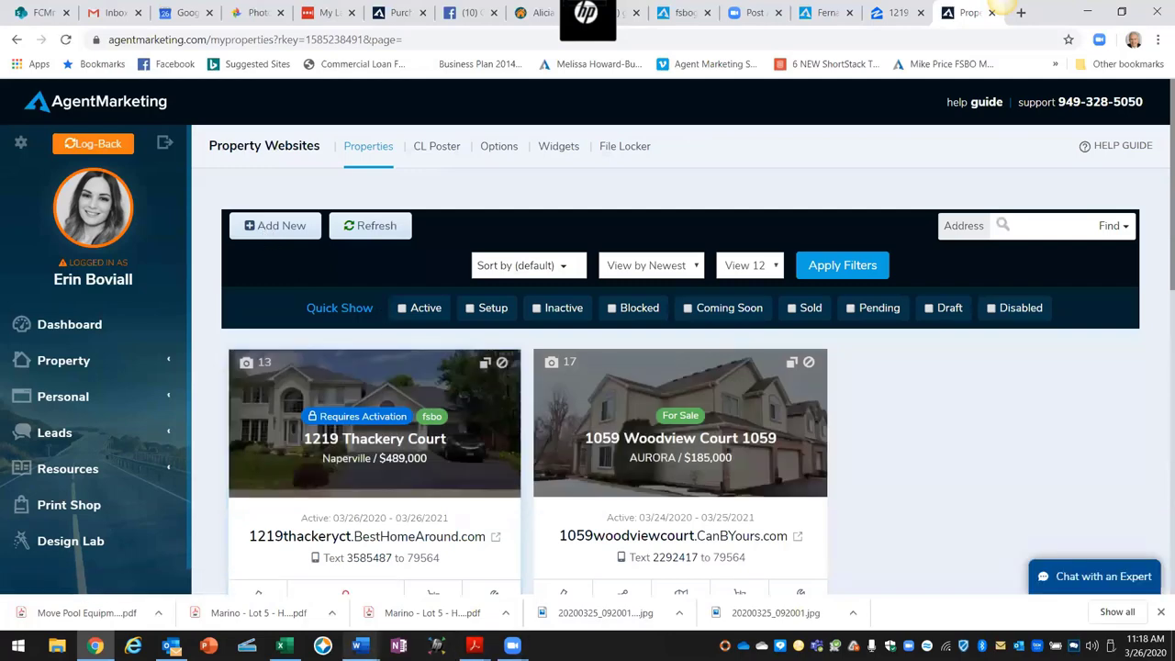
Step: Bring the Word property website guide forward to section 9.0 on reaching 35%
mouse_move(359, 645)
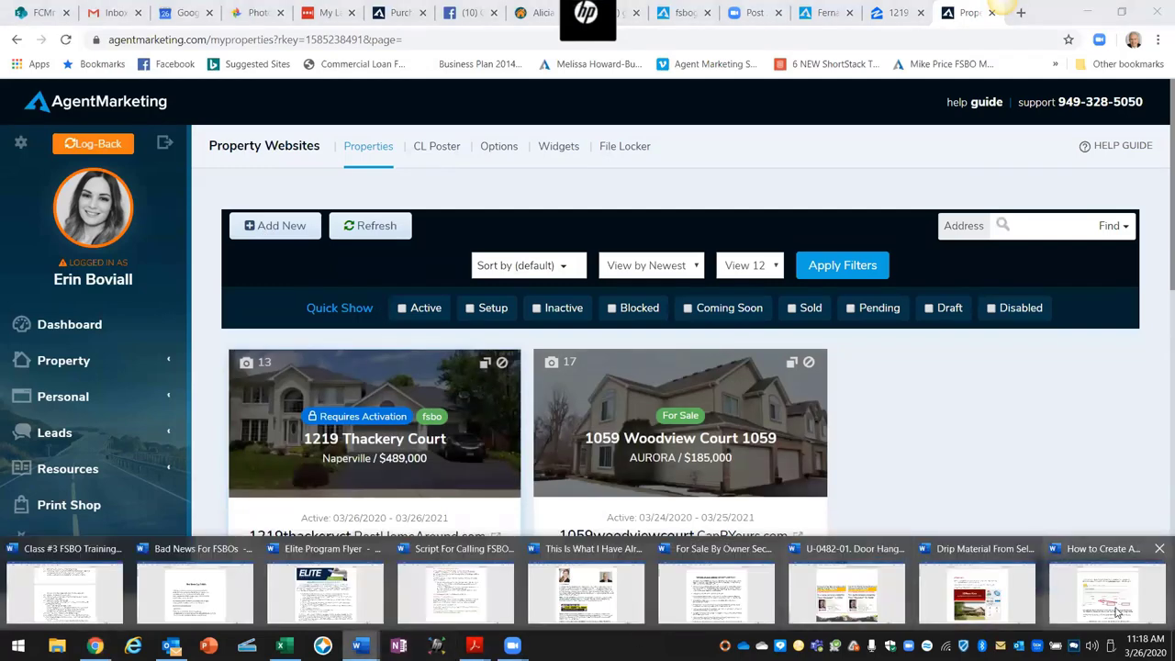
left_click(1122, 613)
scroll(838, 448, "down", 5)
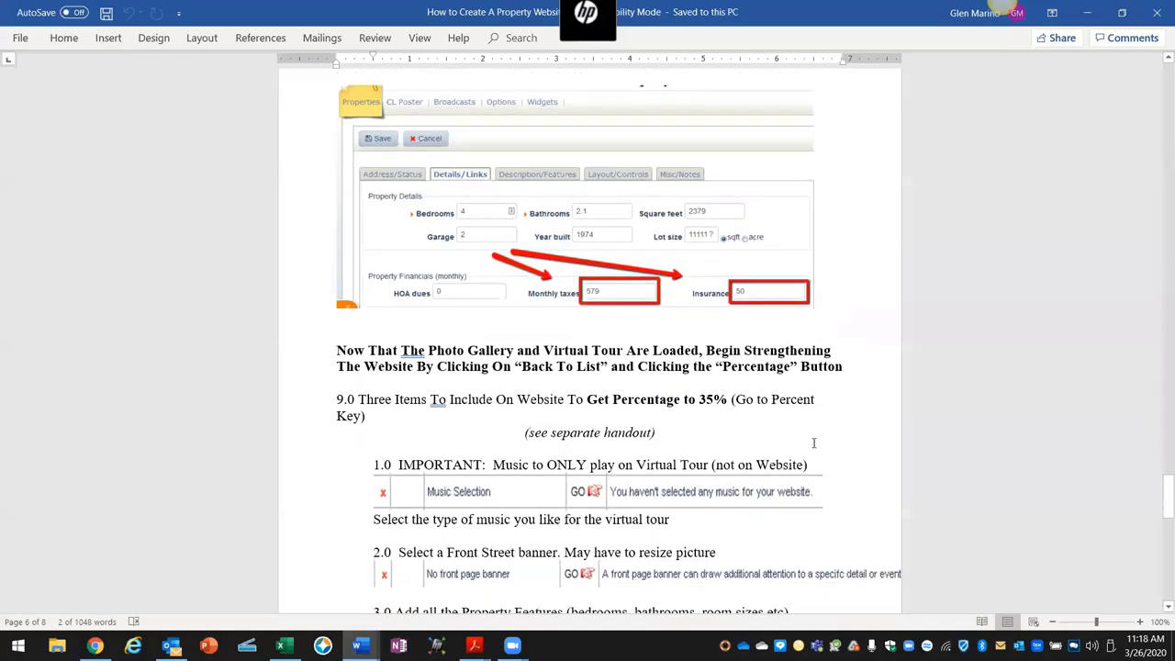
scroll(808, 442, "down", 1)
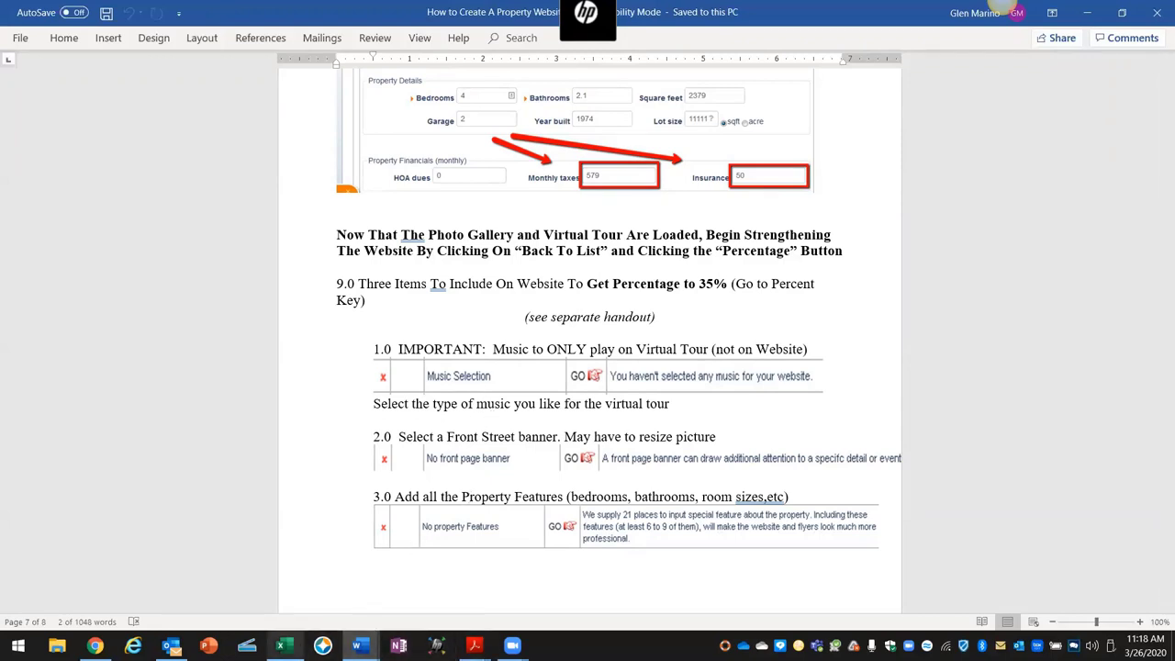
Step: Switch back to Chrome and scroll the Property Websites list down to the card buttons
left_click(94, 646)
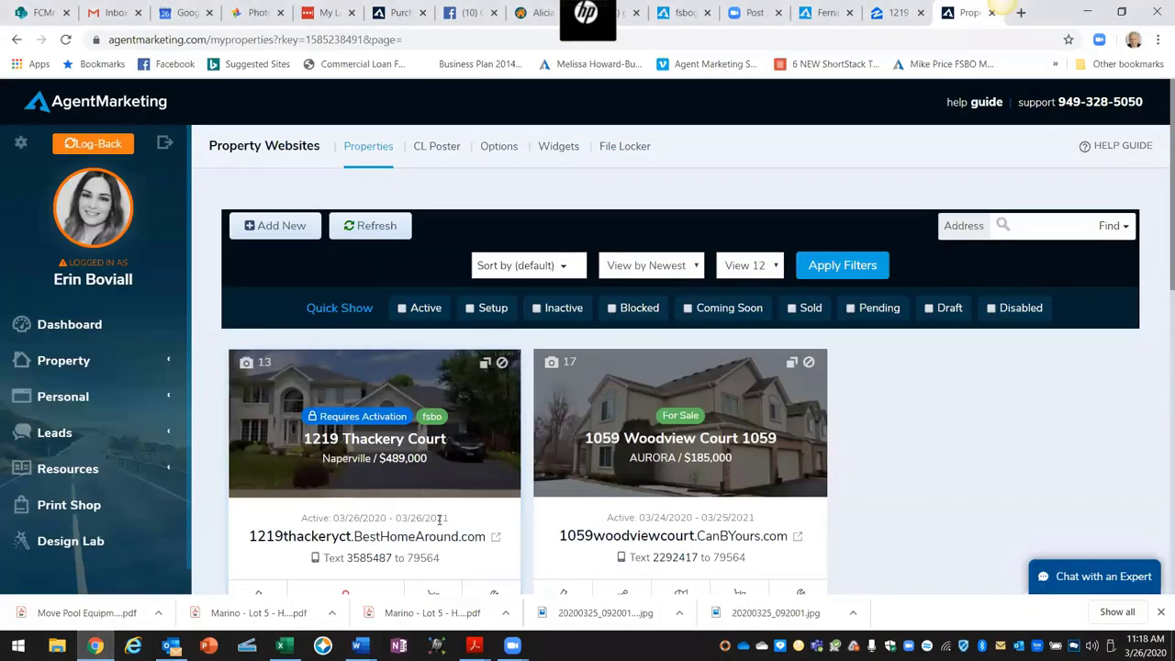
scroll(459, 449, "down", 1)
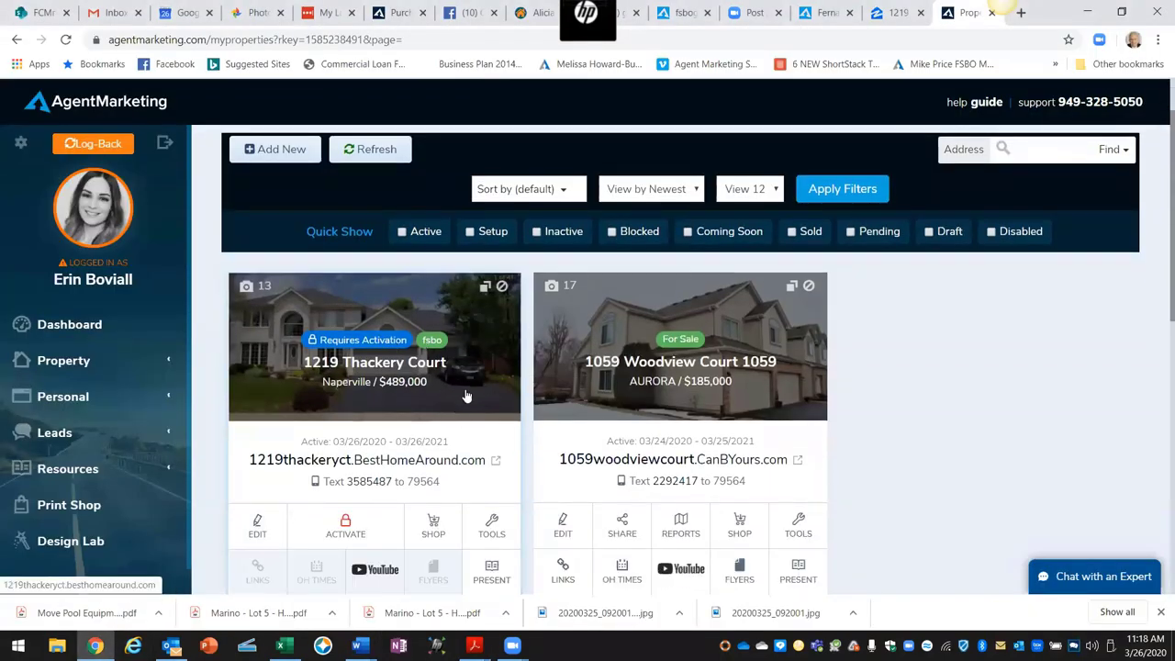
scroll(465, 395, "down", 1)
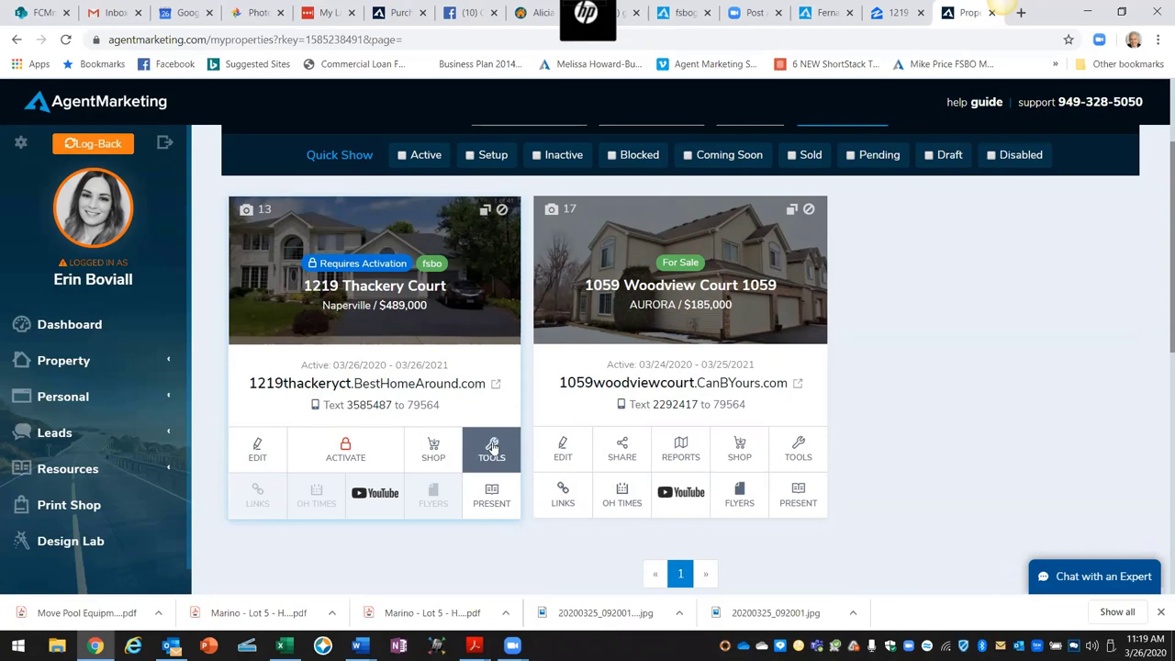
left_click(491, 440)
scroll(479, 398, "down", 4)
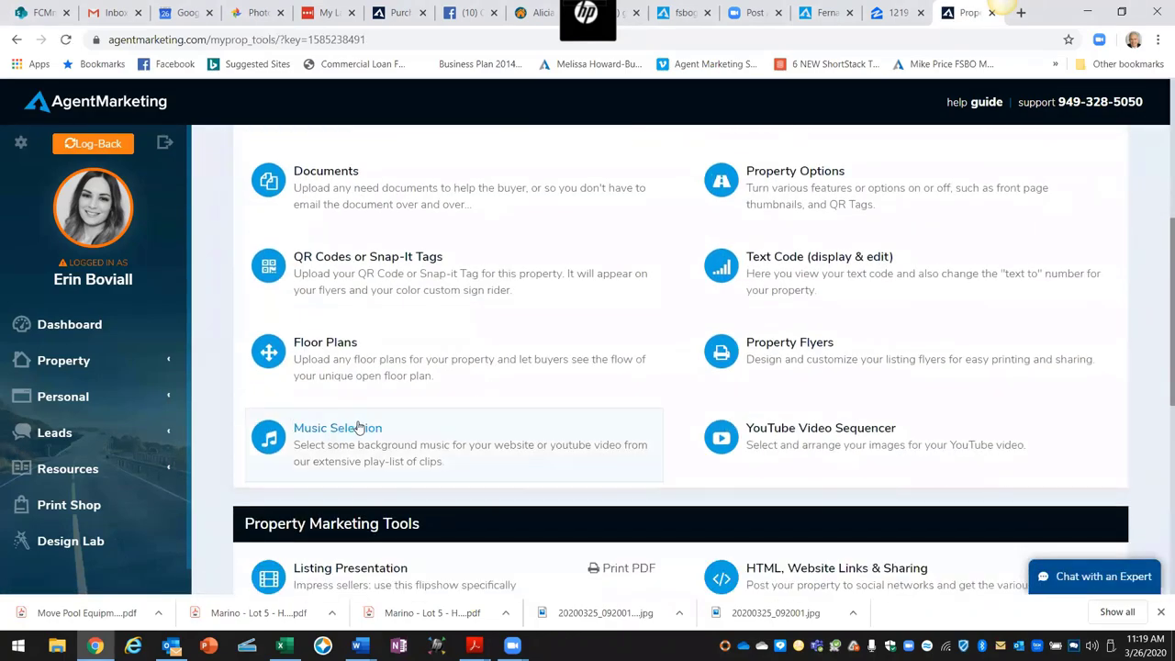
left_click(353, 433)
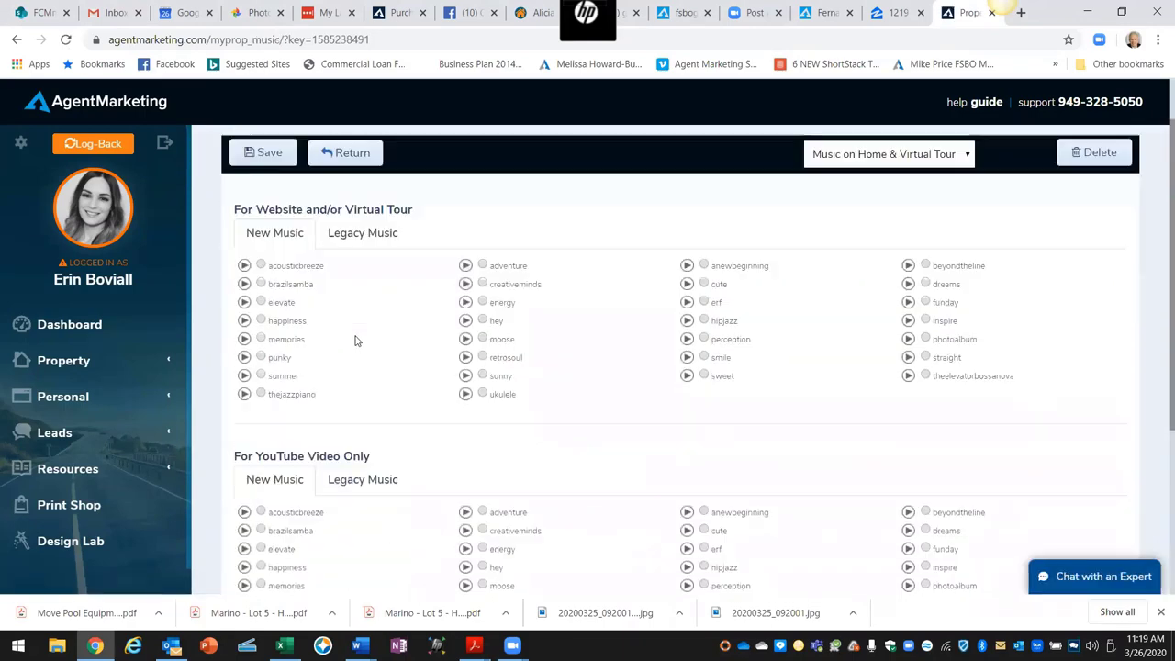
left_click(354, 230)
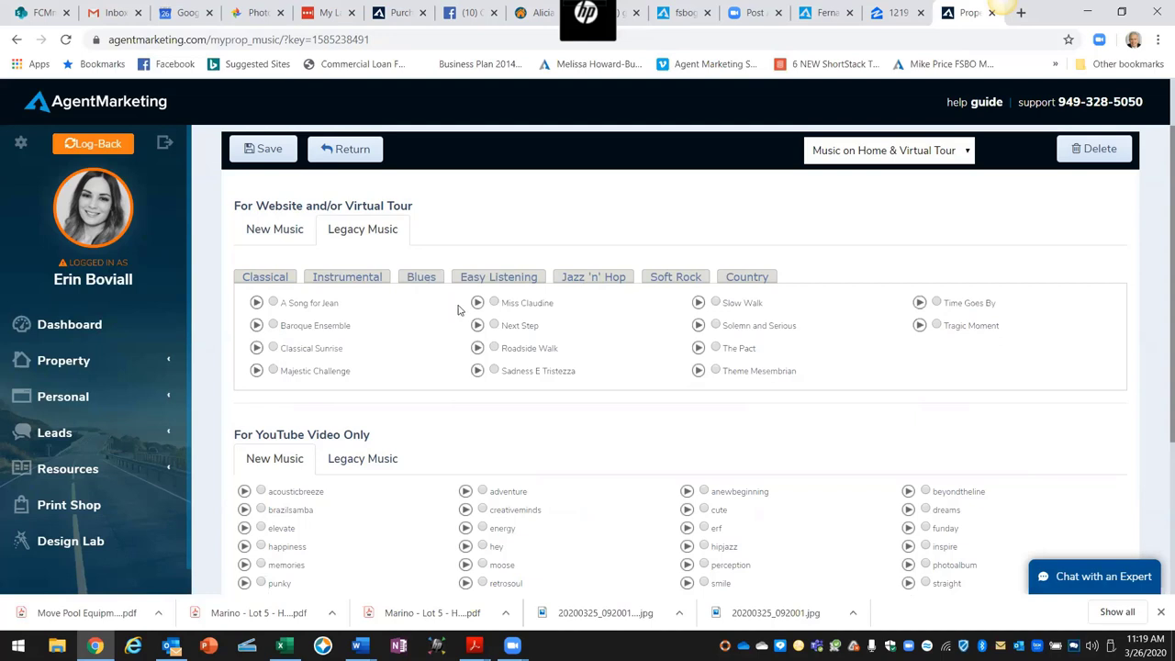
left_click(495, 277)
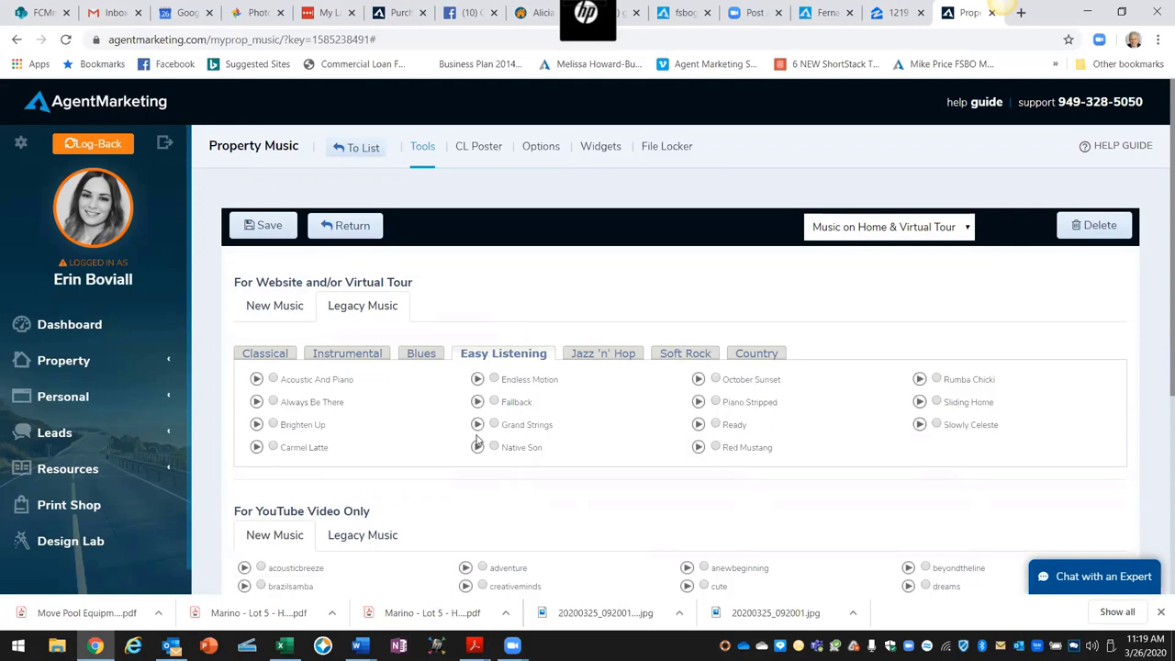
left_click(477, 425)
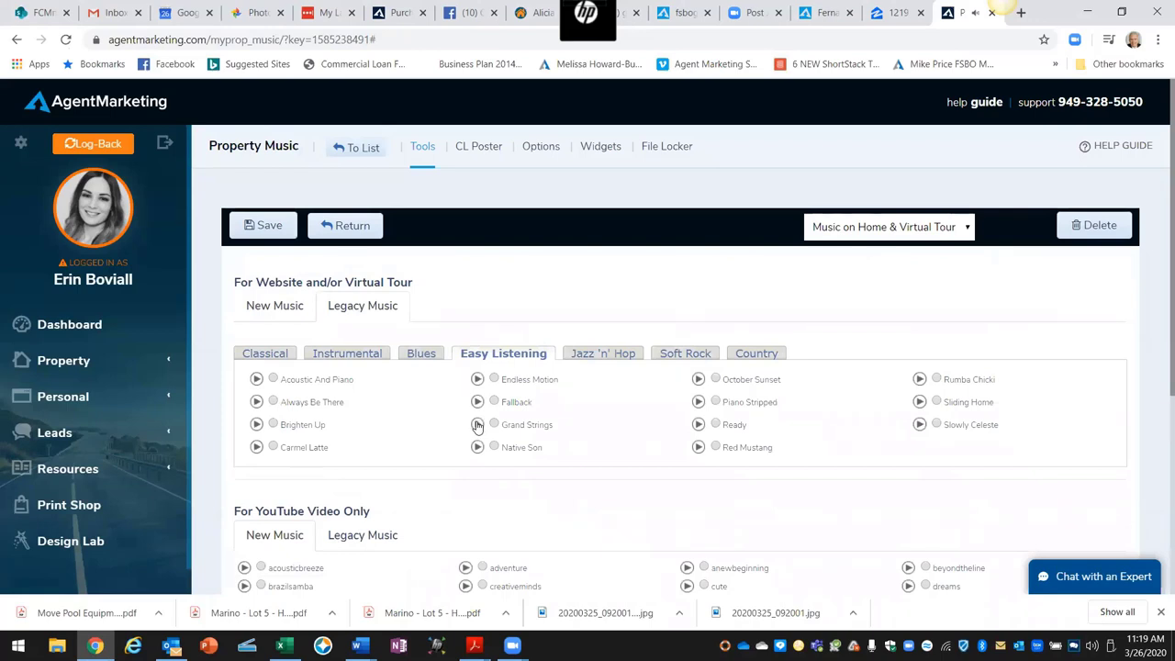
left_click(479, 425)
left_click(494, 424)
Step: Set the music to play on the Virtual Tour only and save the selection
left_click(967, 230)
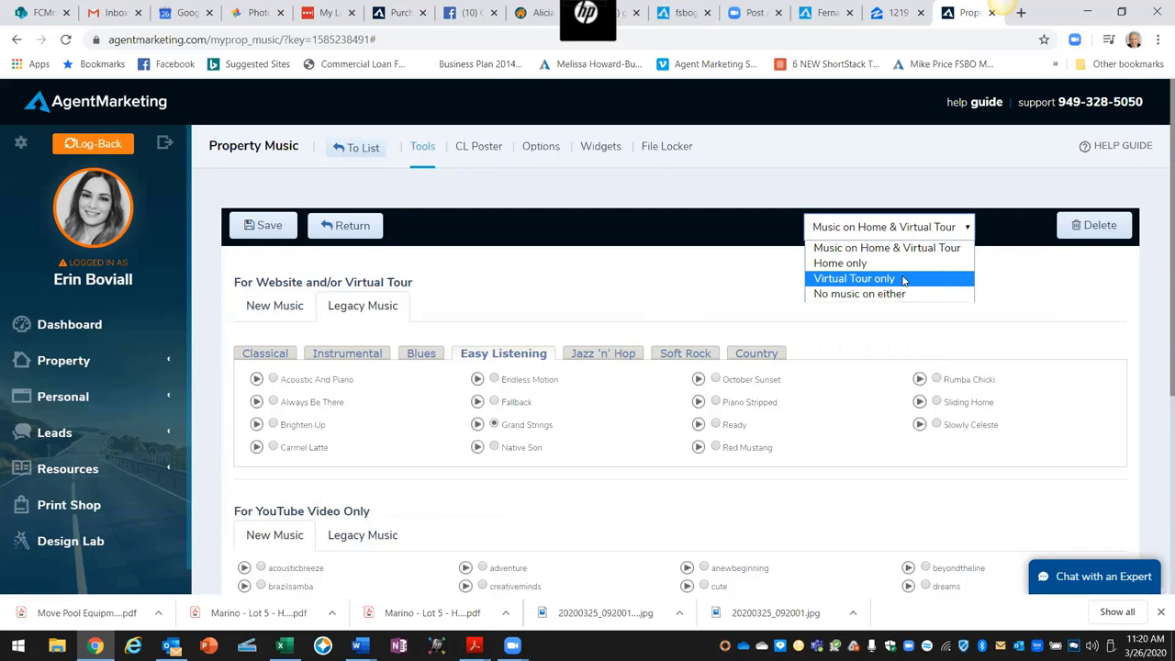
left_click(903, 280)
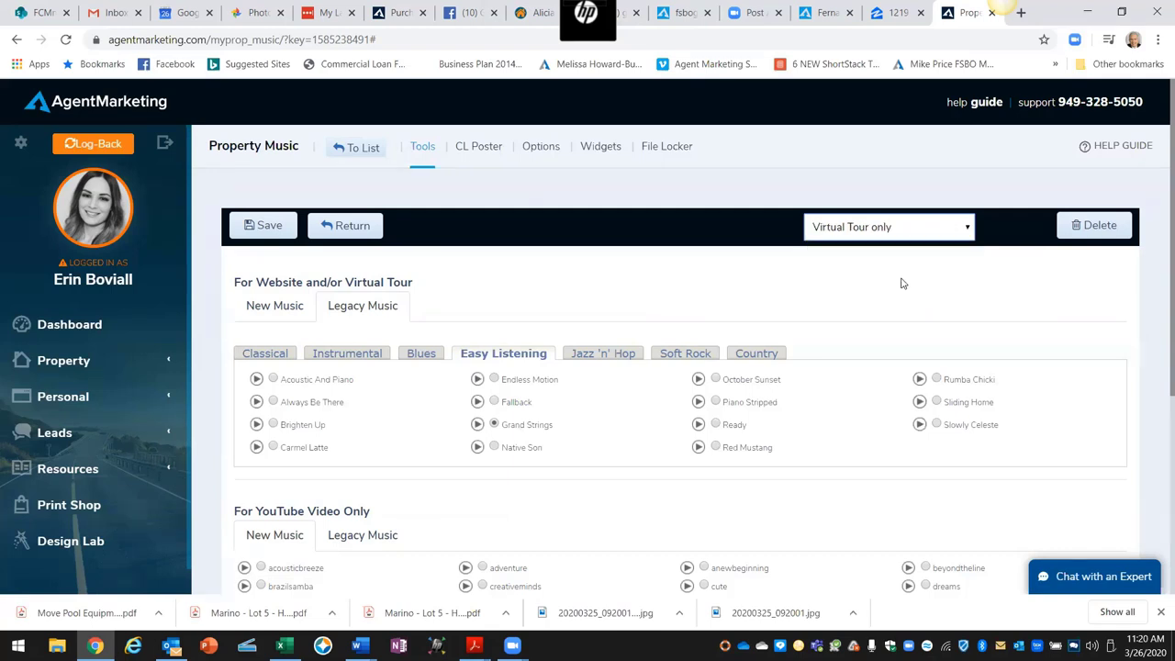
left_click(272, 230)
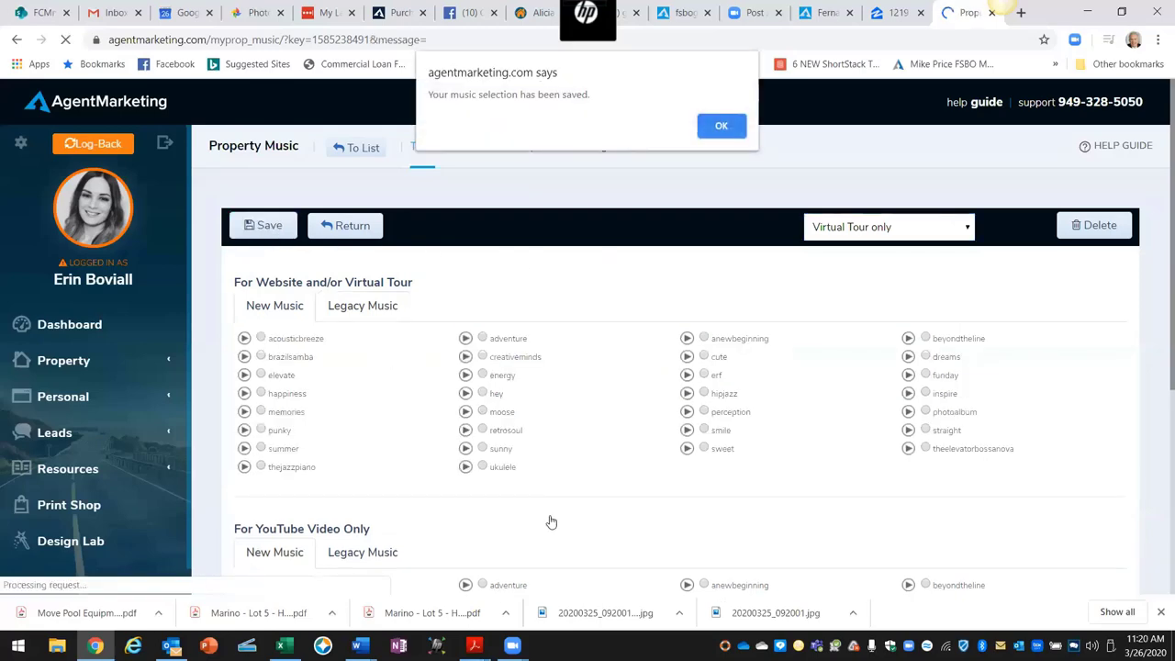
left_click(360, 646)
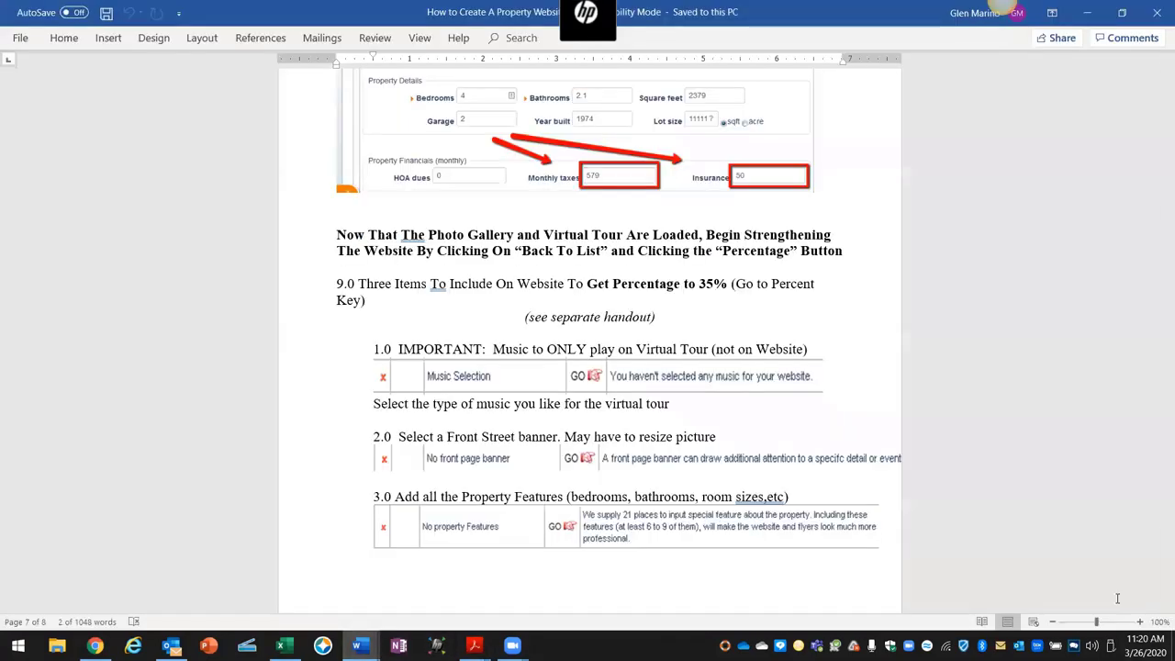
Step: Review the Word outline's item on playing music only on the virtual tour, then return to the browser
left_click(1129, 605)
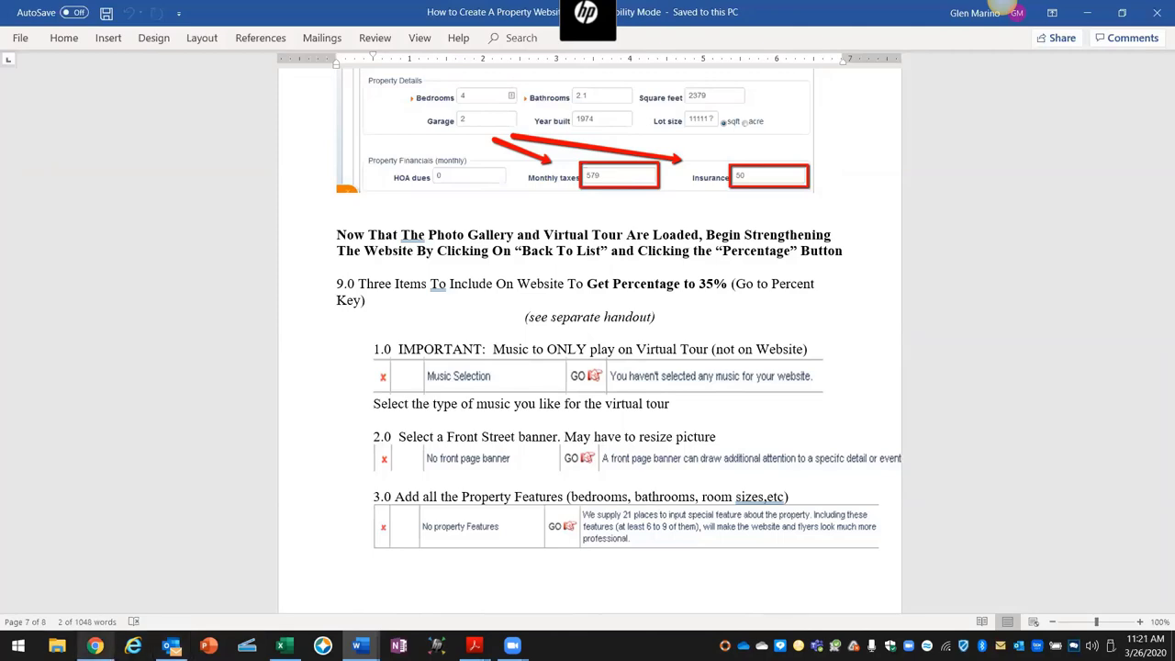
left_click(95, 645)
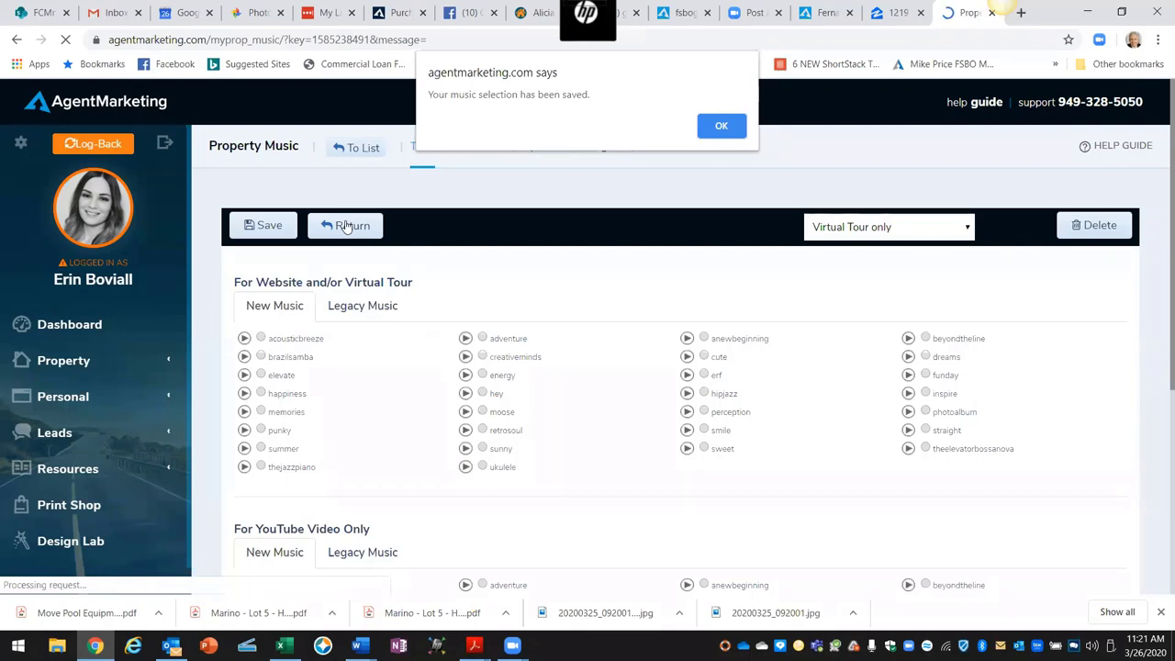
left_click(712, 132)
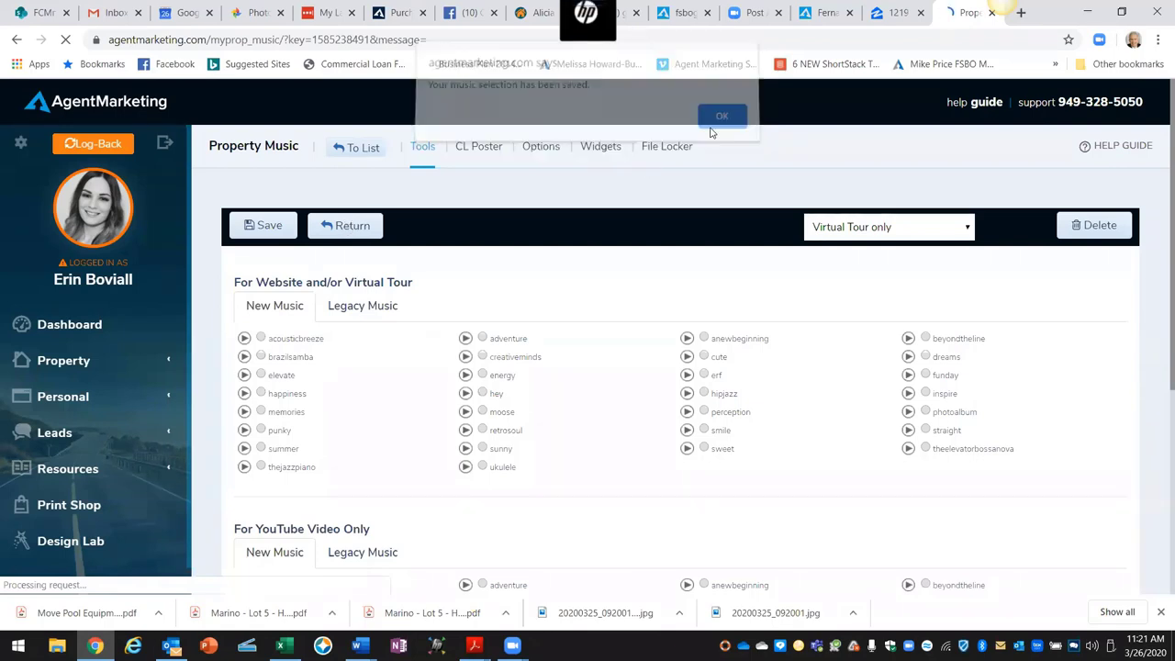
left_click(364, 225)
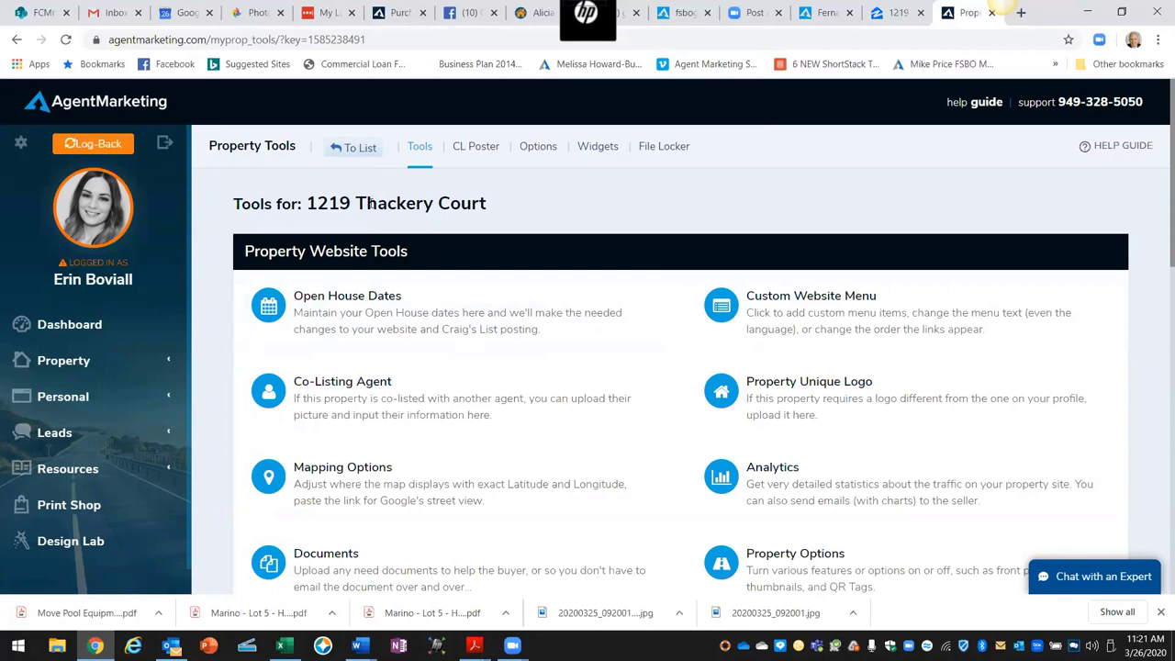
left_click(355, 148)
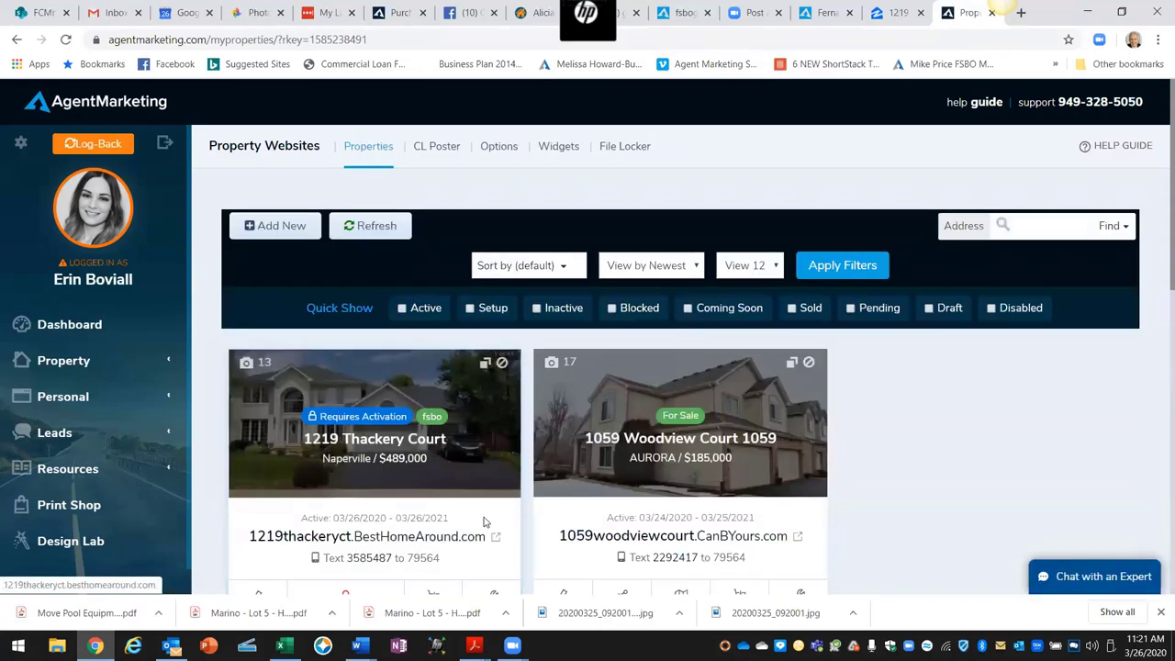
scroll(483, 522, "down", 2)
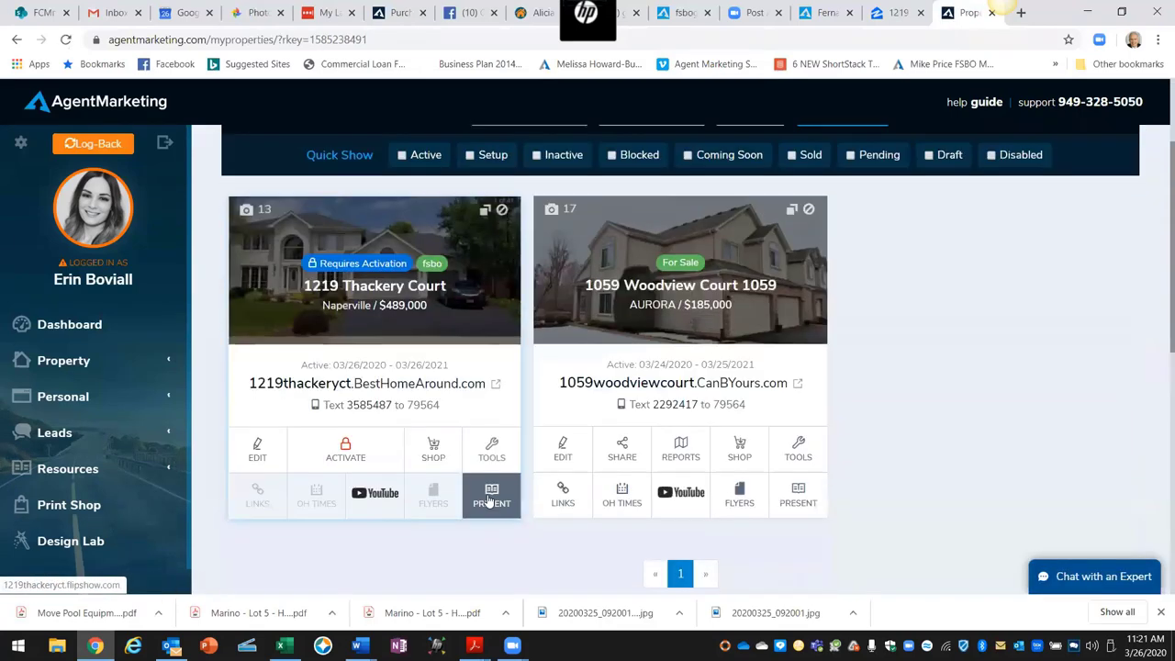
left_click(275, 459)
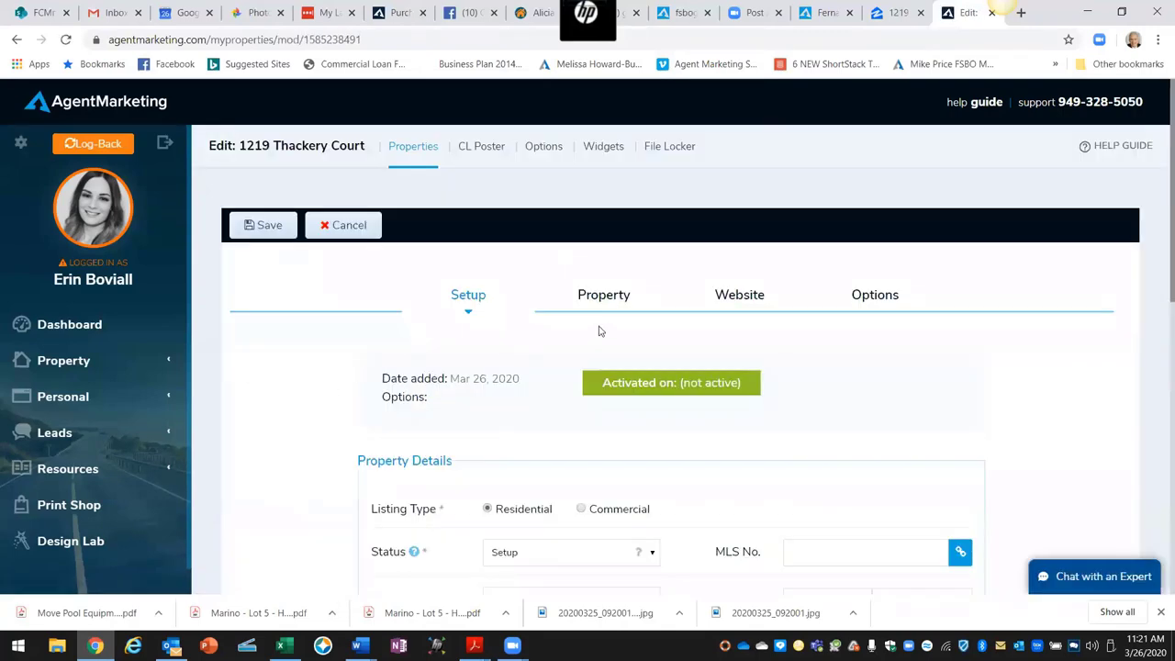
left_click(606, 295)
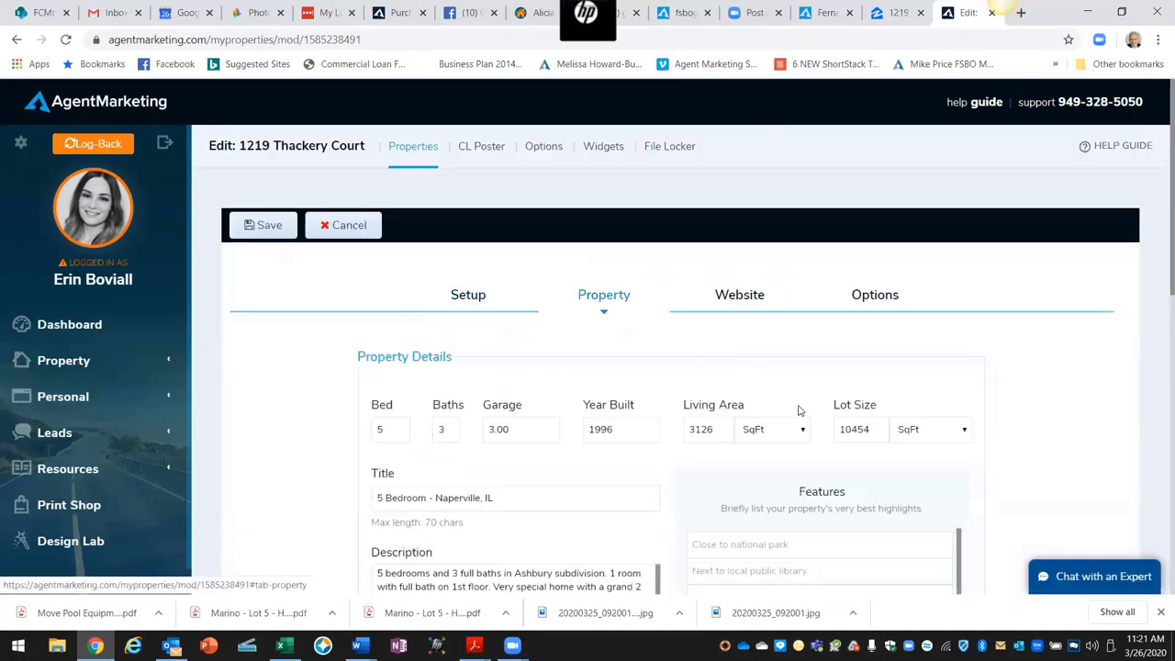
double_click(817, 494)
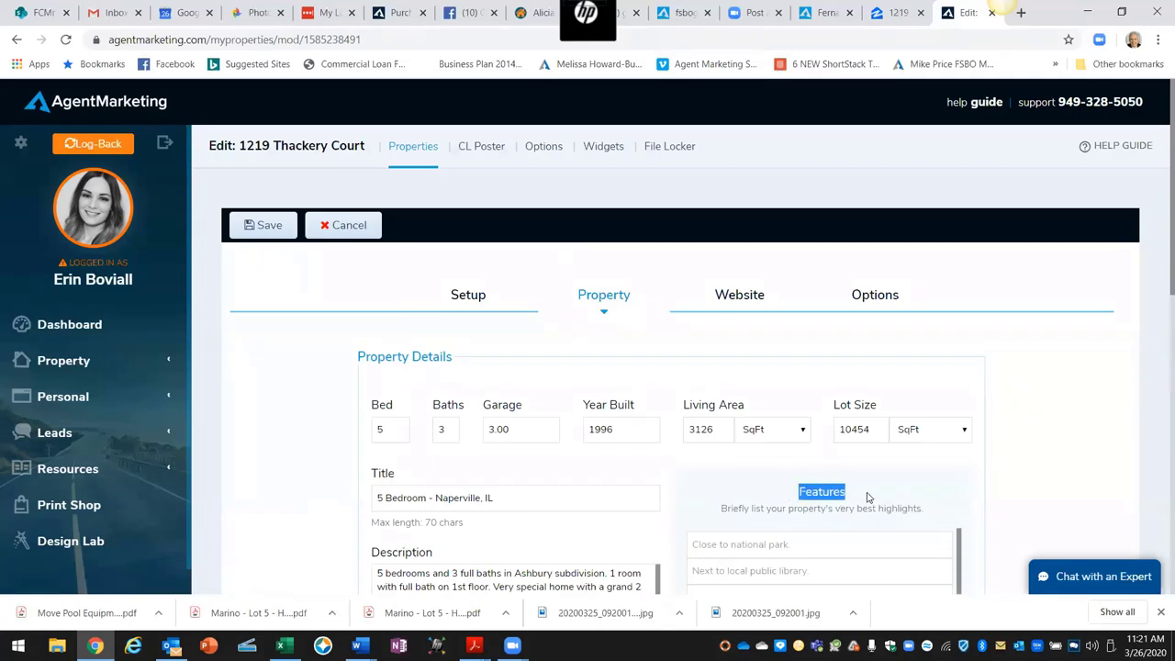
scroll(886, 492, "down", 3)
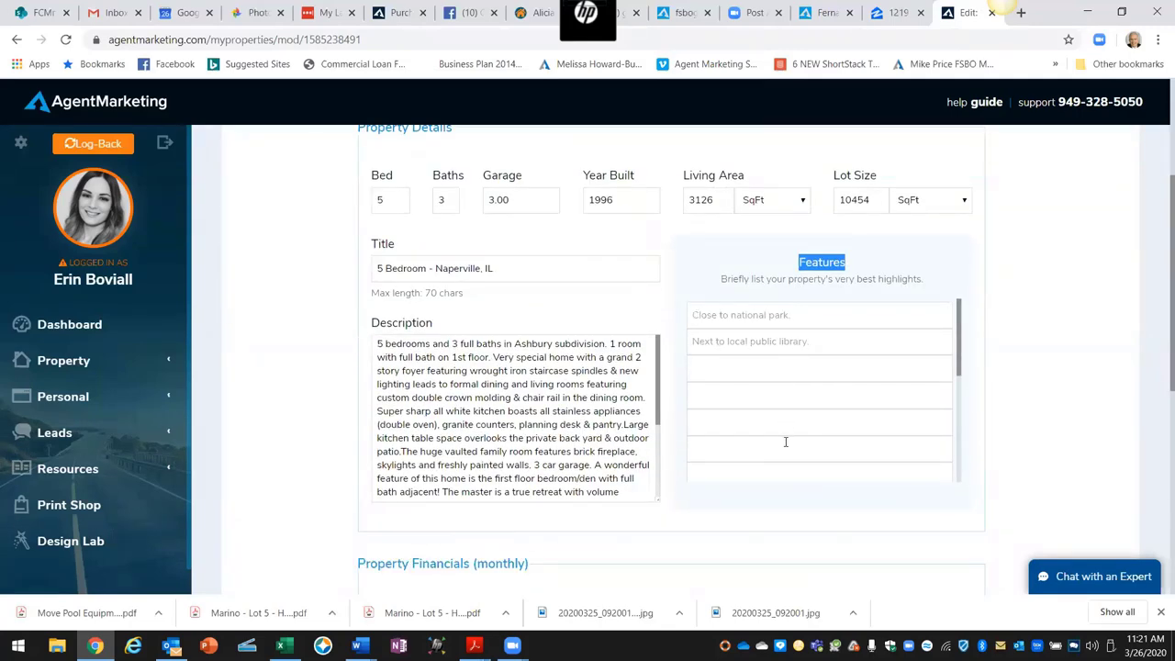
left_click(898, 13)
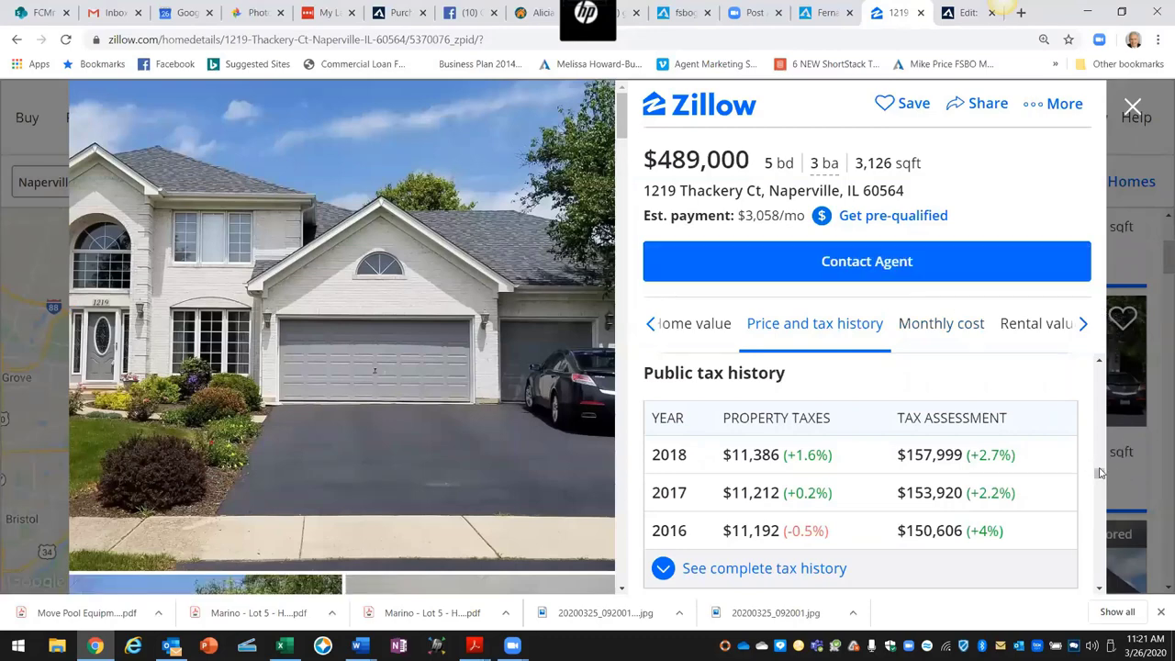
left_click_drag(1101, 474, 1099, 385)
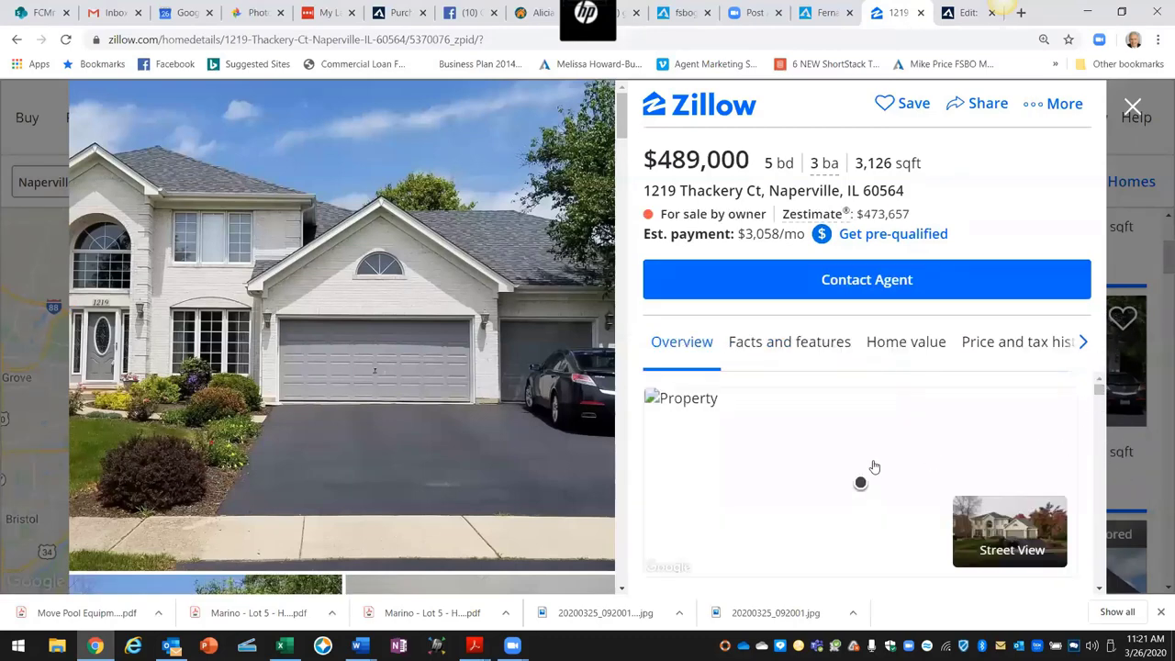
scroll(785, 462, "down", 5)
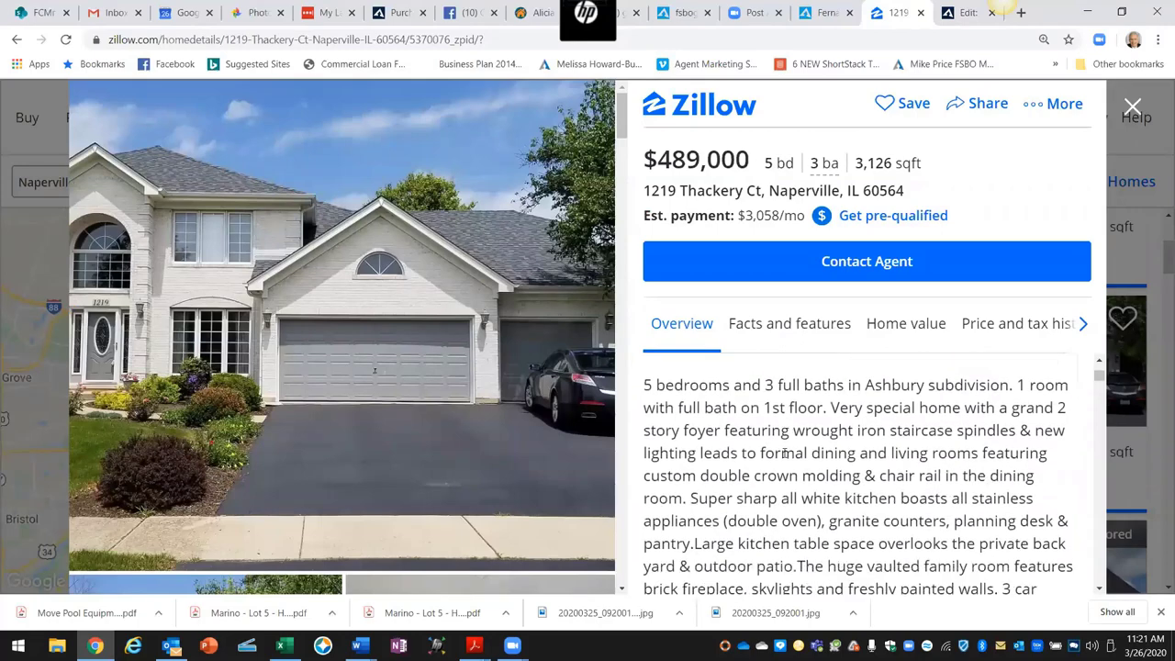
scroll(785, 450, "down", 3)
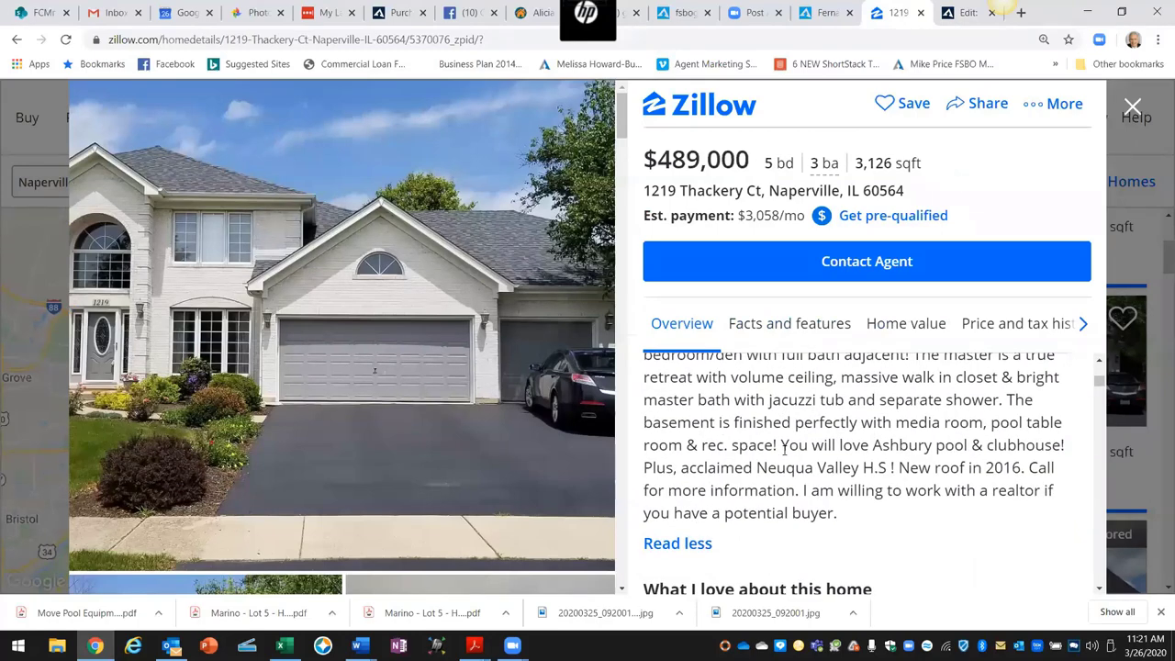
scroll(784, 447, "down", 1)
scroll(785, 450, "down", 4)
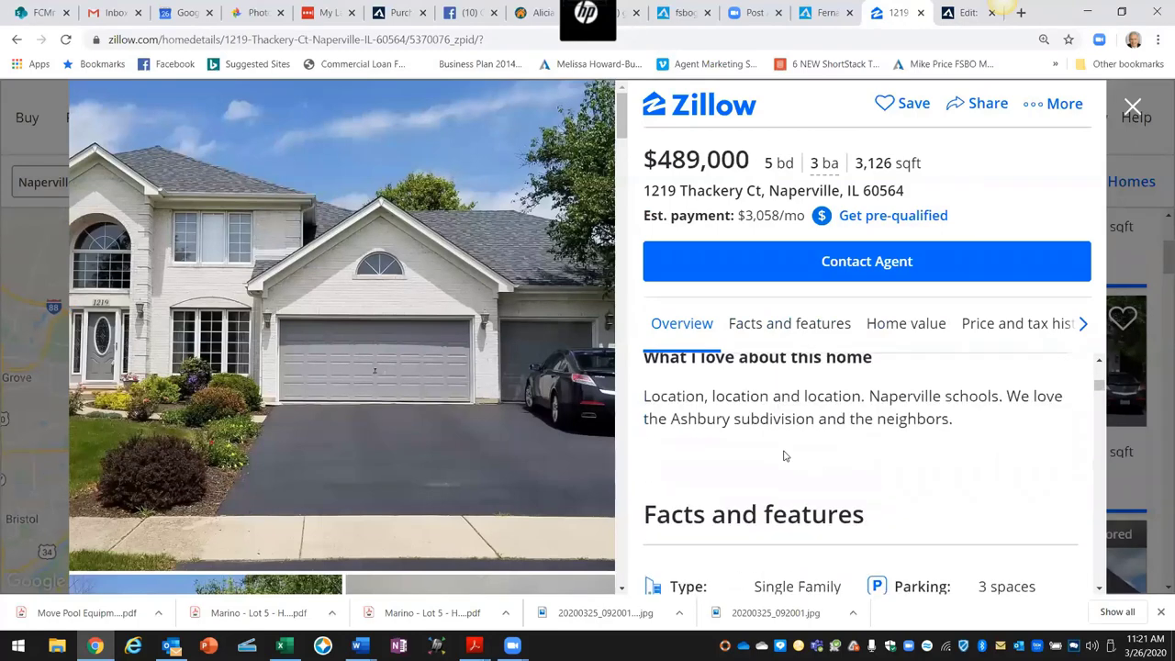
scroll(785, 454, "down", 4)
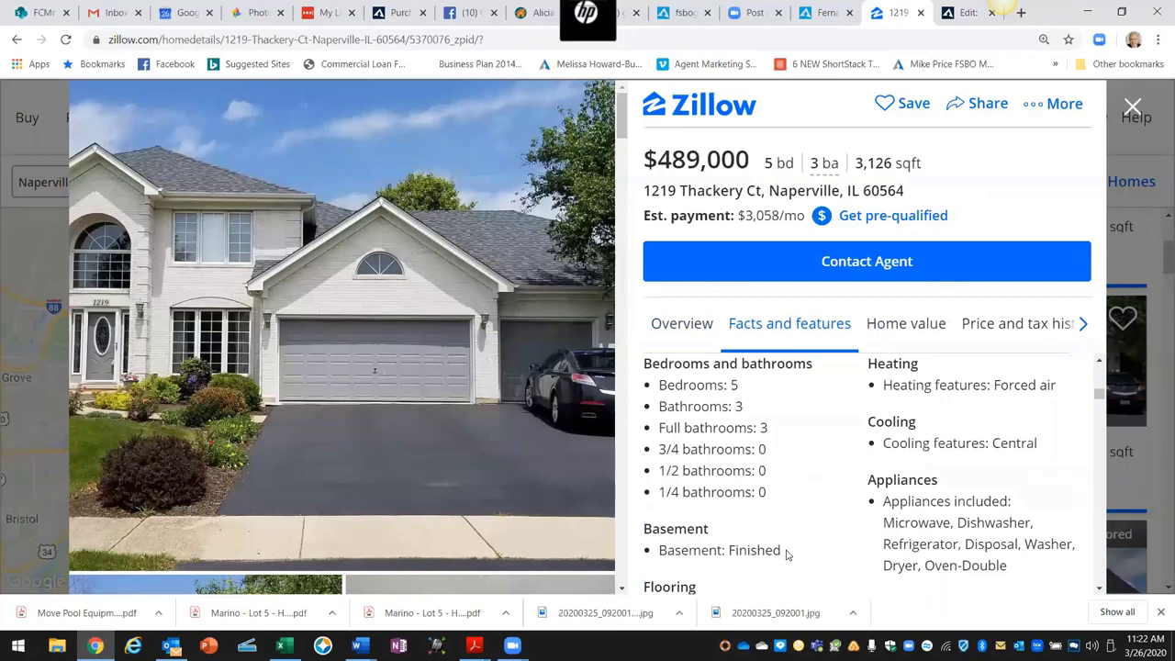
left_click_drag(781, 551, 659, 550)
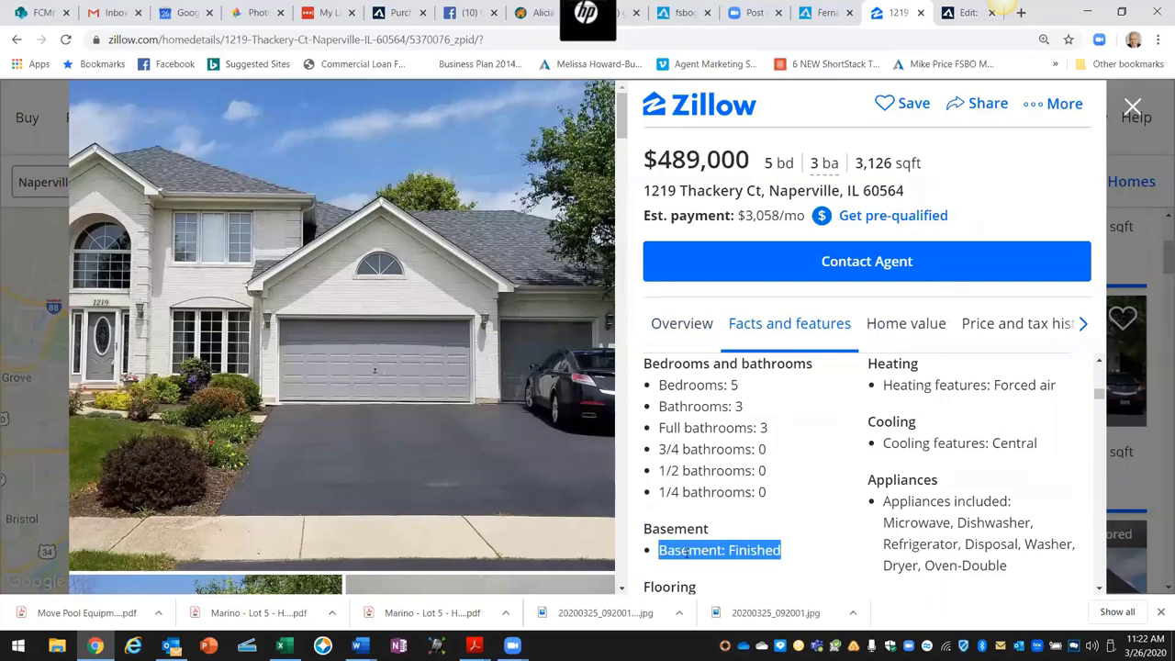
right_click(686, 551)
left_click(739, 450)
left_click(960, 13)
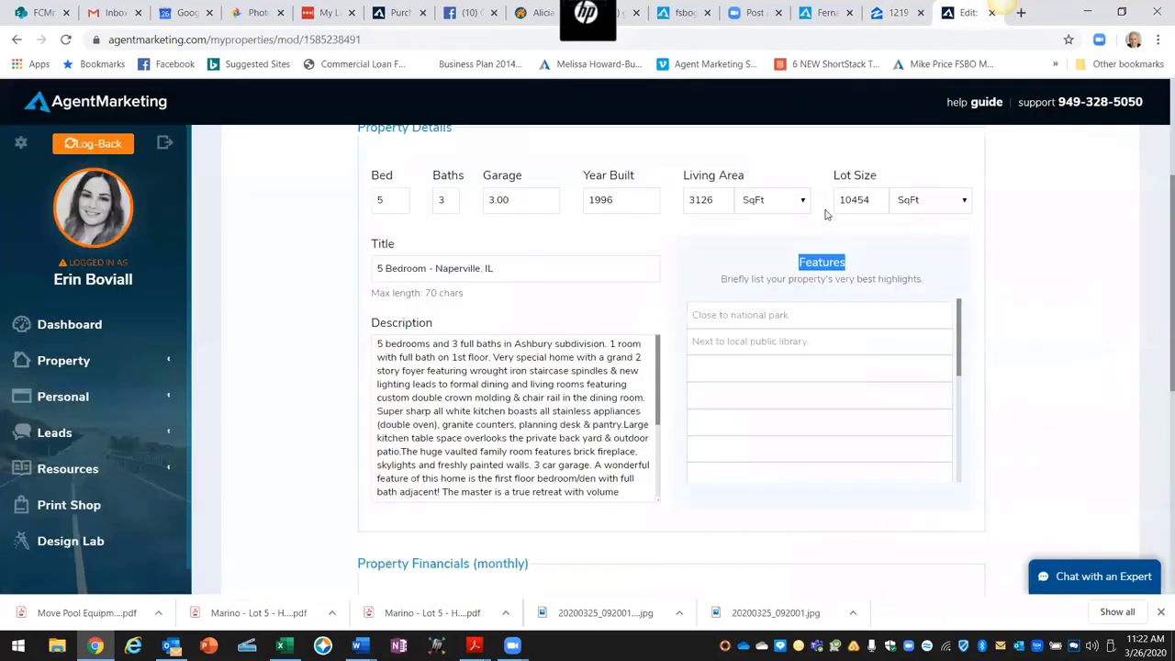
Step: Paste 'Basement: Finished' and 'Cooling features: Central' from Zillow as the first two features
left_click(719, 314)
right_click(720, 315)
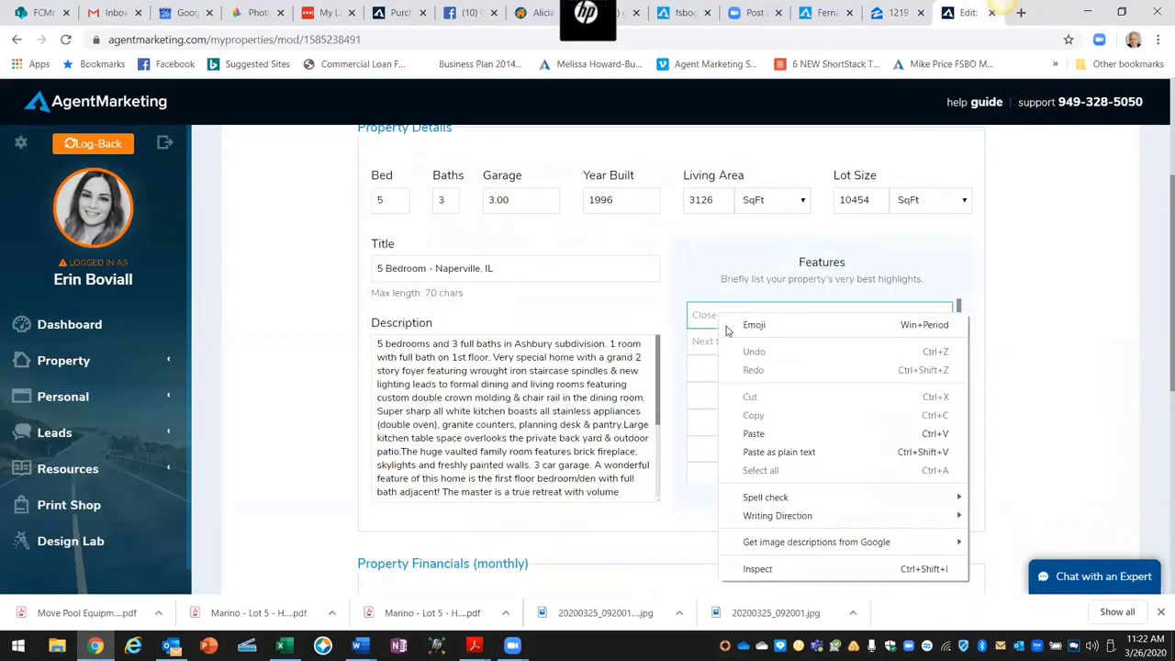
left_click(753, 433)
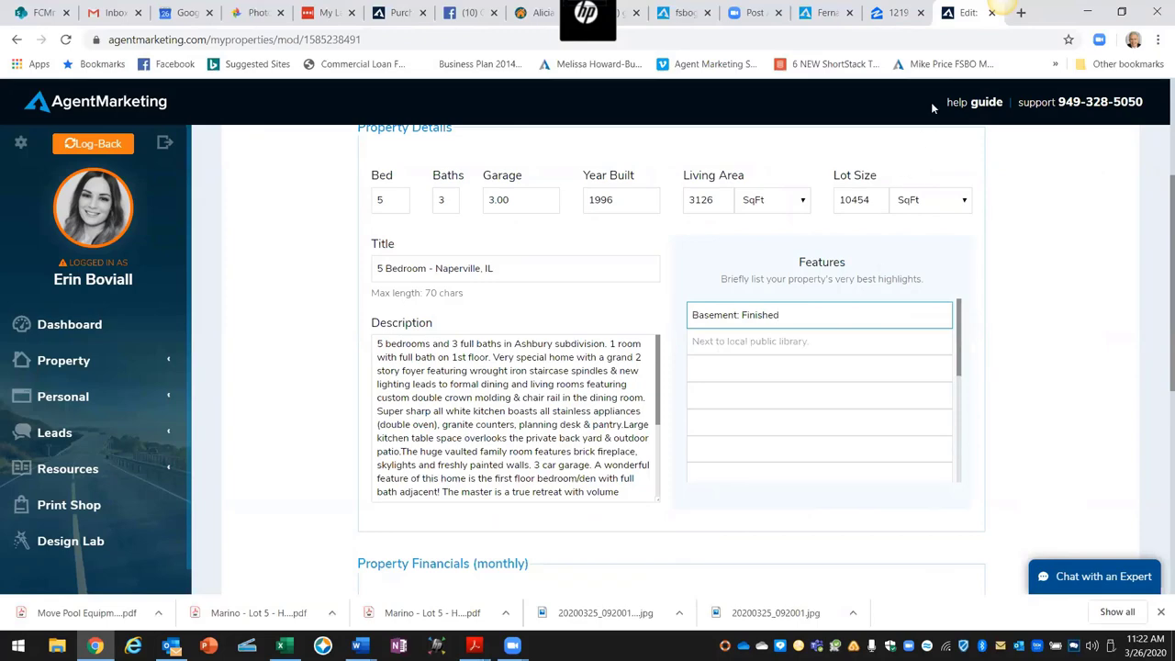
left_click(897, 13)
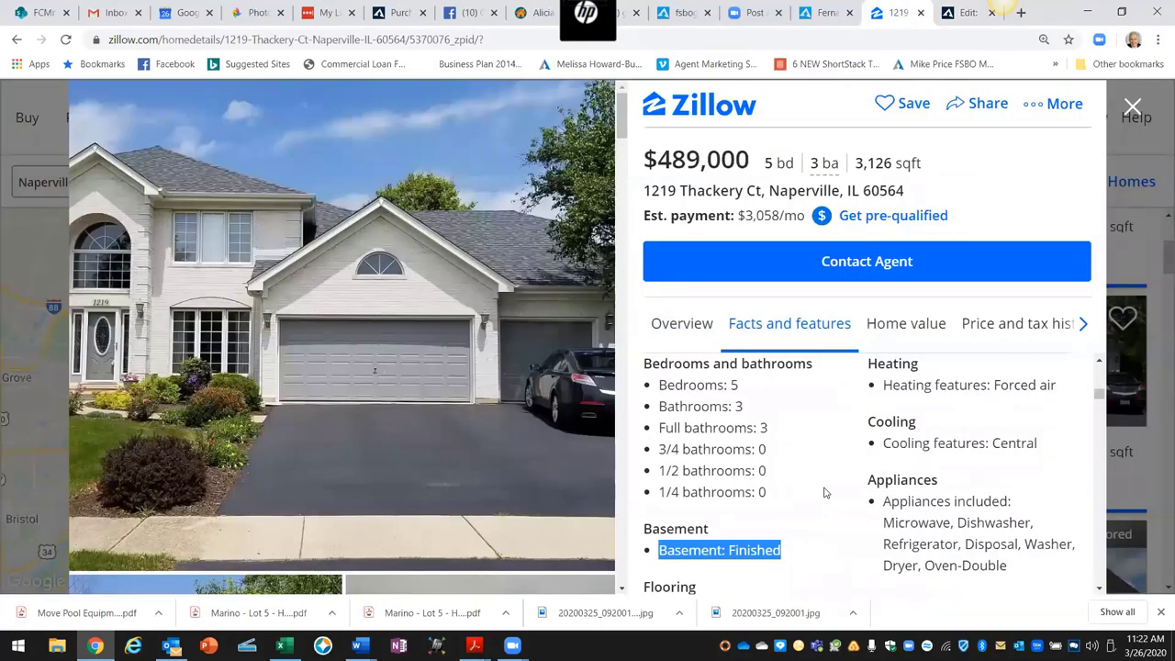
scroll(823, 491, "down", 1)
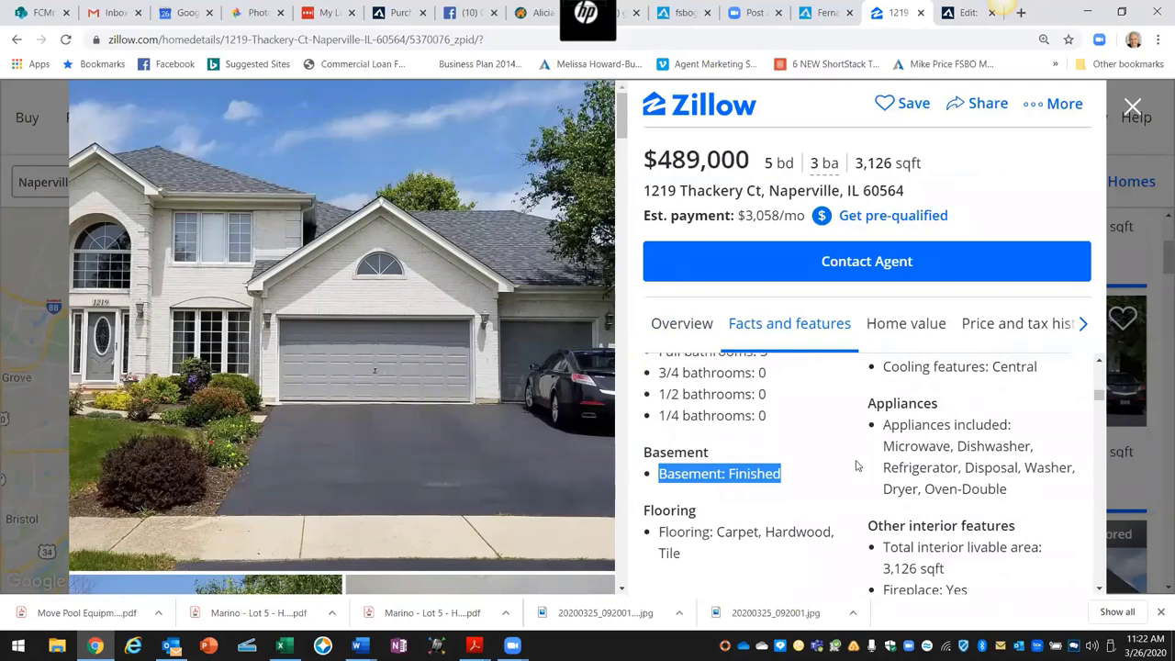
scroll(1014, 408, "up", 1)
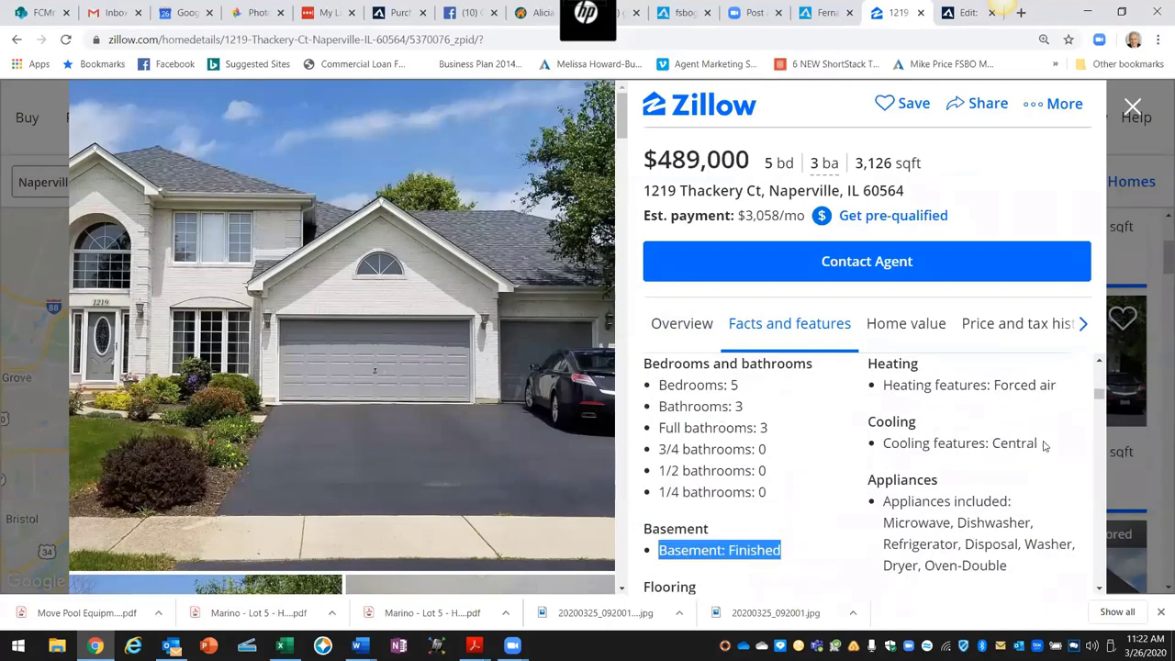
left_click_drag(1043, 445, 861, 450)
right_click(890, 444)
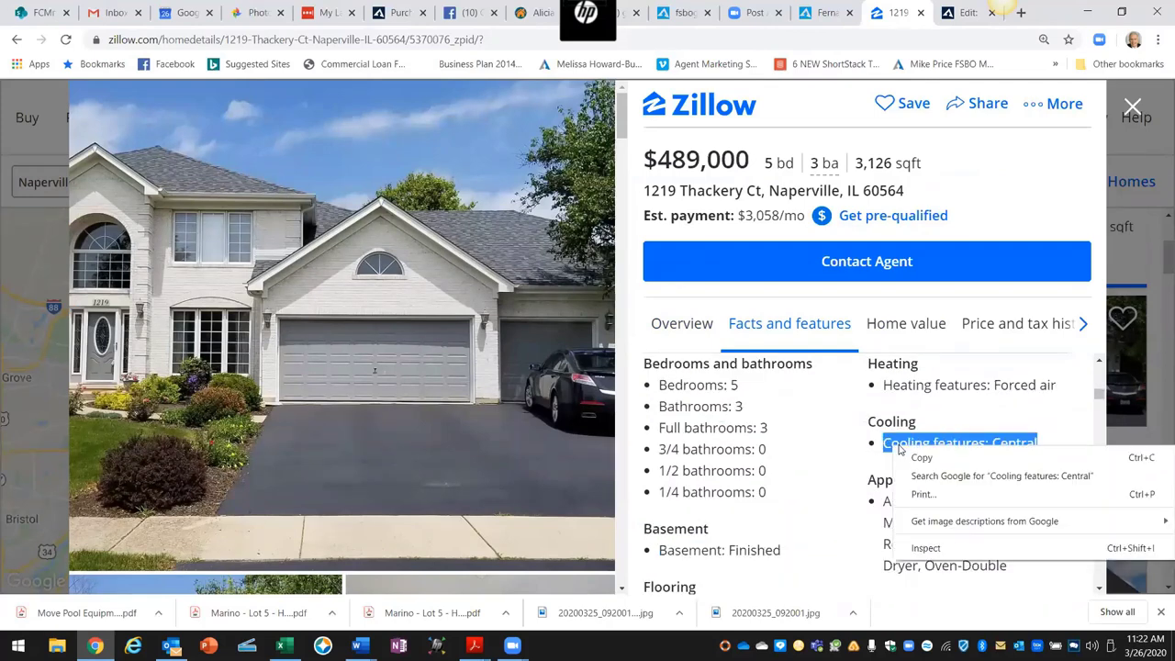
left_click(904, 455)
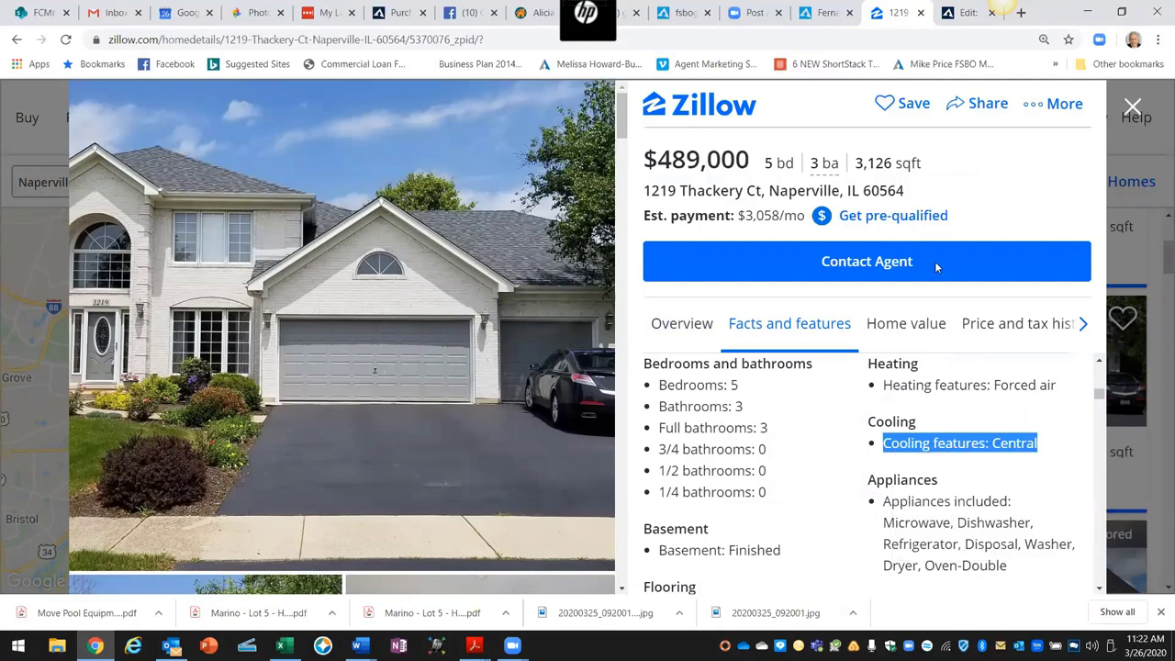
left_click(965, 15)
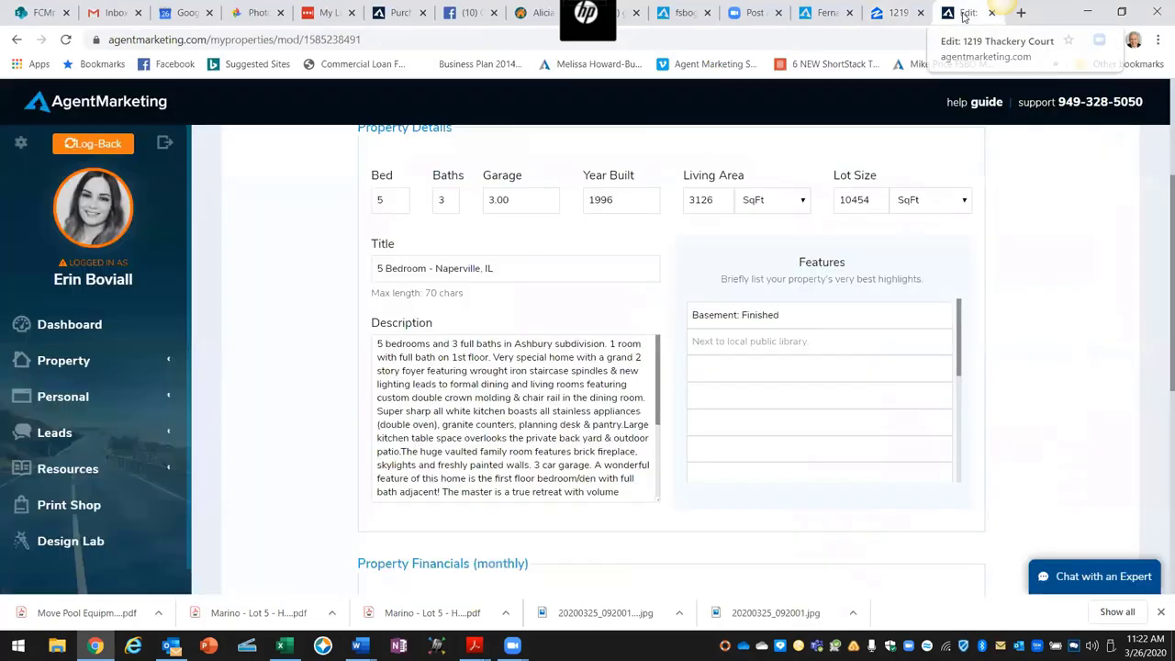
left_click(713, 342)
right_click(712, 345)
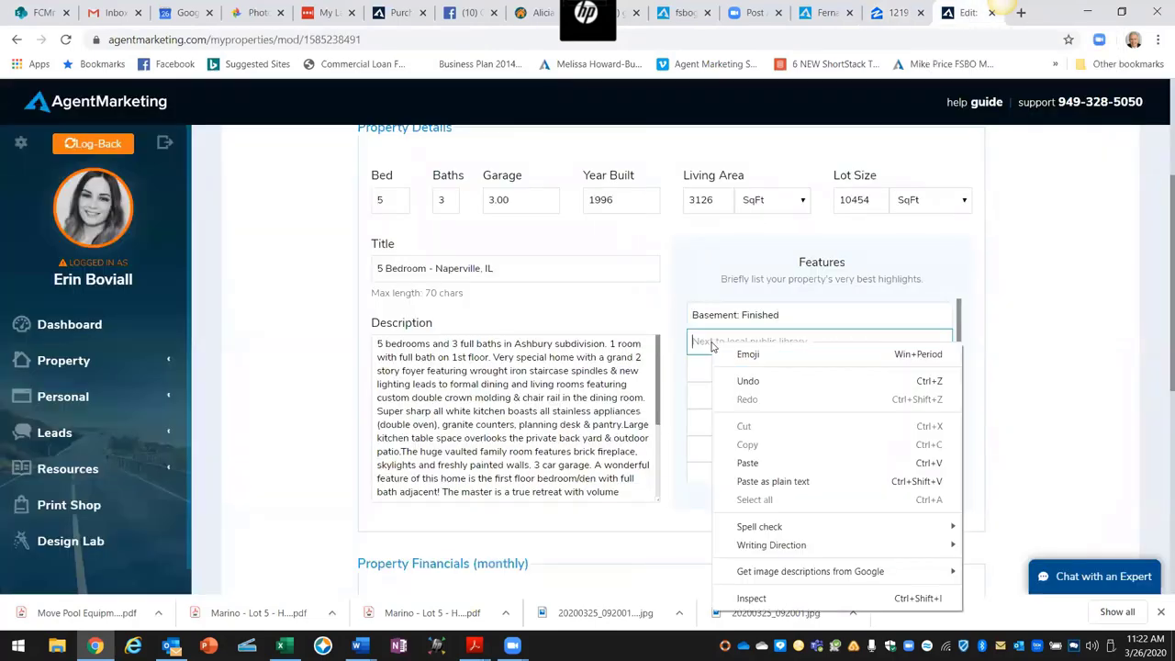
left_click(747, 463)
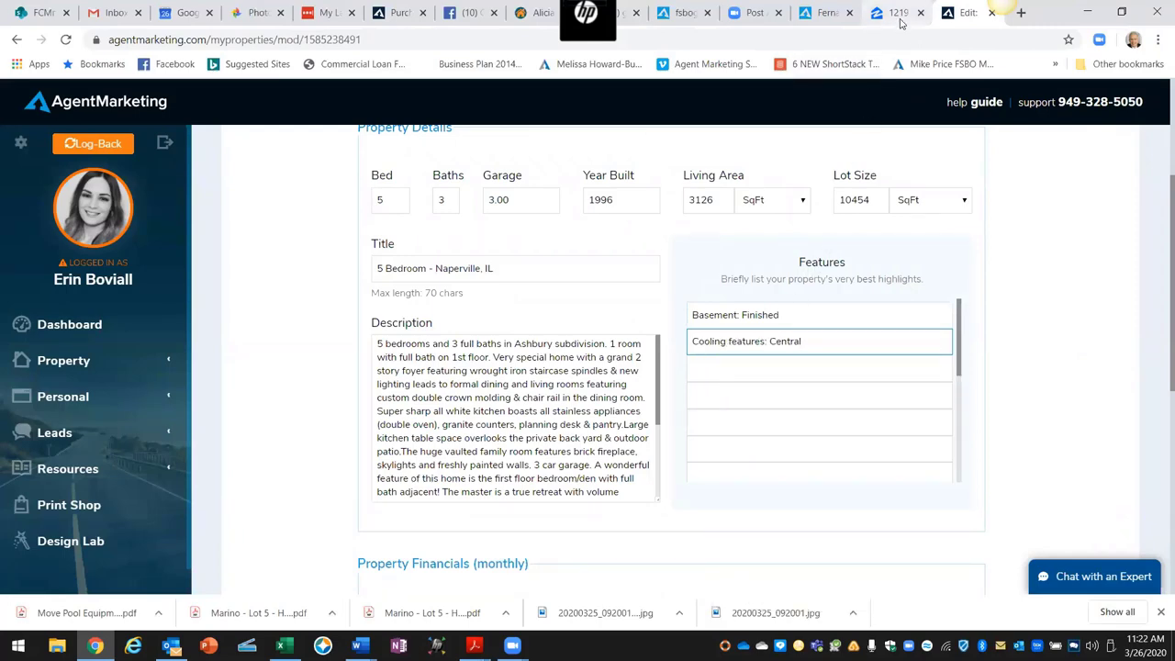
Step: Copy 'Heating features: Forced air' from Zillow into the third feature box
left_click(900, 15)
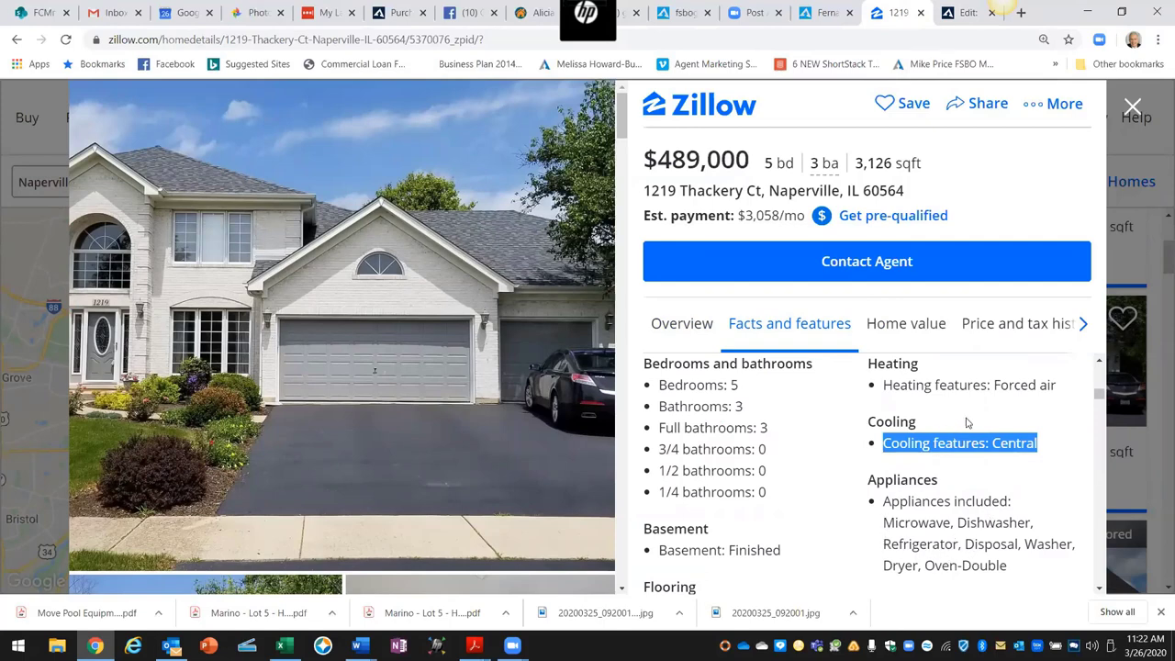
triple_click(883, 384)
right_click(884, 383)
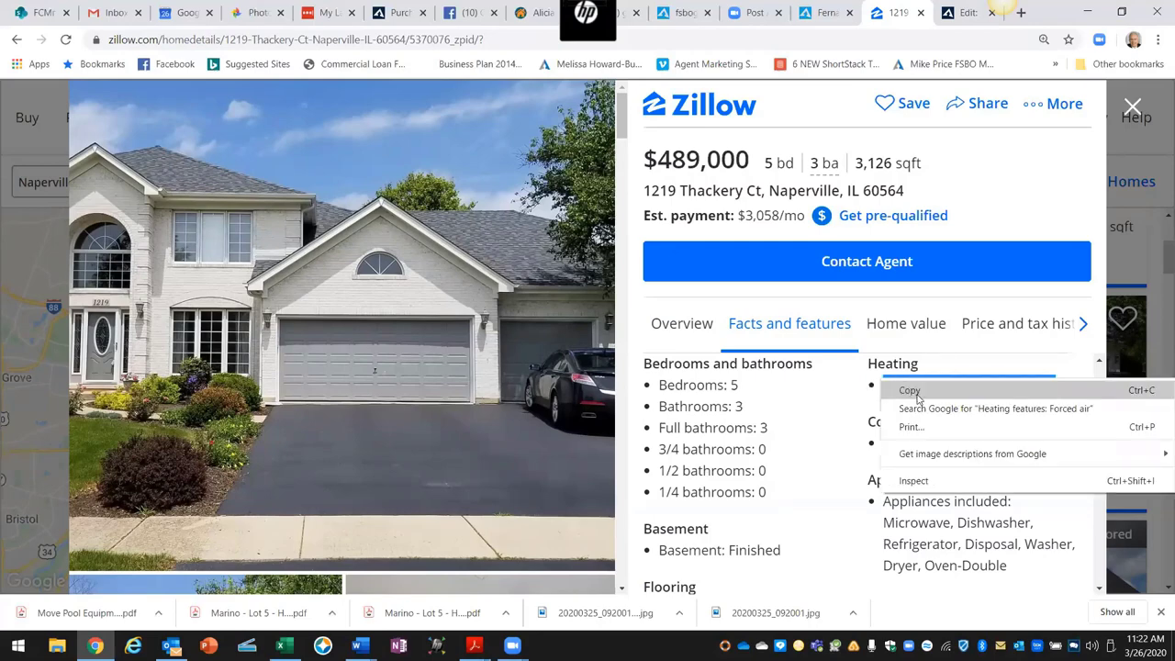
left_click(908, 390)
left_click(963, 13)
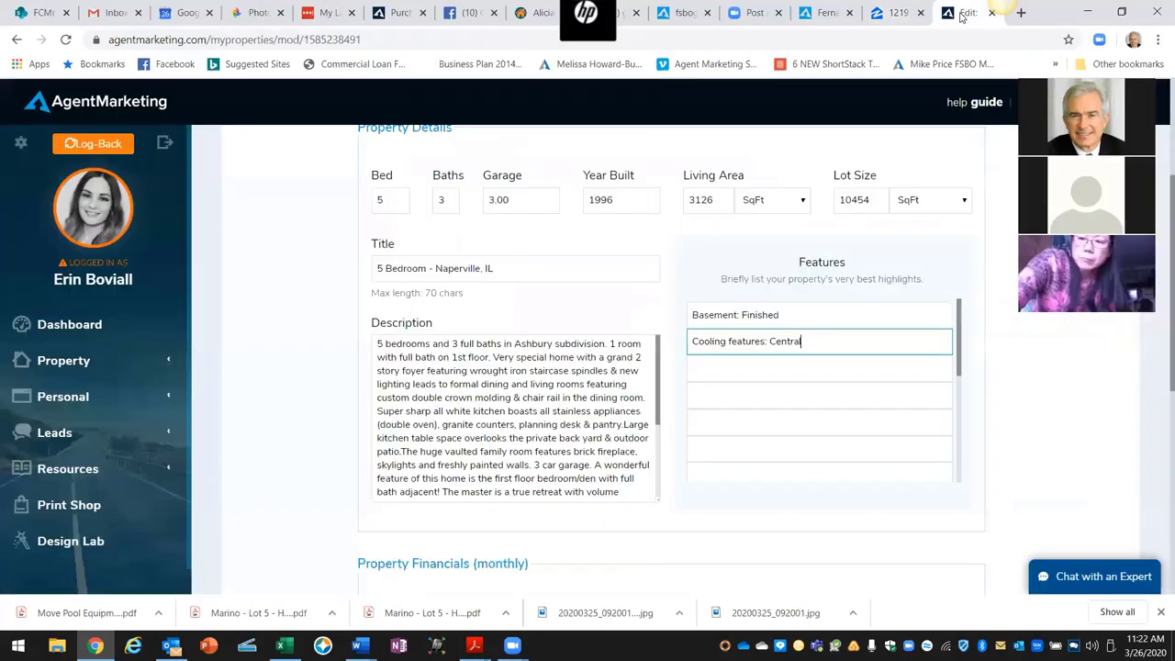
left_click(718, 372)
right_click(719, 377)
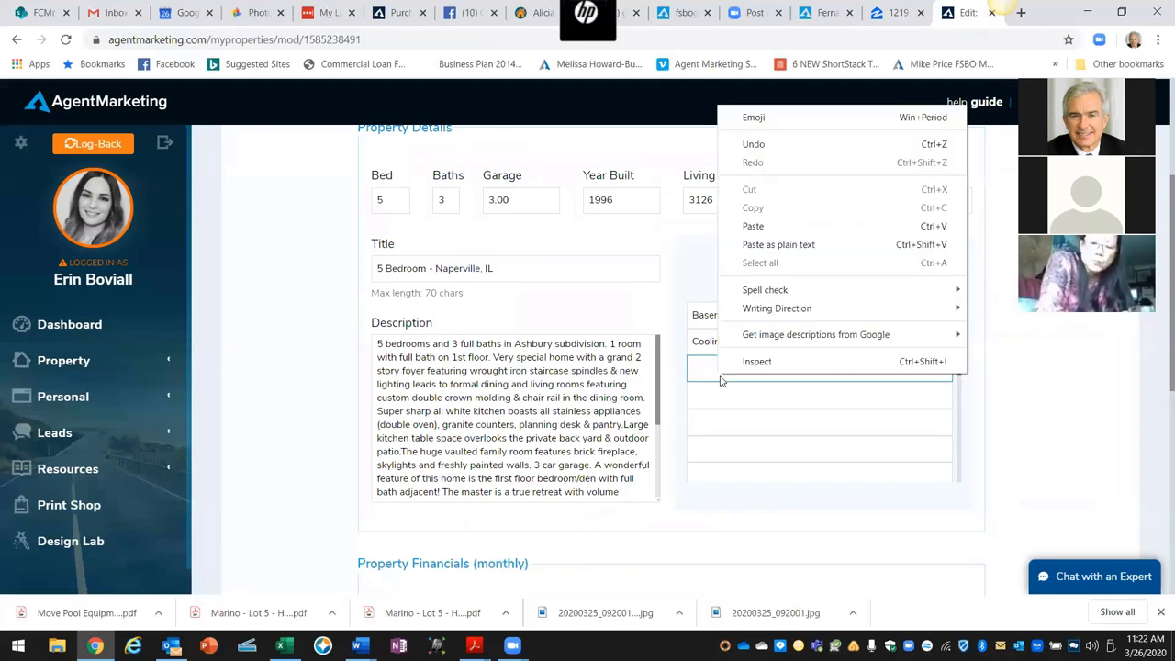
left_click(753, 226)
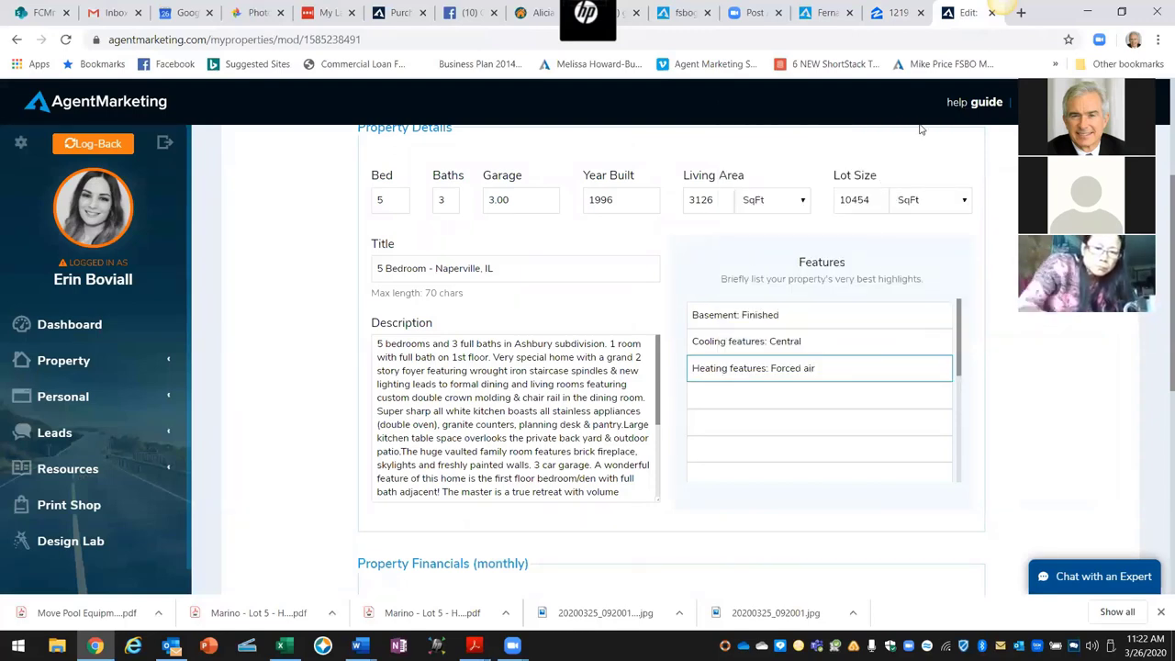
Step: Copy 'Fireplace' from Zillow into the fourth feature box
left_click(895, 13)
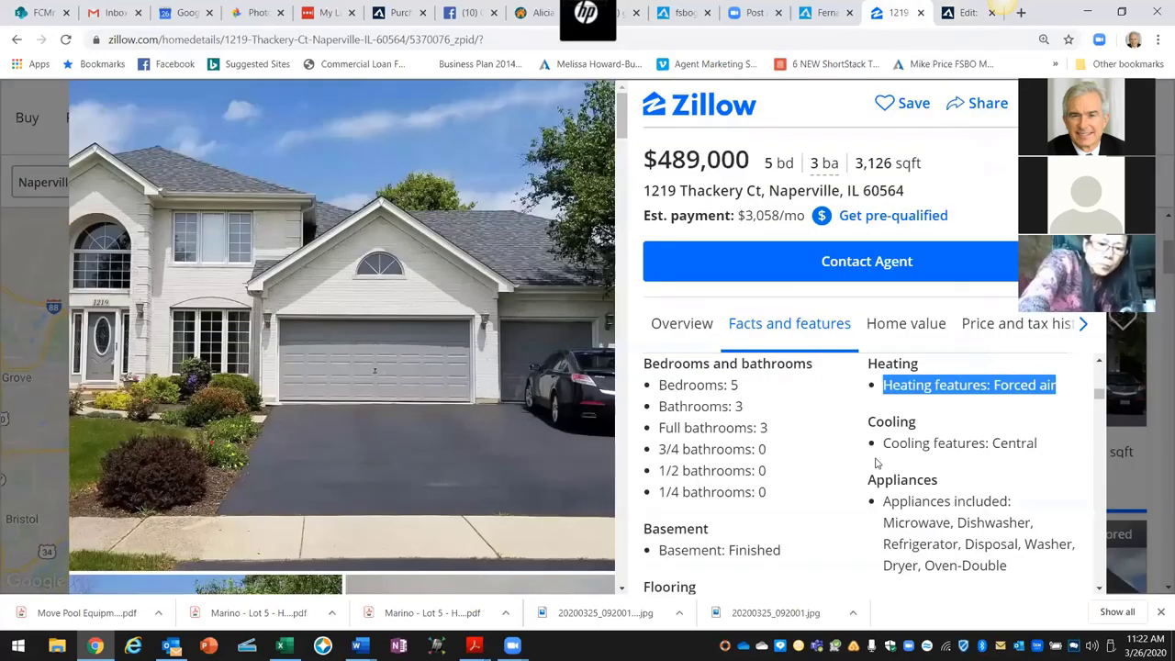
scroll(859, 468, "down", 2)
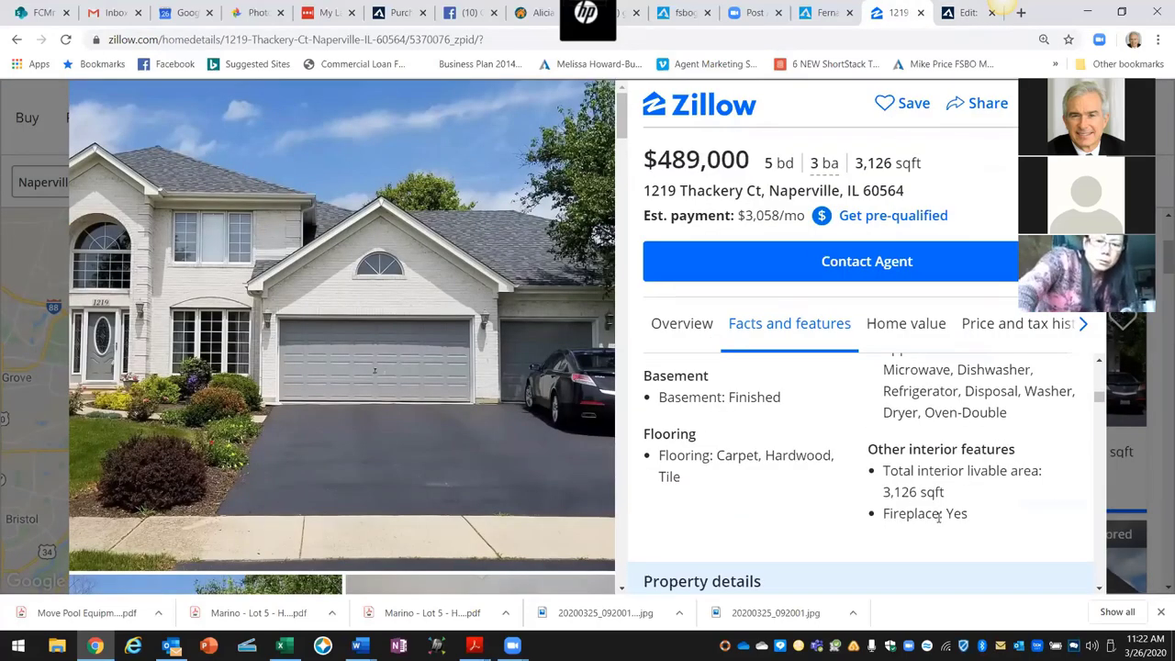
left_click_drag(935, 514, 882, 514)
right_click(886, 514)
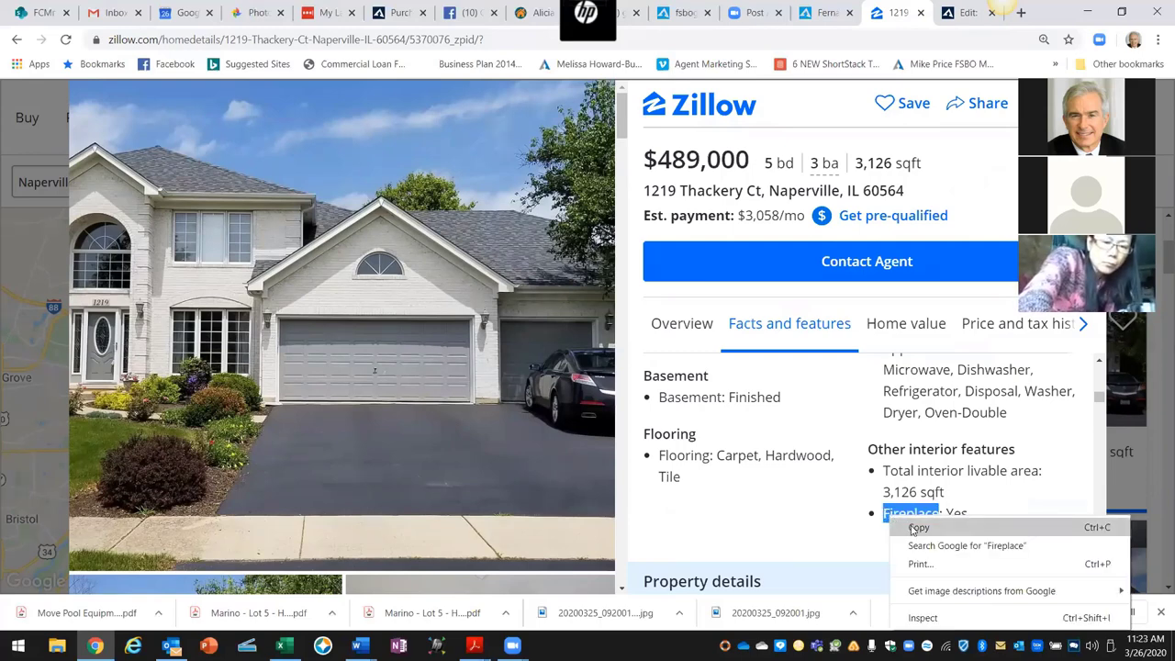
left_click(913, 529)
left_click(956, 14)
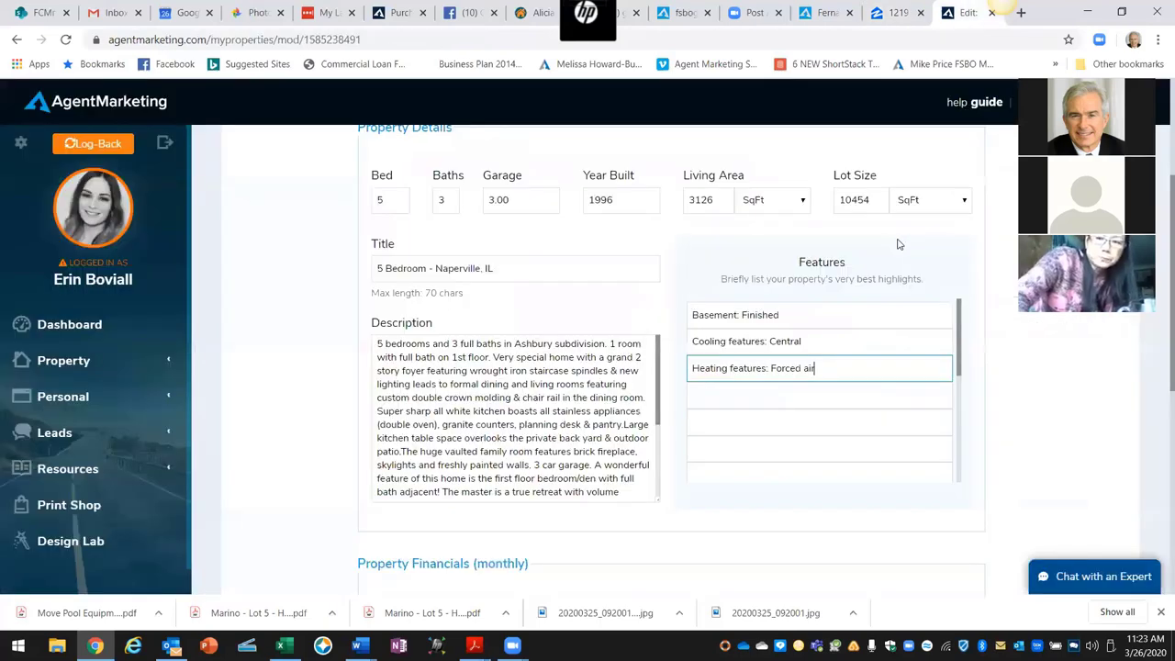
left_click(720, 395)
right_click(720, 395)
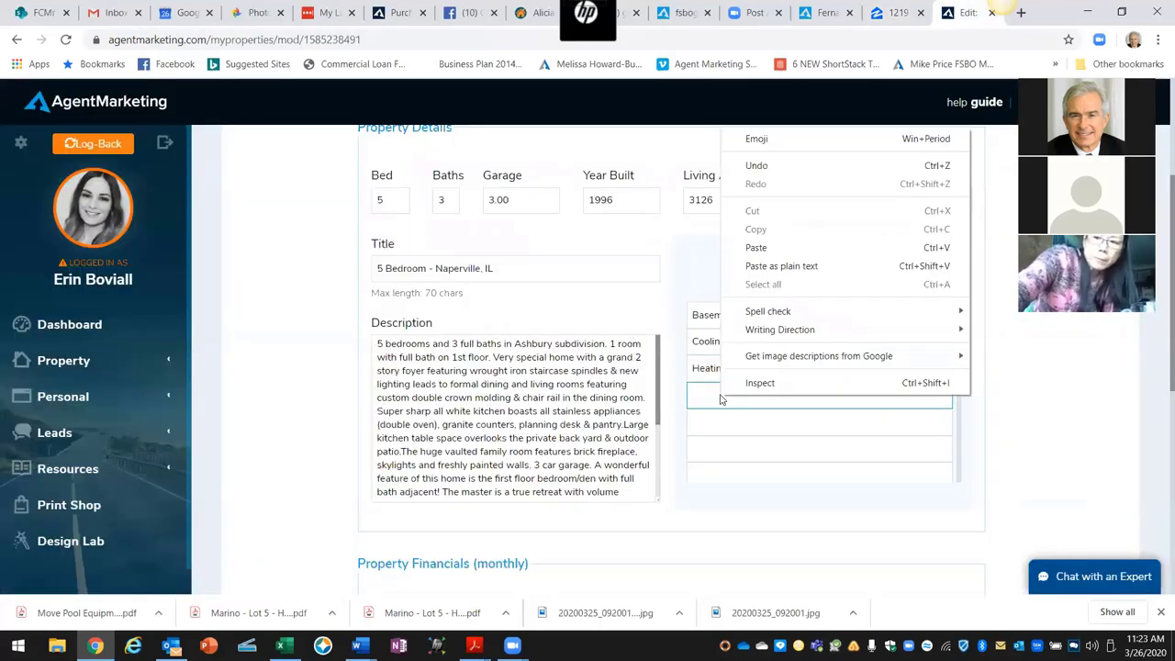
left_click(765, 249)
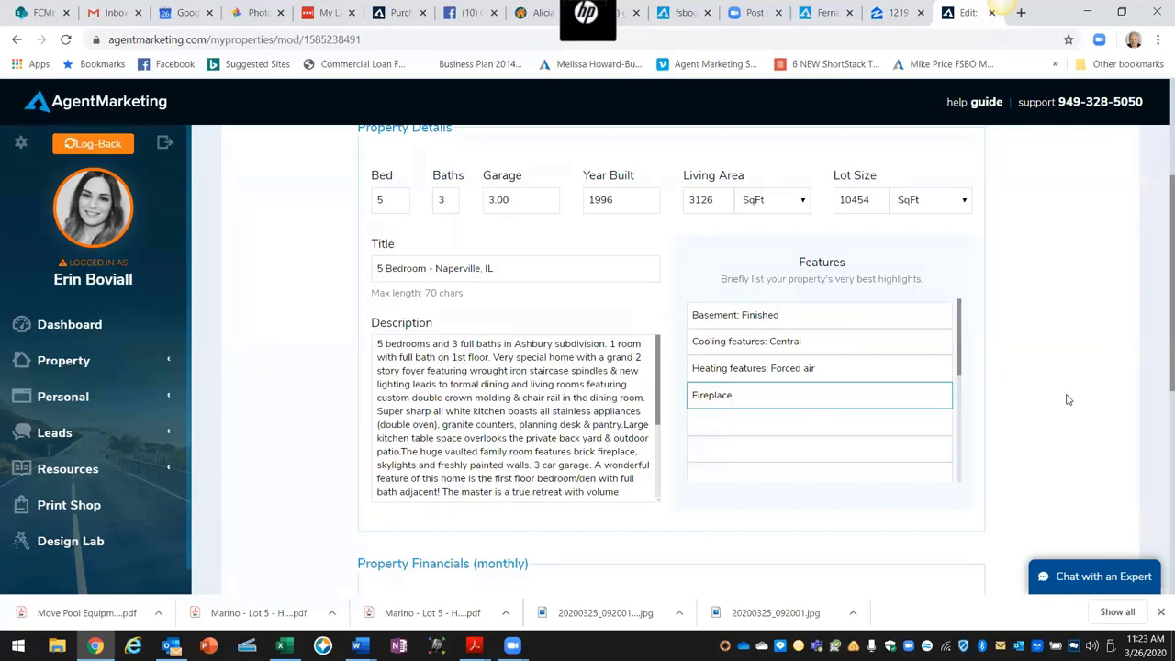
Step: Save the listing's four features and bring up the Word property website training guide
scroll(985, 426, "up", 3)
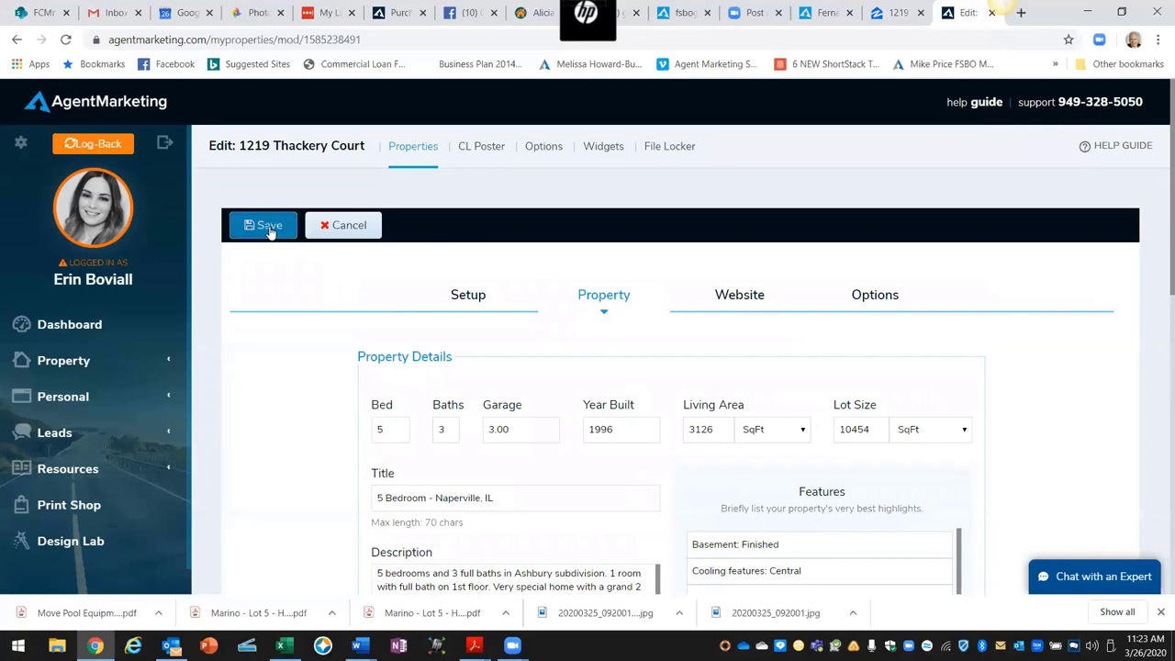
left_click(268, 227)
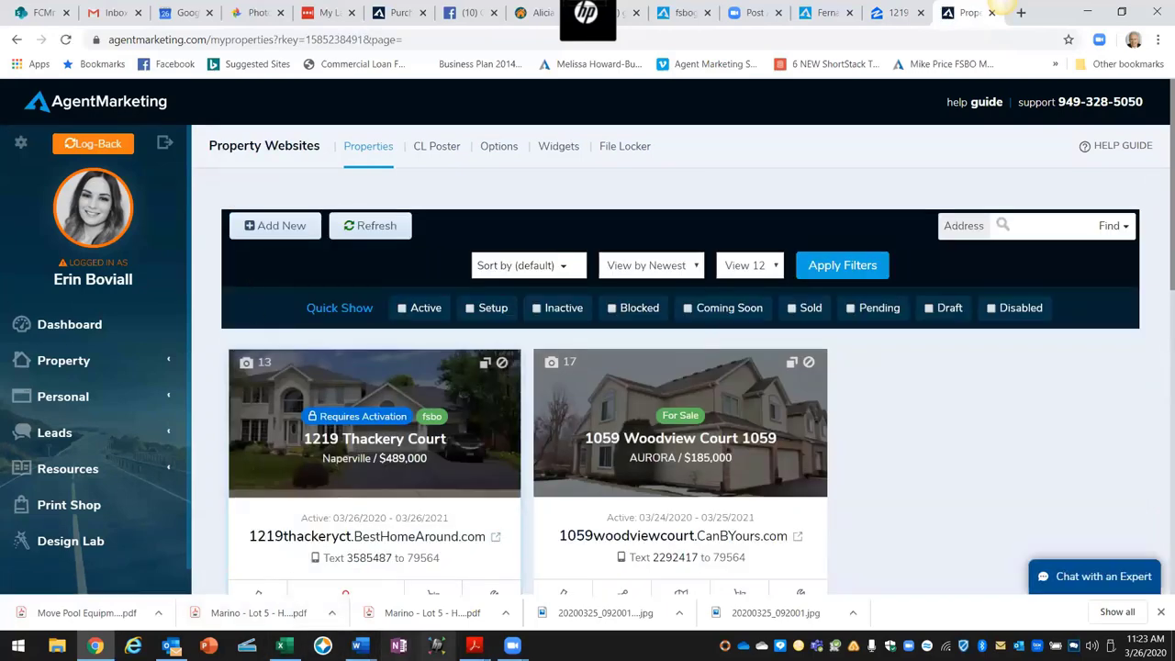
left_click(359, 645)
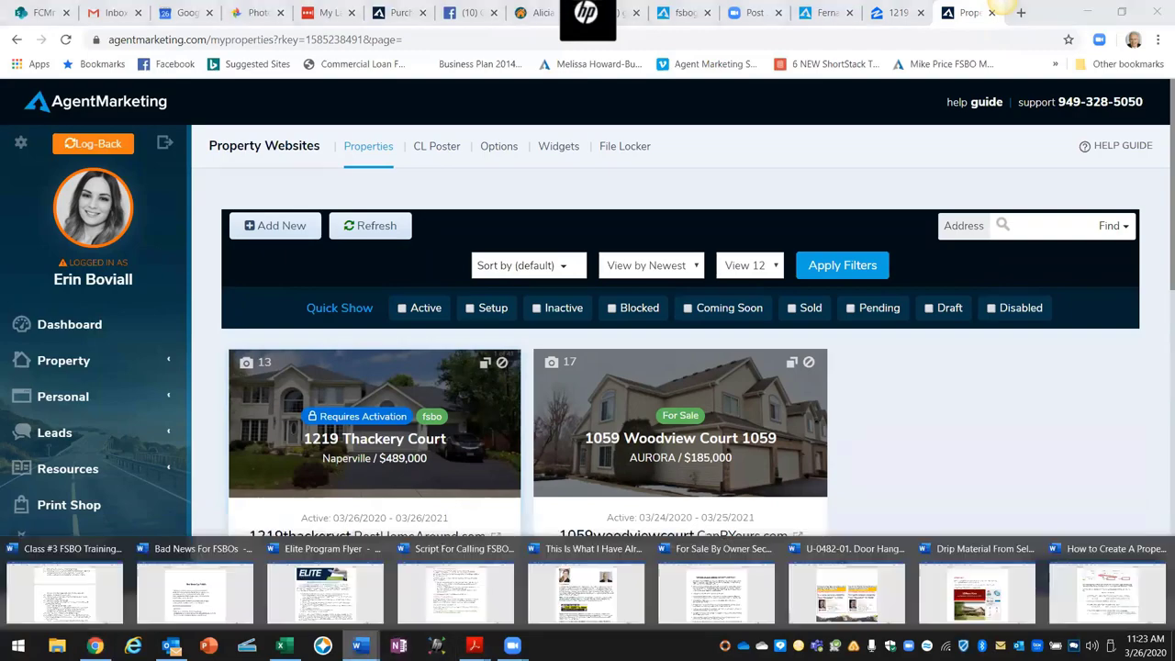
left_click(1113, 597)
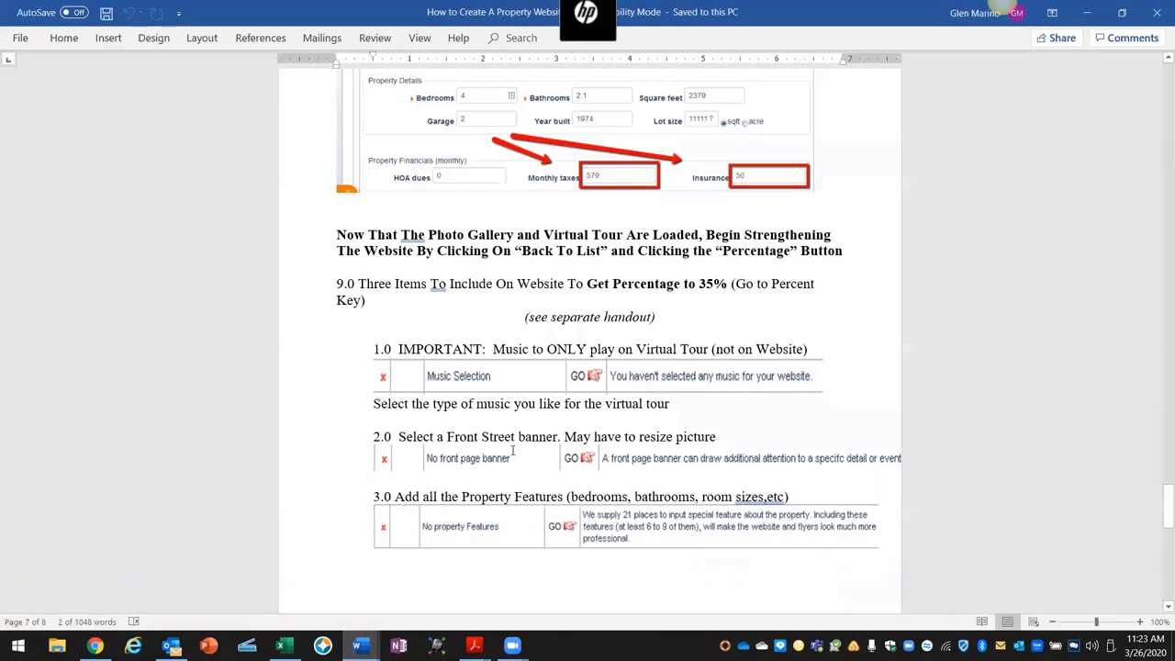
Step: Read guide sections 9.0–10.0 on property features and site activation, then return to the browser
scroll(545, 503, "down", 6)
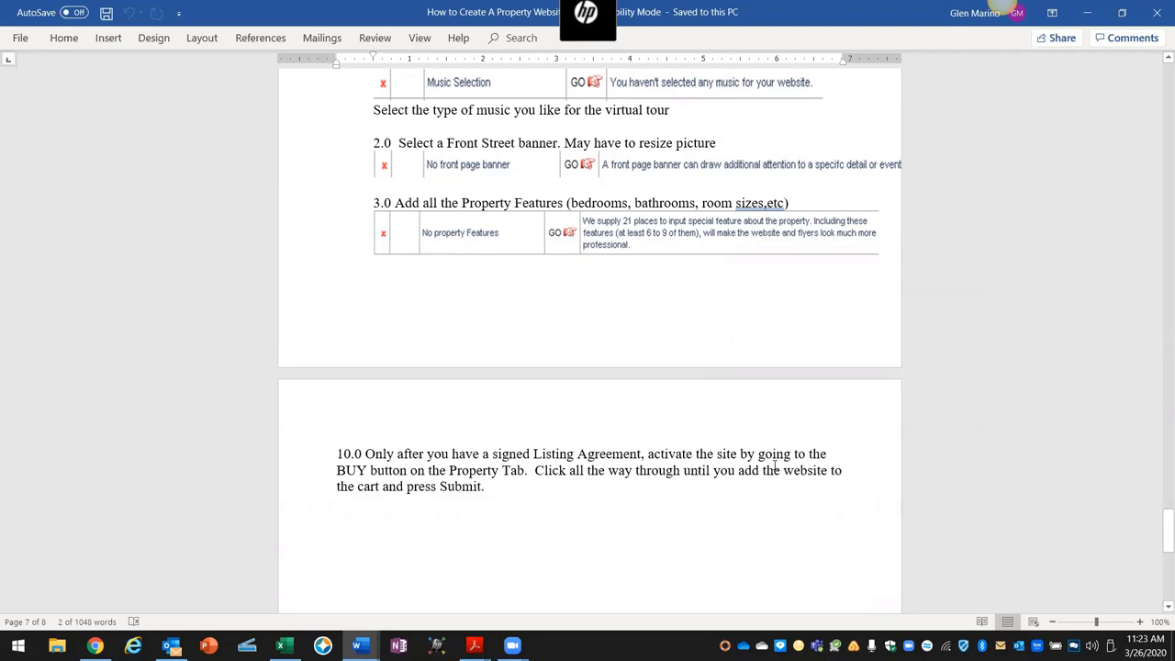
scroll(764, 505, "up", 5)
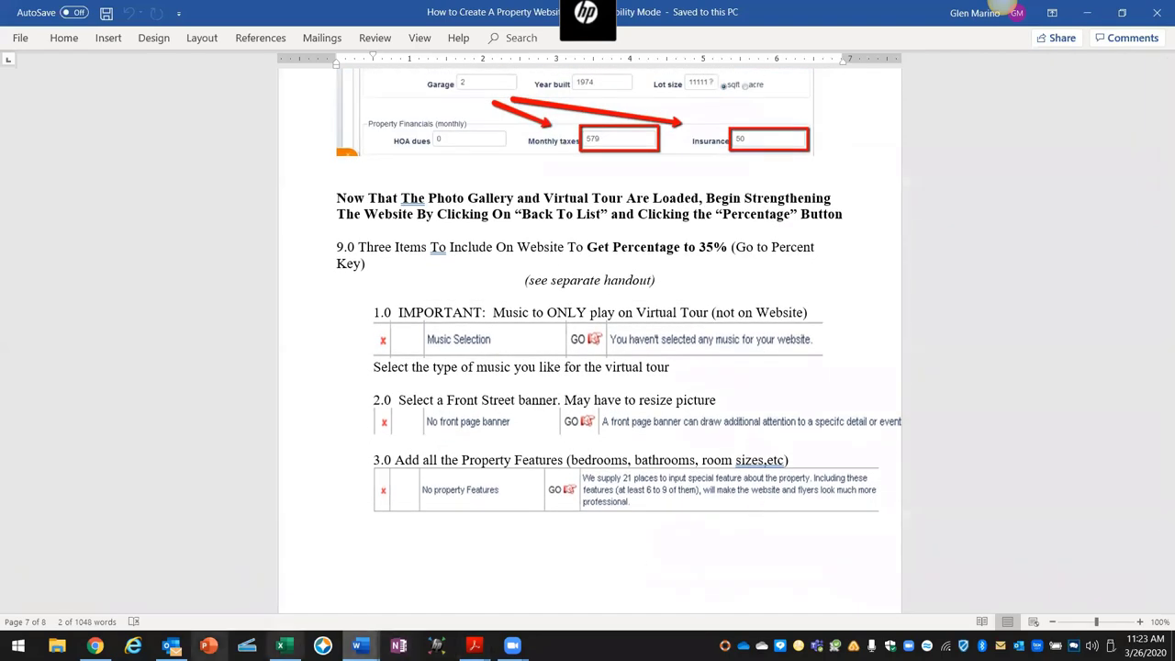
left_click(95, 645)
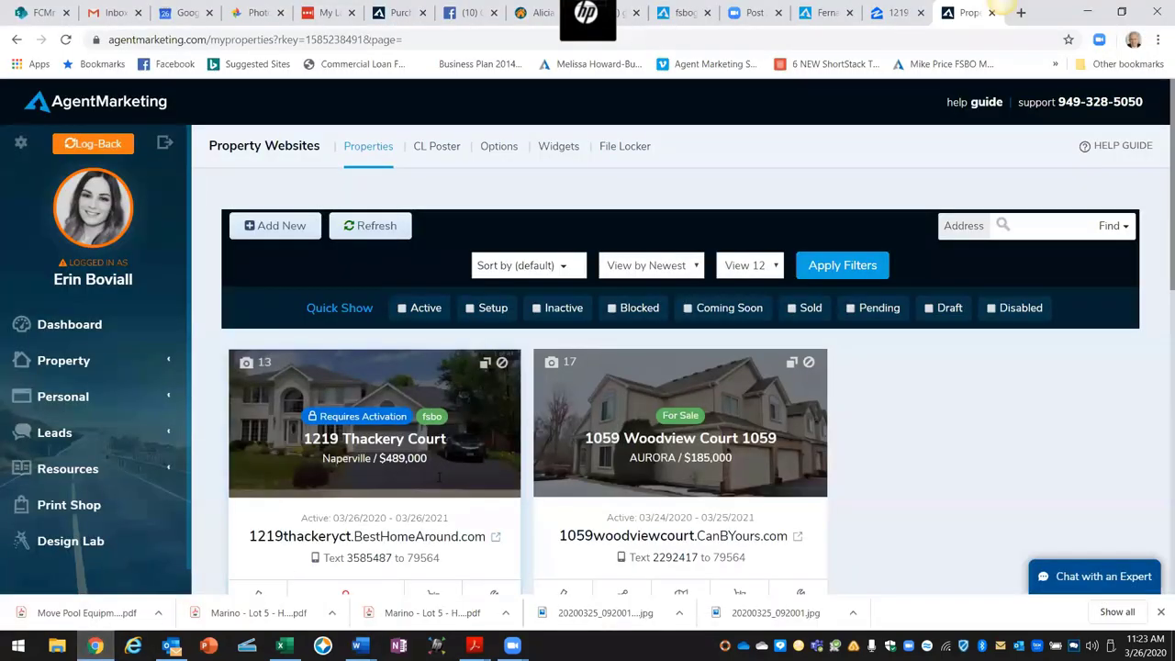
left_click(362, 442)
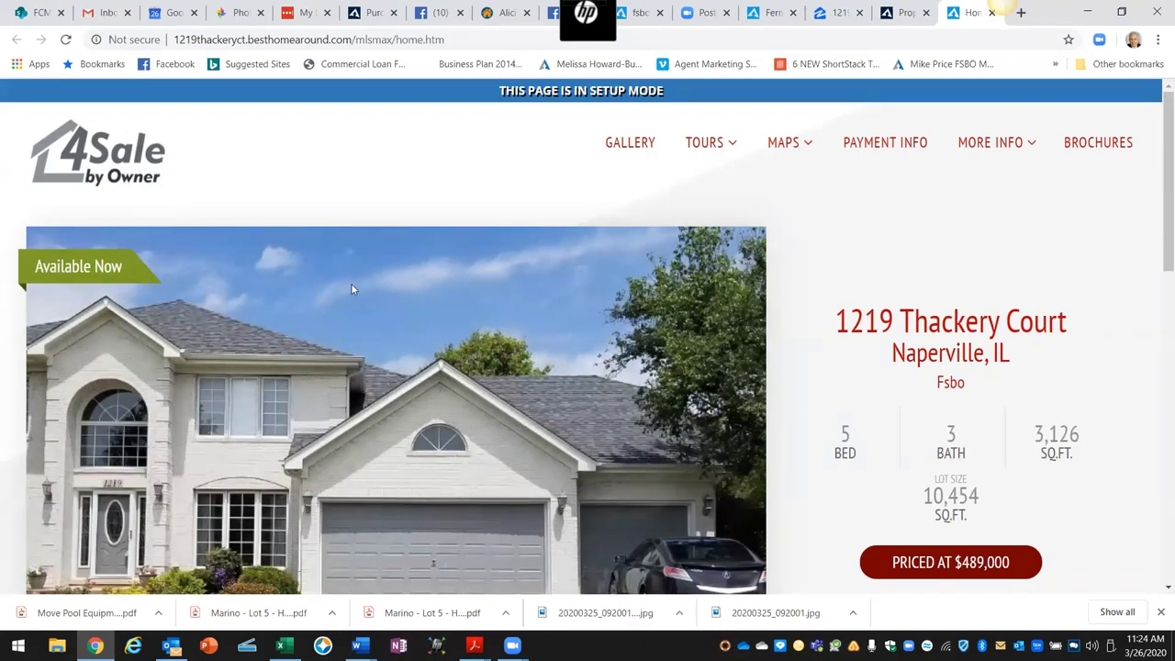
scroll(353, 286, "down", 5)
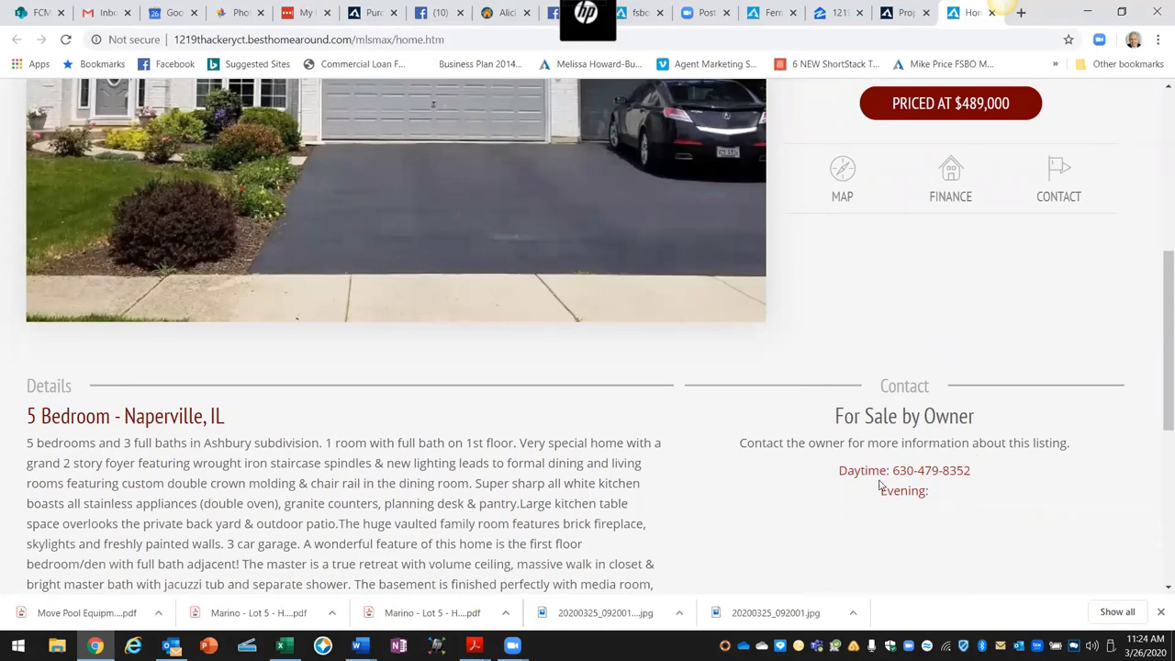
scroll(917, 490, "up", 2)
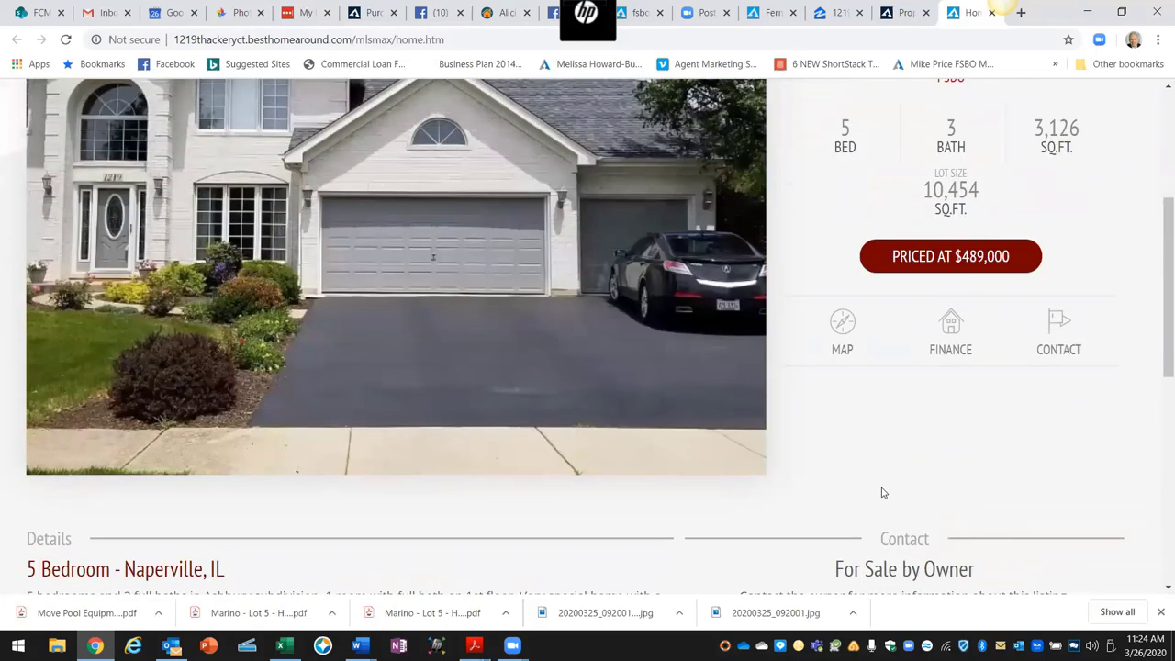
scroll(853, 478, "up", 1)
scroll(824, 429, "up", 2)
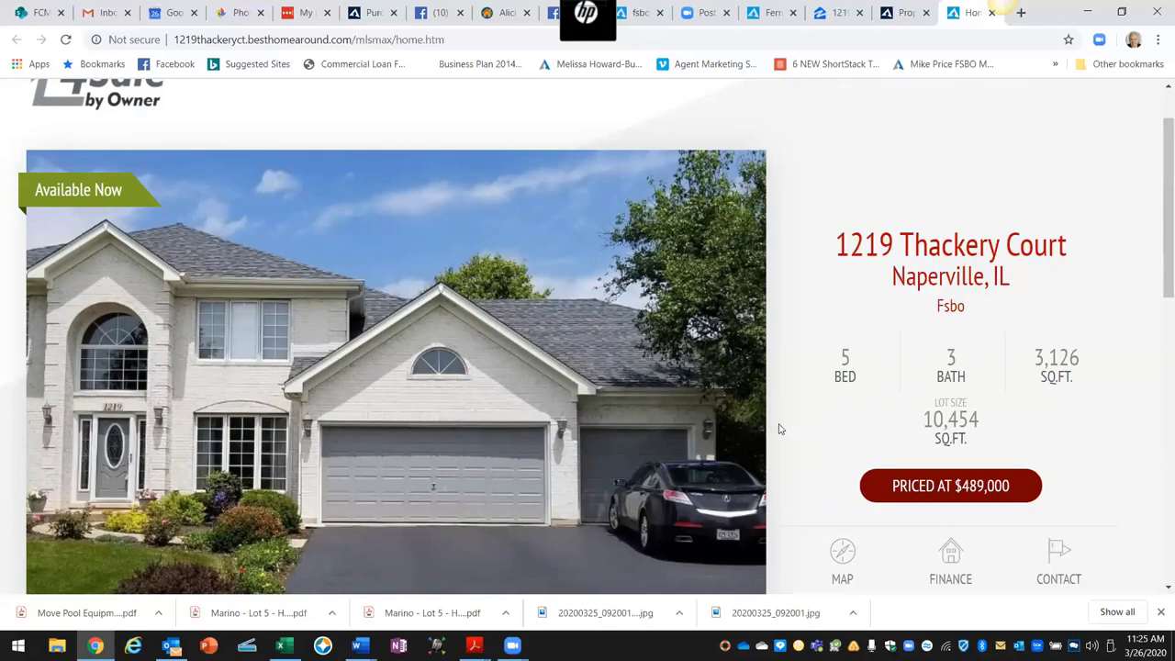
scroll(716, 403, "up", 1)
scroll(697, 275, "down", 1)
scroll(684, 205, "up", 1)
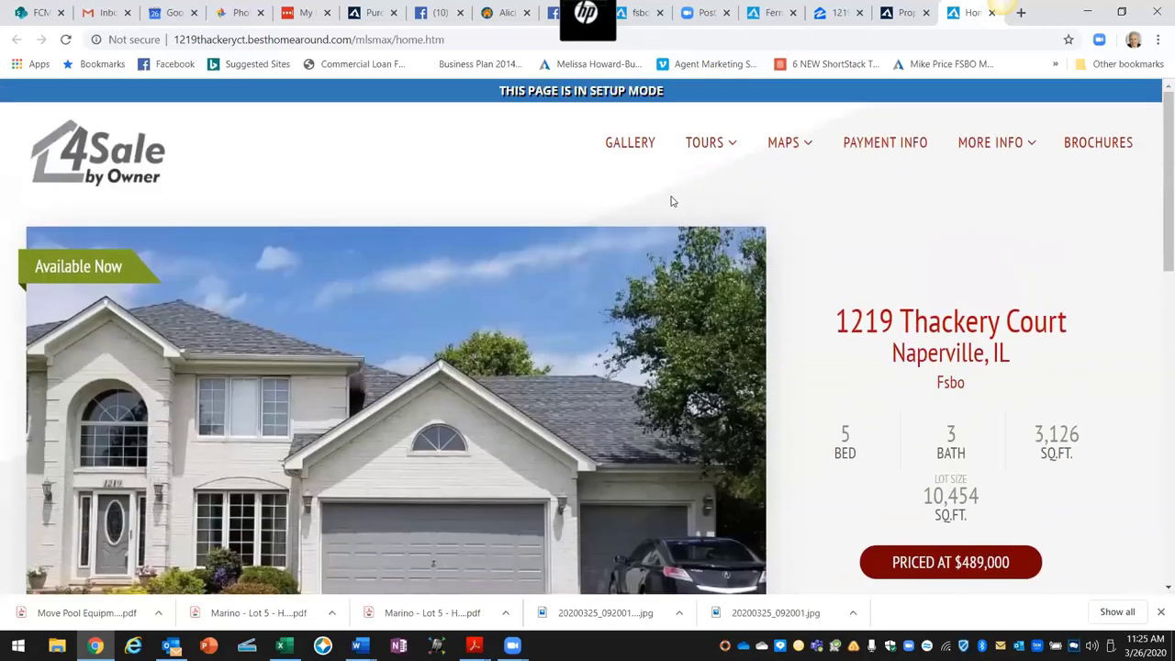
Step: Browse the gallery to the kitchen photo, 17 of 41, then go to TOURS > Virtual Tours
left_click(633, 145)
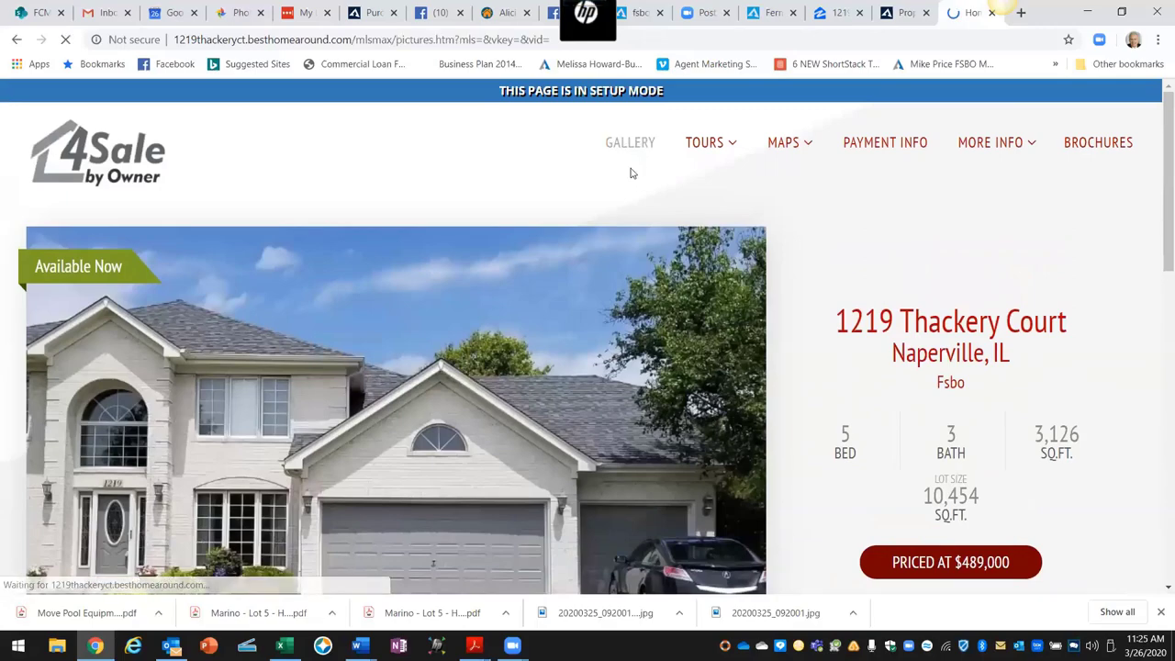
scroll(869, 276, "down", 2)
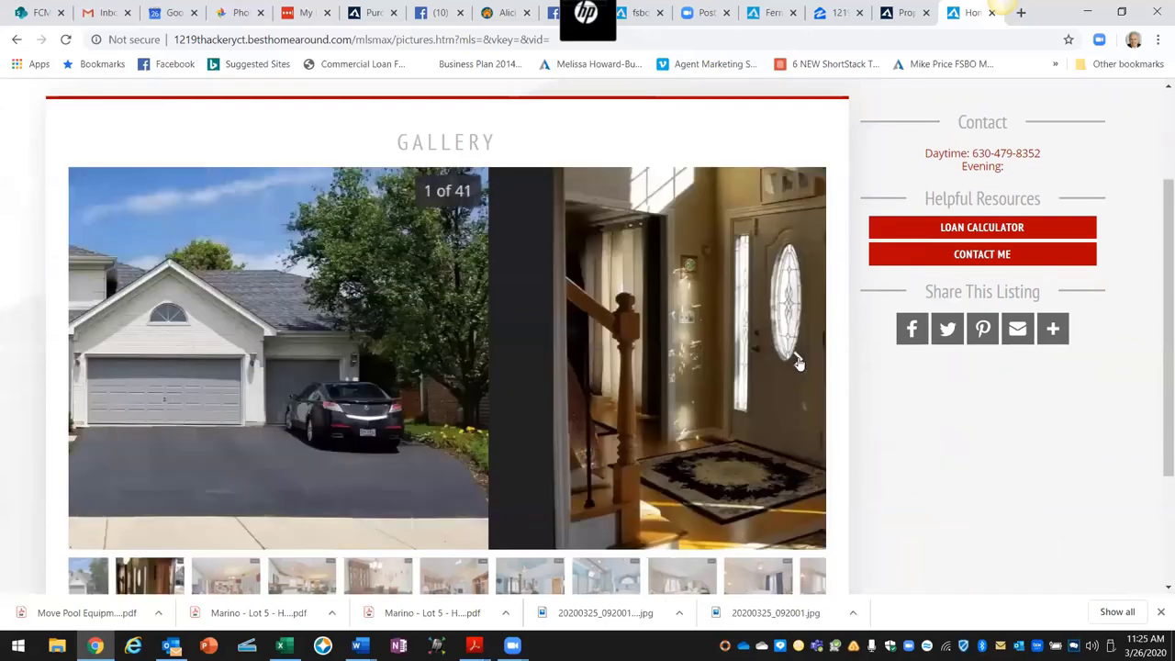
left_click(797, 360)
left_click(797, 360)
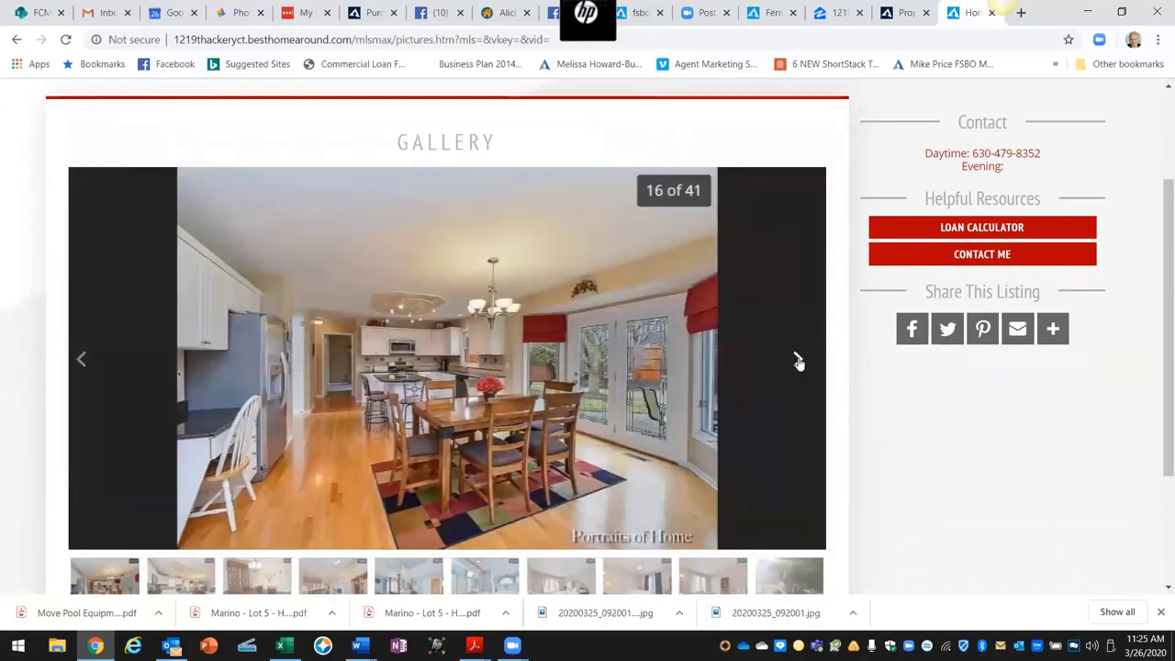
left_click(797, 360)
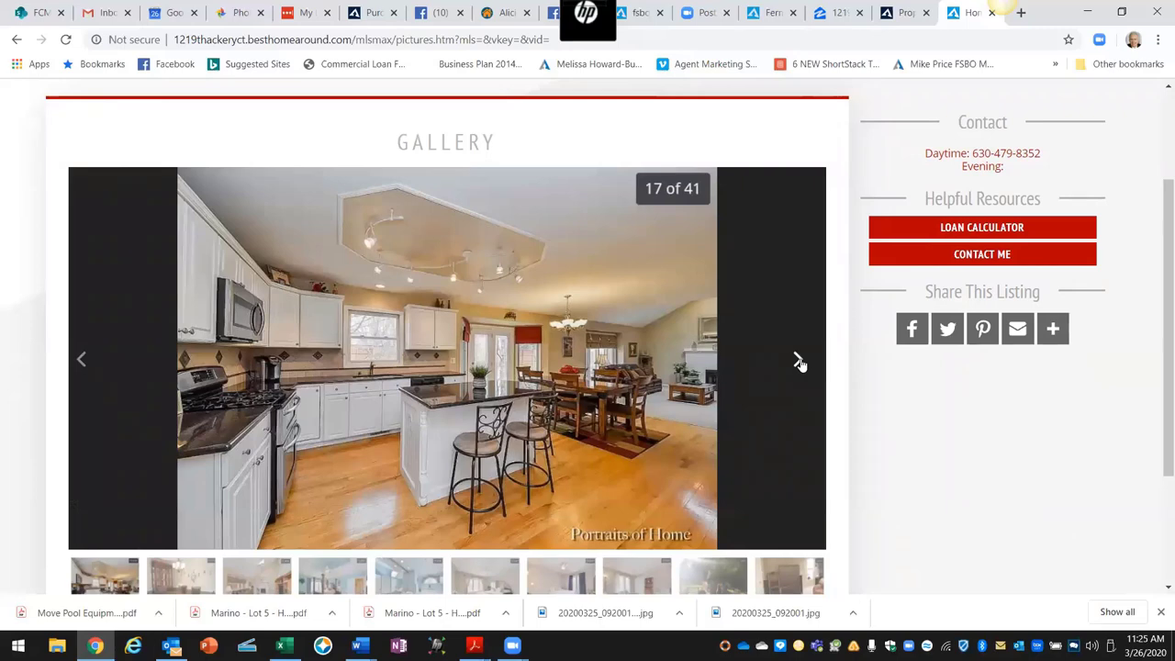
scroll(773, 209, "up", 2)
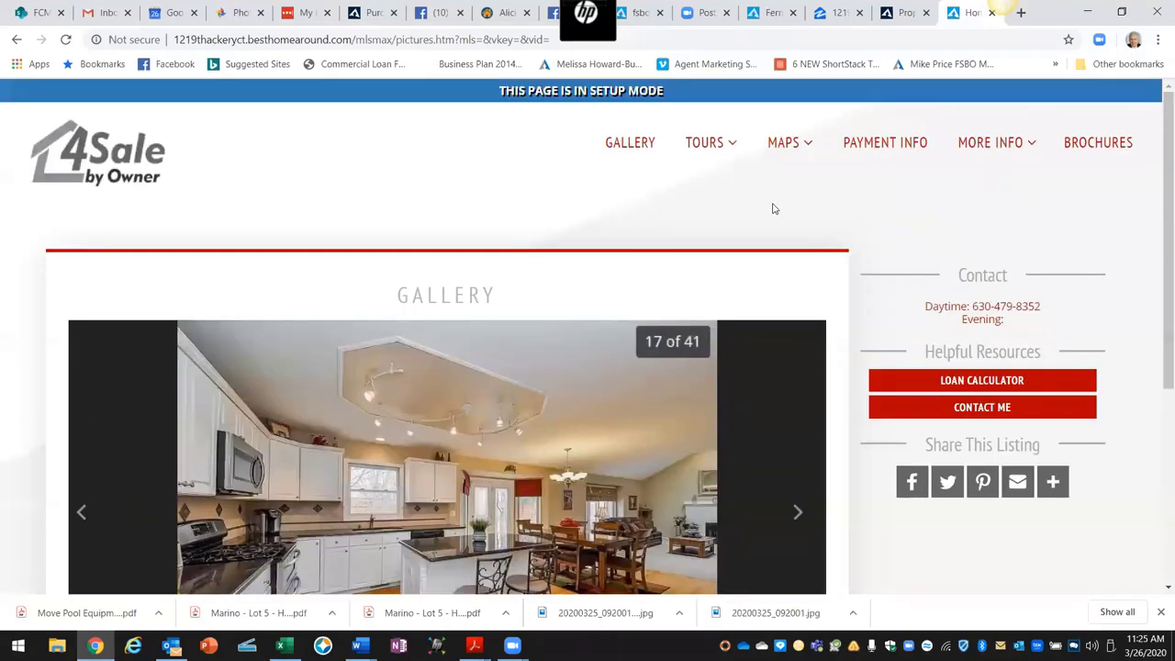
mouse_move(707, 145)
left_click(724, 187)
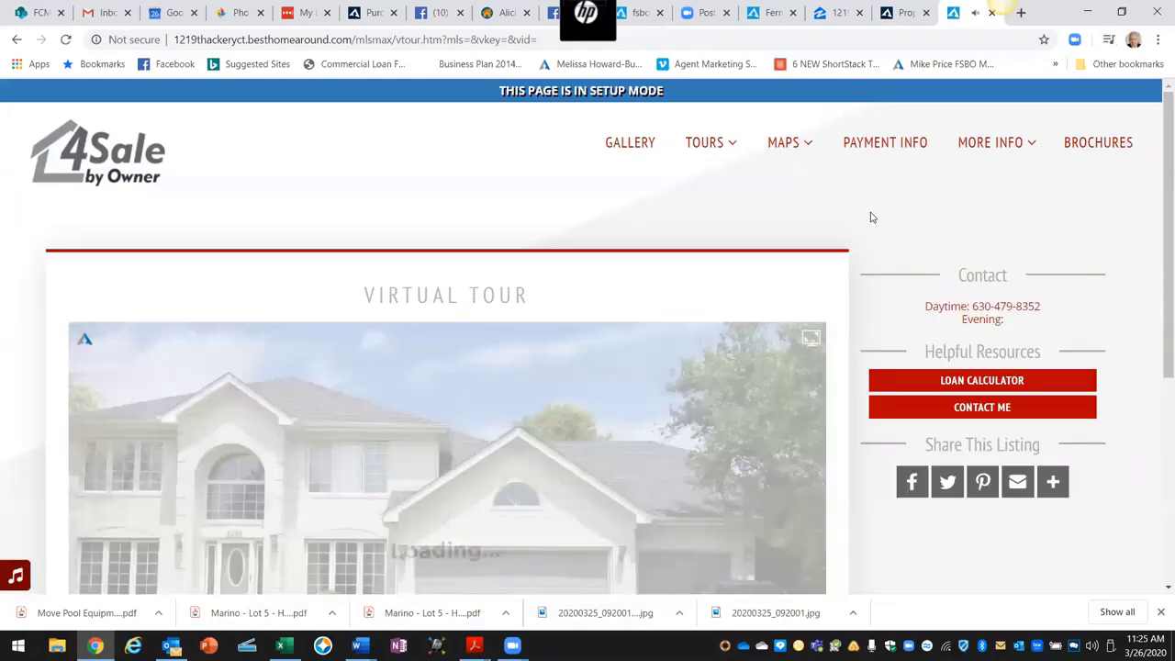
Step: Watch the virtual tour play from the front exterior into the foyer
scroll(872, 217, "down", 2)
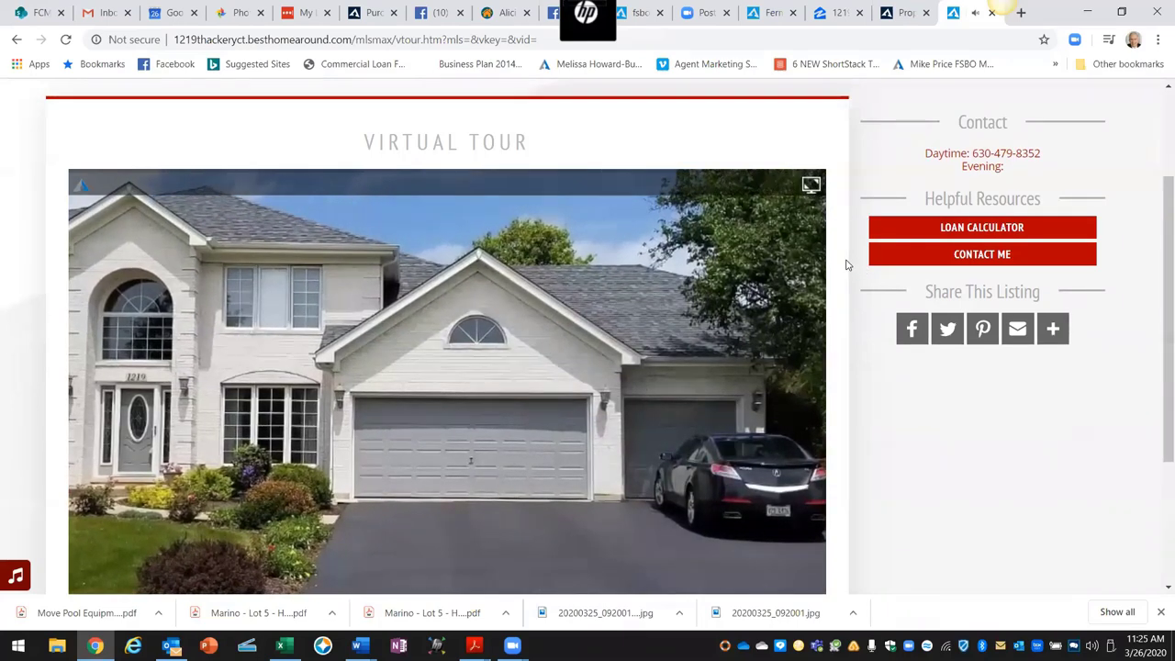
scroll(853, 154, "up", 1)
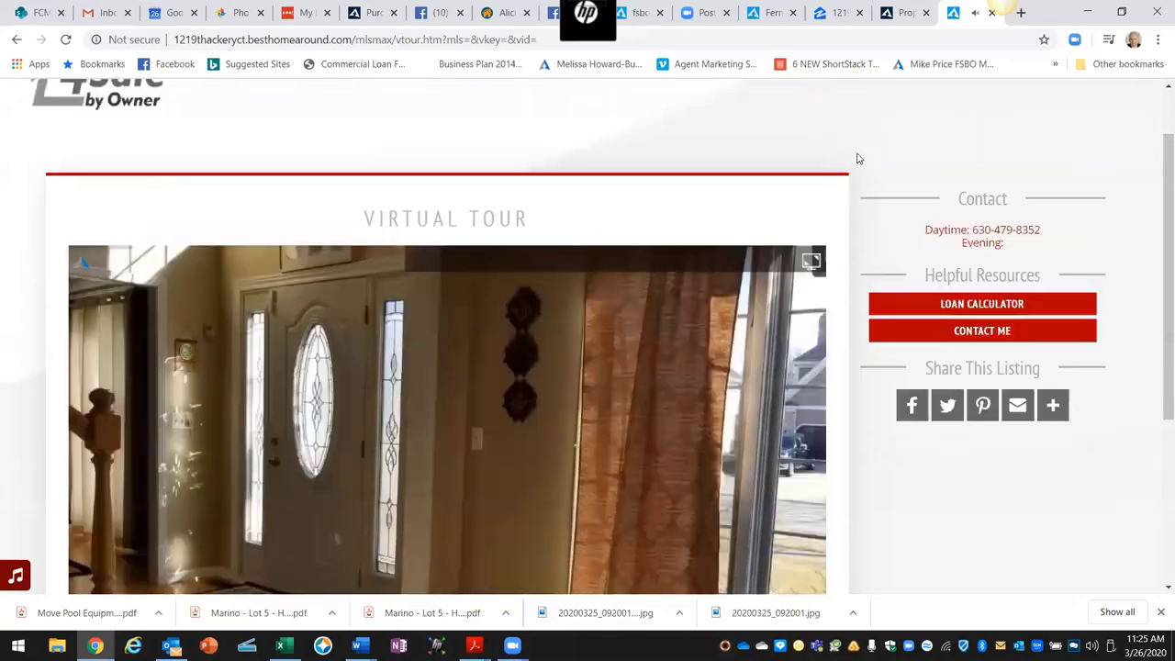
scroll(858, 159, "up", 1)
mouse_move(786, 146)
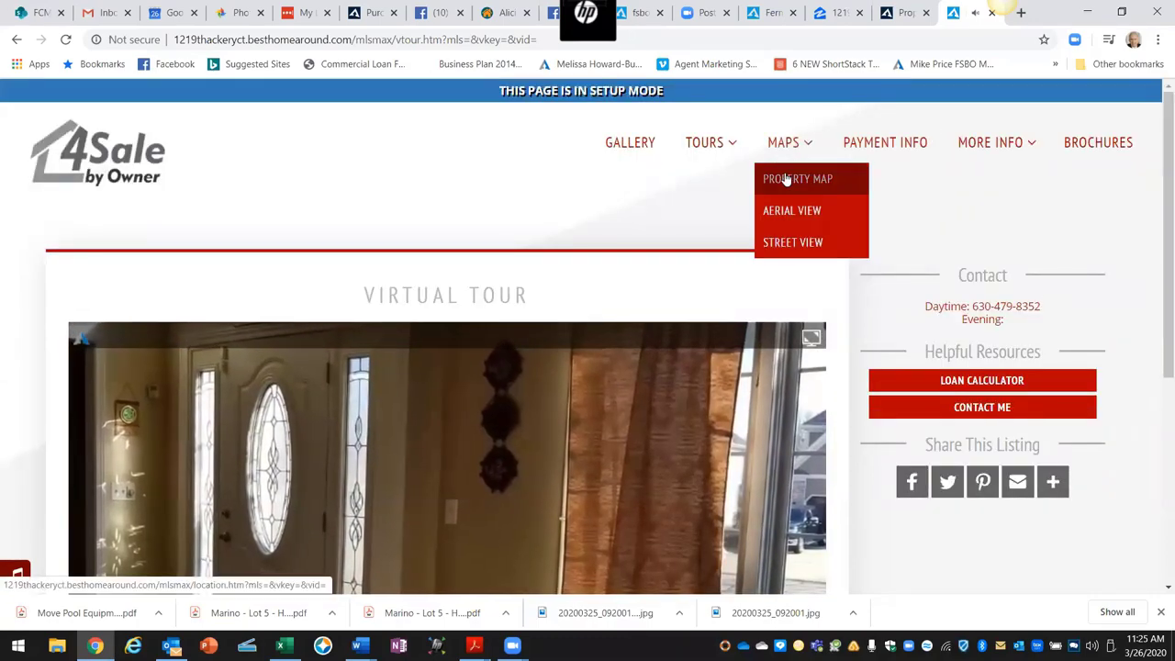
Step: Open MAPS > Property Map and inspect the Text Me The Map phone field
left_click(786, 178)
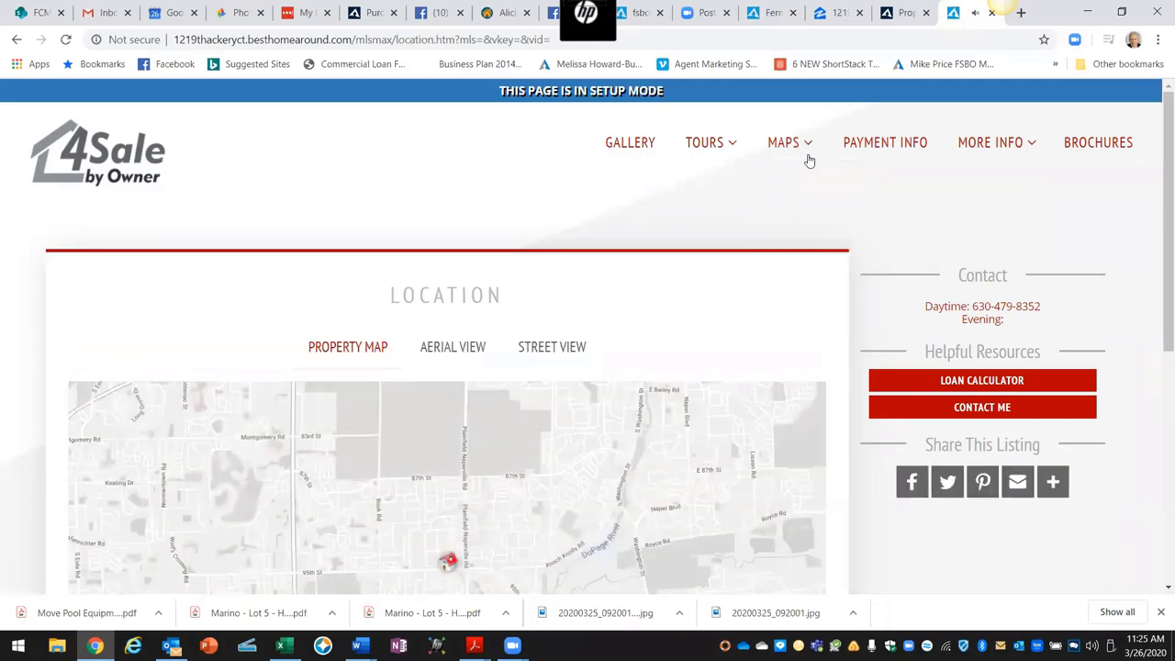
scroll(871, 213, "down", 1)
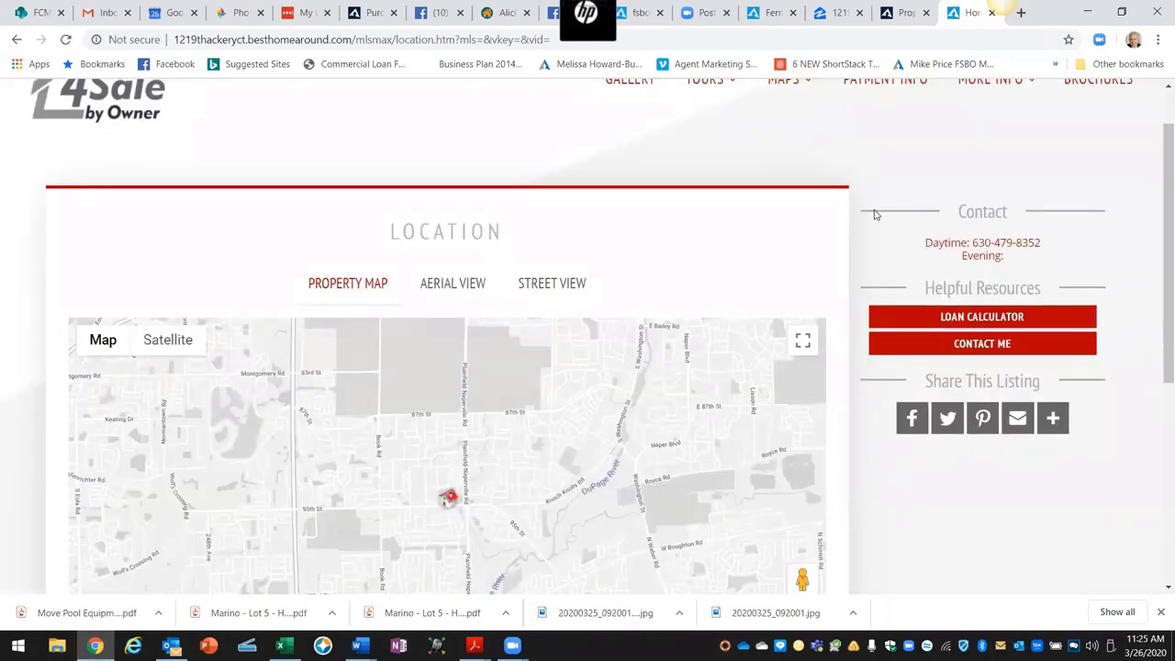
scroll(874, 214, "down", 2)
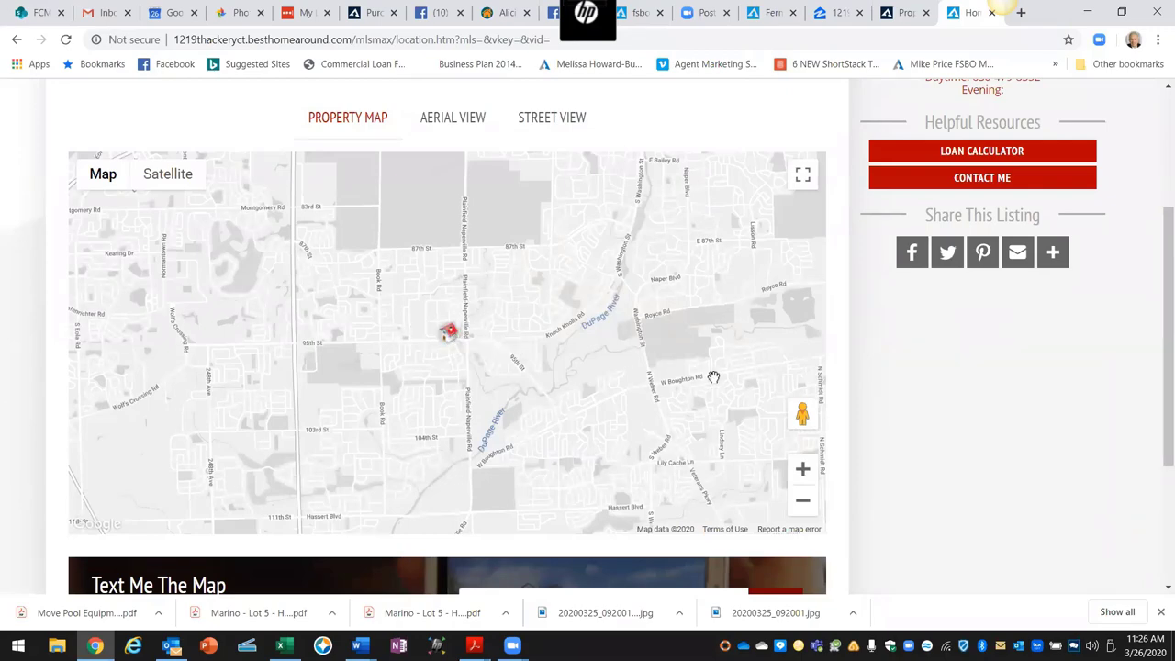
scroll(904, 392, "down", 1)
scroll(903, 393, "down", 1)
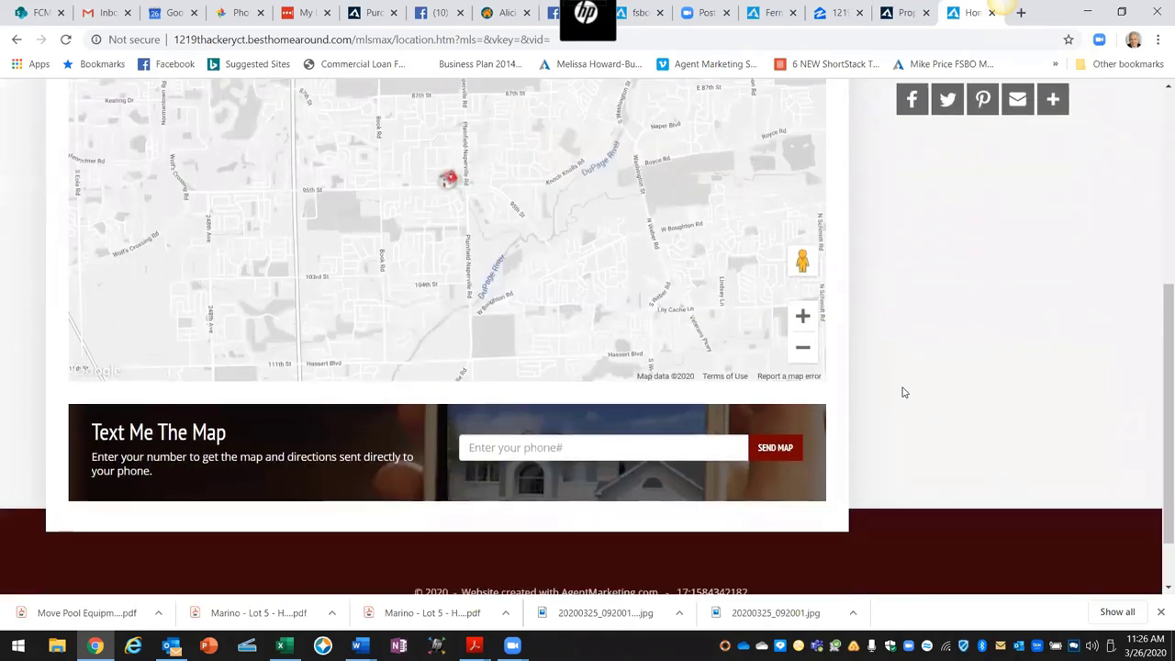
left_click(506, 448)
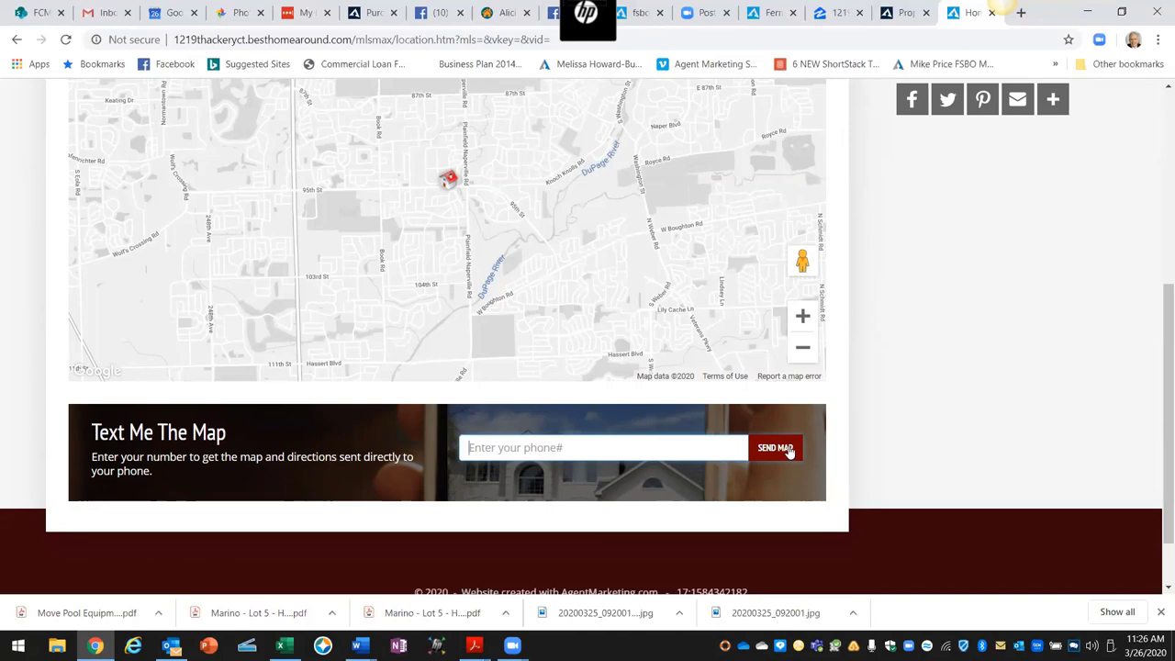
scroll(865, 425, "up", 3)
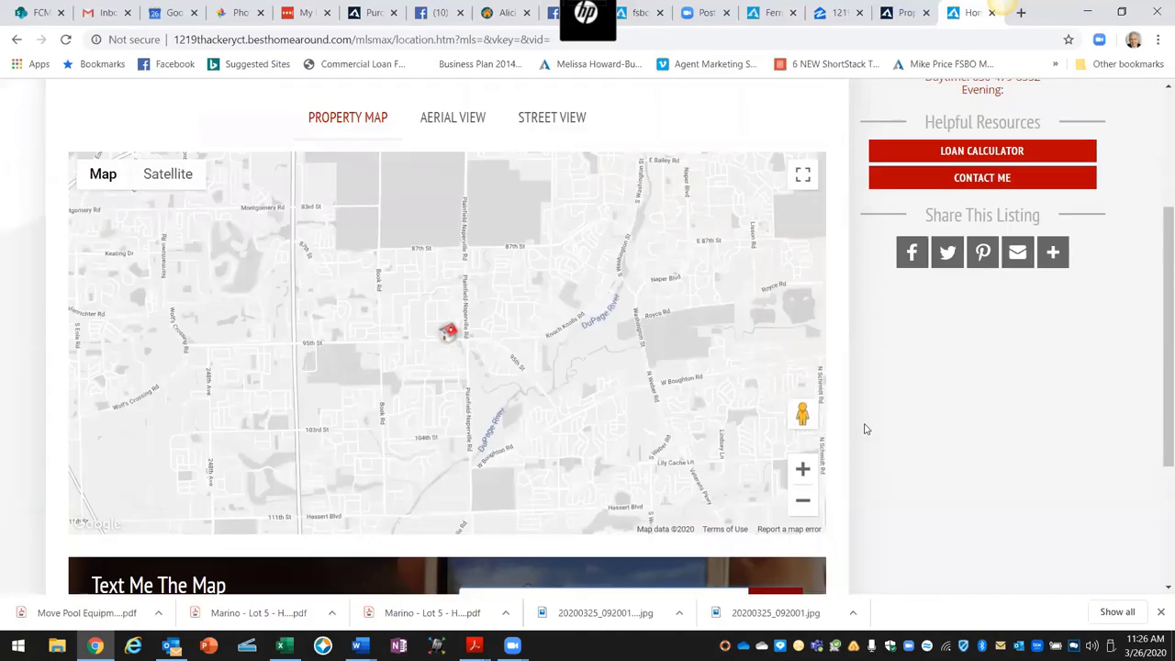
Step: Show the listing's Aerial View satellite map and pan it across the neighbouring houses
left_click(451, 274)
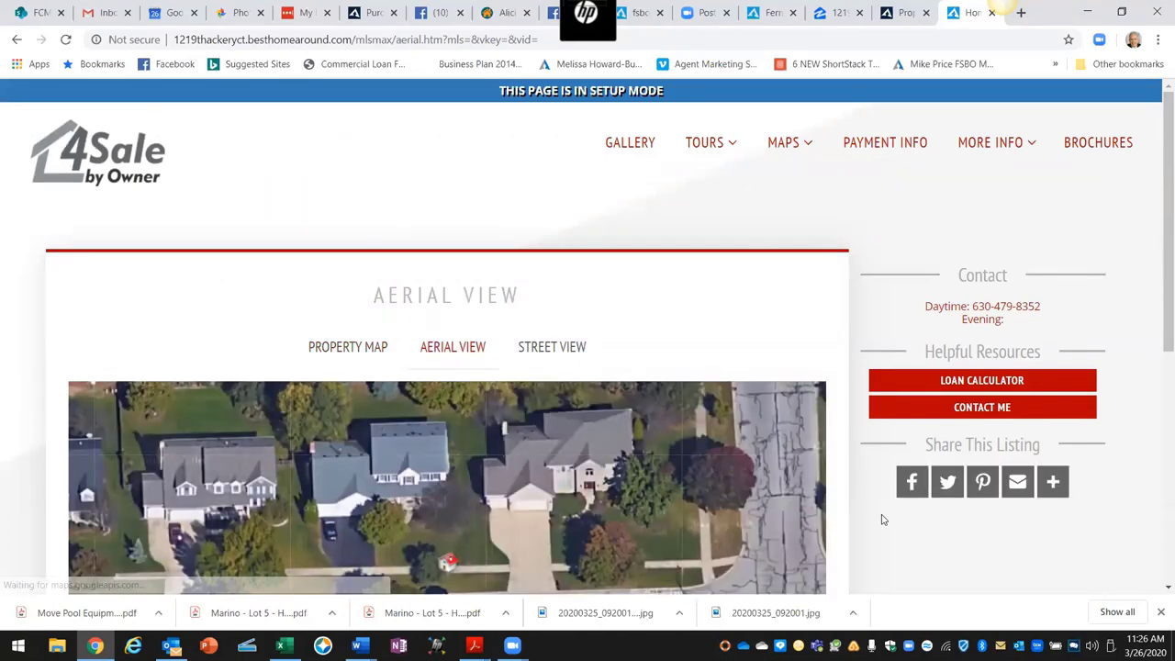
scroll(880, 518, "down", 1)
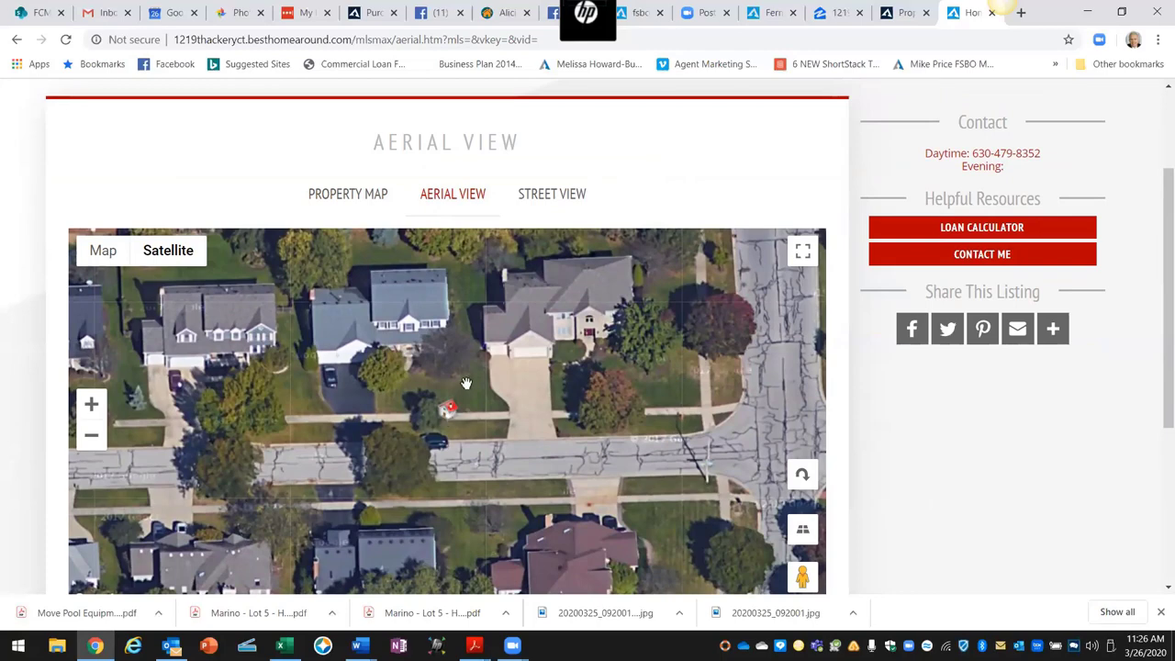
left_click_drag(466, 382, 718, 329)
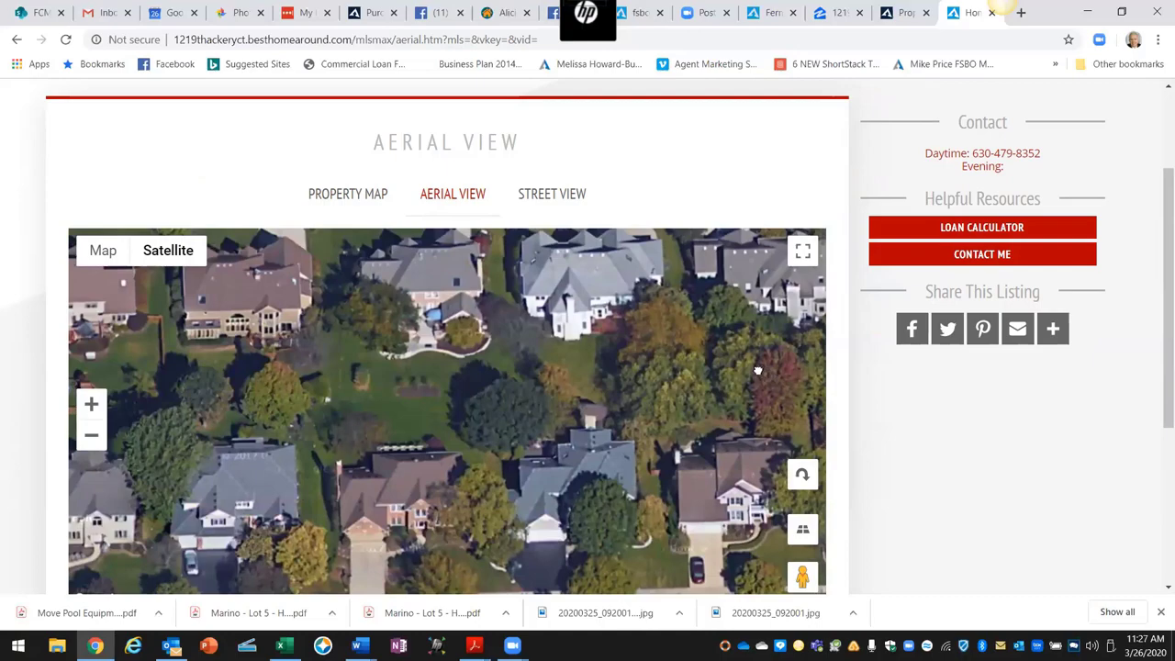
left_click_drag(629, 370, 391, 458)
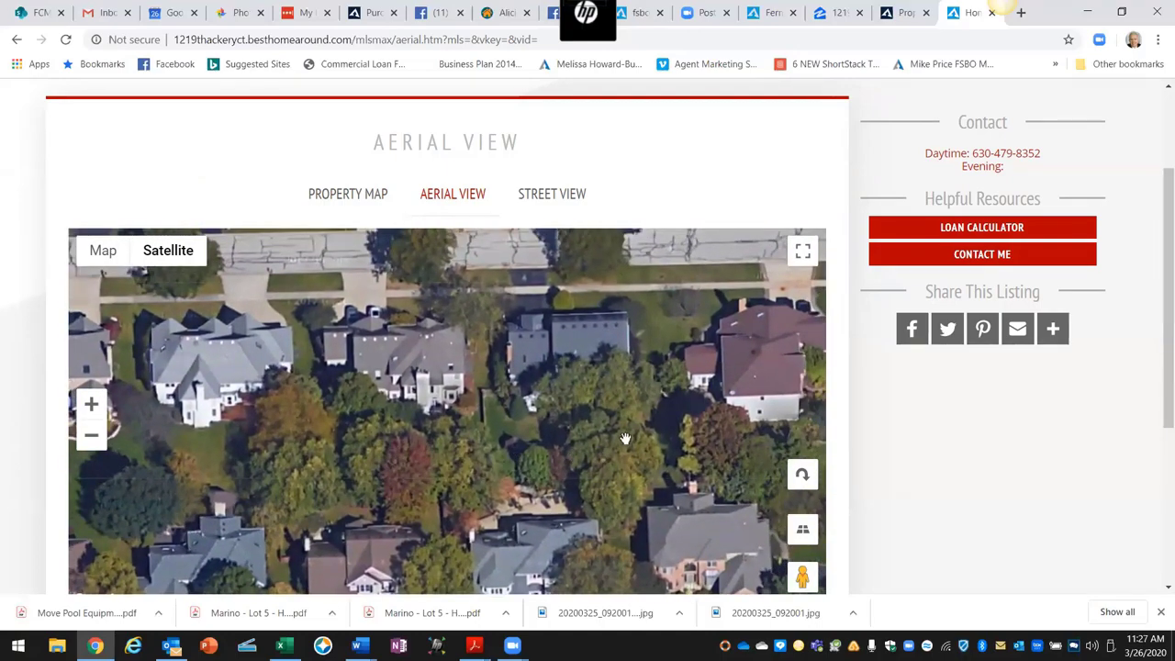
left_click_drag(621, 441, 466, 395)
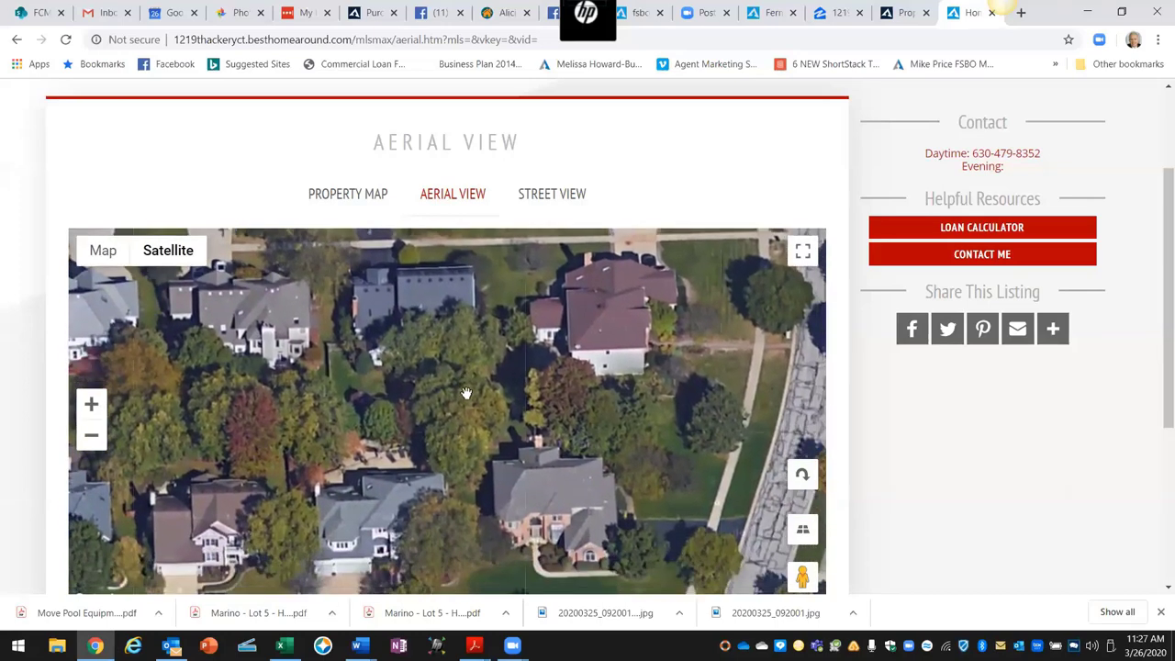
Step: Look around the property in Street View, turning between the street and the house
left_click(538, 196)
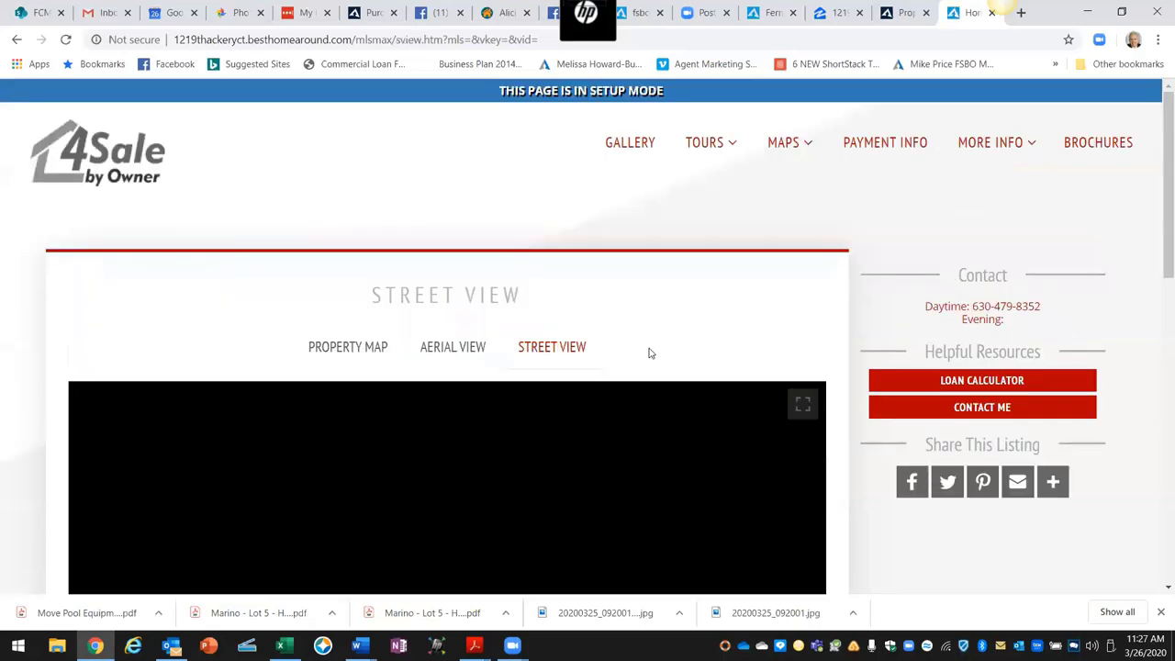
scroll(838, 351, "down", 3)
scroll(838, 352, "down", 1)
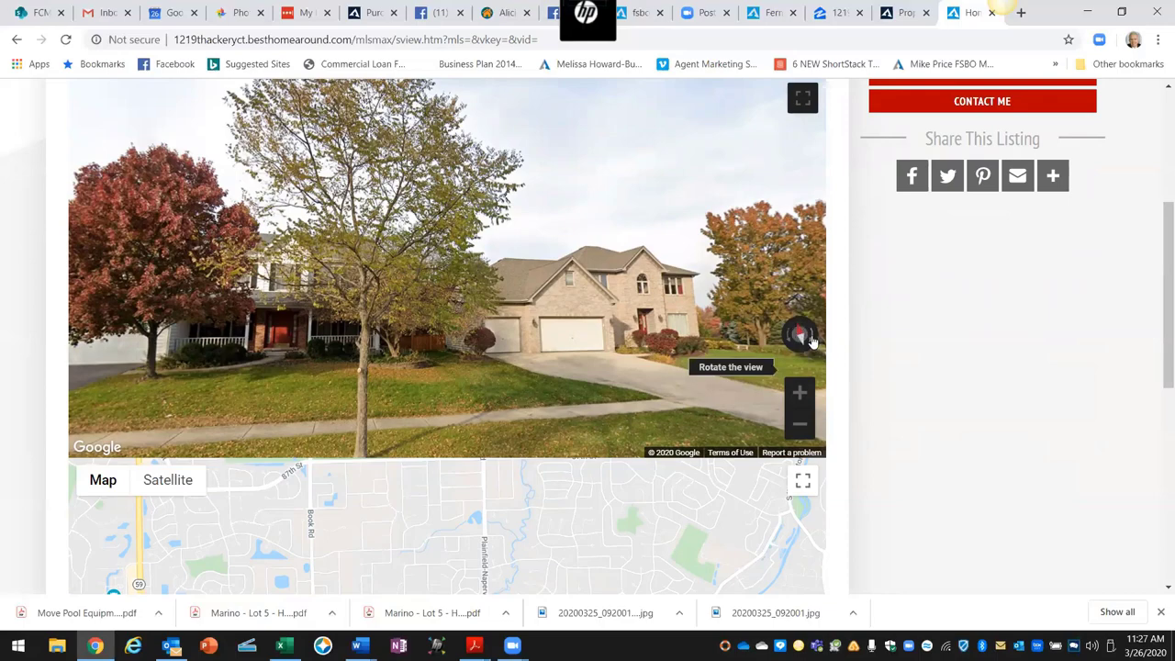
left_click(811, 340)
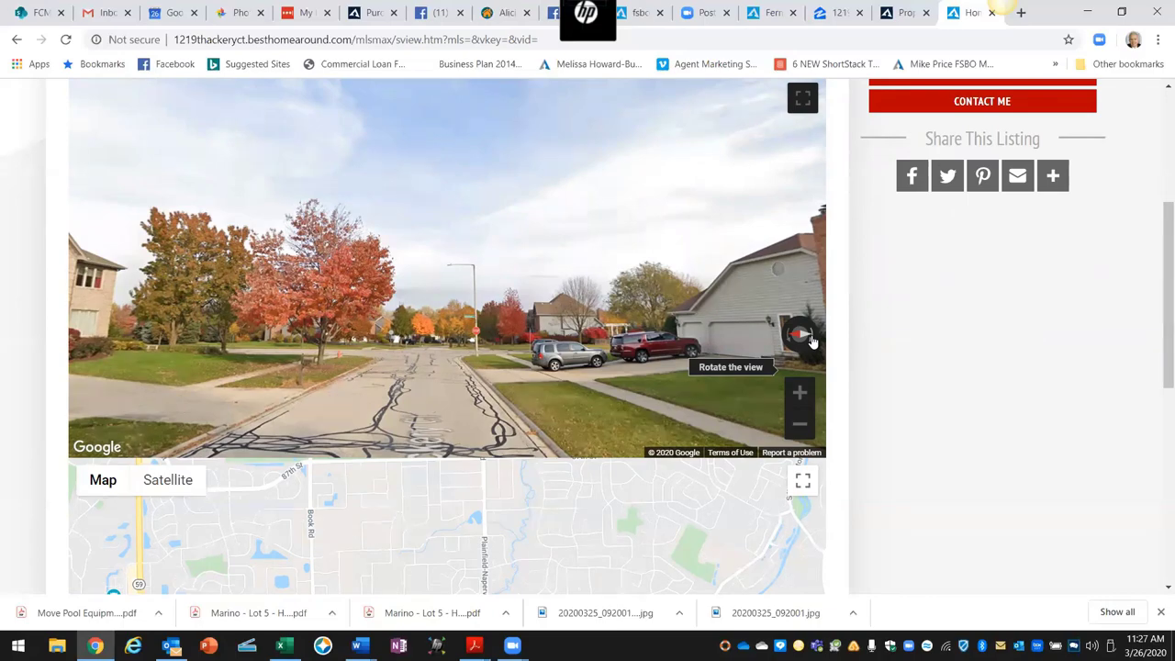
left_click(811, 339)
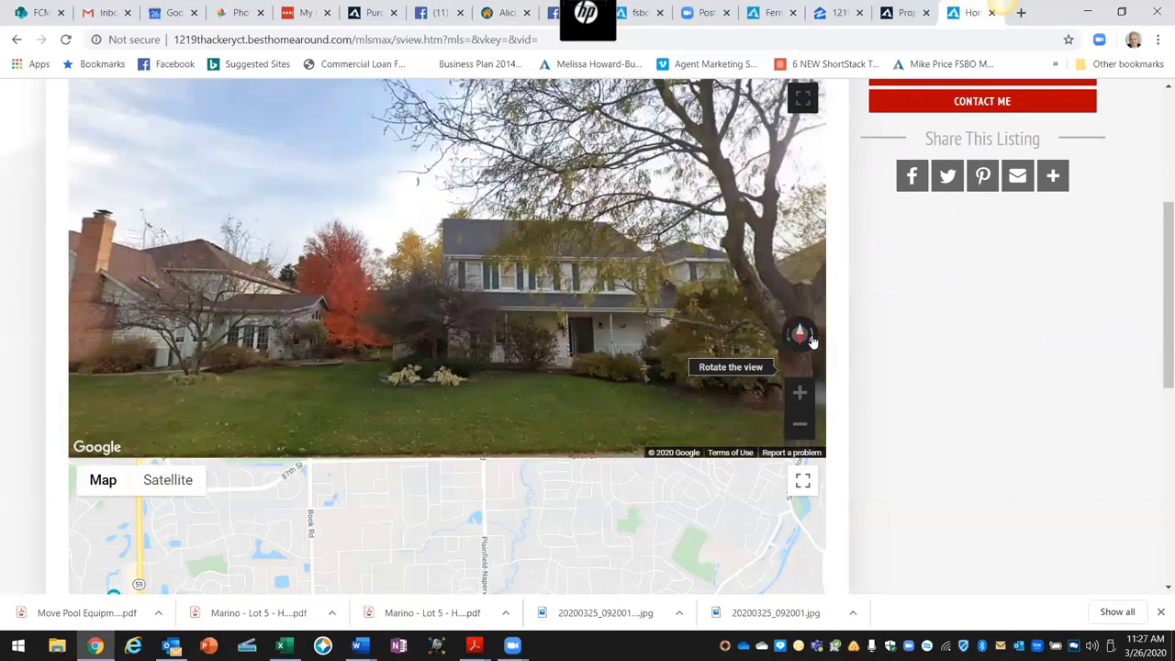
left_click(812, 339)
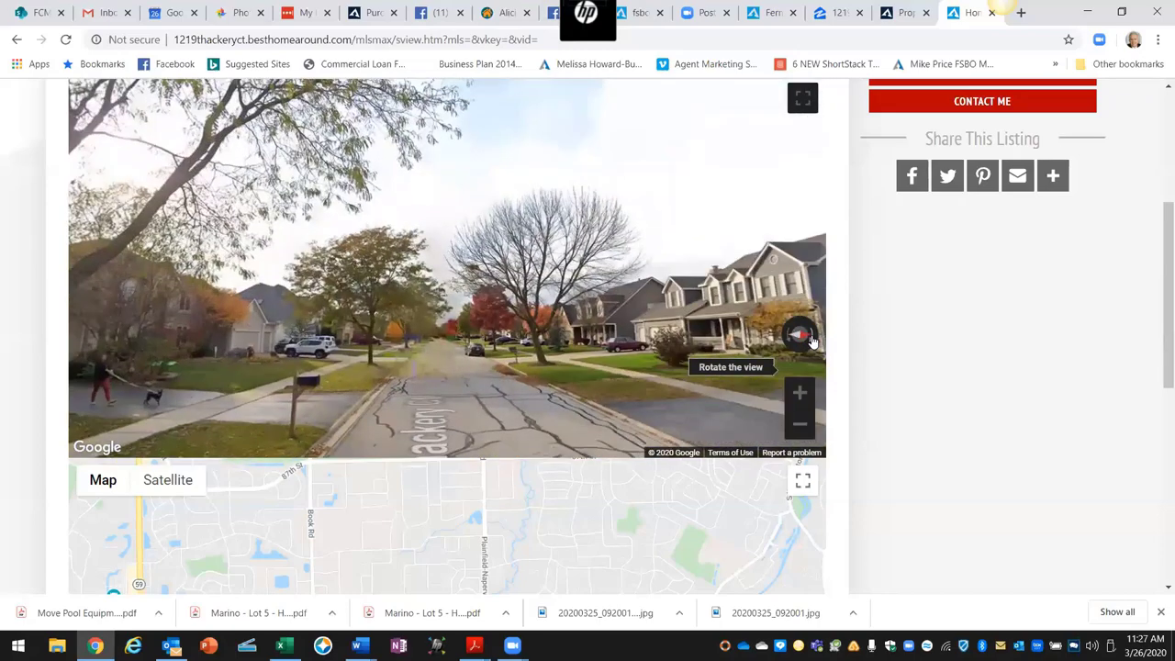
left_click(811, 339)
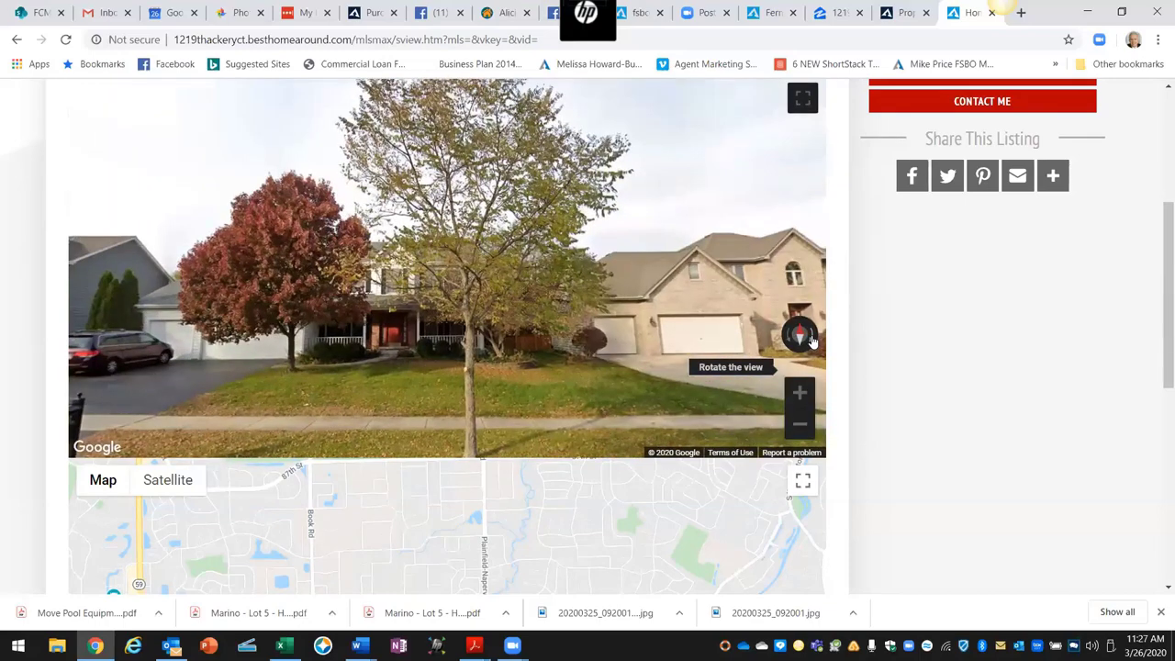
Step: Open the Request More Info form page from MORE INFO > Find Out More
scroll(873, 373, "up", 2)
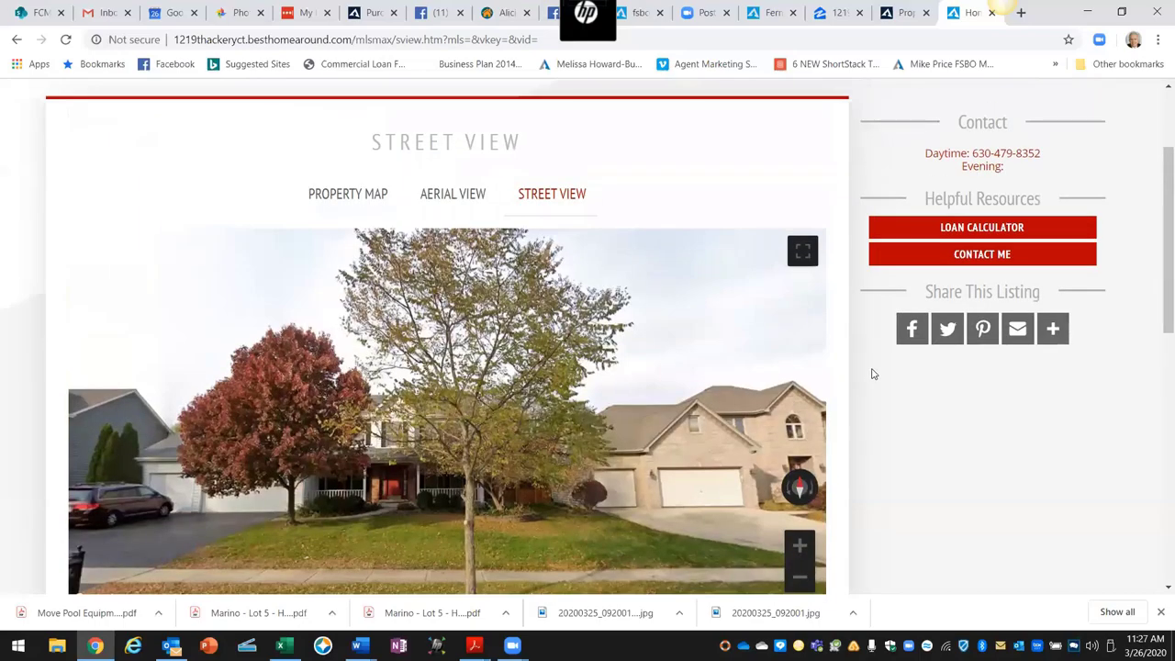
scroll(870, 370, "up", 2)
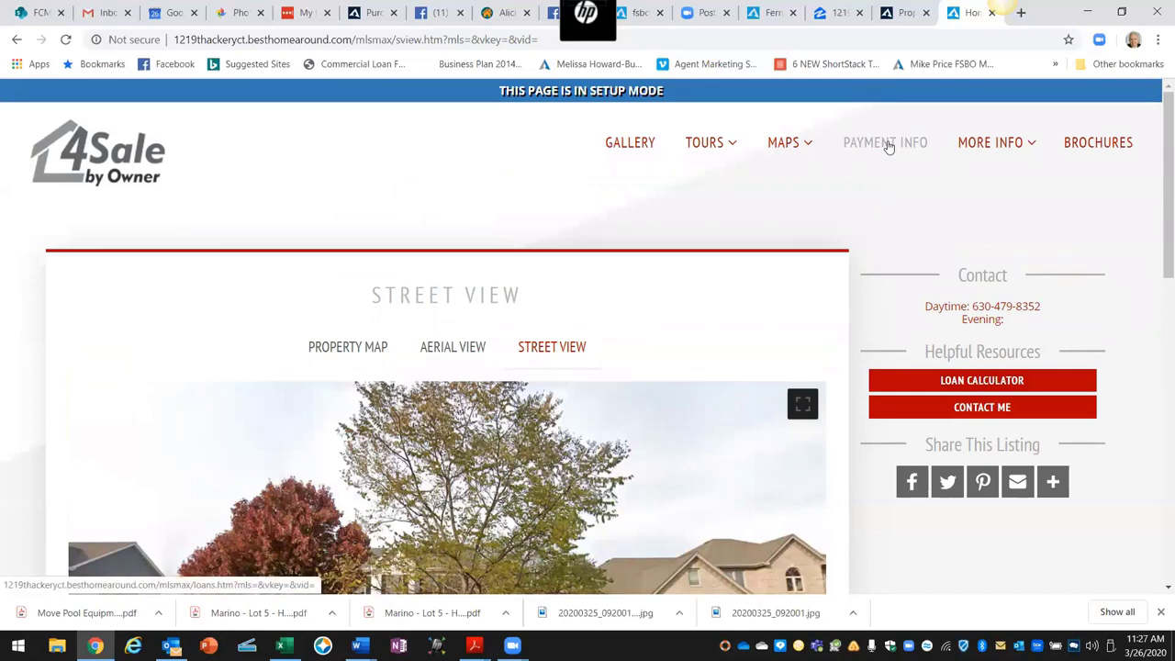
mouse_move(991, 137)
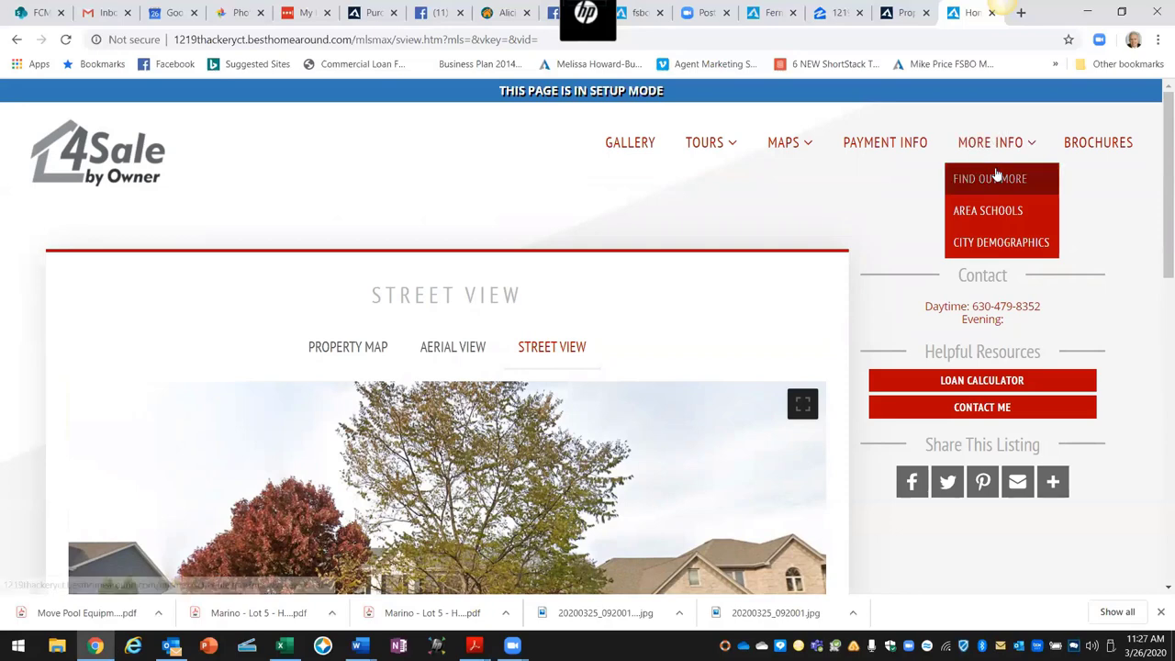
left_click(991, 178)
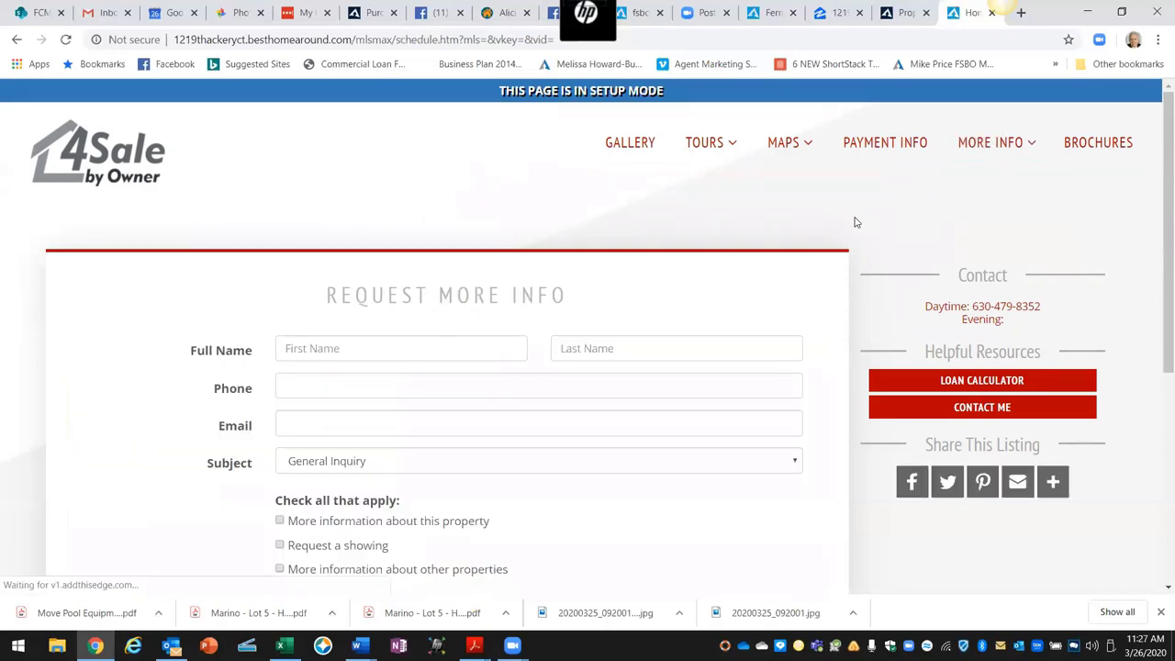
Step: On the inquiry form, tick 'More information about this property' and 'Request a showing', then review the message area
left_click(341, 350)
left_click(588, 353)
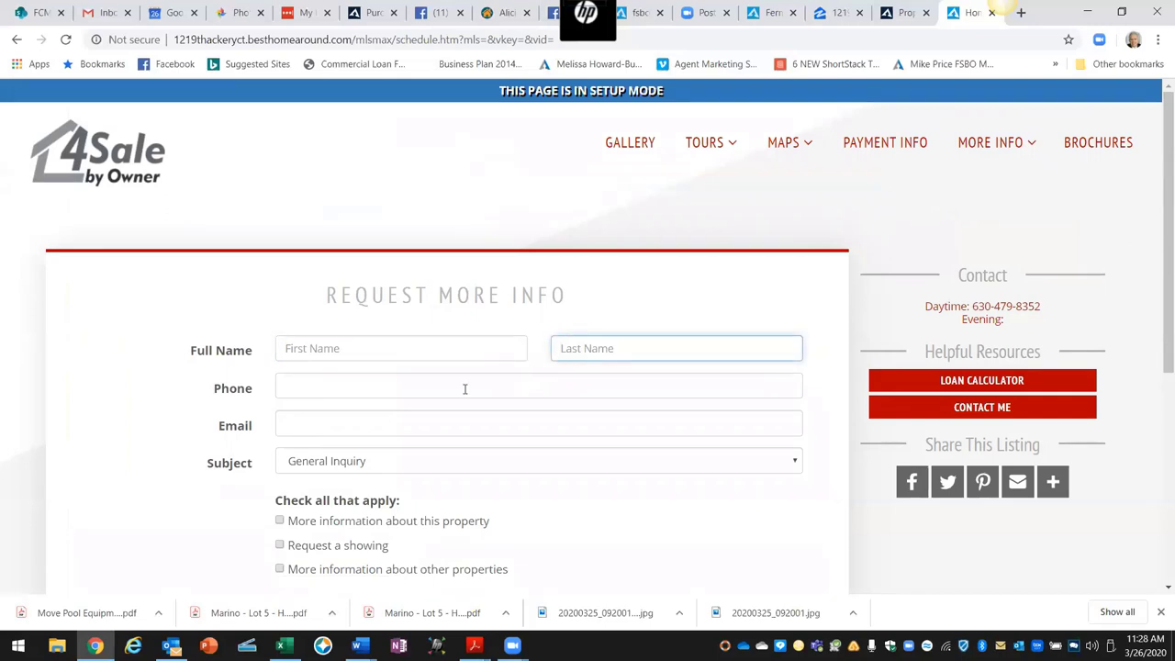
left_click(375, 392)
scroll(380, 425, "down", 1)
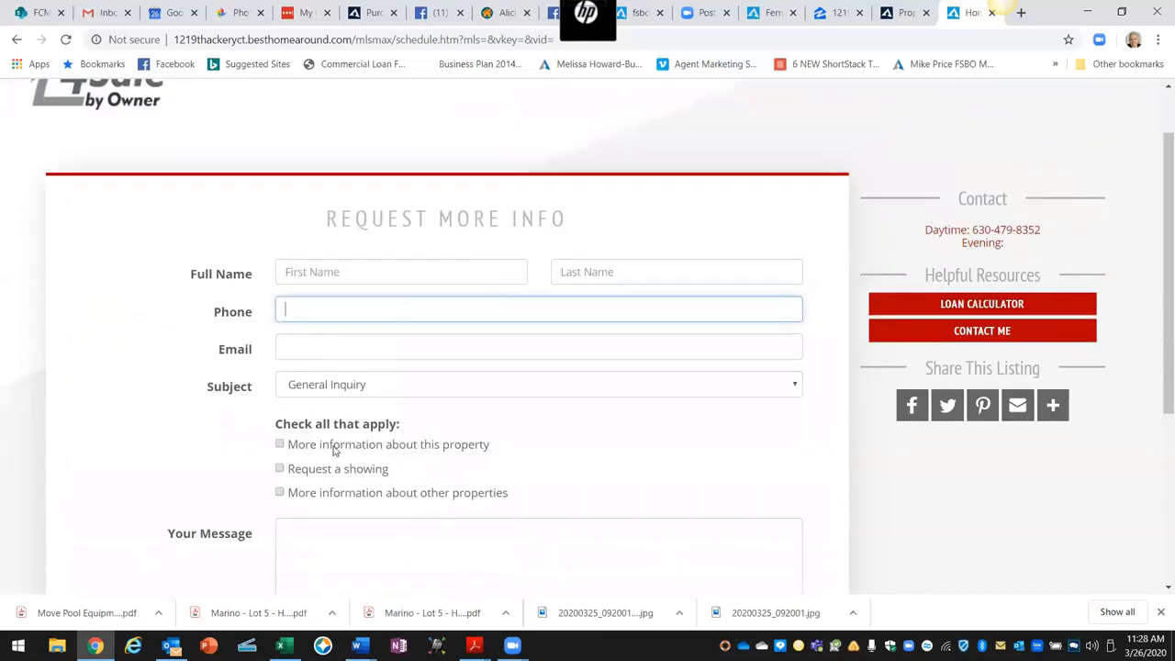
left_click(280, 444)
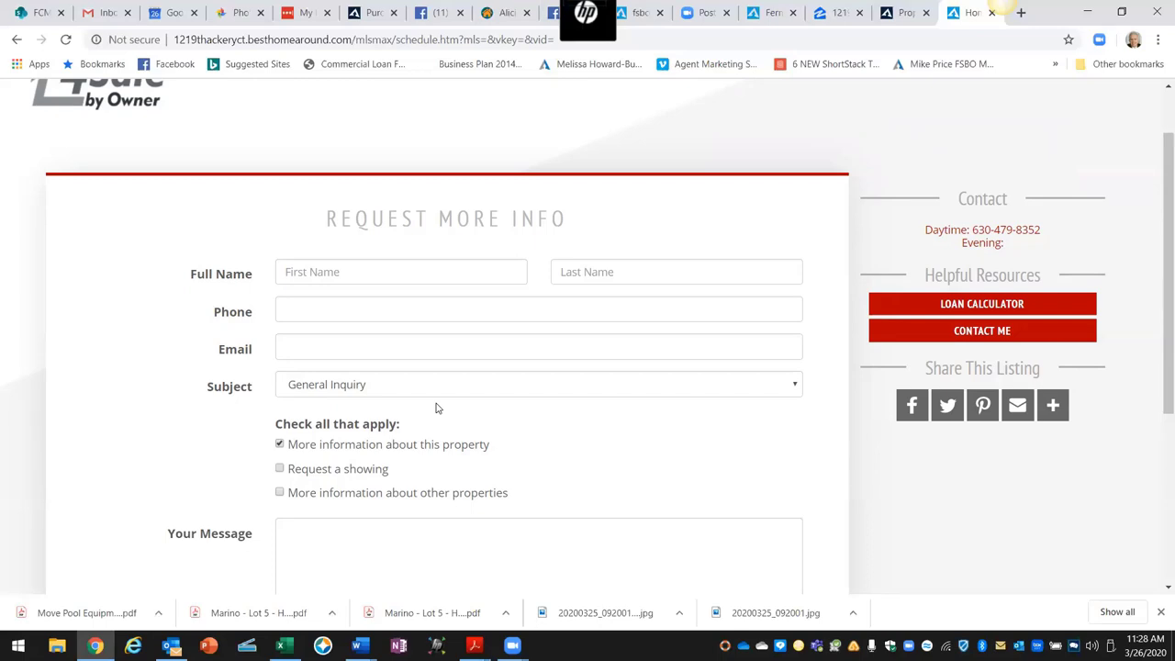
left_click(282, 469)
scroll(336, 480, "down", 1)
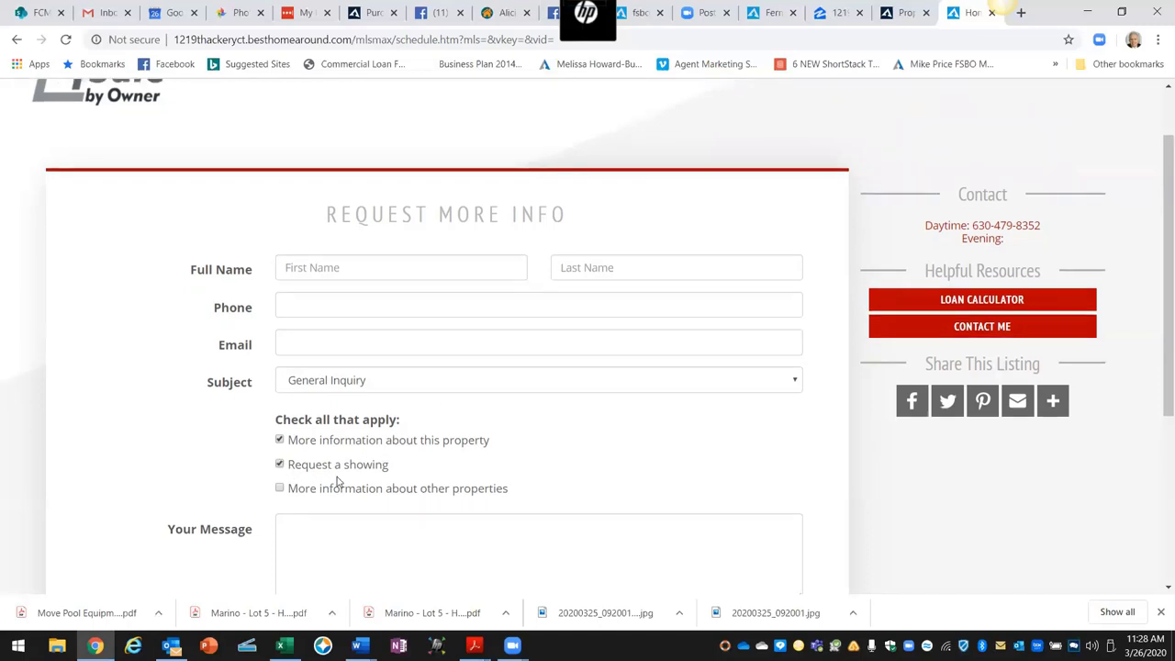
left_click(292, 456)
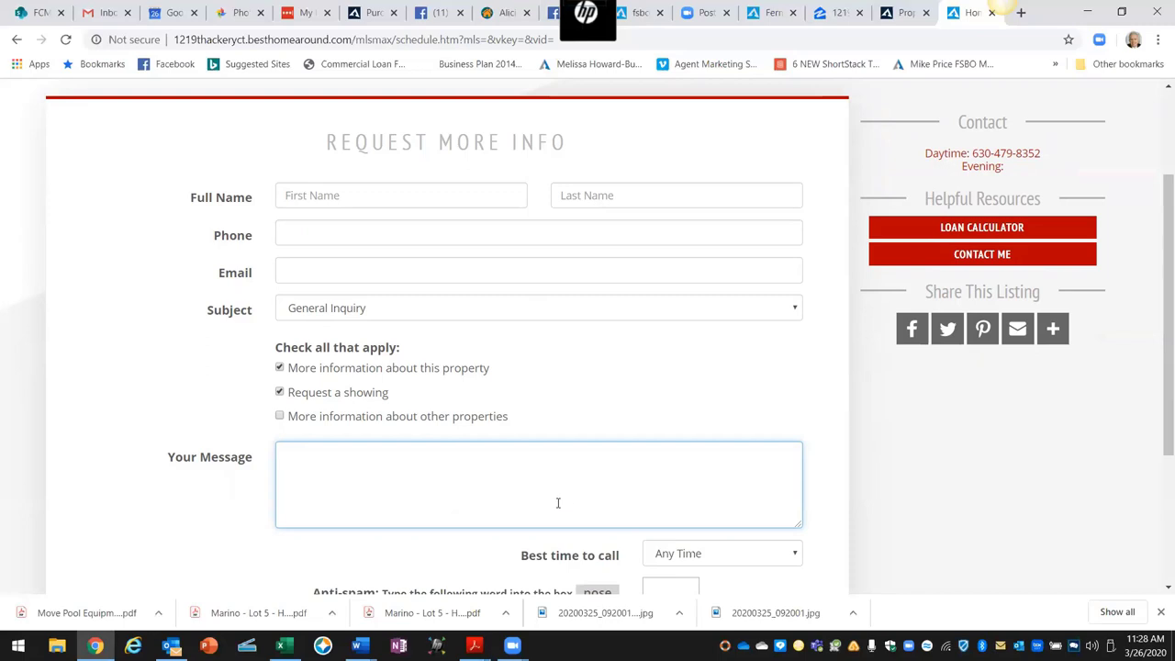
scroll(557, 503, "down", 1)
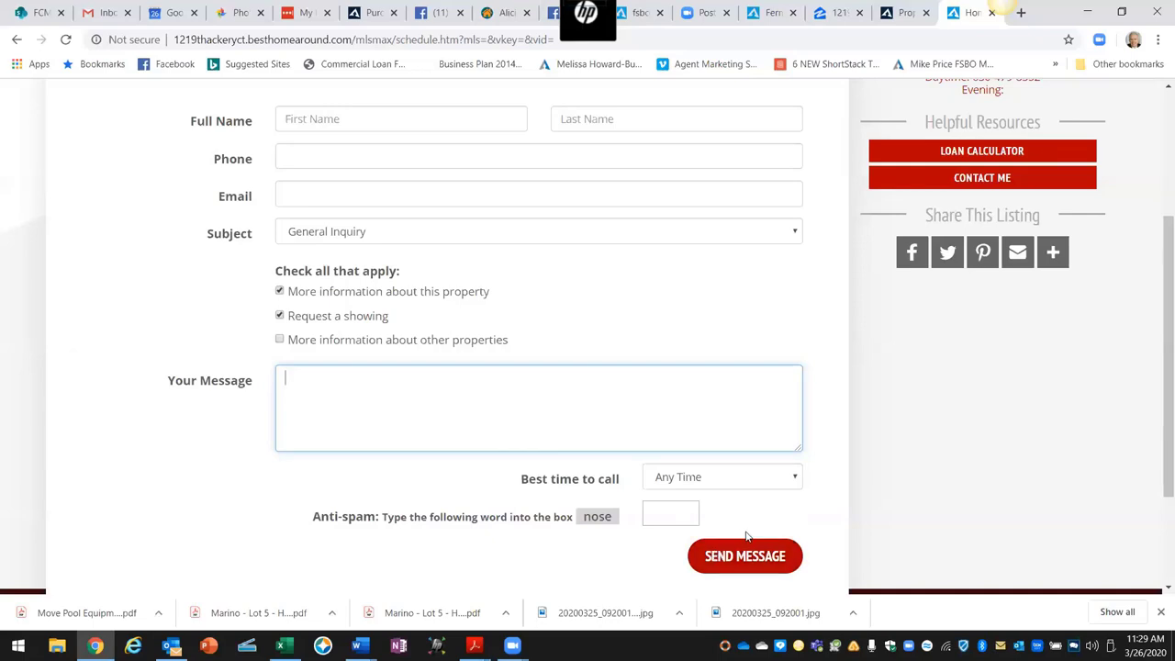
scroll(813, 514, "up", 3)
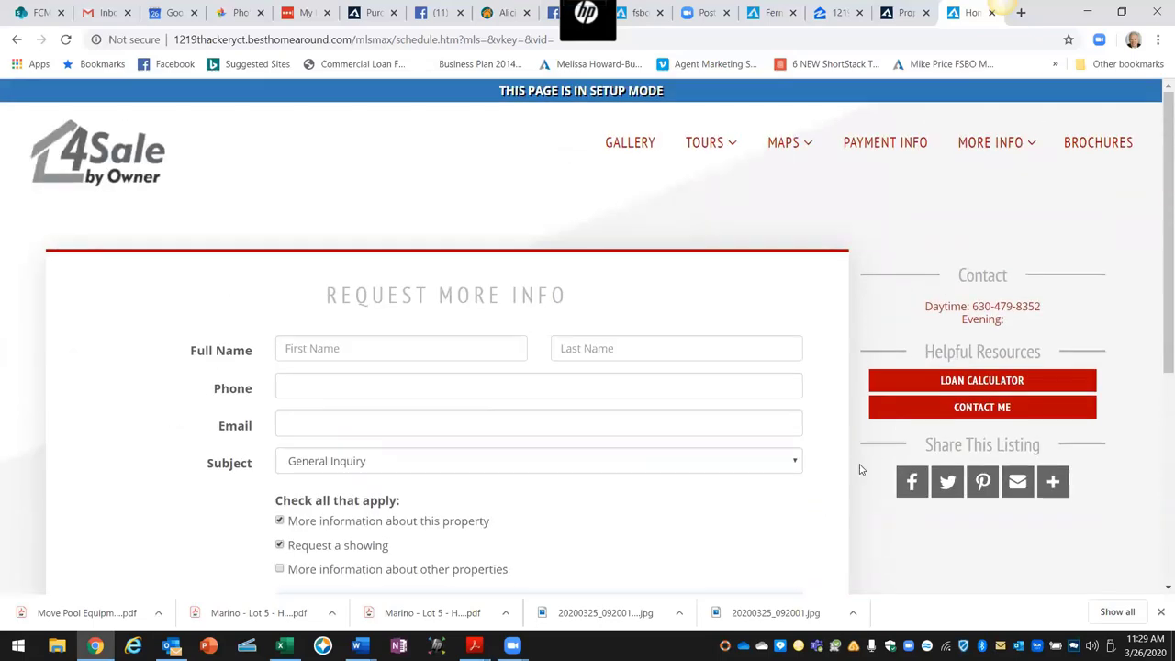
mouse_move(1029, 154)
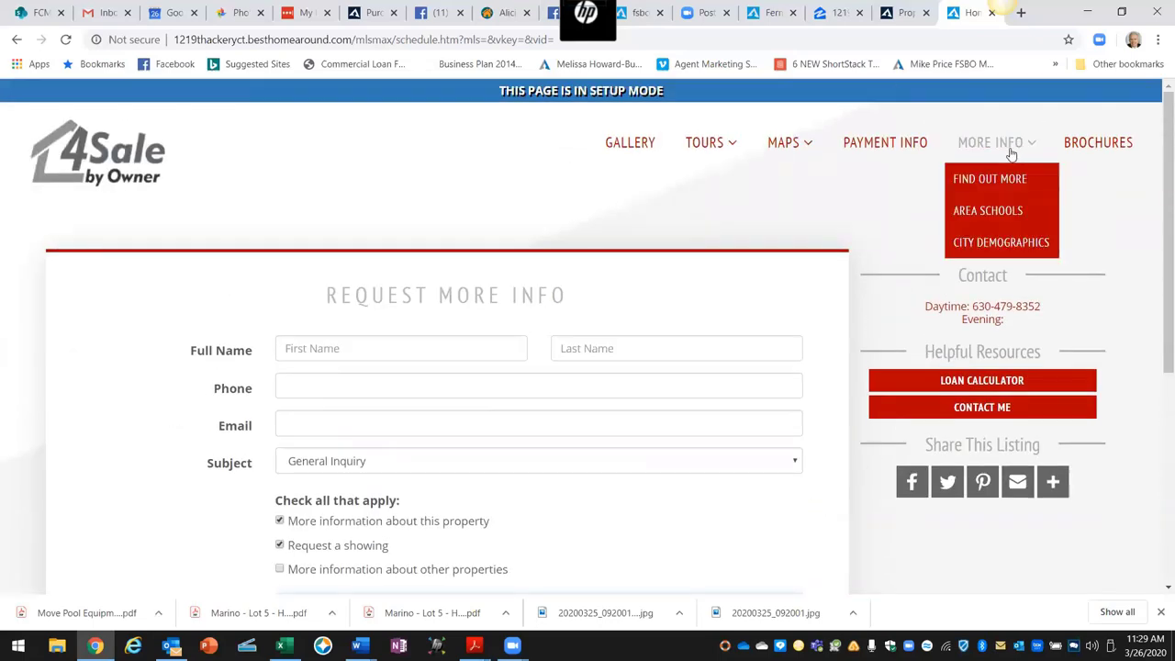
left_click(992, 214)
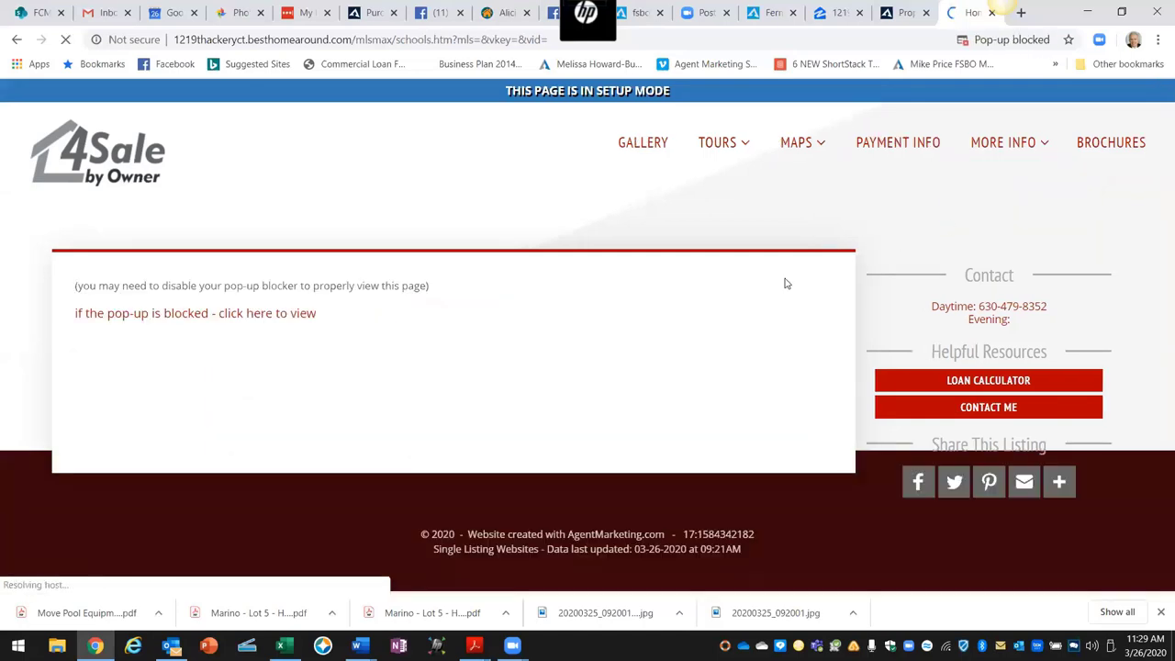
left_click(254, 313)
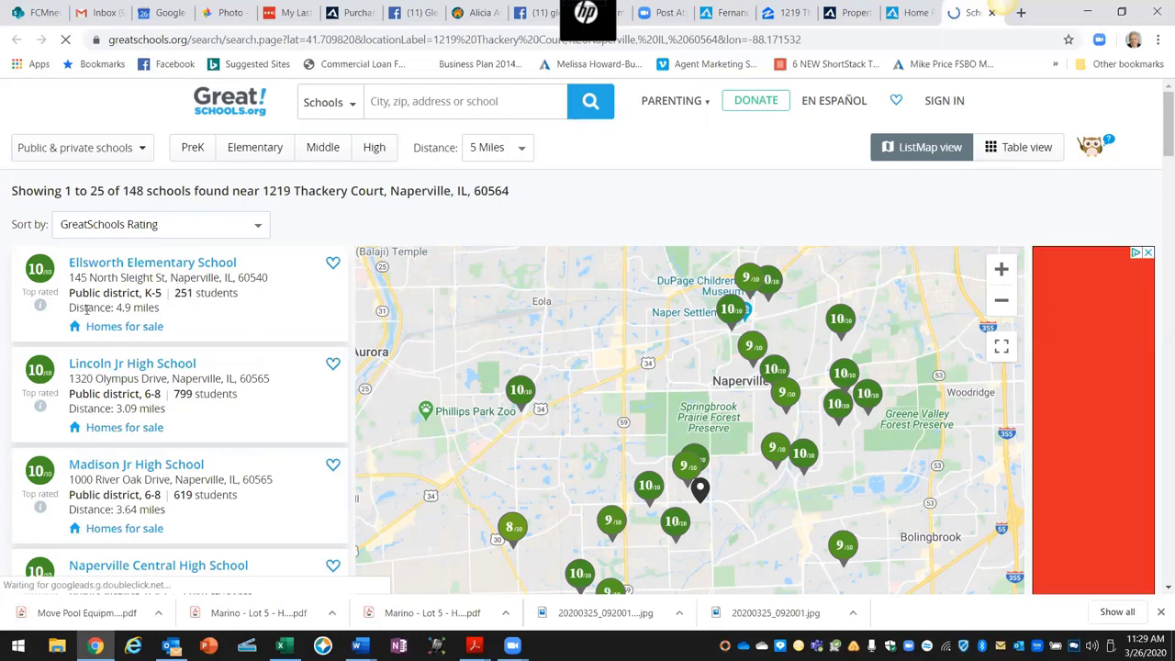
scroll(69, 317, "down", 3)
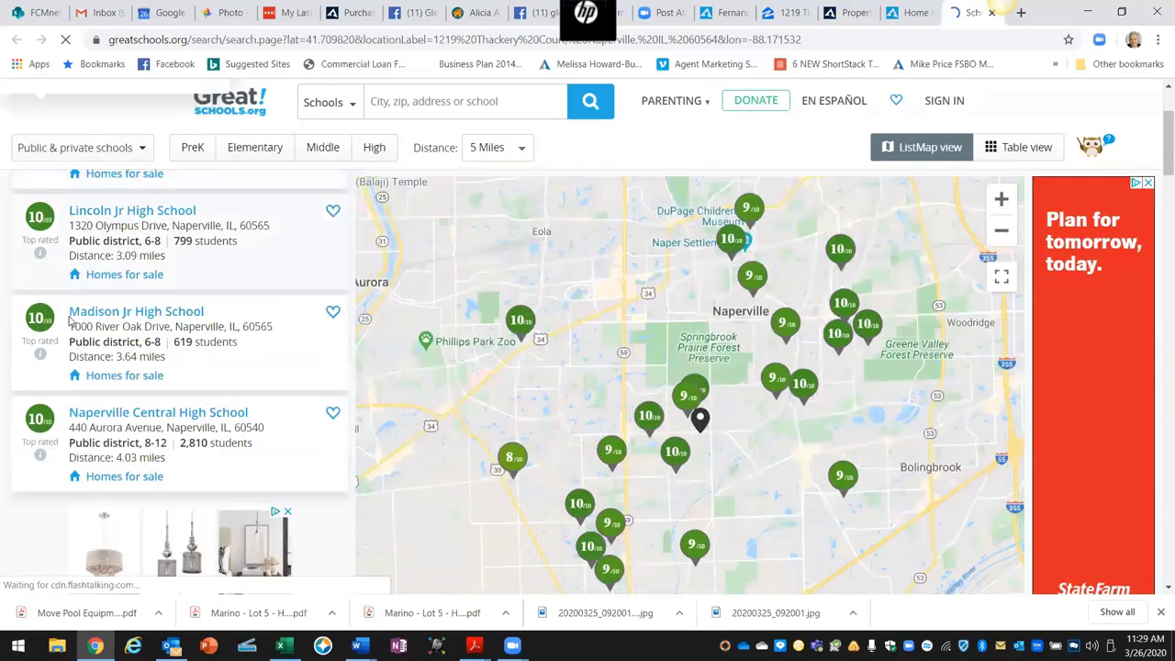
scroll(184, 303, "up", 3)
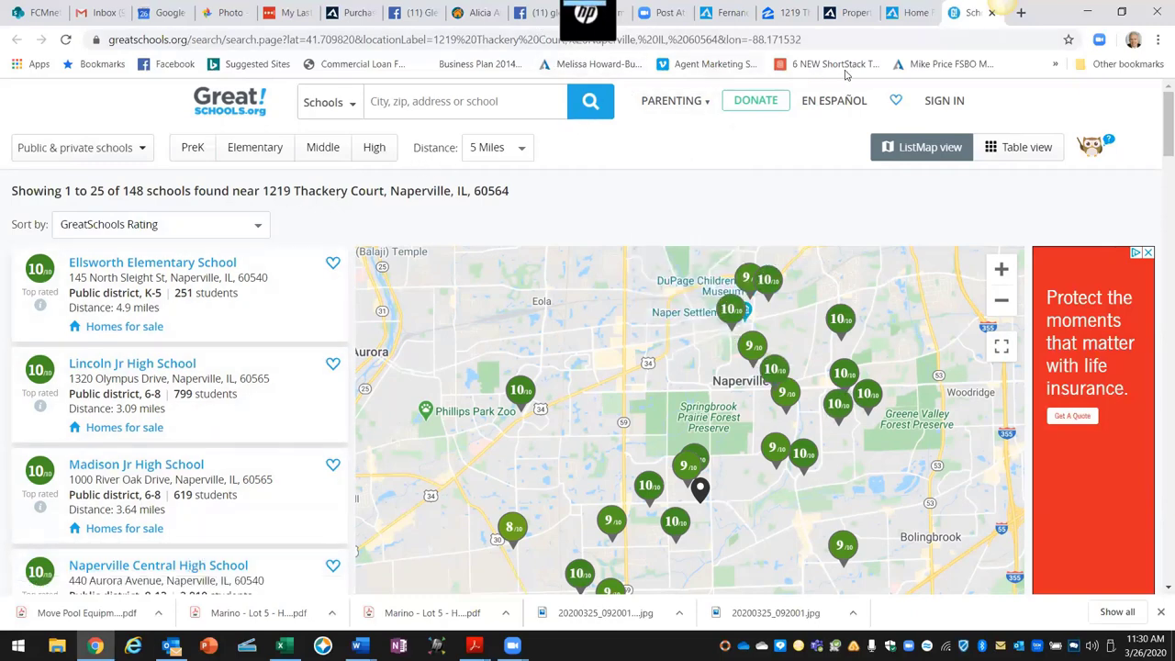
left_click(910, 12)
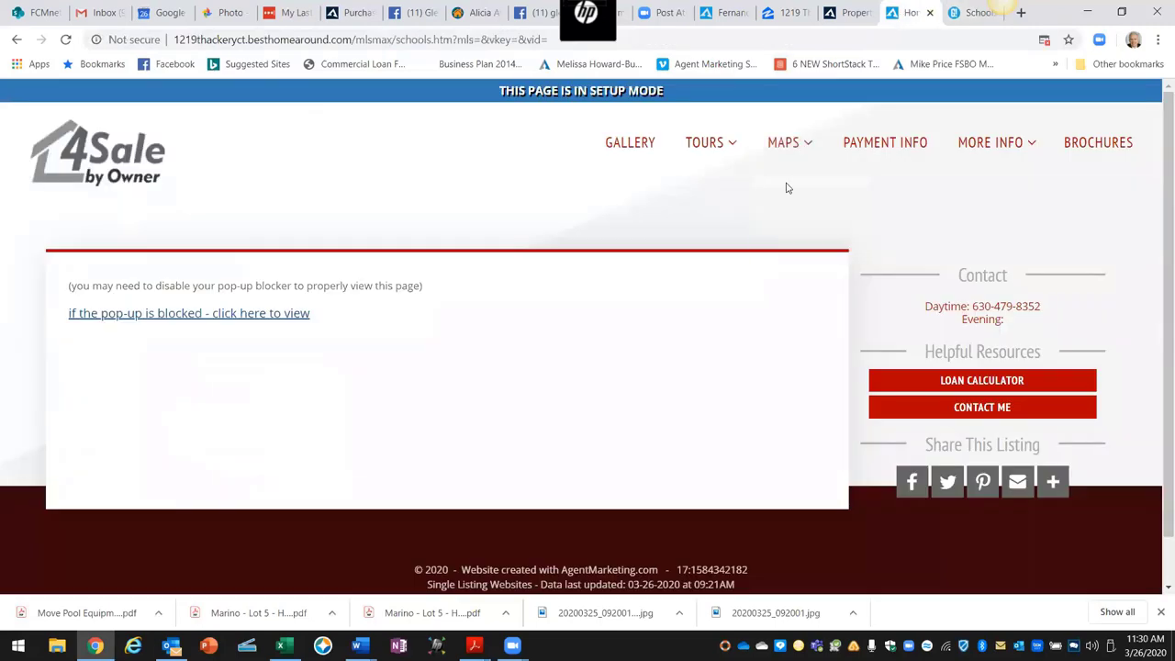
mouse_move(799, 146)
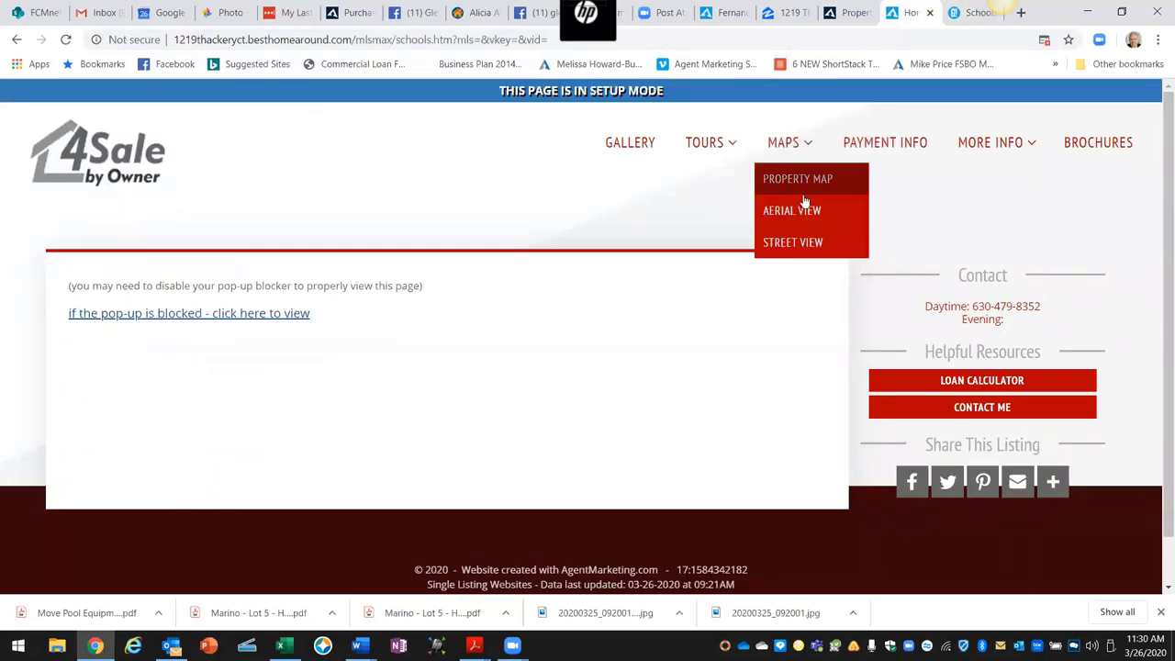
mouse_move(965, 149)
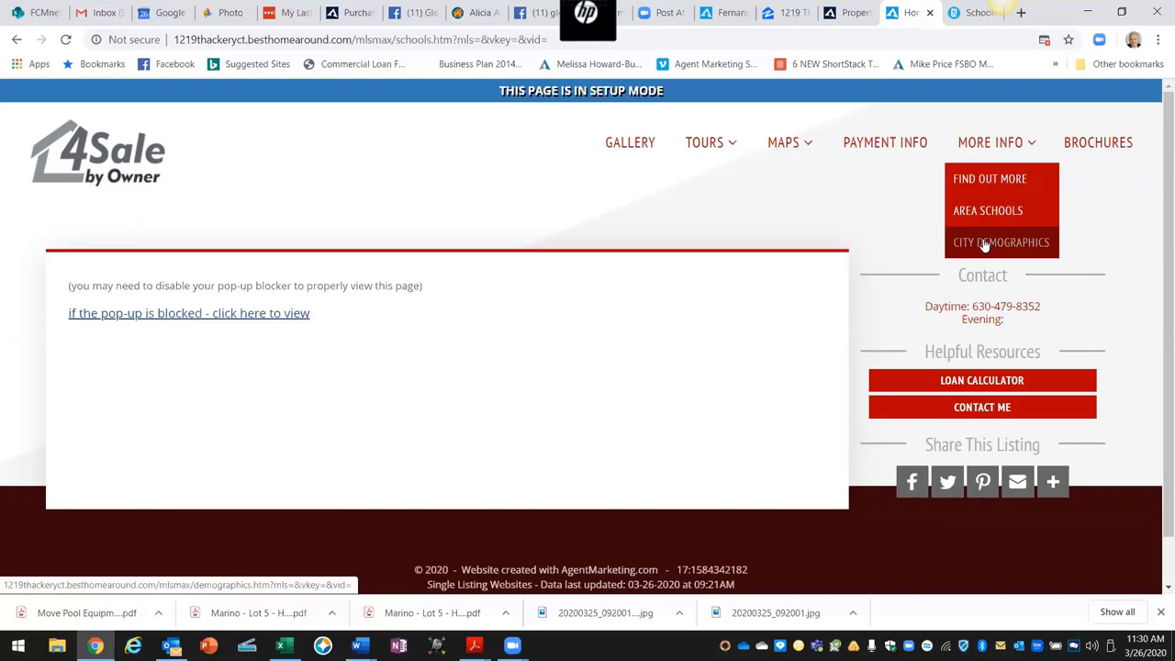
left_click(1098, 147)
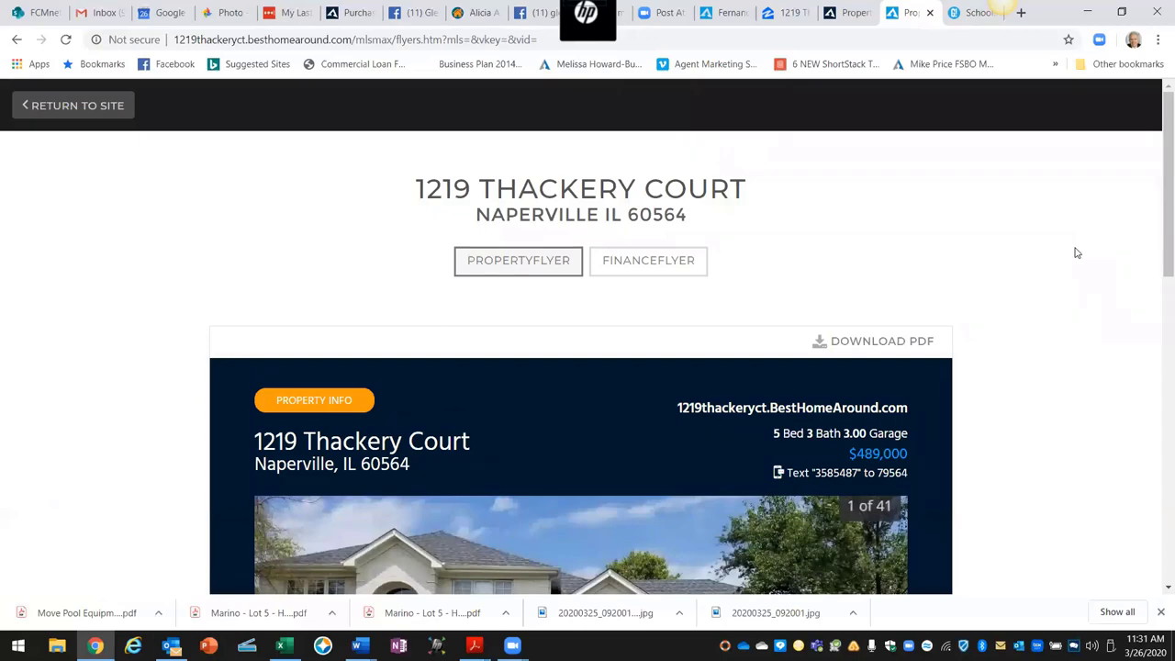
scroll(1076, 252, "down", 3)
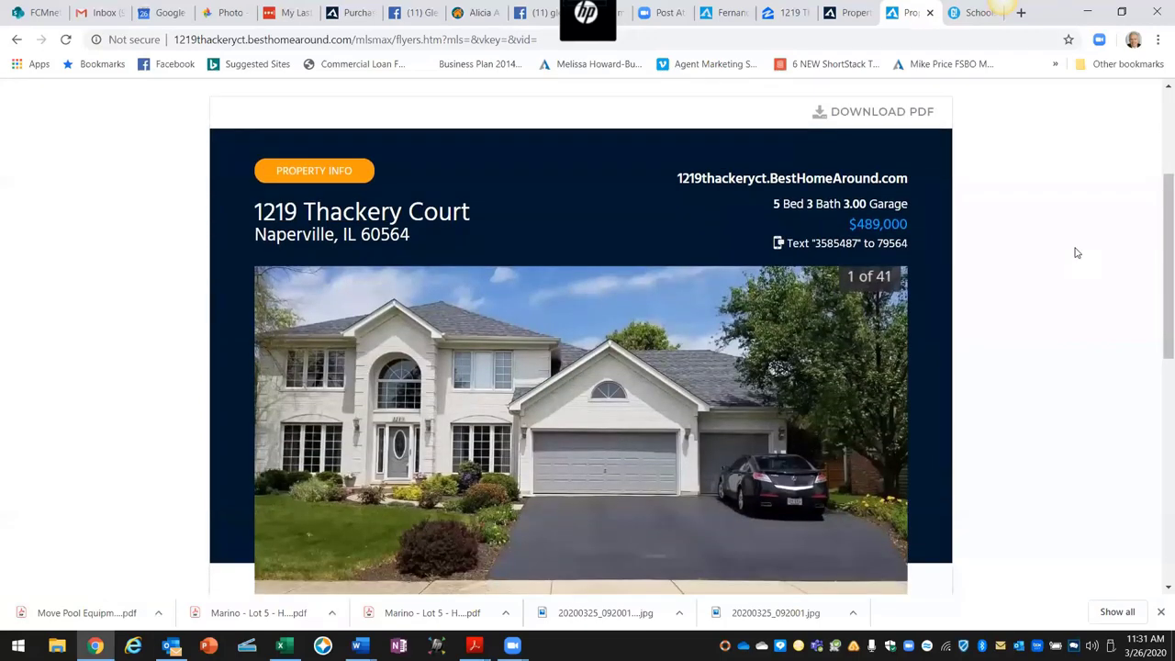
scroll(1076, 252, "down", 3)
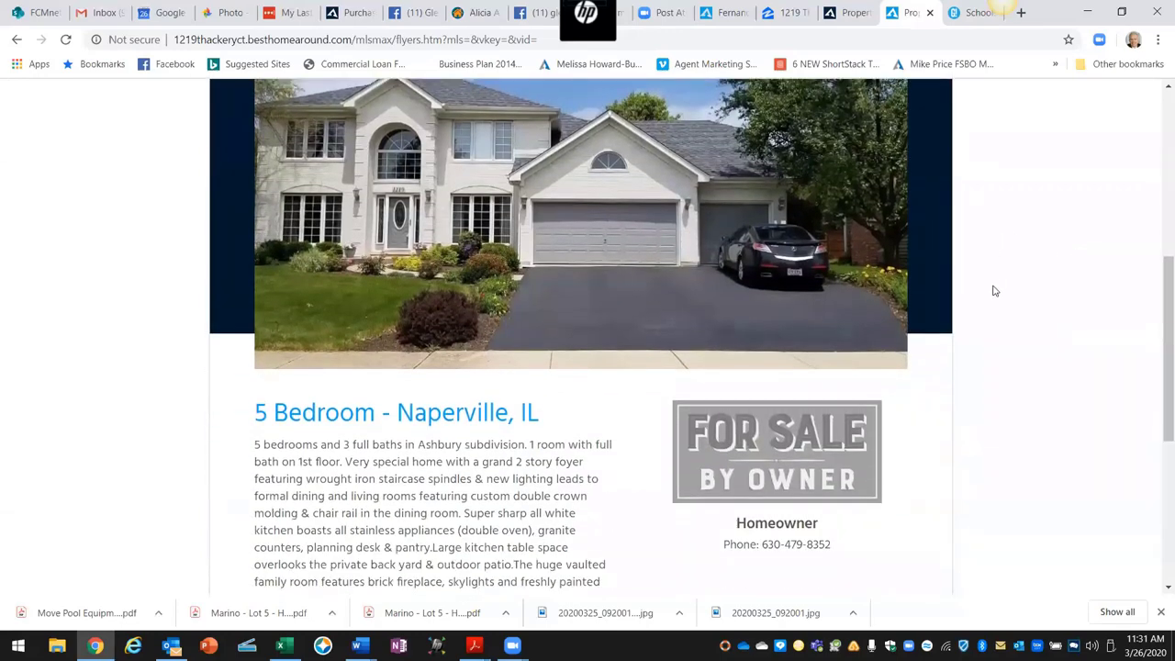
scroll(872, 514, "down", 1)
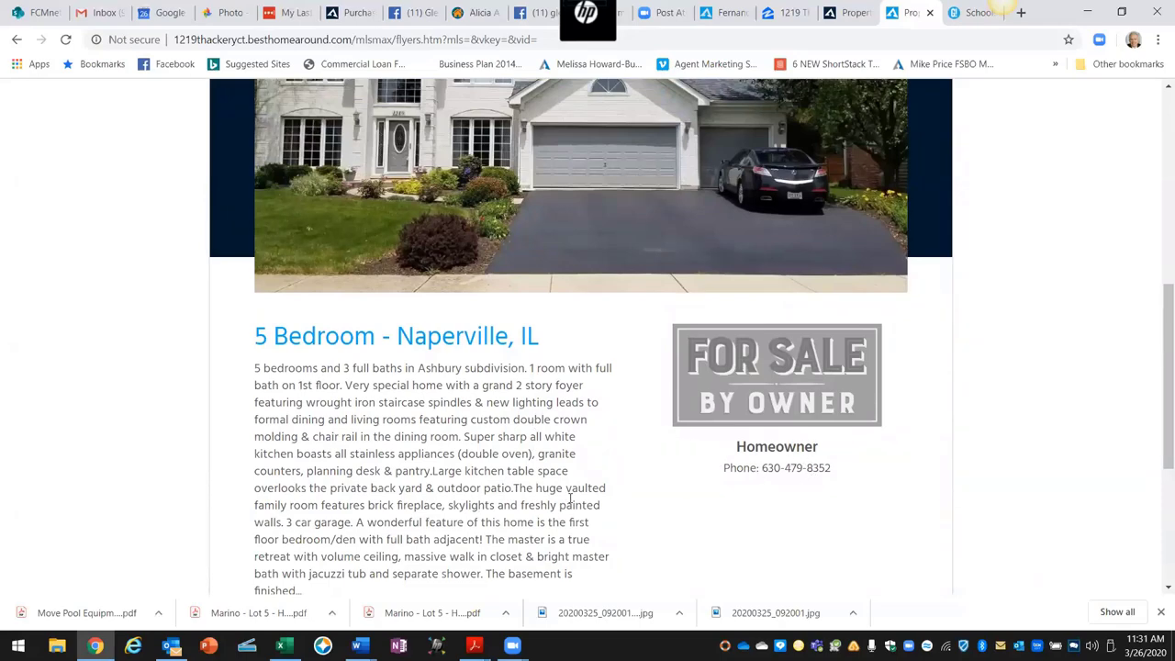
scroll(569, 500, "up", 3)
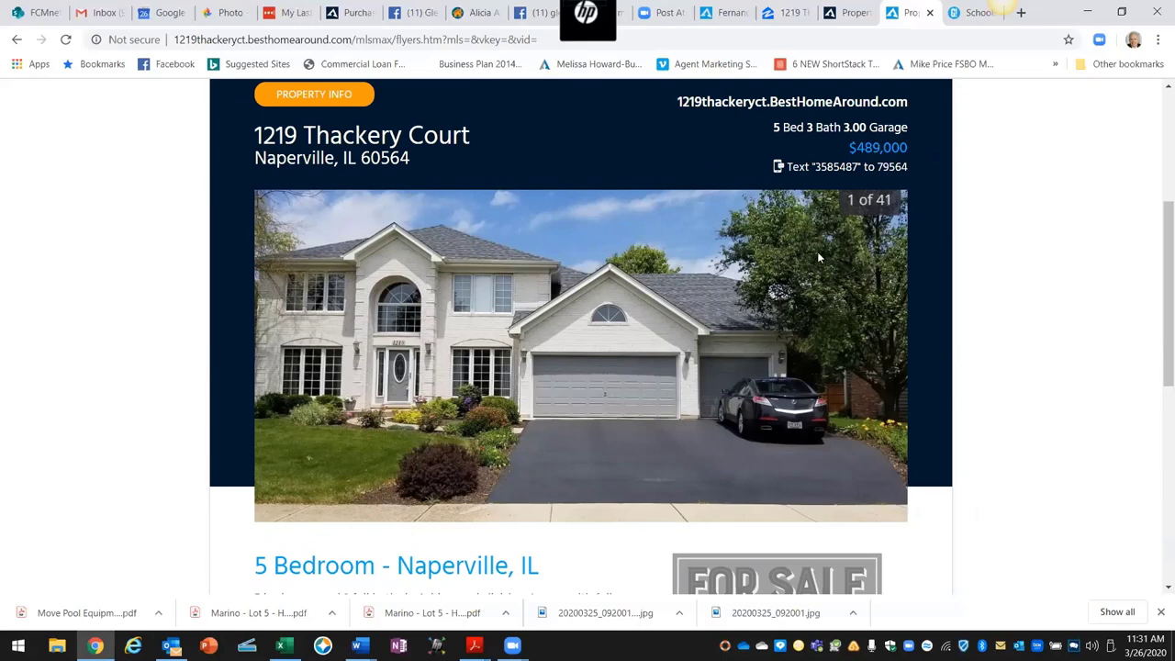
scroll(817, 252, "down", 2)
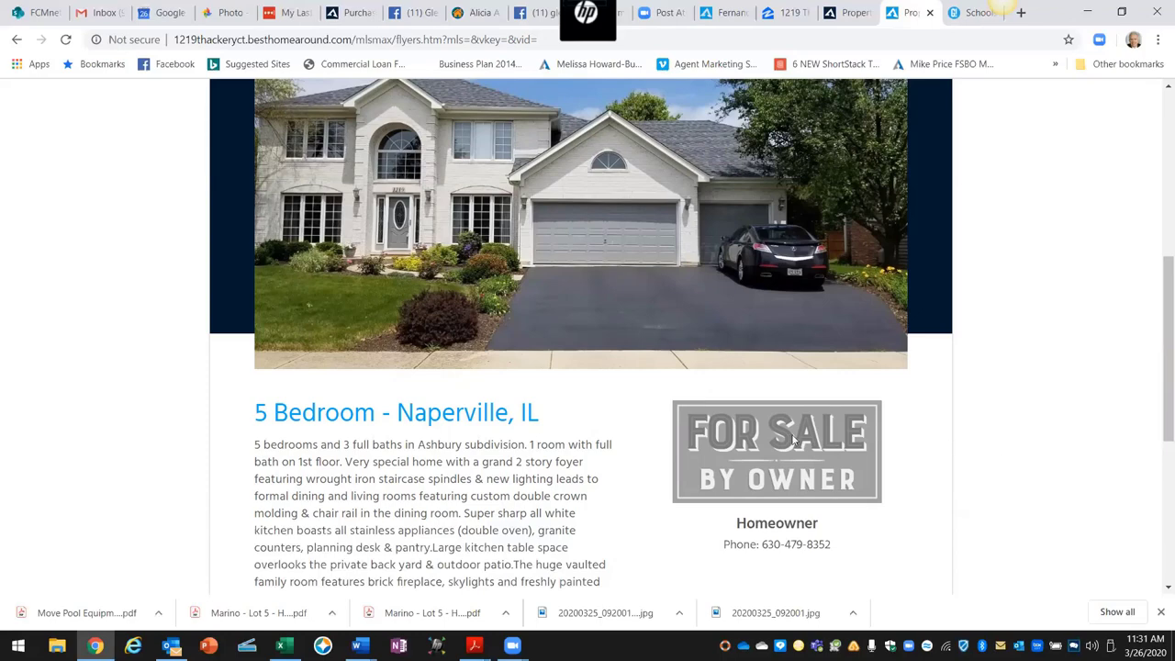
scroll(642, 492, "down", 2)
scroll(642, 492, "down", 1)
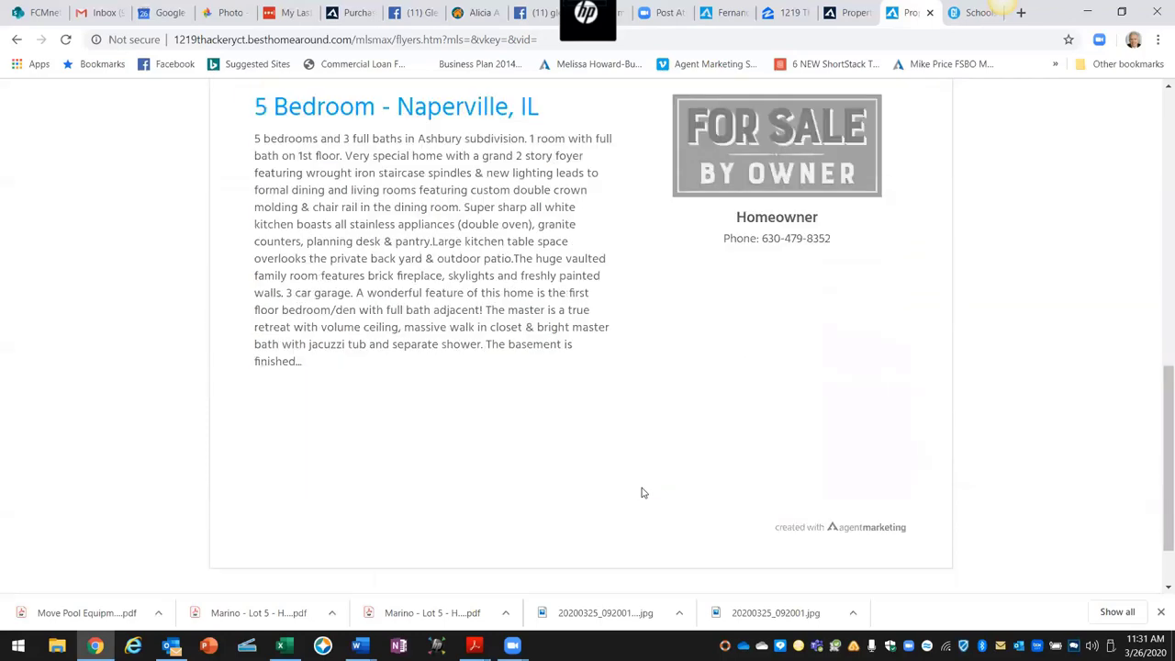
scroll(642, 493, "down", 1)
scroll(640, 488, "up", 2)
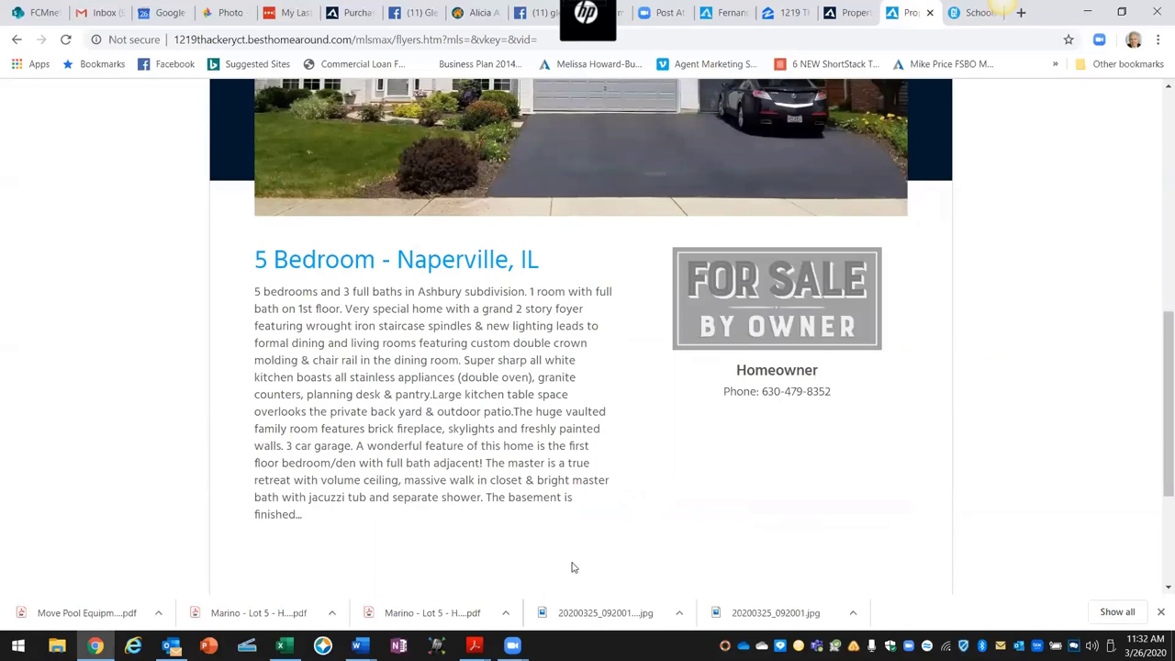
Step: Highlight the text code 3585487 and the number 79564 on the flyer's Text line
scroll(574, 565, "up", 3)
scroll(643, 551, "up", 3)
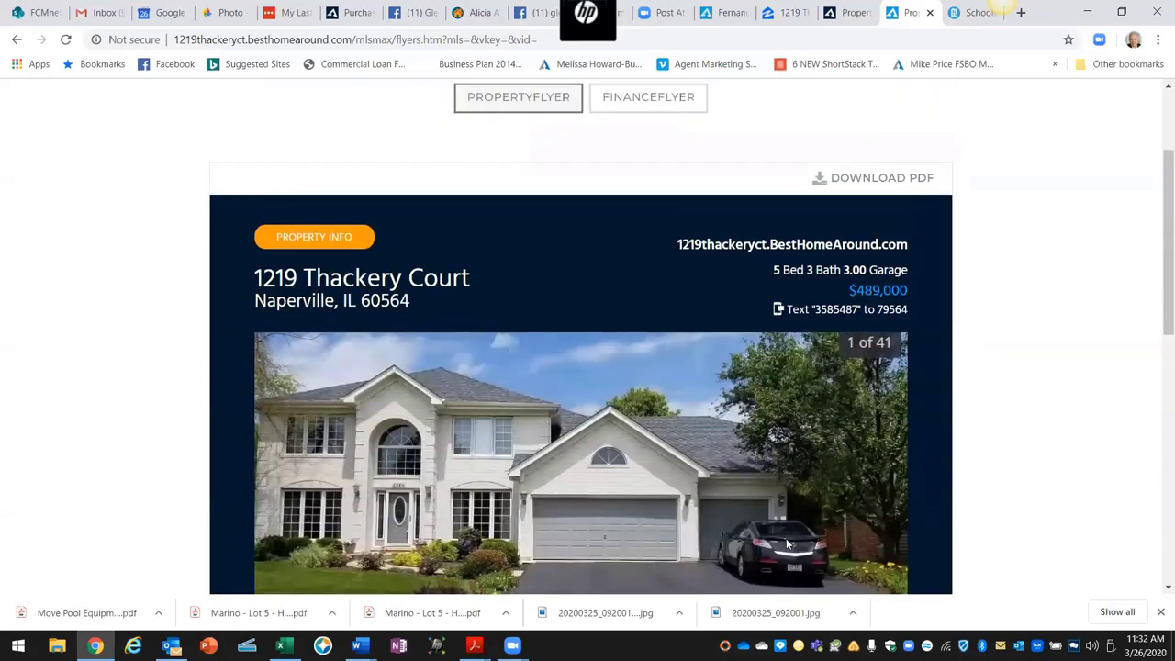
scroll(785, 538, "down", 1)
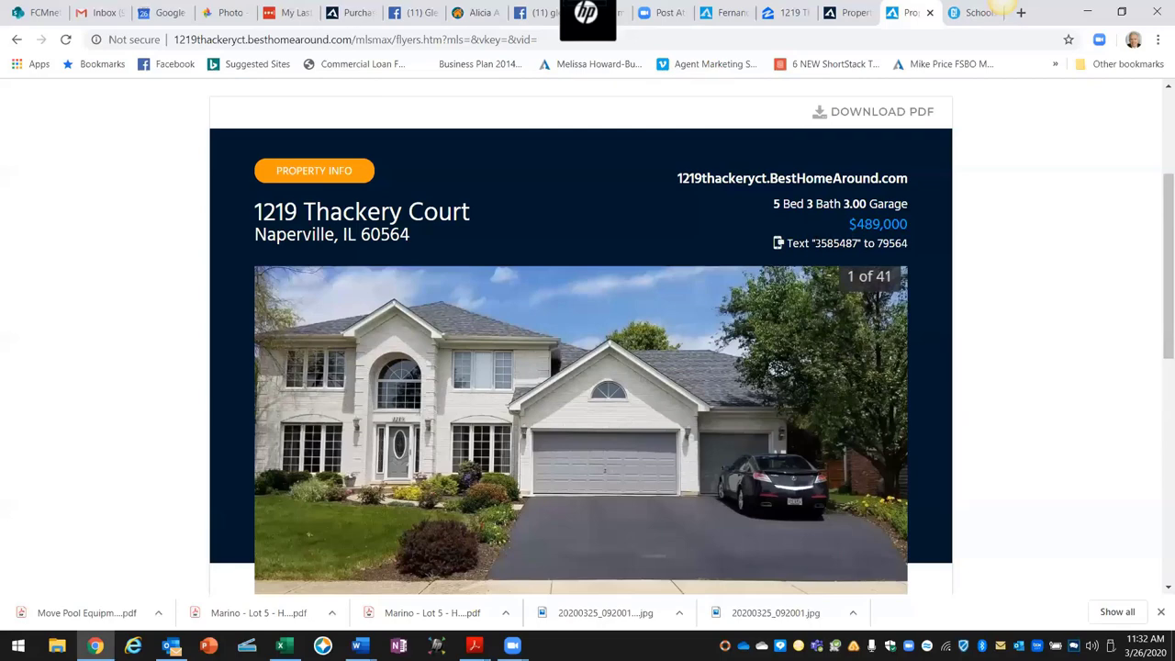
left_click_drag(814, 244, 862, 243)
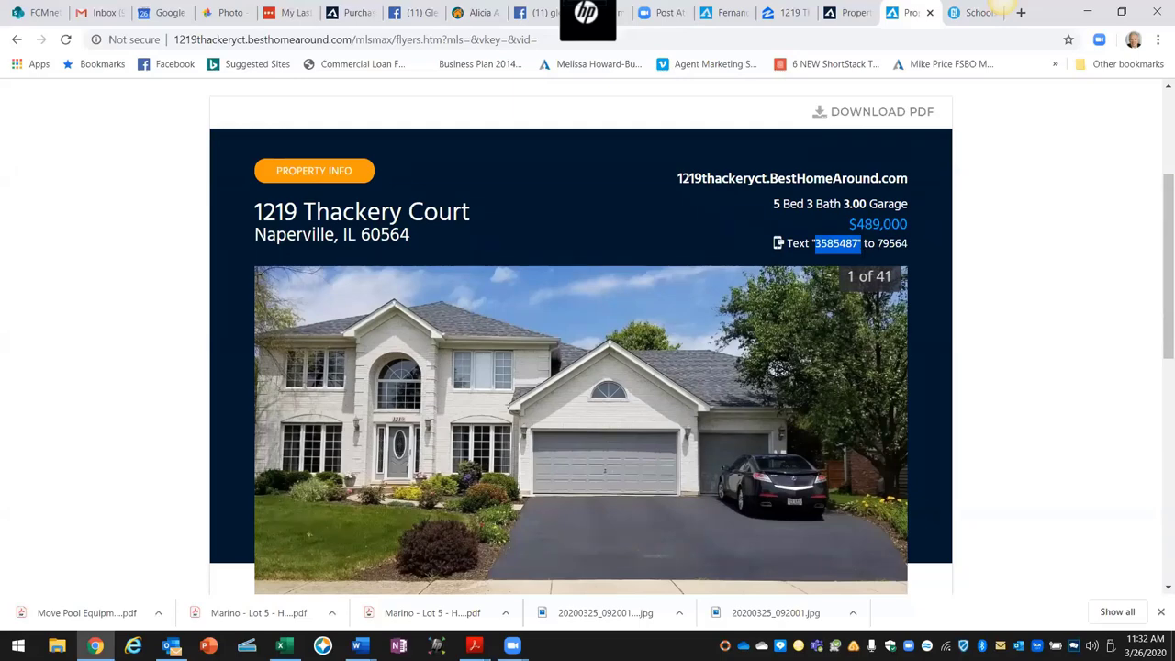
left_click_drag(878, 243, 907, 243)
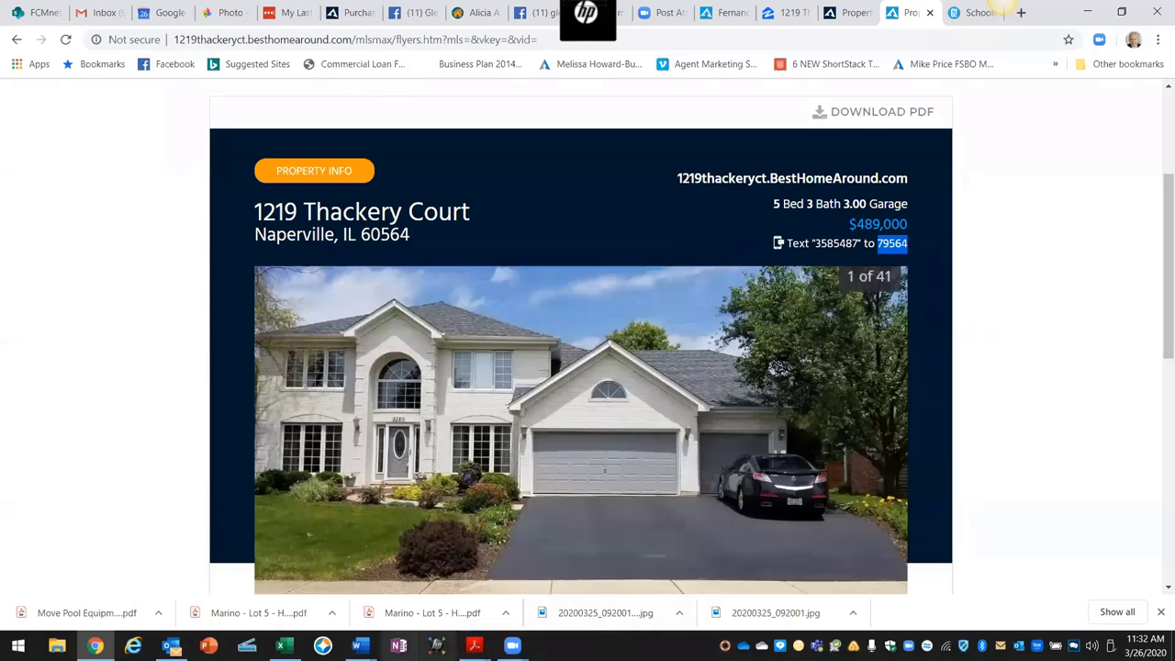
Step: Select step 11.7 on sending the Sellers Email in the Class #3 FSBO outline, then return to the flyer
mouse_move(359, 645)
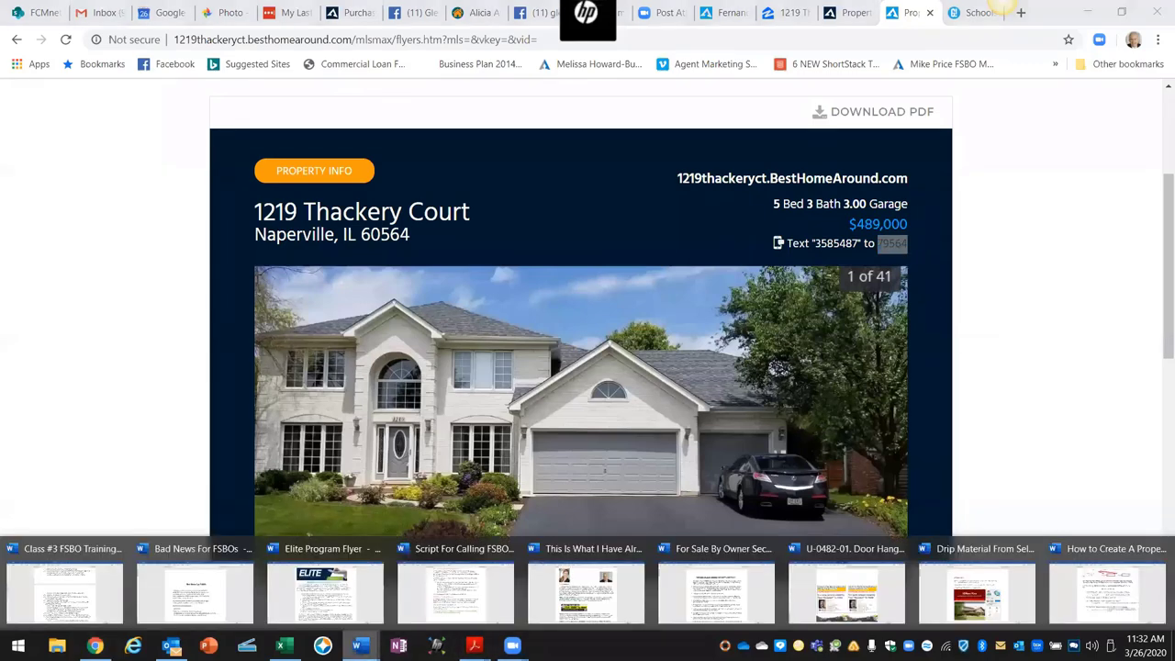
mouse_move(225, 605)
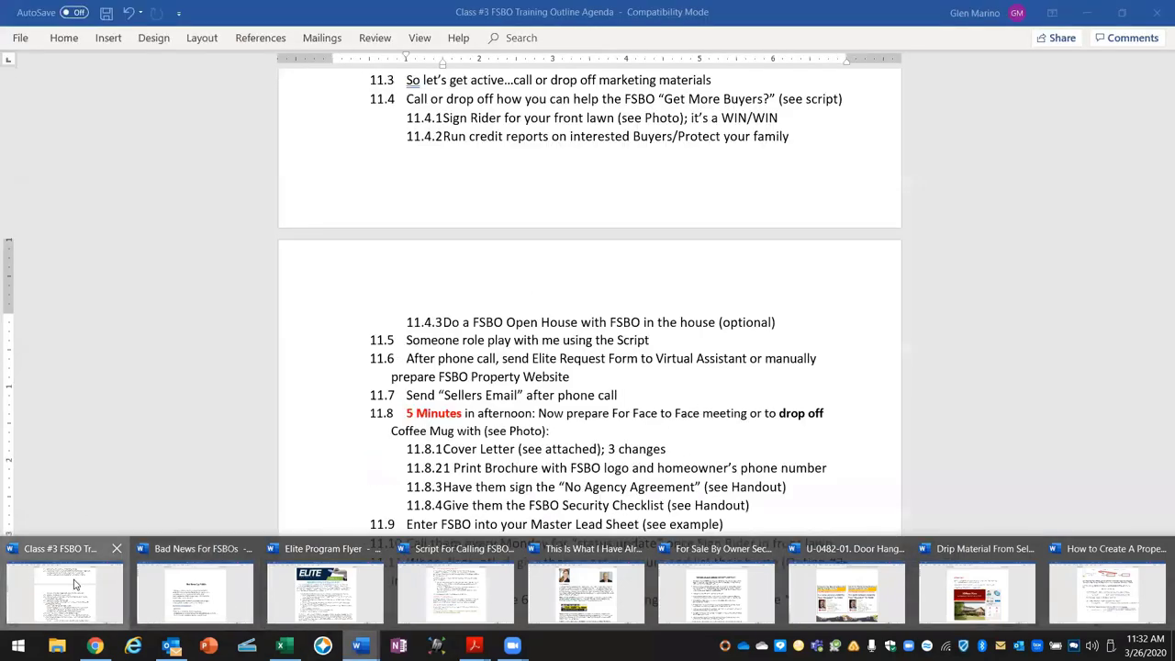
left_click(76, 588)
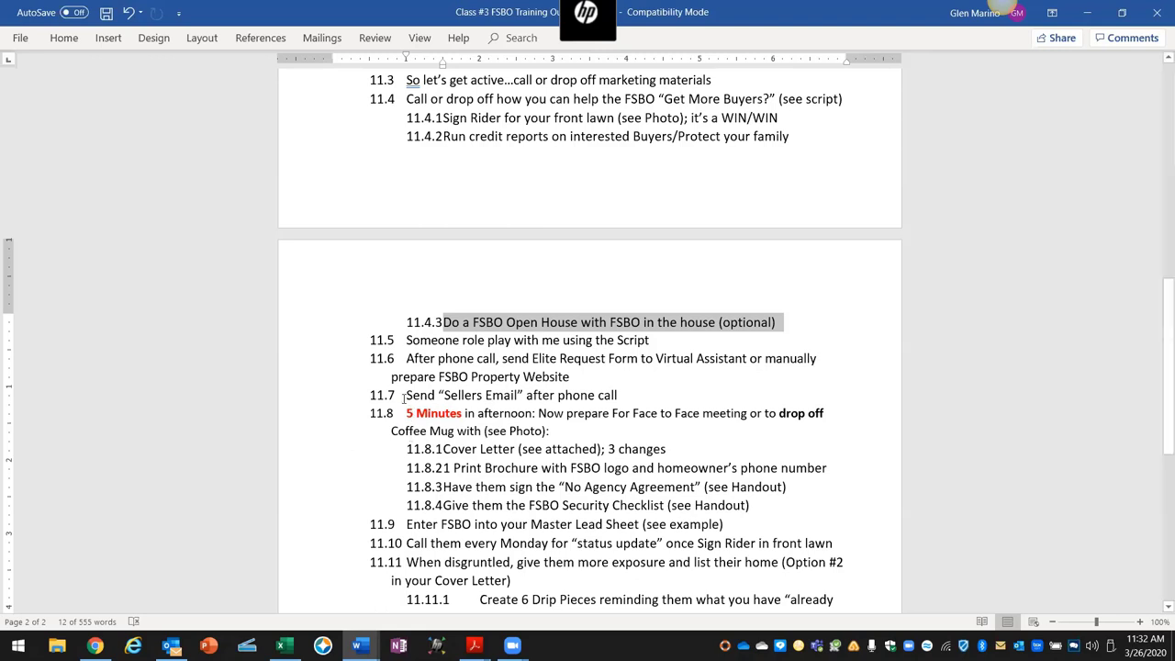
left_click_drag(404, 395, 627, 407)
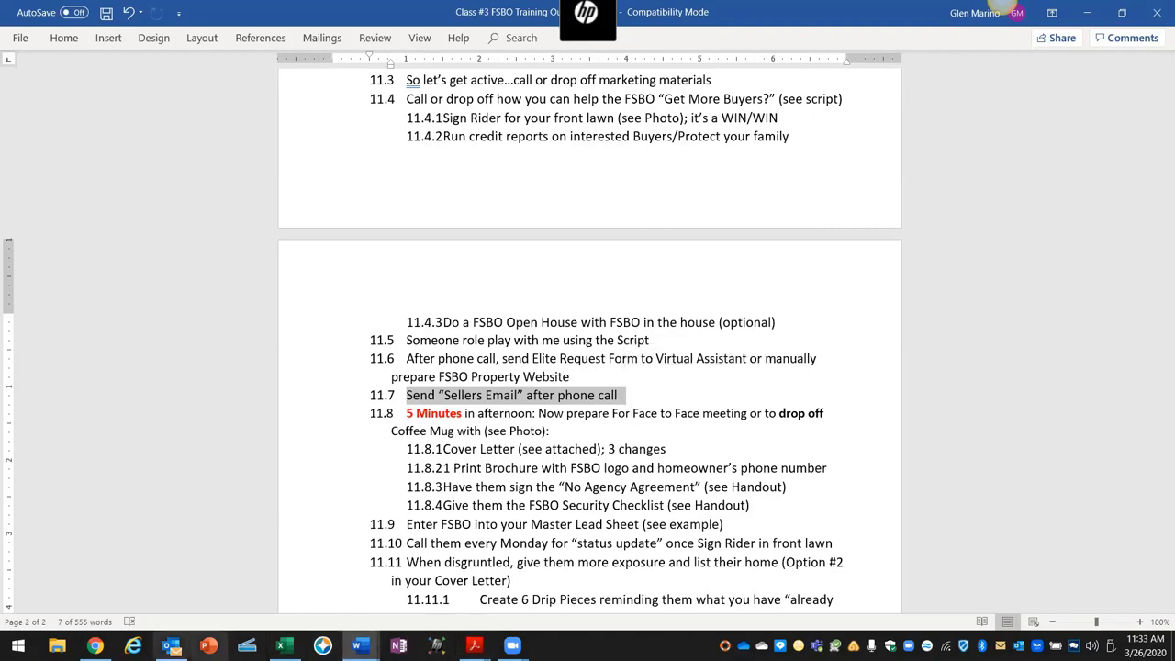
left_click(95, 645)
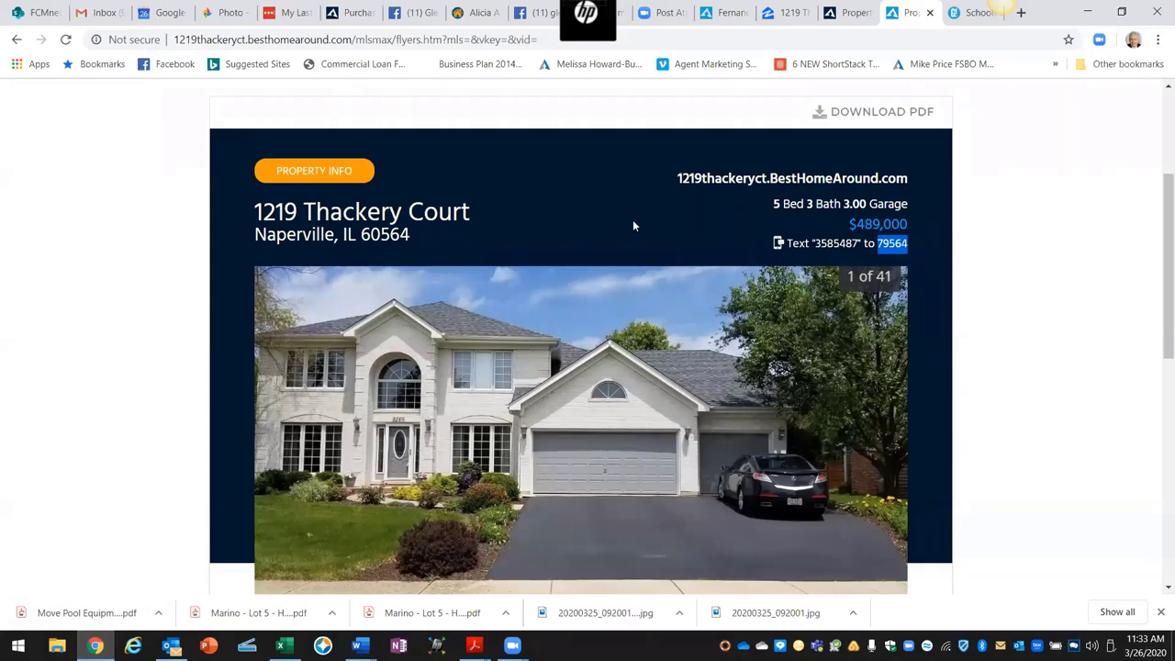
left_click(853, 14)
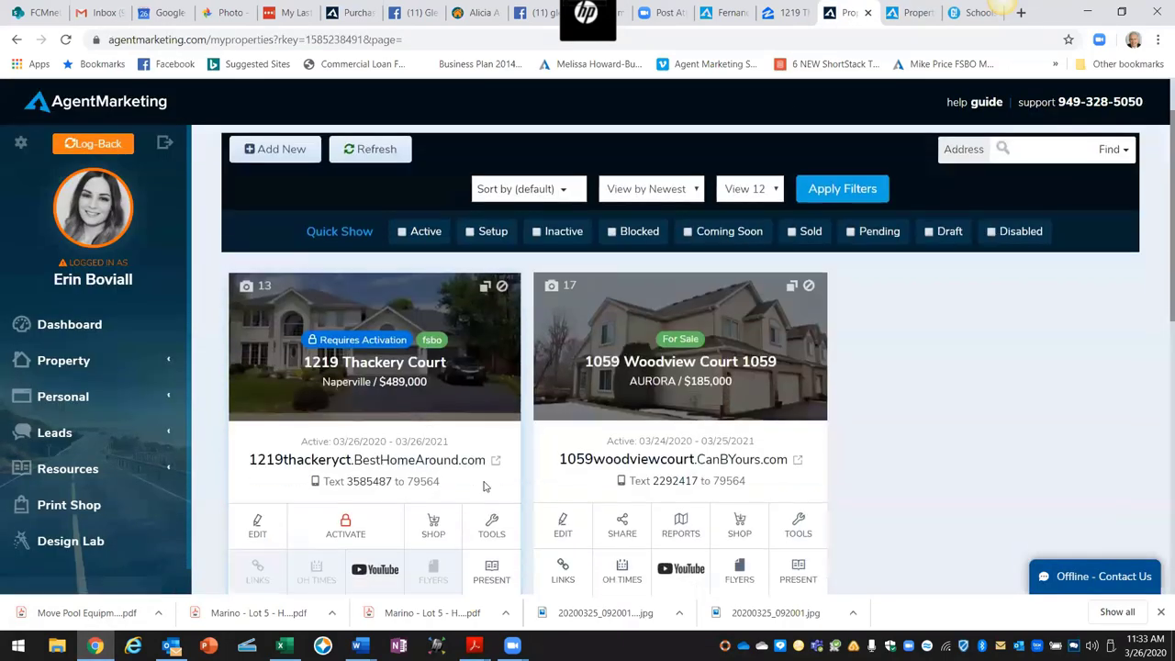
left_click(489, 521)
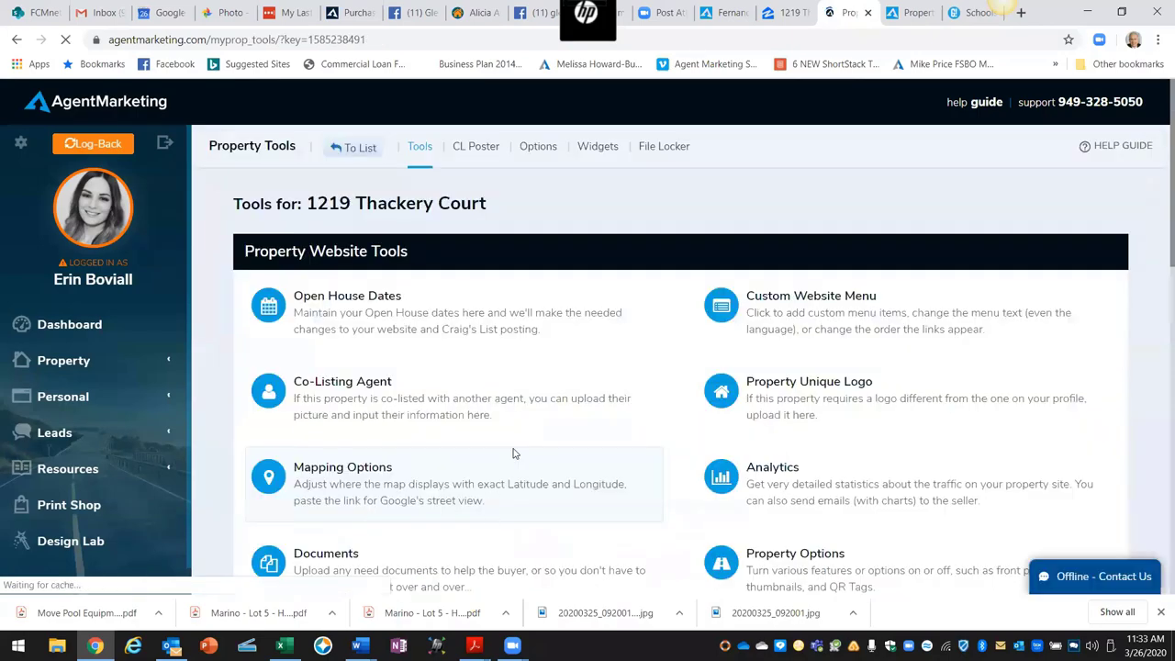
scroll(490, 520, "down", 6)
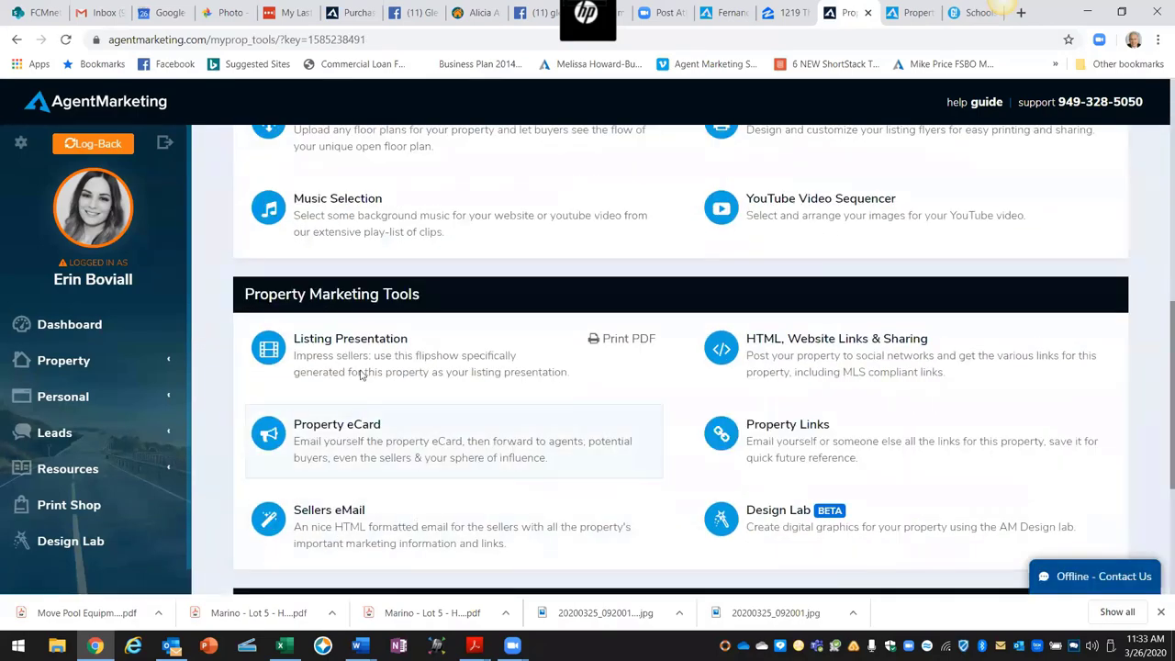
scroll(339, 535, "down", 2)
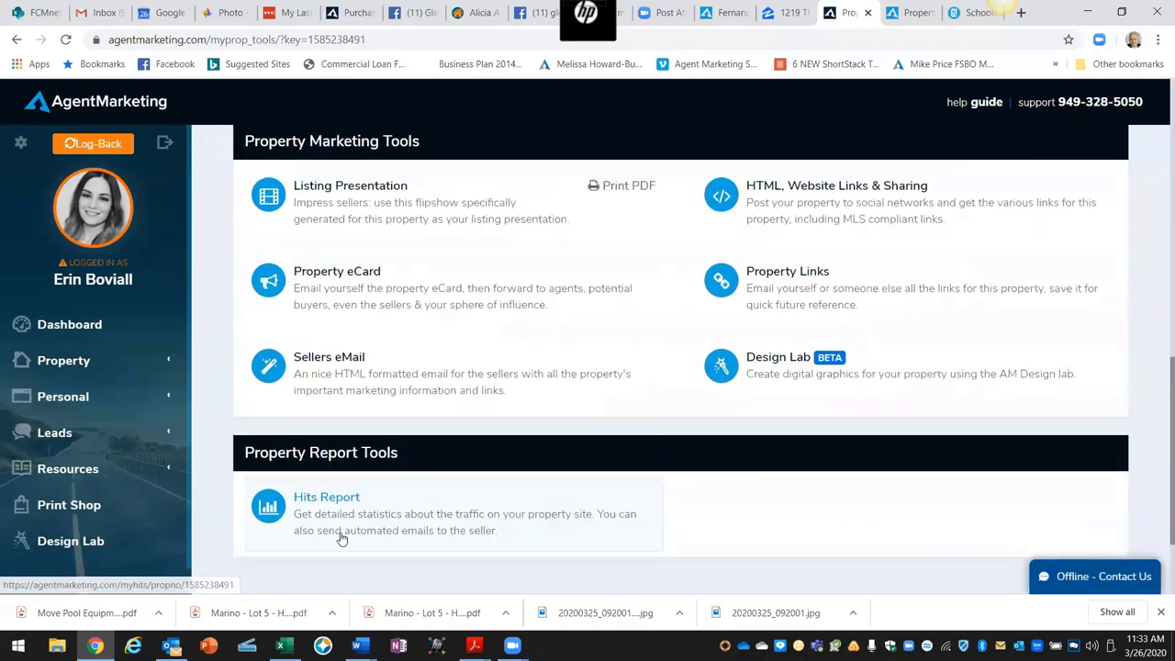
left_click(341, 361)
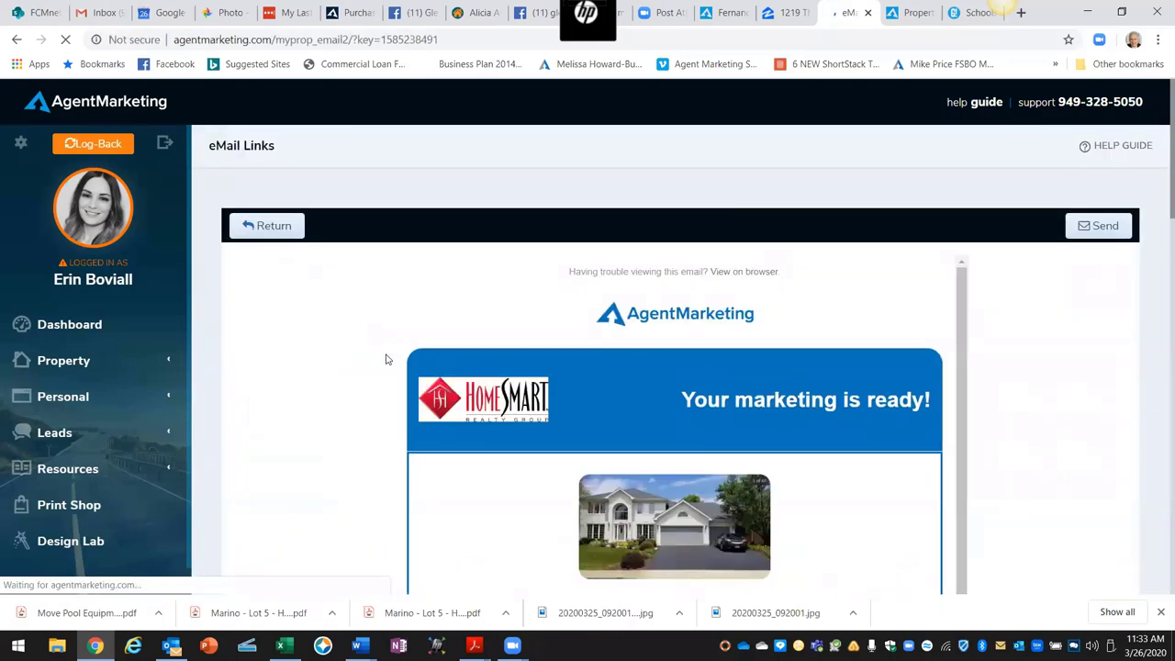
scroll(905, 376, "down", 1)
scroll(905, 376, "down", 3)
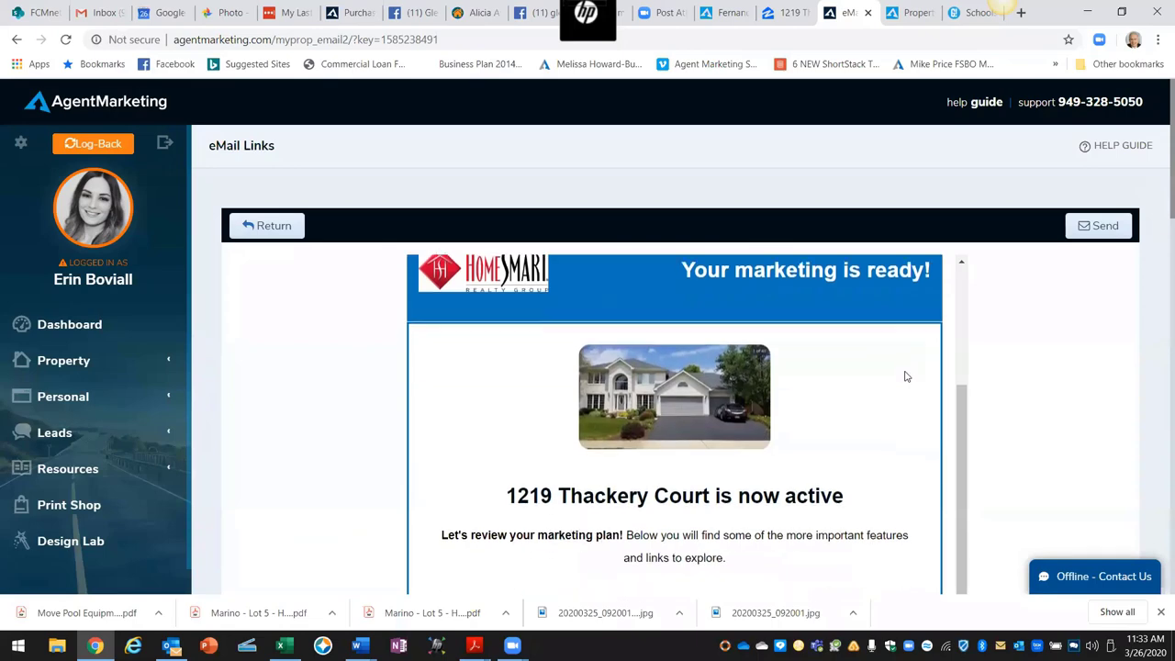
scroll(905, 376, "down", 1)
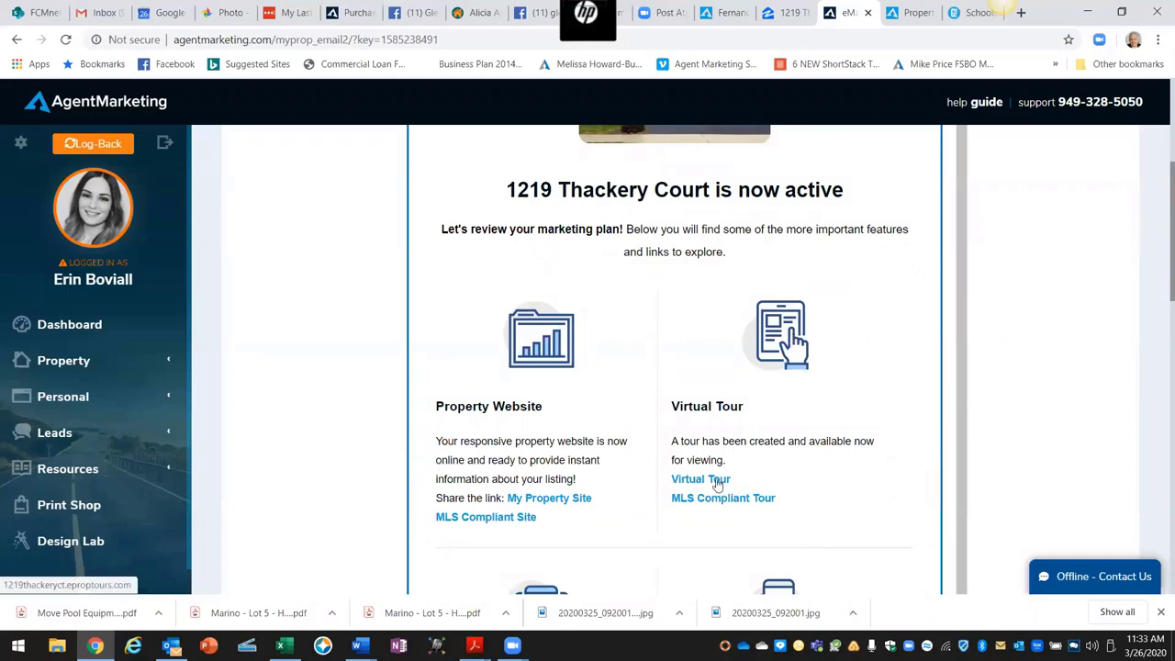
scroll(805, 382, "down", 3)
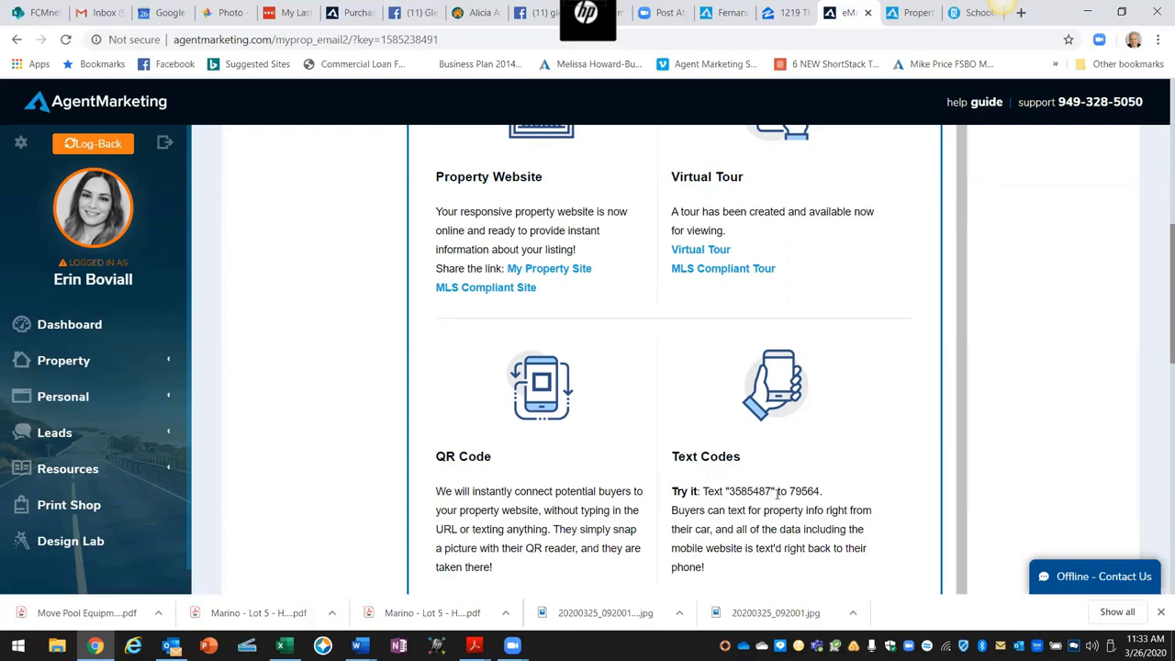
left_click_drag(773, 490, 730, 491)
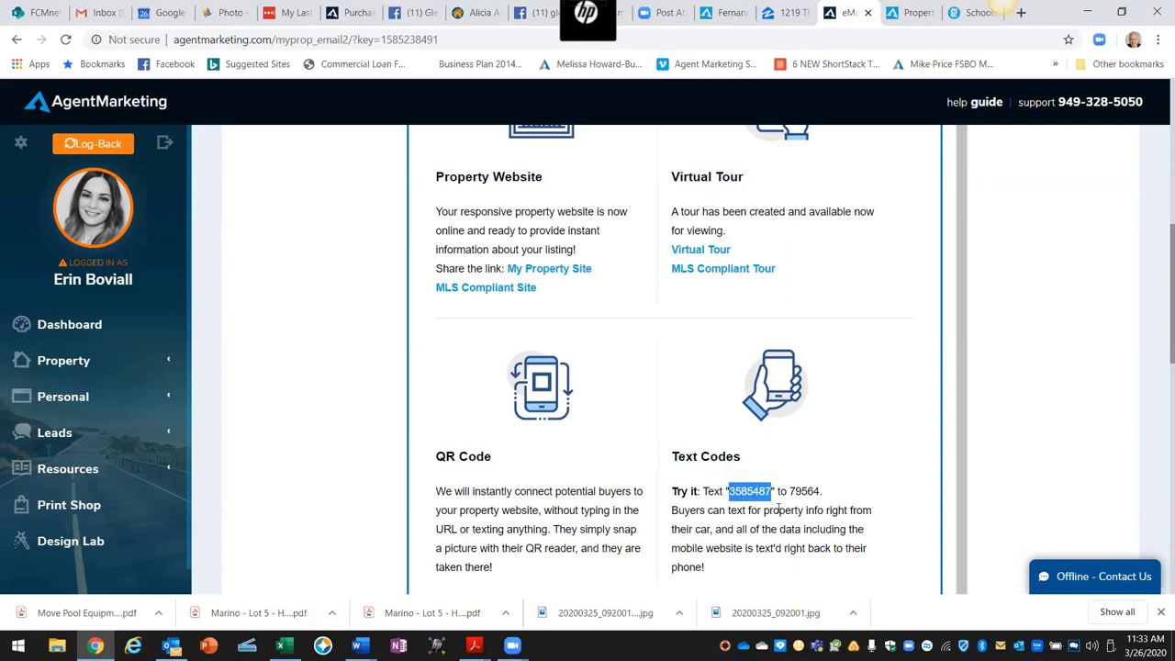
scroll(752, 514, "down", 3)
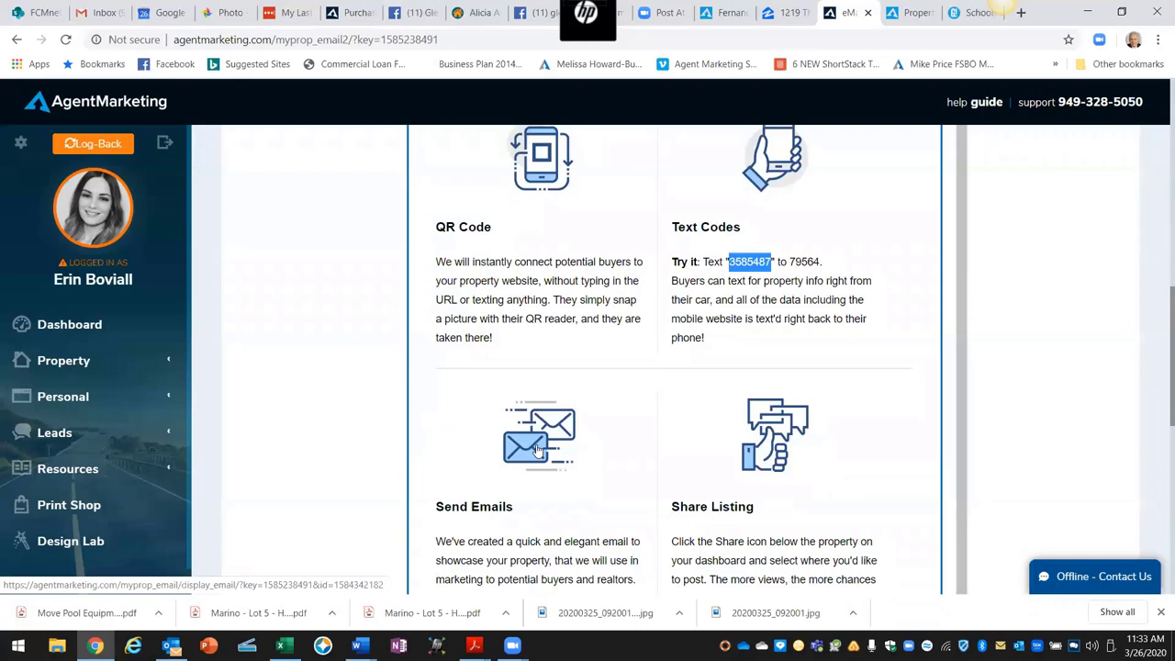
left_click(539, 451)
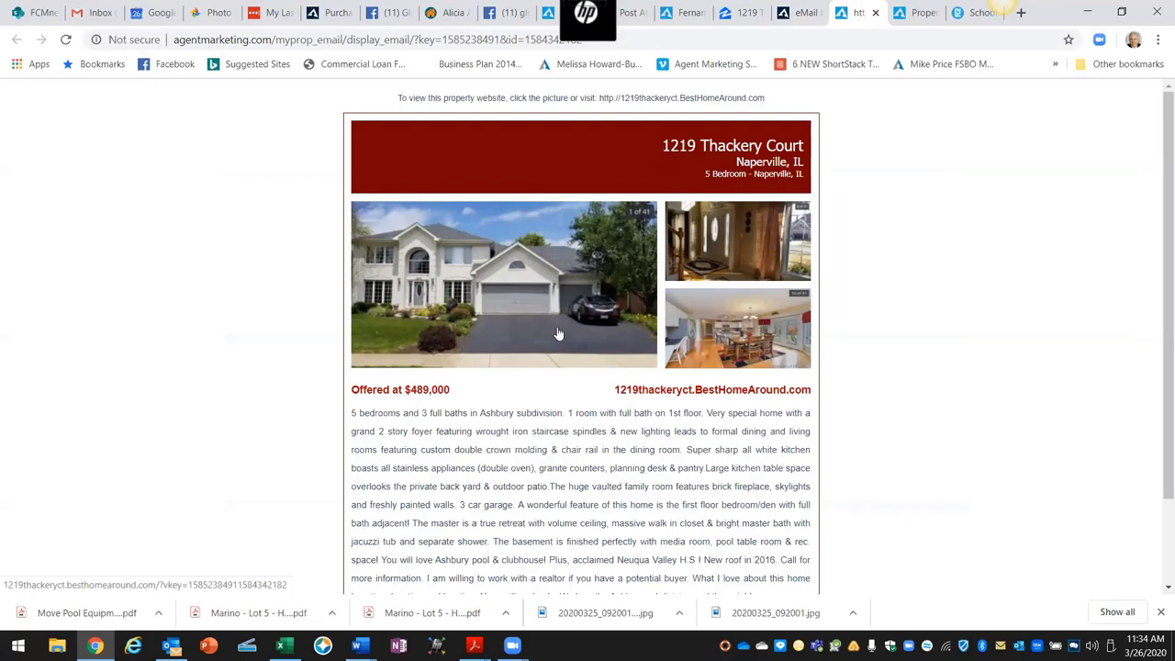
scroll(601, 365, "down", 2)
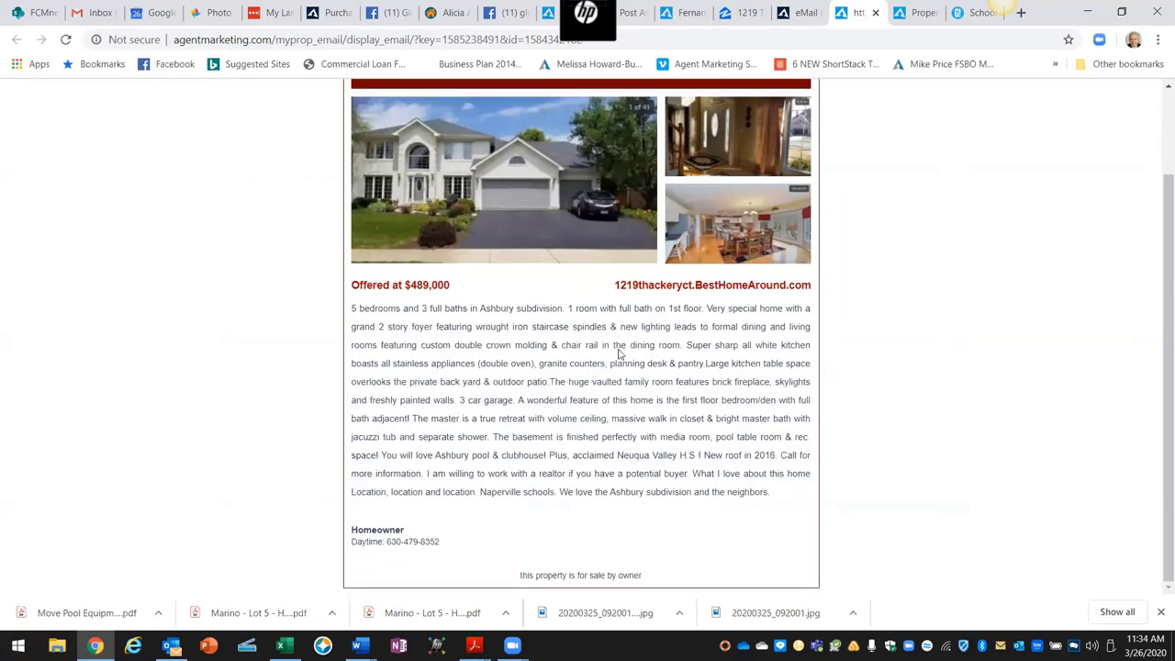
scroll(868, 487, "up", 2)
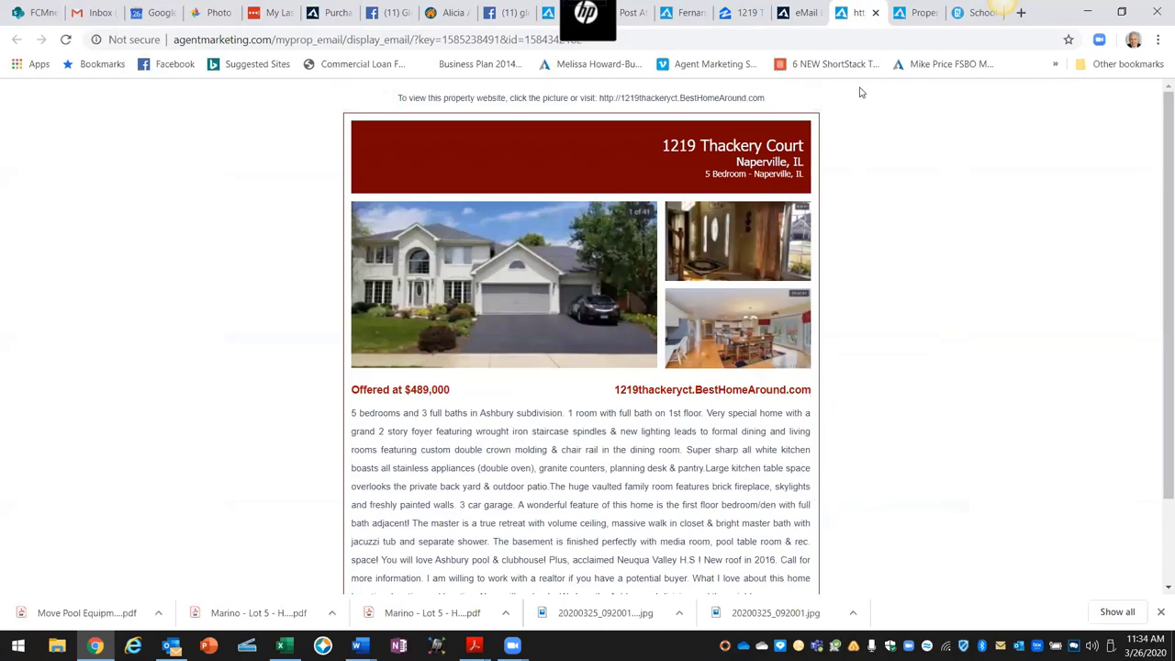
left_click(874, 15)
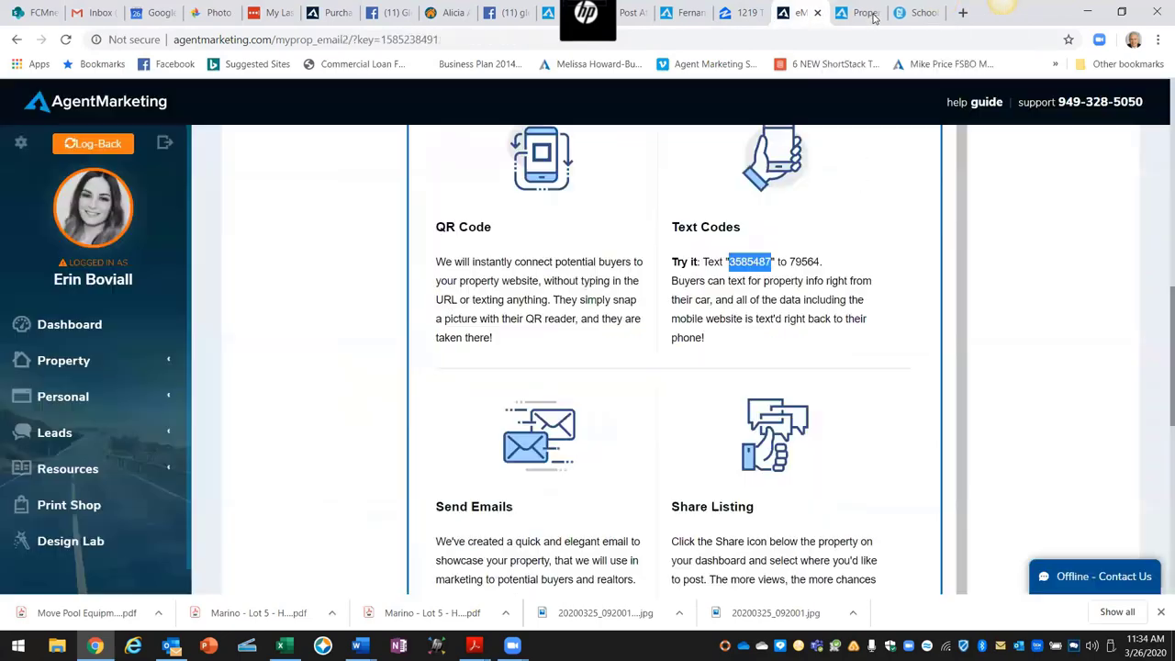
left_click(771, 430)
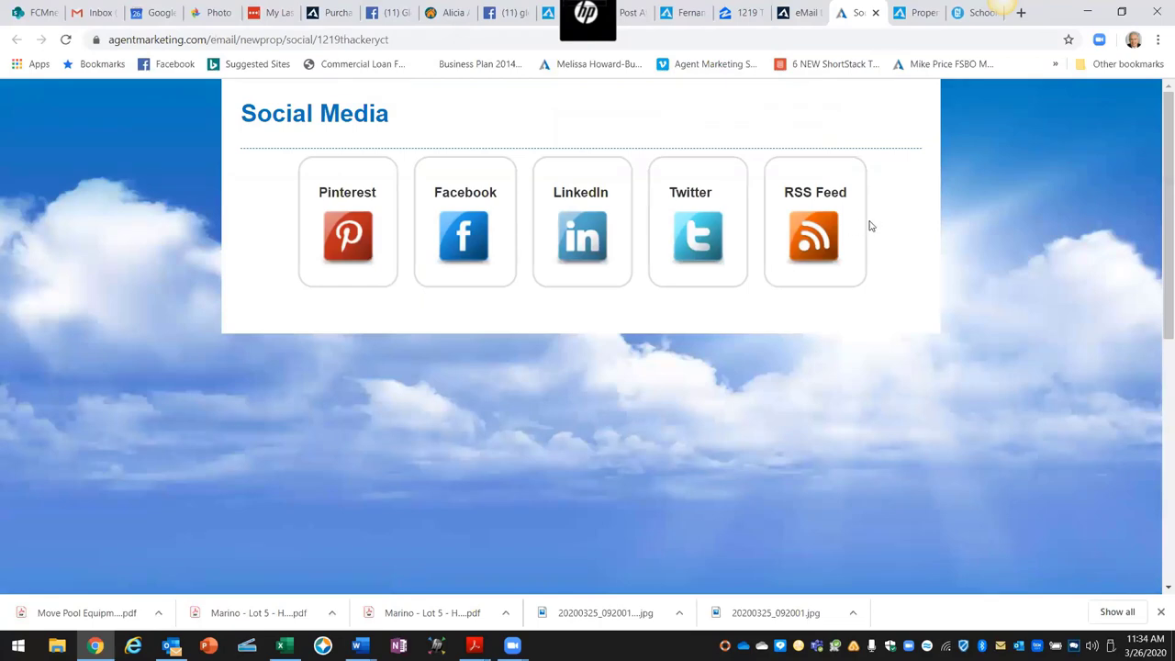
left_click(876, 15)
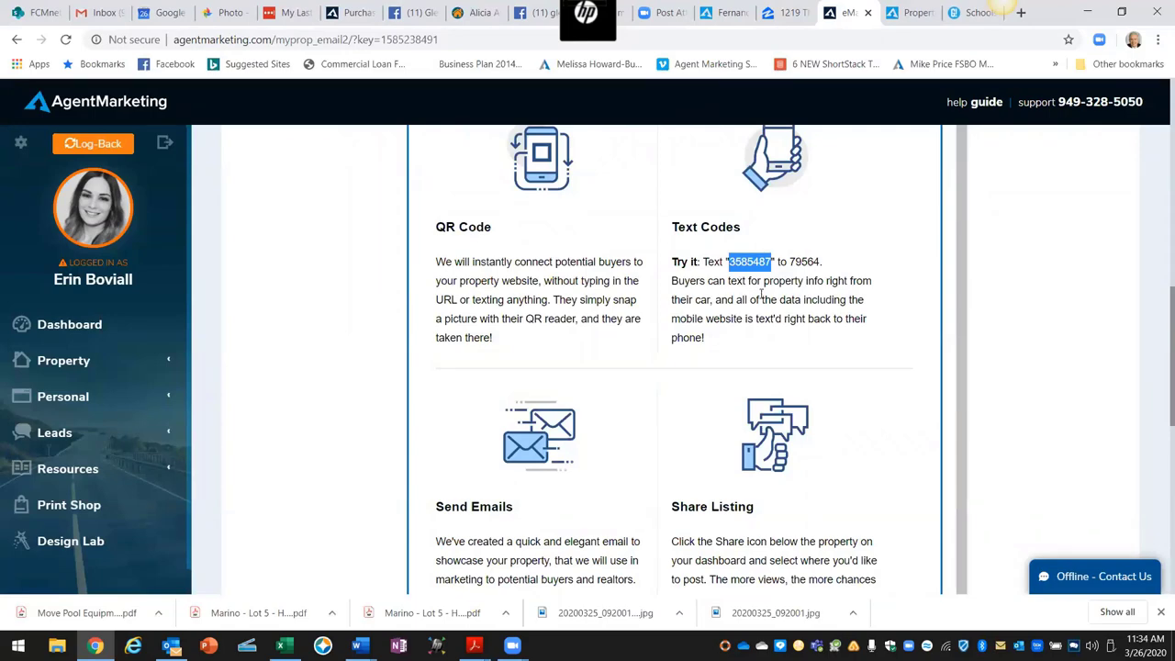
scroll(761, 294, "up", 2)
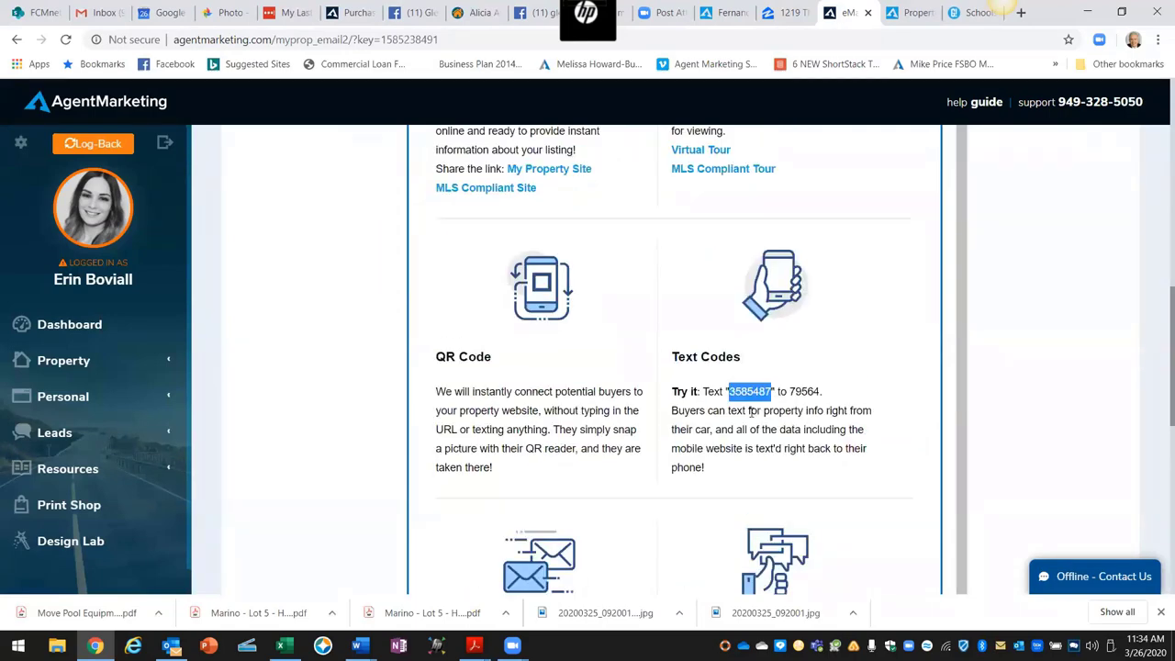
scroll(748, 411, "up", 5)
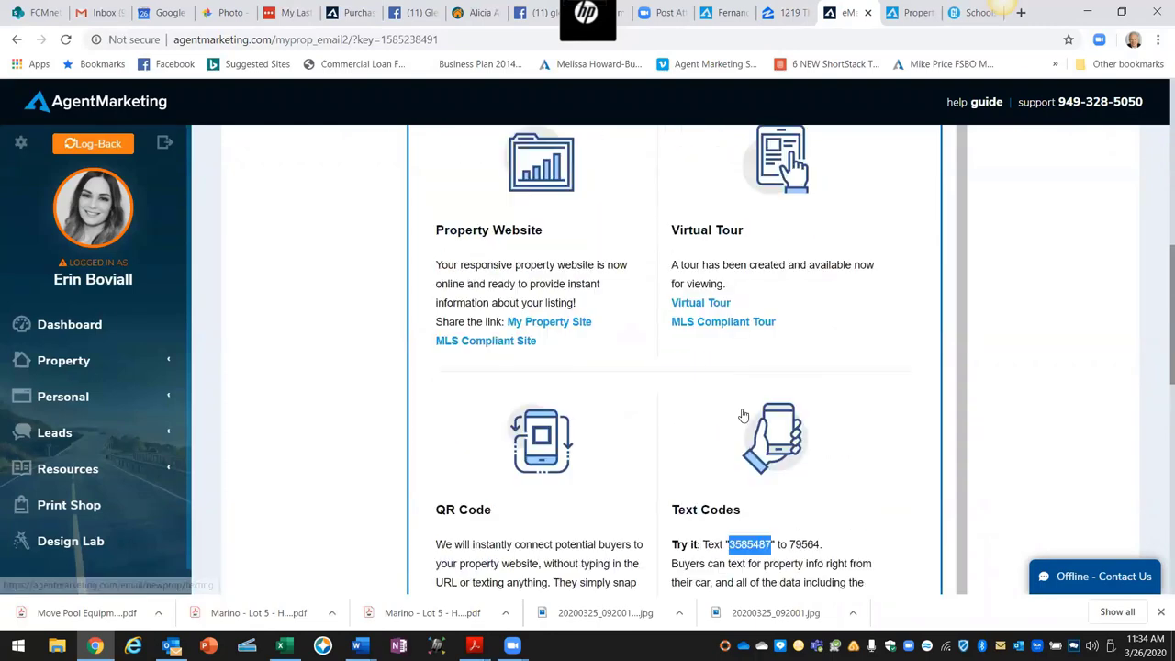
scroll(688, 404, "up", 2)
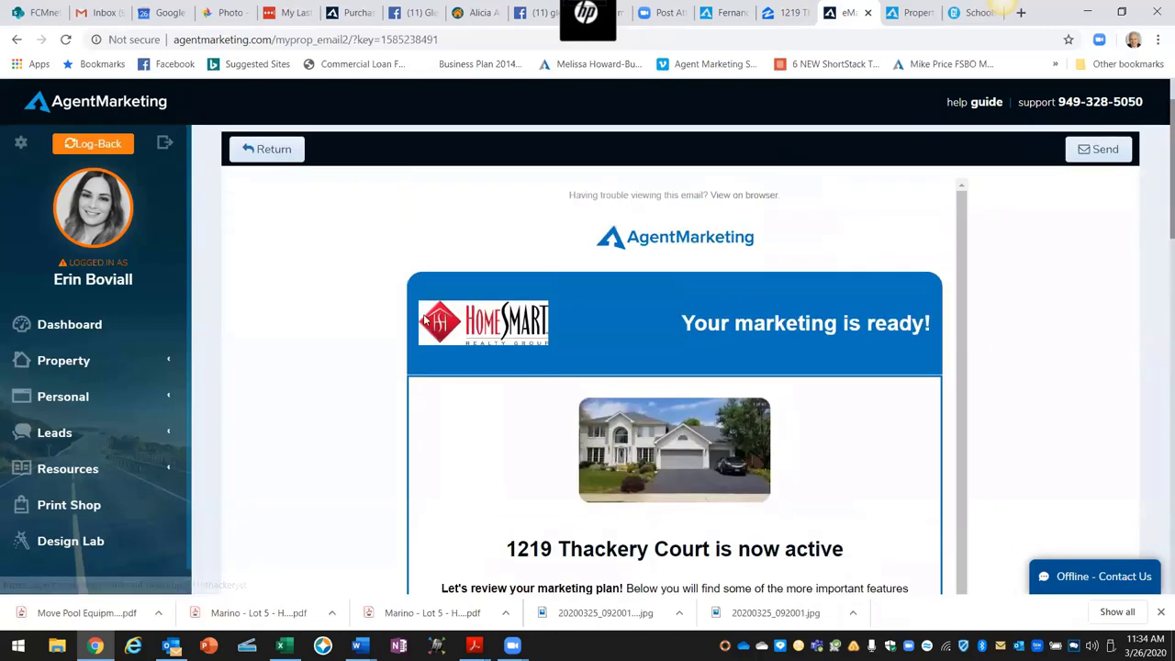
left_click(270, 154)
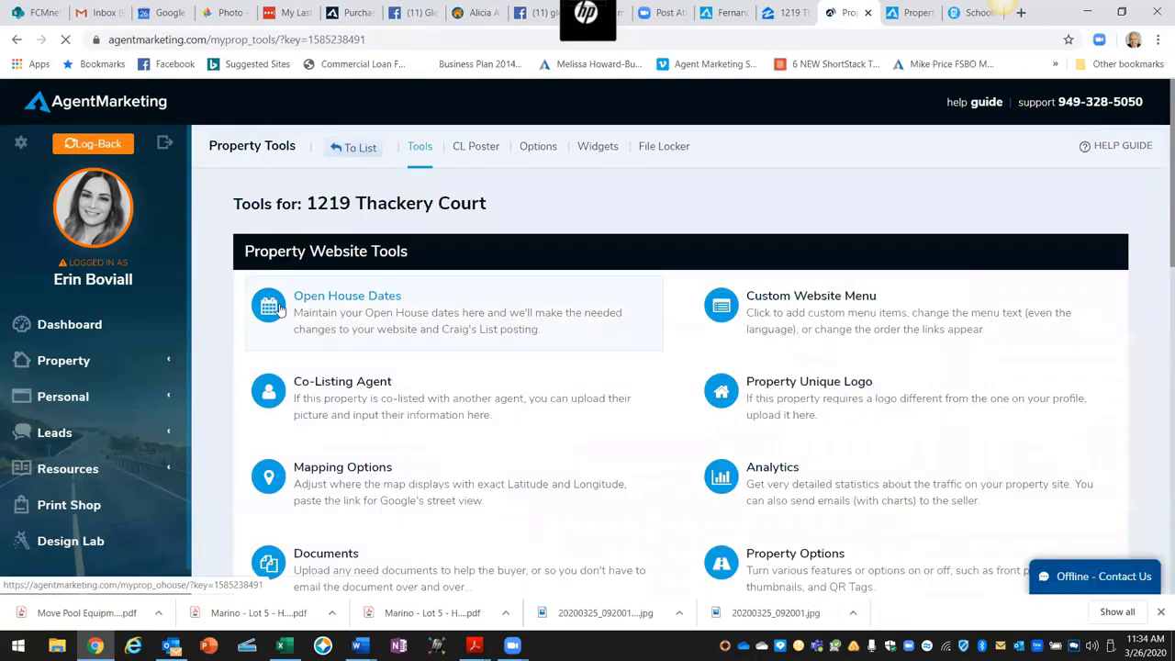
left_click(356, 149)
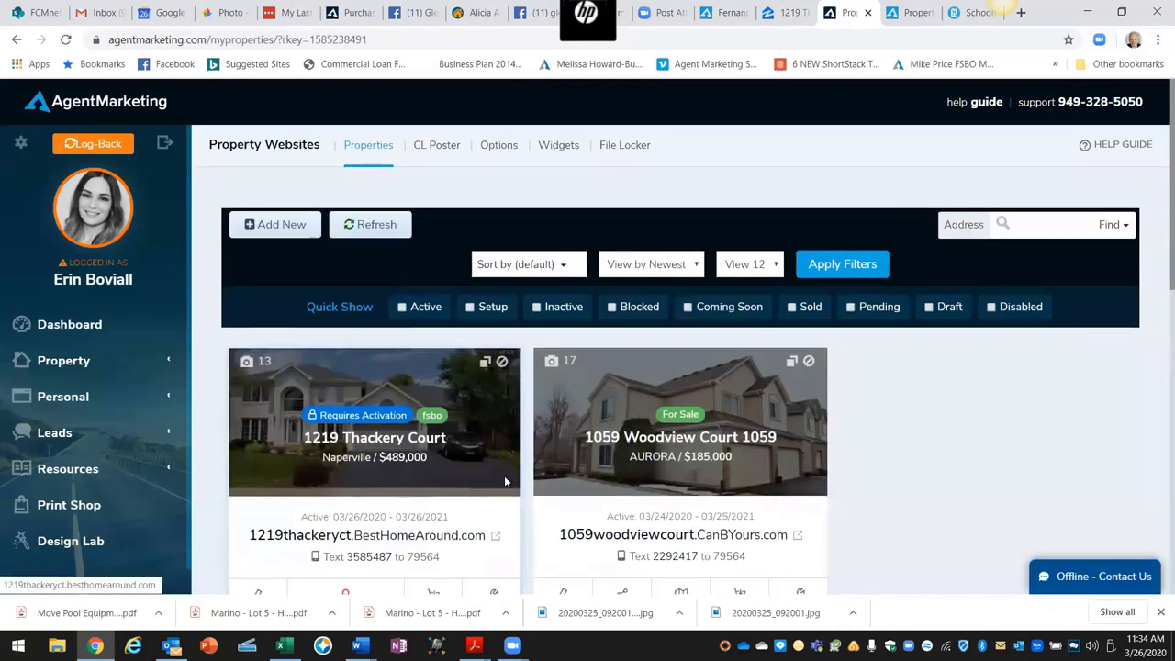
scroll(468, 480, "down", 1)
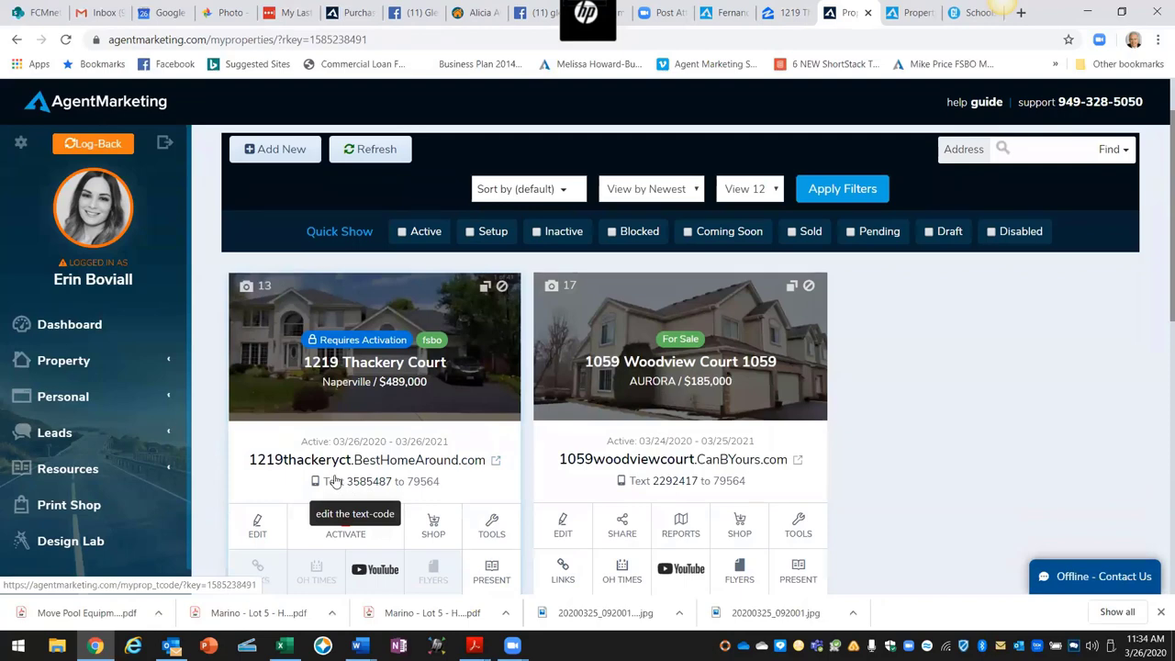
left_click(489, 525)
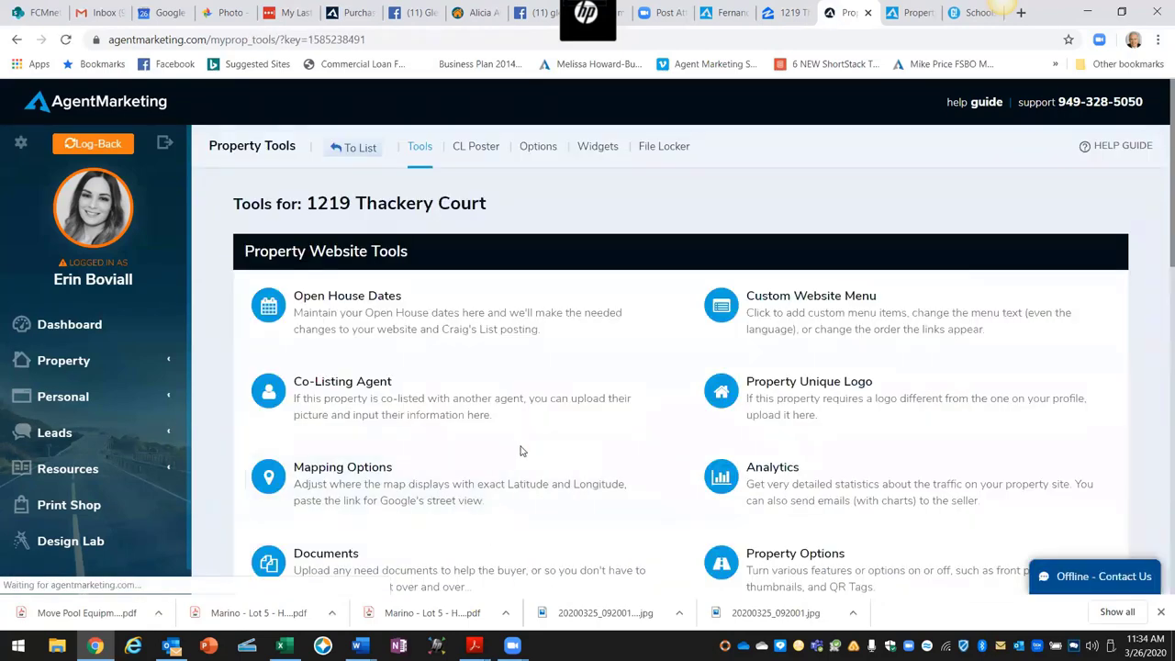
scroll(528, 451, "down", 2)
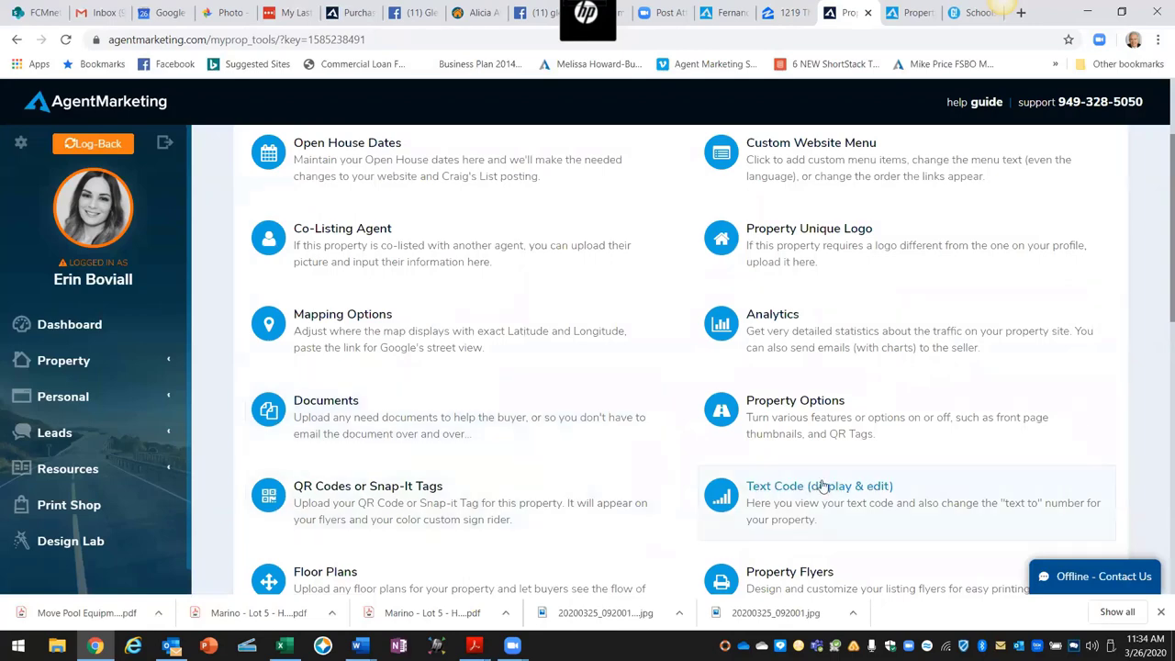
scroll(778, 485, "down", 2)
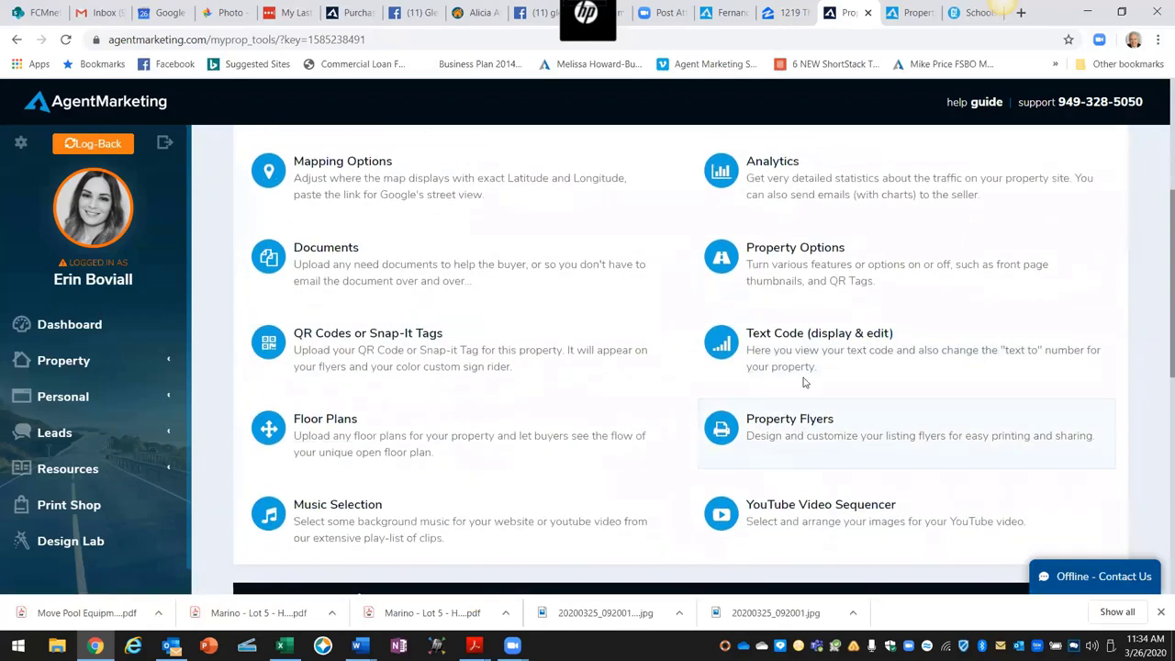
left_click(780, 334)
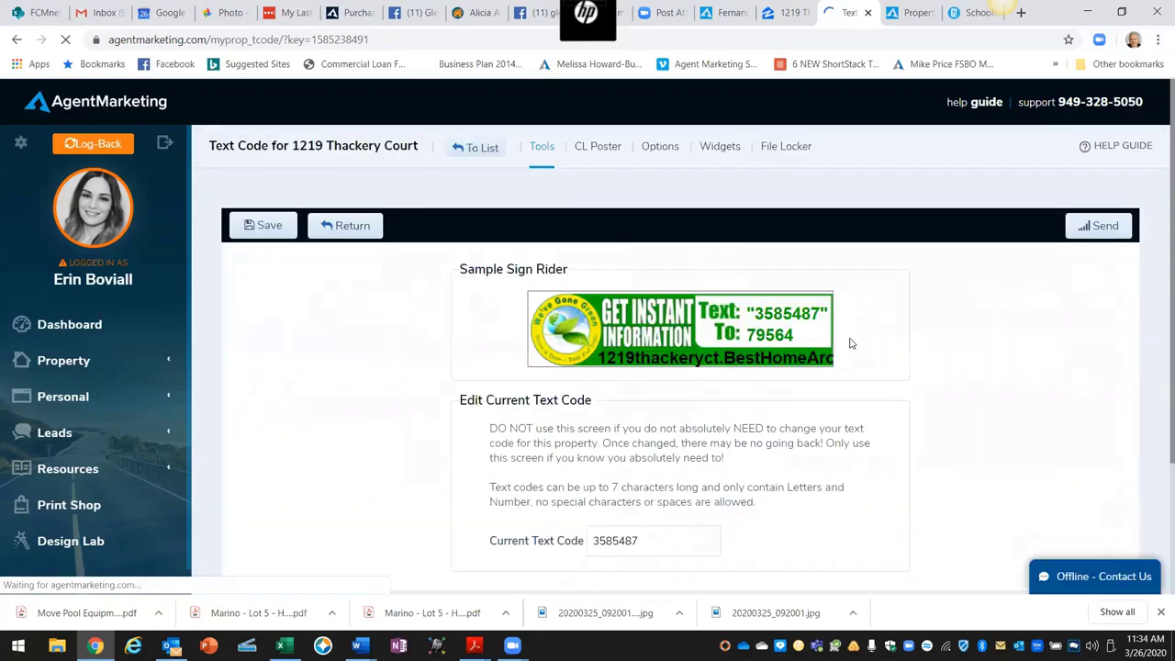
Step: Replace the text code 3585487 with 'Thackery' and save it
scroll(860, 441, "down", 2)
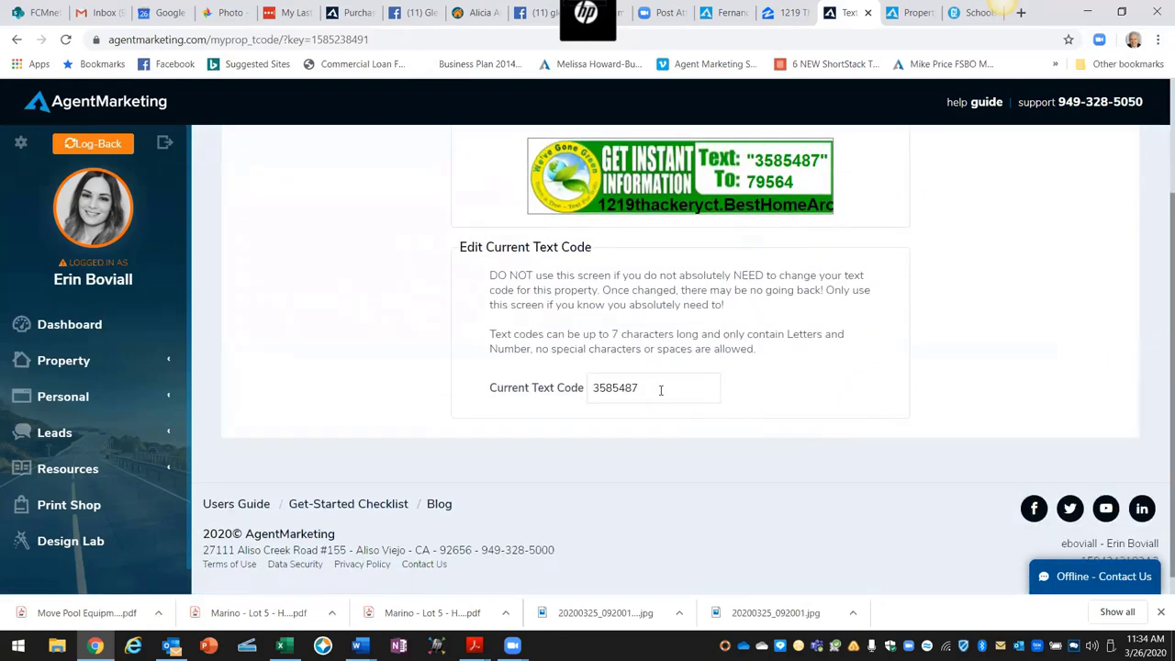
left_click_drag(648, 389, 560, 387)
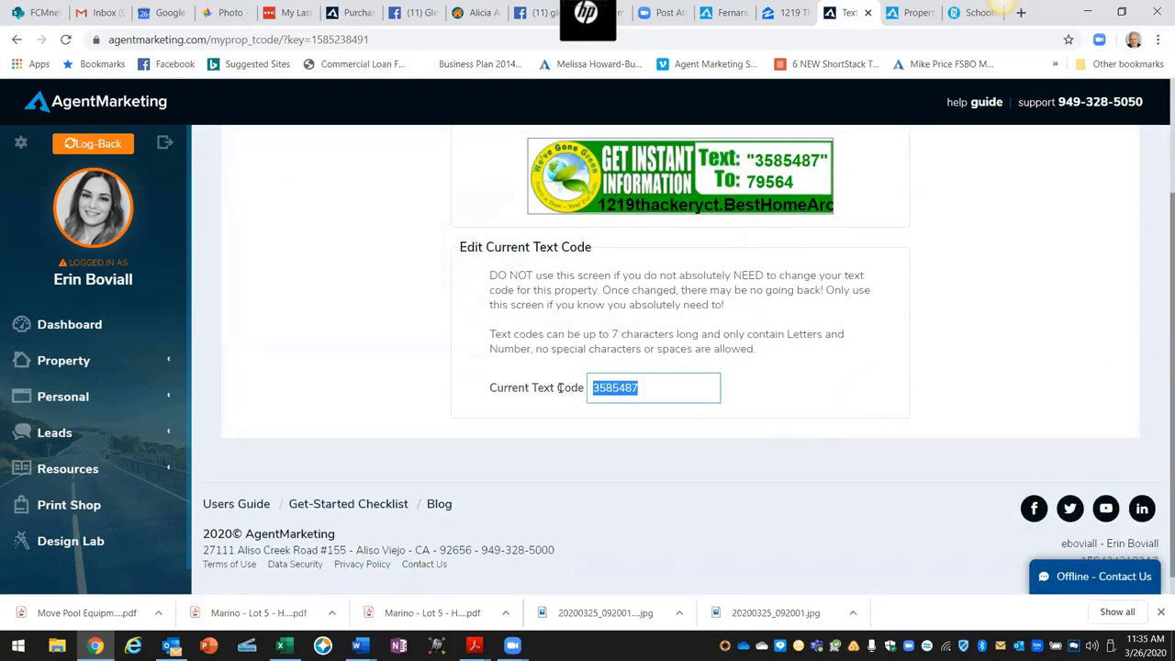
type("Thackery")
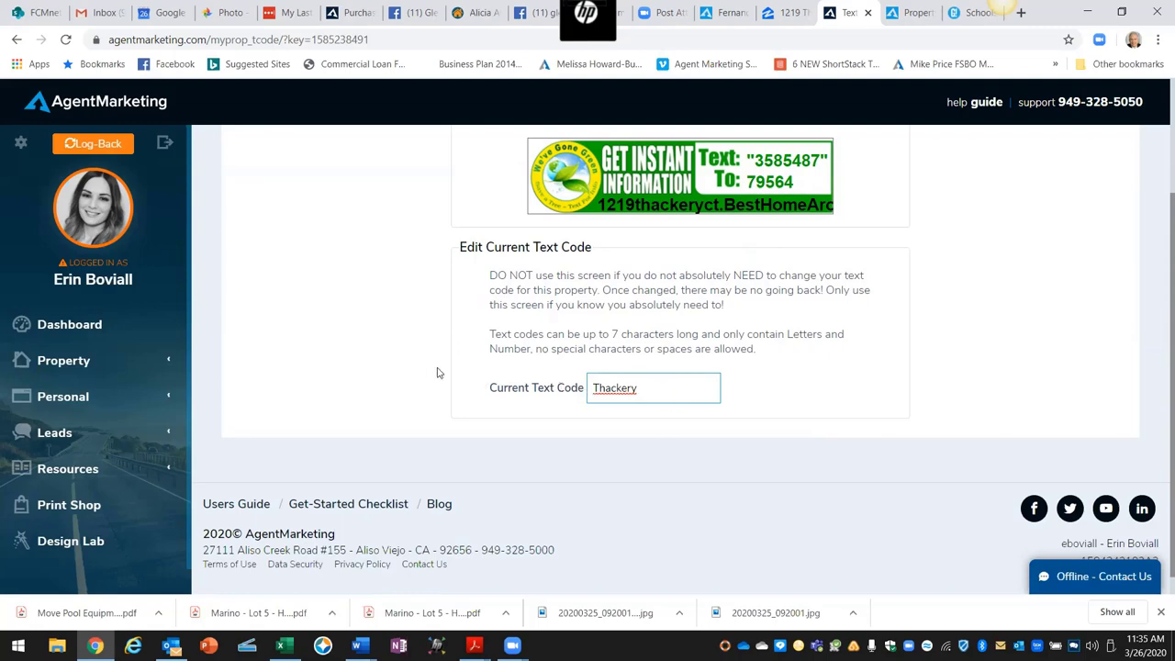
scroll(431, 367, "up", 3)
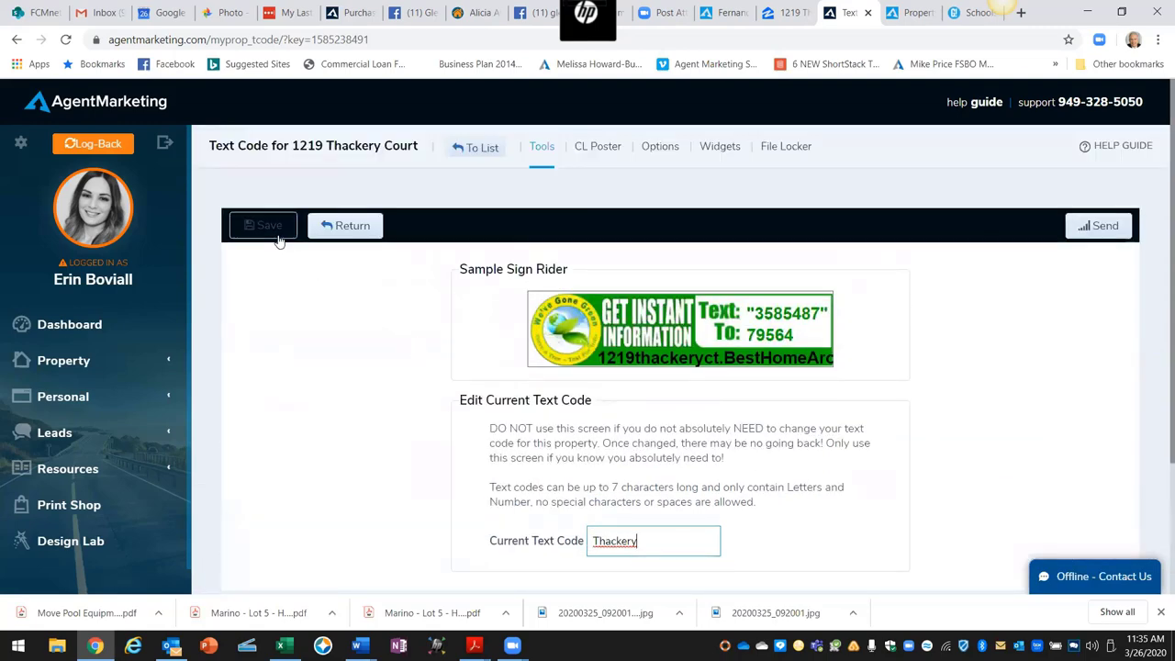
left_click(278, 237)
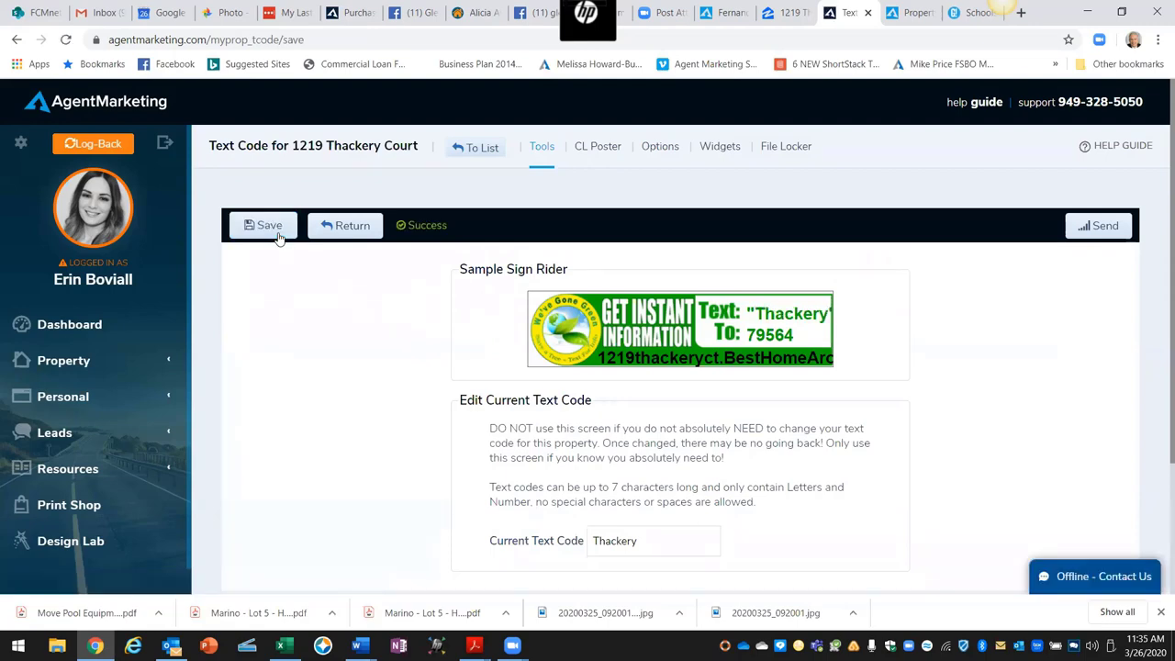
Step: Confirm the sign rider preview shows Thackery, then return to the property's tools page
scroll(327, 381, "down", 1)
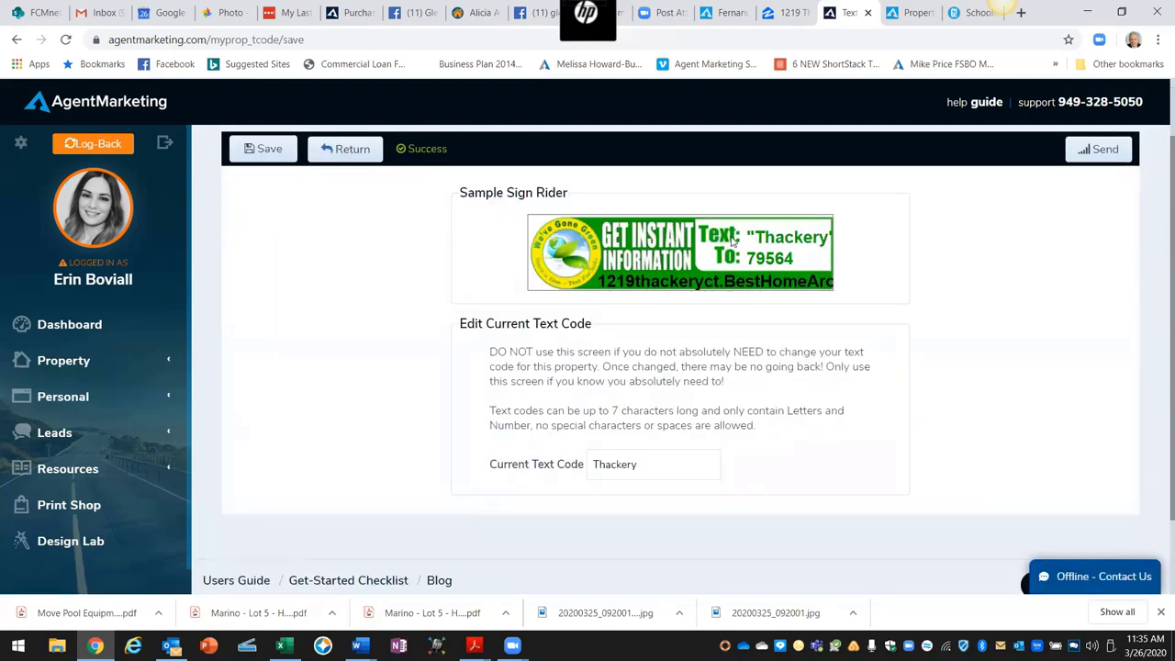
left_click_drag(754, 235, 835, 238)
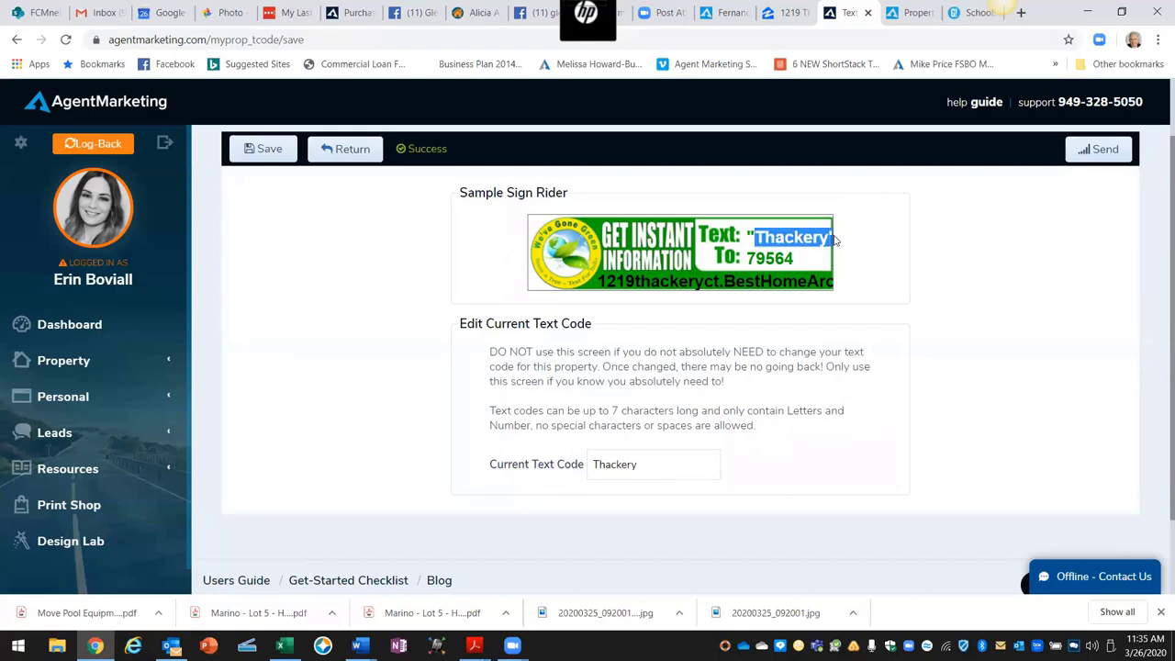
left_click(923, 309)
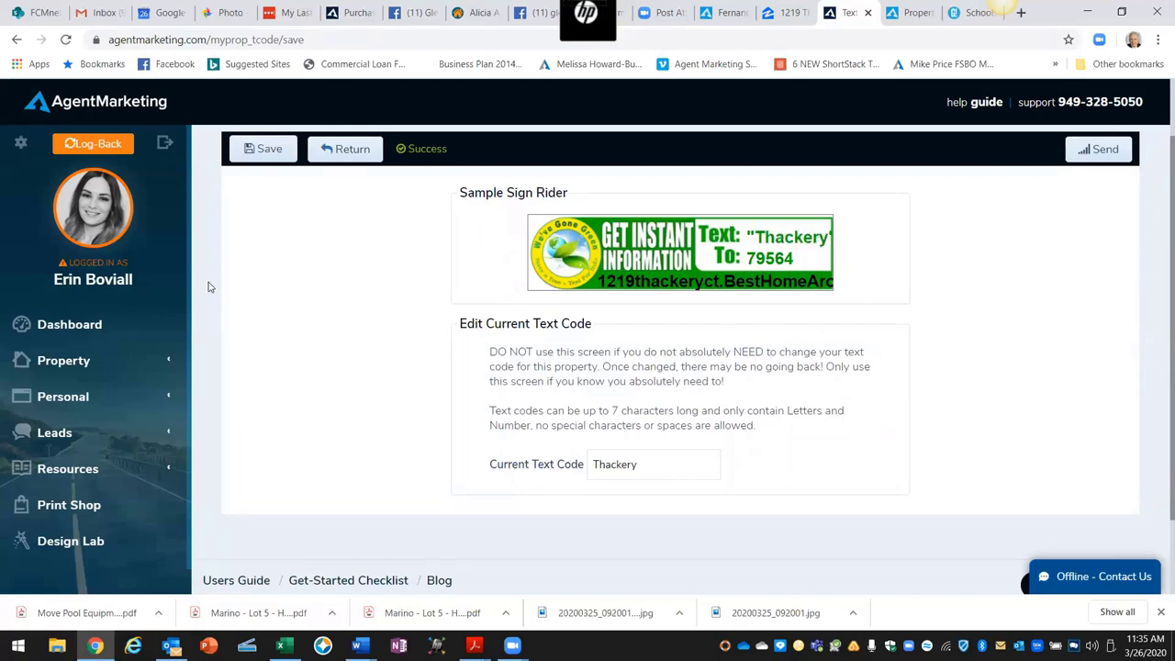
left_click(343, 156)
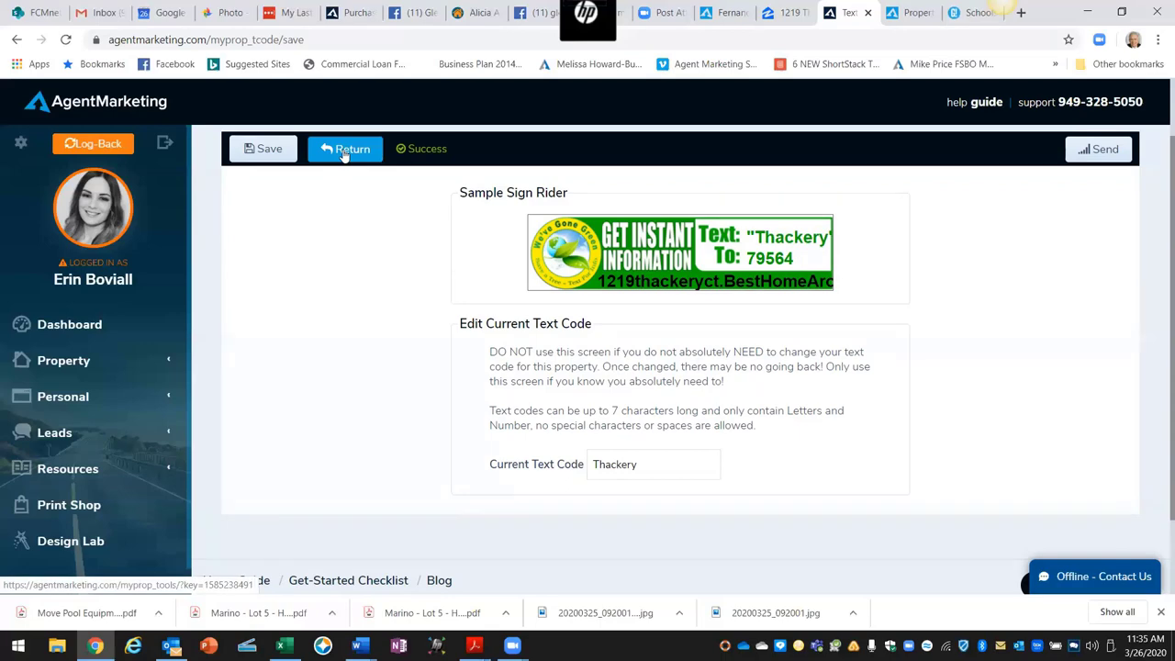
scroll(443, 355, "down", 6)
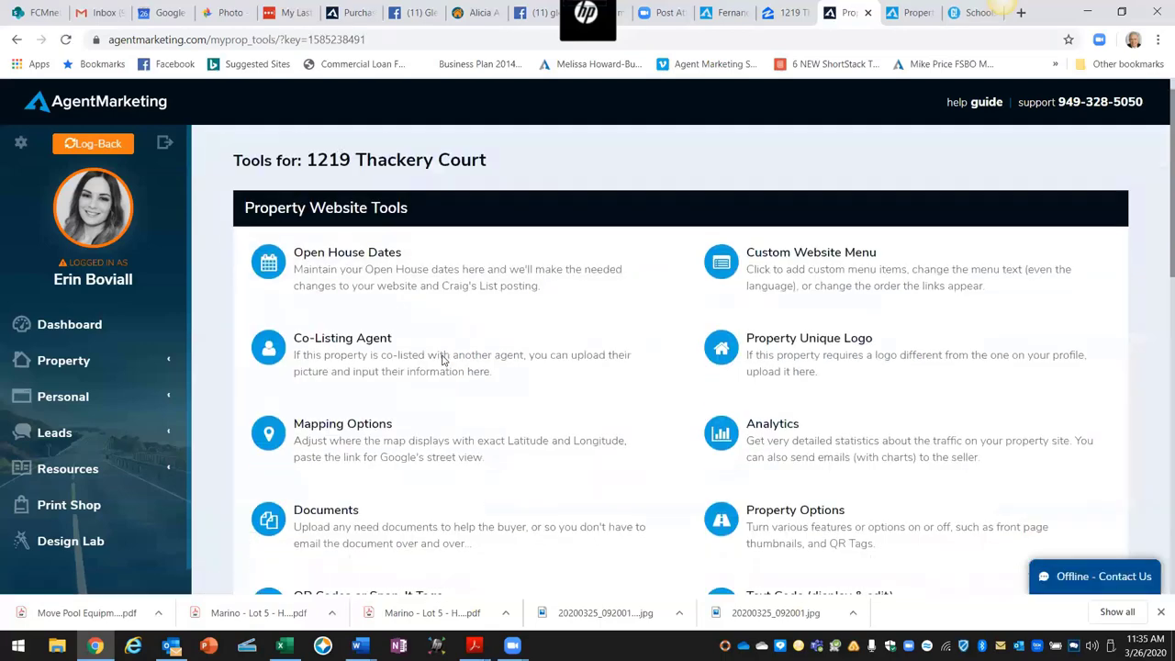
scroll(443, 355, "down", 2)
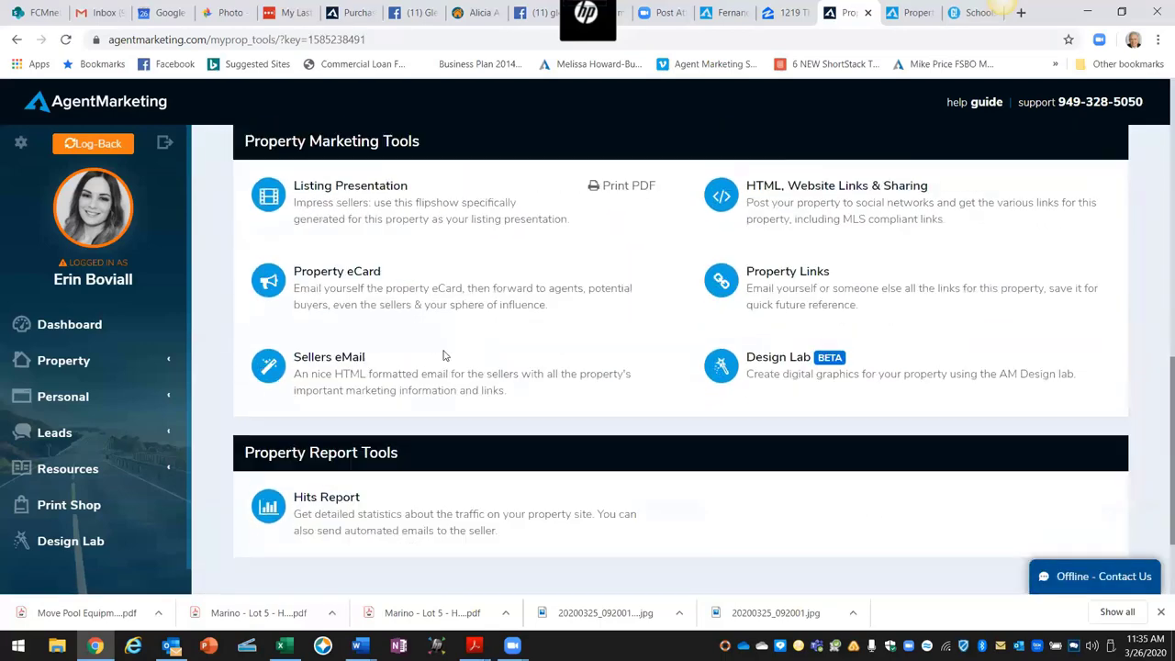
left_click(348, 362)
scroll(603, 363, "down", 2)
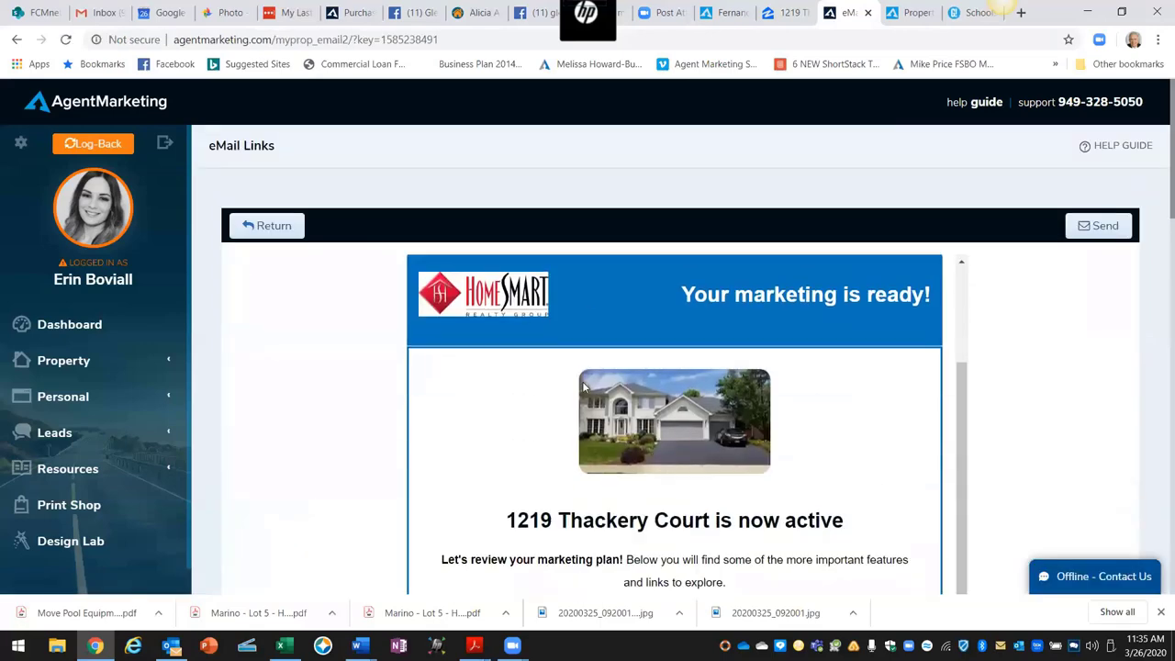
scroll(808, 404, "down", 6)
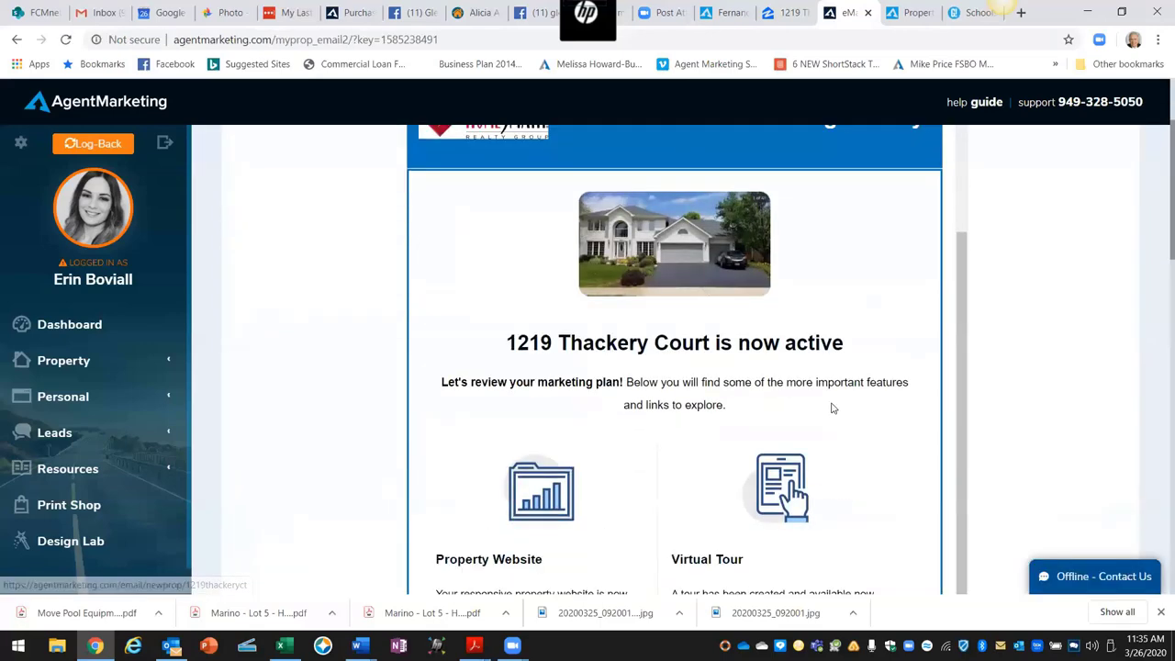
scroll(826, 408, "down", 1)
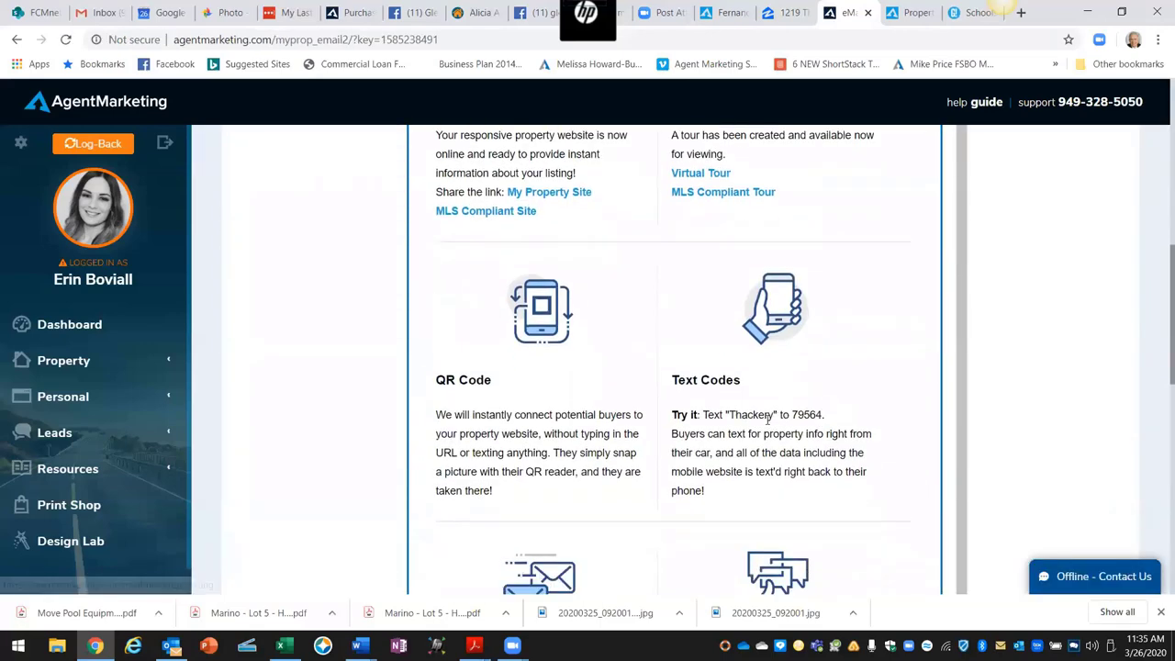
left_click_drag(776, 415, 731, 415)
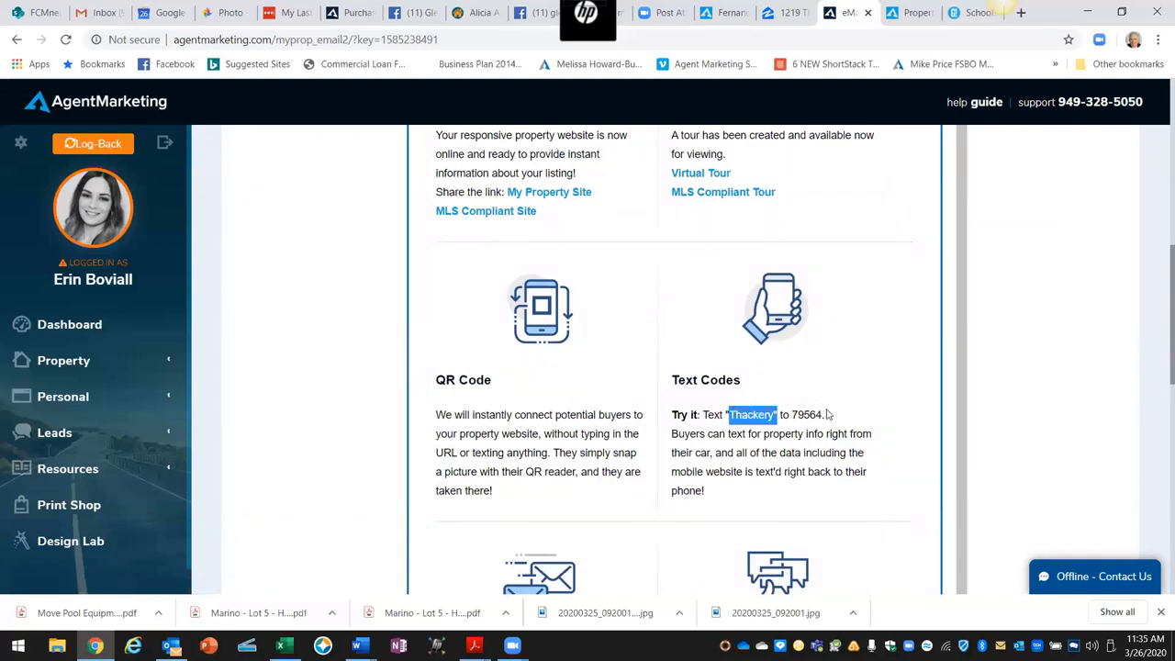
left_click_drag(825, 415, 790, 415)
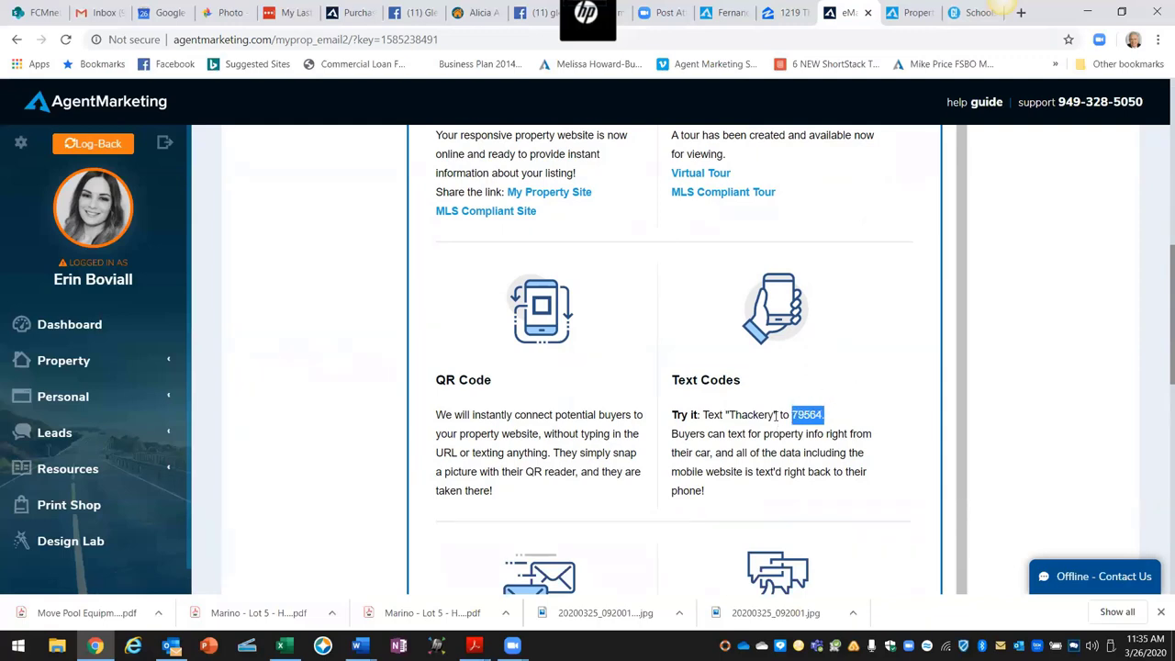
left_click_drag(776, 415, 725, 415)
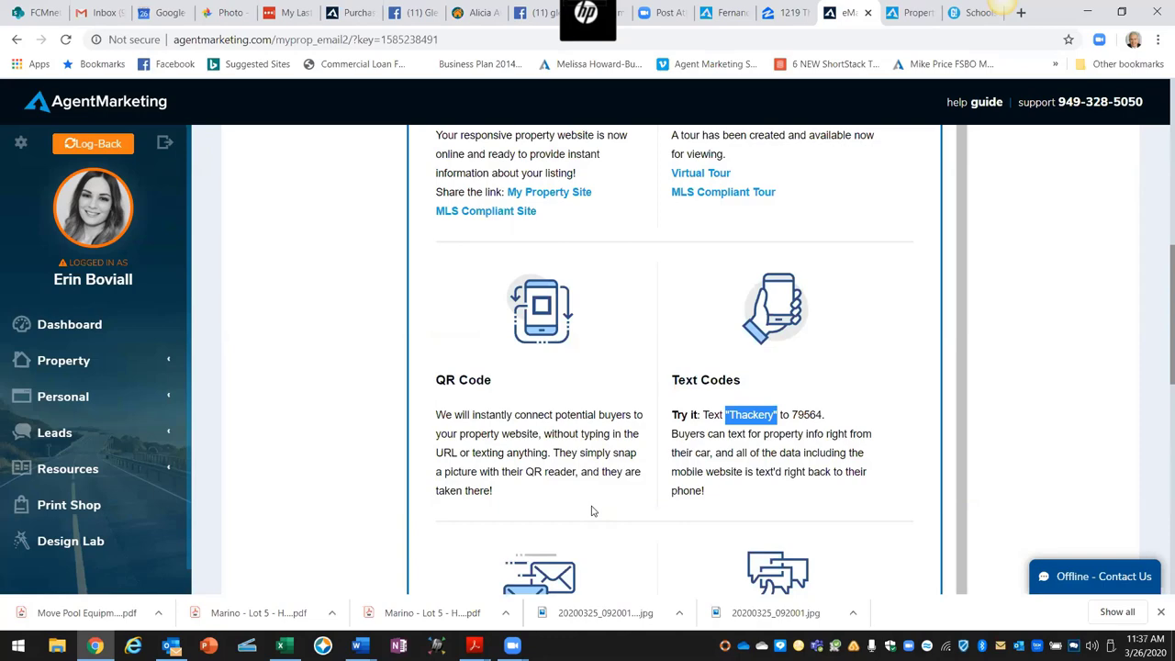
Step: Return the email preview to the top and bring the Class #3 FSBO Training outline forward in Word
scroll(592, 511, "up", 1)
scroll(801, 465, "down", 1)
scroll(848, 410, "up", 2)
scroll(863, 358, "up", 6)
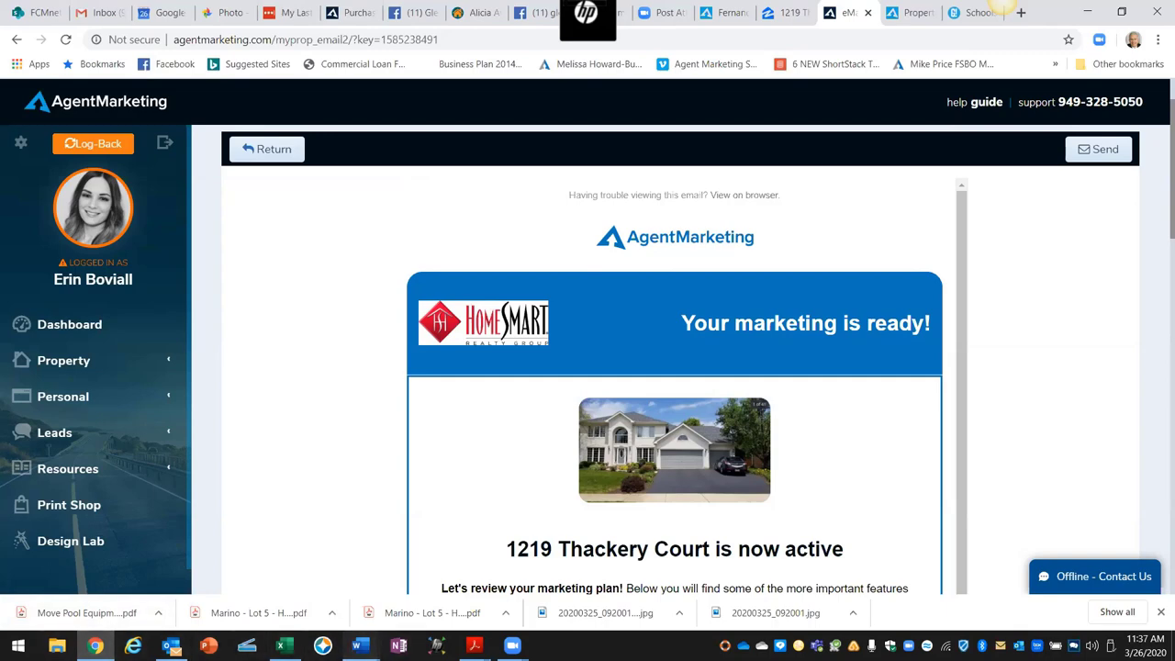
left_click(363, 643)
left_click(74, 598)
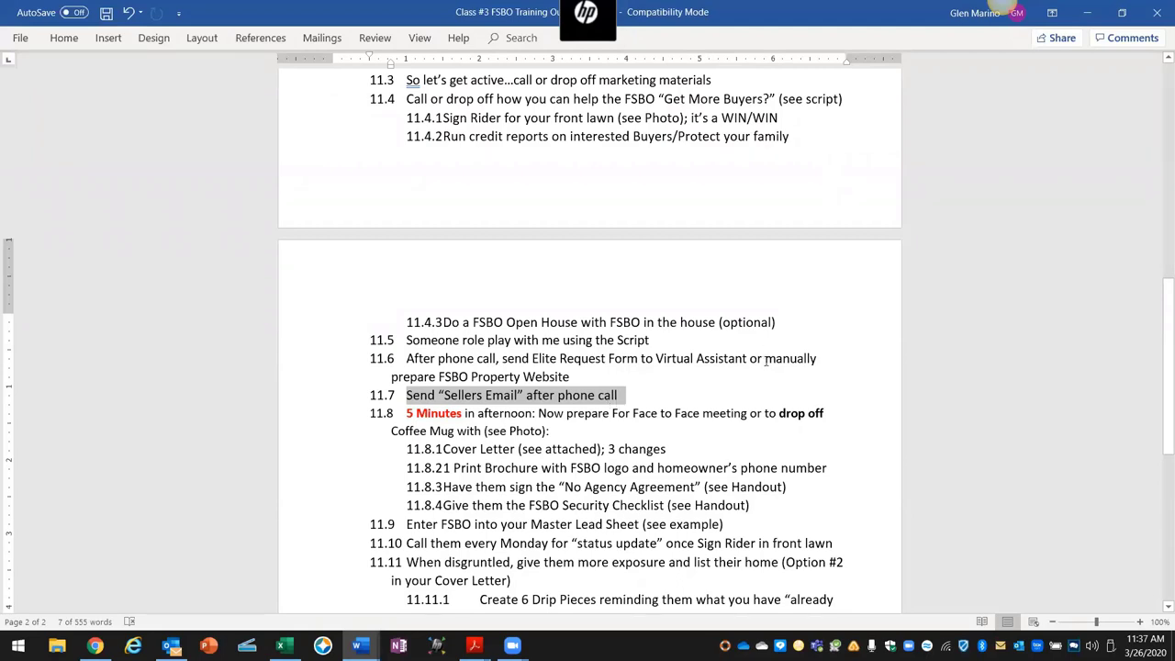
Step: Highlight the manual website option in item 11.6 and '5 Minutes in afternoon' in item 11.8
left_click_drag(750, 359, 781, 378)
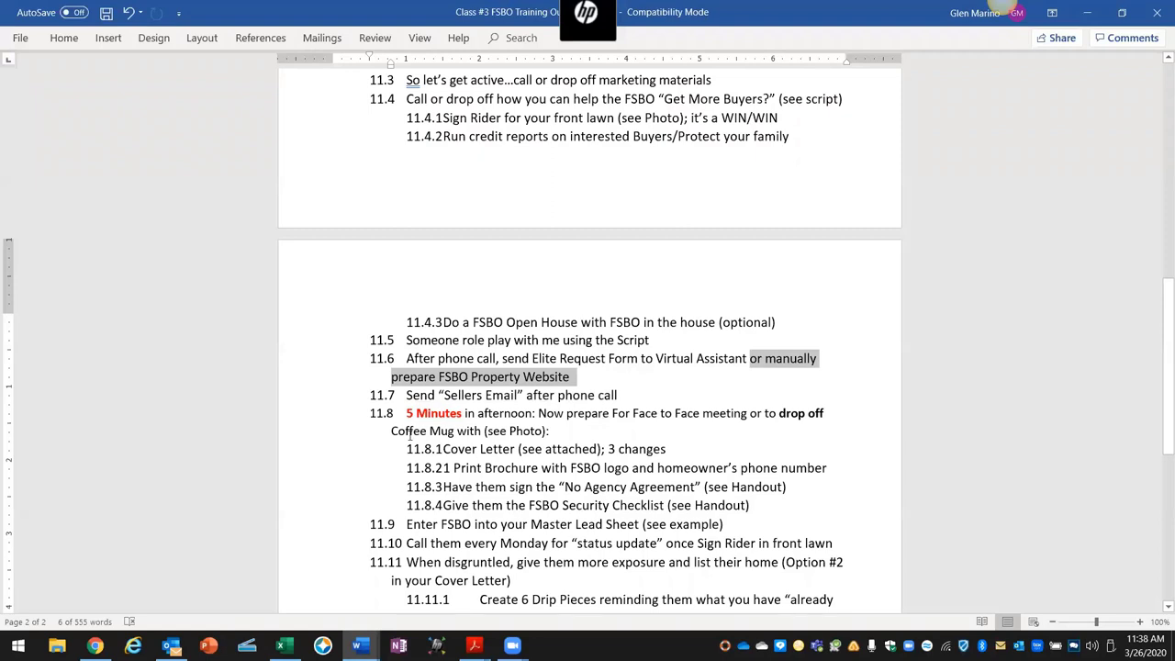
left_click_drag(510, 415, 530, 418)
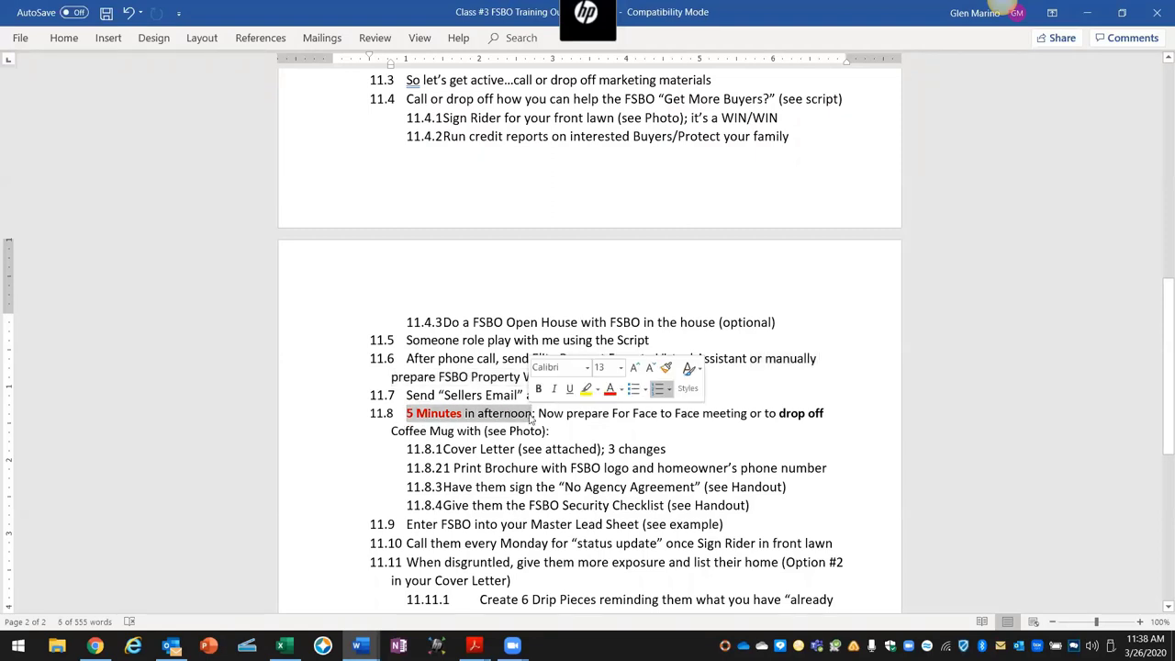
scroll(555, 328, "up", 3)
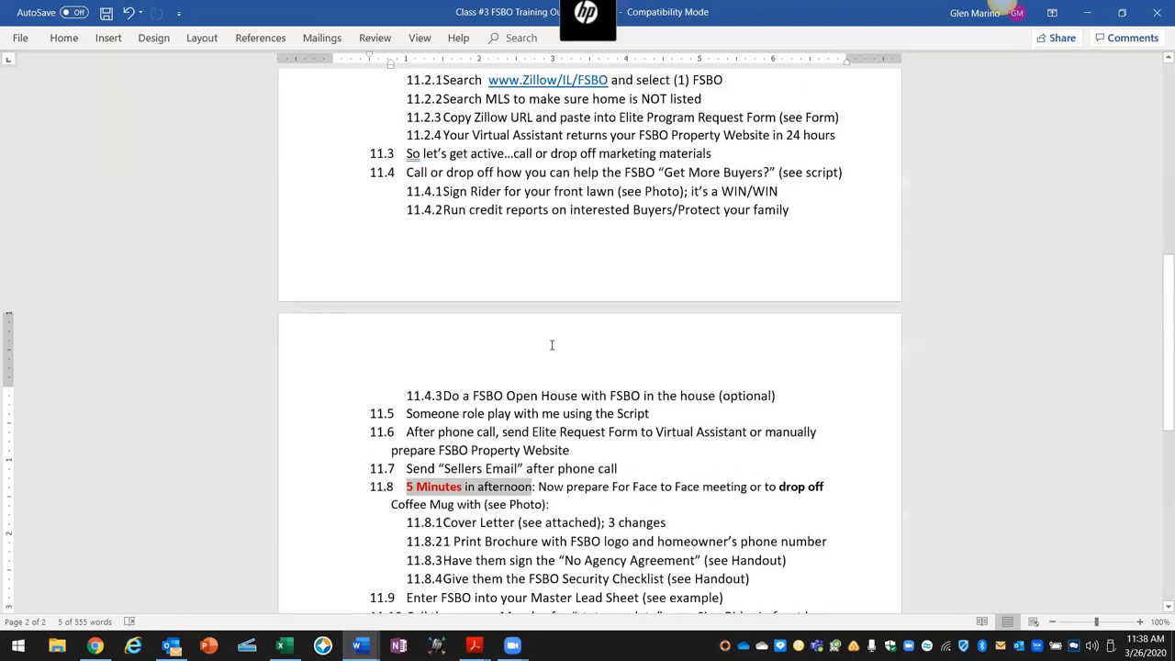
scroll(554, 328, "up", 2)
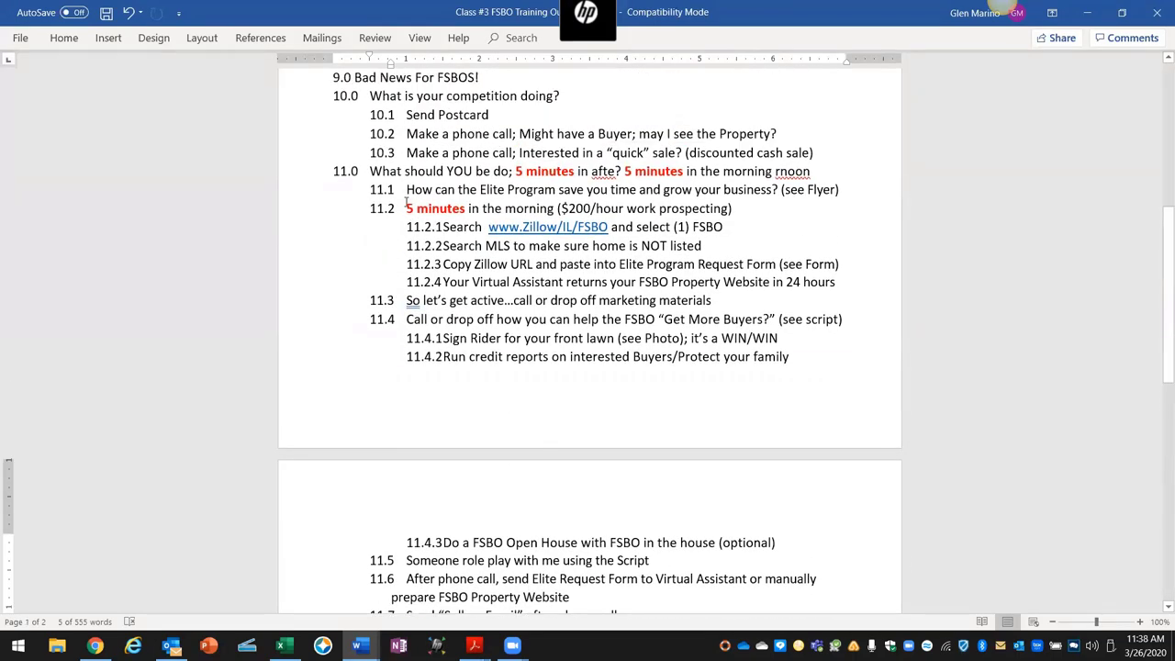
Step: Highlight '5 minutes' in item 11.2, then go back to the AgentMarketing Sellers eMail page
left_click_drag(406, 207, 462, 209)
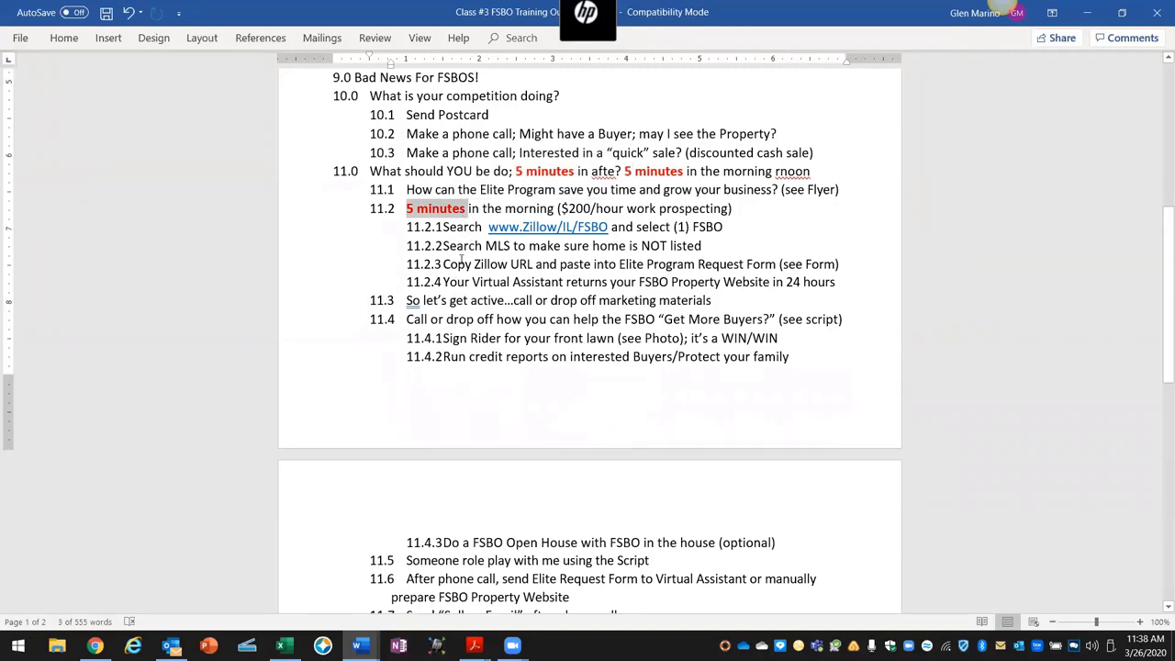
scroll(458, 282, "down", 6)
scroll(458, 309, "down", 1)
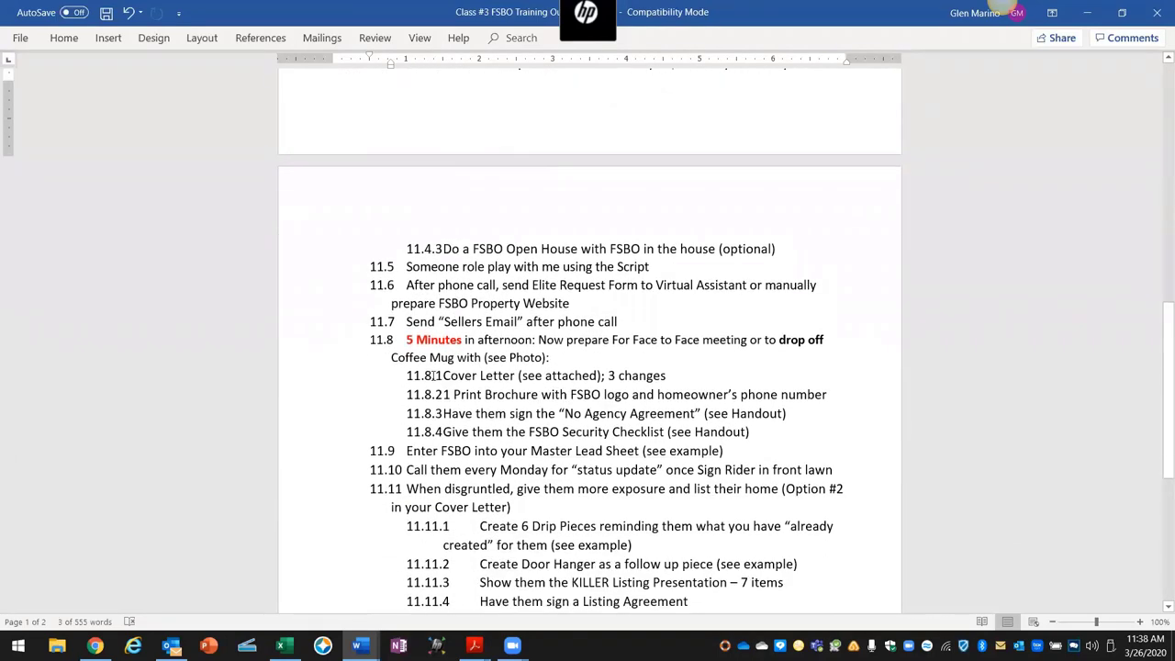
left_click_drag(406, 340, 529, 342)
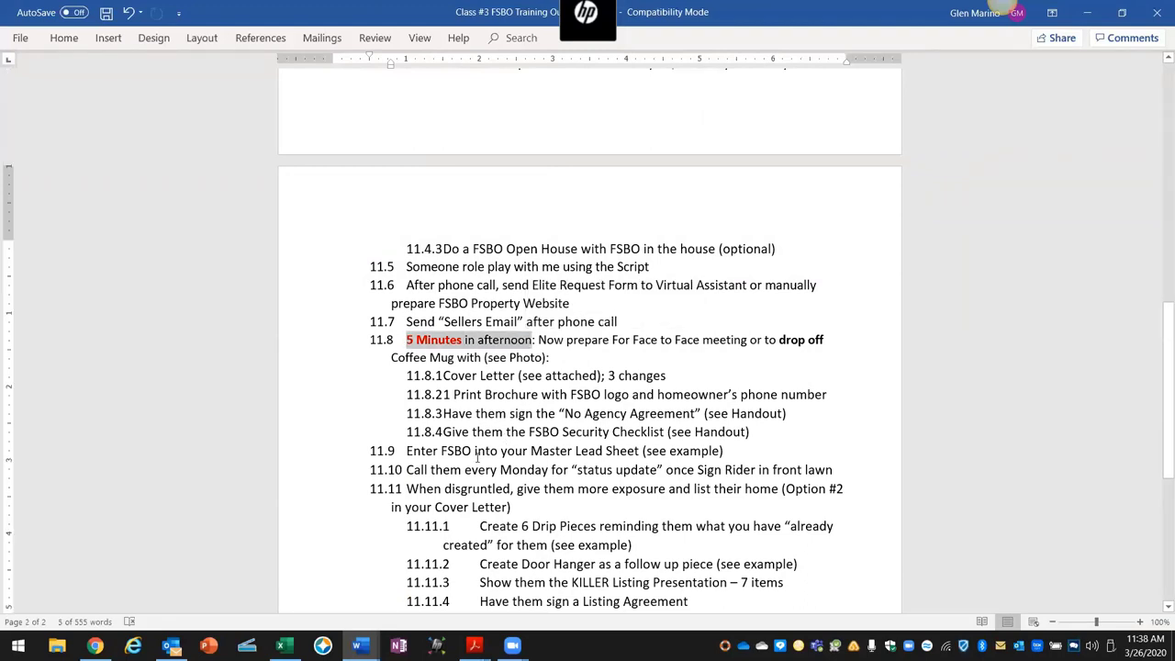
left_click(95, 645)
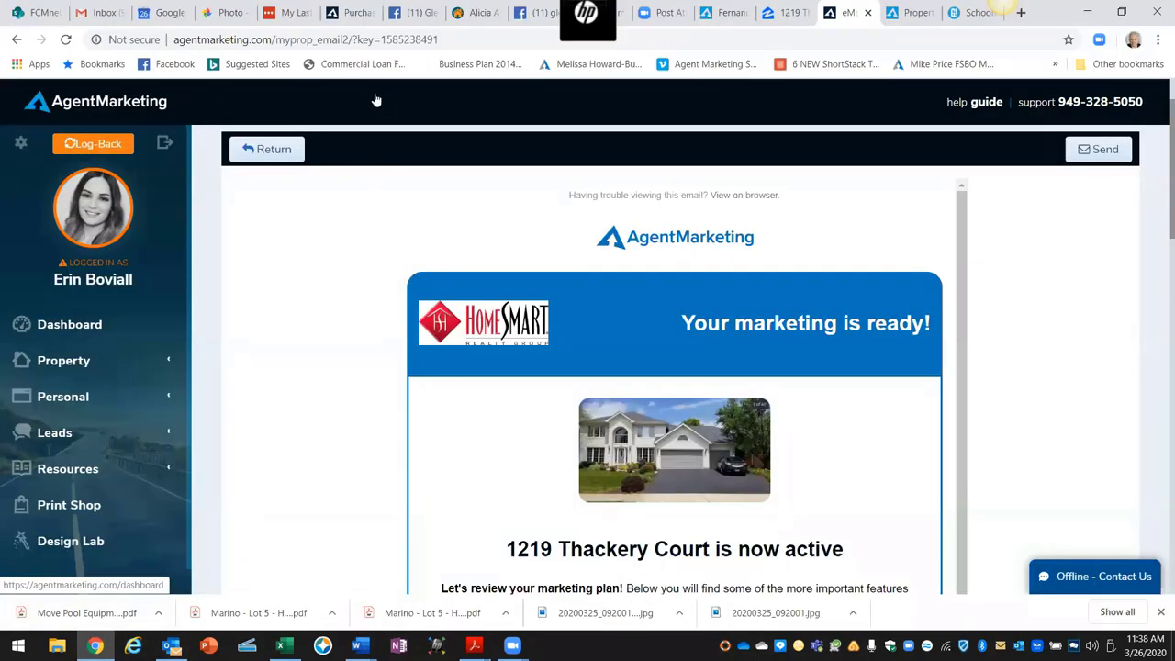
Step: Open the marketing kit photo in Google Photos and step back to the previous photo
left_click(232, 13)
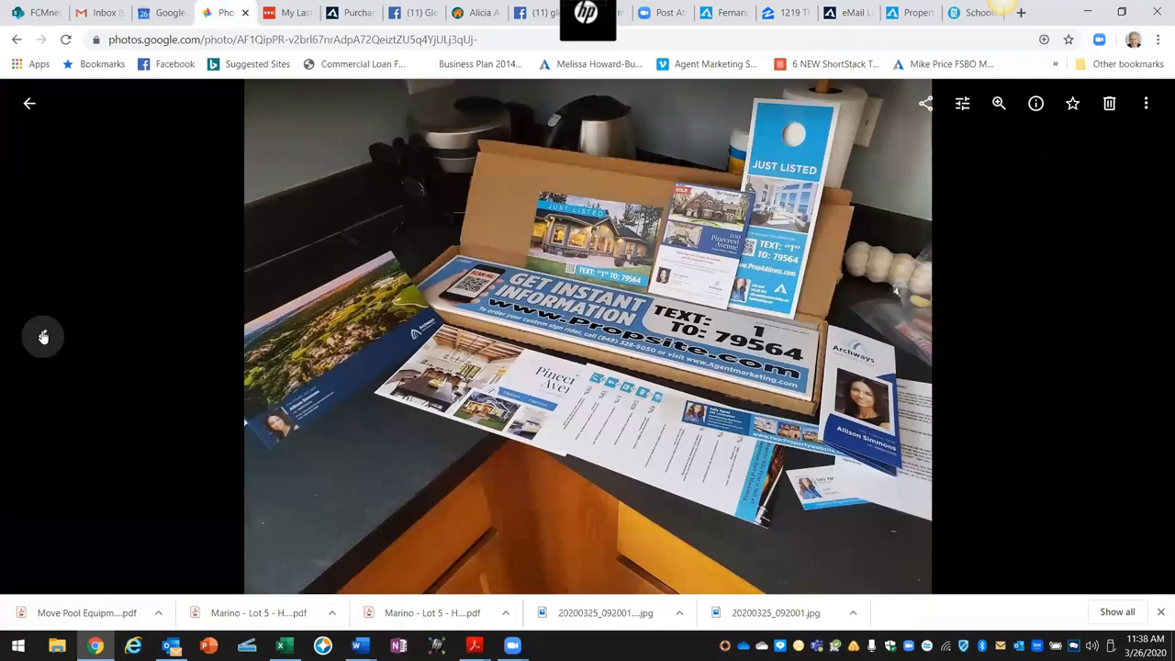
left_click(42, 335)
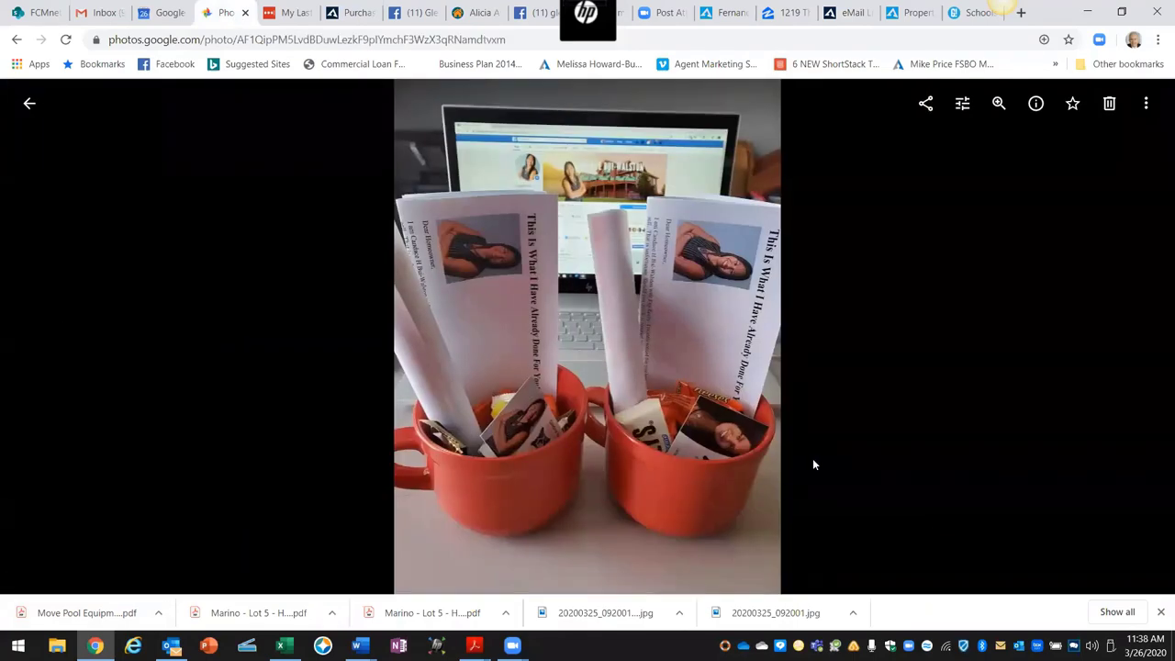
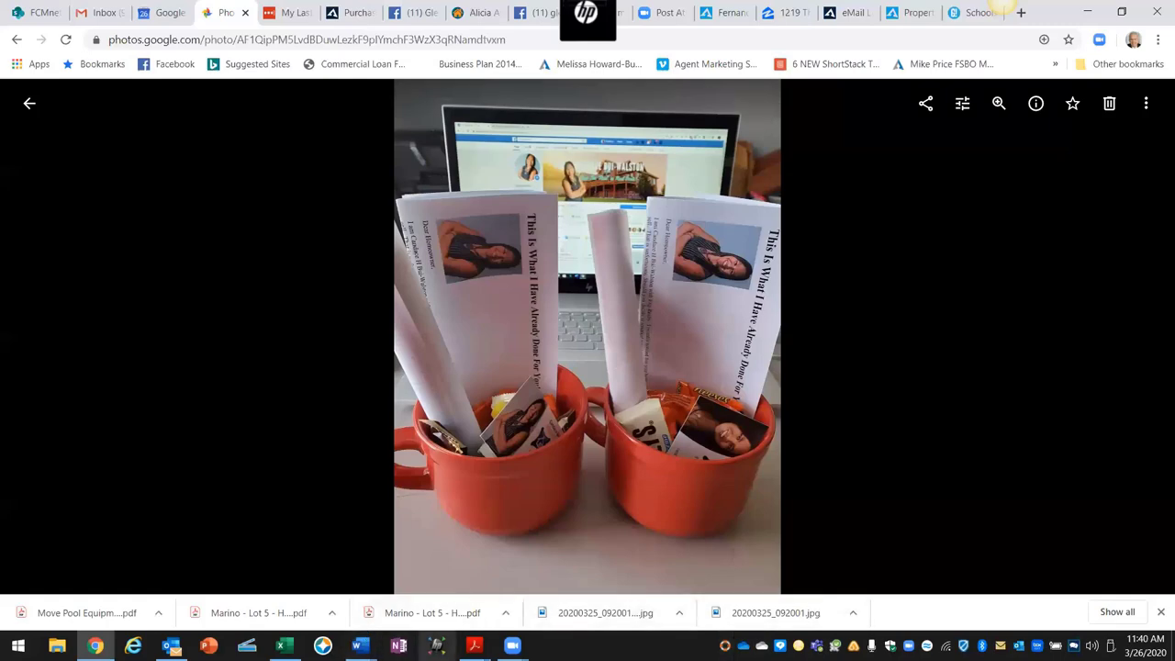
Step: Switch from the Google Photos mug picture back to the Class #3 FSBO Training outline in Word
left_click(361, 644)
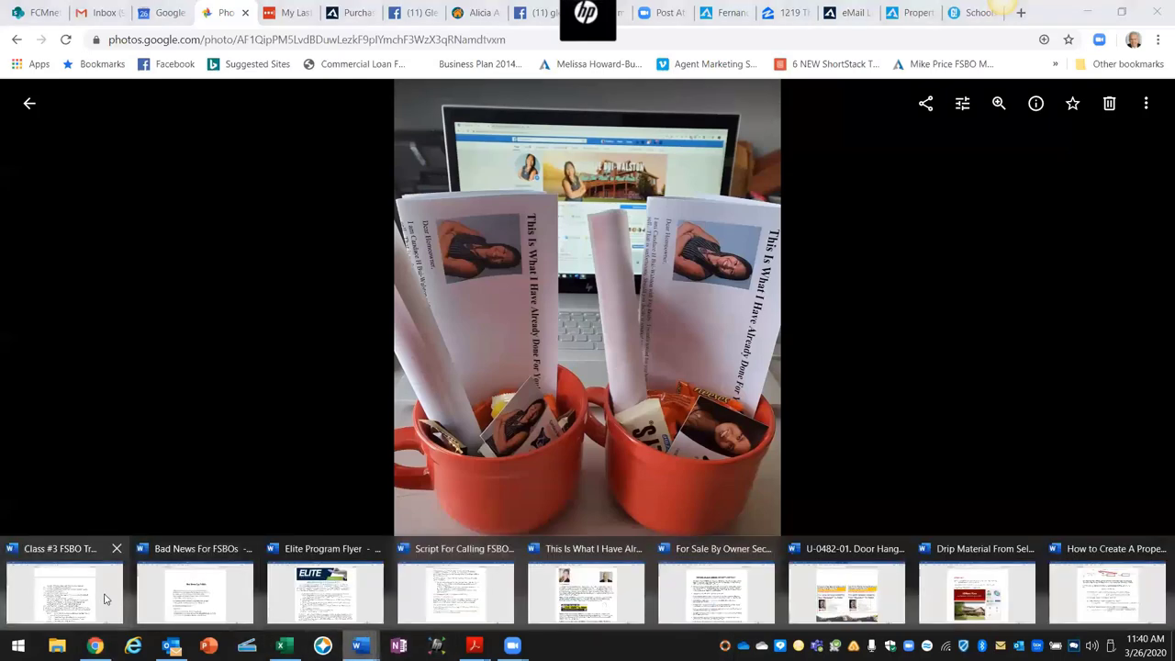
left_click(101, 602)
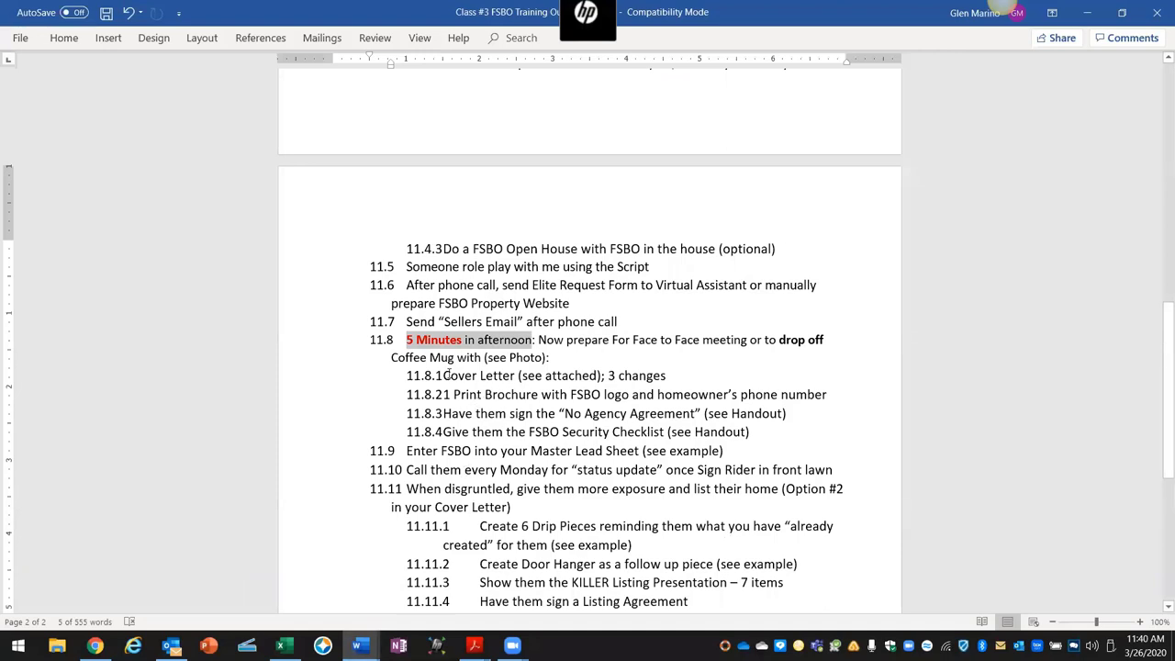
left_click_drag(444, 376, 588, 380)
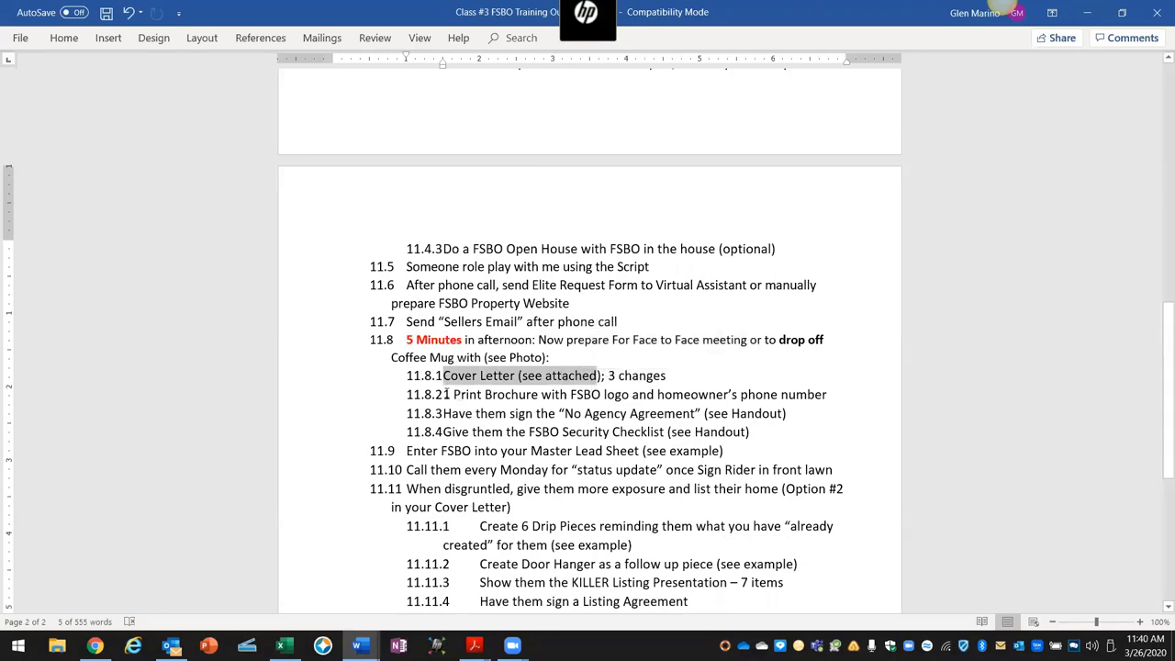
left_click_drag(445, 394, 826, 398)
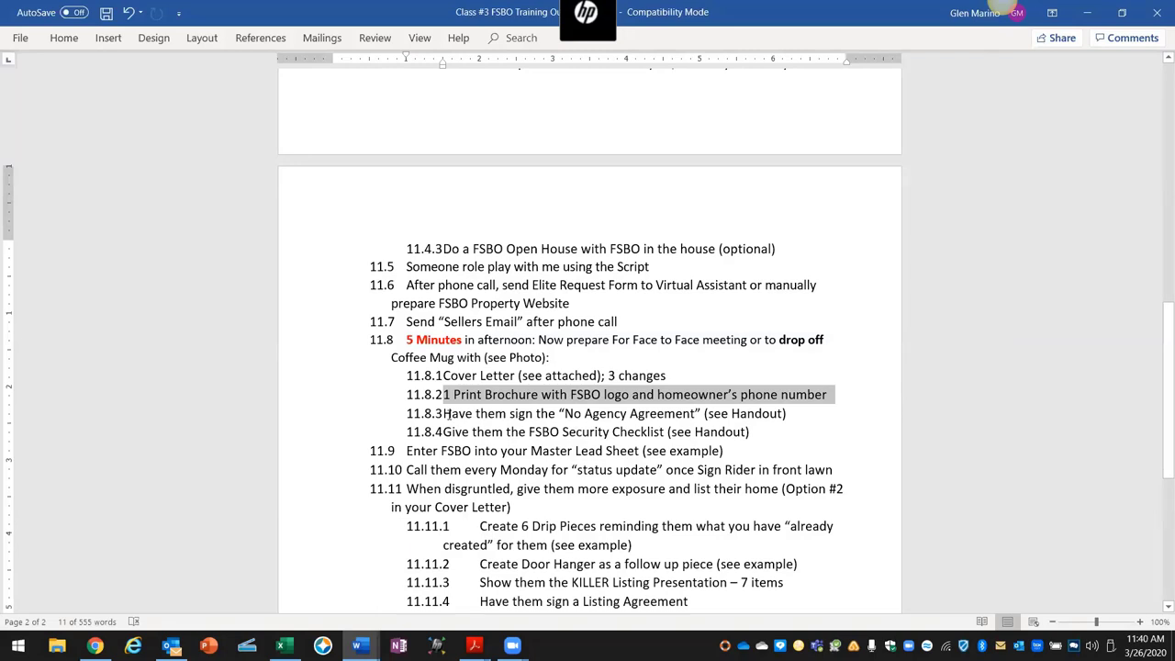
left_click_drag(444, 413, 700, 415)
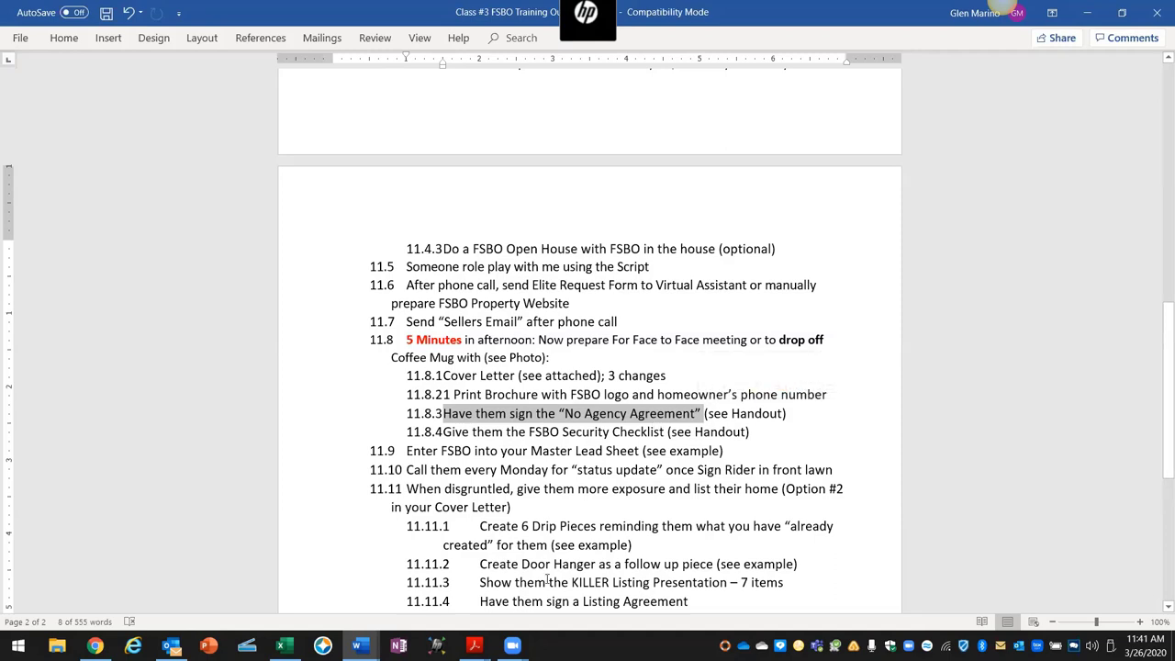
mouse_move(363, 645)
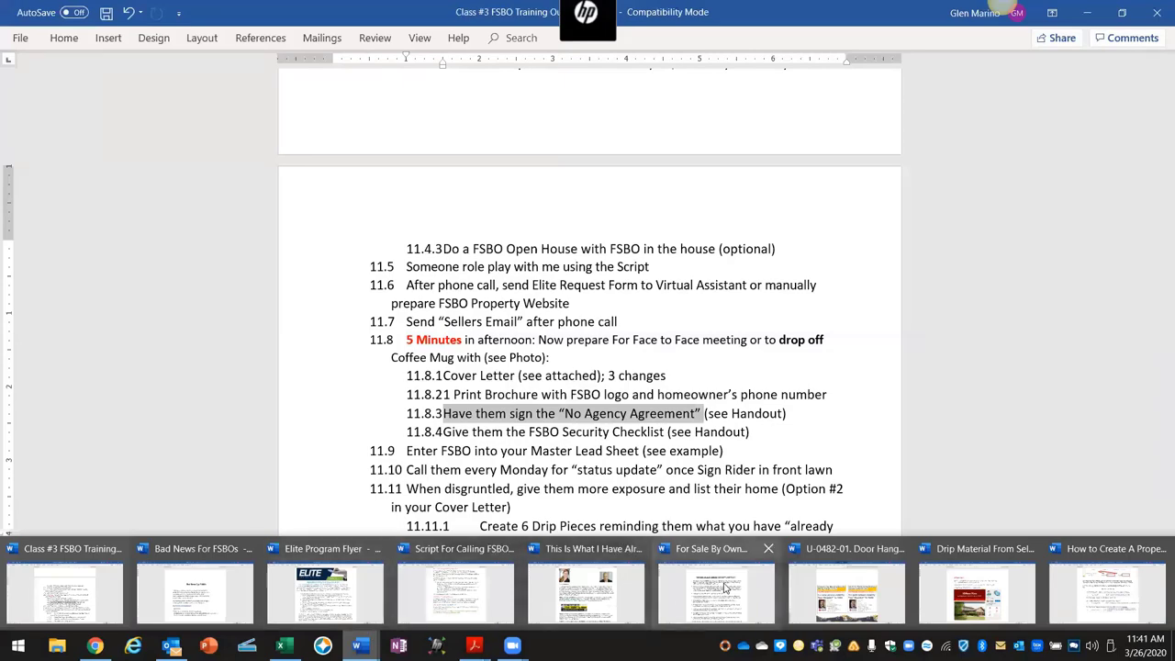
mouse_move(714, 588)
mouse_move(572, 592)
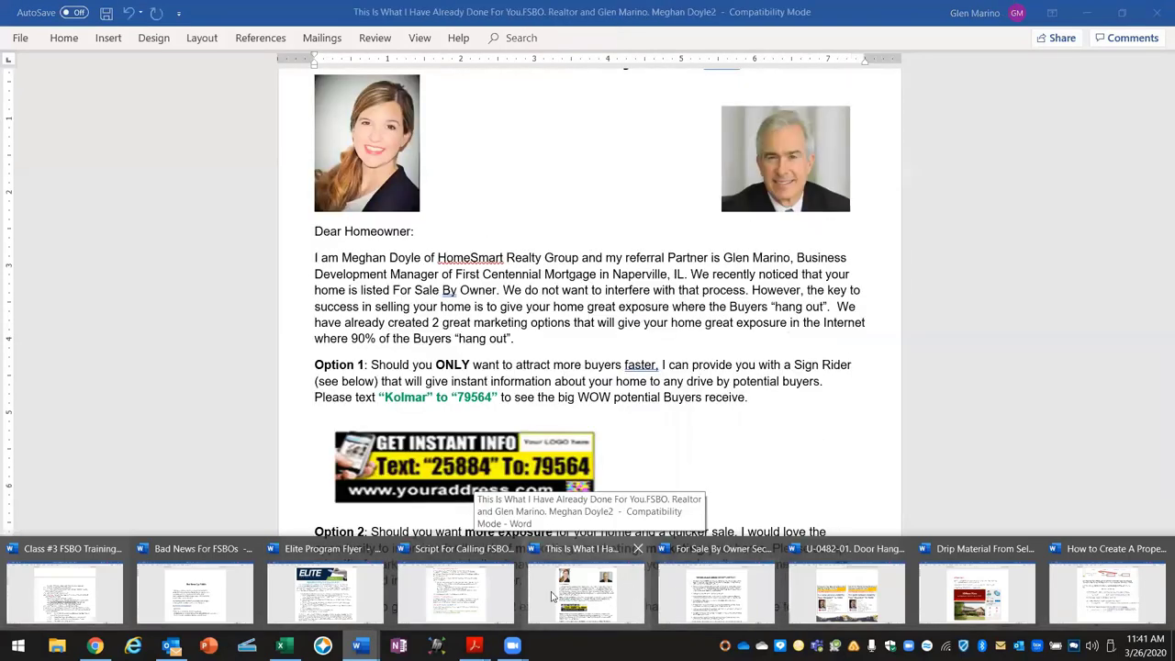
left_click(64, 587)
mouse_move(474, 644)
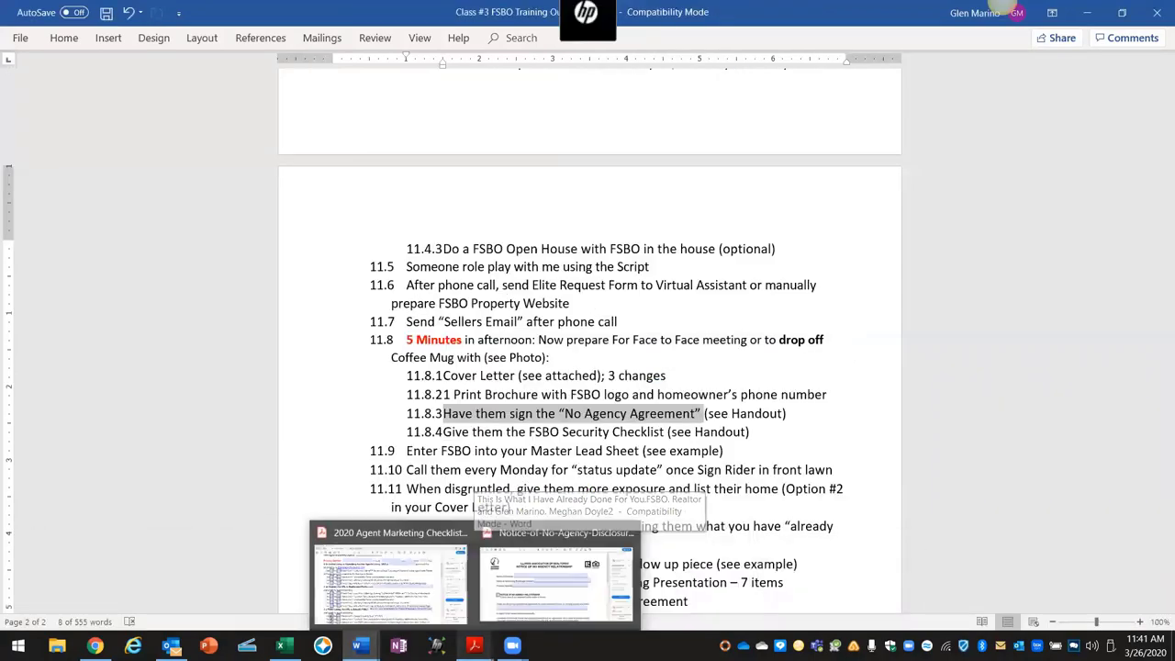
left_click(513, 601)
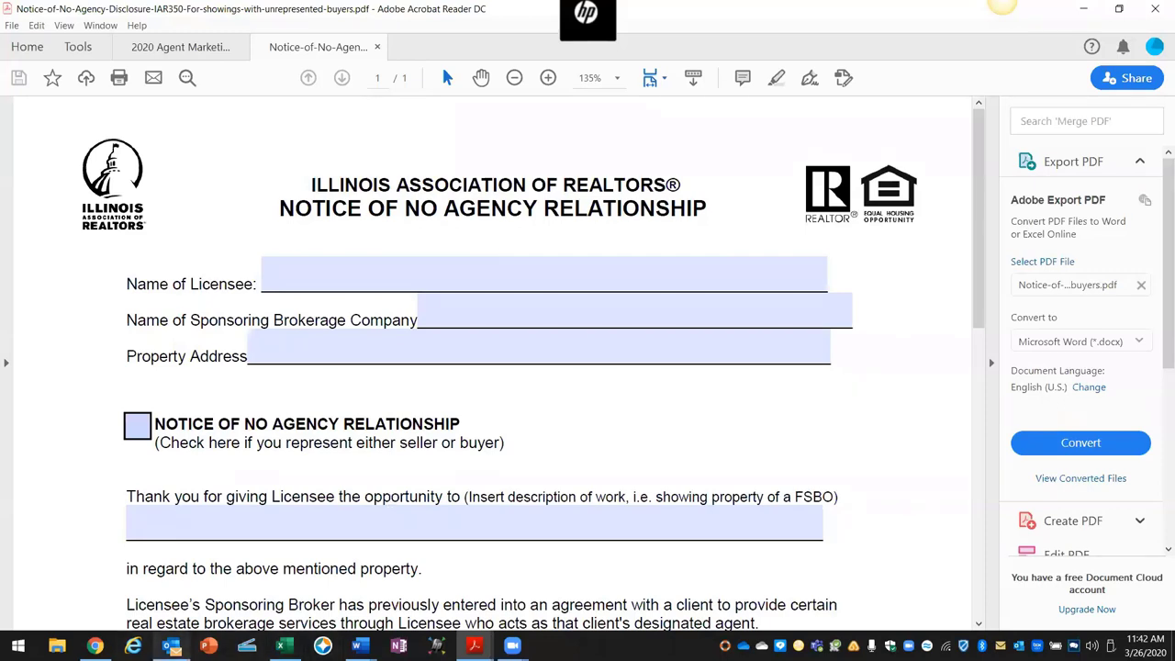
mouse_move(171, 645)
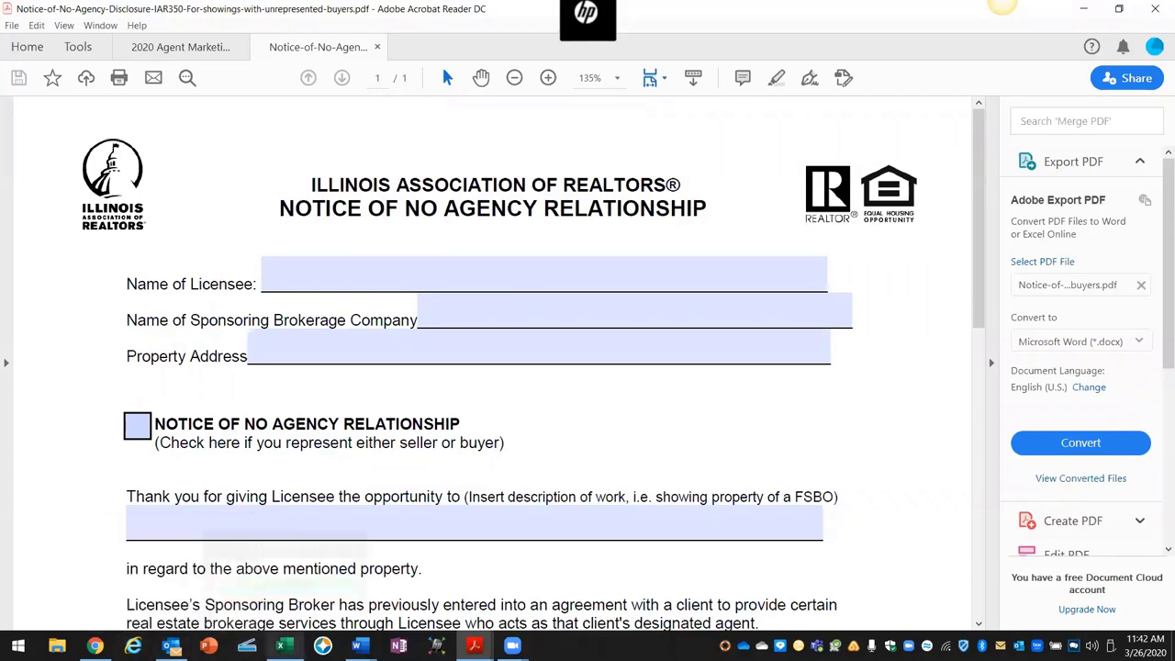
mouse_move(359, 645)
left_click(65, 587)
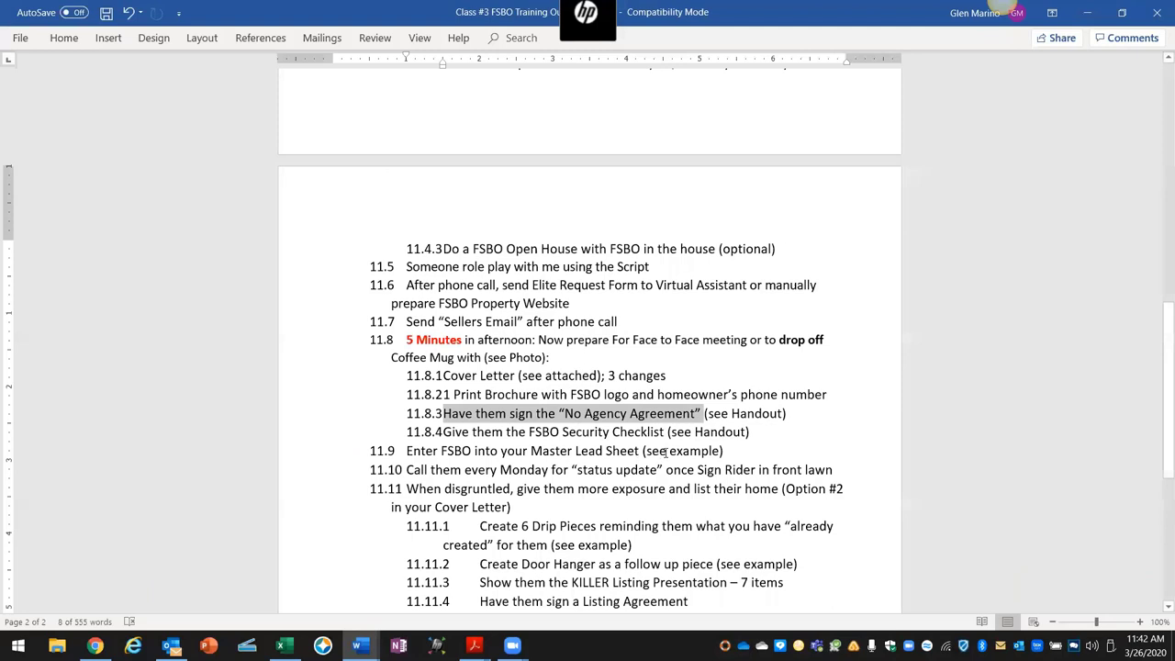
Step: Revert the accidental re-indent of the level-3 list items
left_click(430, 432)
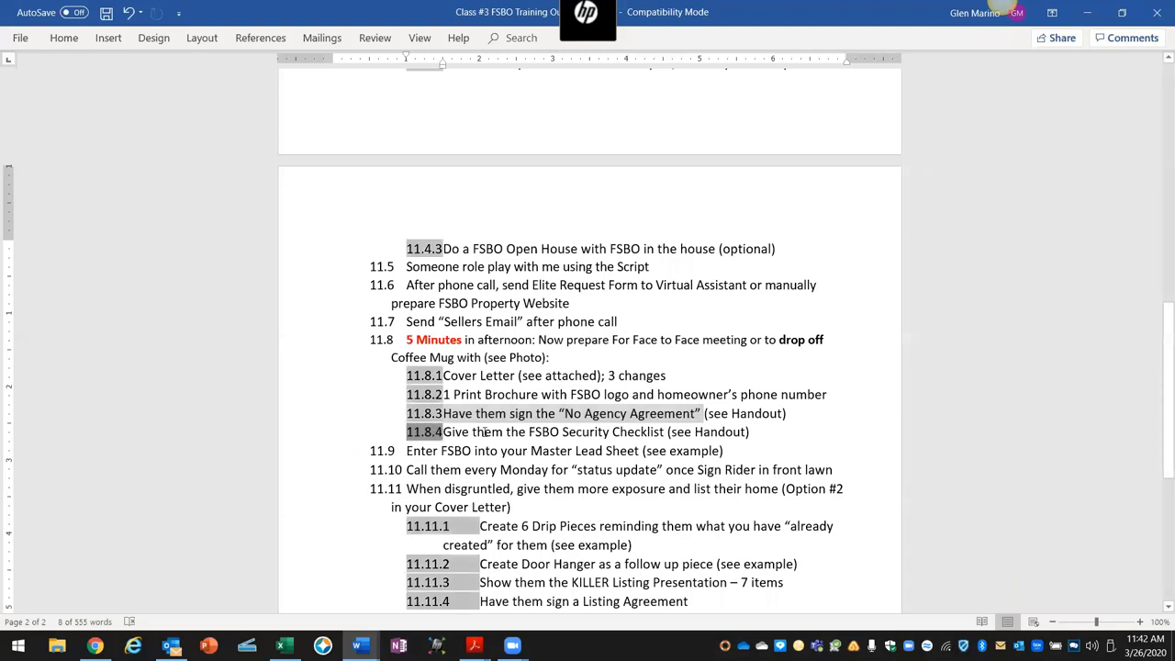
left_click_drag(429, 431, 573, 433)
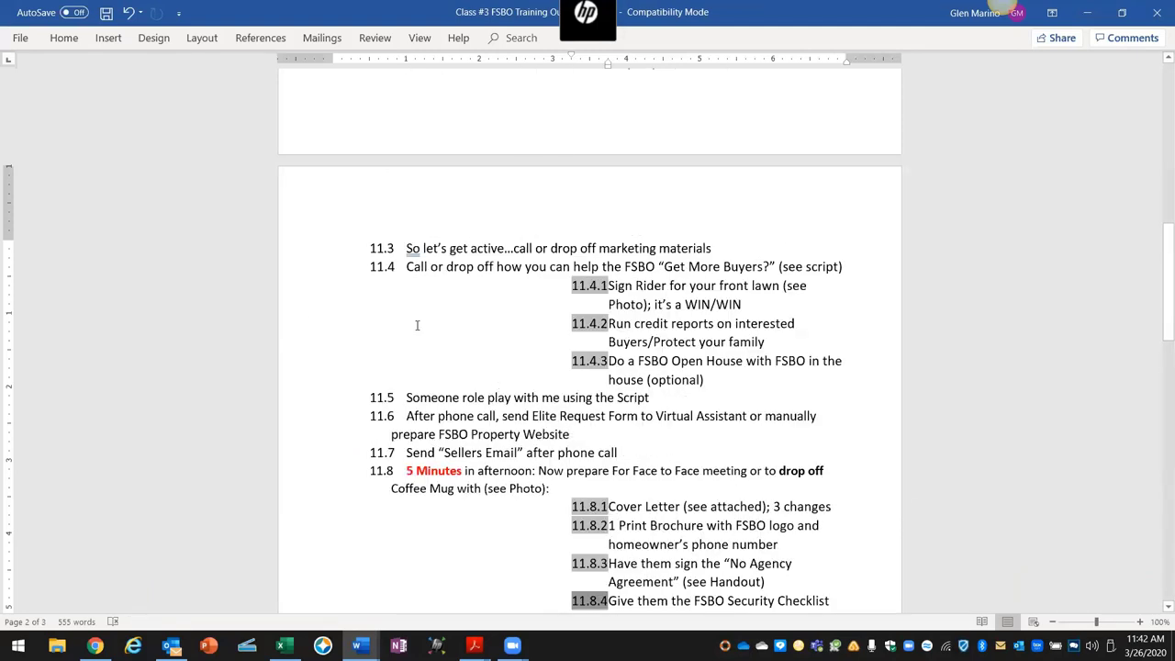
left_click(129, 12)
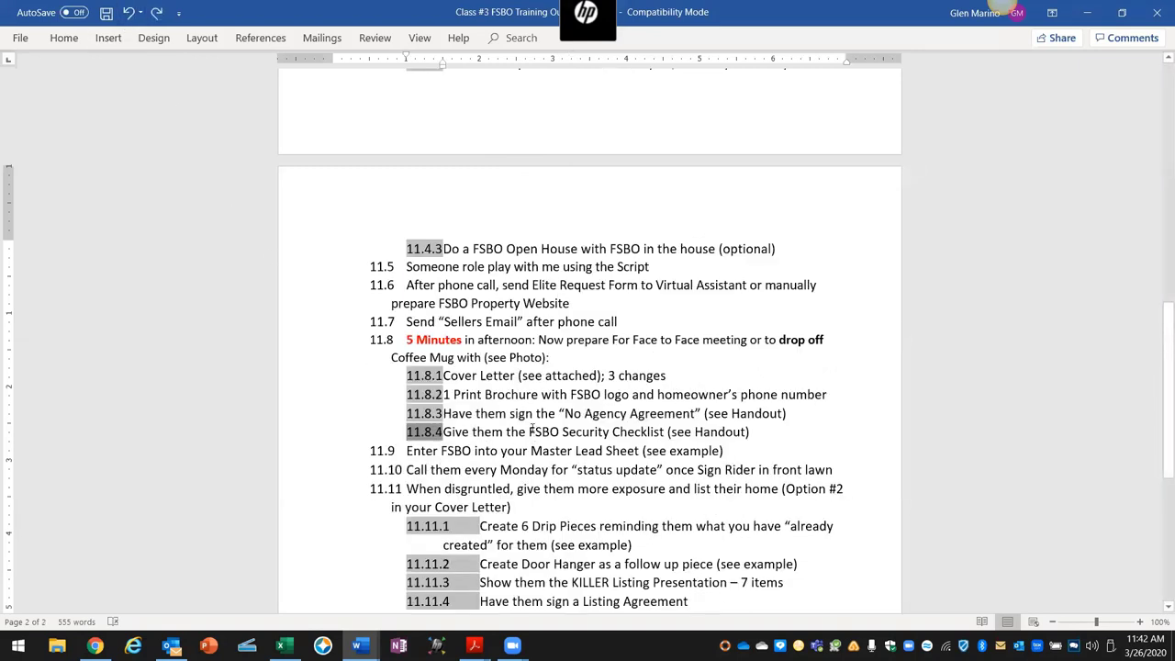
Step: Highlight 'FSBO Security Checklist' in item 11.8.4 and bring up the For Sale By Owner Security Checklist document
left_click_drag(544, 429, 664, 437)
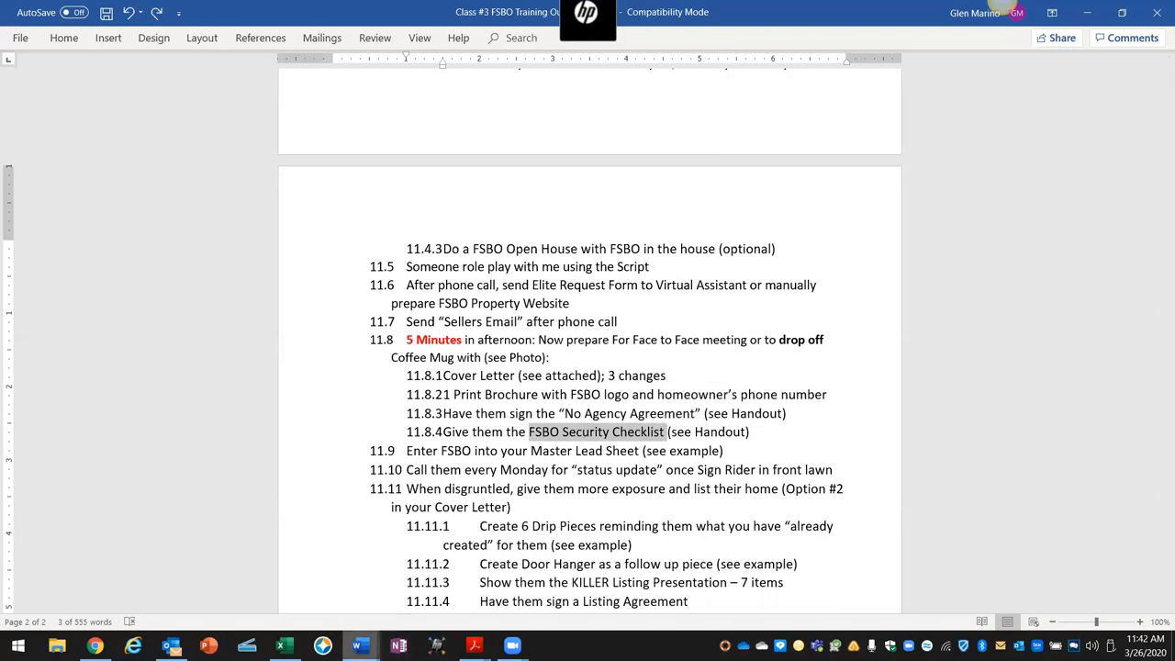
mouse_move(360, 645)
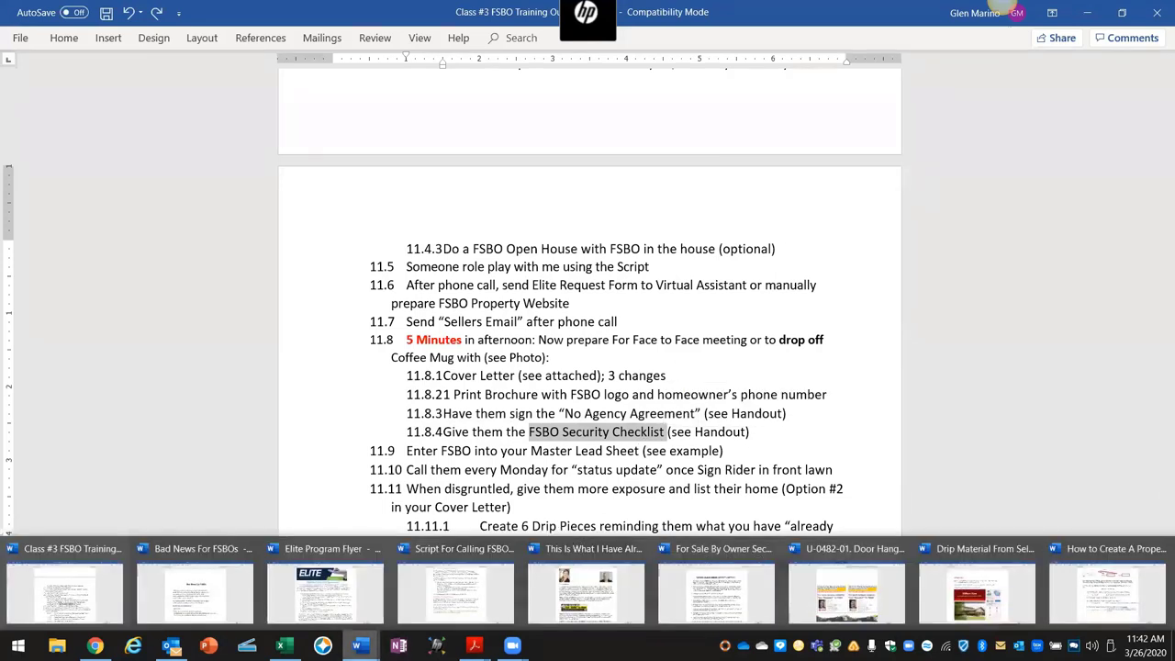
left_click(695, 604)
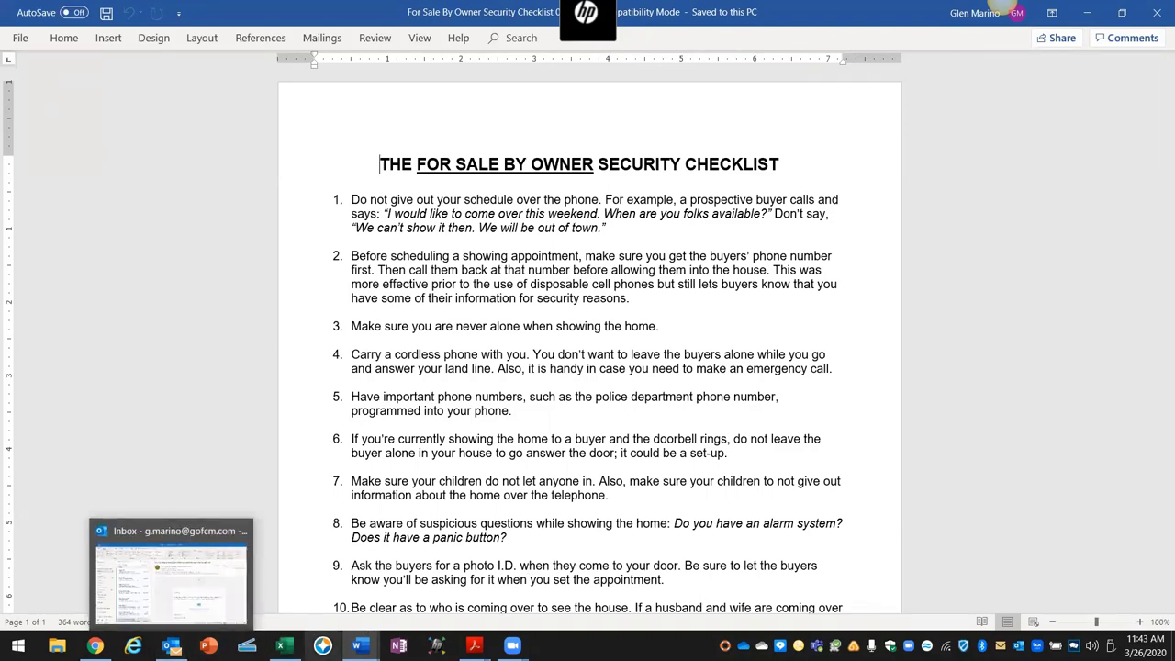
Step: Switch from the security checklist back to the Class #3 FSBO Training outline
mouse_move(359, 646)
left_click(101, 606)
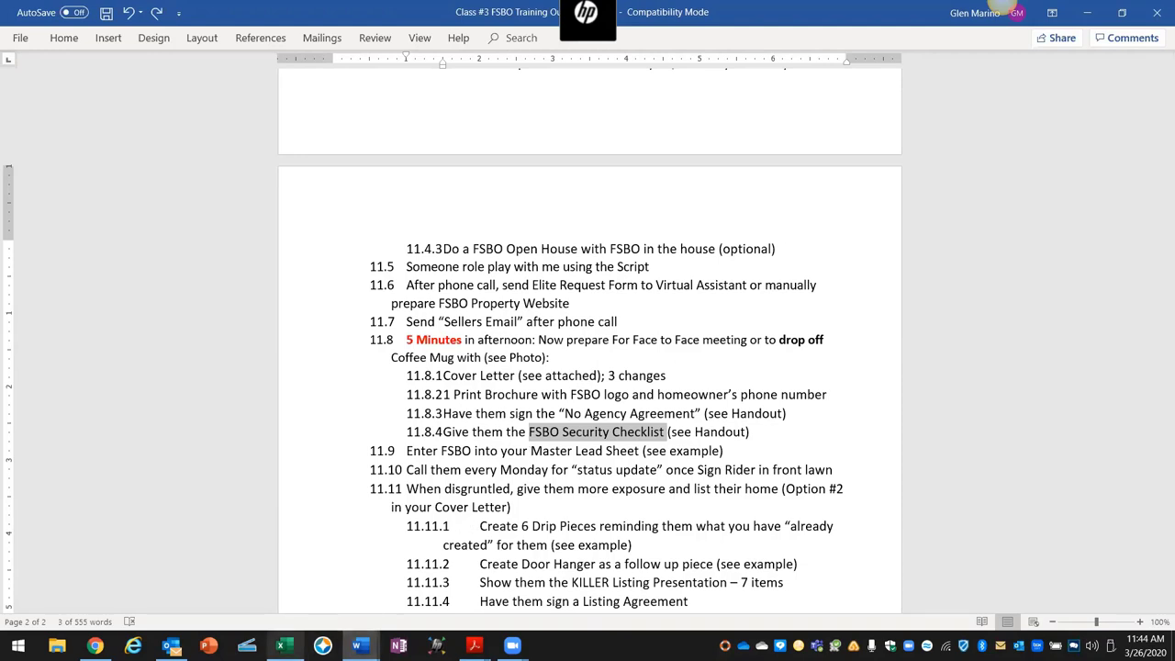
Step: Switch to the Master Expired-FSBO Lead Sheet workbook in Excel
mouse_move(284, 645)
left_click(296, 610)
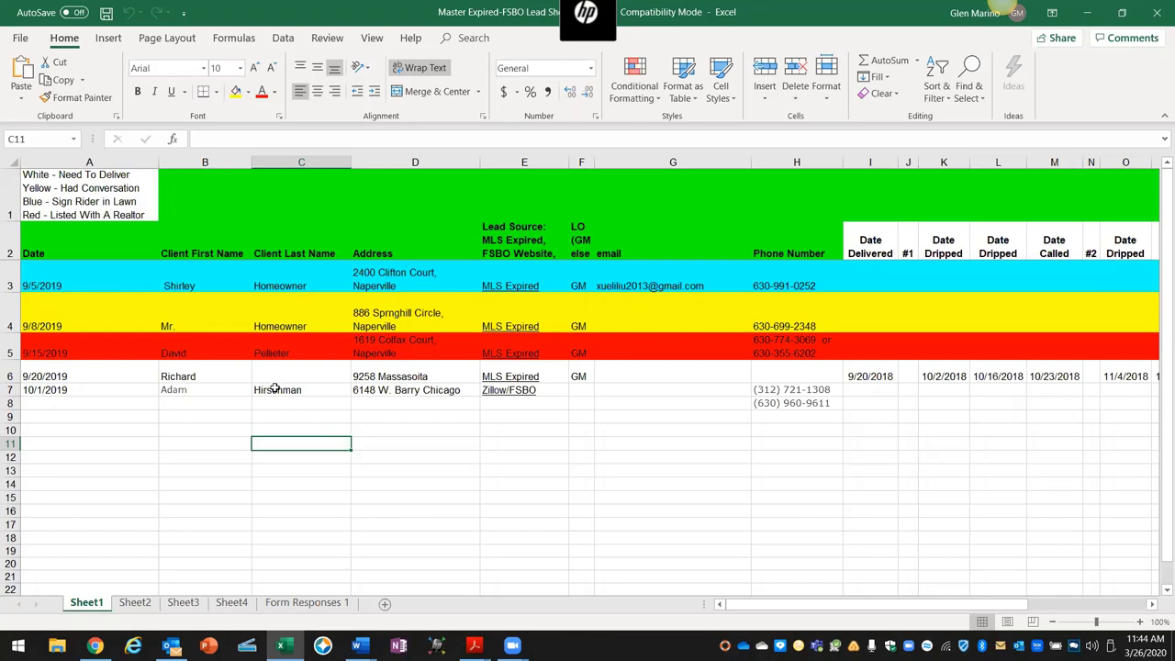
left_click(497, 391)
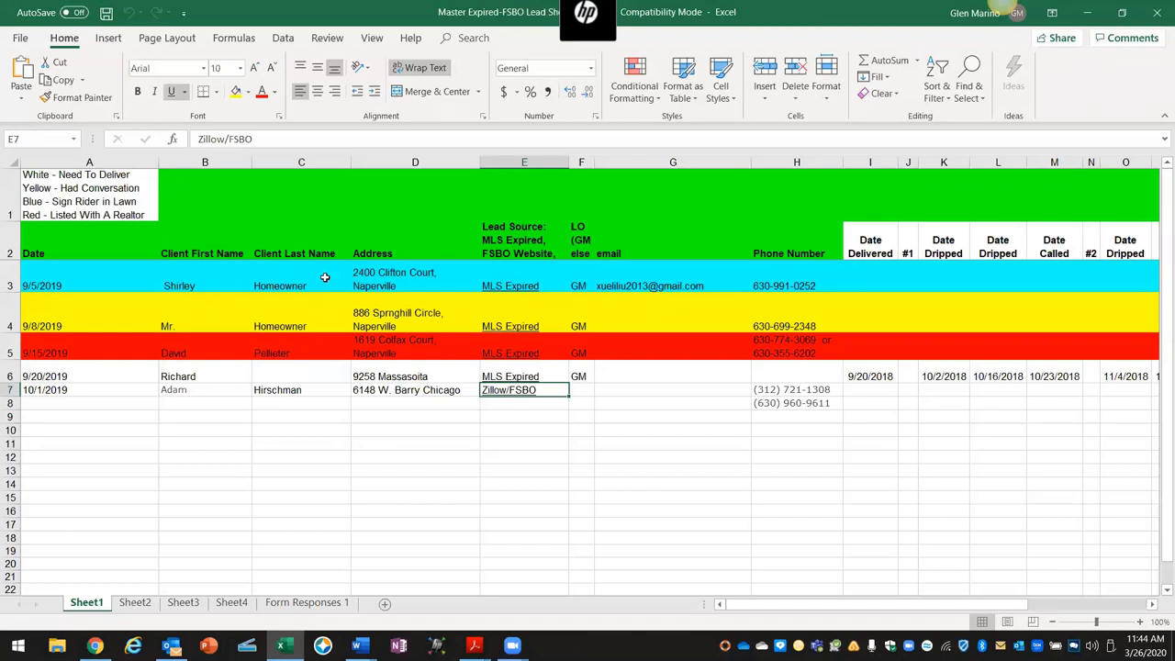
left_click(324, 277)
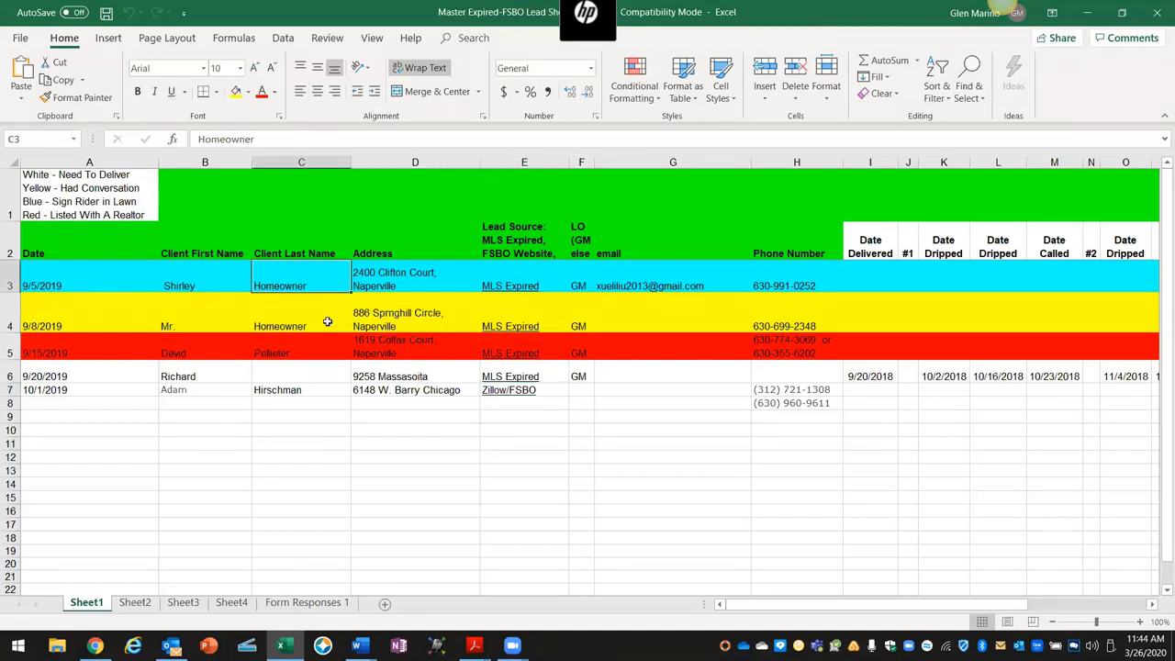
left_click(326, 315)
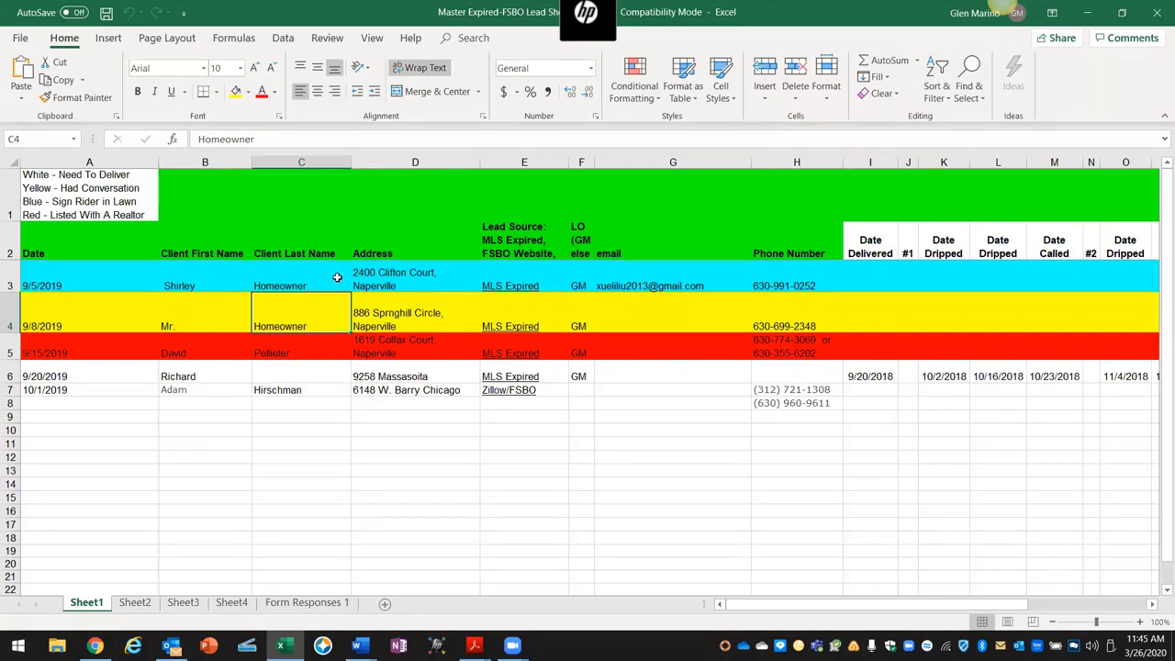
left_click(337, 277)
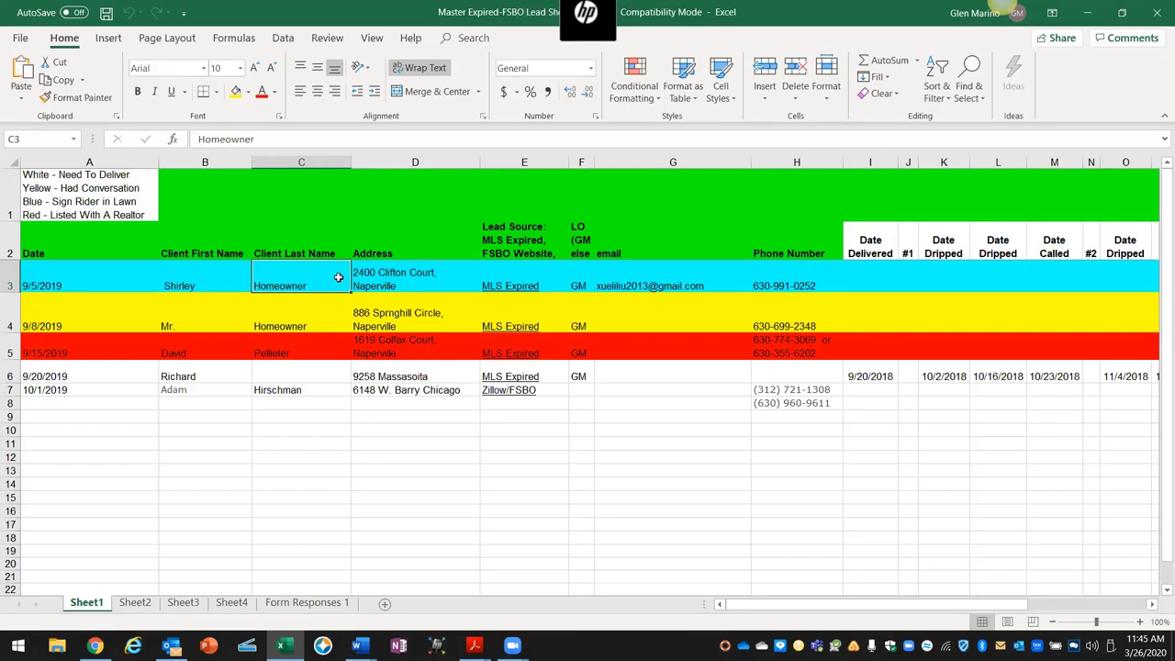
left_click(330, 319)
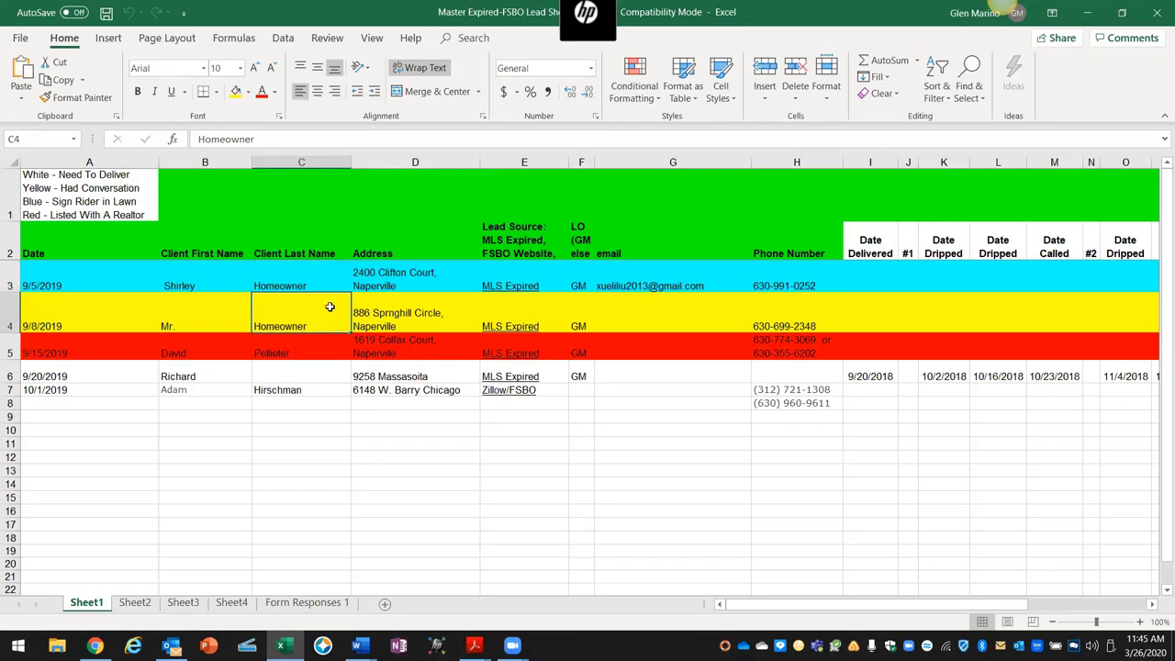
left_click(331, 275)
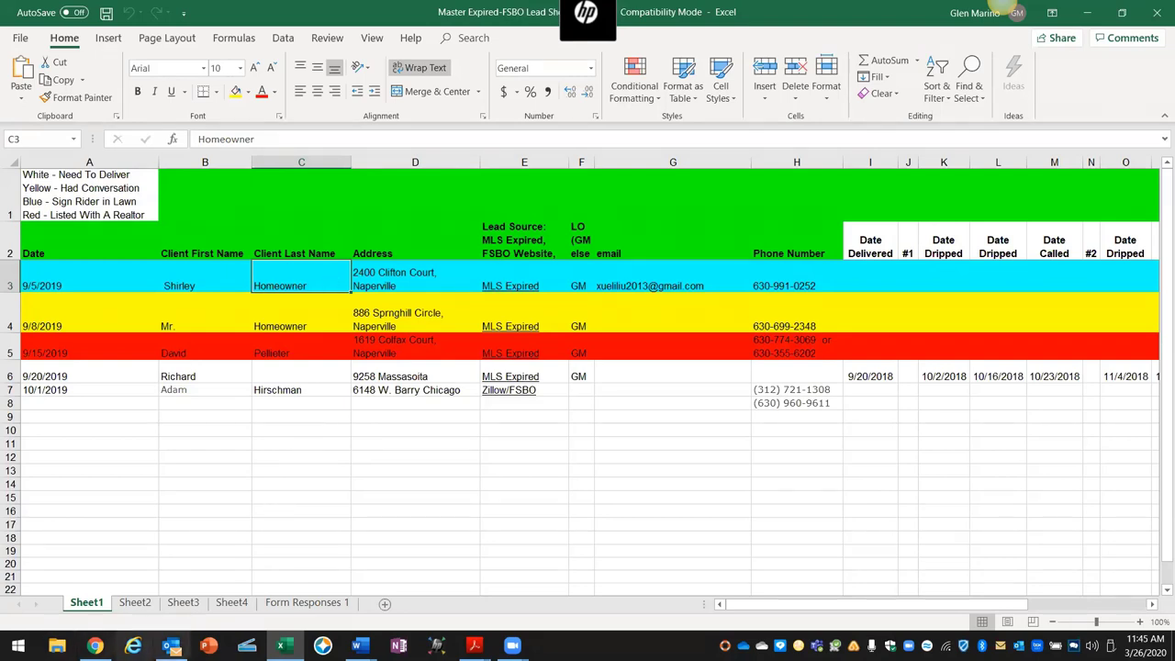
left_click(359, 646)
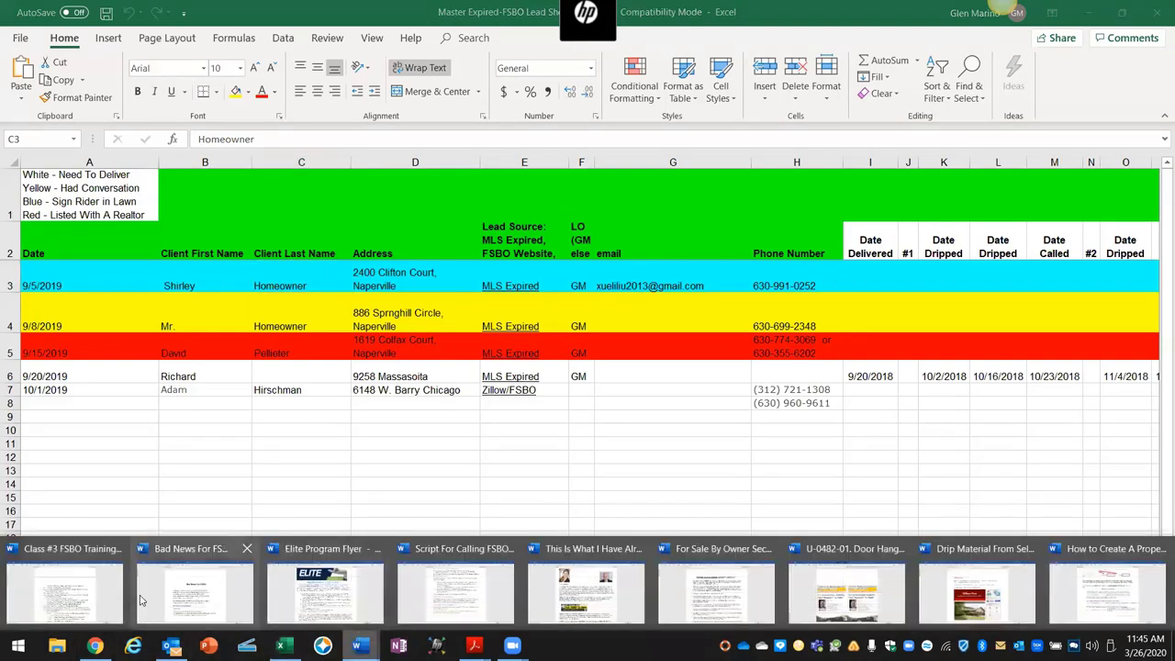
Step: Return to the outline and highlight item 11.10 on Monday calls and 11.11's more-exposure text
left_click(64, 592)
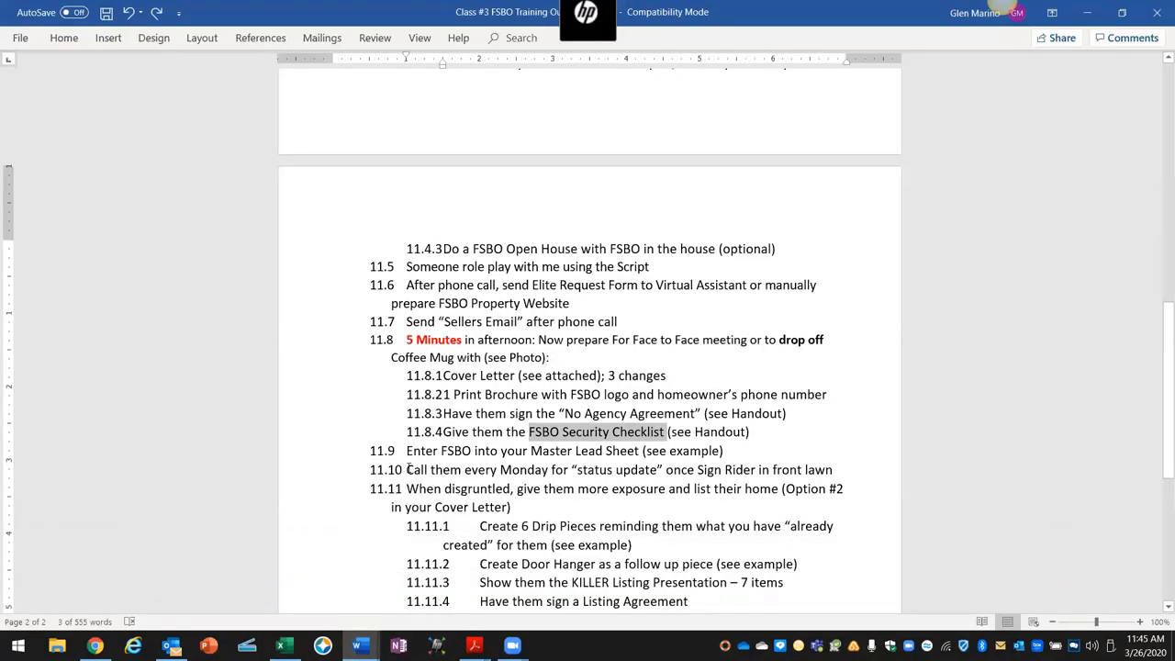
left_click_drag(407, 469, 828, 475)
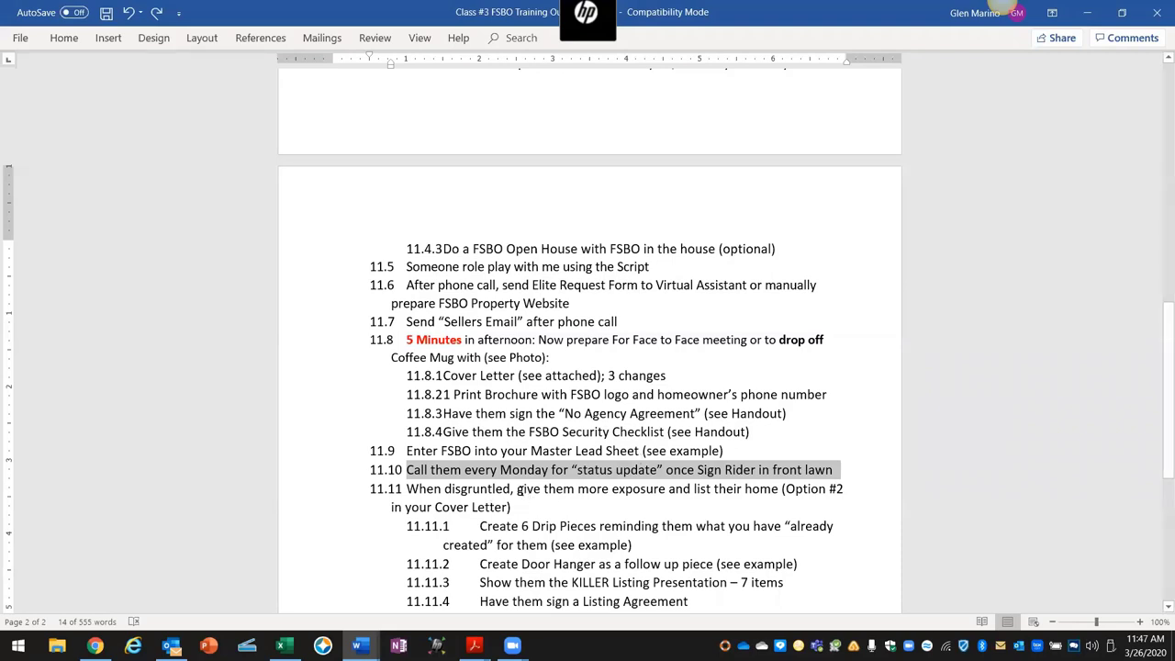
left_click_drag(517, 489, 844, 501)
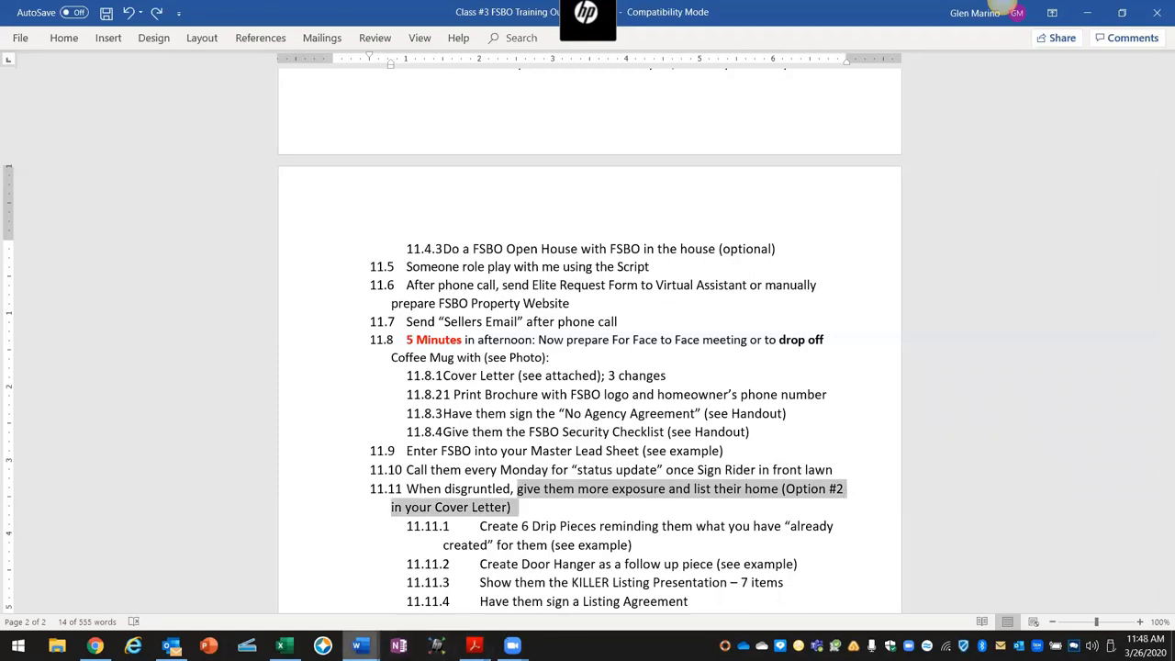
left_click(360, 645)
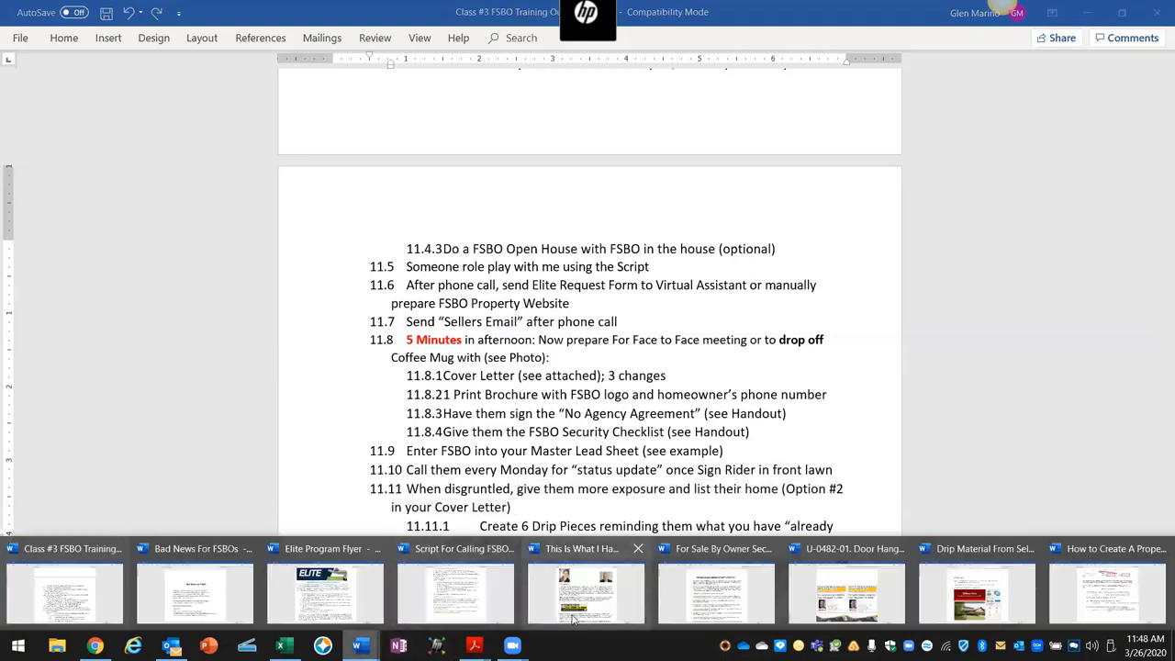
Step: Bring up the 'This Is What We Have Already Done For You!' letter and scroll to its heading
left_click(588, 596)
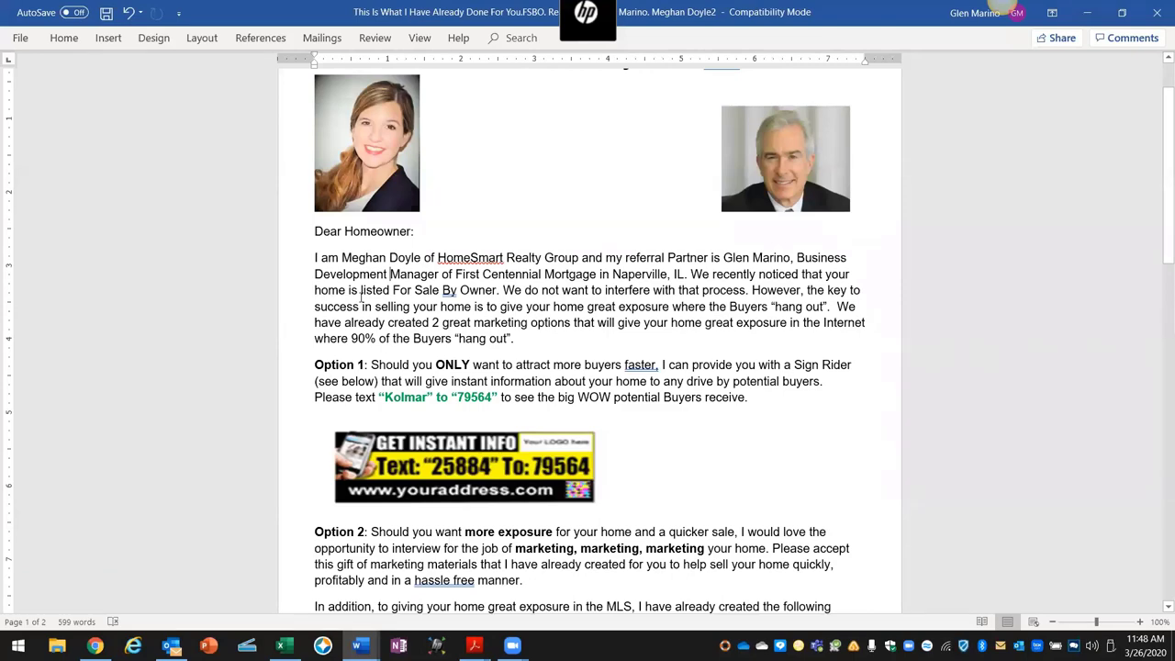
scroll(425, 257, "up", 2)
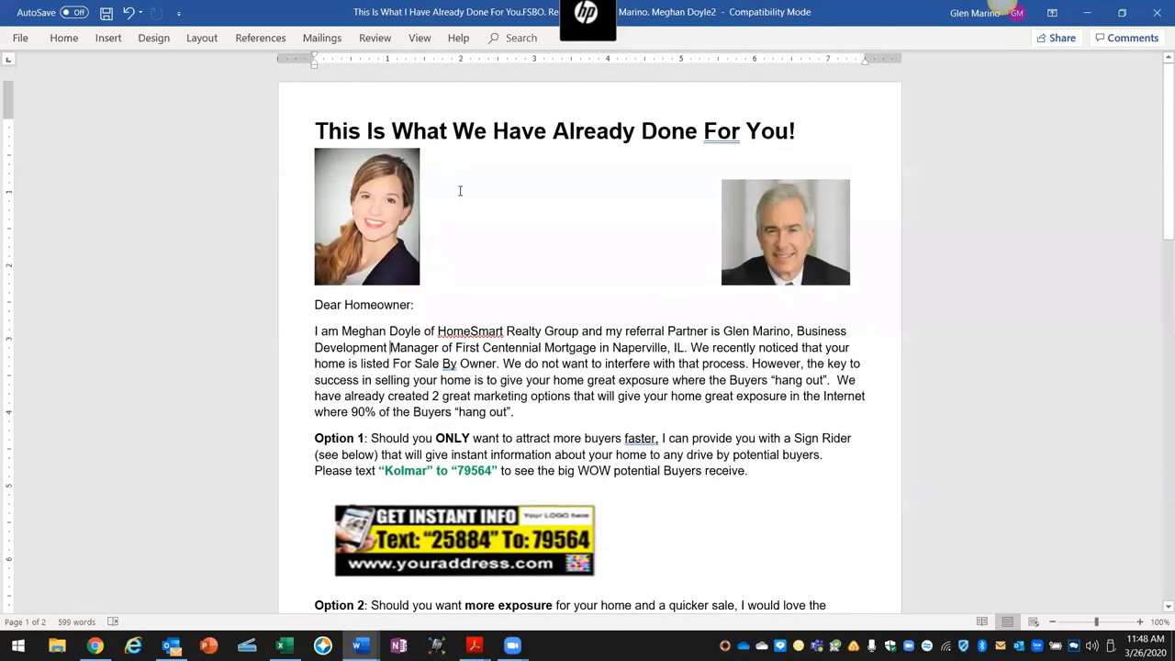